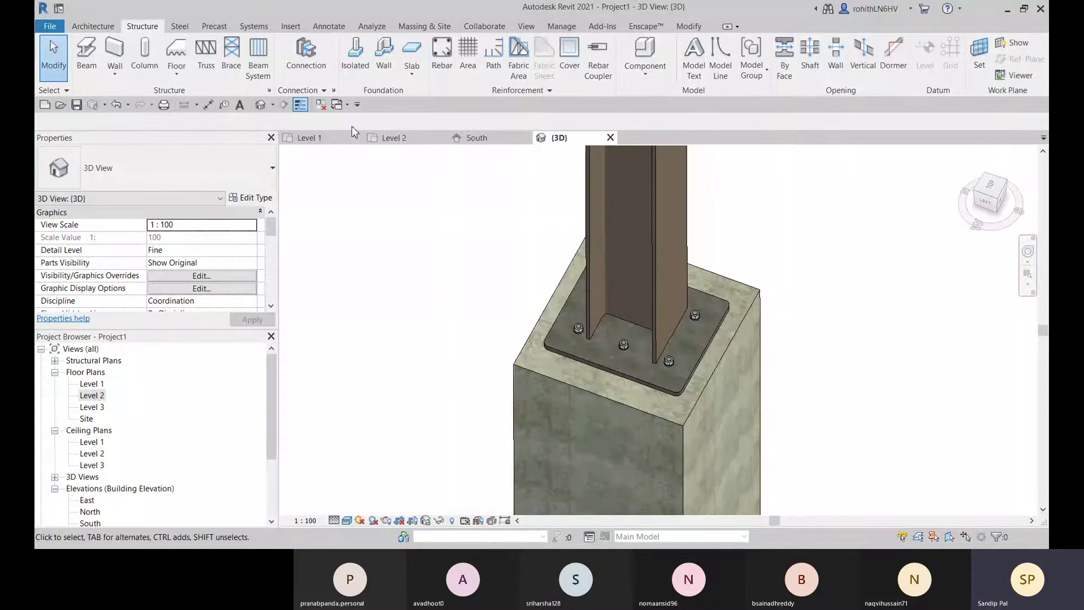
Draw a UB305x165x40 beam in the Level 2 floor plan, straight up from the steel column's upper flange
{"action": "left_click", "coordinate": [394, 138]}
{"action": "scroll", "coordinate": [686, 392], "scroll_direction": "down", "scroll_amount": 3}
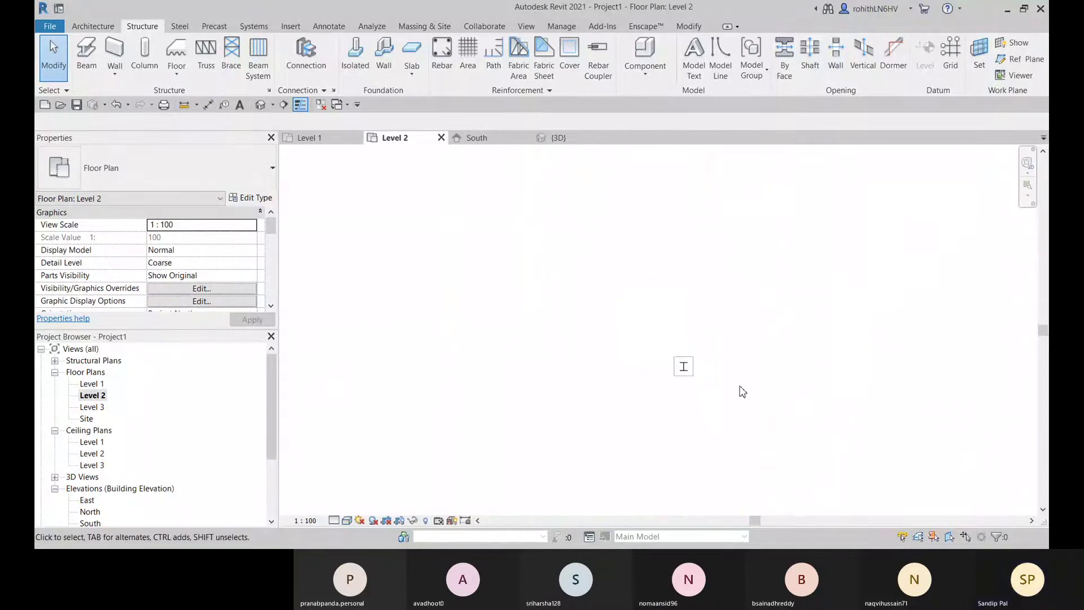
{"action": "middle_click_drag", "start_coordinate": [743, 392], "coordinate": [615, 435]}
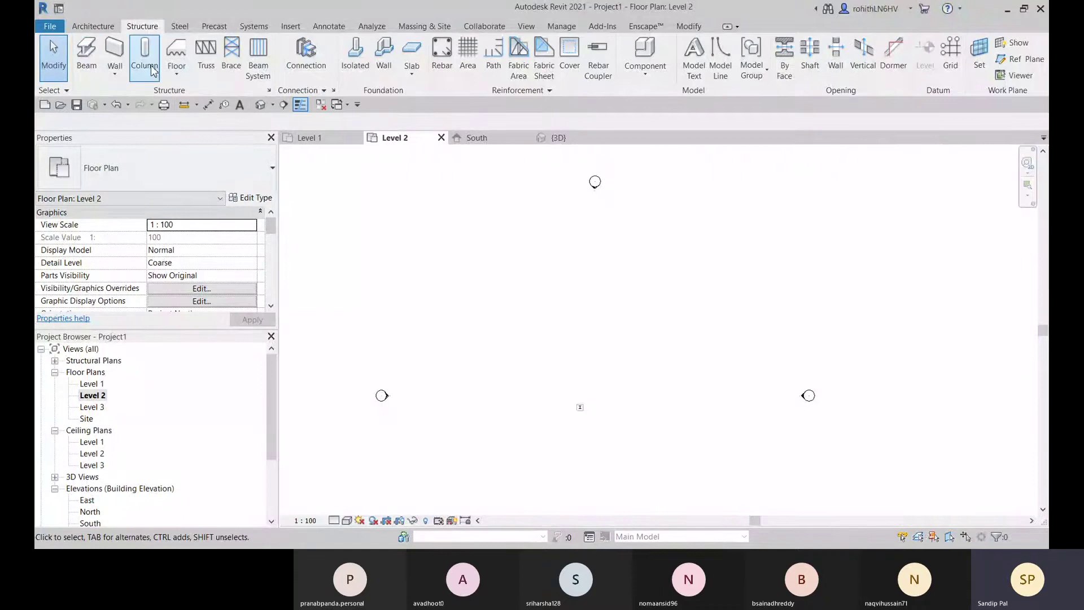
{"action": "scroll", "coordinate": [580, 408], "scroll_direction": "up", "scroll_amount": 3}
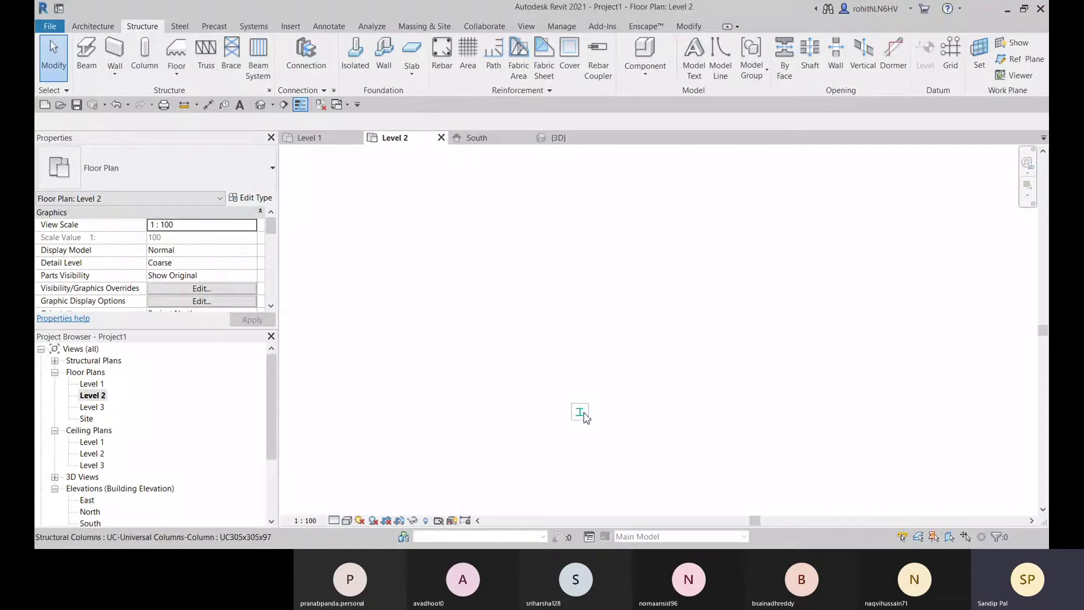
{"action": "left_click", "coordinate": [86, 53]}
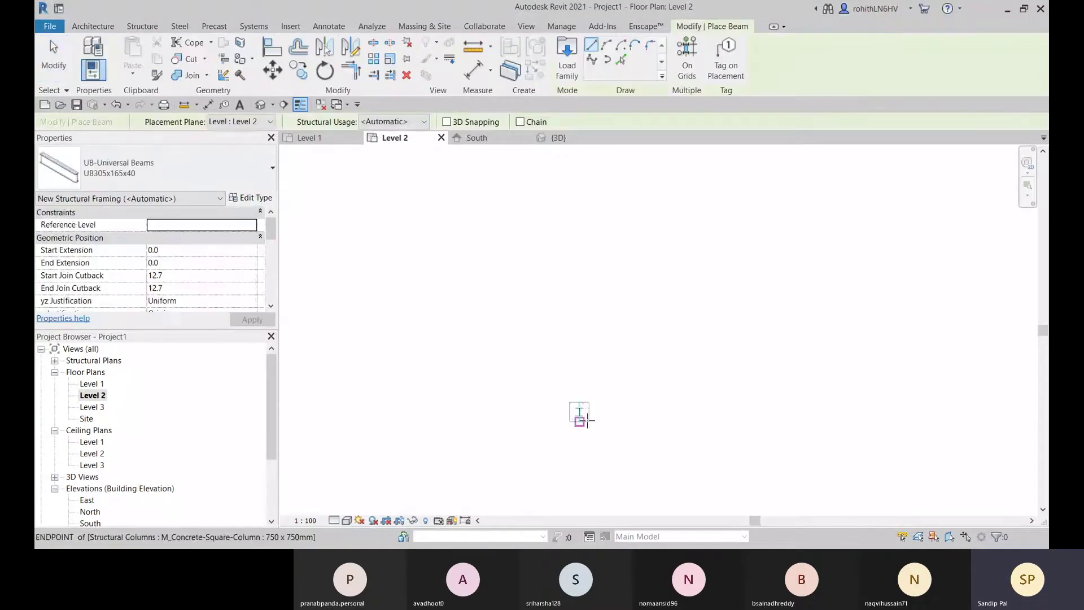
{"action": "scroll", "coordinate": [568, 402], "scroll_direction": "up", "scroll_amount": 3}
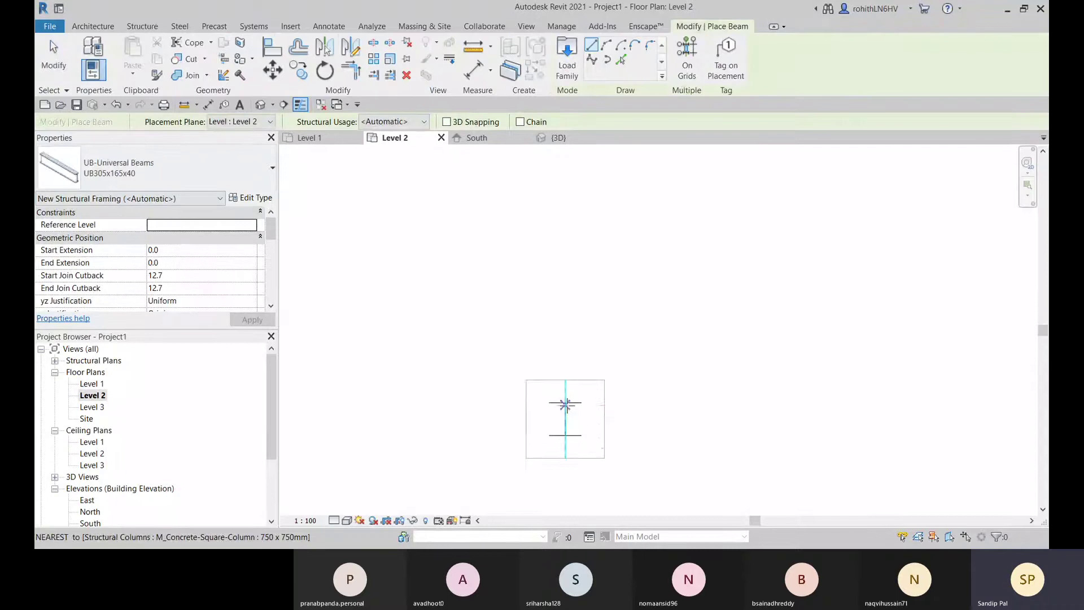
{"action": "scroll", "coordinate": [571, 403], "scroll_direction": "up", "scroll_amount": 3}
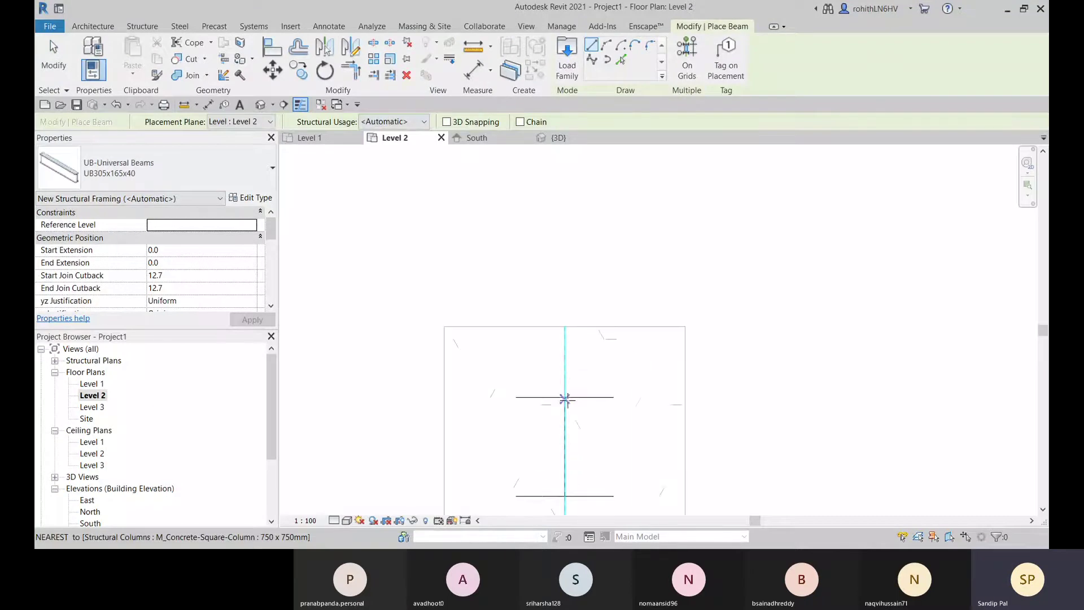
{"action": "left_click", "coordinate": [565, 397]}
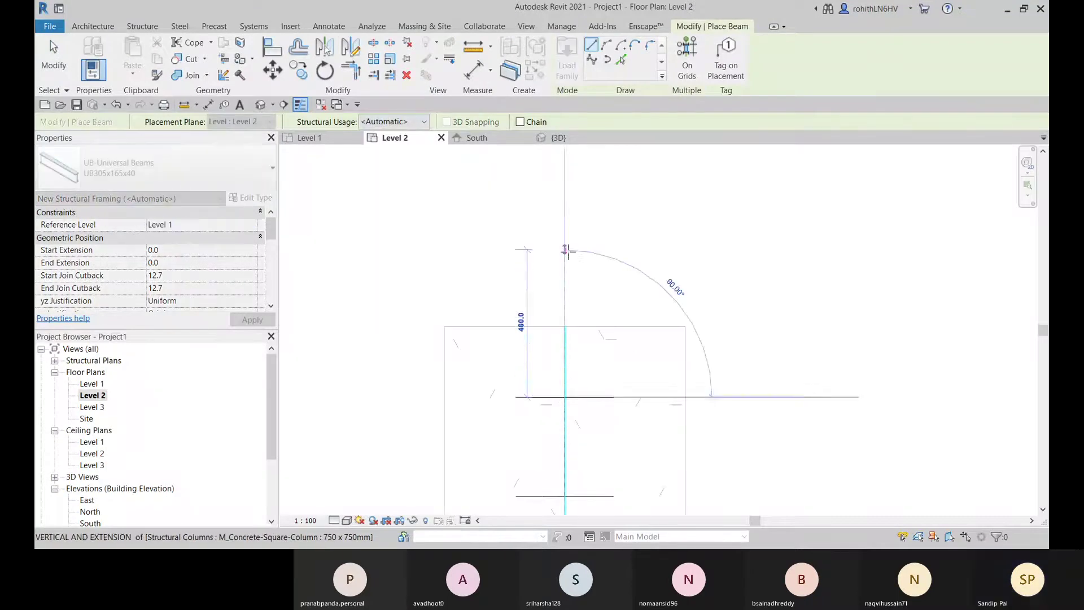
{"action": "scroll", "coordinate": [565, 271], "scroll_direction": "down", "scroll_amount": 4}
{"action": "middle_click_drag", "start_coordinate": [556, 251], "coordinate": [568, 404]}
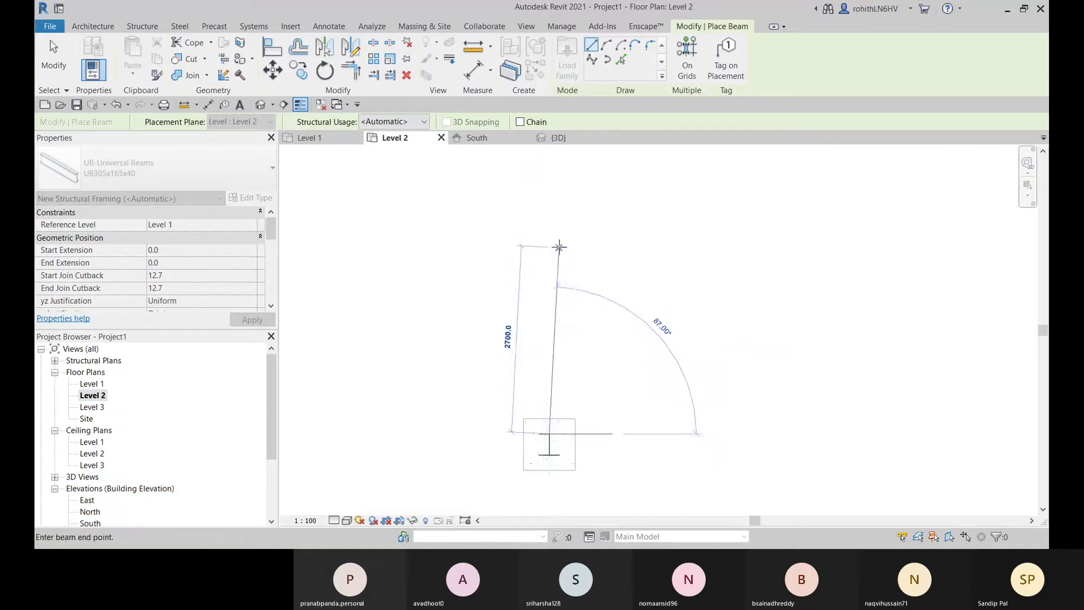
{"action": "left_click", "coordinate": [551, 179]}
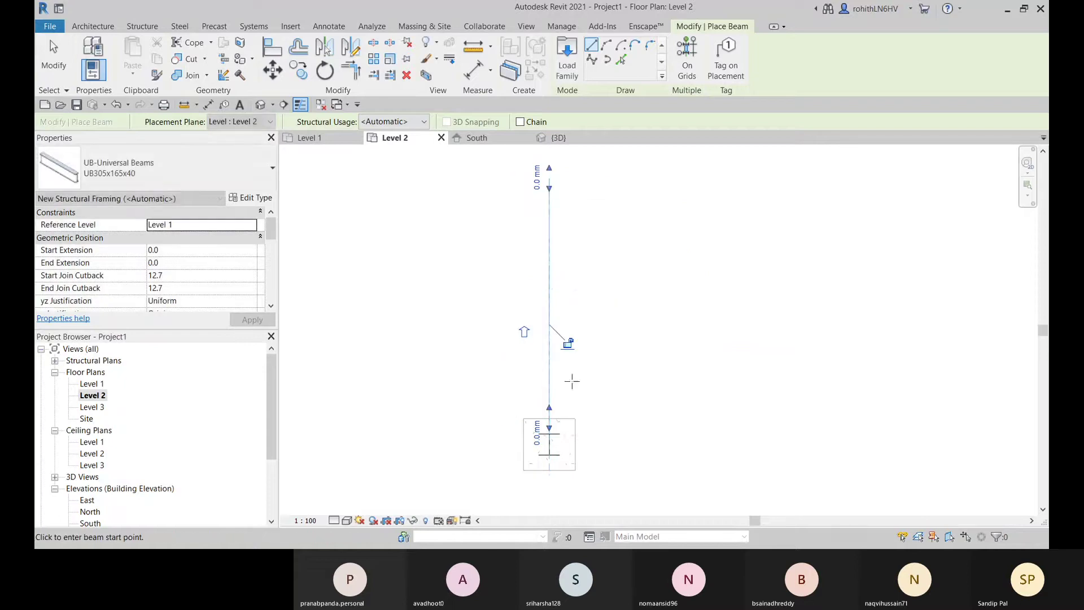
{"action": "right_click", "coordinate": [465, 225]}
{"action": "left_click", "coordinate": [485, 233]}
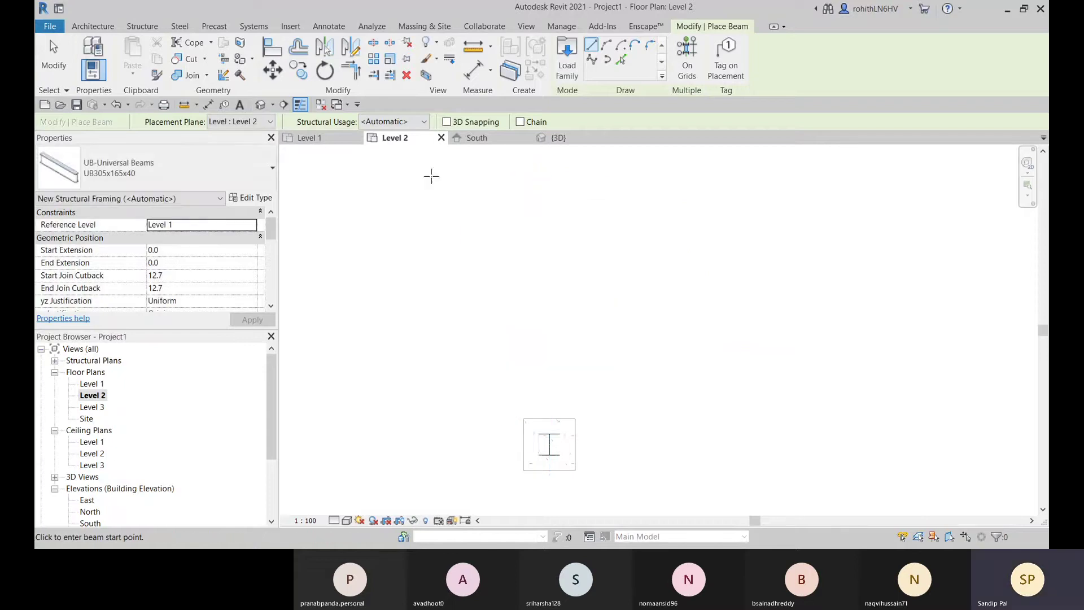
{"action": "right_click", "coordinate": [449, 212]}
{"action": "left_click", "coordinate": [468, 224]}
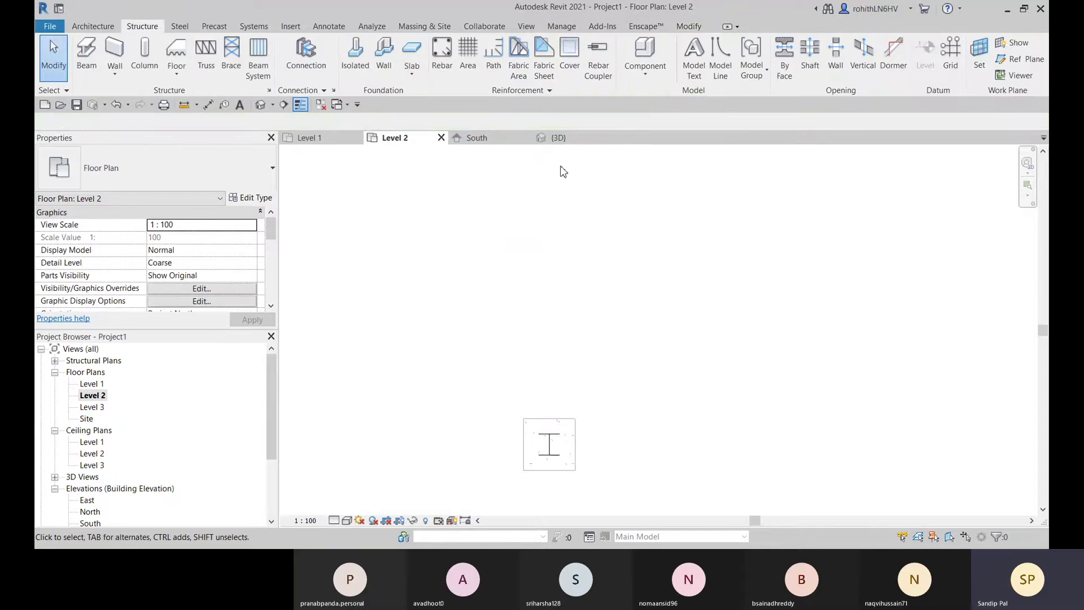
Inspect the new beam in the 3D view and review its level constraints and properties
{"action": "left_click", "coordinate": [562, 138]}
{"action": "scroll", "coordinate": [602, 335], "scroll_direction": "down", "scroll_amount": 5}
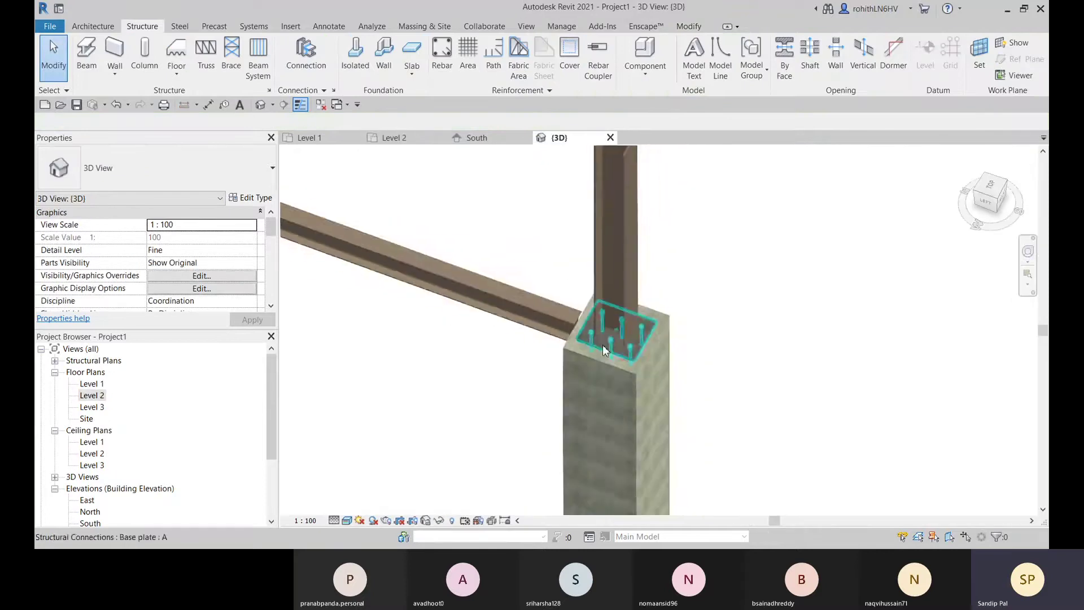
{"action": "left_click", "coordinate": [562, 335]}
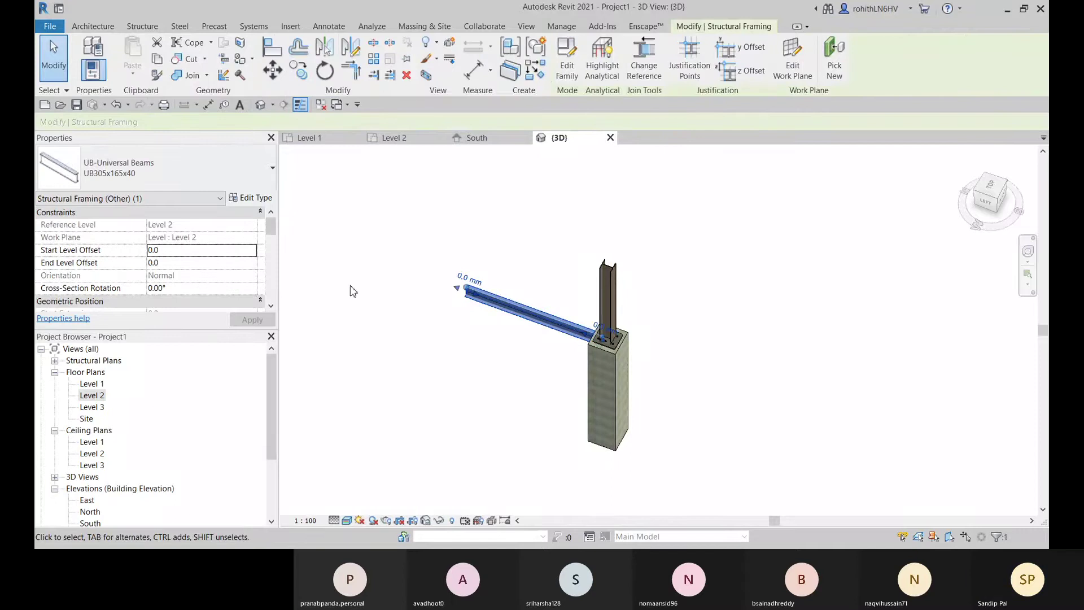
{"action": "middle_click_drag", "start_coordinate": [447, 373], "coordinate": [474, 360]}
{"action": "scroll", "coordinate": [170, 277], "scroll_direction": "down", "scroll_amount": 1}
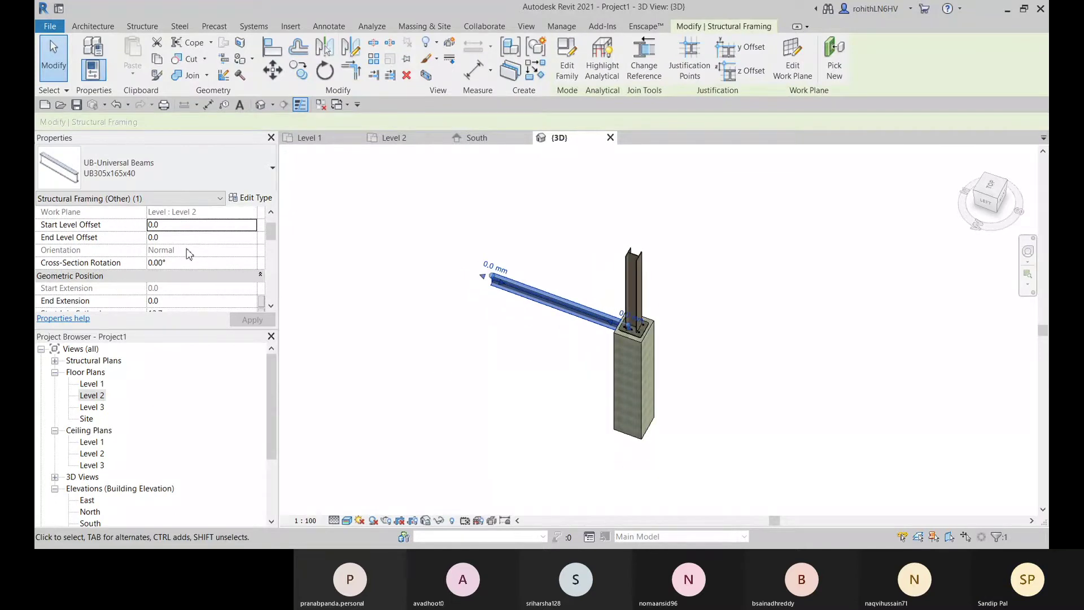
{"action": "scroll", "coordinate": [187, 243], "scroll_direction": "up", "scroll_amount": 1}
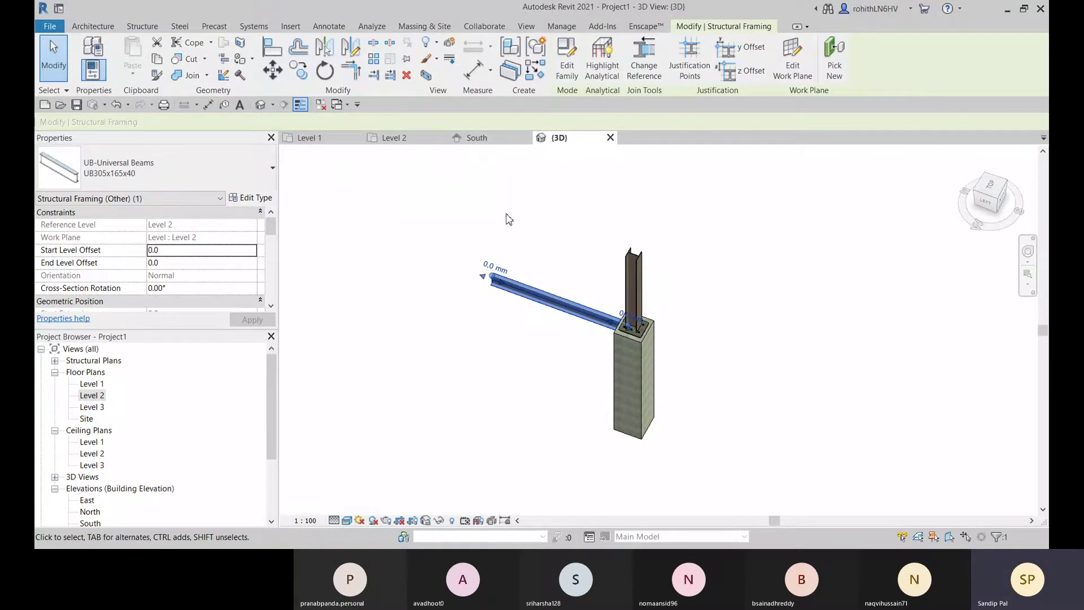
Check the selected beam's position in the Level 2 plan and in the South and East elevations
{"action": "left_click", "coordinate": [389, 138]}
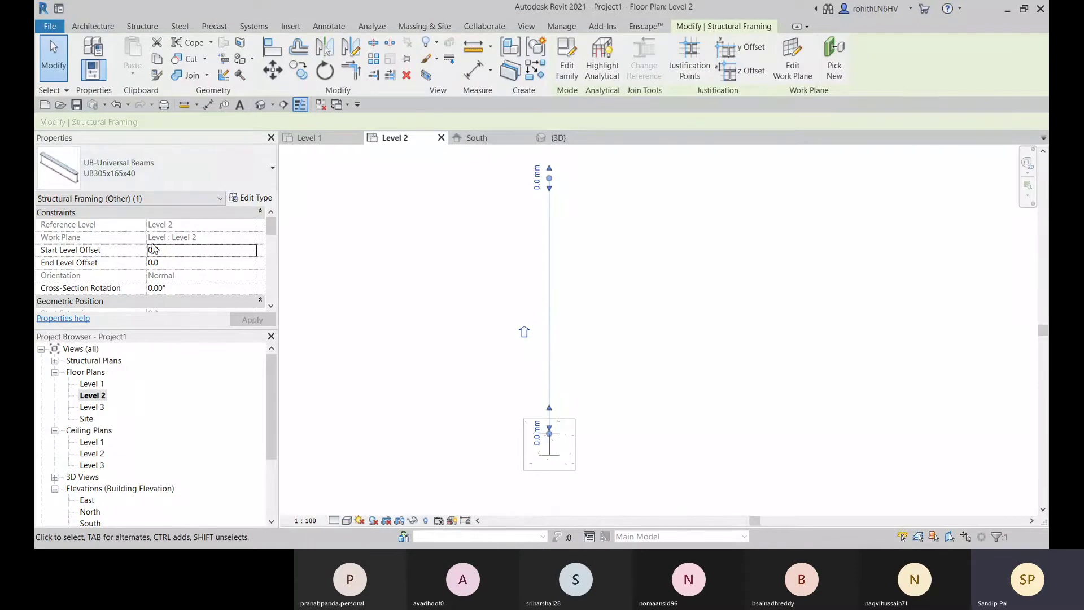
{"action": "left_click", "coordinate": [476, 139]}
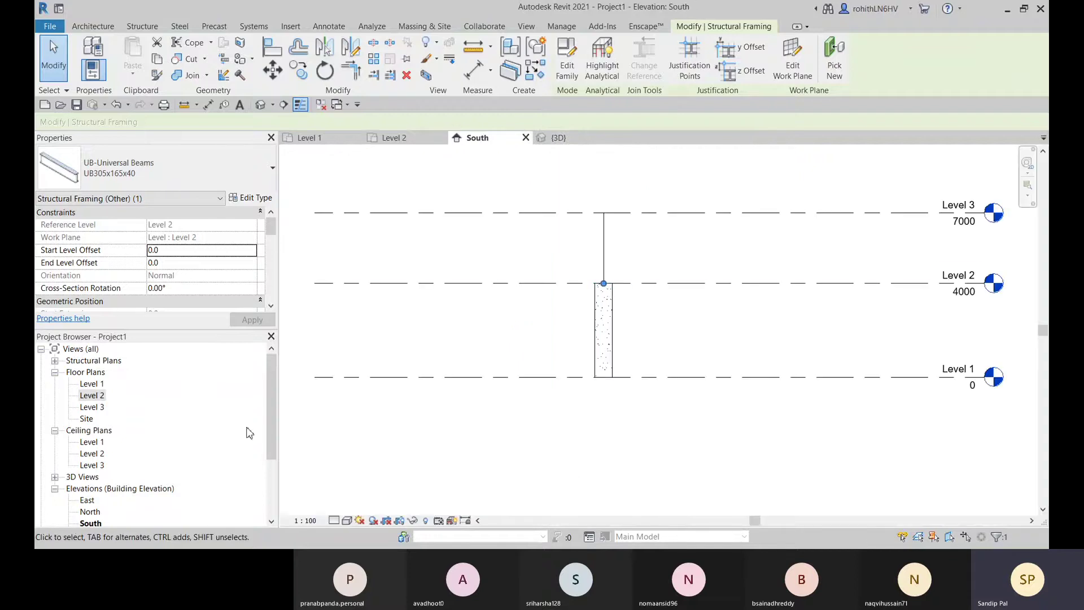
{"action": "double_click", "coordinate": [87, 501]}
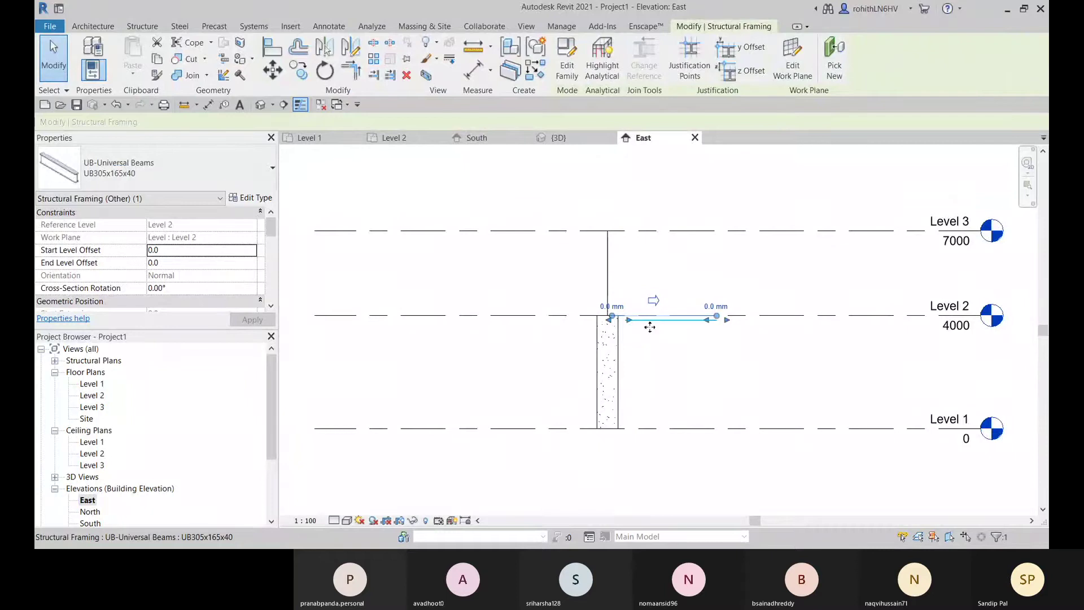
Try to move the Level 2 beam upward in the East elevation, and delete the beam
{"action": "scroll", "coordinate": [650, 322], "scroll_direction": "up", "scroll_amount": 2}
{"action": "left_click_drag", "start_coordinate": [656, 301], "coordinate": [688, 209]}
{"action": "left_click", "coordinate": [635, 467]}
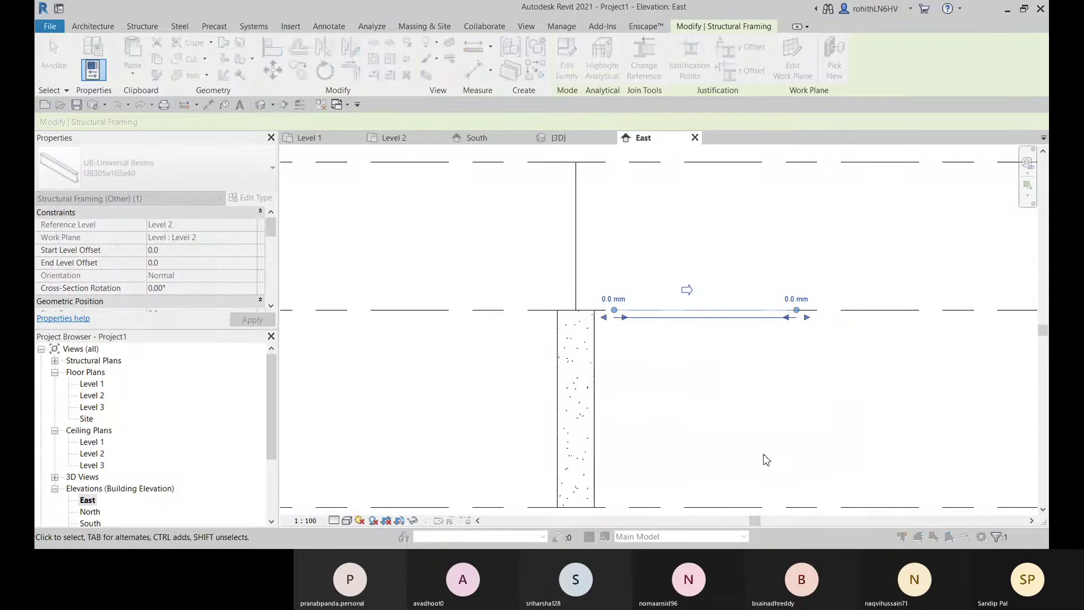
{"action": "left_click", "coordinate": [506, 220]}
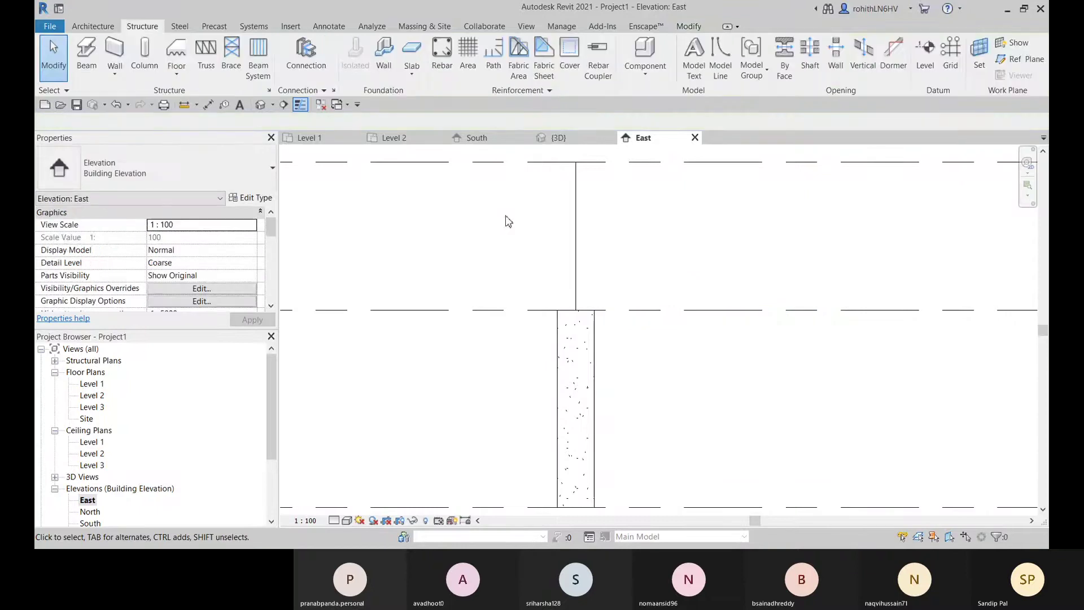
Open the Level 3 floor plan and set its underlay base level to Level 2
{"action": "left_click", "coordinate": [95, 408]}
{"action": "double_click", "coordinate": [93, 407]}
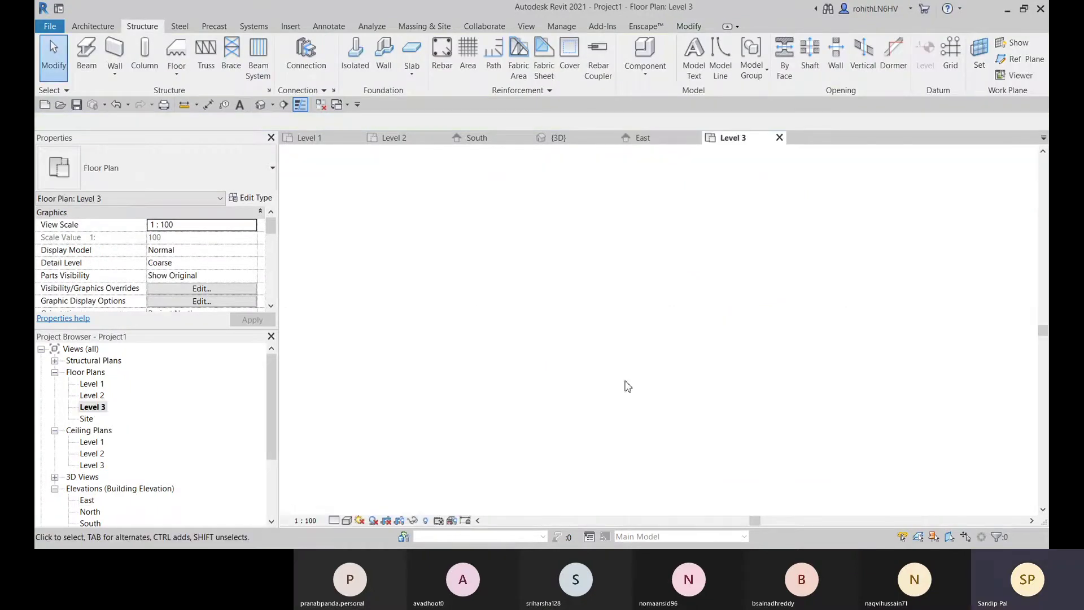
{"action": "scroll", "coordinate": [164, 296], "scroll_direction": "down", "scroll_amount": 5}
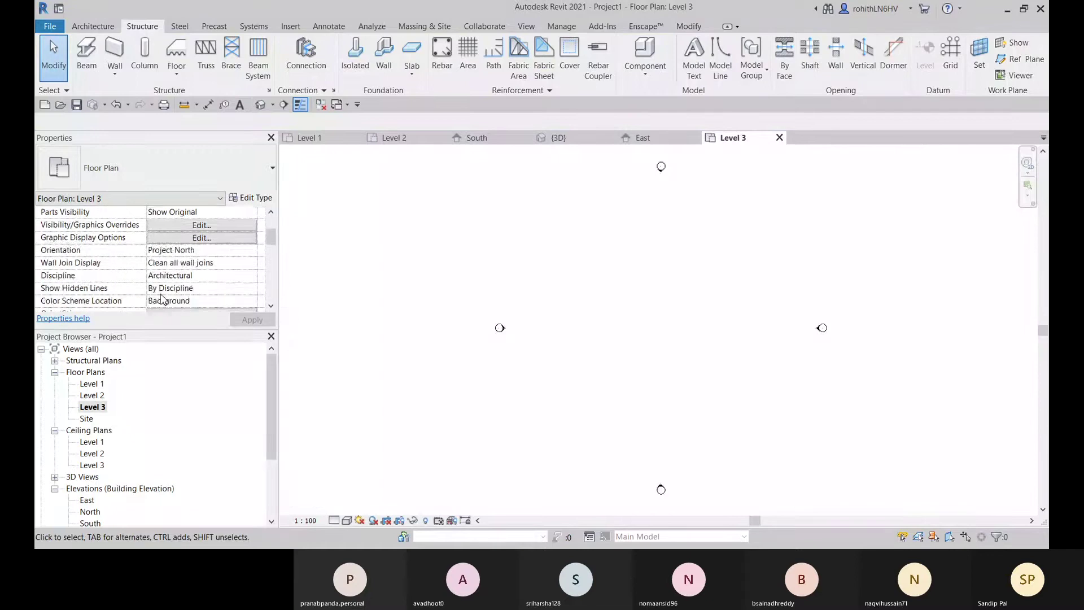
{"action": "scroll", "coordinate": [130, 291], "scroll_direction": "up", "scroll_amount": 2}
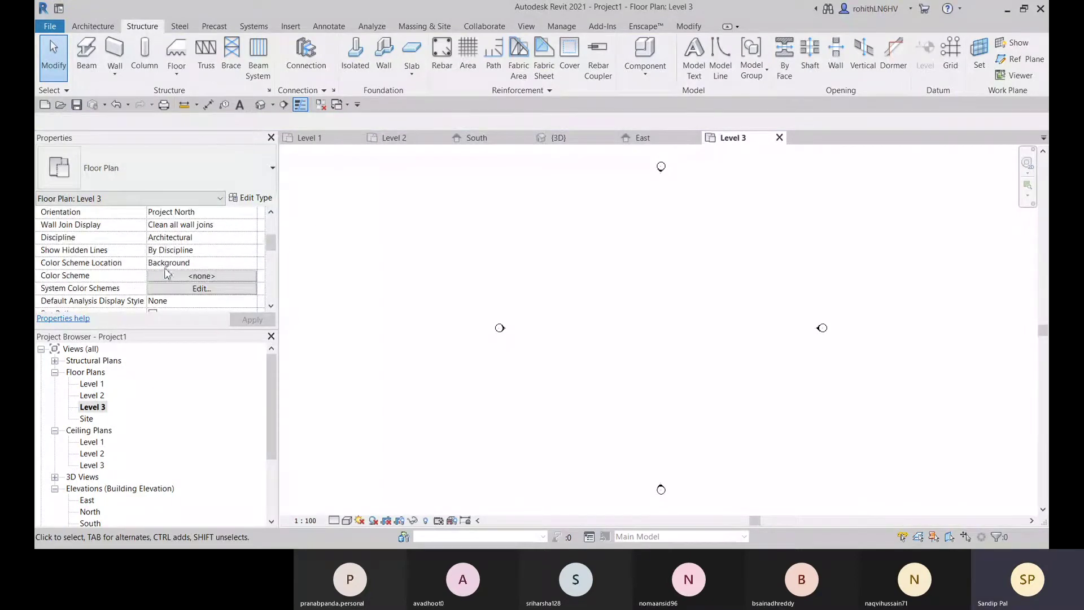
{"action": "scroll", "coordinate": [113, 274], "scroll_direction": "down", "scroll_amount": 3}
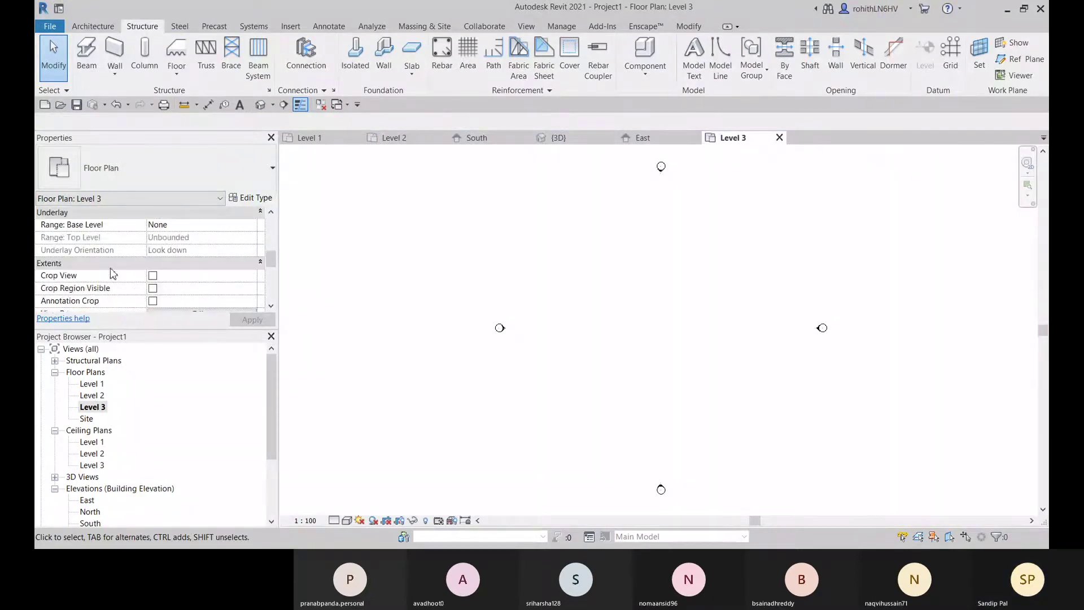
{"action": "left_click", "coordinate": [247, 226]}
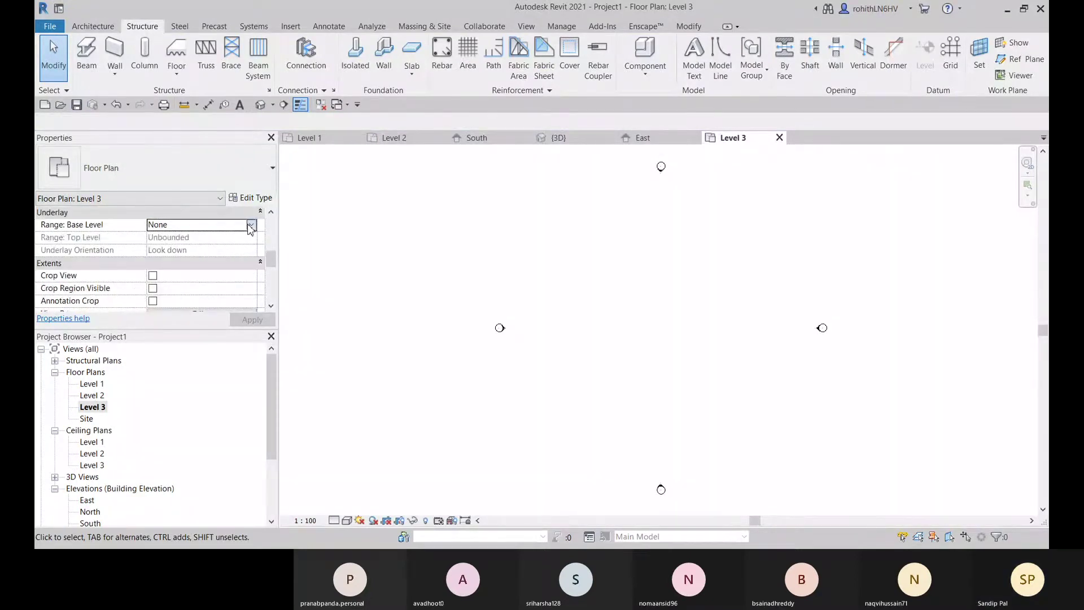
{"action": "left_click", "coordinate": [171, 260]}
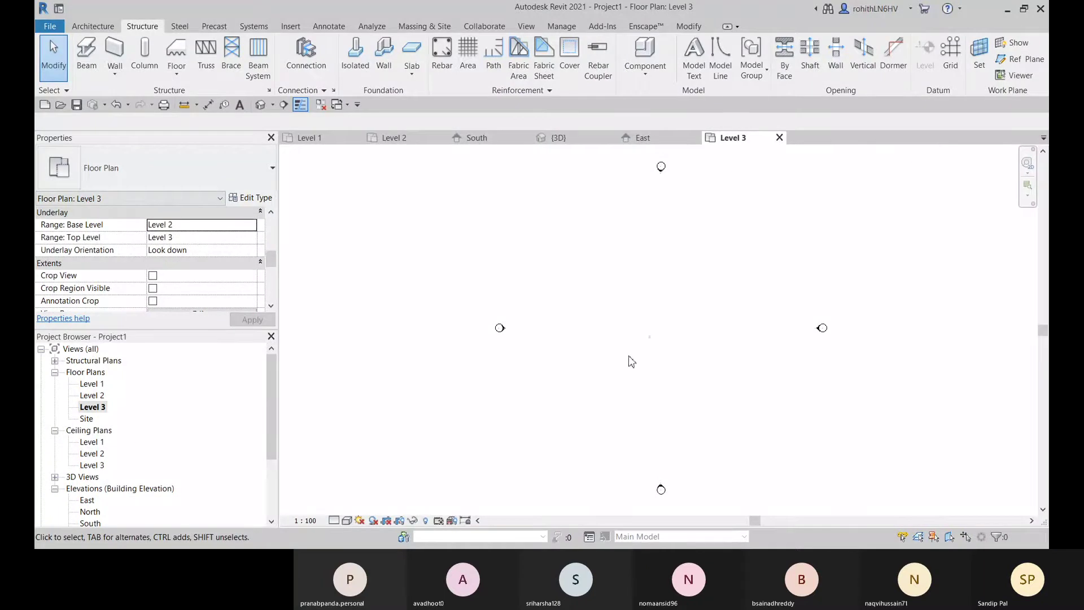
Draw a vertical UB305x165x40 beam in the Level 3 plan, starting at the steel column's upper flange
{"action": "scroll", "coordinate": [644, 356], "scroll_direction": "up", "scroll_amount": 5}
{"action": "scroll", "coordinate": [637, 333], "scroll_direction": "up", "scroll_amount": 3}
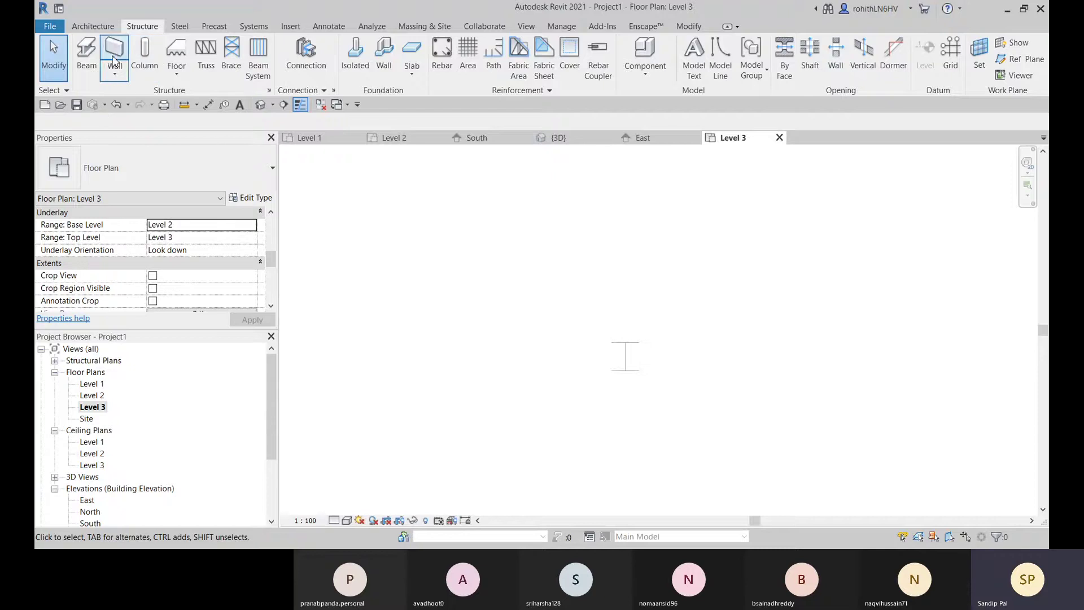
{"action": "left_click", "coordinate": [86, 54]}
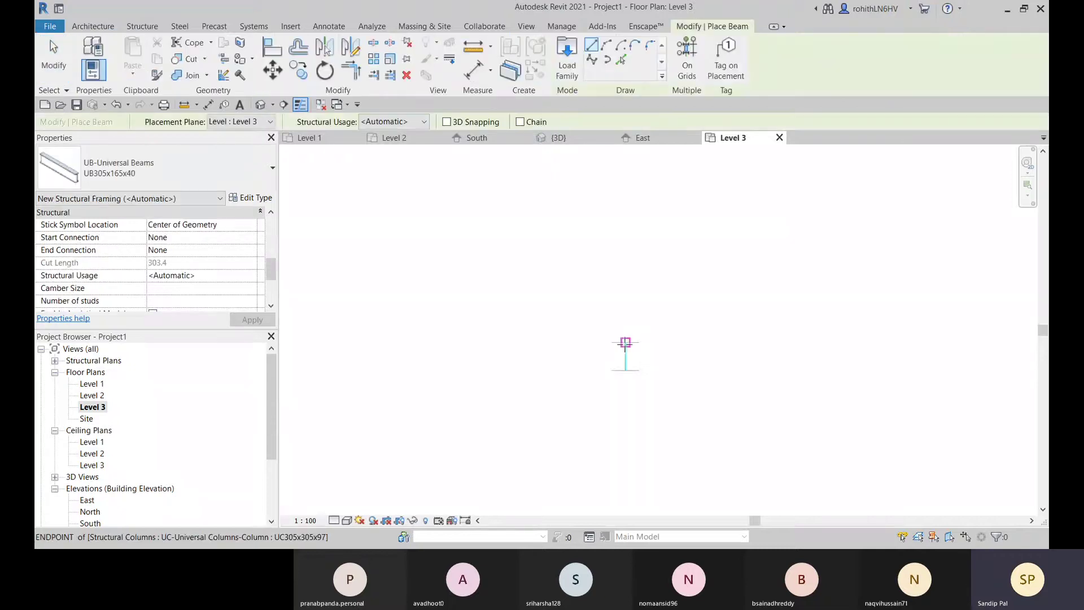
{"action": "left_click", "coordinate": [626, 343]}
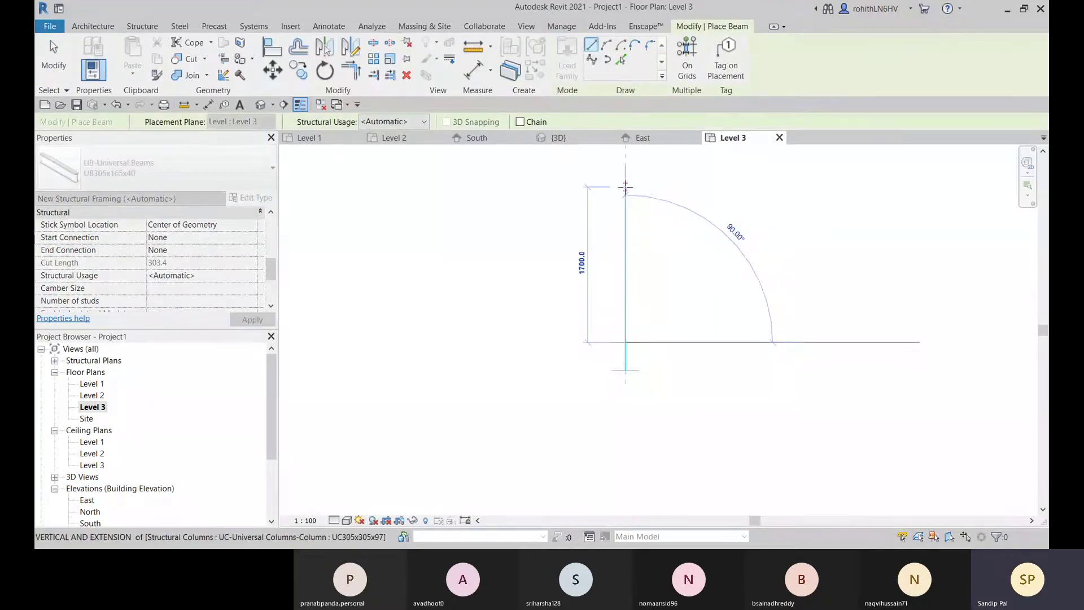
{"action": "left_click", "coordinate": [625, 186]}
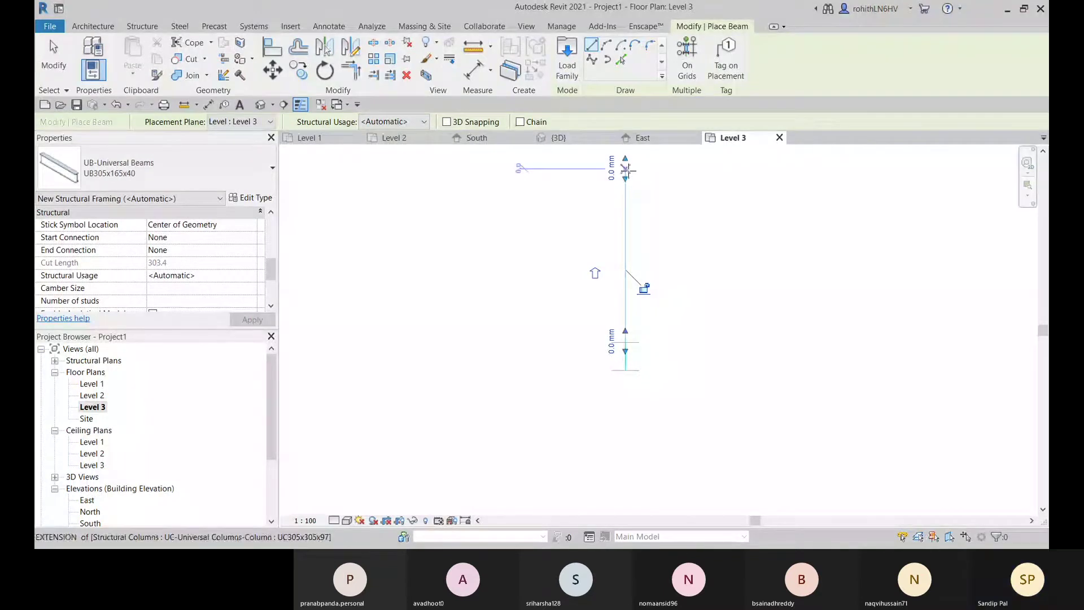
Draw two horizontal beams about 900 mm apart, from the first beam's far end and from near its midpoint, and show the model in 3D
{"action": "left_click", "coordinate": [626, 169]}
{"action": "left_click", "coordinate": [835, 168]}
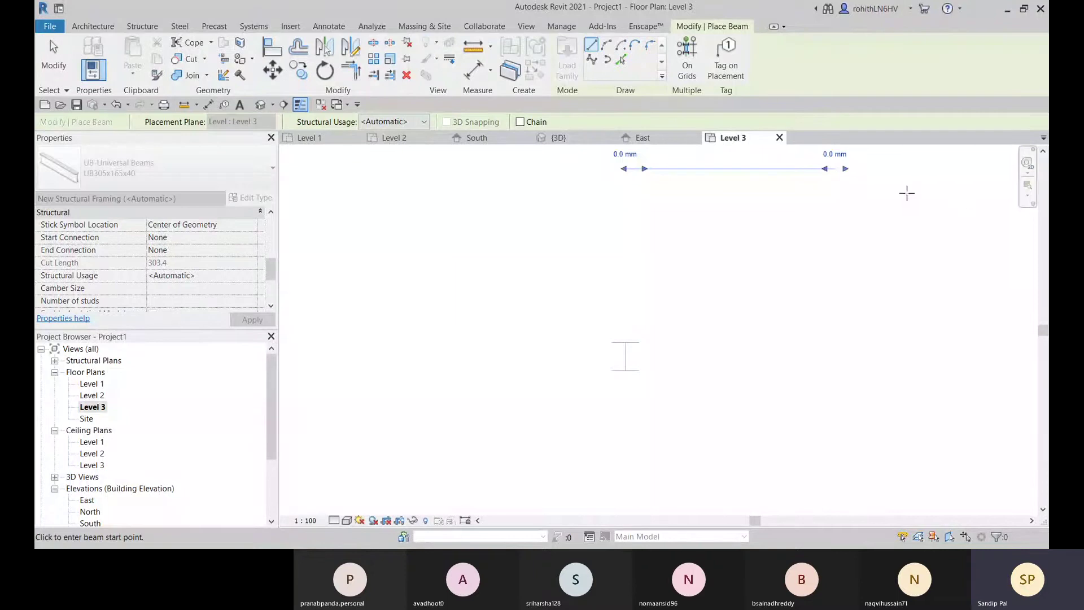
{"action": "left_click", "coordinate": [626, 250]}
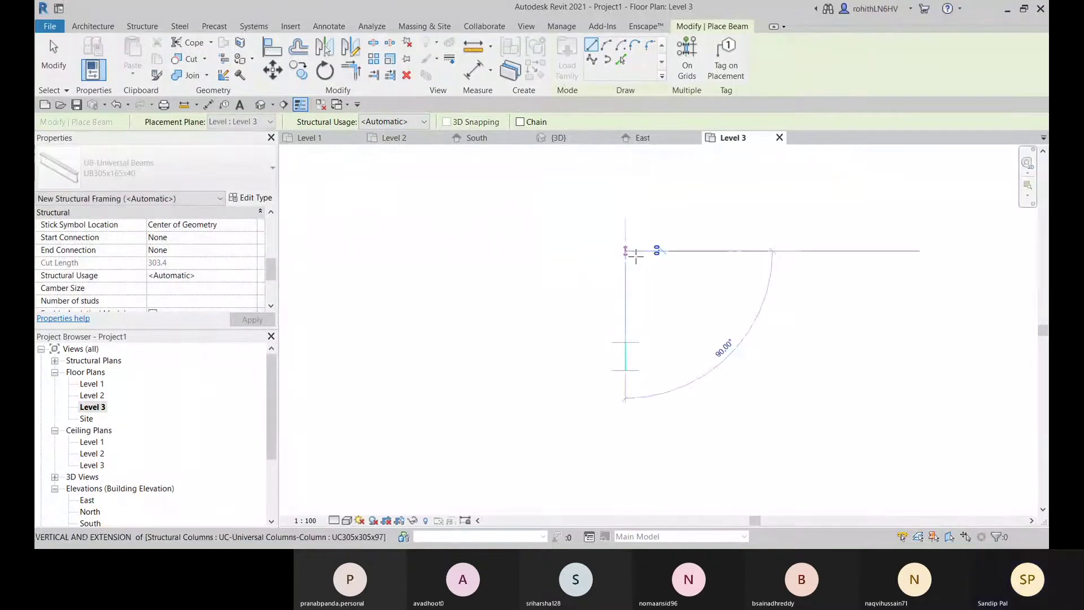
{"action": "left_click", "coordinate": [839, 250]}
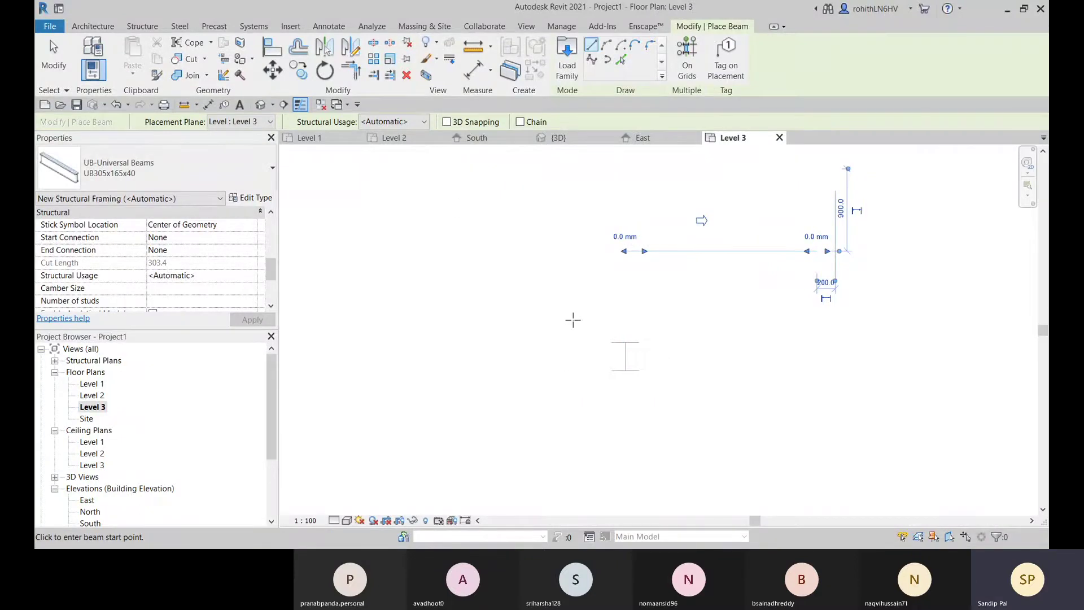
{"action": "right_click", "coordinate": [456, 208]}
{"action": "left_click", "coordinate": [480, 213]}
{"action": "right_click", "coordinate": [475, 213]}
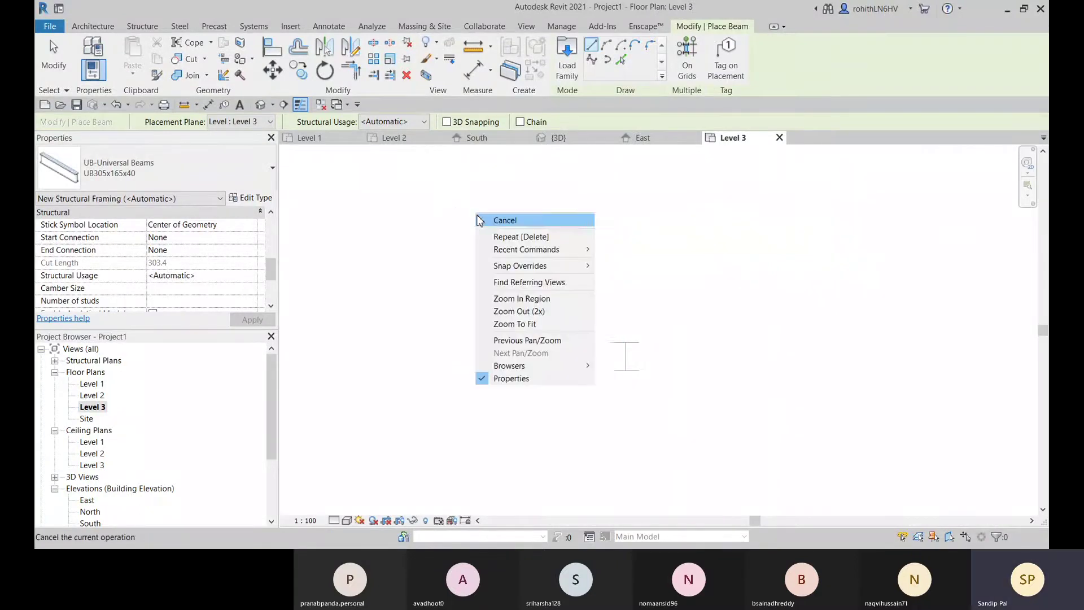
{"action": "left_click", "coordinate": [483, 221]}
{"action": "left_click", "coordinate": [559, 137]}
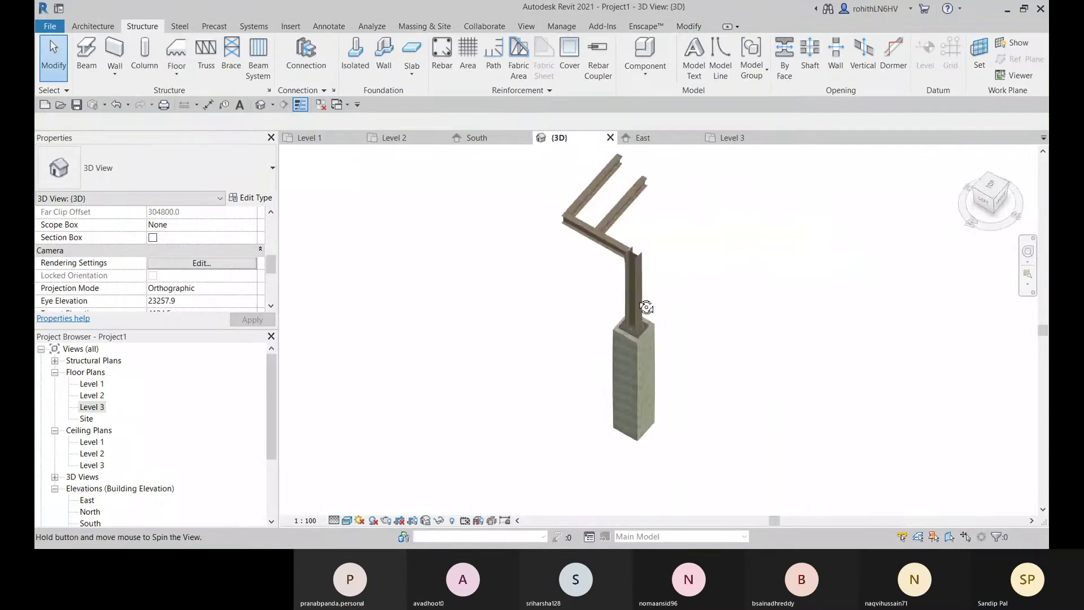
Select the beam that frames into the steel column and examine its end connection at the column flange from several angles
{"action": "middle_click_drag", "start_coordinate": [649, 303], "coordinate": [402, 220], "text": "shift"}
{"action": "scroll", "coordinate": [654, 207], "scroll_direction": "up", "scroll_amount": 8}
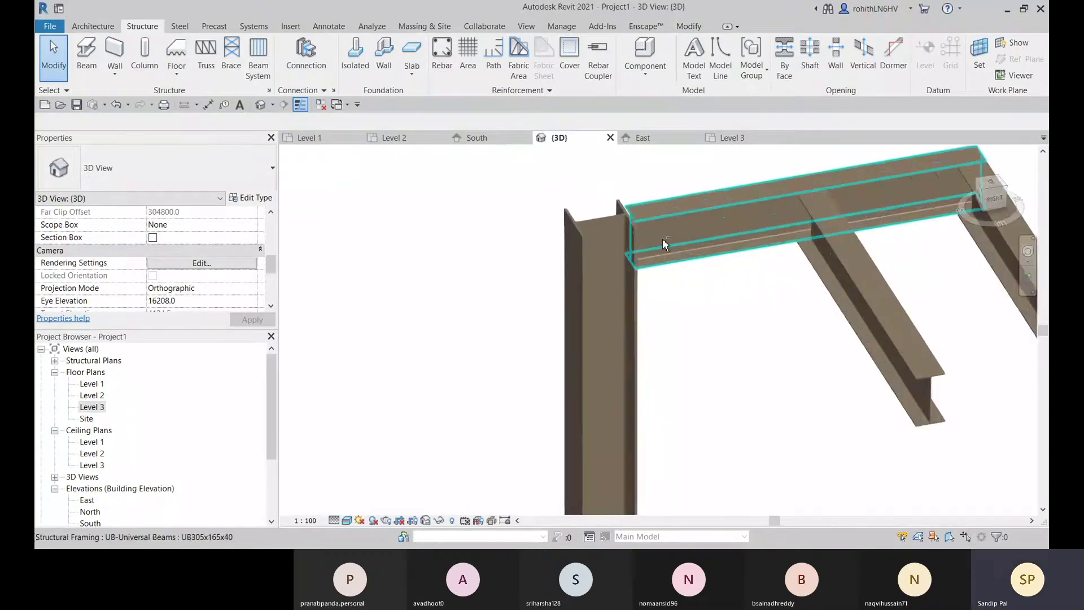
{"action": "scroll", "coordinate": [665, 245], "scroll_direction": "up", "scroll_amount": 5}
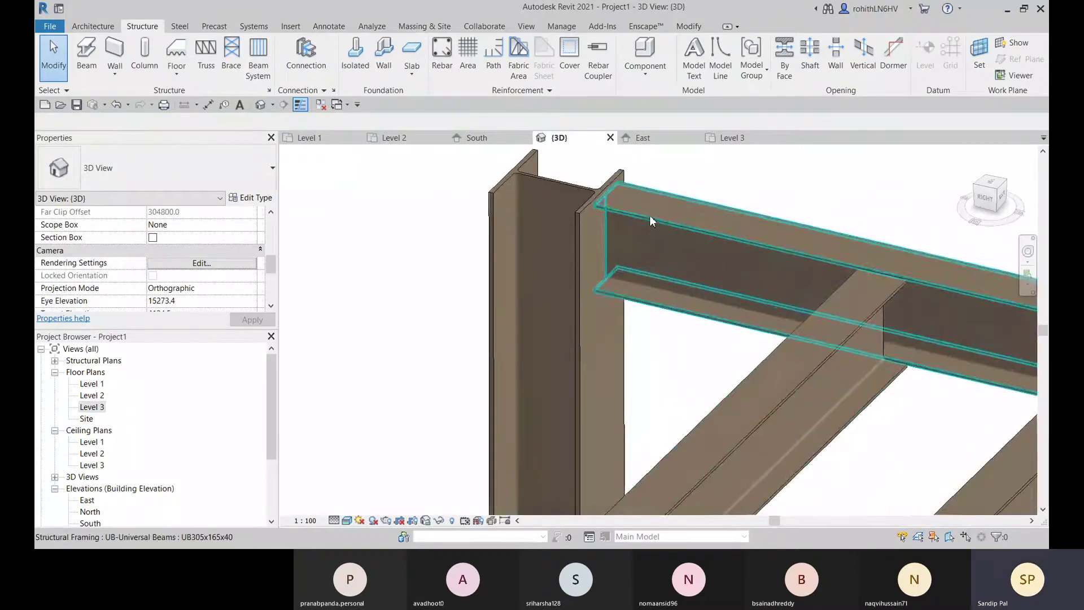
{"action": "left_click", "coordinate": [649, 215]}
{"action": "scroll", "coordinate": [141, 272], "scroll_direction": "up", "scroll_amount": 5}
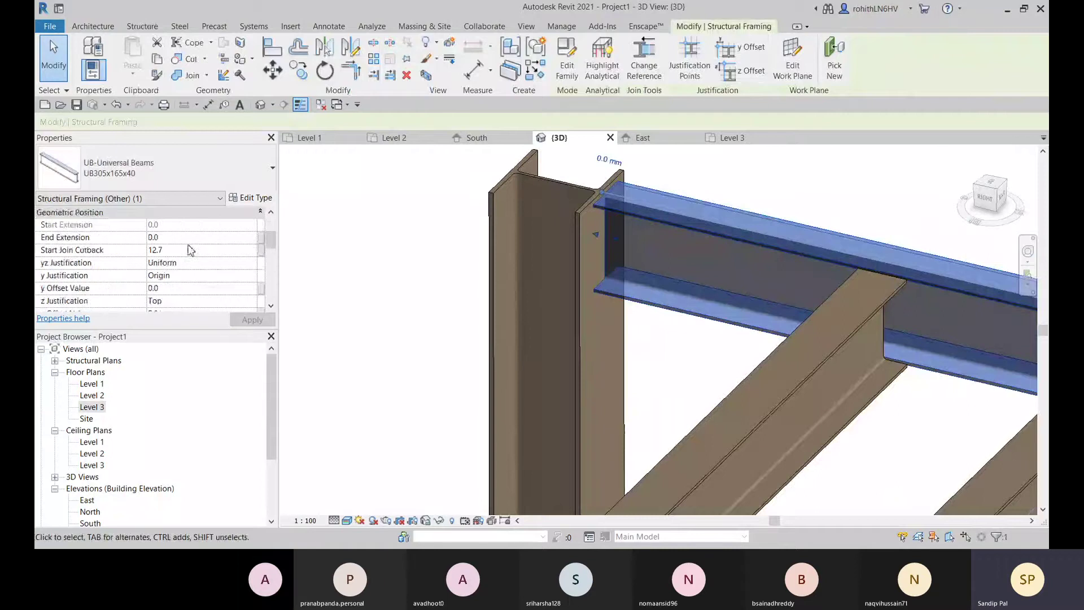
{"action": "scroll", "coordinate": [123, 271], "scroll_direction": "up", "scroll_amount": 1}
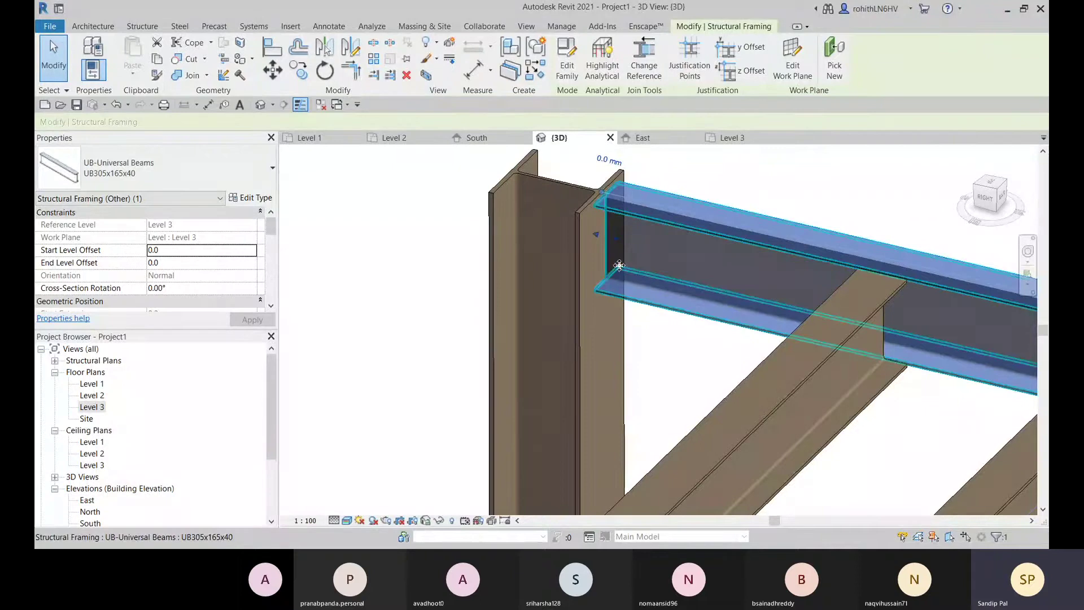
{"action": "scroll", "coordinate": [608, 257], "scroll_direction": "down", "scroll_amount": 3}
{"action": "scroll", "coordinate": [610, 248], "scroll_direction": "up", "scroll_amount": 5}
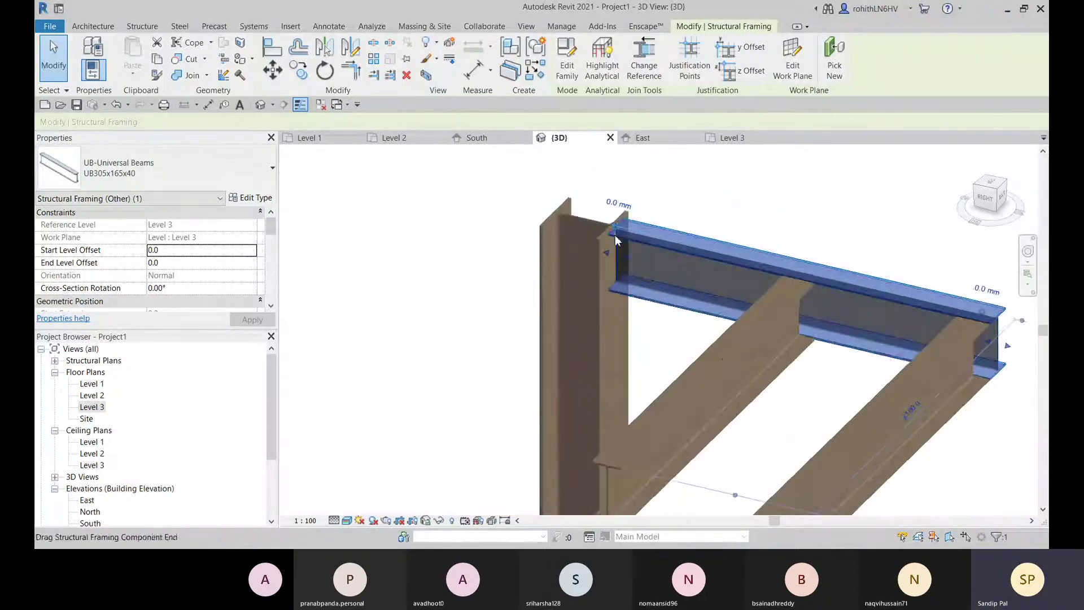
{"action": "scroll", "coordinate": [614, 301], "scroll_direction": "up", "scroll_amount": 4}
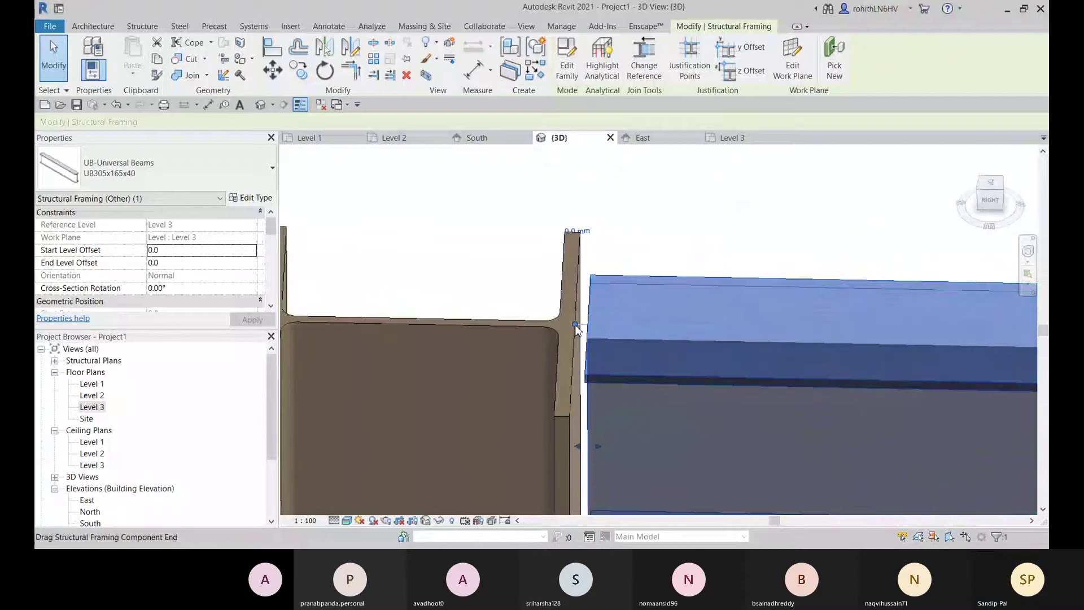
{"action": "scroll", "coordinate": [576, 333], "scroll_direction": "down", "scroll_amount": 3}
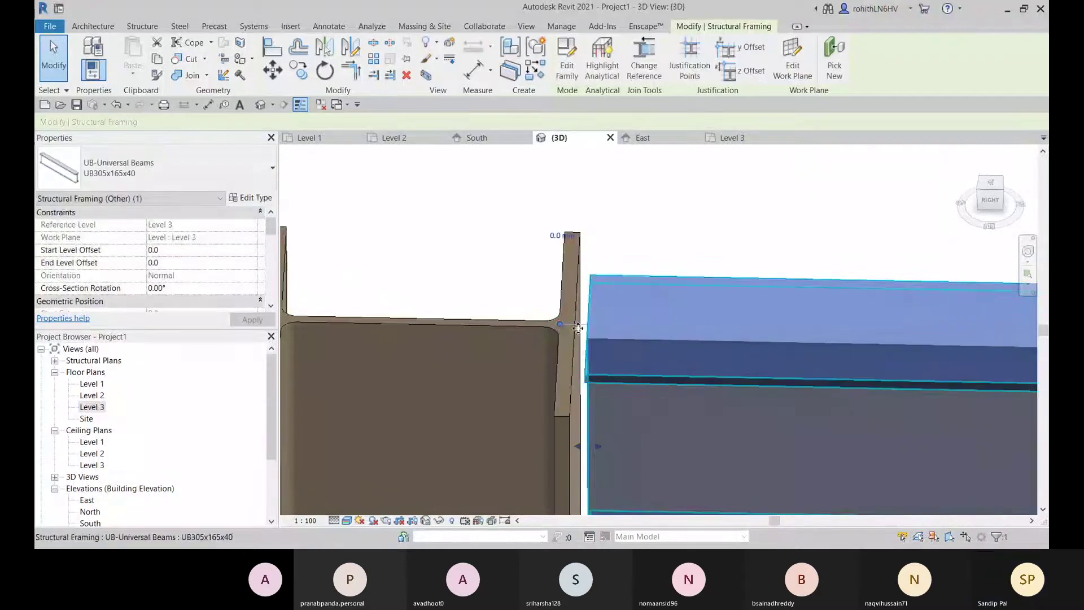
{"action": "middle_click_drag", "start_coordinate": [629, 347], "coordinate": [478, 277], "text": "shift"}
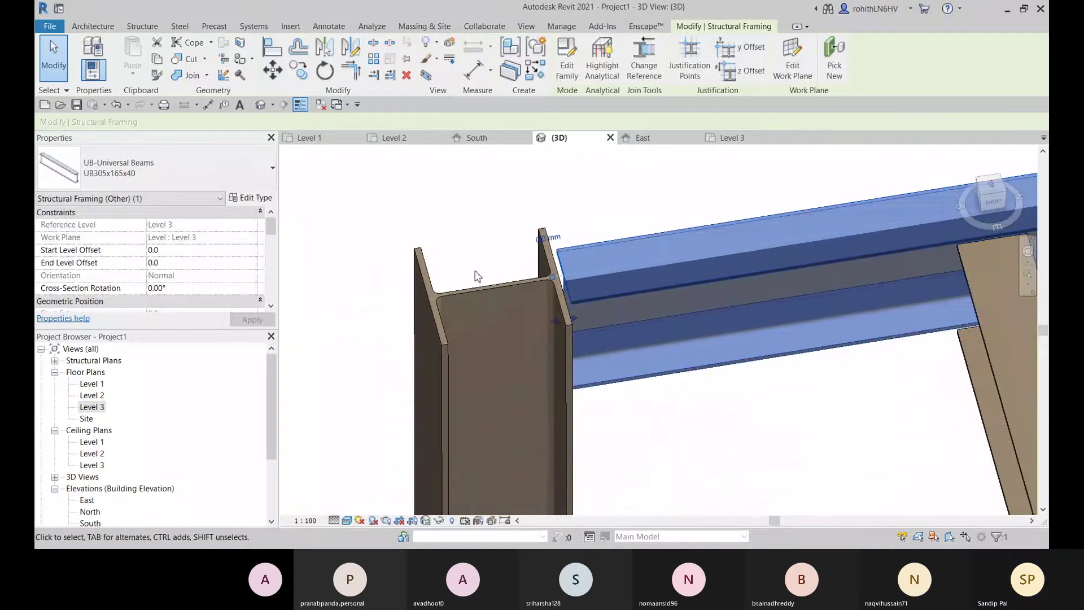
Try a Start Level Offset of -15 mm on the selected beam, accepting the off-axis warnings
{"action": "left_click", "coordinate": [175, 250]}
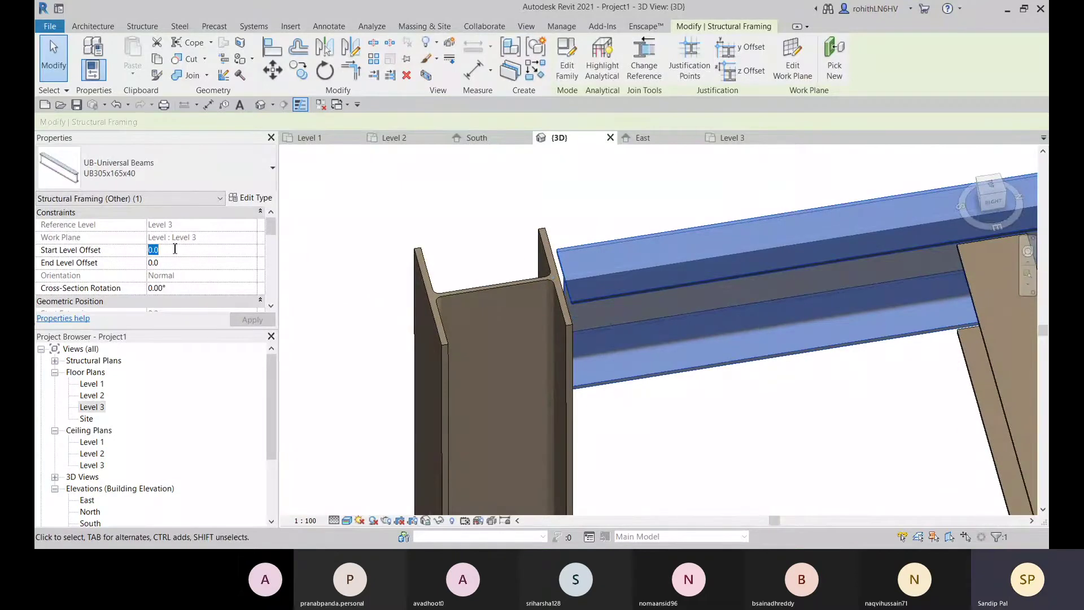
{"action": "type", "text": "-15"}
{"action": "left_click", "coordinate": [175, 266]}
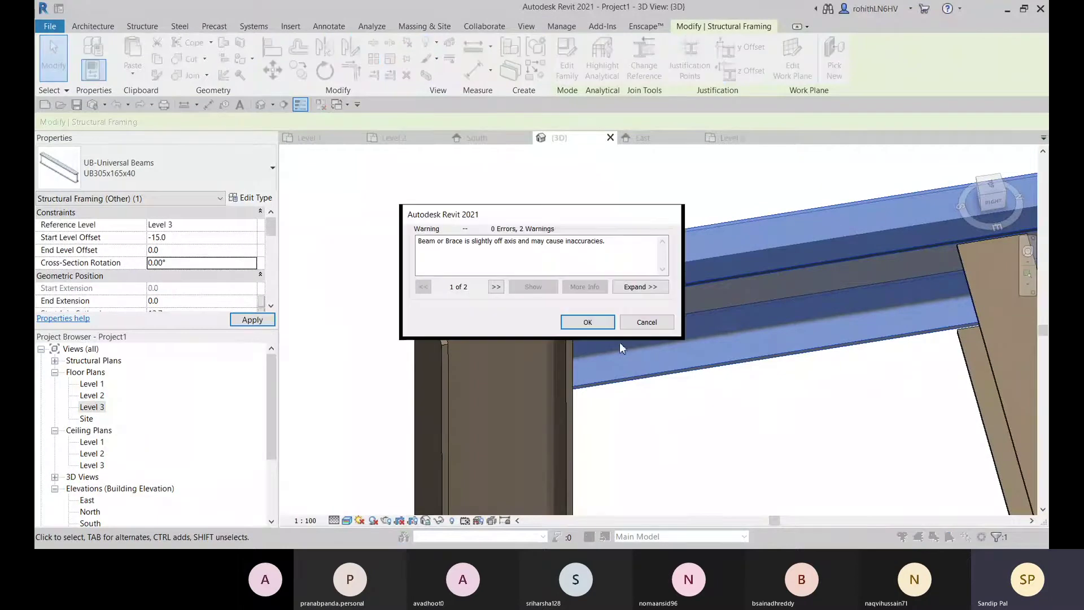
{"action": "left_click", "coordinate": [586, 322]}
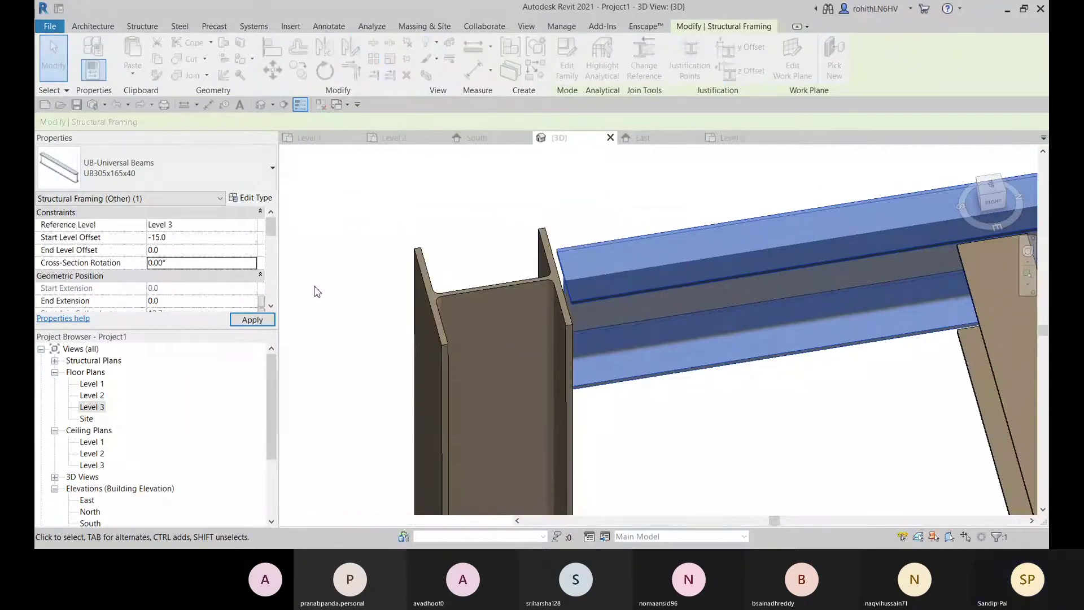
Try raising the column end of the beam with a Start Level Offset of 50 mm and check it against the column top
{"action": "left_click", "coordinate": [175, 238]}
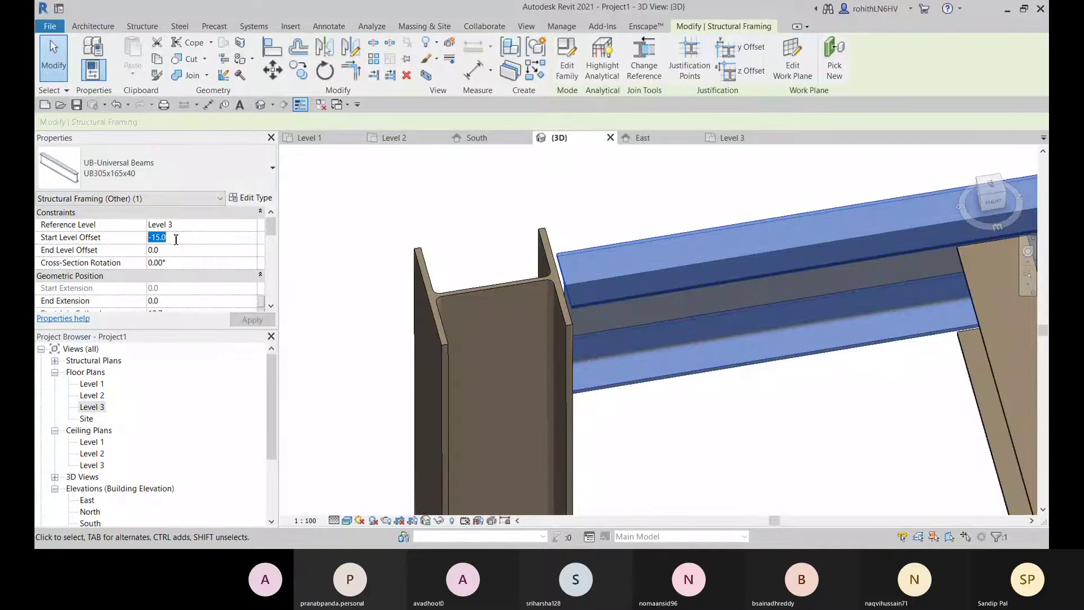
{"action": "type", "text": "5"}
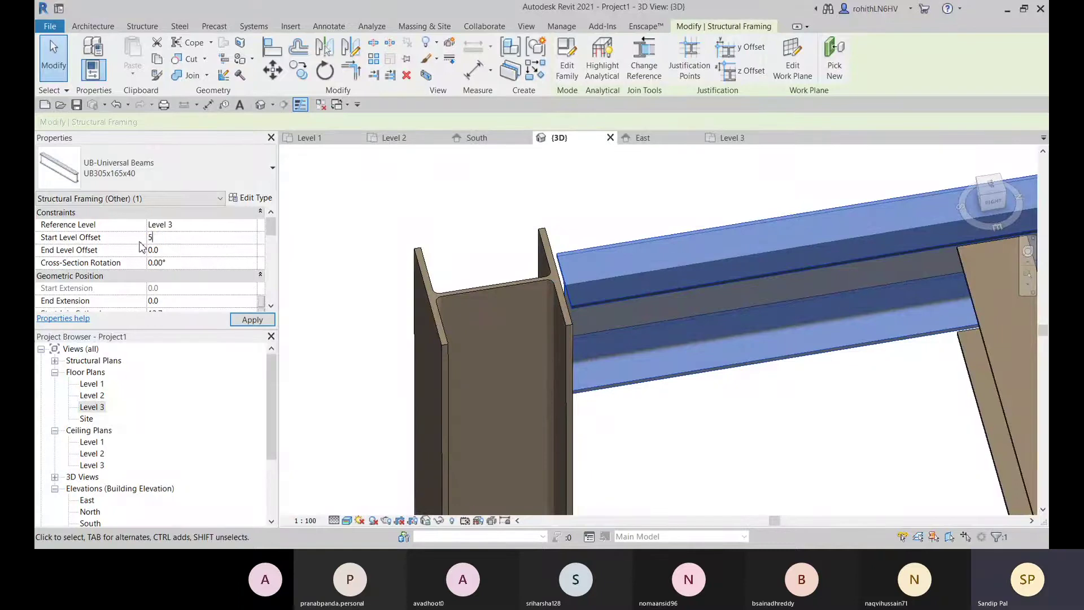
{"action": "middle_click_drag", "start_coordinate": [608, 294], "coordinate": [538, 231], "text": "shift"}
{"action": "middle_click_drag", "start_coordinate": [562, 309], "coordinate": [600, 332], "text": "shift"}
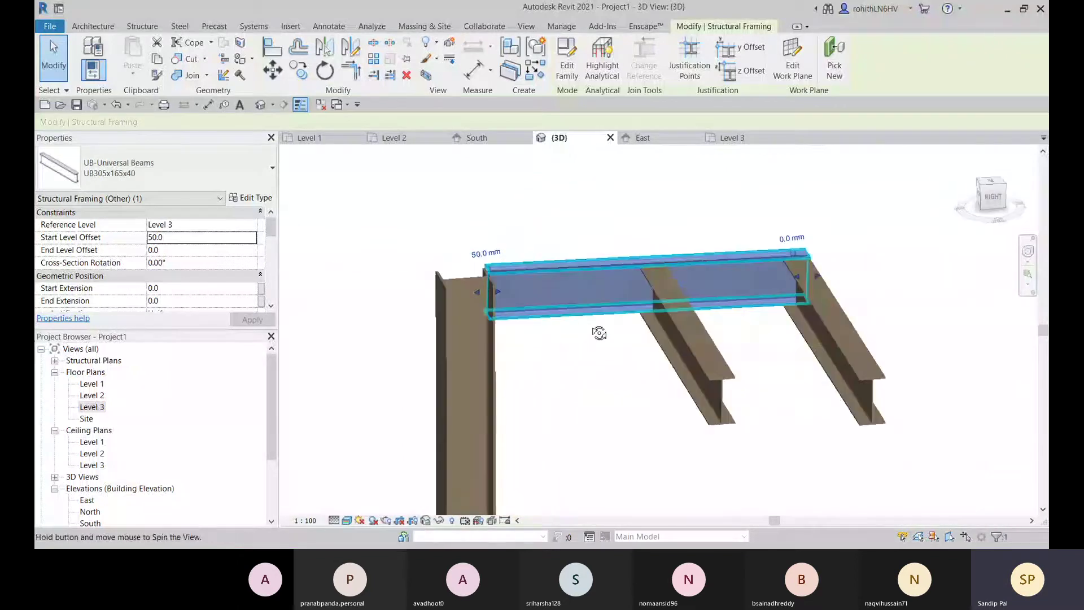
Try a start offset of -25 mm at the beam's column end and inspect how it meets the column
{"action": "left_click", "coordinate": [486, 258]}
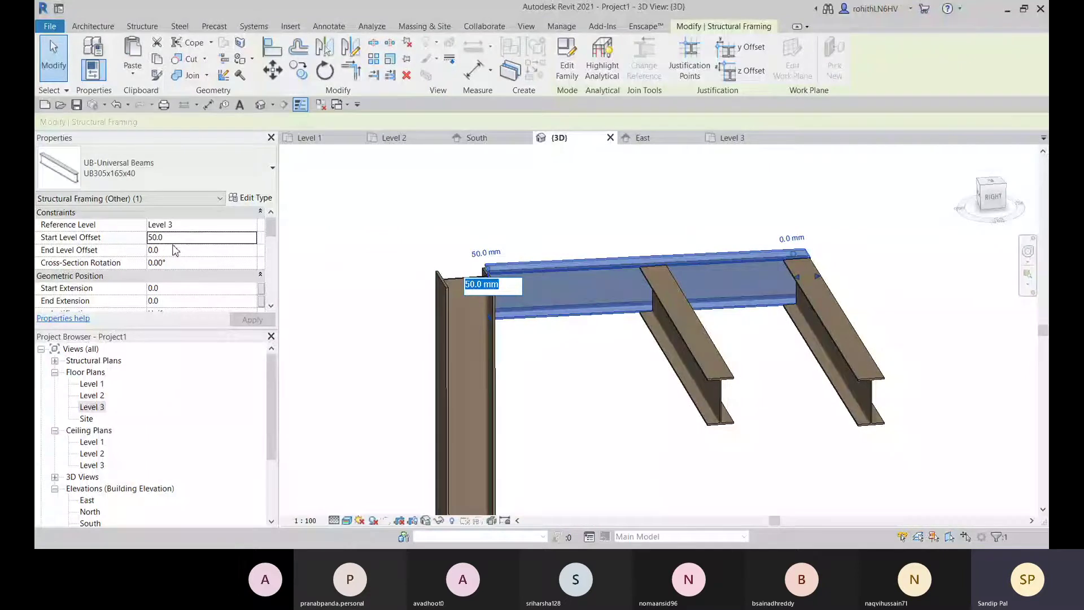
{"action": "key", "text": "BackSpace"}
{"action": "type", "text": "-25"}
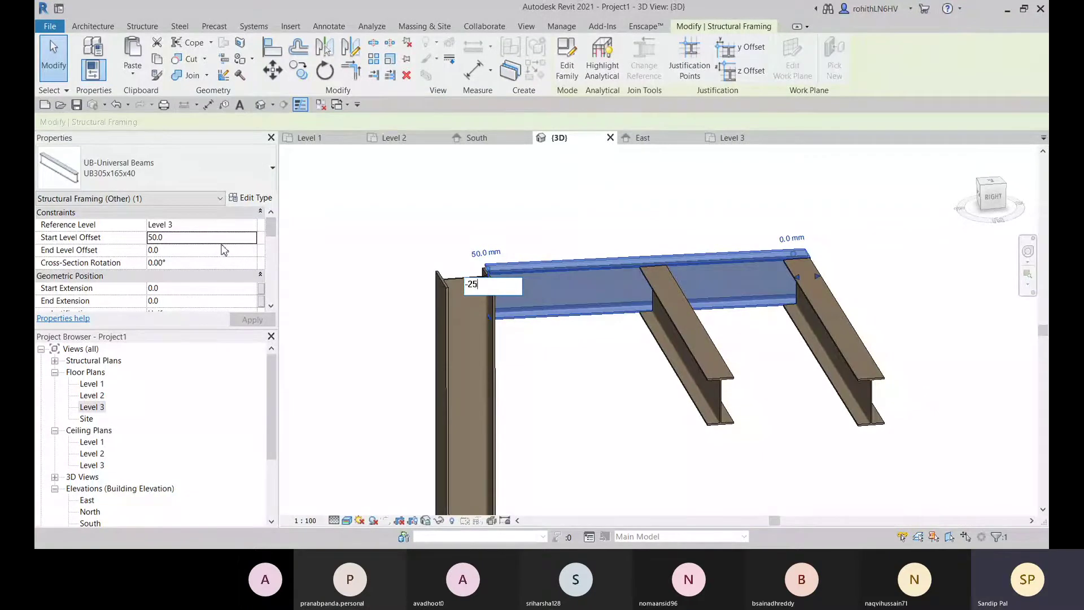
{"action": "key", "text": "Return"}
{"action": "scroll", "coordinate": [535, 334], "scroll_direction": "up", "scroll_amount": 2}
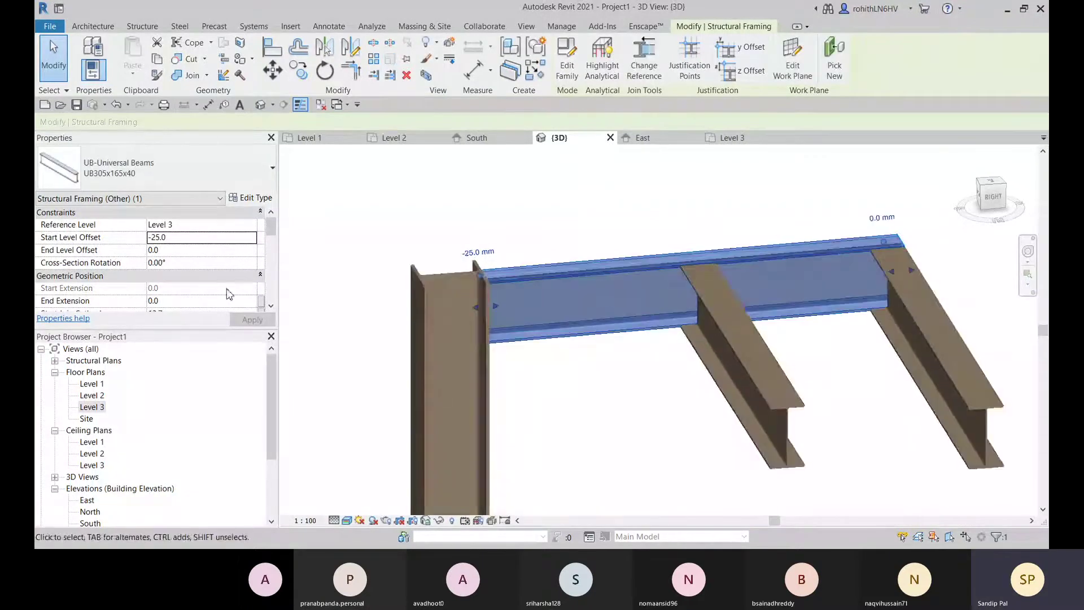
{"action": "scroll", "coordinate": [472, 291], "scroll_direction": "up", "scroll_amount": 5}
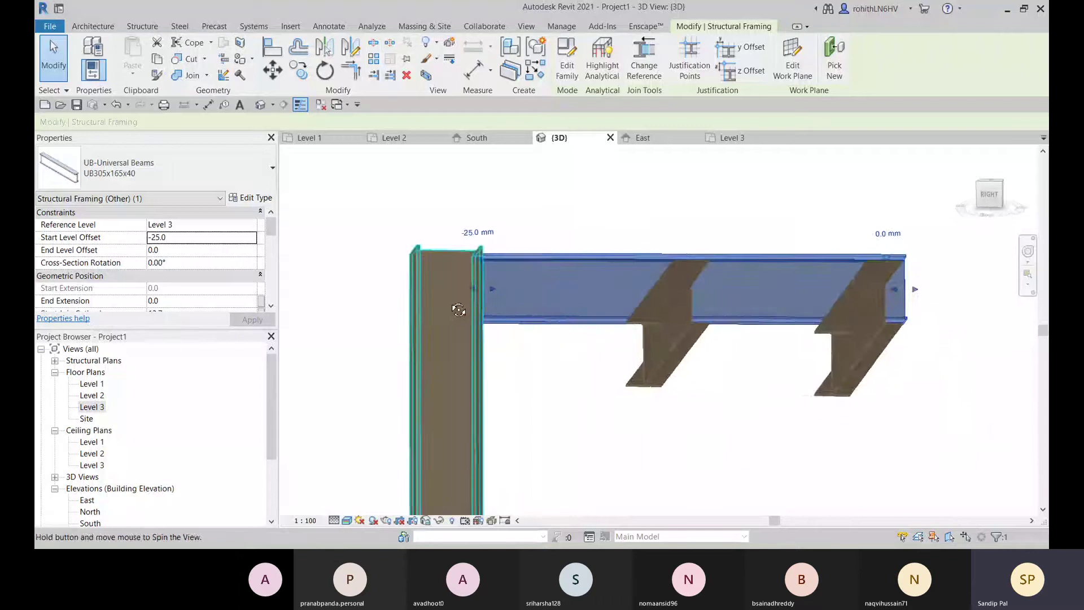
{"action": "middle_click_drag", "start_coordinate": [471, 291], "coordinate": [464, 281], "text": "shift"}
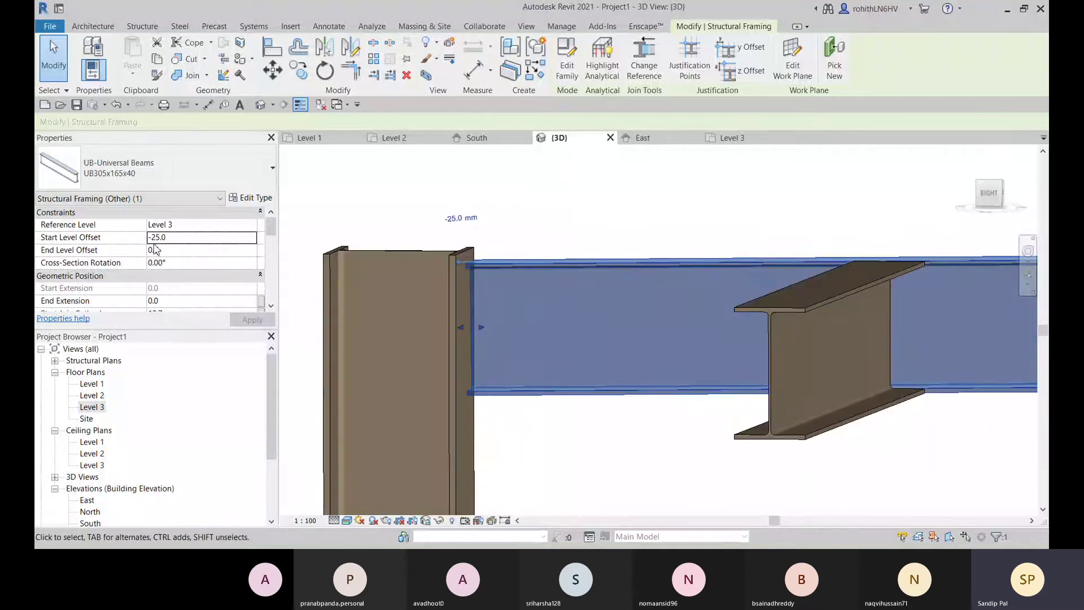
Set the Start Level Offset of the beam at the column to -100 mm
{"action": "double_click", "coordinate": [190, 236]}
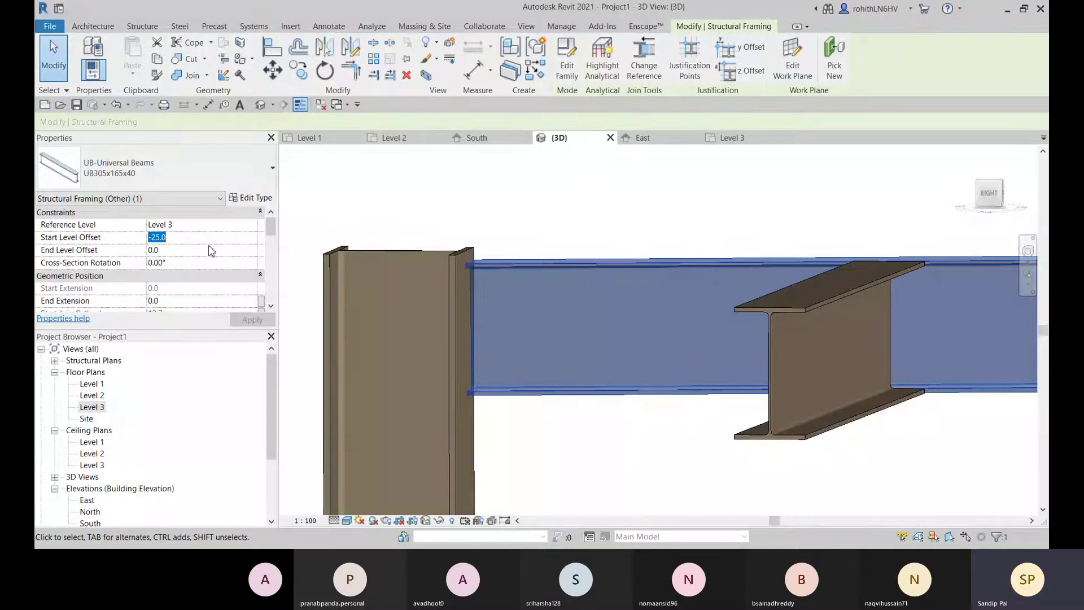
{"action": "type", "text": "-10"}
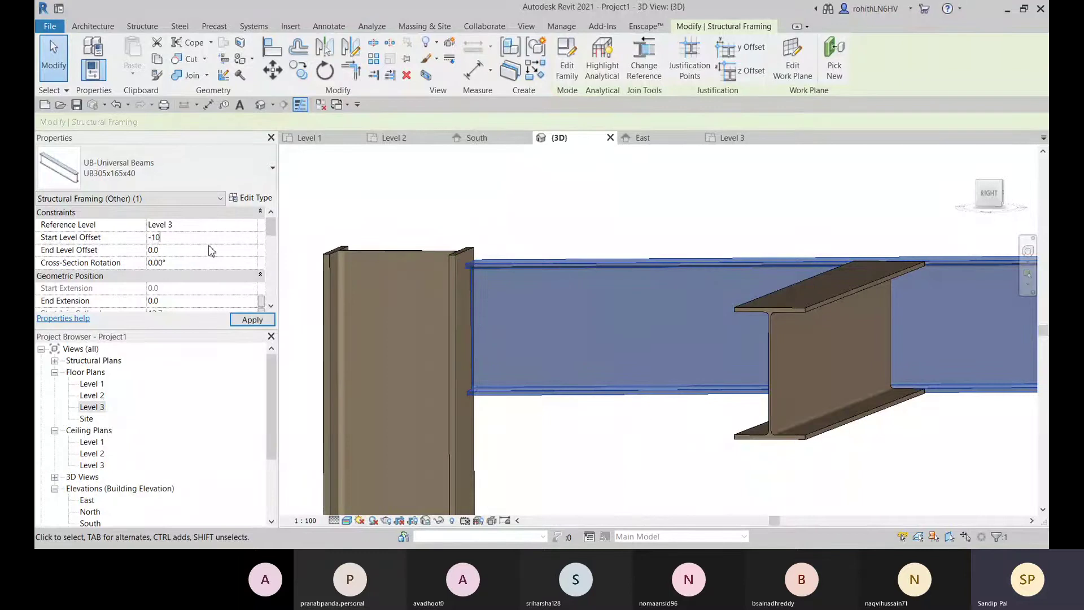
{"action": "type", "text": "0"}
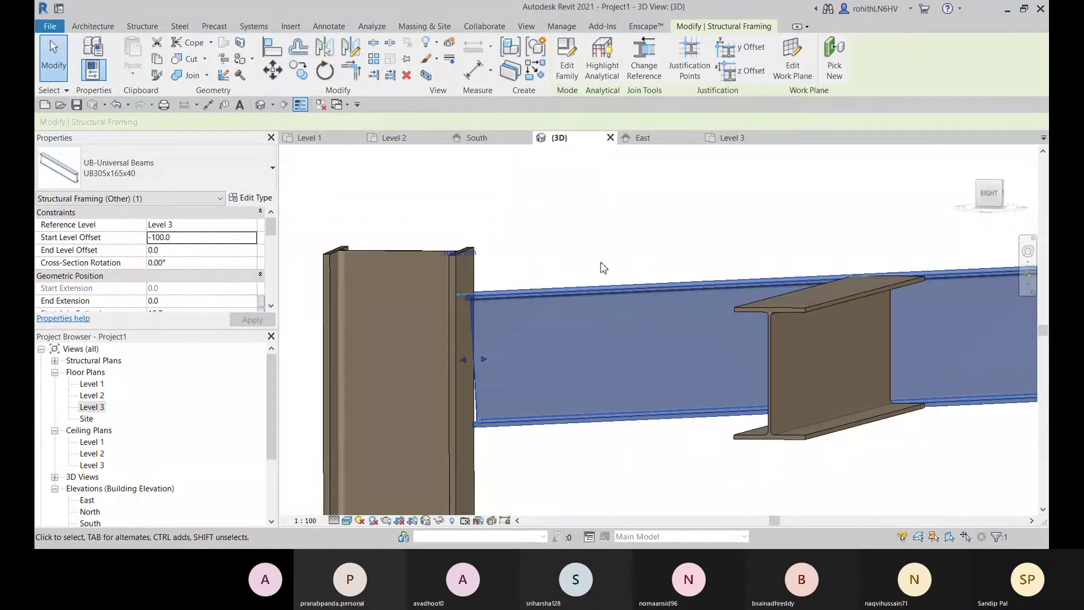
Set the End Level Offset of the same beam to -100 mm to match its start
{"action": "scroll", "coordinate": [678, 356], "scroll_direction": "down", "scroll_amount": 1}
{"action": "middle_click_drag", "start_coordinate": [680, 359], "coordinate": [752, 384], "text": "shift"}
{"action": "scroll", "coordinate": [695, 390], "scroll_direction": "down", "scroll_amount": 2}
{"action": "left_click", "coordinate": [914, 289]}
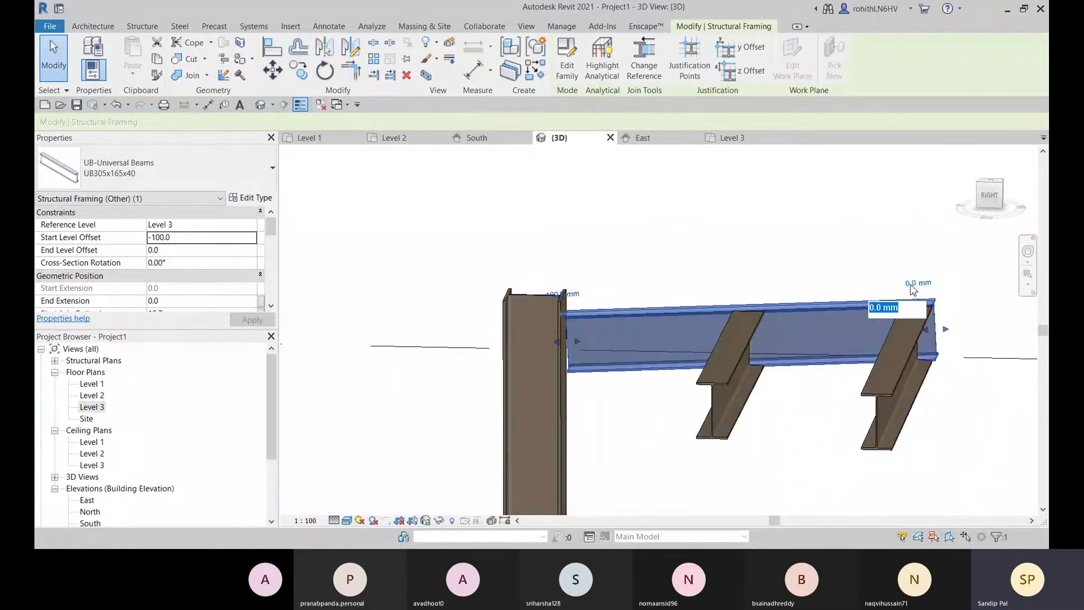
{"action": "left_click", "coordinate": [178, 250]}
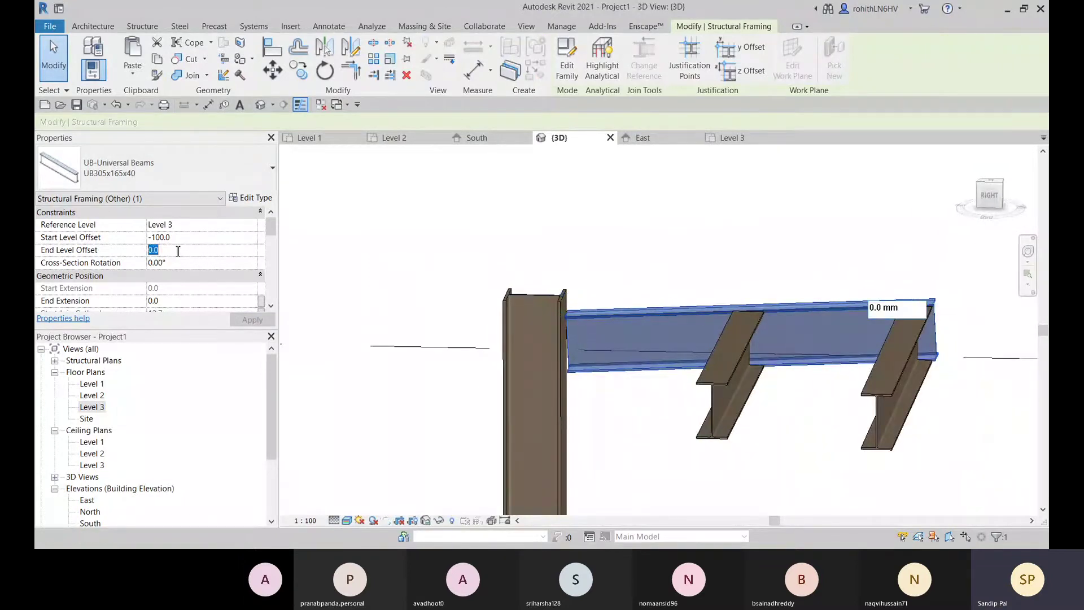
{"action": "type", "text": "-100"}
{"action": "key", "text": "Return"}
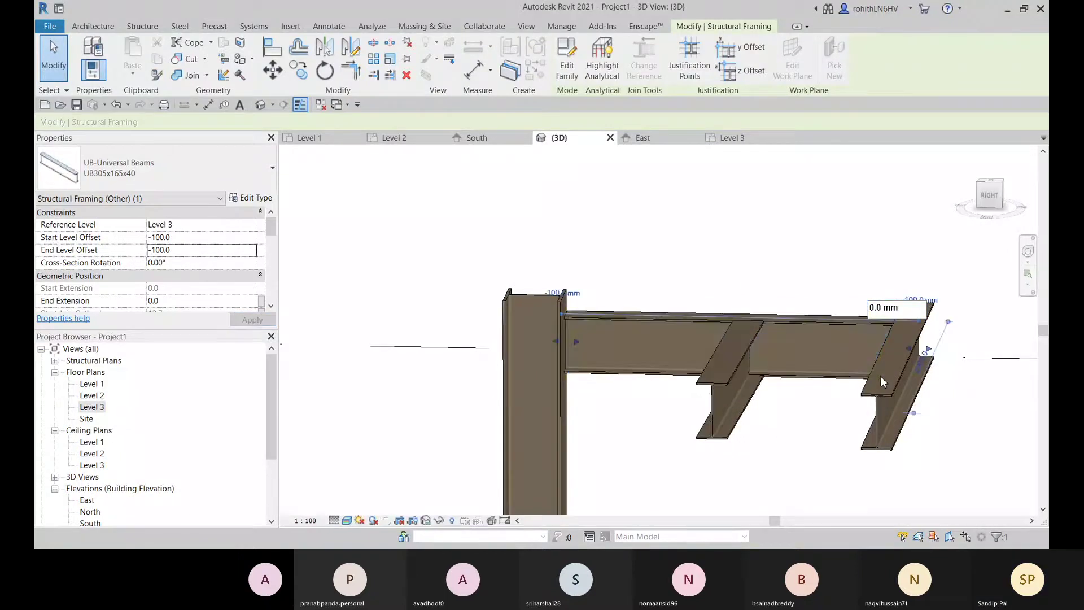
Examine the joints between the column, the lowered main beam and the middle cross beam from several sides
{"action": "middle_click_drag", "start_coordinate": [877, 381], "coordinate": [672, 452], "text": "shift"}
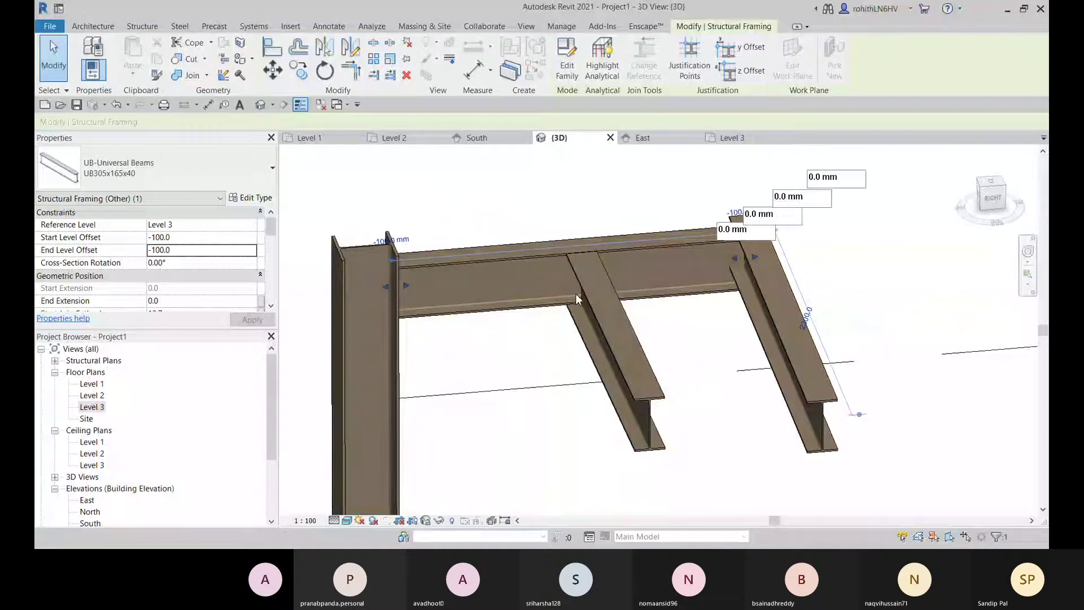
{"action": "scroll", "coordinate": [576, 300], "scroll_direction": "up", "scroll_amount": 4}
{"action": "middle_click_drag", "start_coordinate": [648, 360], "coordinate": [660, 291], "text": "shift"}
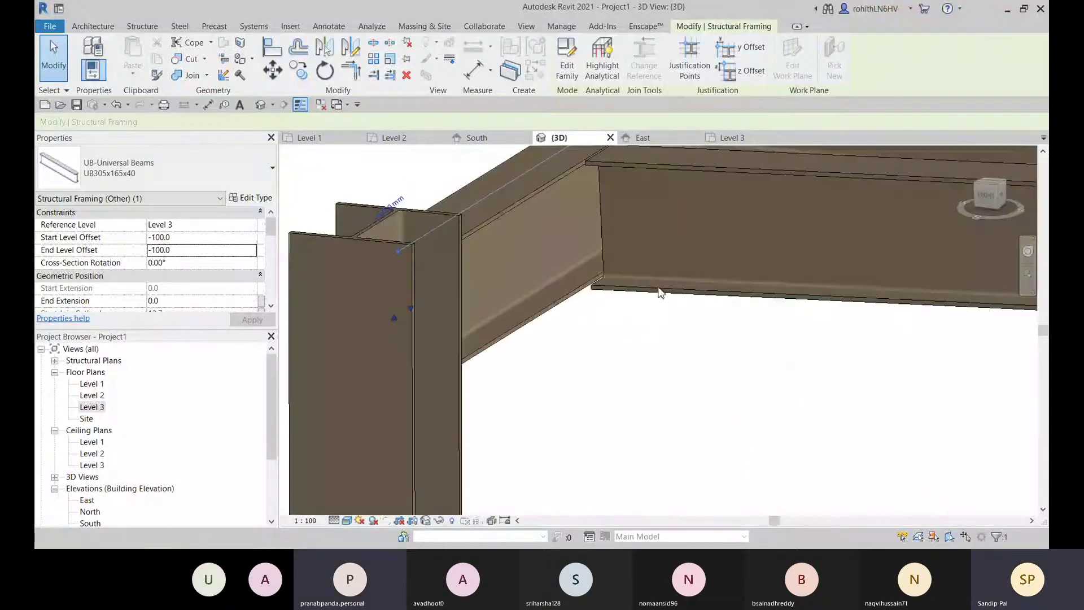
{"action": "scroll", "coordinate": [625, 346], "scroll_direction": "down", "scroll_amount": 3}
{"action": "middle_click_drag", "start_coordinate": [633, 357], "coordinate": [659, 347], "text": "shift"}
{"action": "left_click", "coordinate": [566, 378]}
{"action": "left_click", "coordinate": [649, 330]}
{"action": "middle_click_drag", "start_coordinate": [596, 365], "coordinate": [521, 291], "text": "shift"}
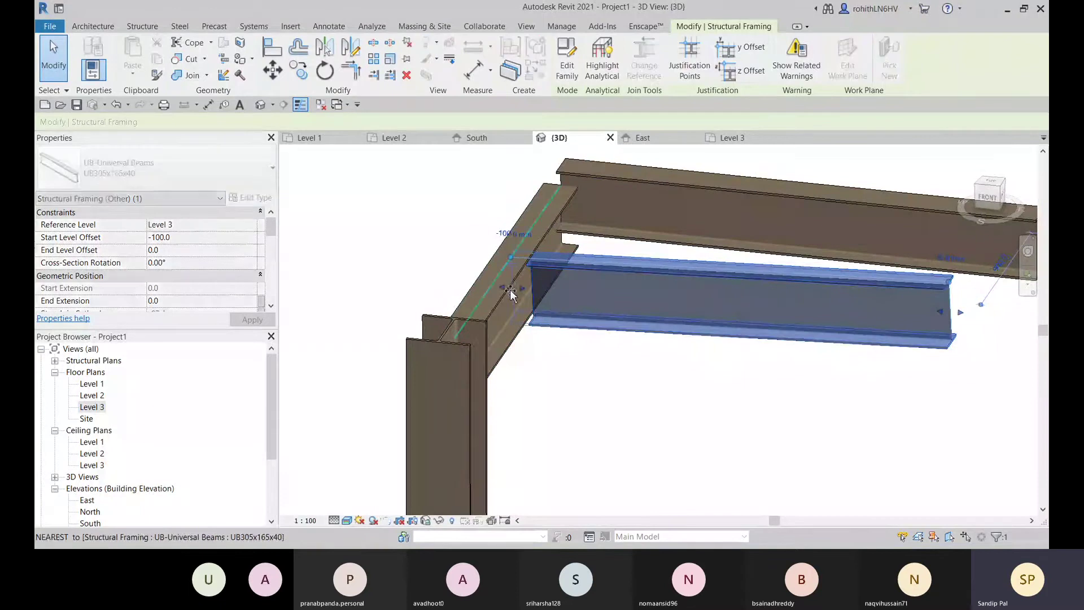
{"action": "middle_click_drag", "start_coordinate": [585, 356], "coordinate": [438, 390], "text": "shift"}
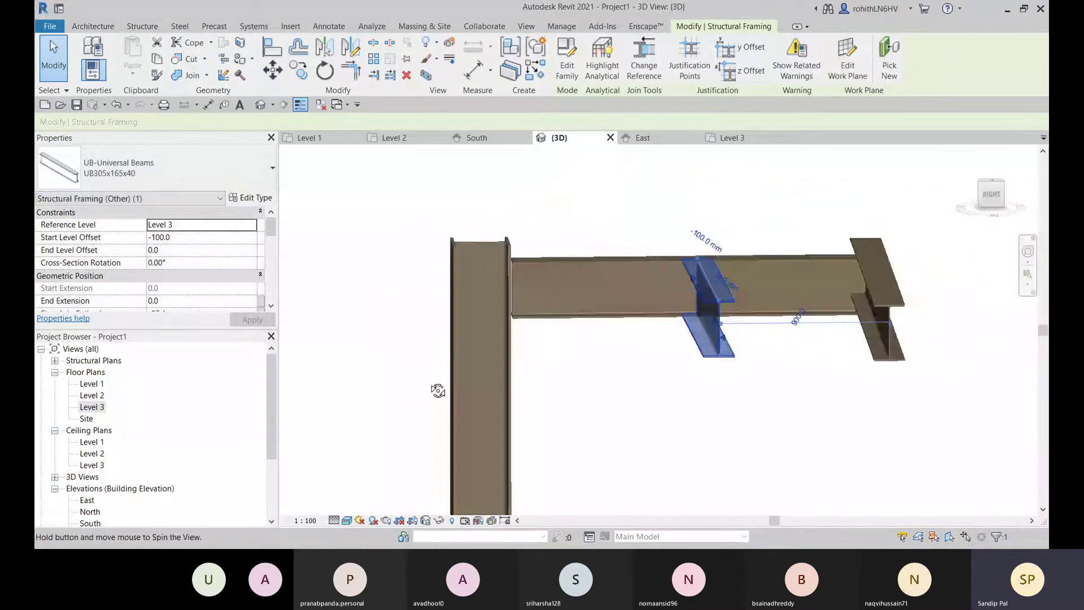
{"action": "scroll", "coordinate": [533, 292], "scroll_direction": "up", "scroll_amount": 4}
{"action": "left_click", "coordinate": [534, 292]}
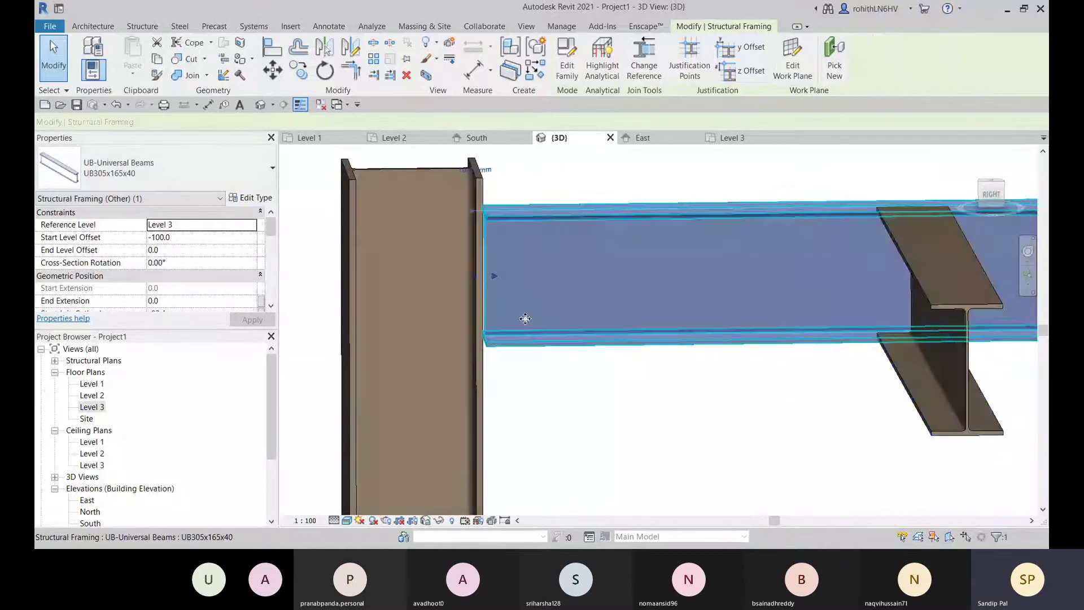
{"action": "middle_click_drag", "start_coordinate": [525, 316], "coordinate": [503, 300], "text": "shift"}
{"action": "left_click_drag", "start_coordinate": [476, 267], "coordinate": [478, 269]}
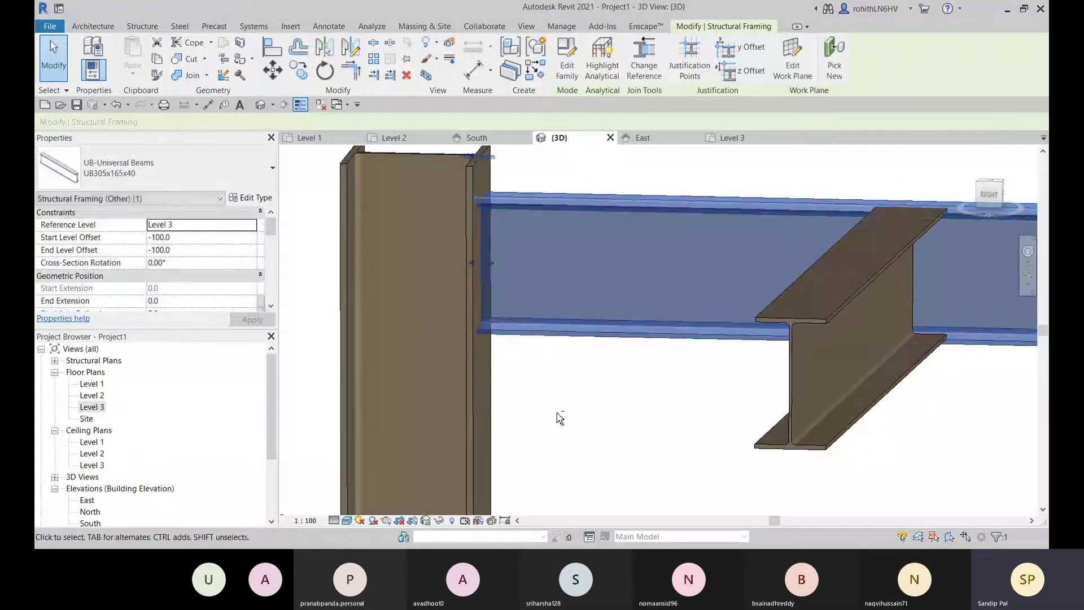
Set the End Level Offset of the middle cross beam to -100 mm at its free end
{"action": "middle_click_drag", "start_coordinate": [556, 416], "coordinate": [565, 322], "text": "shift"}
{"action": "left_click", "coordinate": [570, 355]}
{"action": "left_click", "coordinate": [565, 284]}
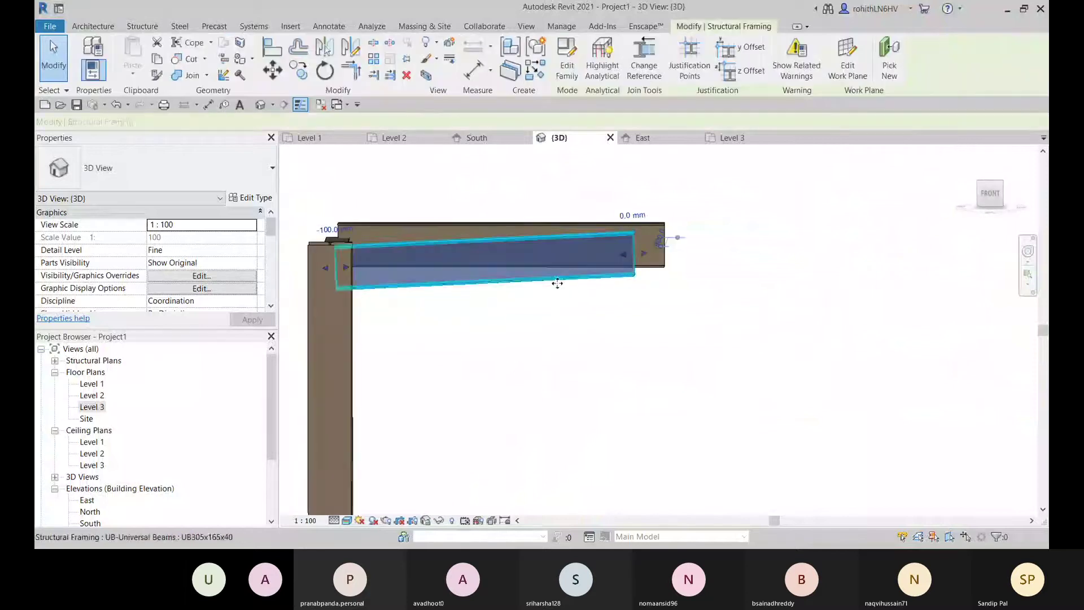
{"action": "scroll", "coordinate": [351, 290], "scroll_direction": "up", "scroll_amount": 3}
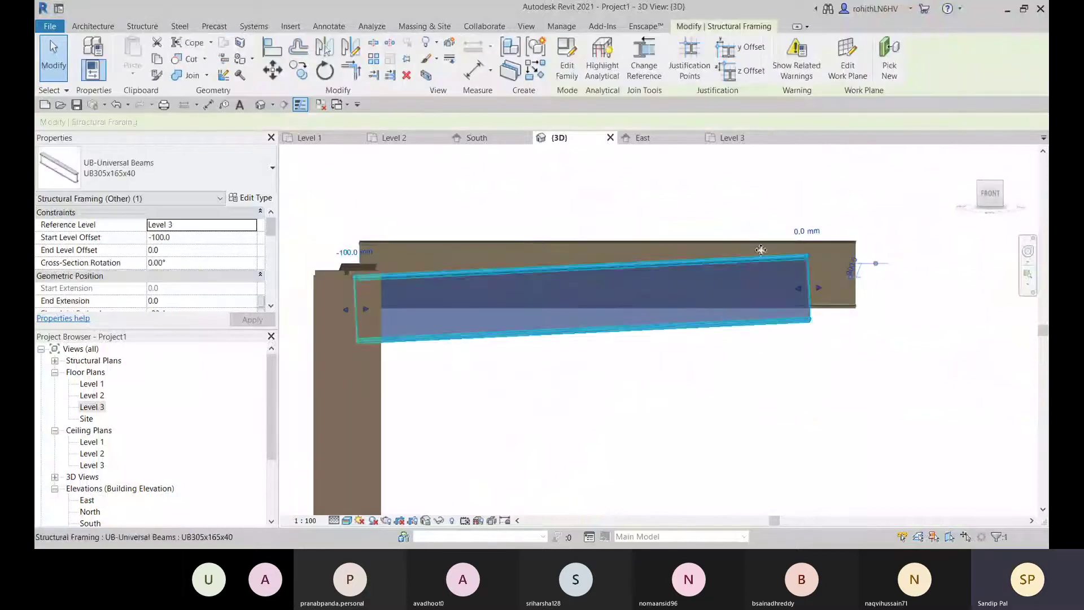
{"action": "left_click", "coordinate": [808, 232]}
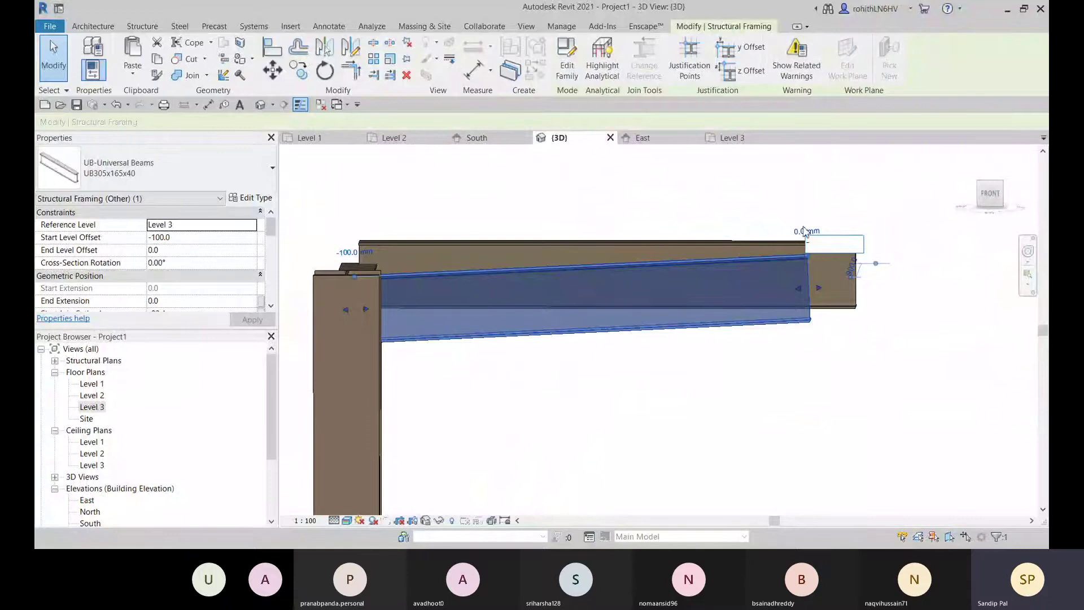
{"action": "type", "text": "-100"}
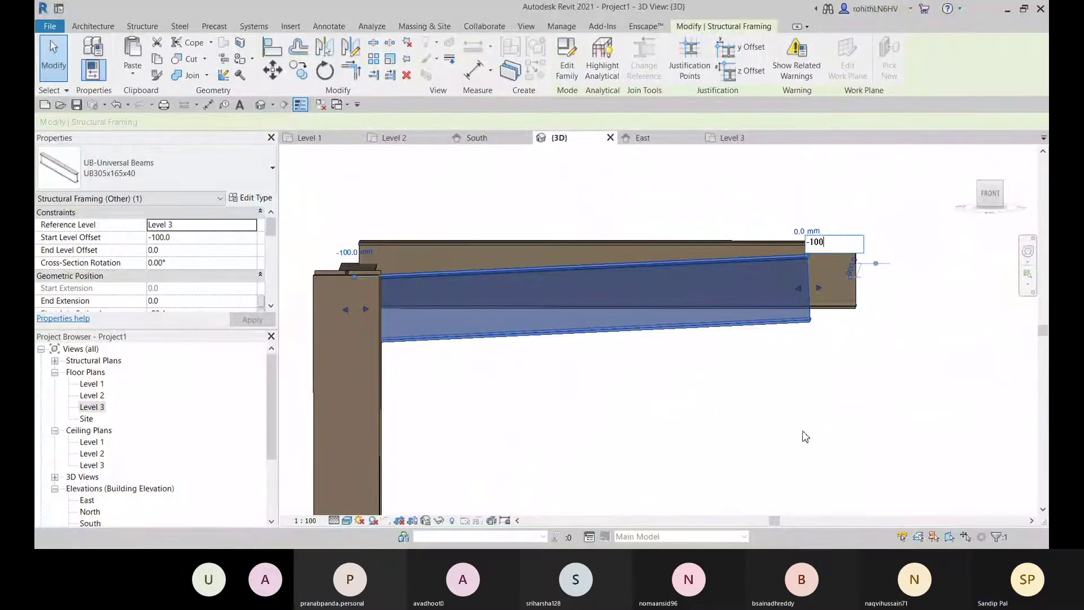
{"action": "key", "text": "Return"}
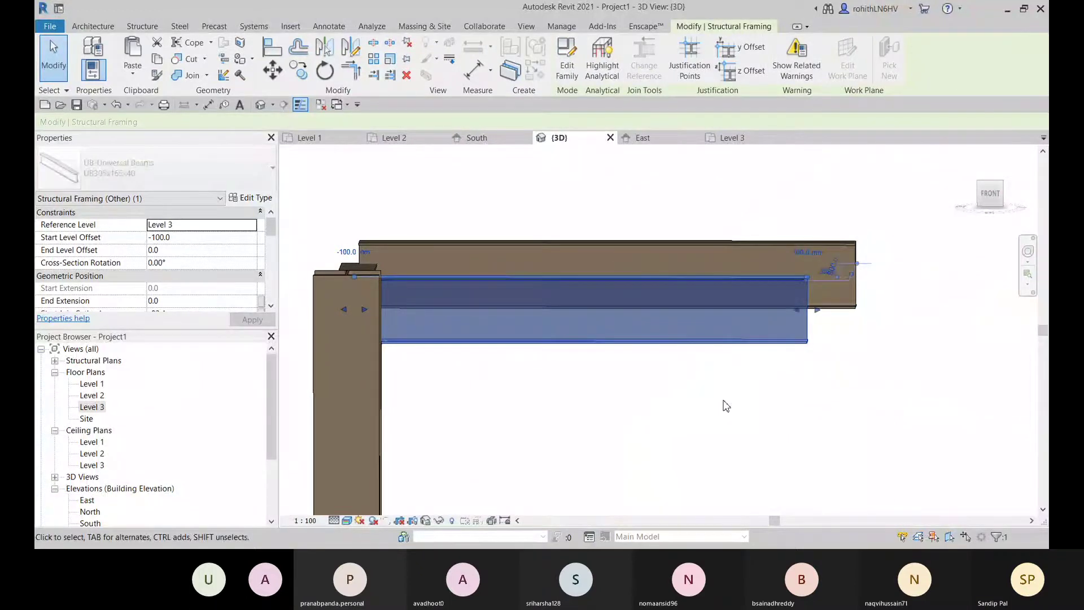
Set the Start Level Offset of the outer cross beam to -100 mm where it meets the main beam
{"action": "middle_click_drag", "start_coordinate": [726, 406], "coordinate": [690, 290], "text": "shift"}
{"action": "left_click", "coordinate": [710, 257]}
{"action": "middle_click_drag", "start_coordinate": [726, 333], "coordinate": [676, 331], "text": "shift"}
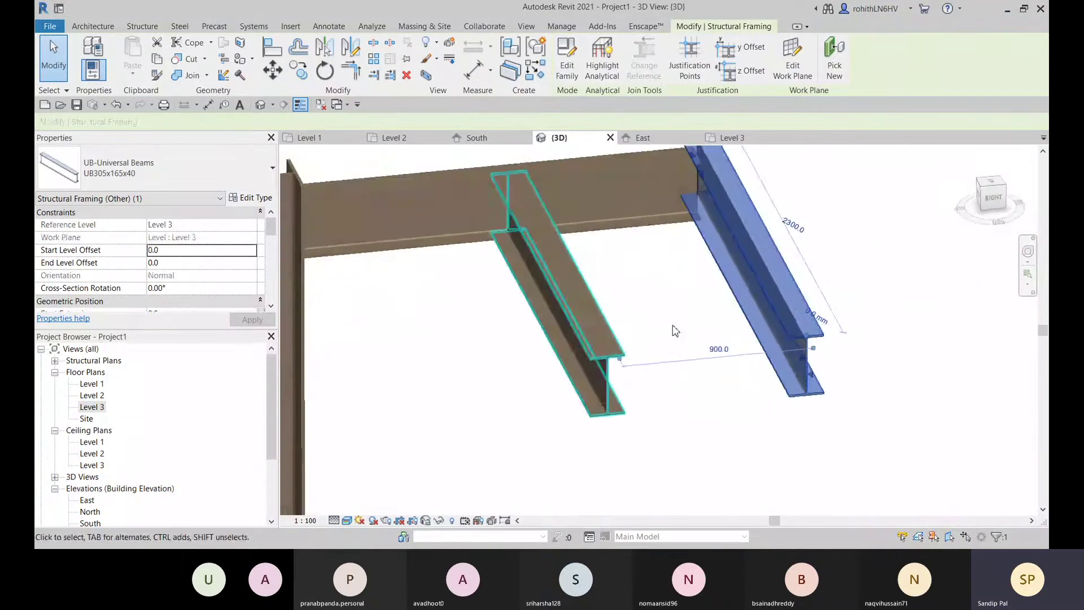
{"action": "scroll", "coordinate": [676, 331], "scroll_direction": "down", "scroll_amount": 3}
{"action": "scroll", "coordinate": [586, 272], "scroll_direction": "up", "scroll_amount": 3}
{"action": "left_click", "coordinate": [590, 280]}
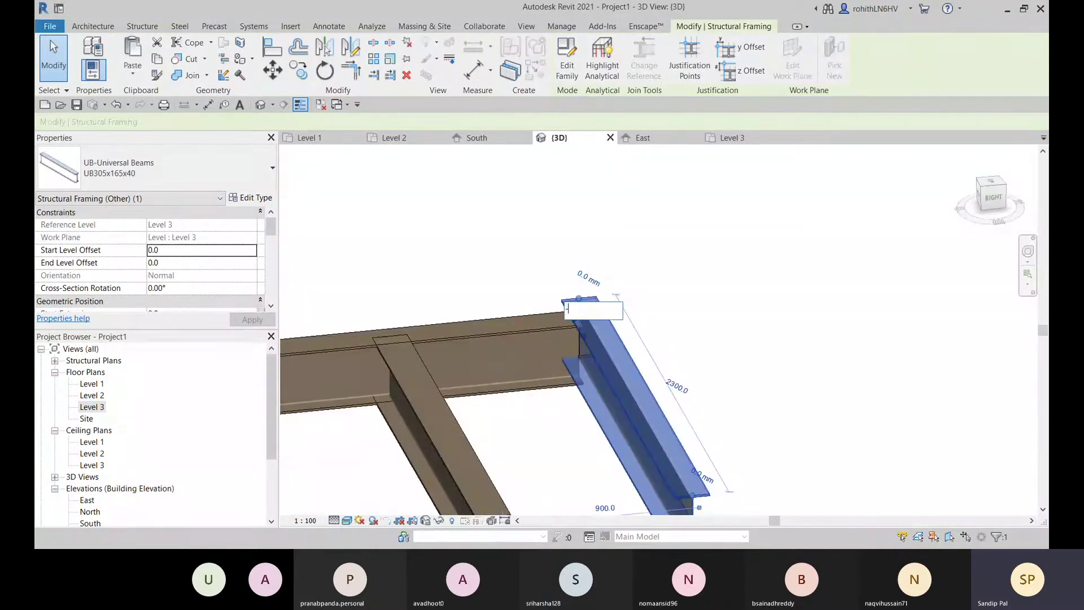
{"action": "type", "text": "-1"}
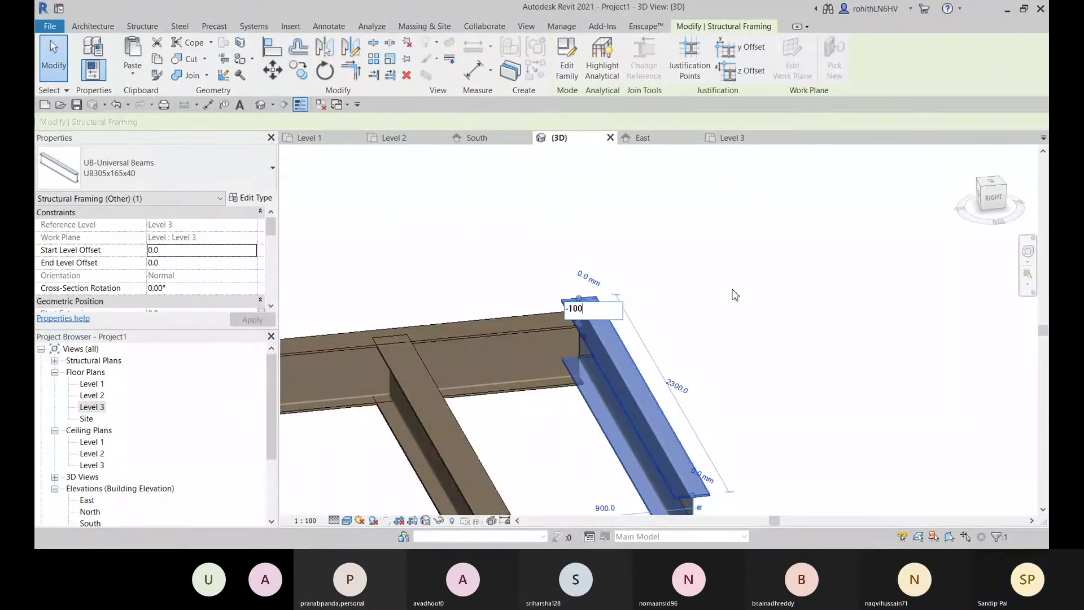
{"action": "type", "text": "00"}
{"action": "key", "text": "Return"}
Set the End Level Offset of the outer cross beam to -100 mm at its free end
{"action": "middle_click_drag", "start_coordinate": [717, 380], "coordinate": [720, 237], "text": "shift"}
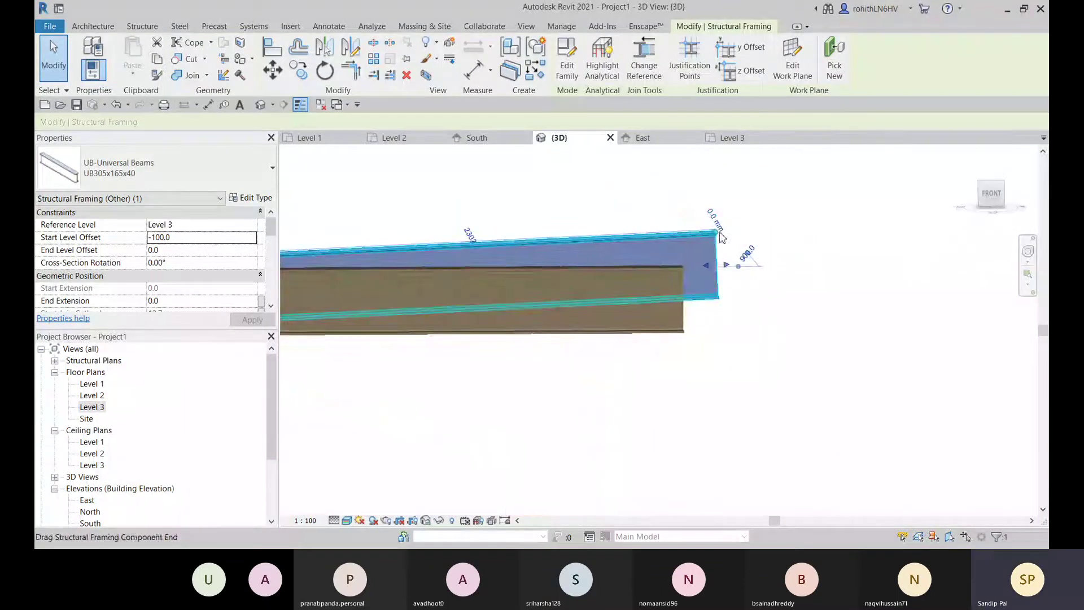
{"action": "left_click", "coordinate": [716, 223]}
{"action": "key", "text": "BackSpace"}
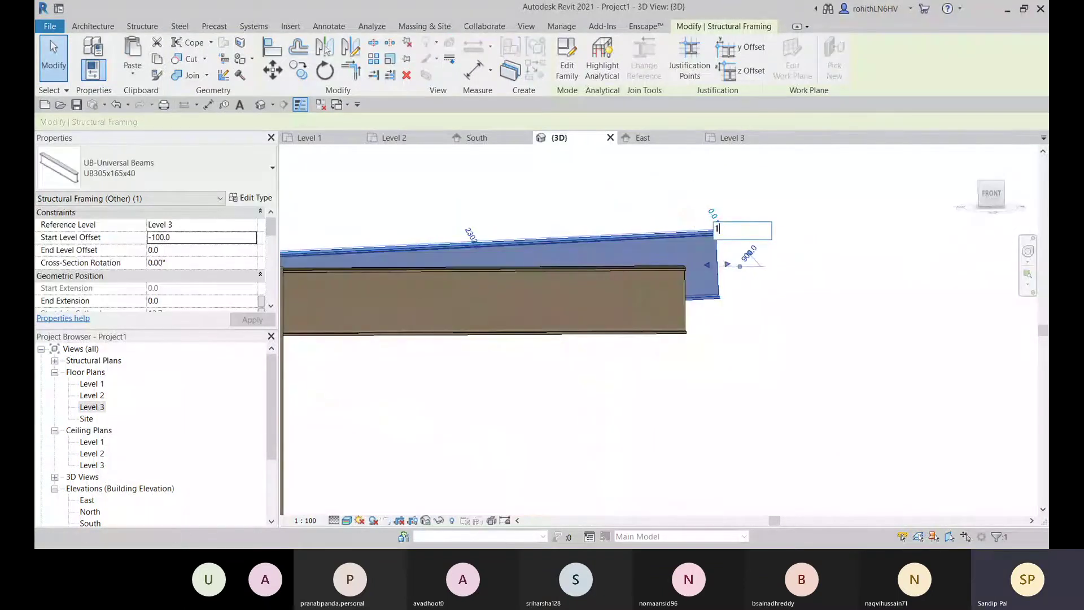
{"action": "type", "text": "-100"}
{"action": "key", "text": "Return"}
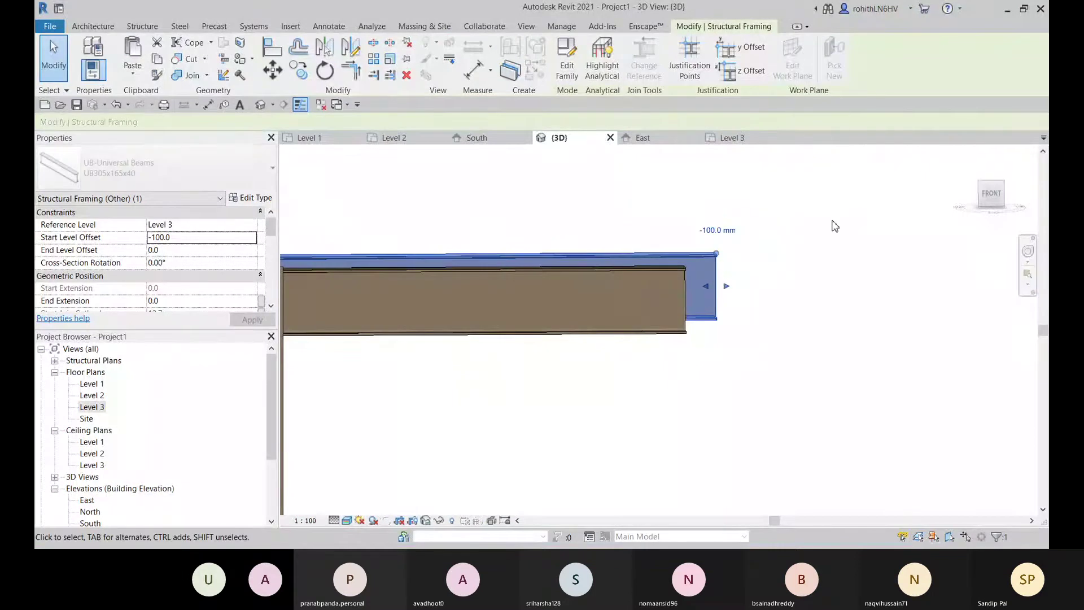
Return the free end of the middle cross beam to an End Level Offset of 0 mm
{"action": "middle_click_drag", "start_coordinate": [765, 310], "coordinate": [682, 313], "text": "shift"}
{"action": "scroll", "coordinate": [682, 314], "scroll_direction": "up", "scroll_amount": 2}
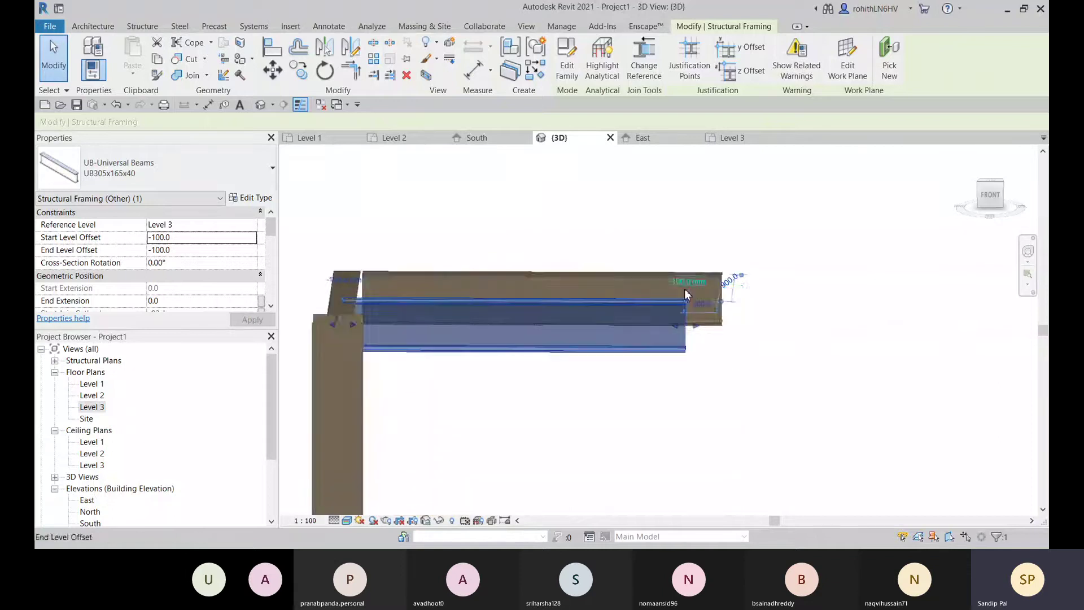
{"action": "left_click", "coordinate": [685, 289]}
{"action": "type", "text": "0"}
{"action": "key", "text": "Return"}
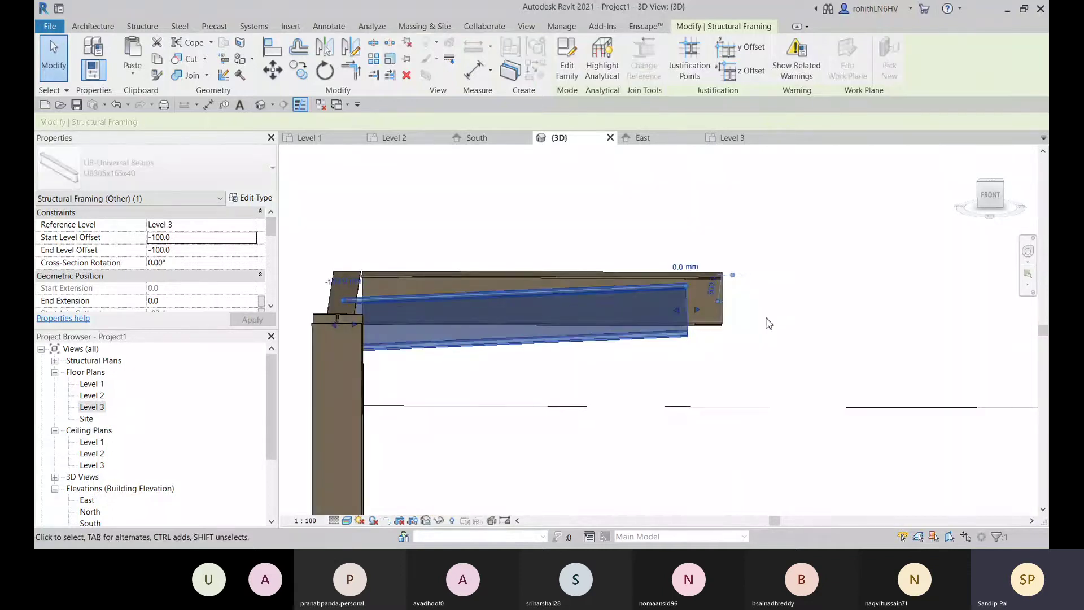
Examine from several sides how the middle cross beam's flanges and web meet the main beam
{"action": "middle_click_drag", "start_coordinate": [767, 317], "coordinate": [412, 364], "text": "shift"}
{"action": "middle_click_drag", "start_coordinate": [580, 361], "coordinate": [370, 310], "text": "shift"}
{"action": "scroll", "coordinate": [380, 315], "scroll_direction": "up", "scroll_amount": 5}
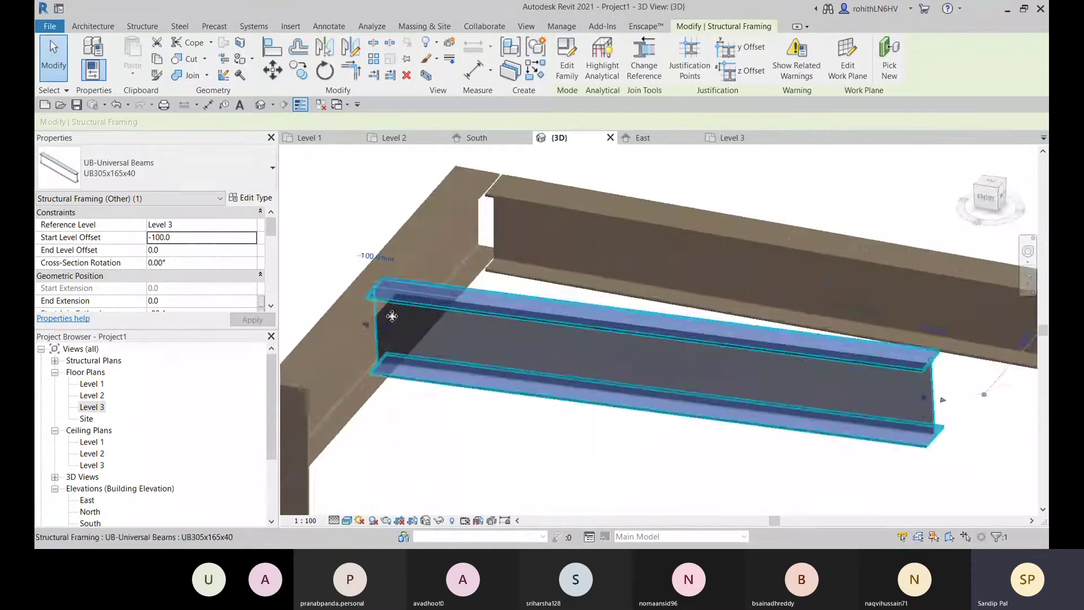
{"action": "scroll", "coordinate": [380, 308], "scroll_direction": "up", "scroll_amount": 3}
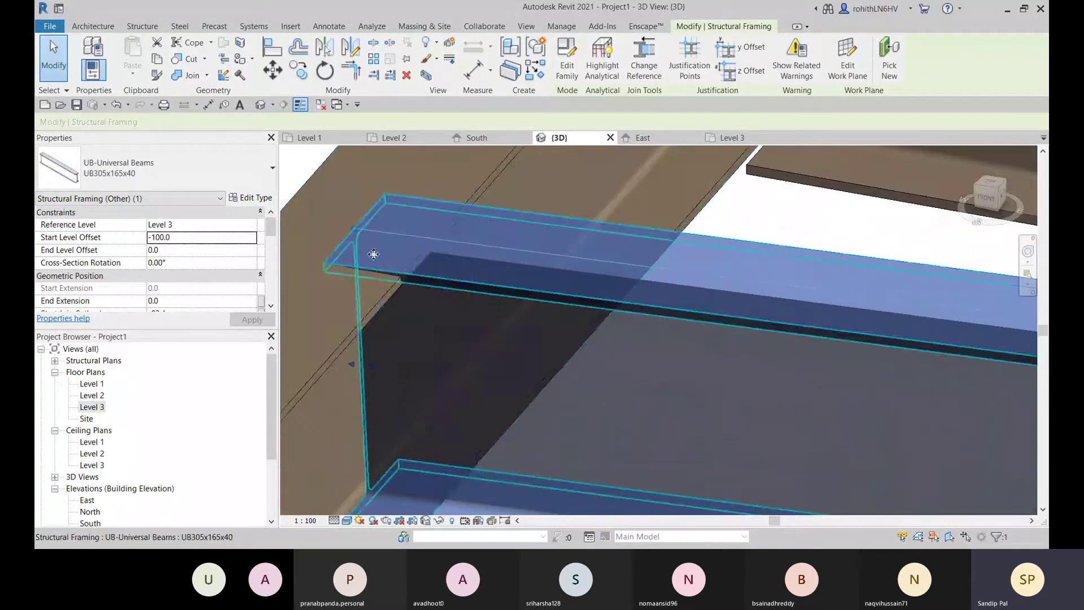
{"action": "scroll", "coordinate": [397, 271], "scroll_direction": "down", "scroll_amount": 2}
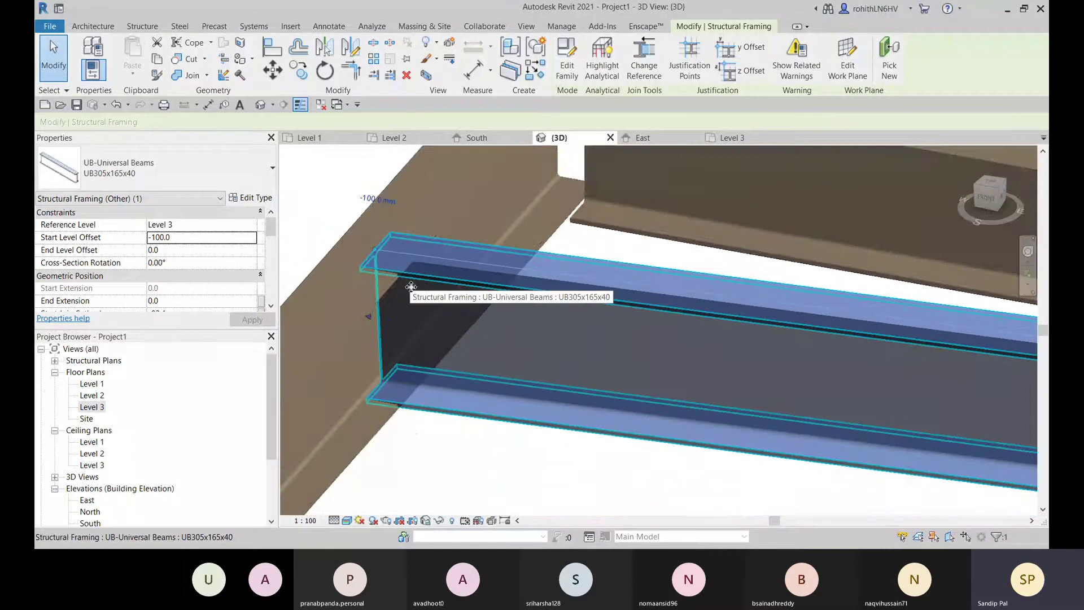
{"action": "middle_click_drag", "start_coordinate": [411, 285], "coordinate": [411, 229], "text": "shift"}
{"action": "scroll", "coordinate": [381, 318], "scroll_direction": "up", "scroll_amount": 4}
{"action": "scroll", "coordinate": [383, 228], "scroll_direction": "up", "scroll_amount": 3}
{"action": "scroll", "coordinate": [427, 243], "scroll_direction": "down", "scroll_amount": 3}
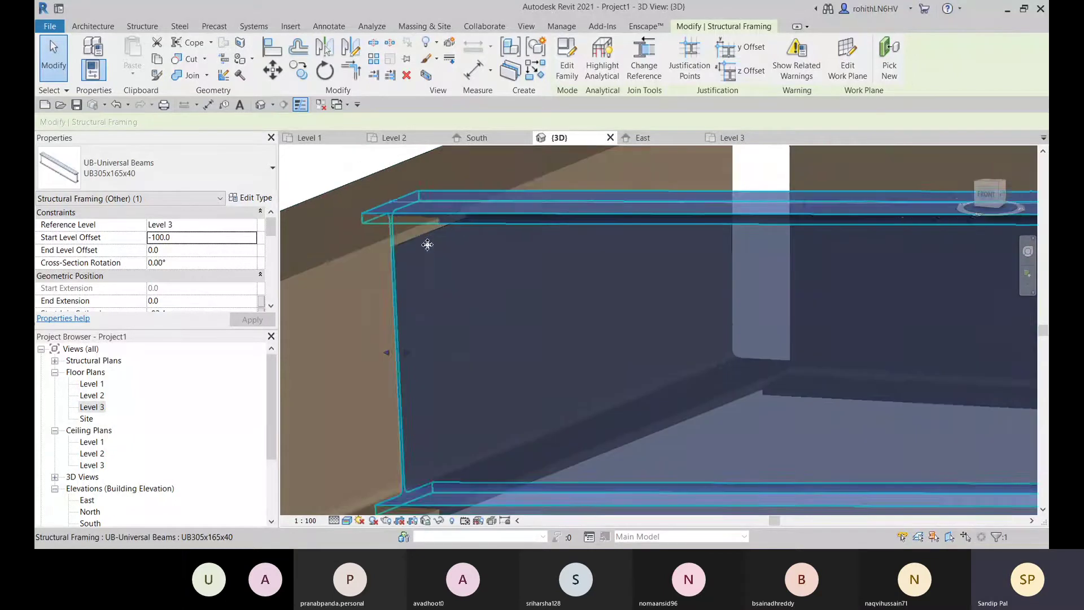
{"action": "scroll", "coordinate": [439, 446], "scroll_direction": "up", "scroll_amount": 1}
{"action": "scroll", "coordinate": [418, 447], "scroll_direction": "up", "scroll_amount": 5}
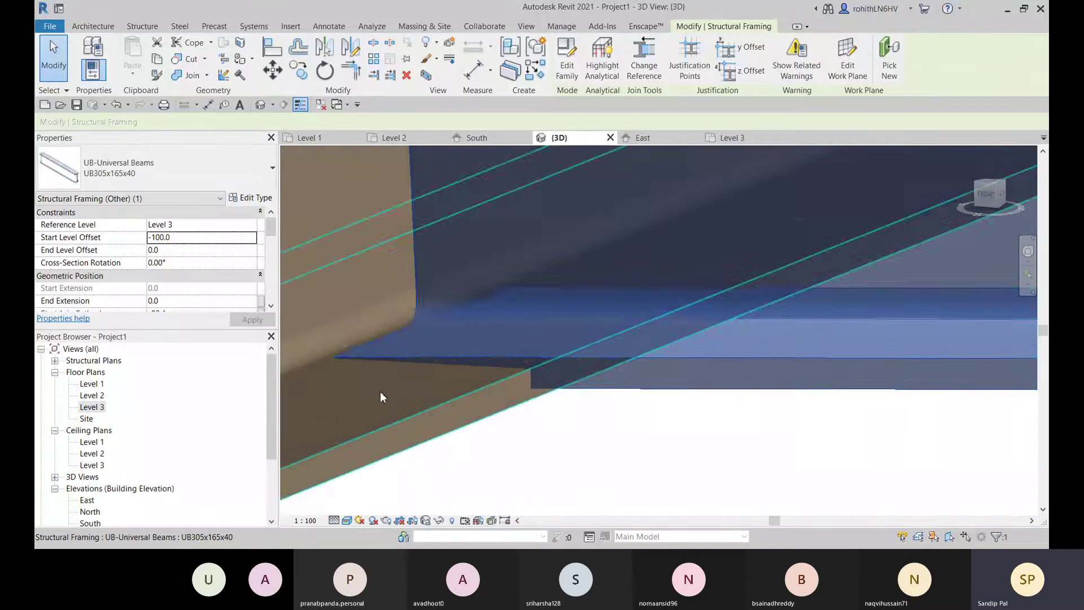
{"action": "scroll", "coordinate": [418, 356], "scroll_direction": "down", "scroll_amount": 2}
{"action": "middle_click_drag", "start_coordinate": [472, 390], "coordinate": [434, 395], "text": "shift"}
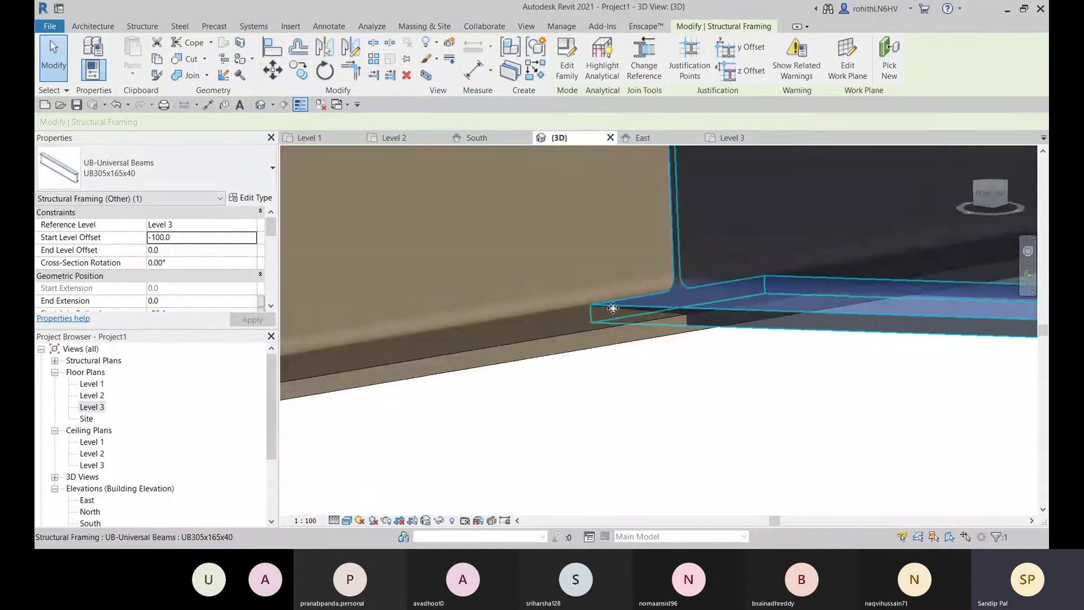
{"action": "scroll", "coordinate": [609, 323], "scroll_direction": "down", "scroll_amount": 2}
{"action": "middle_click_drag", "start_coordinate": [615, 329], "coordinate": [562, 458]}
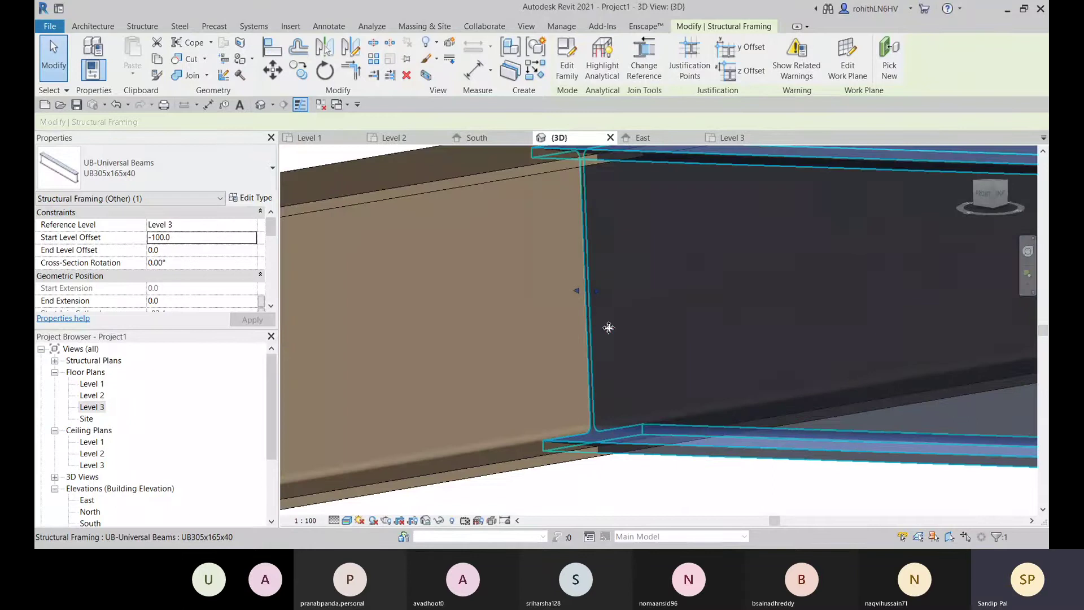
{"action": "scroll", "coordinate": [595, 330], "scroll_direction": "down", "scroll_amount": 2}
{"action": "scroll", "coordinate": [595, 329], "scroll_direction": "down", "scroll_amount": 2}
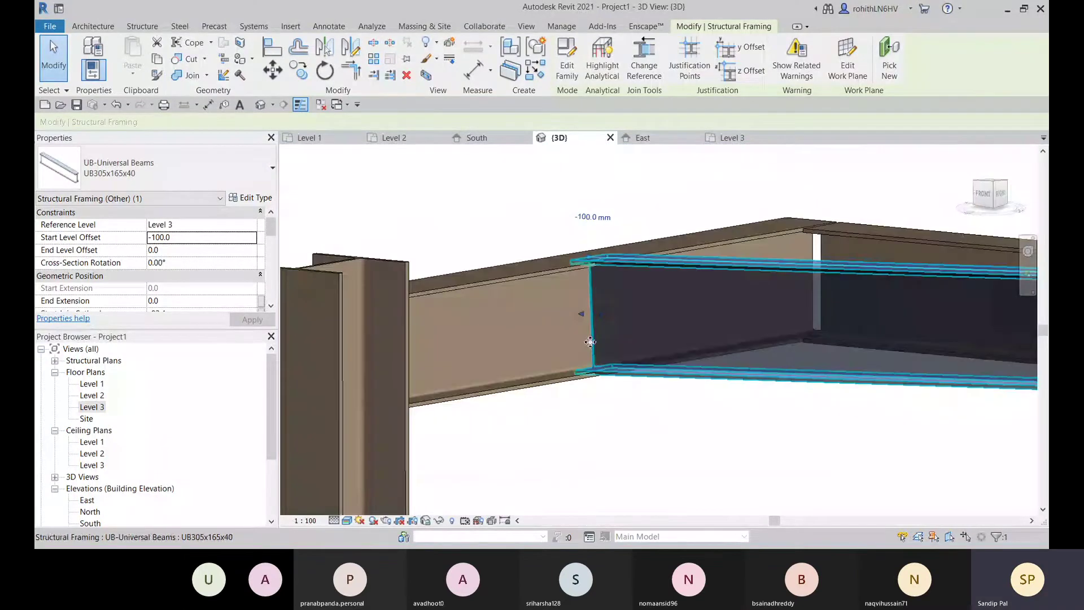
{"action": "left_click", "coordinate": [600, 435]}
{"action": "middle_click_drag", "start_coordinate": [601, 435], "coordinate": [567, 419], "text": "shift"}
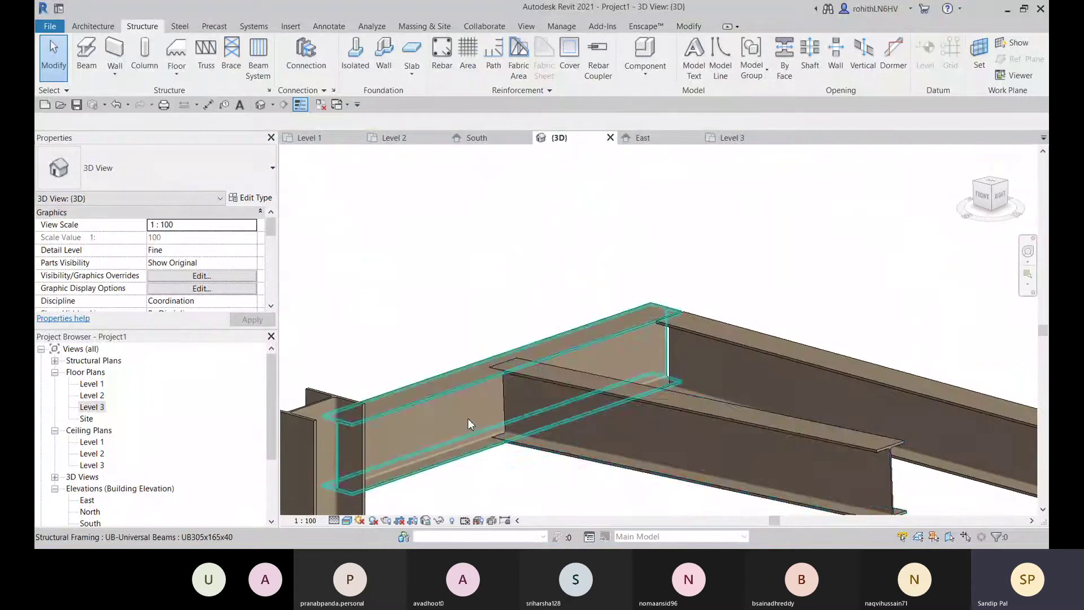
{"action": "scroll", "coordinate": [490, 411], "scroll_direction": "up", "scroll_amount": 3}
{"action": "middle_click_drag", "start_coordinate": [501, 407], "coordinate": [488, 317]}
{"action": "scroll", "coordinate": [488, 301], "scroll_direction": "down", "scroll_amount": 1}
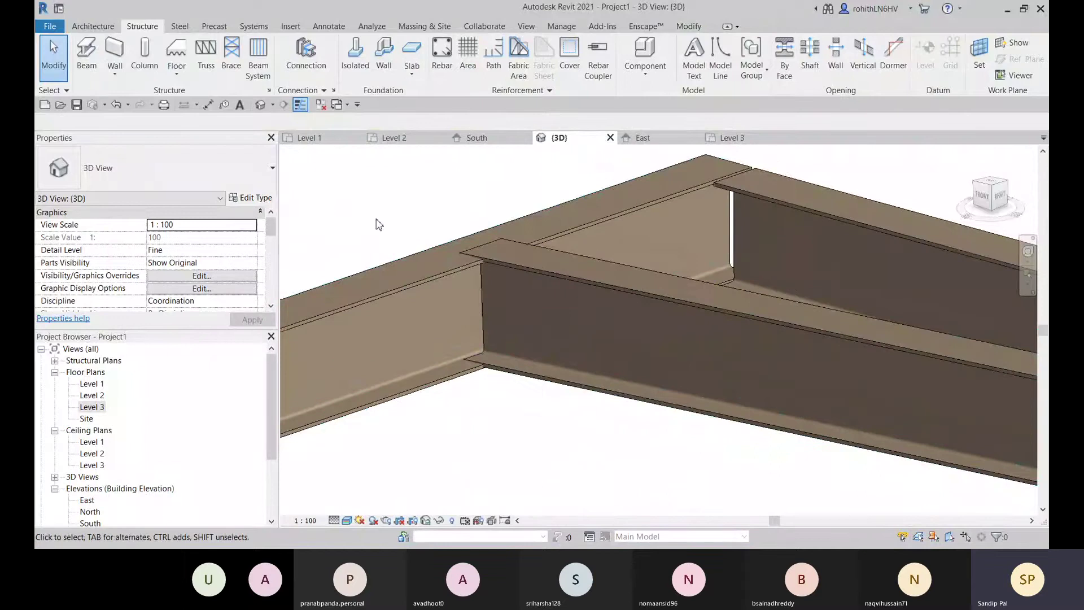
Create a parametric Cope that cuts the middle cross beam against the main beam
{"action": "left_click", "coordinate": [179, 27]}
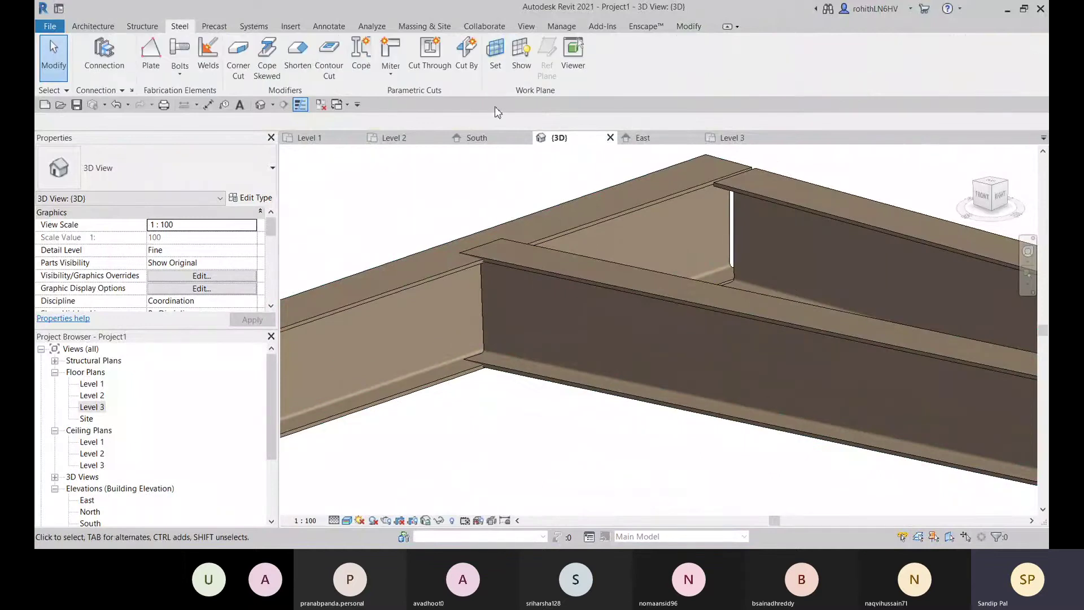
{"action": "left_click", "coordinate": [361, 57]}
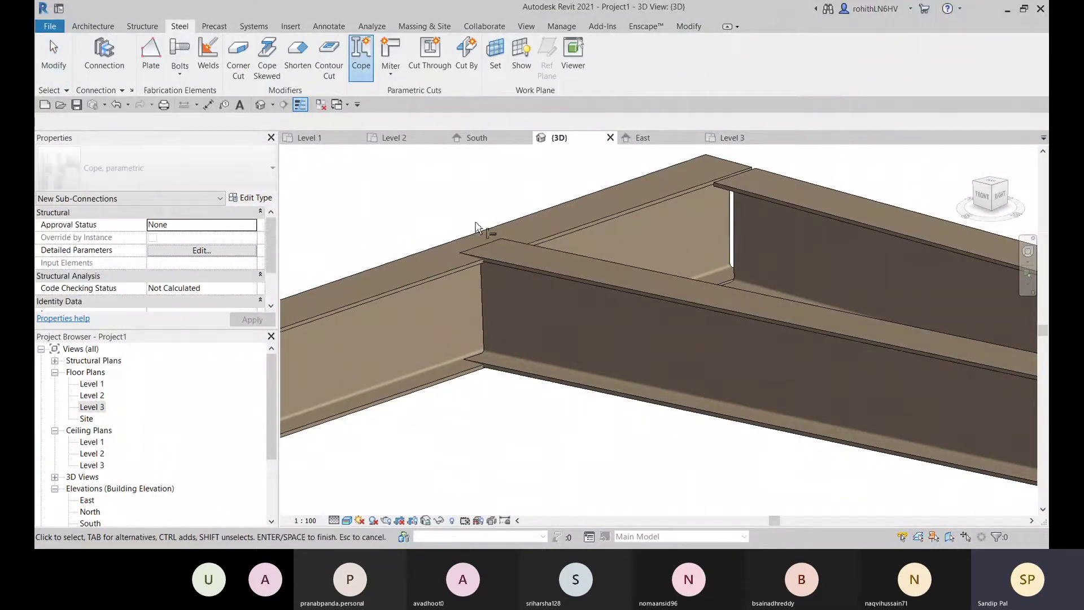
{"action": "left_click", "coordinate": [531, 297]}
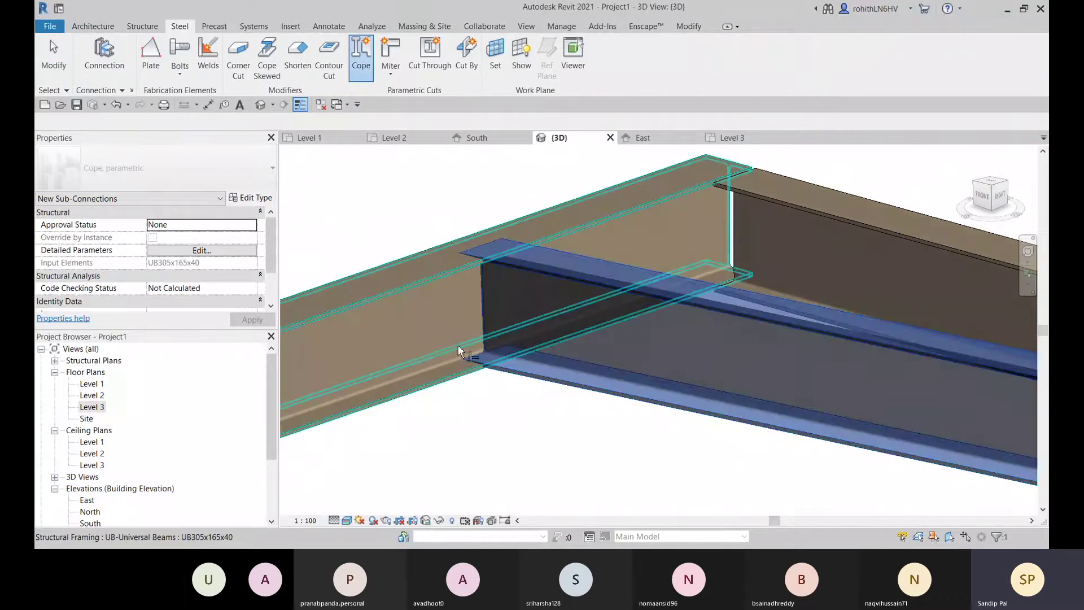
{"action": "left_click", "coordinate": [425, 292]}
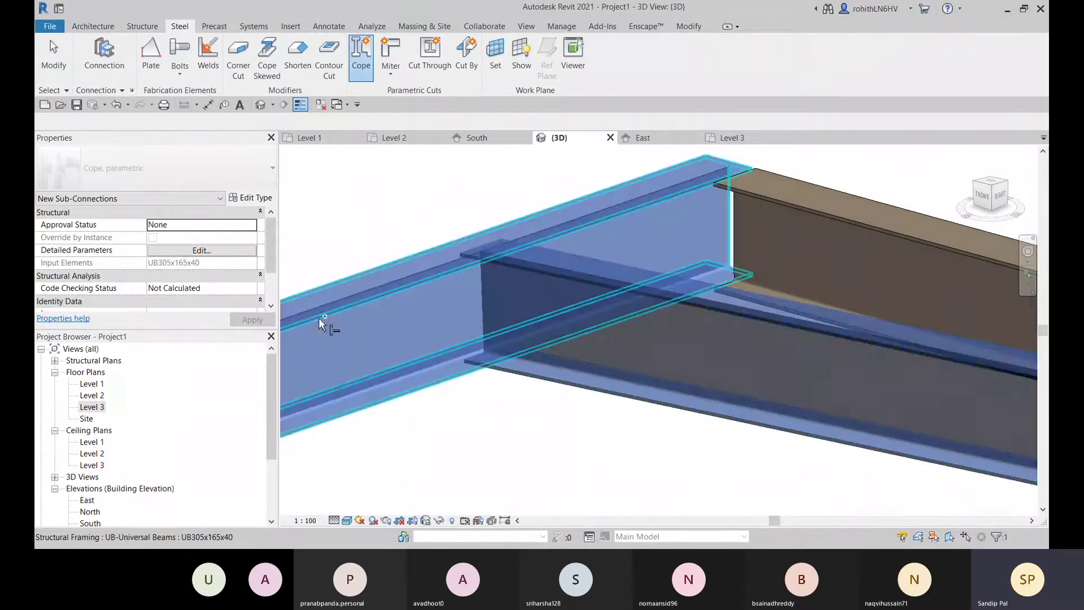
{"action": "key", "text": "Return"}
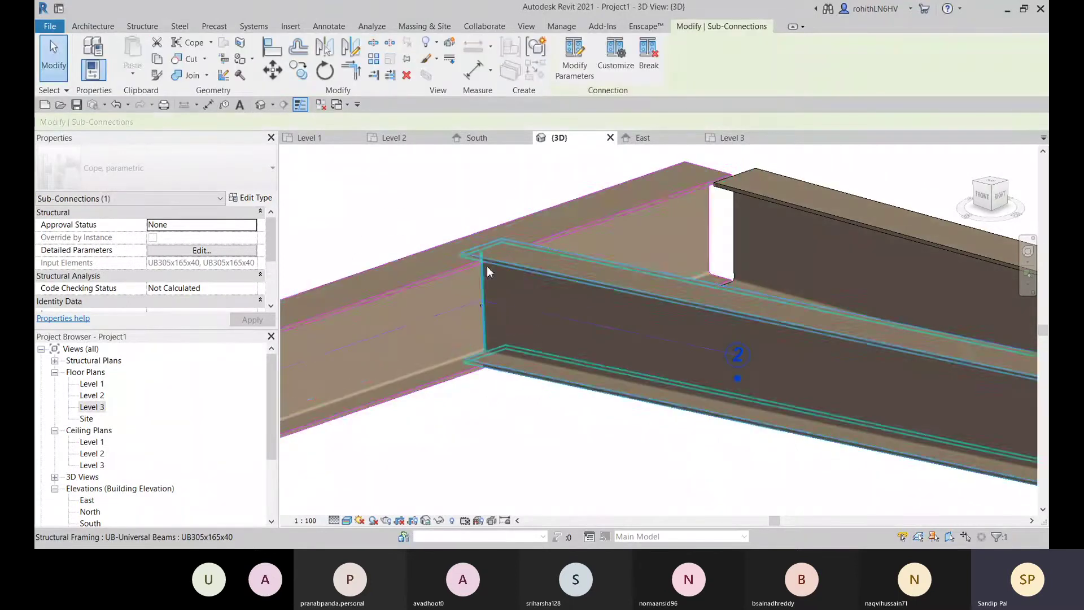
{"action": "middle_click_drag", "start_coordinate": [521, 407], "coordinate": [518, 430], "text": "shift"}
{"action": "scroll", "coordinate": [561, 424], "scroll_direction": "down", "scroll_amount": 5}
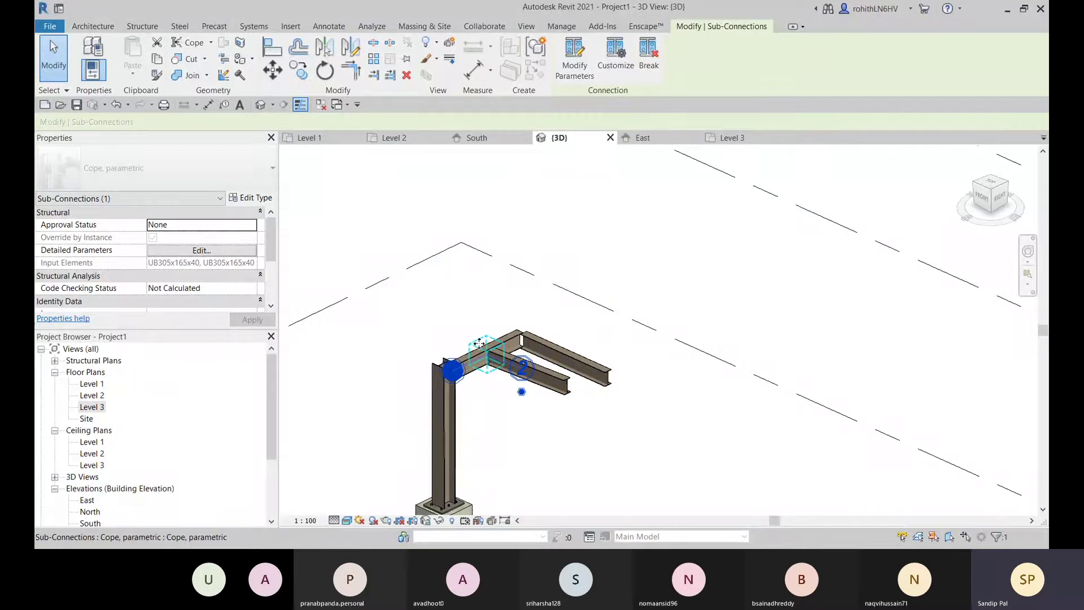
Open the cope's detailed parameters and review its distance, alignment and weld settings
{"action": "left_click", "coordinate": [161, 257]}
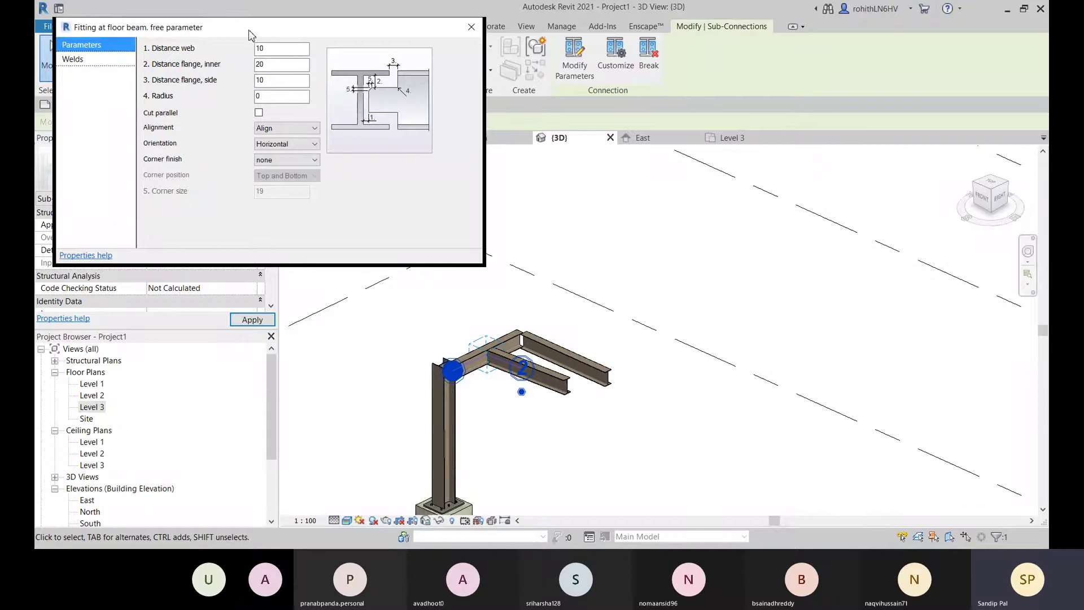
{"action": "left_click_drag", "start_coordinate": [252, 35], "coordinate": [218, 48]}
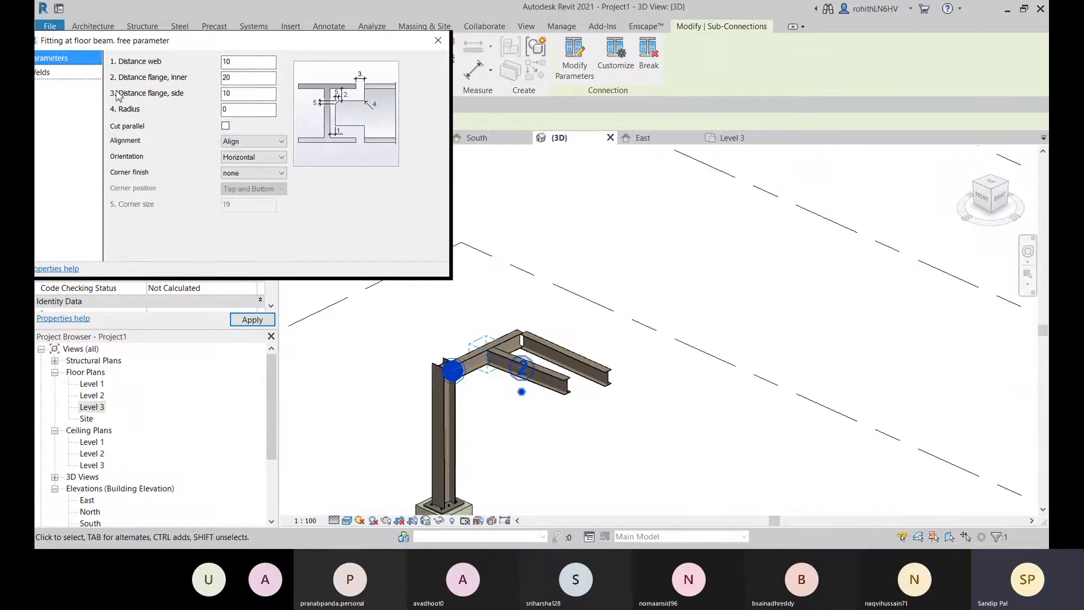
{"action": "left_click", "coordinate": [66, 73]}
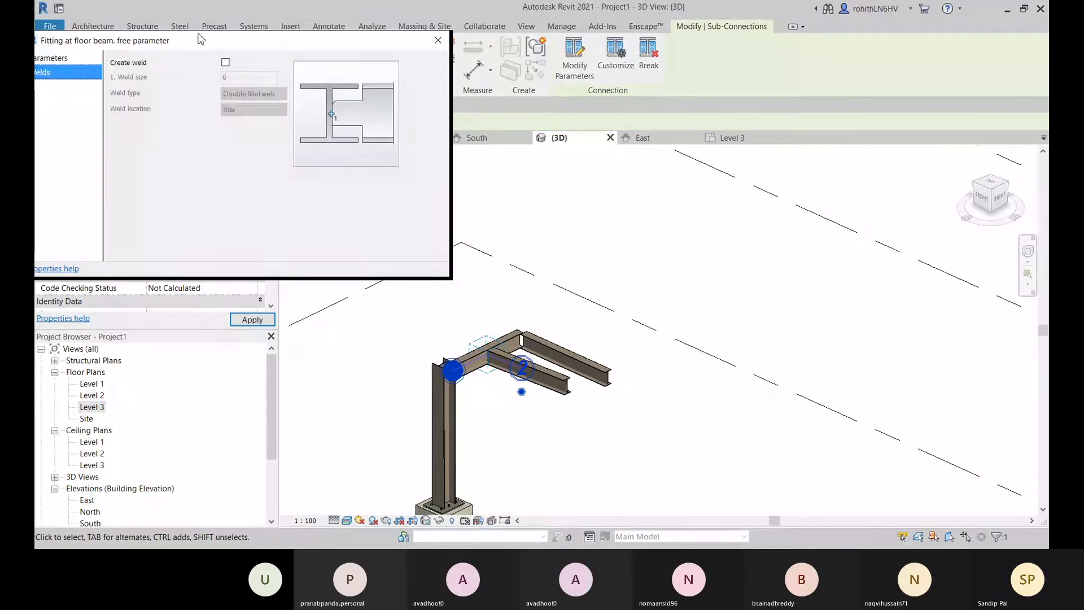
{"action": "left_click", "coordinate": [221, 28]}
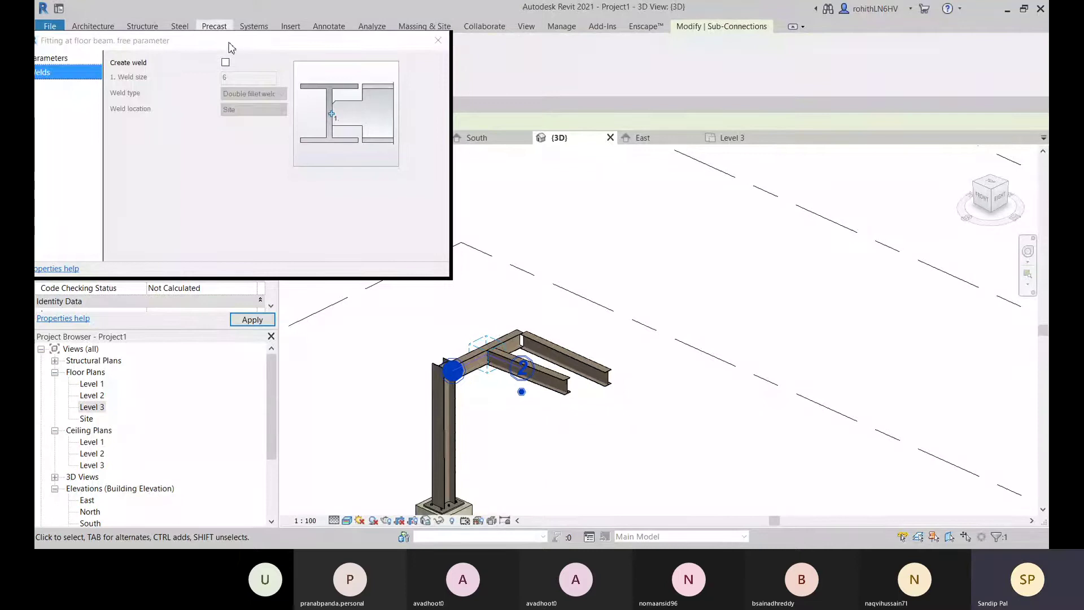
{"action": "left_click_drag", "start_coordinate": [229, 43], "coordinate": [284, 50]}
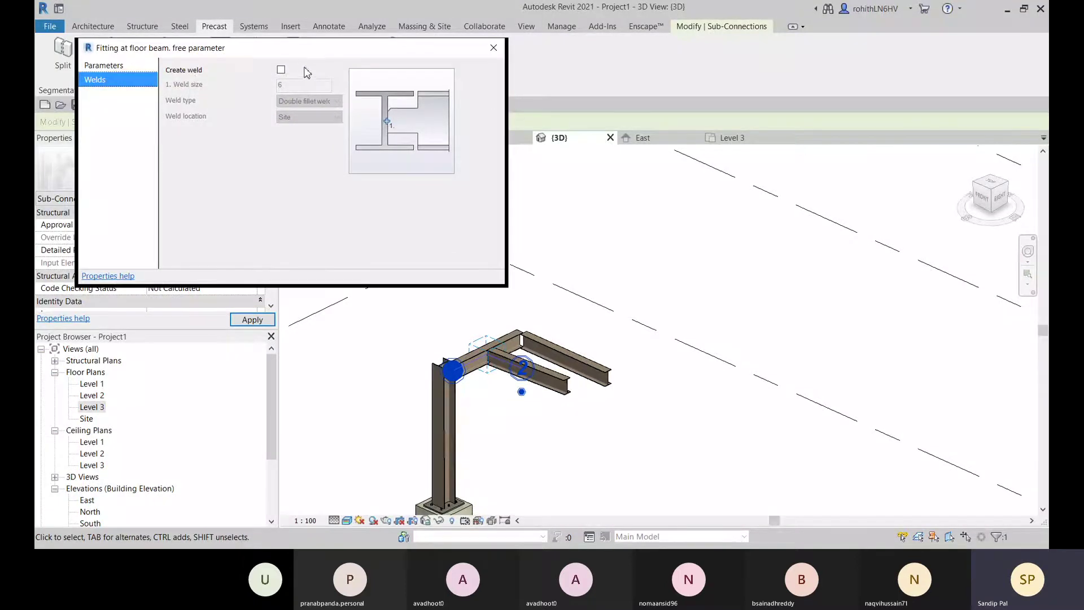
{"action": "left_click", "coordinate": [108, 69]}
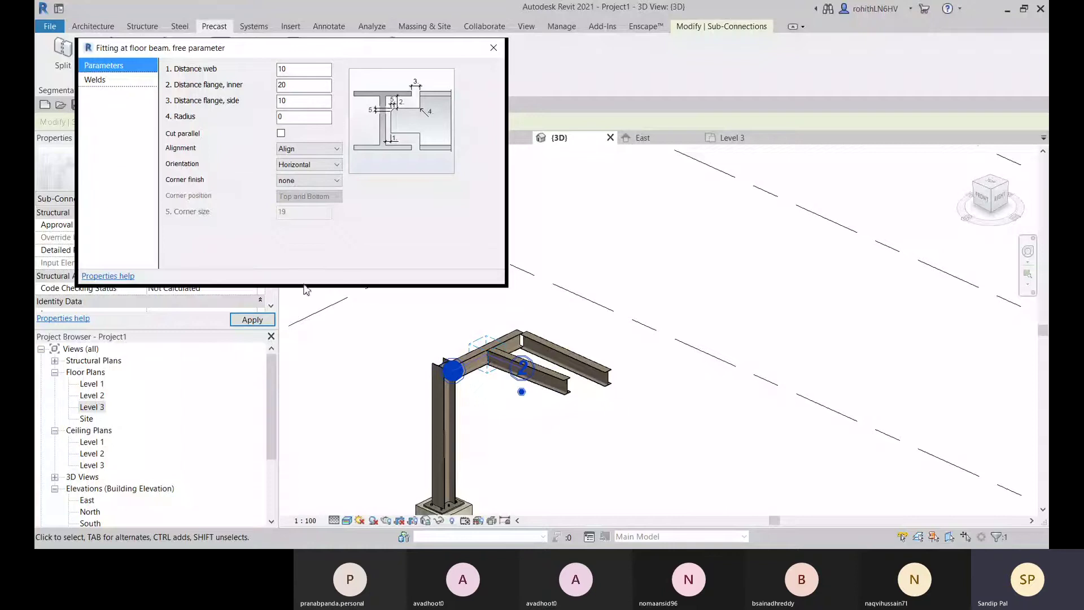
Close the cope parameters and examine closely the coped flanges and web at the middle cross beam's end
{"action": "left_click", "coordinate": [494, 47]}
{"action": "scroll", "coordinate": [537, 416], "scroll_direction": "up", "scroll_amount": 1}
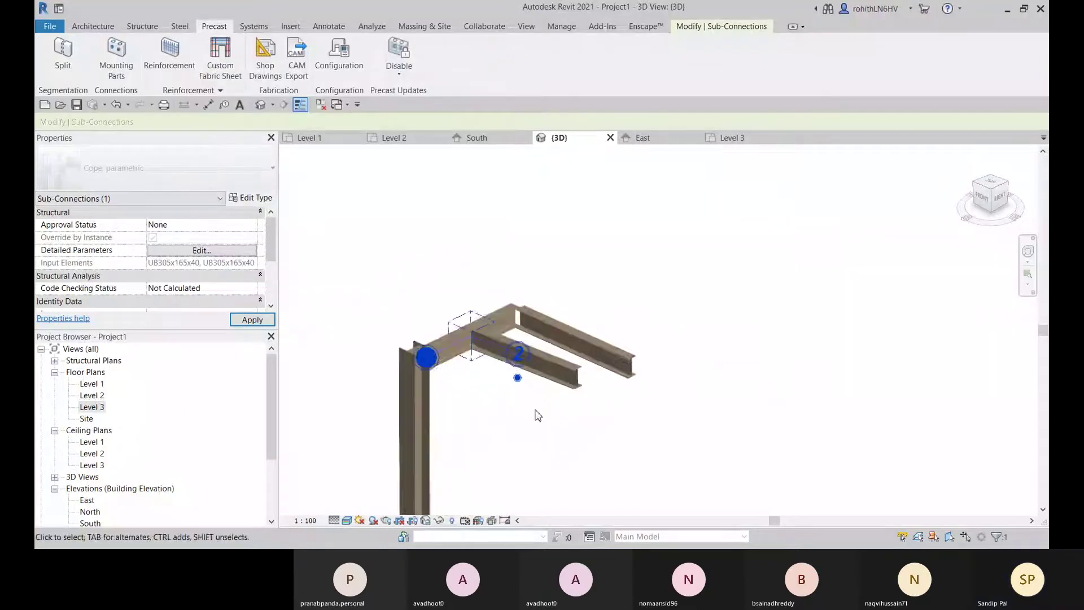
{"action": "scroll", "coordinate": [538, 415], "scroll_direction": "up", "scroll_amount": 1}
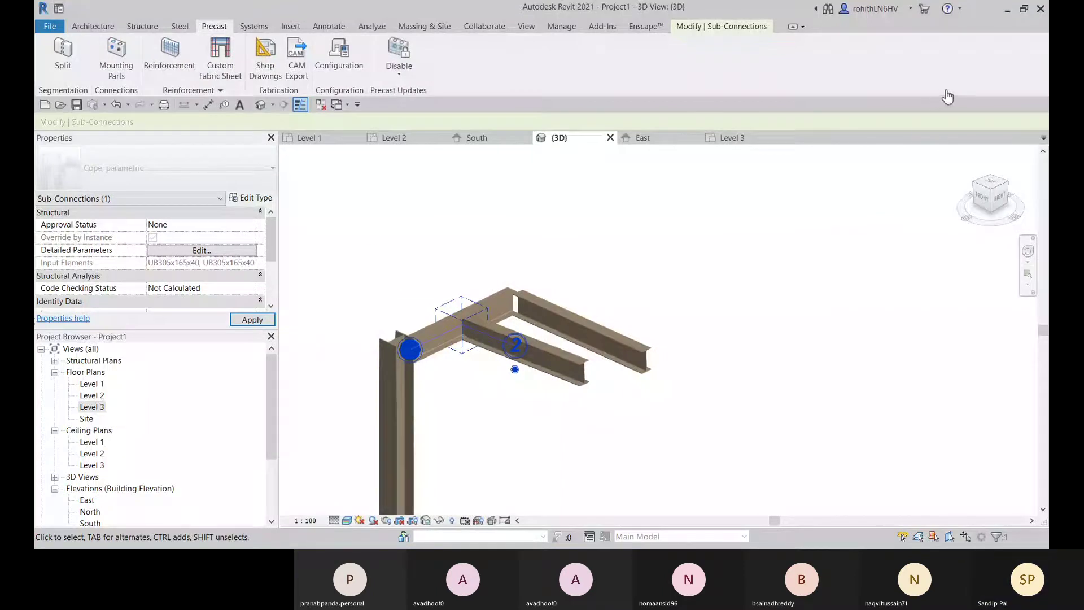
{"action": "scroll", "coordinate": [492, 415], "scroll_direction": "down", "scroll_amount": 3}
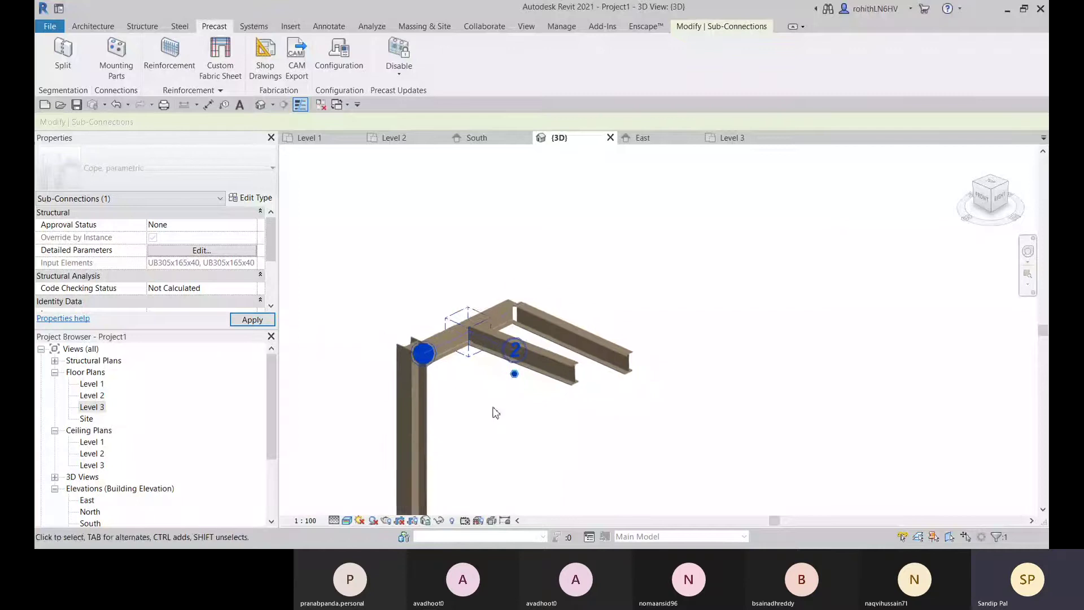
{"action": "scroll", "coordinate": [555, 377], "scroll_direction": "up", "scroll_amount": 4}
{"action": "middle_click_drag", "start_coordinate": [543, 399], "coordinate": [624, 357], "text": "shift"}
{"action": "scroll", "coordinate": [529, 295], "scroll_direction": "up", "scroll_amount": 5}
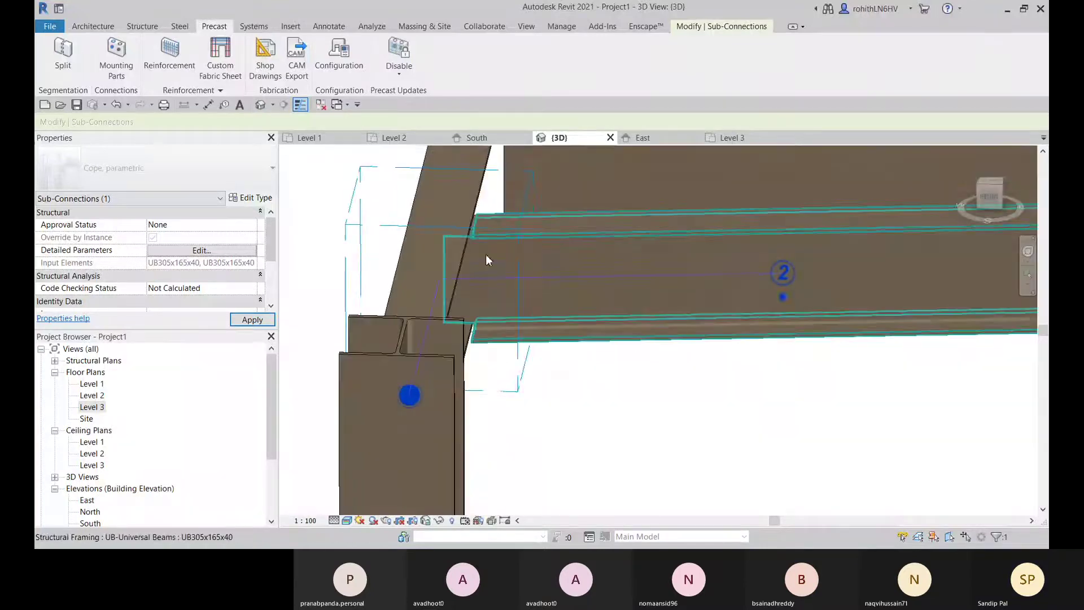
{"action": "scroll", "coordinate": [487, 257], "scroll_direction": "up", "scroll_amount": 2}
{"action": "middle_click_drag", "start_coordinate": [509, 282], "coordinate": [556, 264], "text": "shift"}
{"action": "scroll", "coordinate": [487, 232], "scroll_direction": "up", "scroll_amount": 3}
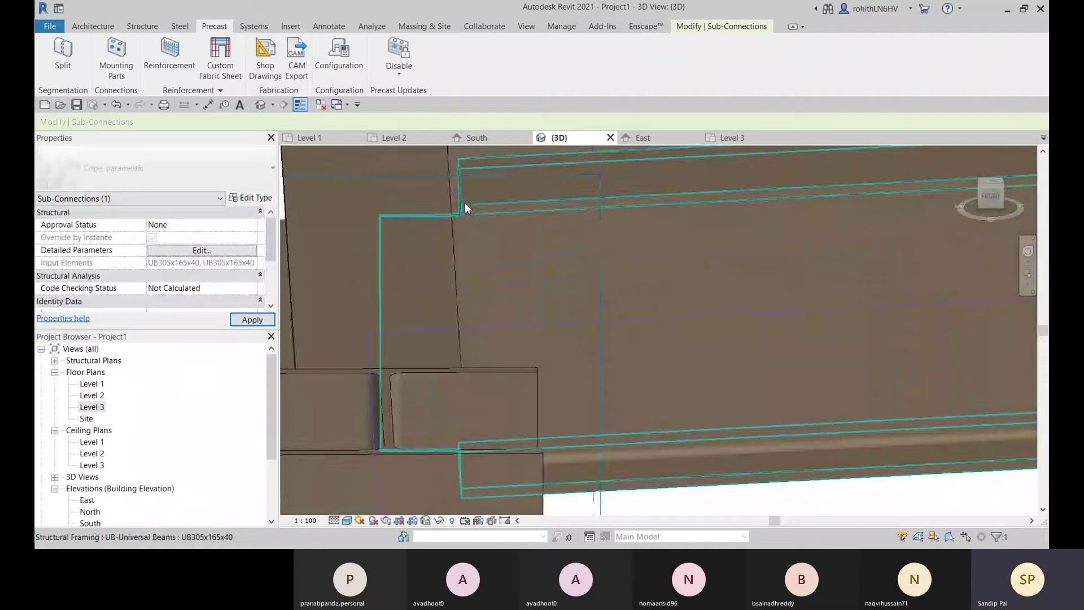
Set the cope's web distance to 1, inner flange distance to 5 and side flange distance to 1
{"action": "left_click", "coordinate": [200, 250]}
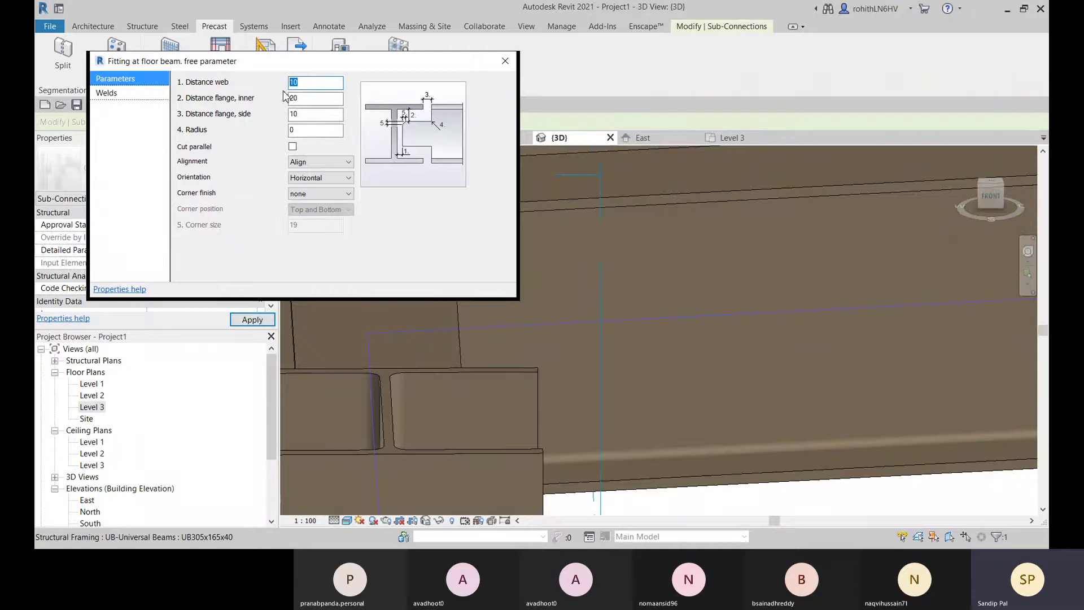
{"action": "double_click", "coordinate": [310, 114]}
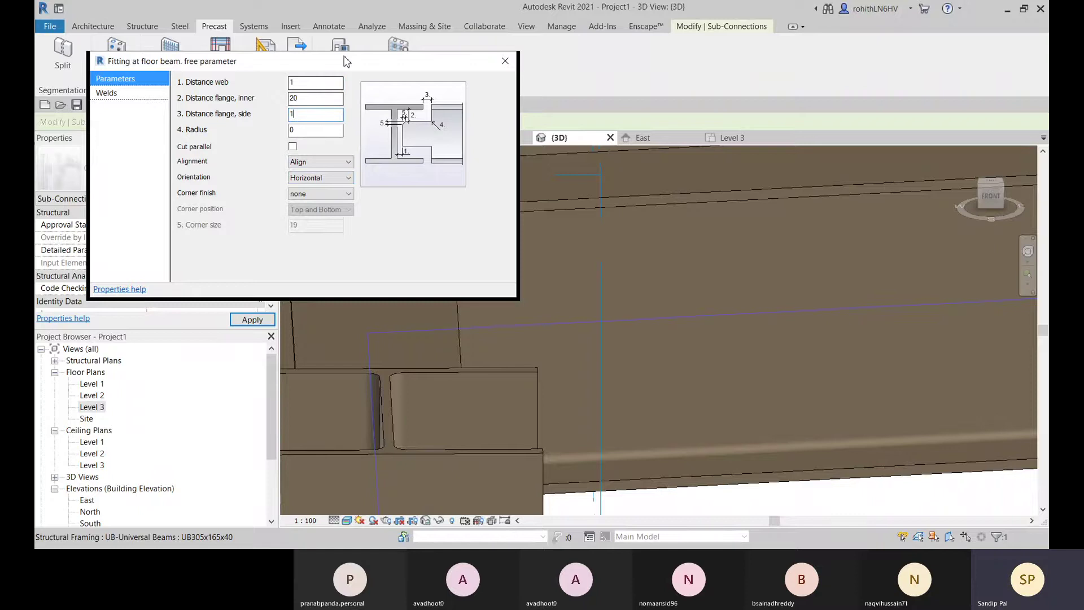
{"action": "left_click_drag", "start_coordinate": [347, 61], "coordinate": [629, 29]}
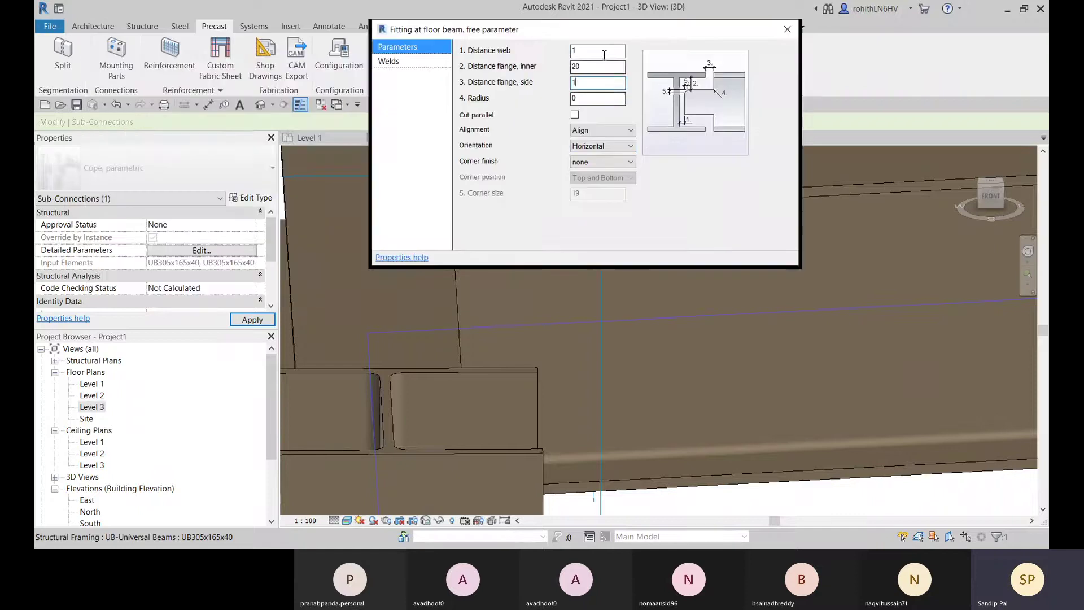
{"action": "left_click", "coordinate": [595, 67]}
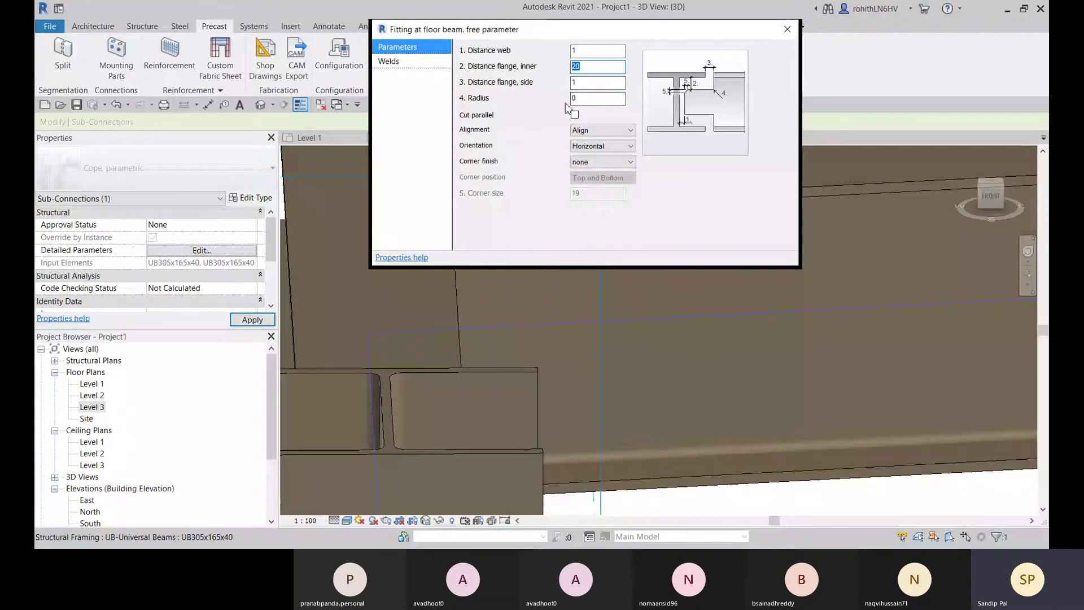
{"action": "type", "text": "5"}
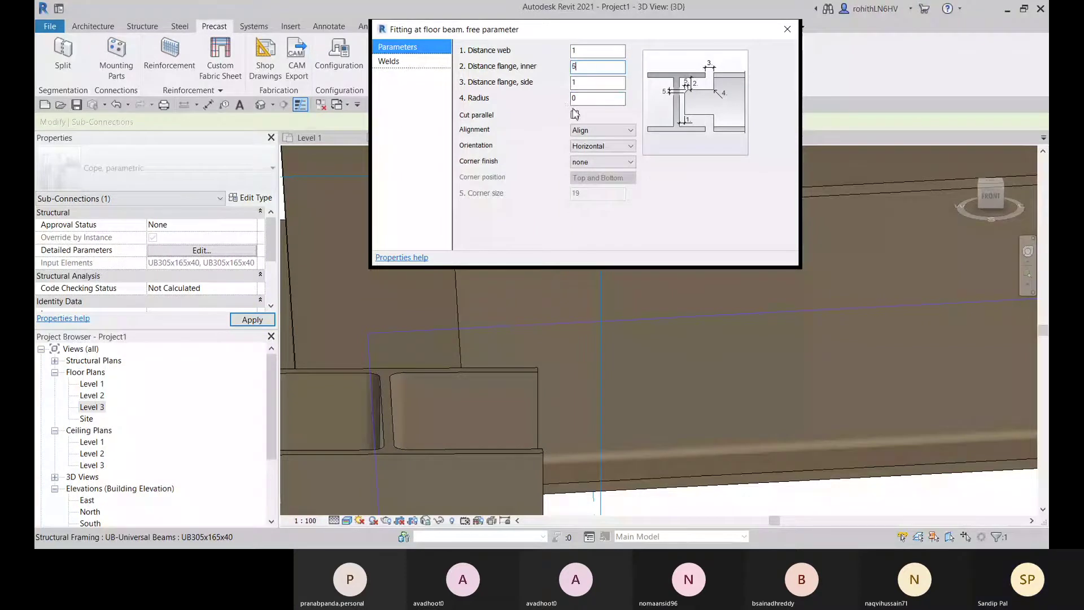
{"action": "left_click", "coordinate": [788, 29]}
Check the cope from several sides and set its inner flange distance to 20
{"action": "middle_click_drag", "start_coordinate": [680, 205], "coordinate": [630, 304], "text": "shift"}
{"action": "middle_click_drag", "start_coordinate": [524, 330], "coordinate": [493, 365], "text": "shift"}
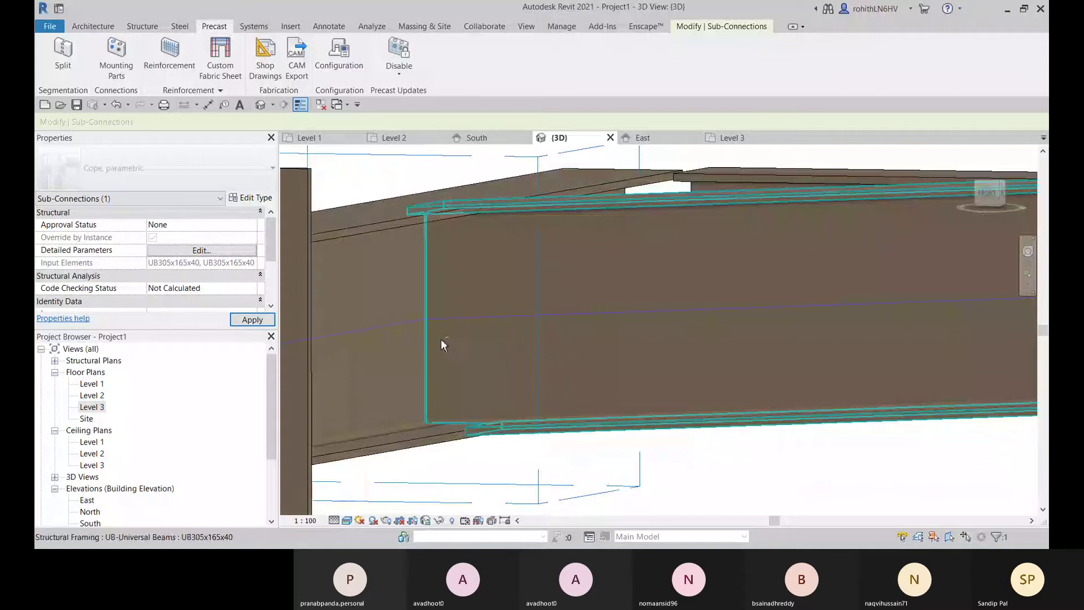
{"action": "mouse_move", "coordinate": [441, 340]}
{"action": "middle_mouse_down", "text": "shift"}
{"action": "mouse_move", "coordinate": [543, 450]}
{"action": "mouse_move", "coordinate": [329, 330]}
{"action": "middle_mouse_up", "text": "shift"}
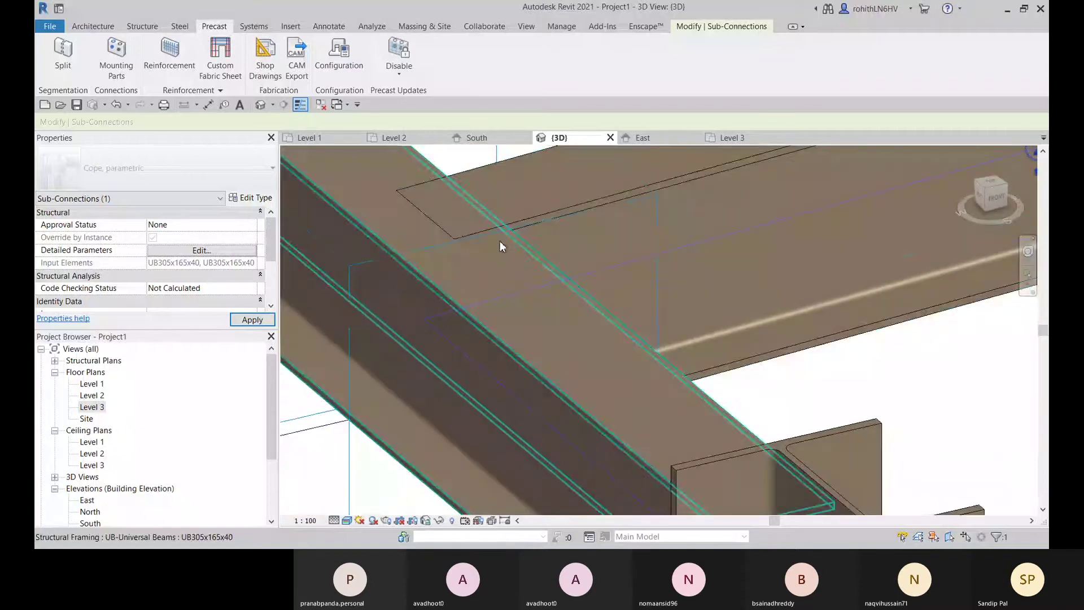
{"action": "middle_click_drag", "start_coordinate": [501, 247], "coordinate": [474, 417], "text": "shift"}
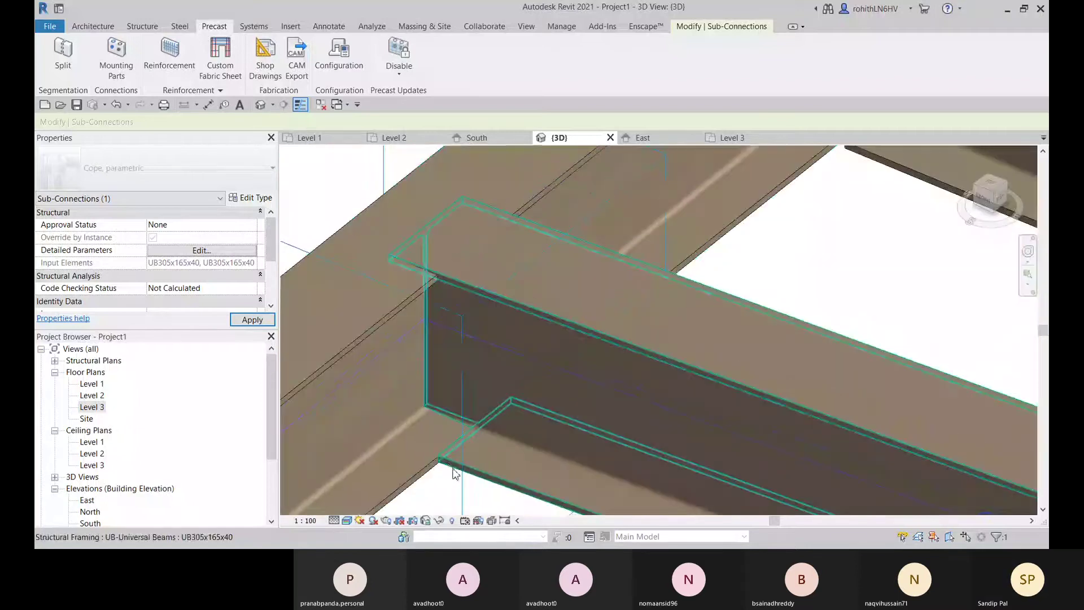
{"action": "middle_click_drag", "start_coordinate": [455, 473], "coordinate": [524, 266], "text": "shift"}
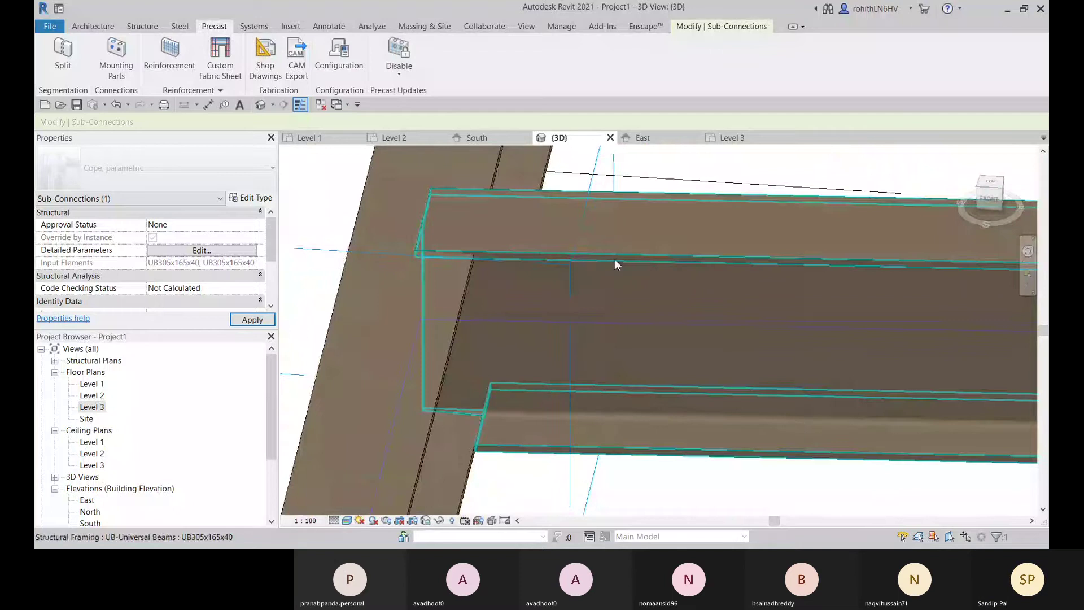
{"action": "left_click", "coordinate": [202, 250]}
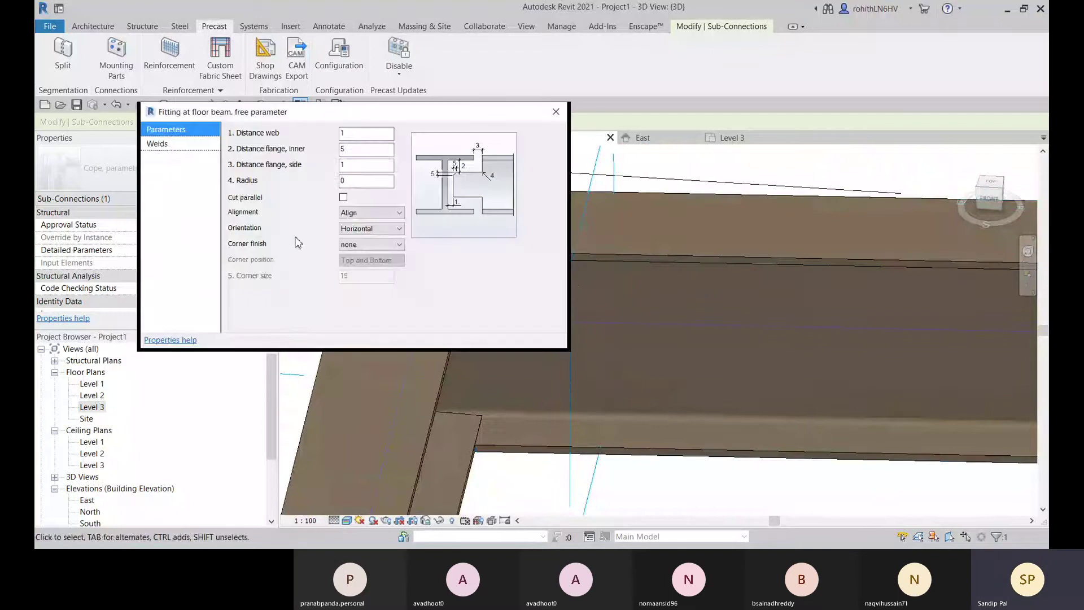
{"action": "left_click", "coordinate": [350, 150]}
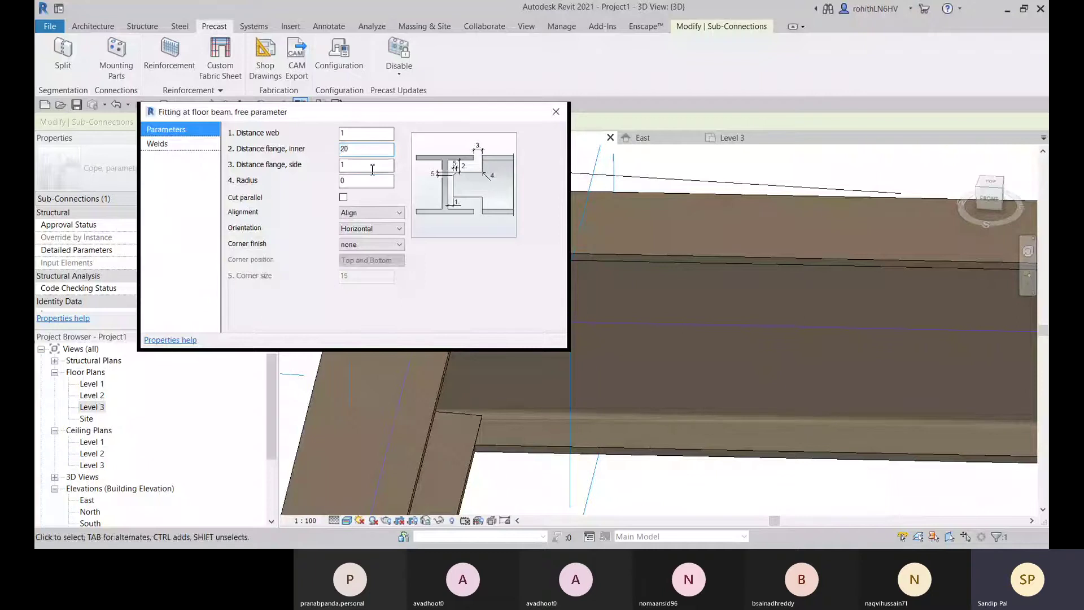
{"action": "left_click", "coordinate": [556, 111]}
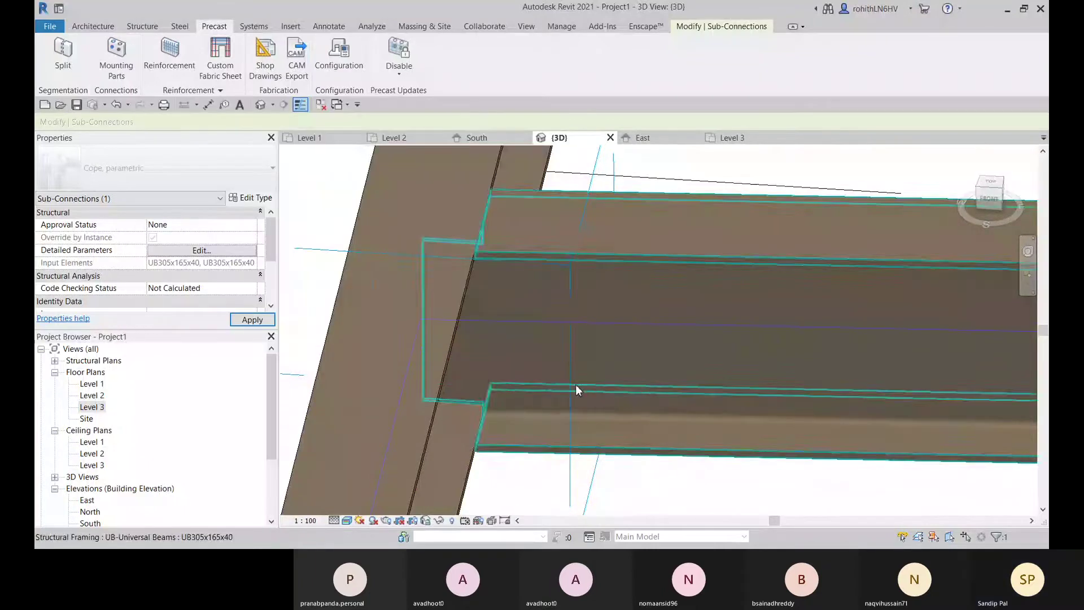
Examine the corner where the end cross beam meets the free end of the main beam
{"action": "middle_click_drag", "start_coordinate": [576, 389], "coordinate": [542, 481], "text": "shift"}
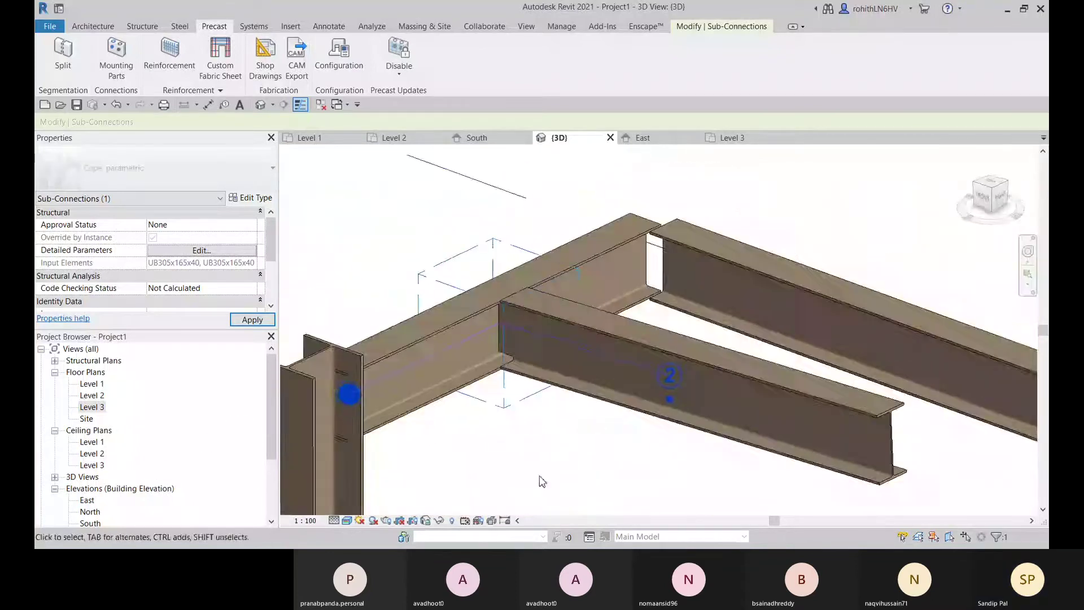
{"action": "left_click", "coordinate": [542, 482]}
{"action": "middle_click_drag", "start_coordinate": [859, 254], "coordinate": [795, 409], "text": "shift"}
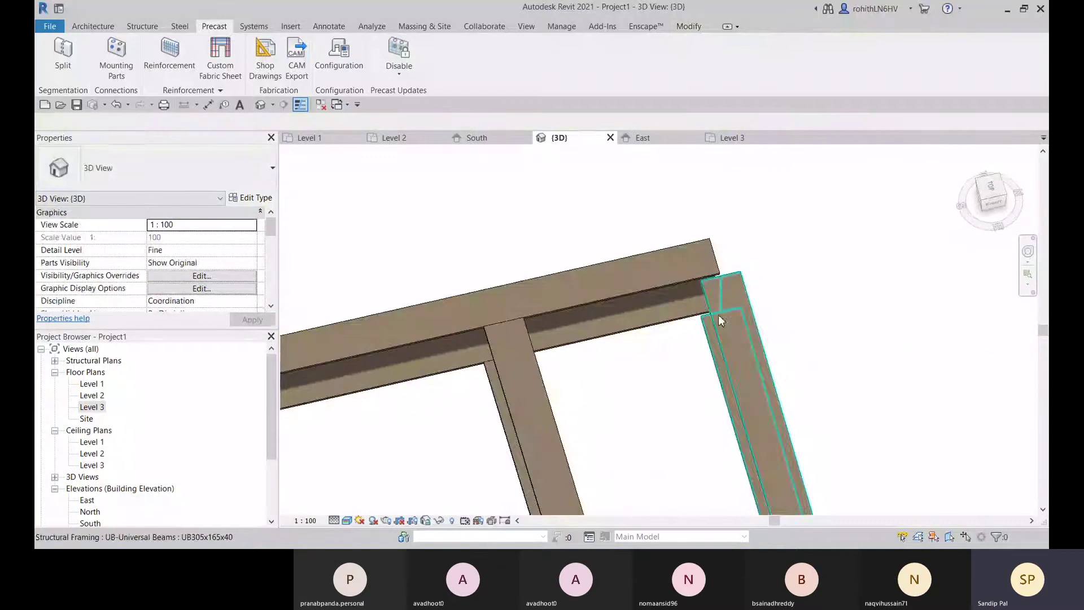
{"action": "left_click", "coordinate": [720, 320]}
{"action": "middle_click_drag", "start_coordinate": [765, 341], "coordinate": [492, 274], "text": "shift"}
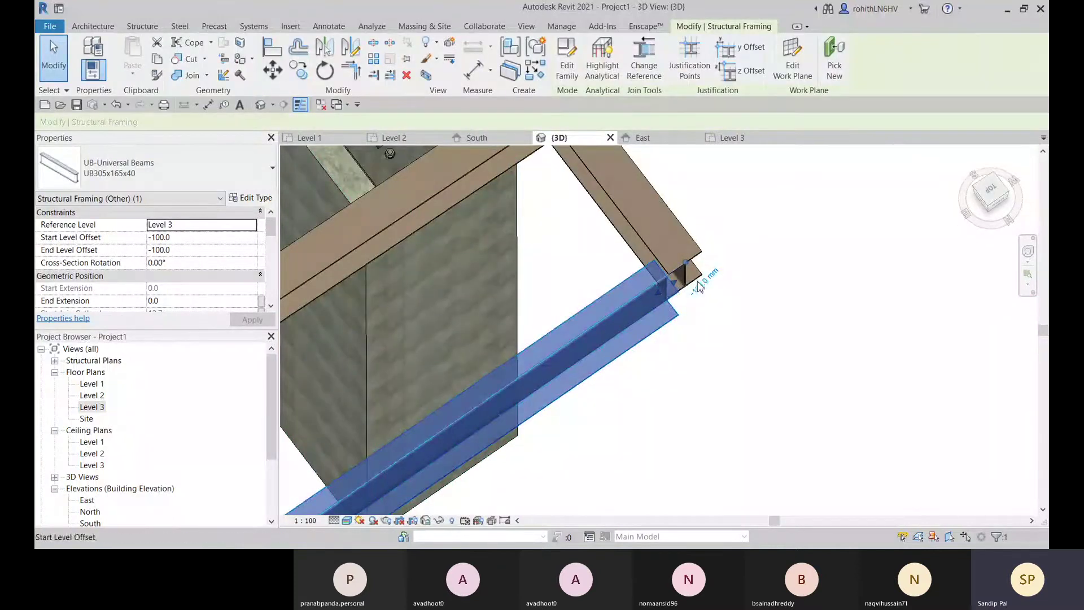
{"action": "middle_click_drag", "start_coordinate": [736, 278], "coordinate": [819, 294], "text": "shift"}
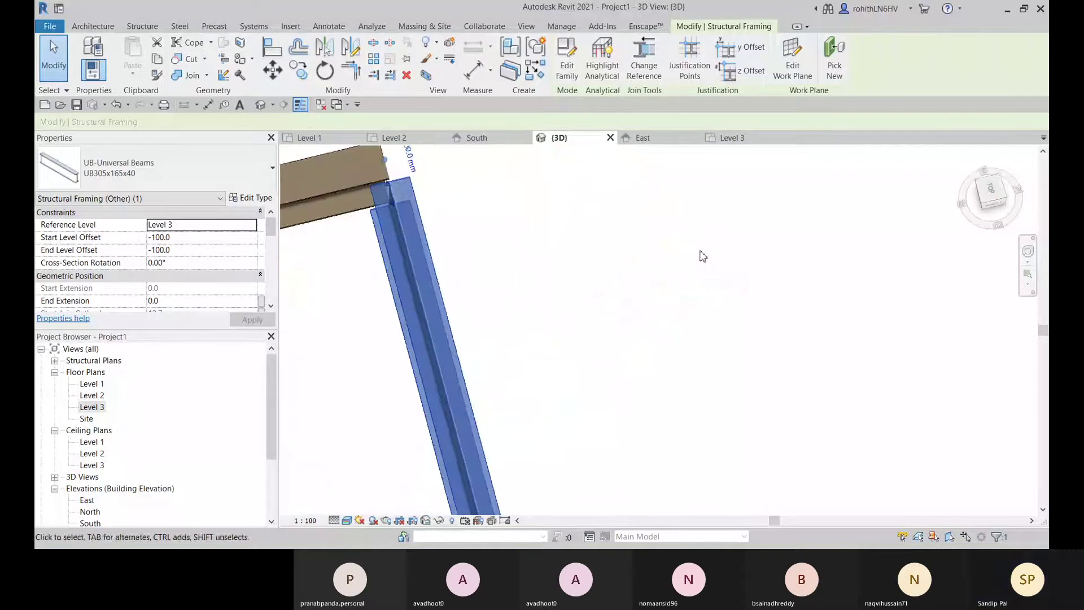
{"action": "key", "text": "Escape"}
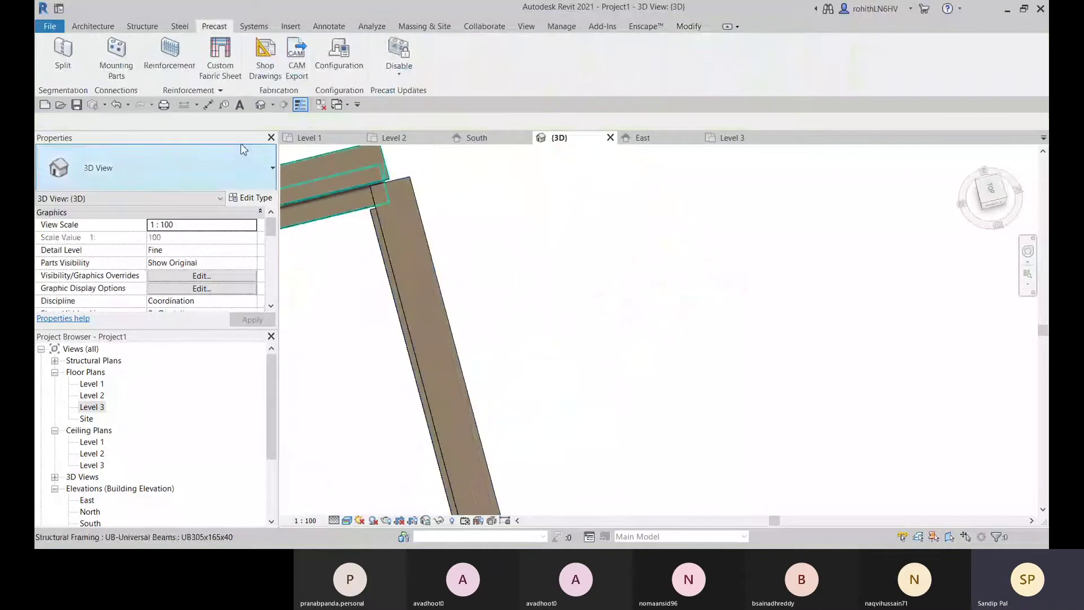
Create a parametric Miter between the main beam and the end cross beam at their corner
{"action": "left_click", "coordinate": [179, 26]}
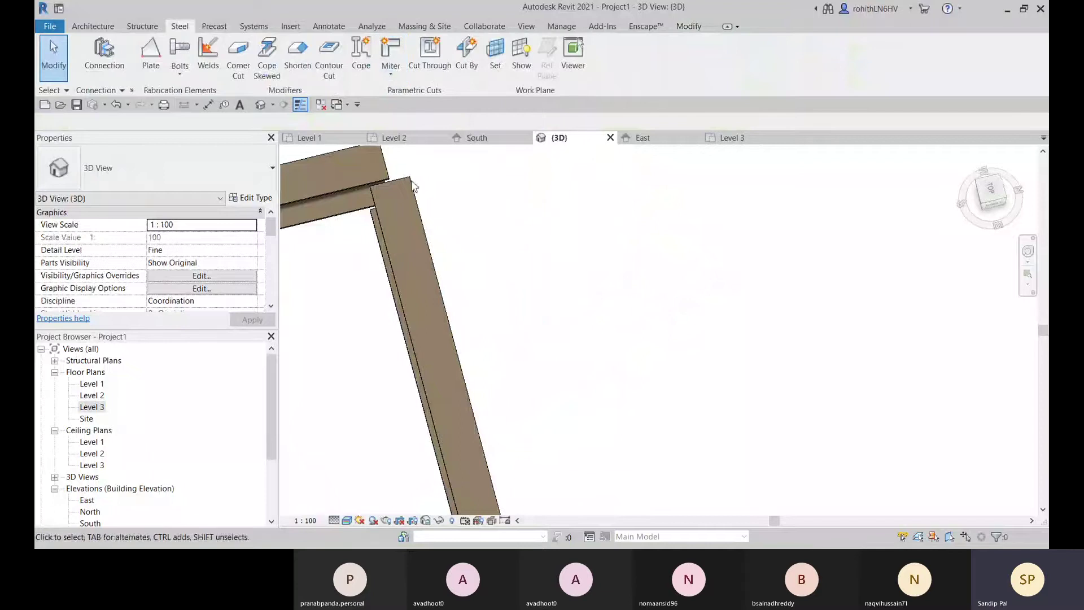
{"action": "middle_click_drag", "start_coordinate": [413, 186], "coordinate": [579, 307]}
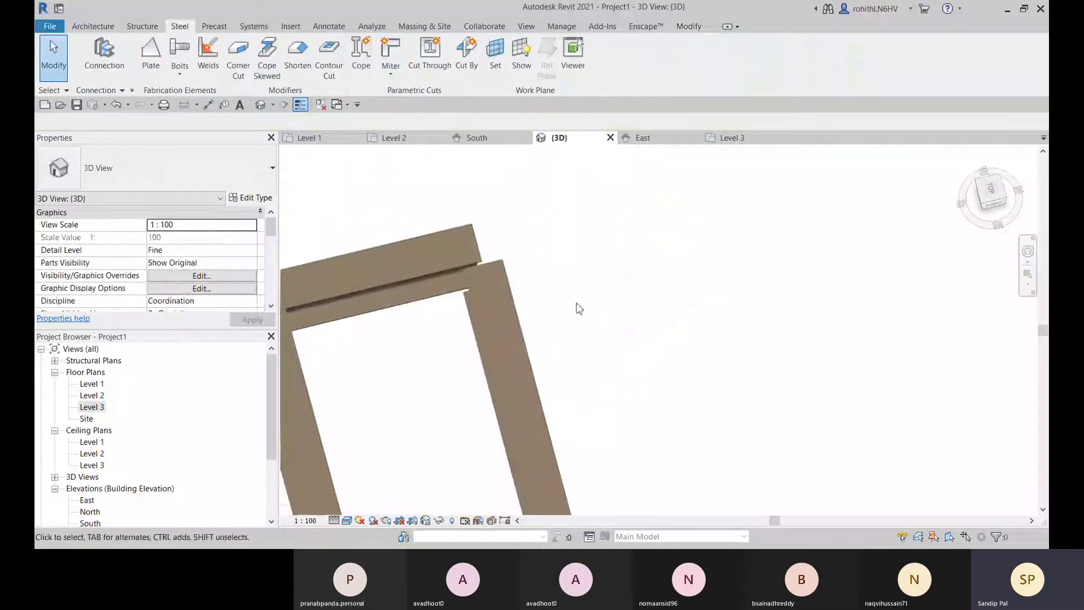
{"action": "left_click", "coordinate": [391, 73]}
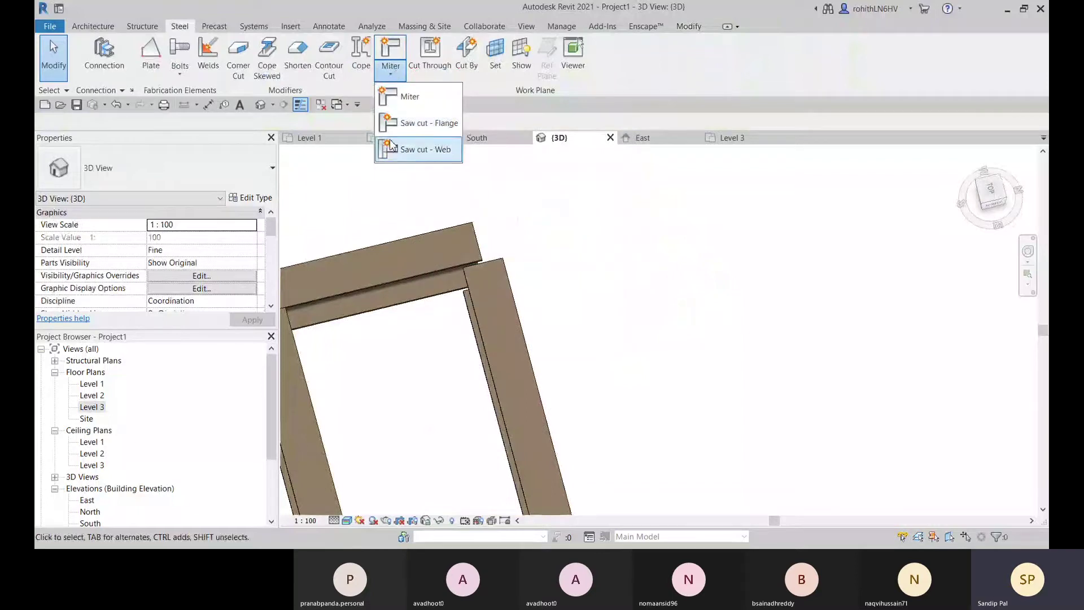
{"action": "left_click", "coordinate": [405, 98]}
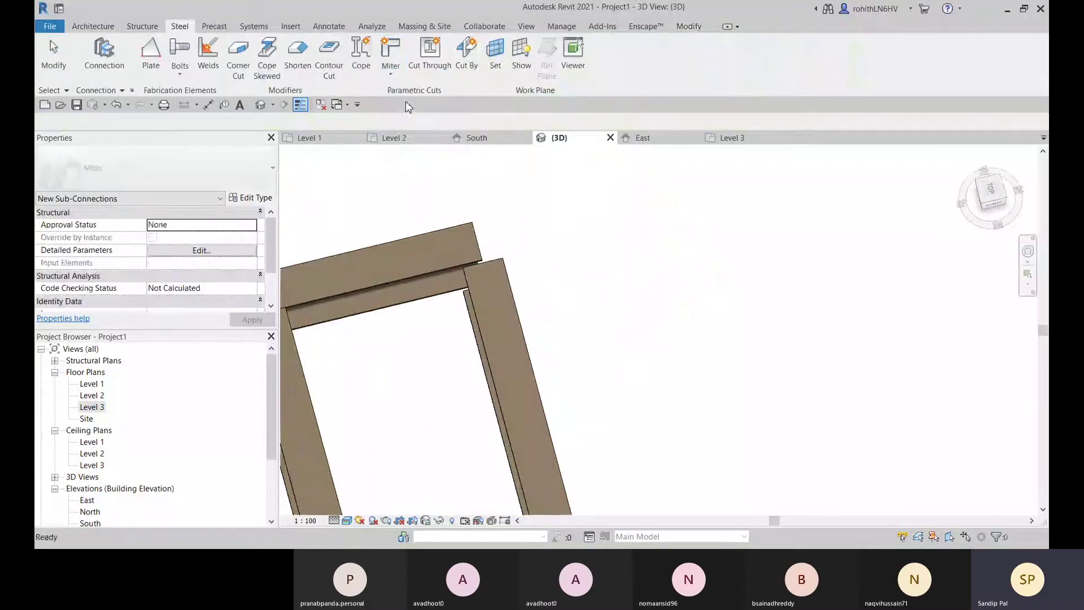
{"action": "left_click", "coordinate": [452, 260]}
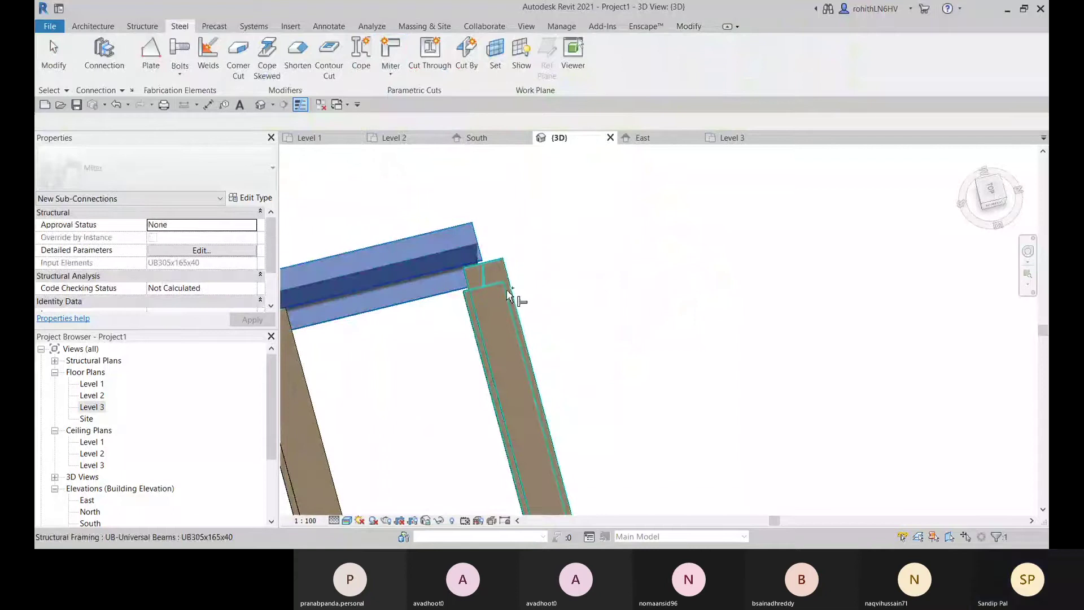
{"action": "left_click", "coordinate": [514, 299]}
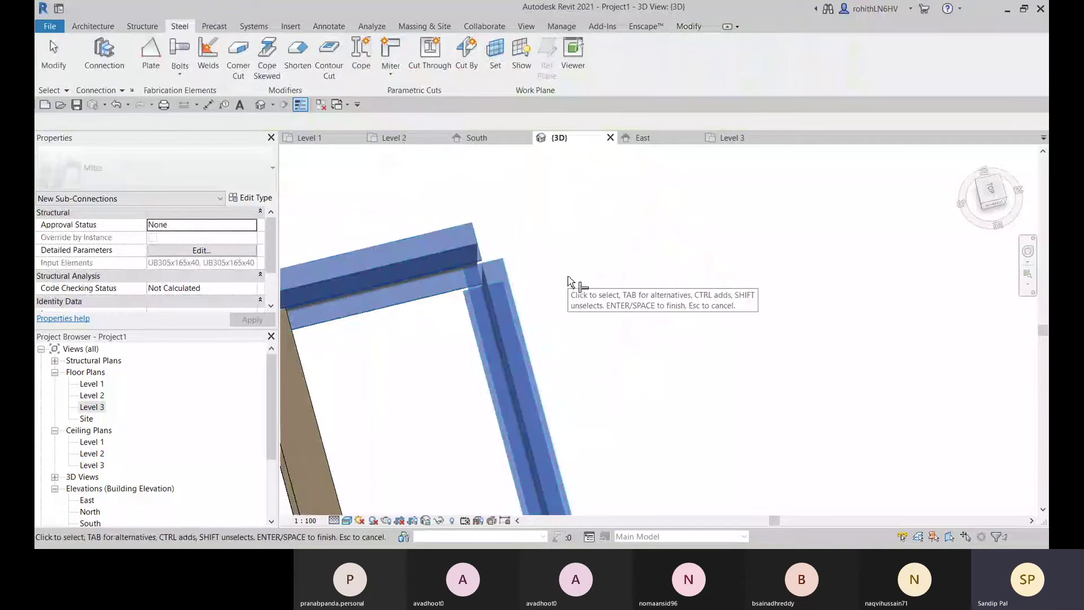
{"action": "key", "text": "Return"}
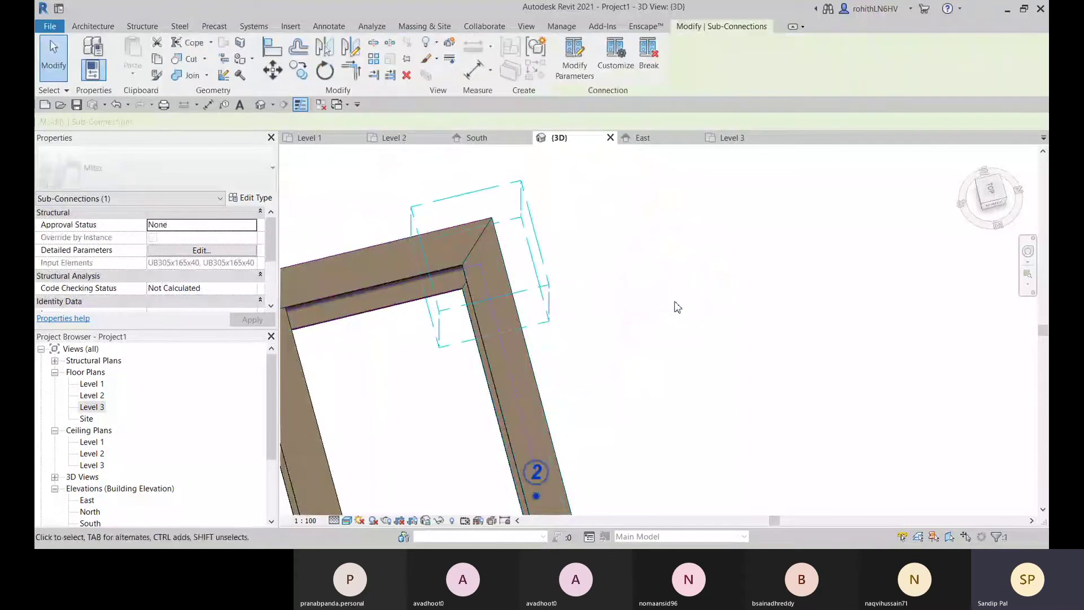
Examine the mitred corner's flanges and webs from several sides, along with the whole column and beam frame
{"action": "middle_click_drag", "start_coordinate": [678, 305], "coordinate": [567, 296], "text": "shift"}
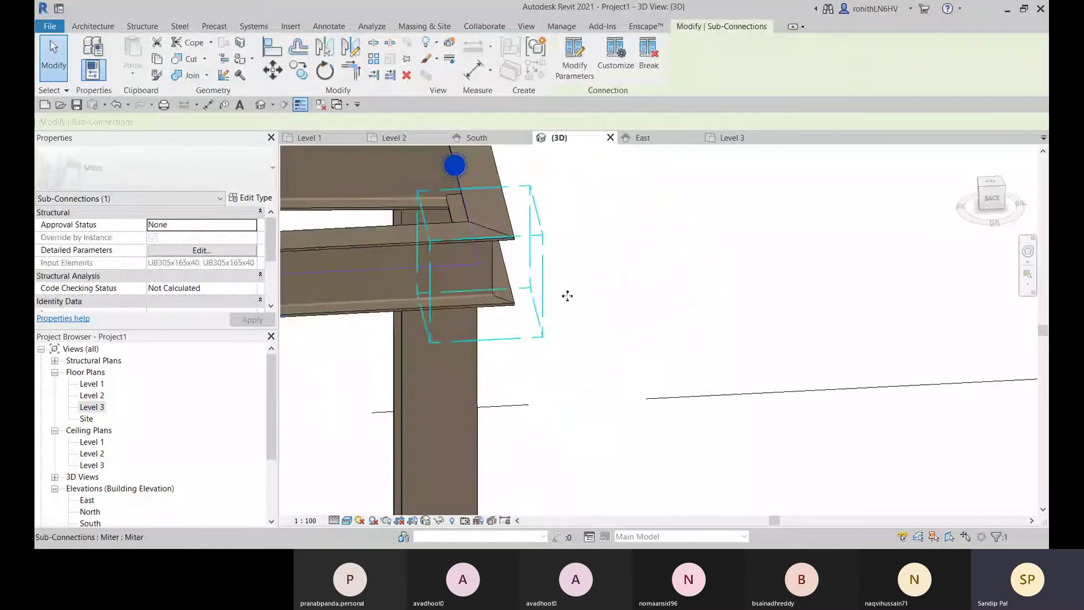
{"action": "key", "text": "Escape"}
{"action": "scroll", "coordinate": [503, 240], "scroll_direction": "up", "scroll_amount": 3}
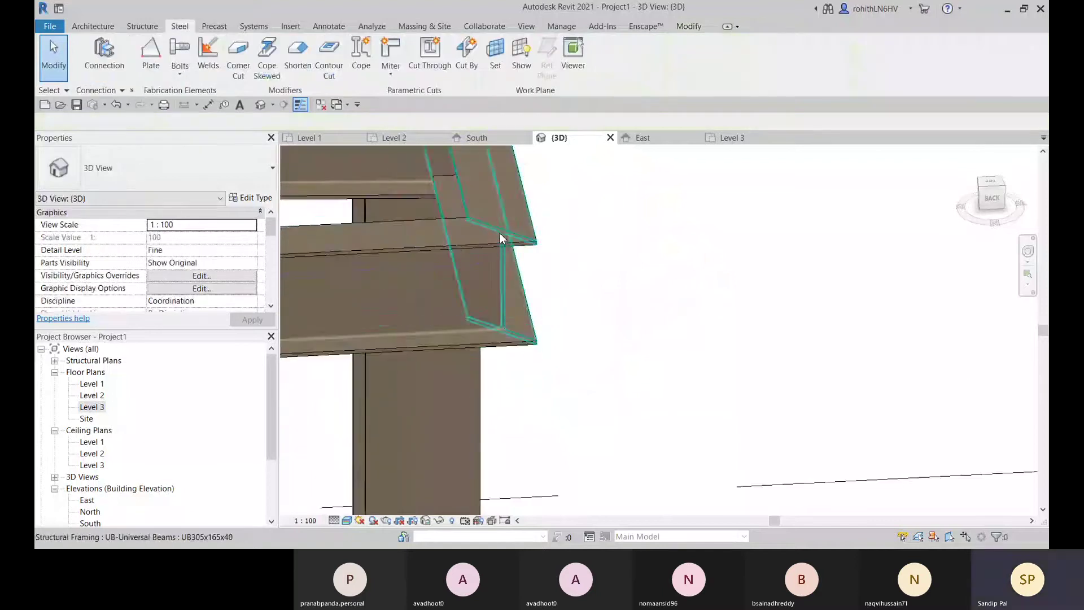
{"action": "middle_click_drag", "start_coordinate": [499, 232], "coordinate": [616, 305], "text": "shift"}
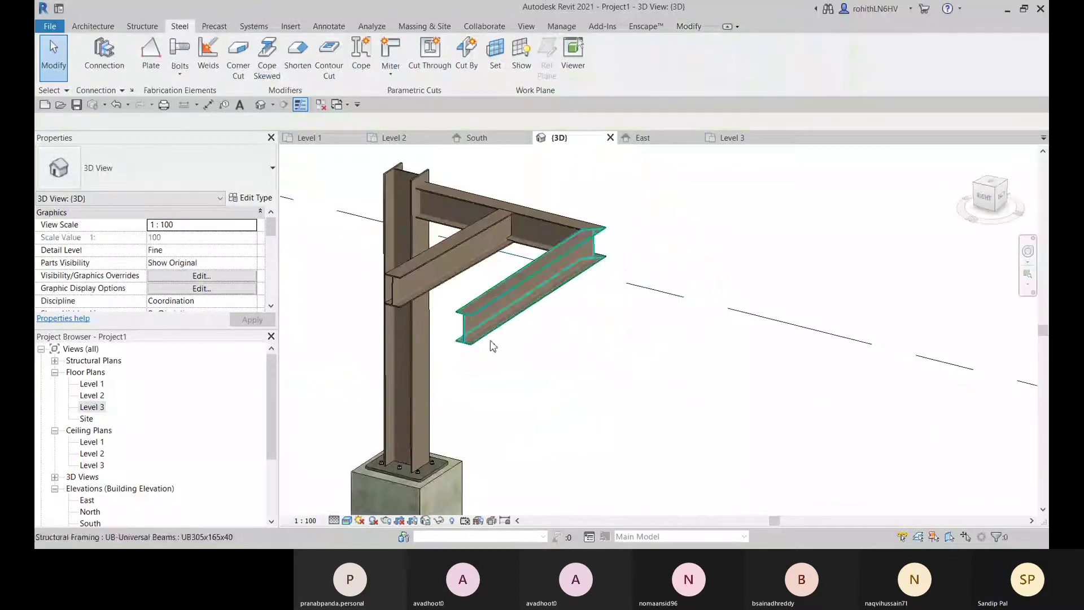
{"action": "middle_click_drag", "start_coordinate": [536, 308], "coordinate": [622, 246], "text": "shift"}
{"action": "middle_click_drag", "start_coordinate": [579, 283], "coordinate": [836, 276]}
{"action": "middle_click_drag", "start_coordinate": [744, 328], "coordinate": [615, 352]}
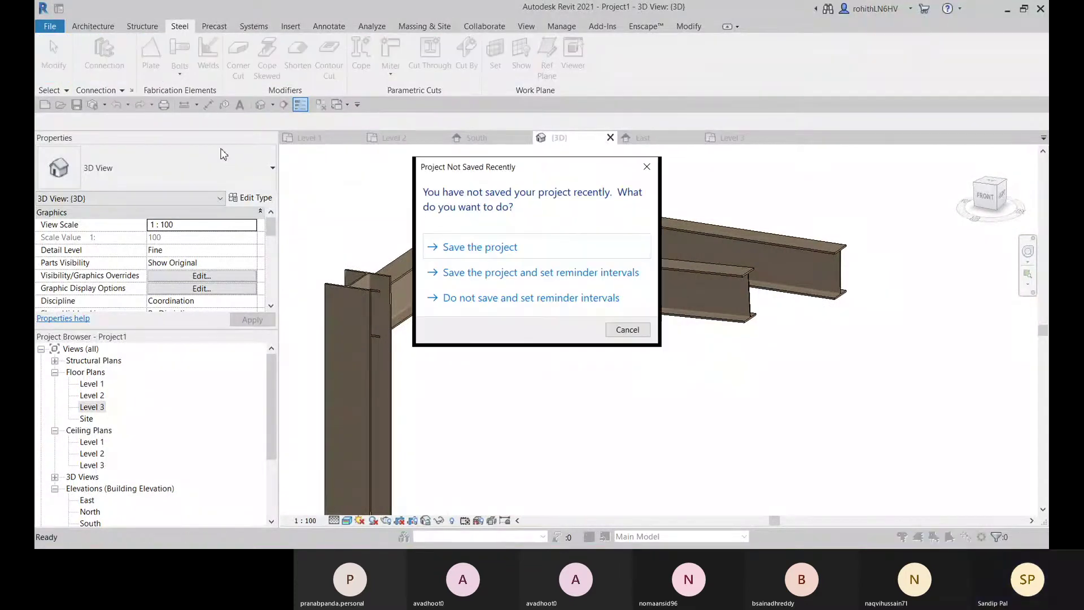
Dismiss the save reminder and load the Clip angle and Clip angle - skewed connections into the project
{"action": "key", "text": "Escape"}
{"action": "left_click", "coordinate": [131, 91]}
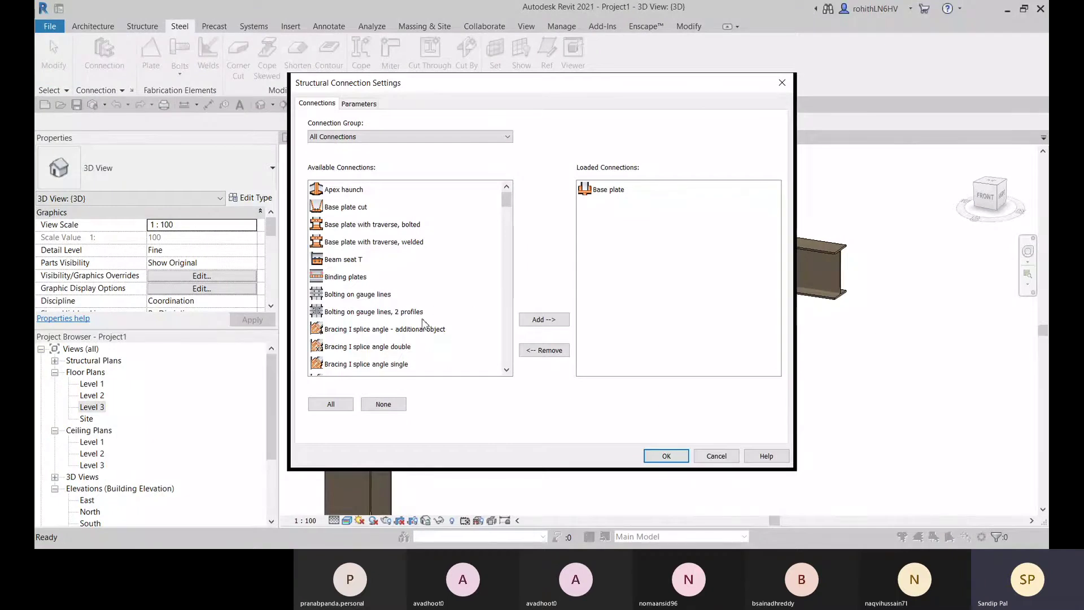
{"action": "scroll", "coordinate": [434, 318], "scroll_direction": "down", "scroll_amount": 1}
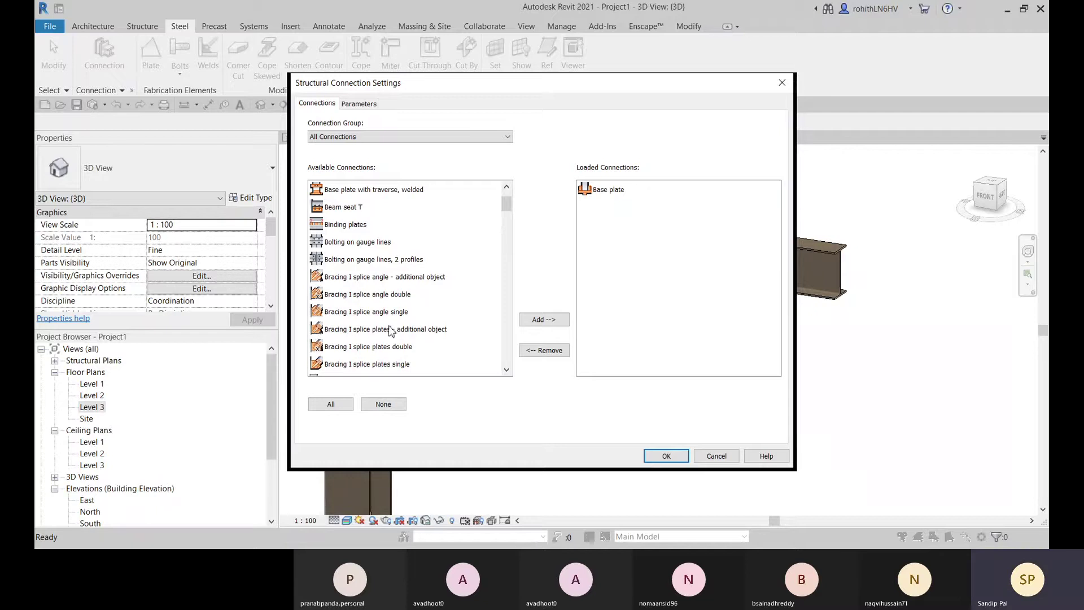
{"action": "scroll", "coordinate": [401, 305], "scroll_direction": "down", "scroll_amount": 1}
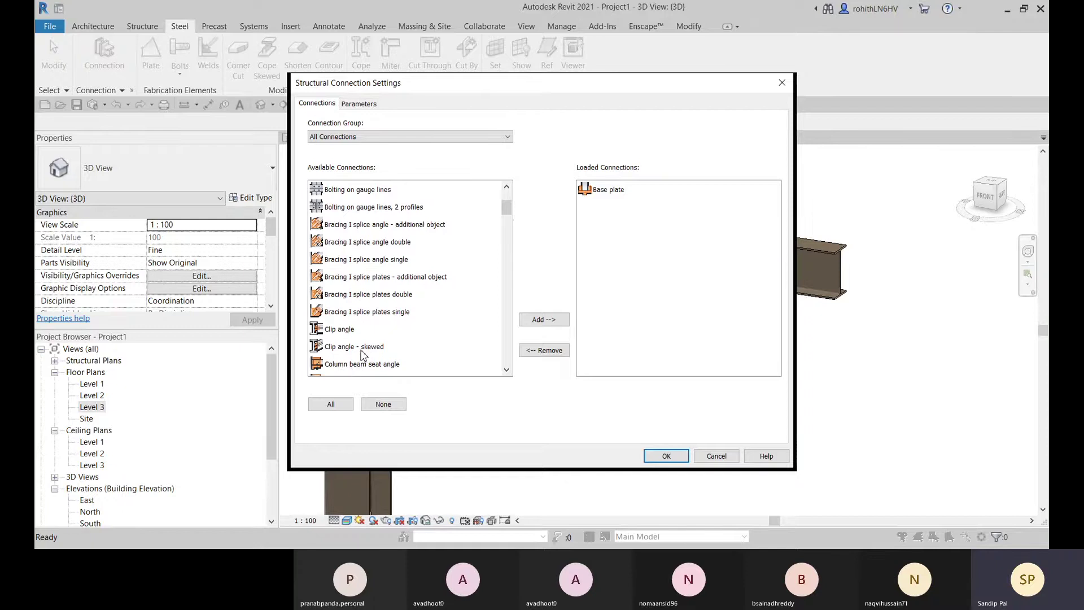
{"action": "left_click", "coordinate": [349, 350]}
{"action": "double_click", "coordinate": [349, 350]}
{"action": "double_click", "coordinate": [346, 332]}
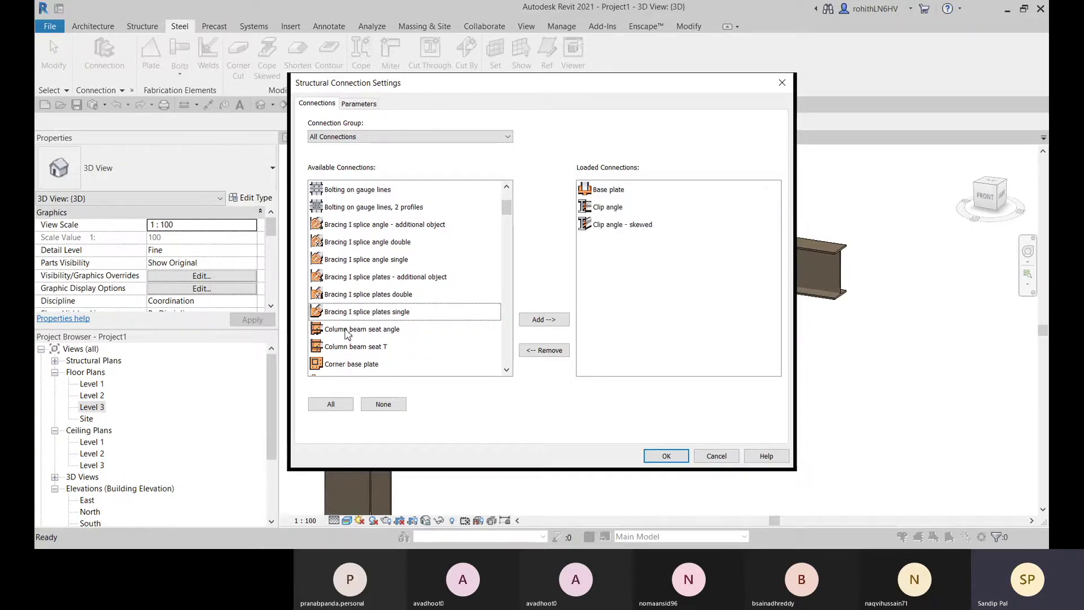
{"action": "left_click", "coordinate": [668, 456]}
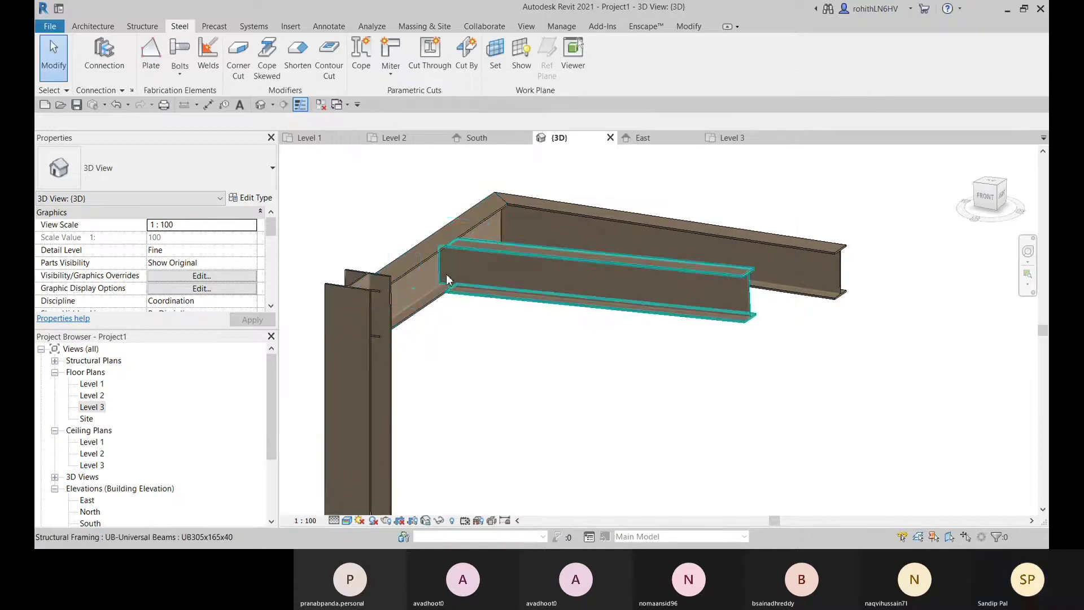
Place a Clip angle - skewed connection between the main beam and the middle cross beam, picking the main beam first
{"action": "scroll", "coordinate": [447, 279], "scroll_direction": "up", "scroll_amount": 2}
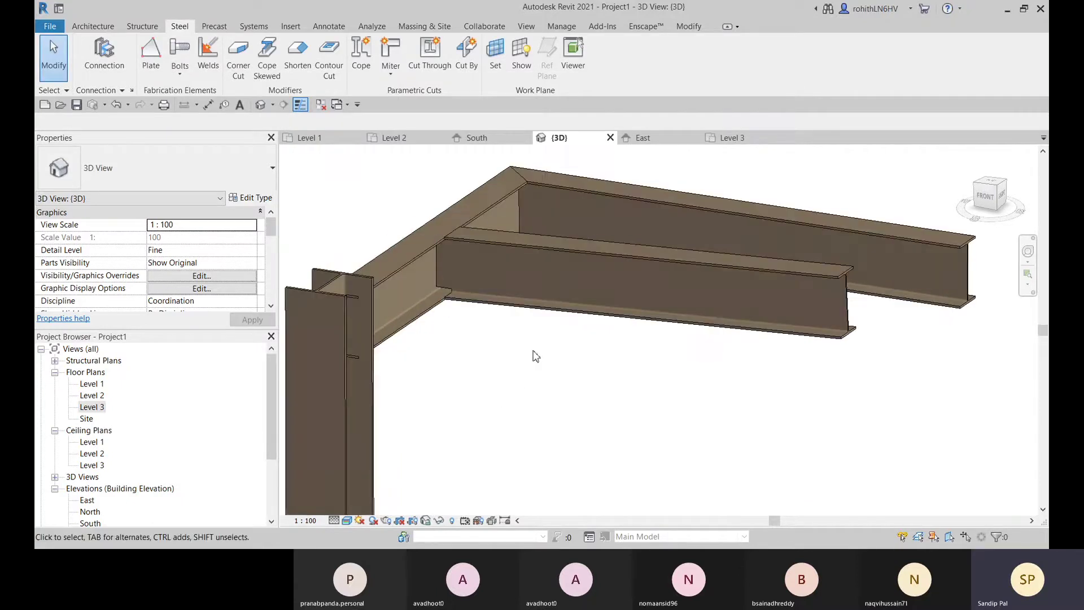
{"action": "middle_click_drag", "start_coordinate": [536, 355], "coordinate": [543, 234], "text": "shift"}
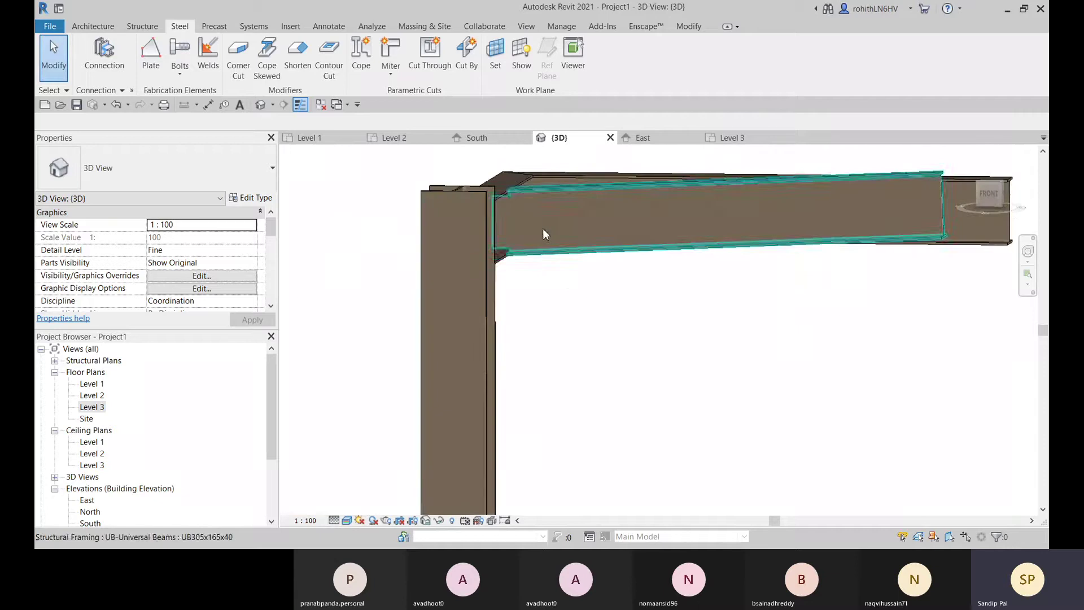
{"action": "middle_click_drag", "start_coordinate": [585, 304], "coordinate": [748, 382], "text": "shift"}
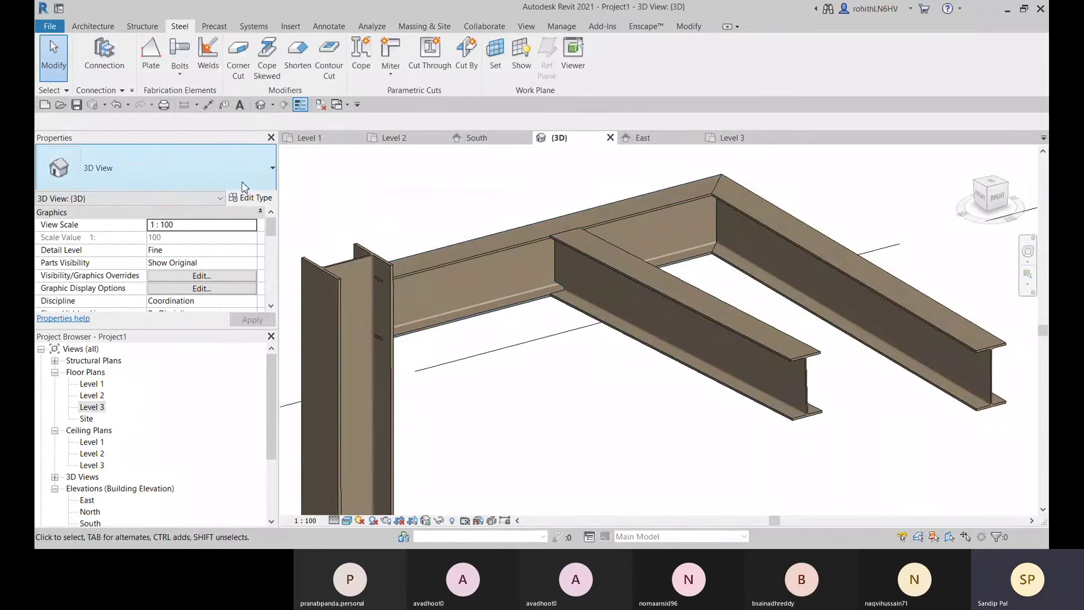
{"action": "left_click", "coordinate": [105, 55]}
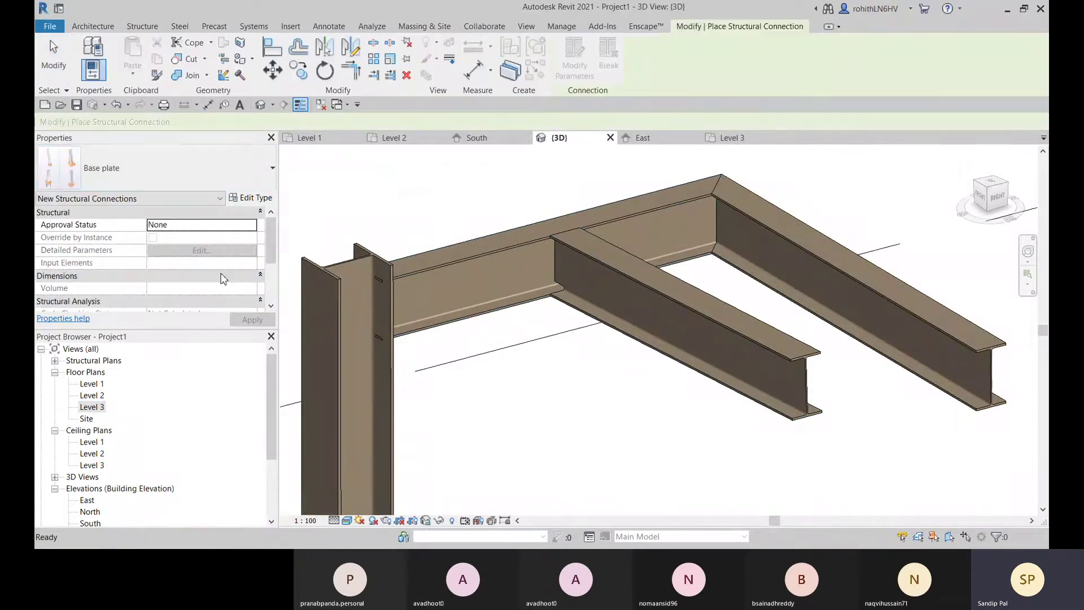
{"action": "left_click", "coordinate": [244, 158]}
{"action": "left_click", "coordinate": [88, 326]}
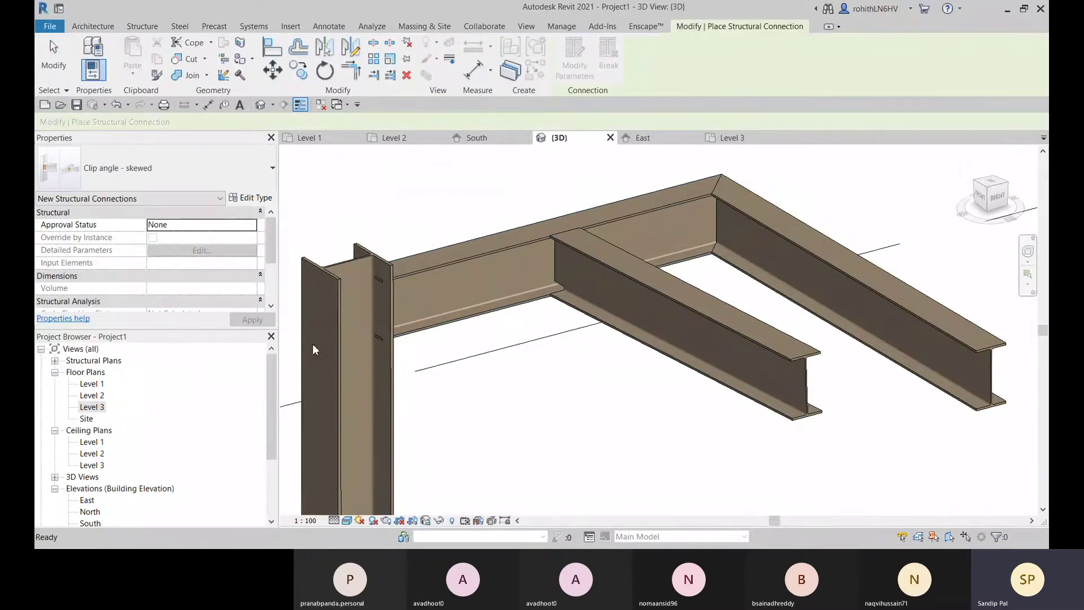
{"action": "left_click", "coordinate": [516, 263]}
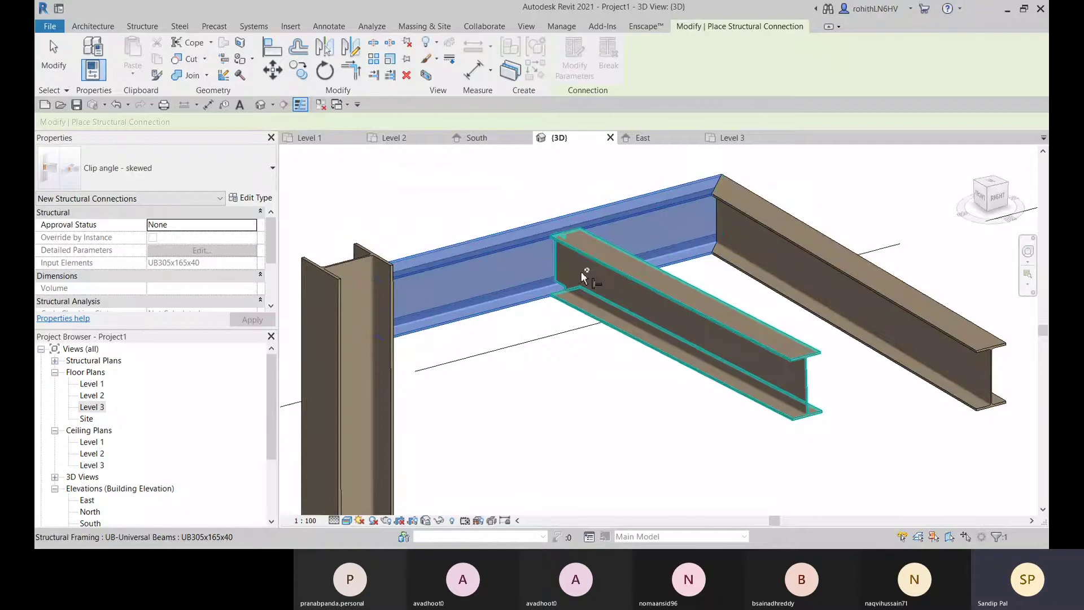
{"action": "left_click", "coordinate": [628, 275]}
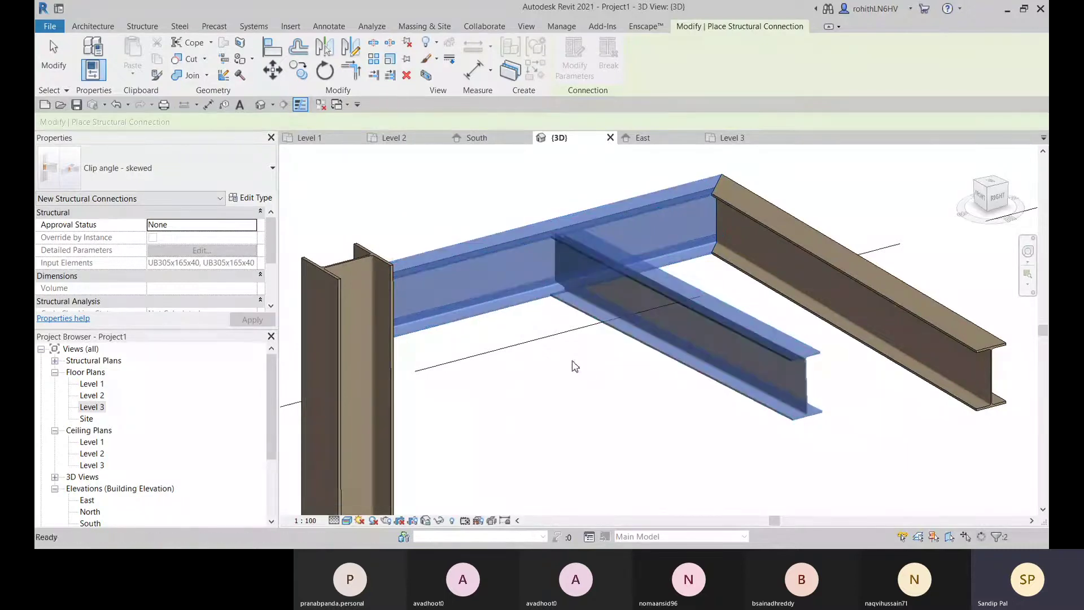
{"action": "key", "text": "Return"}
Examine the clip angles, bolts and notched end of the middle cross beam from both sides
{"action": "scroll", "coordinate": [557, 260], "scroll_direction": "up", "scroll_amount": 3}
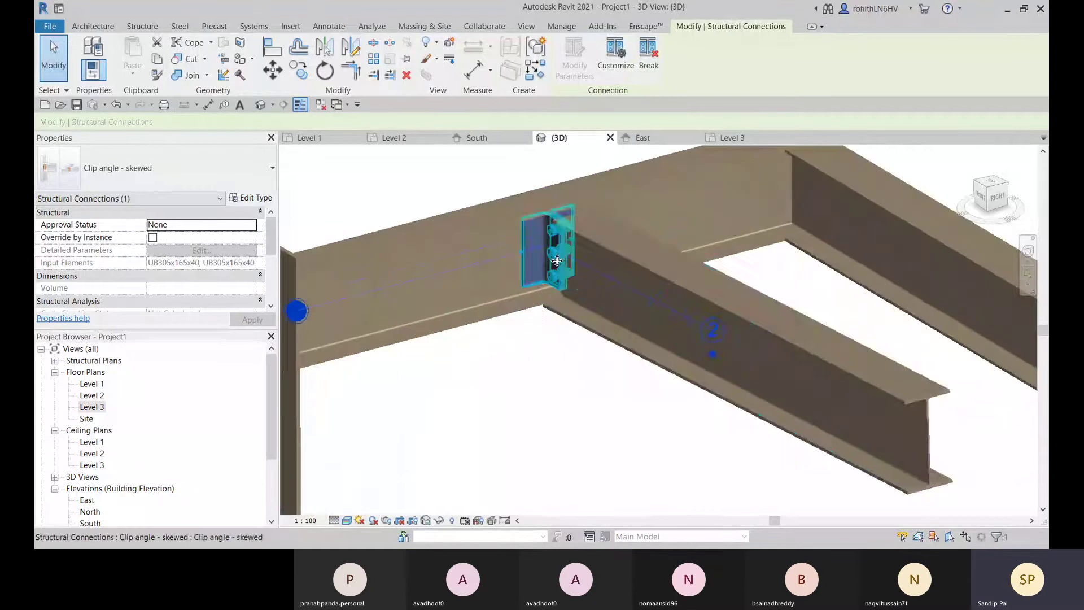
{"action": "scroll", "coordinate": [557, 261], "scroll_direction": "up", "scroll_amount": 3}
{"action": "middle_click_drag", "start_coordinate": [577, 322], "coordinate": [678, 253], "text": "shift"}
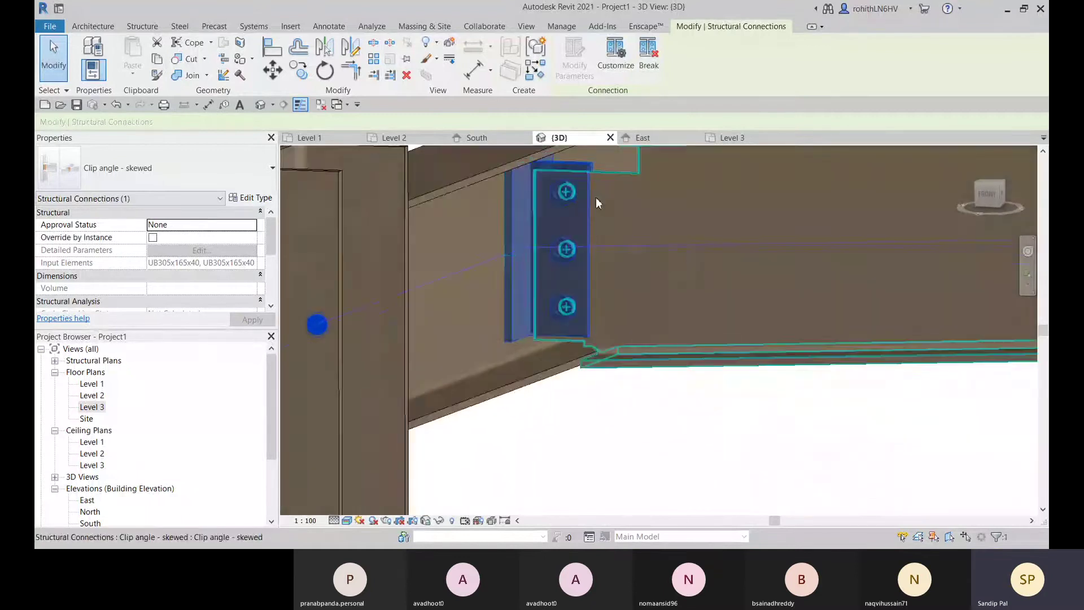
{"action": "middle_click_drag", "start_coordinate": [597, 202], "coordinate": [281, 287], "text": "shift"}
{"action": "scroll", "coordinate": [550, 198], "scroll_direction": "up", "scroll_amount": 2}
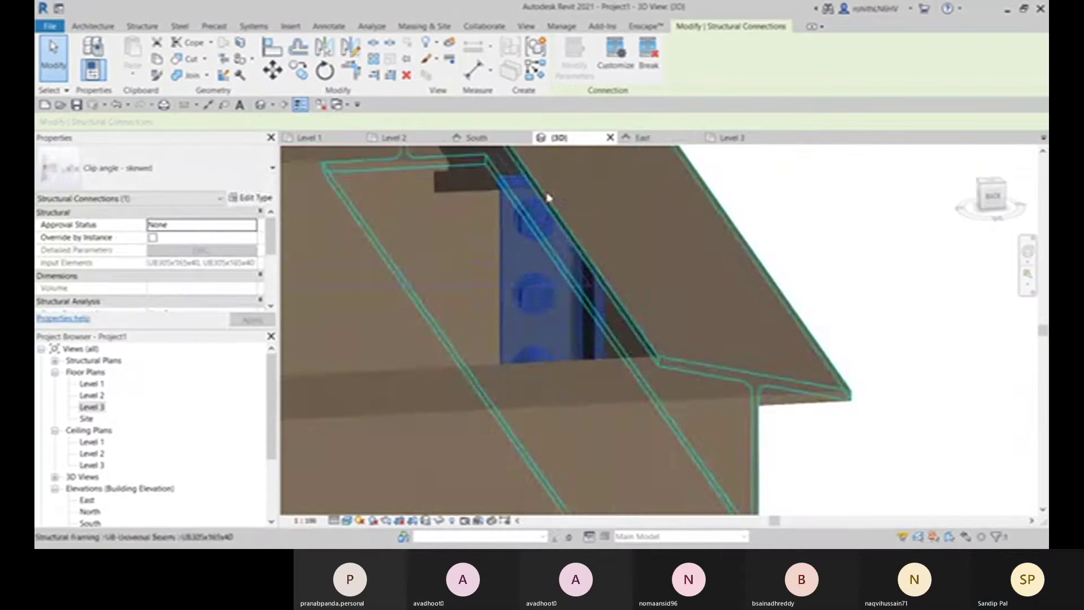
{"action": "scroll", "coordinate": [636, 252], "scroll_direction": "down", "scroll_amount": 5}
{"action": "middle_click_drag", "start_coordinate": [636, 252], "coordinate": [881, 307], "text": "shift"}
{"action": "middle_click_drag", "start_coordinate": [567, 293], "coordinate": [618, 286], "text": "shift"}
{"action": "scroll", "coordinate": [521, 252], "scroll_direction": "up", "scroll_amount": 3}
{"action": "mouse_move", "coordinate": [521, 252]}
{"action": "middle_mouse_down", "text": "shift"}
{"action": "mouse_move", "coordinate": [506, 199]}
{"action": "mouse_move", "coordinate": [533, 264]}
{"action": "middle_mouse_up", "text": "shift"}
{"action": "scroll", "coordinate": [521, 289], "scroll_direction": "down", "scroll_amount": 4}
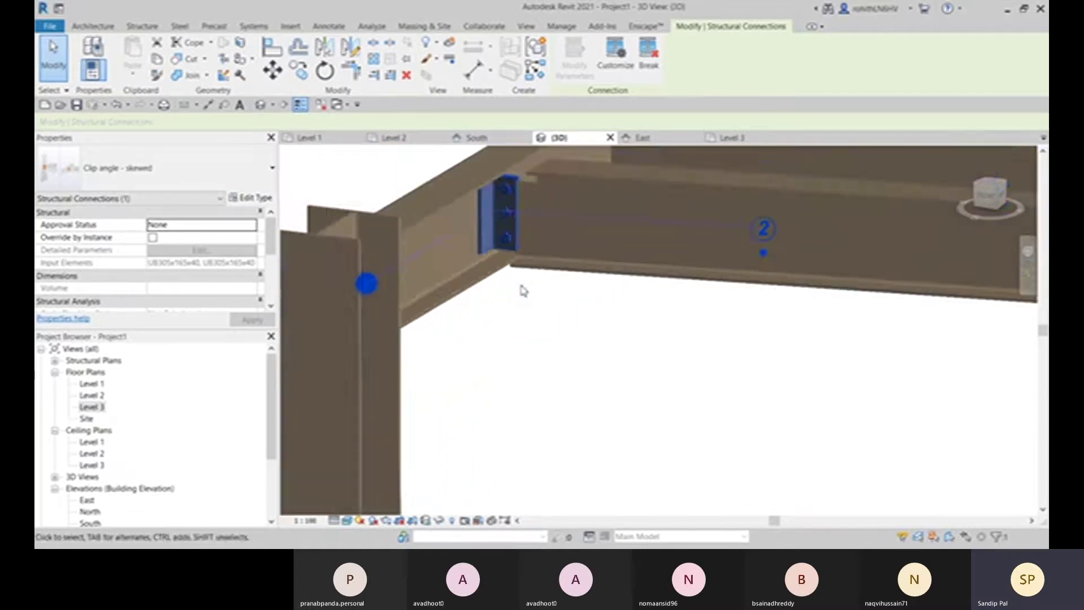
{"action": "middle_click_drag", "start_coordinate": [545, 310], "coordinate": [597, 333]}
Undo the skewed clip angle placement and check the parametric cope at the middle cross beam's joint
{"action": "key", "text": "ctrl+z"}
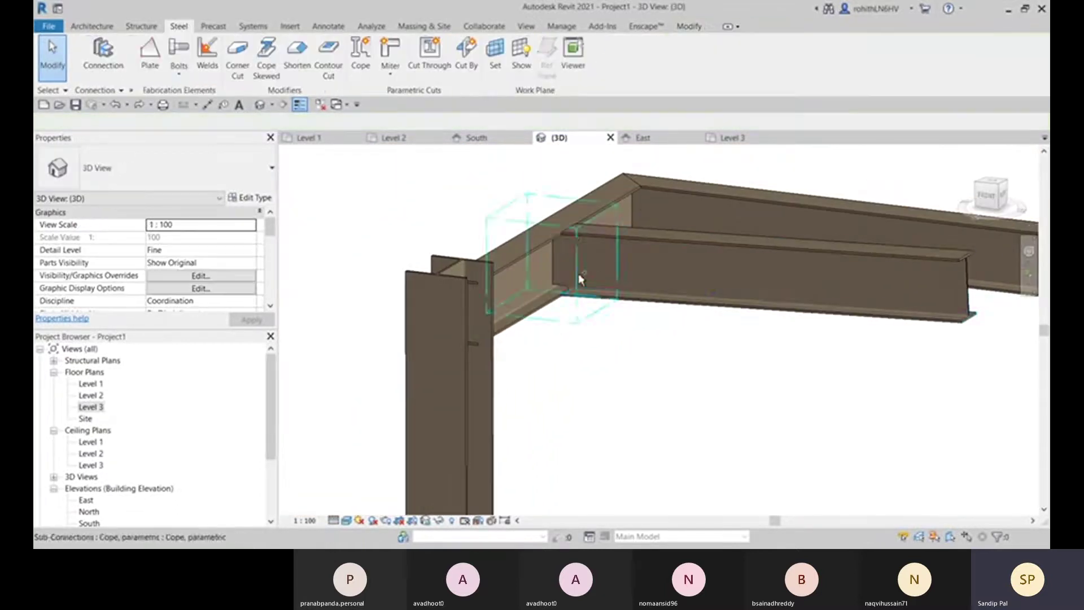
{"action": "left_click", "coordinate": [546, 226]}
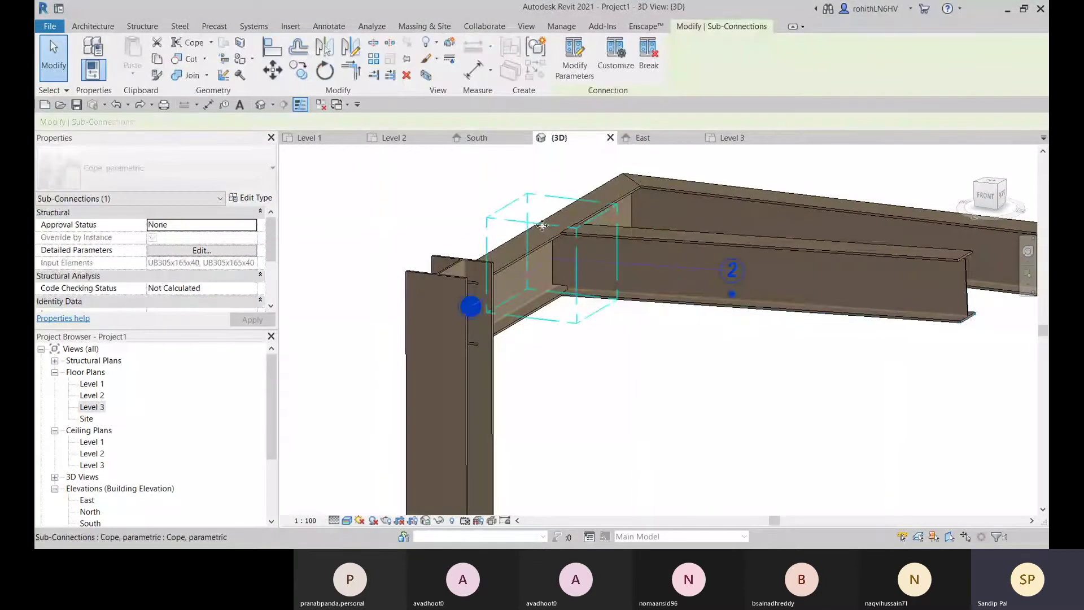
{"action": "left_click", "coordinate": [647, 376]}
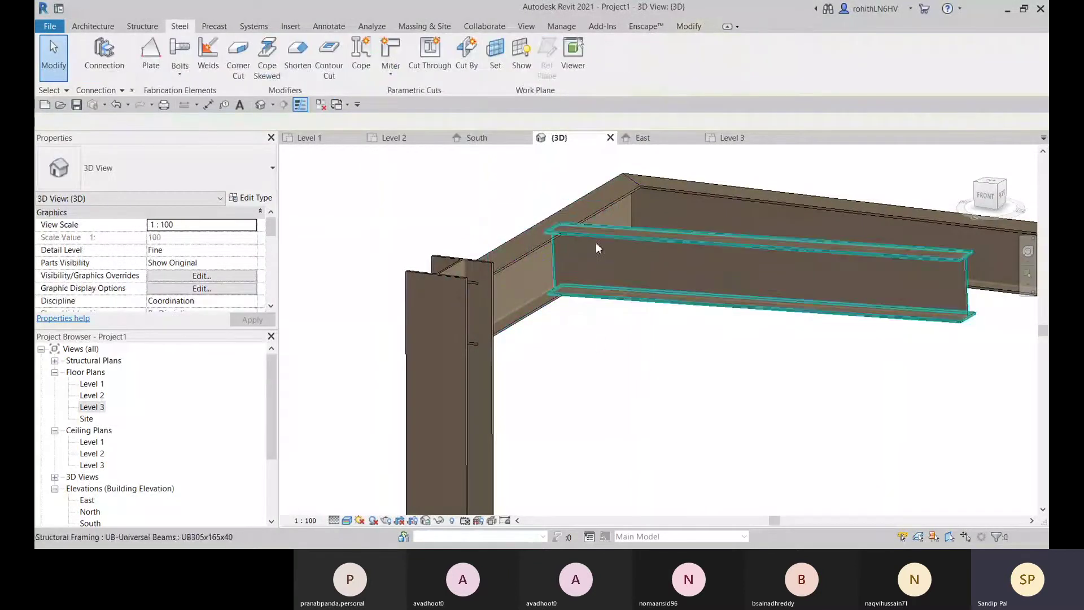
Place a Clip angle - skewed connection at the middle joint, picking the cross beam first and the main beam second
{"action": "scroll", "coordinate": [557, 247], "scroll_direction": "up", "scroll_amount": 2}
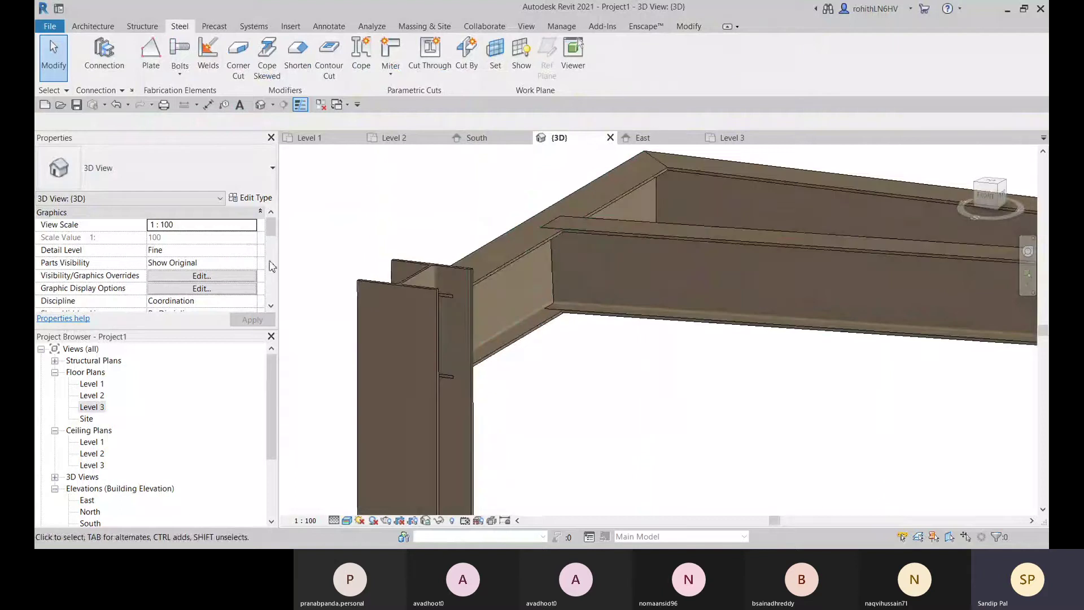
{"action": "left_click", "coordinate": [118, 75]}
{"action": "left_click", "coordinate": [175, 175]}
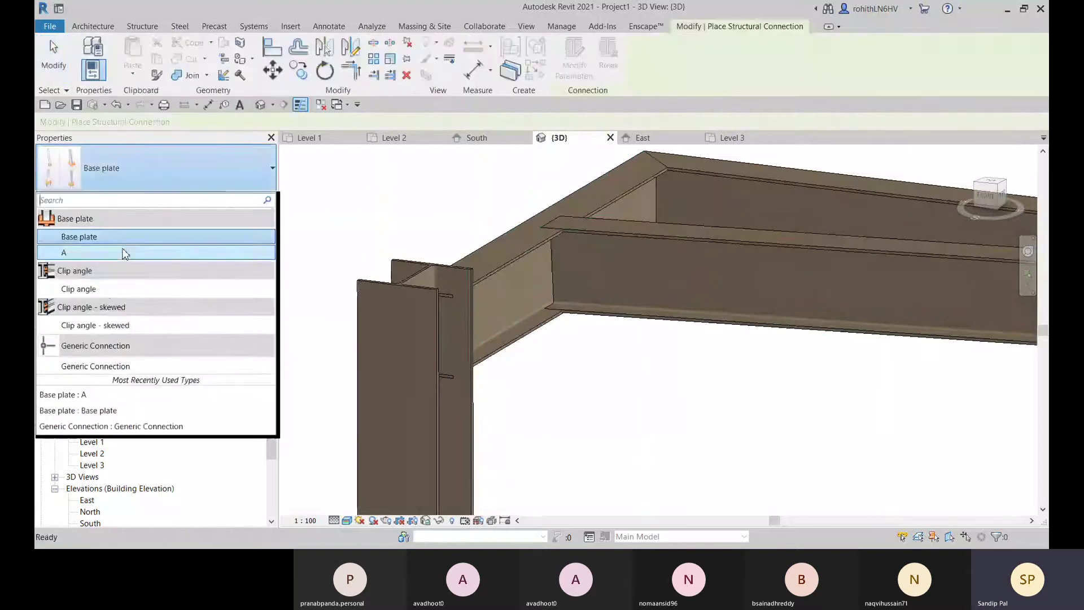
{"action": "left_click", "coordinate": [104, 324]}
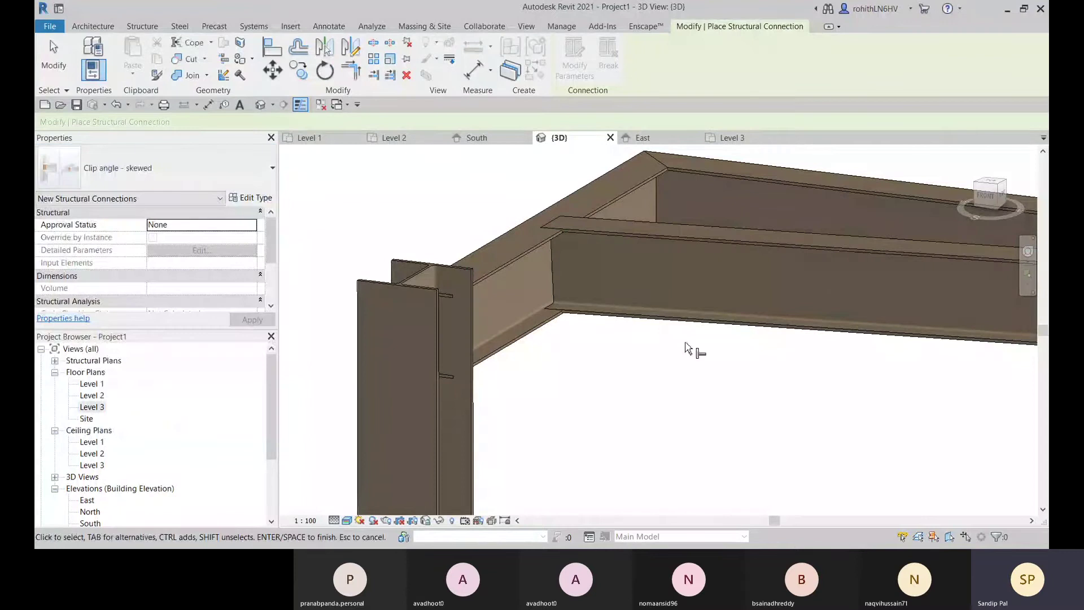
{"action": "scroll", "coordinate": [688, 349], "scroll_direction": "down", "scroll_amount": 2}
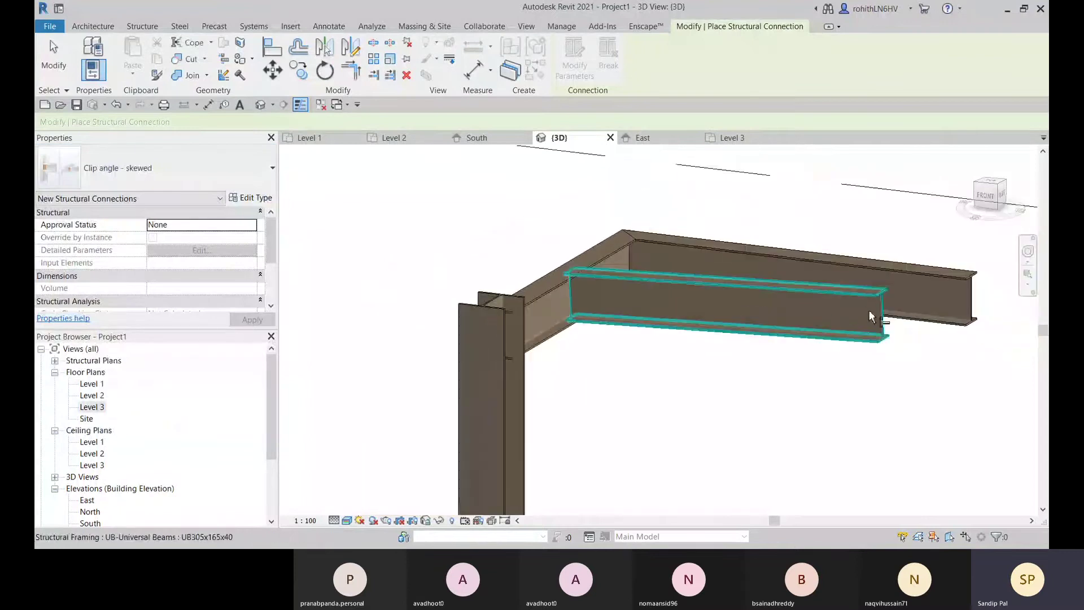
{"action": "middle_click_drag", "start_coordinate": [868, 315], "coordinate": [786, 335]}
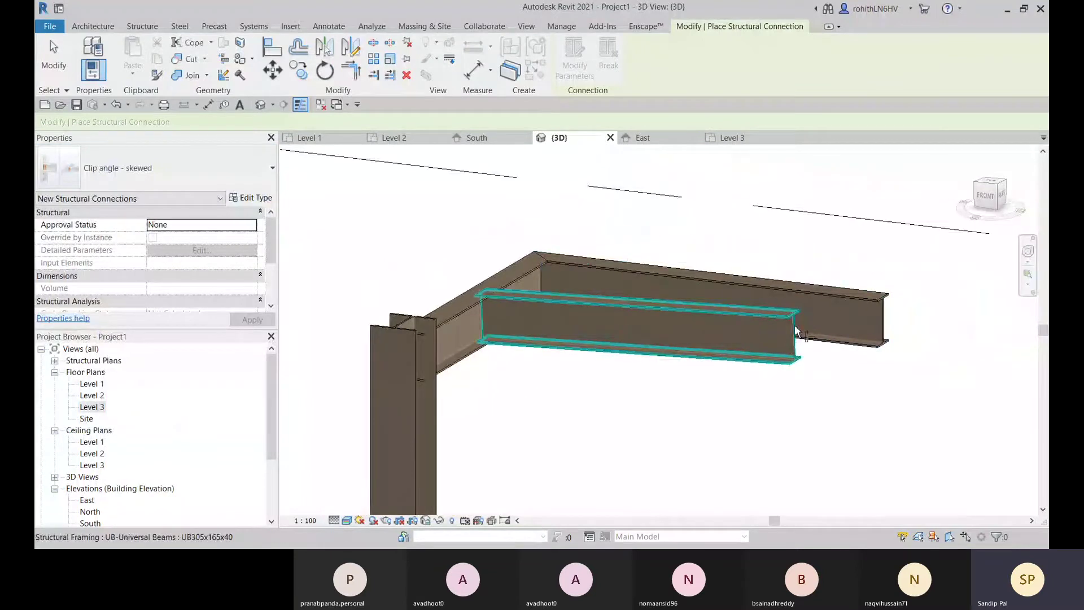
{"action": "scroll", "coordinate": [497, 309], "scroll_direction": "up", "scroll_amount": 4}
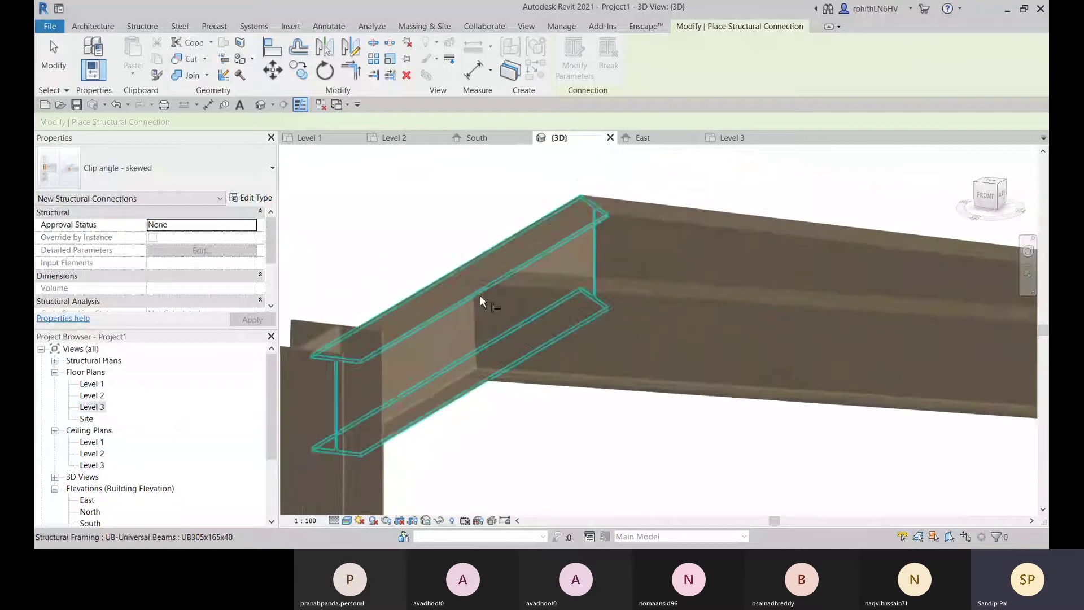
{"action": "scroll", "coordinate": [480, 301], "scroll_direction": "up", "scroll_amount": 4}
{"action": "middle_click_drag", "start_coordinate": [493, 300], "coordinate": [514, 268]}
{"action": "left_click", "coordinate": [572, 281]}
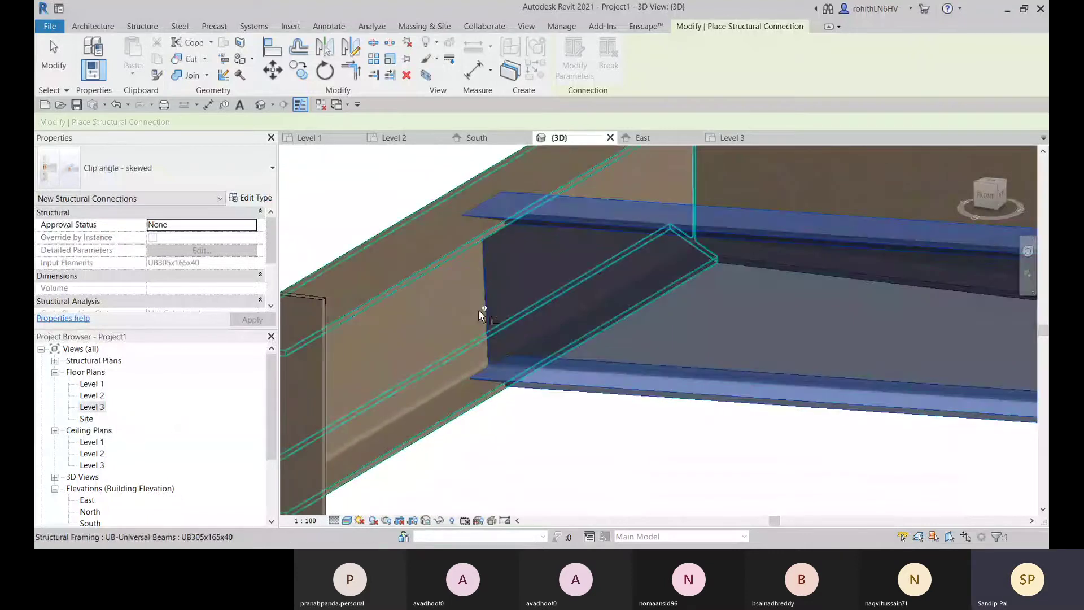
{"action": "left_click", "coordinate": [445, 294], "text": "ctrl"}
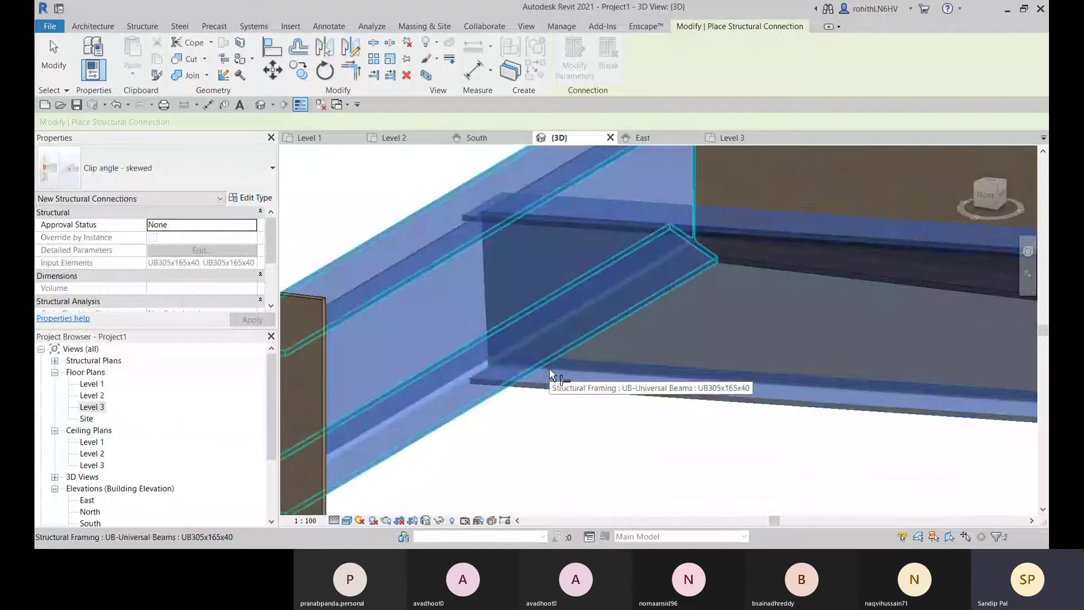
{"action": "key", "text": "Return"}
Turn on the instance override for the skewed clip angle connection and review its clip angle, weld, top cope and bottom cope parameters
{"action": "scroll", "coordinate": [540, 335], "scroll_direction": "down", "scroll_amount": 1}
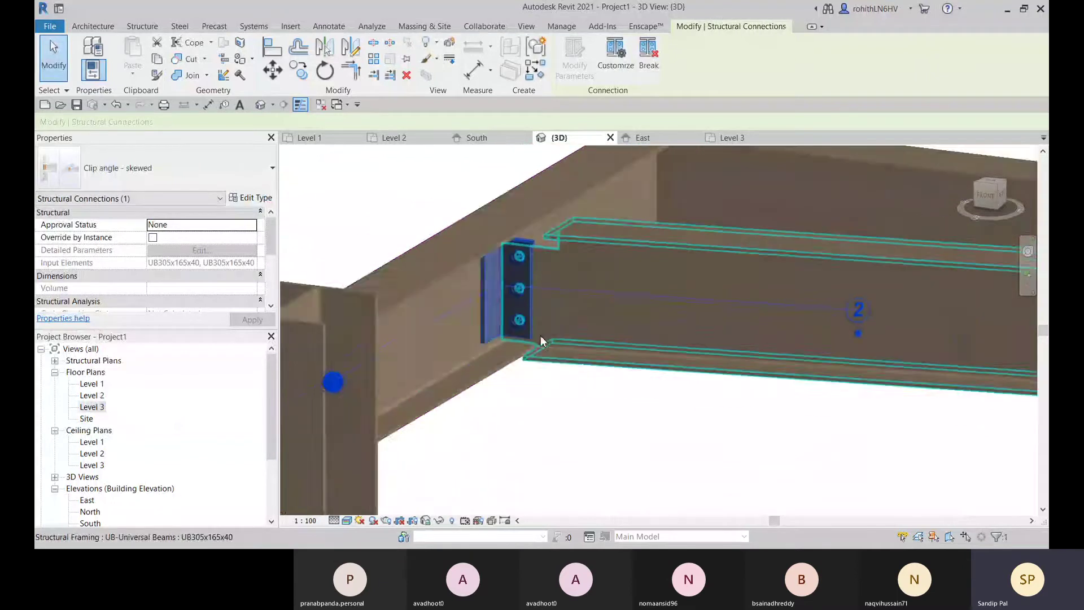
{"action": "middle_click_drag", "start_coordinate": [567, 368], "coordinate": [526, 280], "text": "shift"}
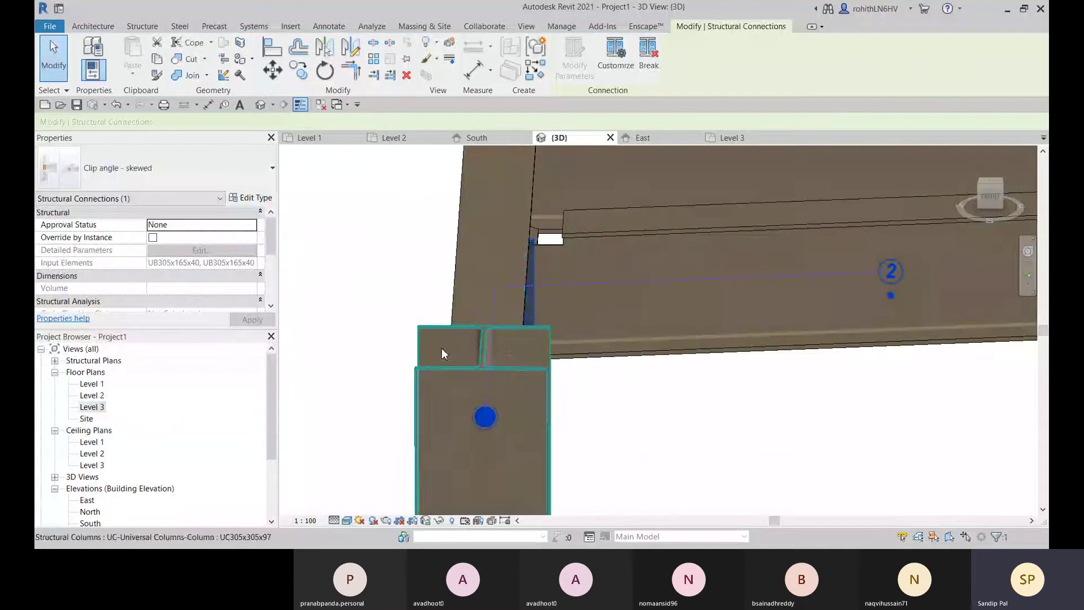
{"action": "middle_click_drag", "start_coordinate": [597, 308], "coordinate": [541, 268], "text": "shift"}
{"action": "middle_click_drag", "start_coordinate": [561, 334], "coordinate": [564, 390], "text": "shift"}
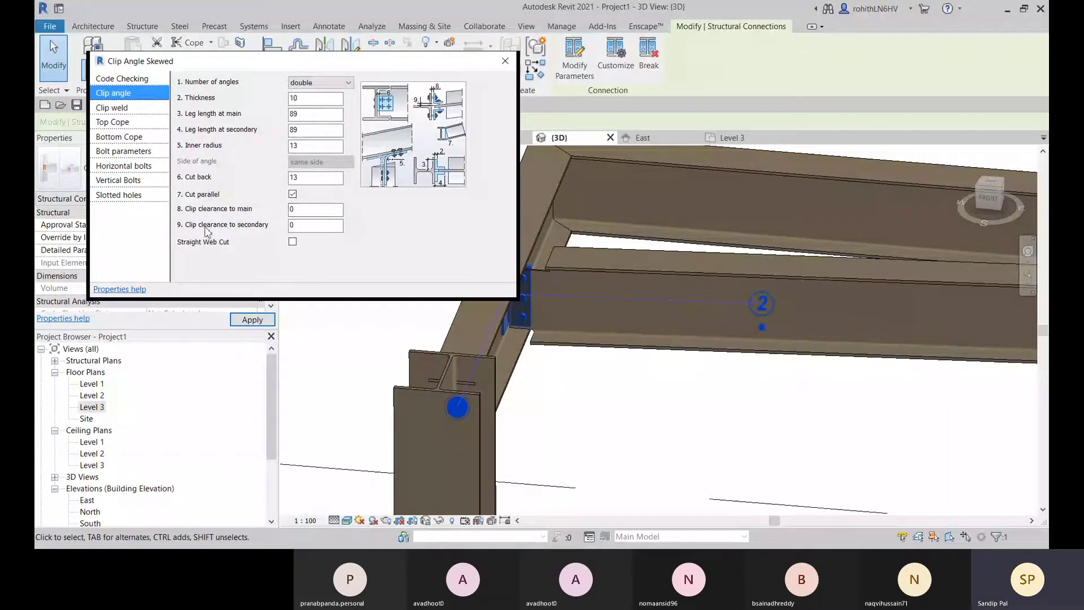
{"action": "left_click", "coordinate": [295, 226]}
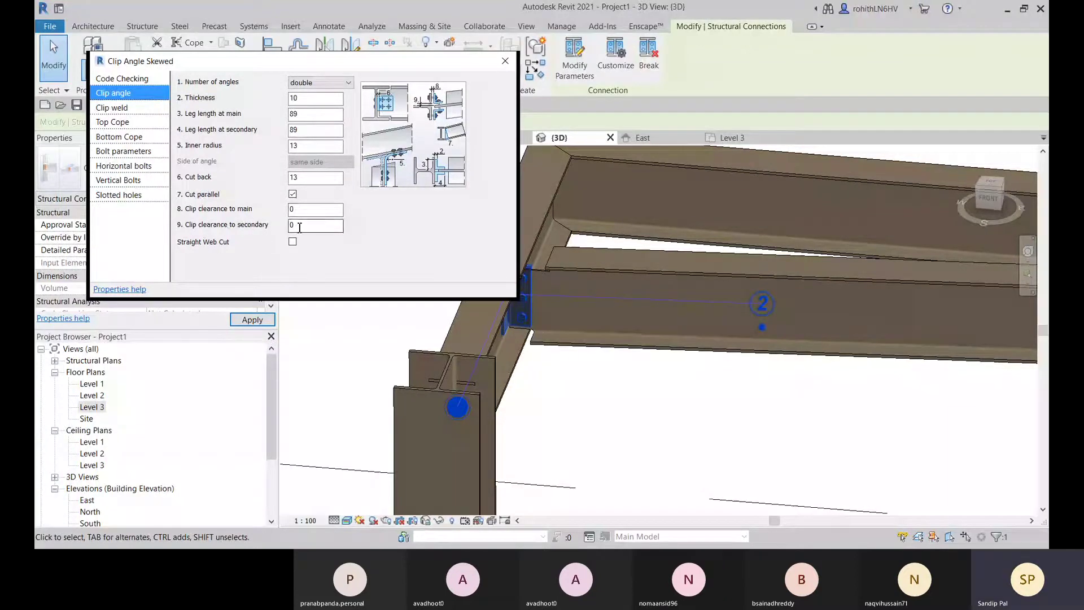
{"action": "left_click", "coordinate": [128, 108]}
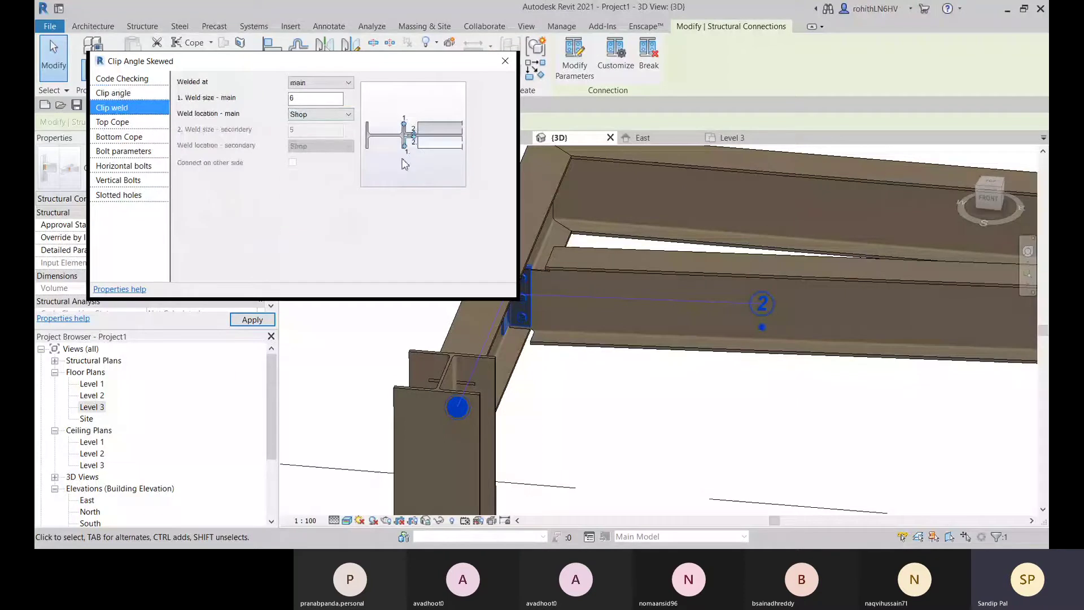
{"action": "left_click", "coordinate": [122, 123]}
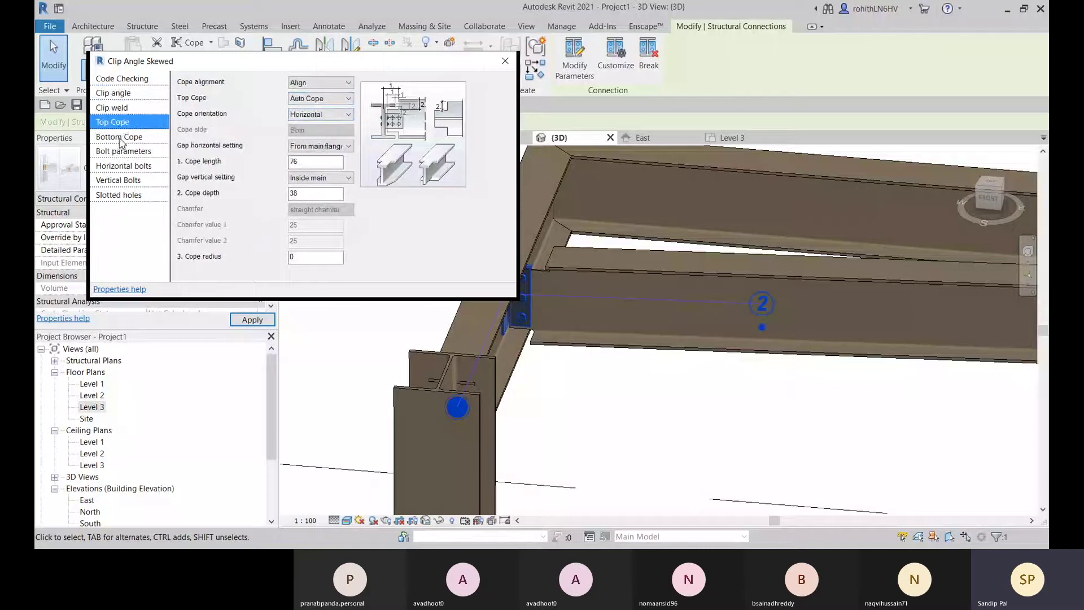
{"action": "left_click", "coordinate": [120, 137]}
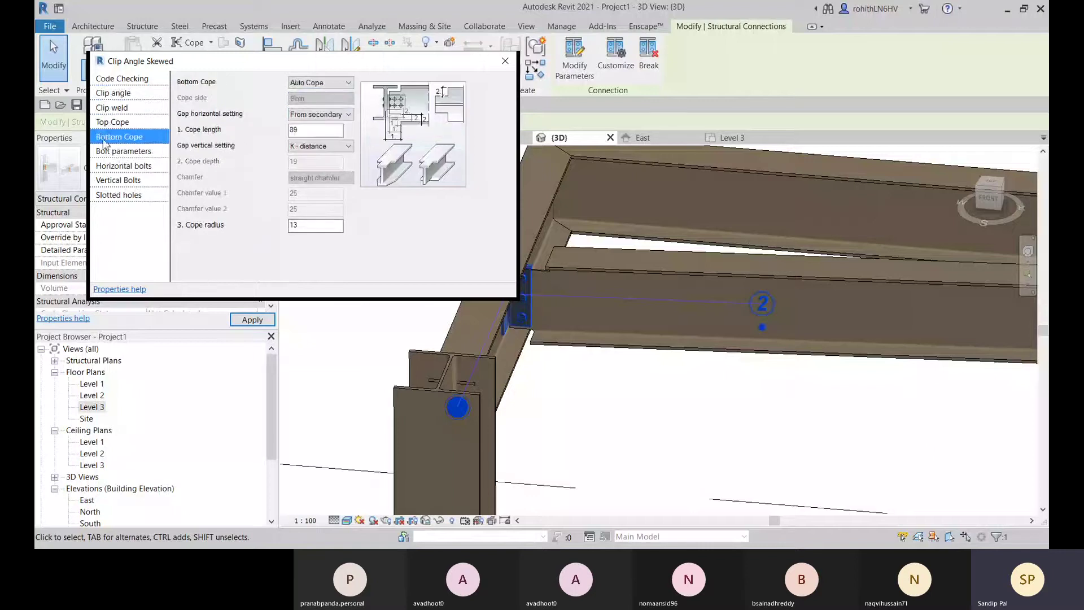
{"action": "left_click", "coordinate": [122, 122]}
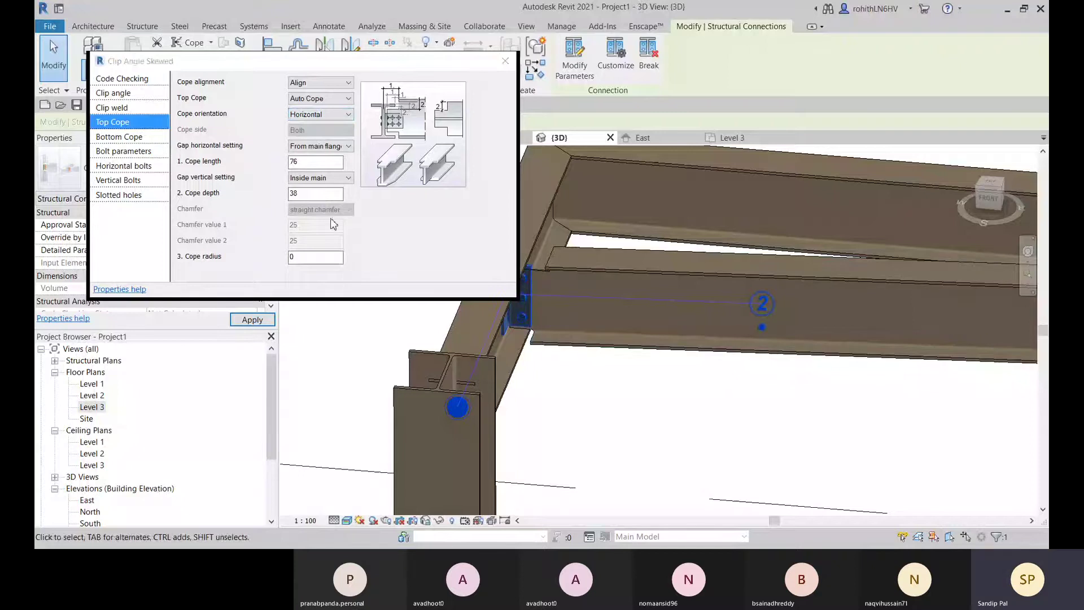
Edit the connection's top cope length and inspect the clip angles and bolts from the opposite side of the joint
{"action": "left_click", "coordinate": [311, 162]}
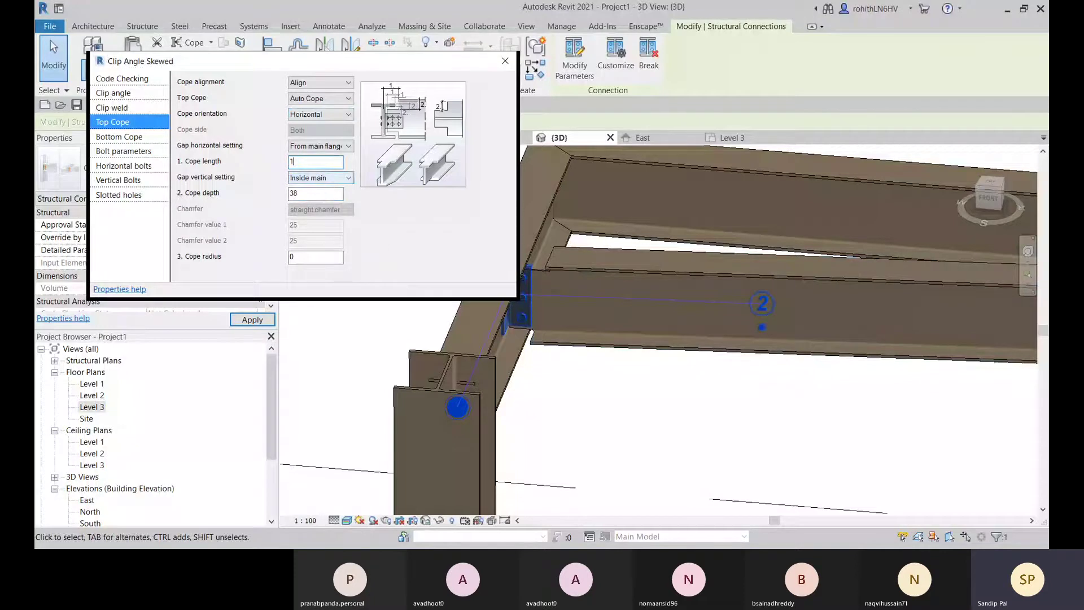
{"action": "left_click", "coordinate": [504, 60]}
{"action": "middle_click_drag", "start_coordinate": [617, 394], "coordinate": [429, 414], "text": "shift"}
{"action": "scroll", "coordinate": [531, 254], "scroll_direction": "up", "scroll_amount": 6}
{"action": "scroll", "coordinate": [499, 416], "scroll_direction": "down", "scroll_amount": 2}
{"action": "scroll", "coordinate": [537, 362], "scroll_direction": "up", "scroll_amount": 4}
{"action": "middle_click_drag", "start_coordinate": [524, 380], "coordinate": [496, 388], "text": "shift"}
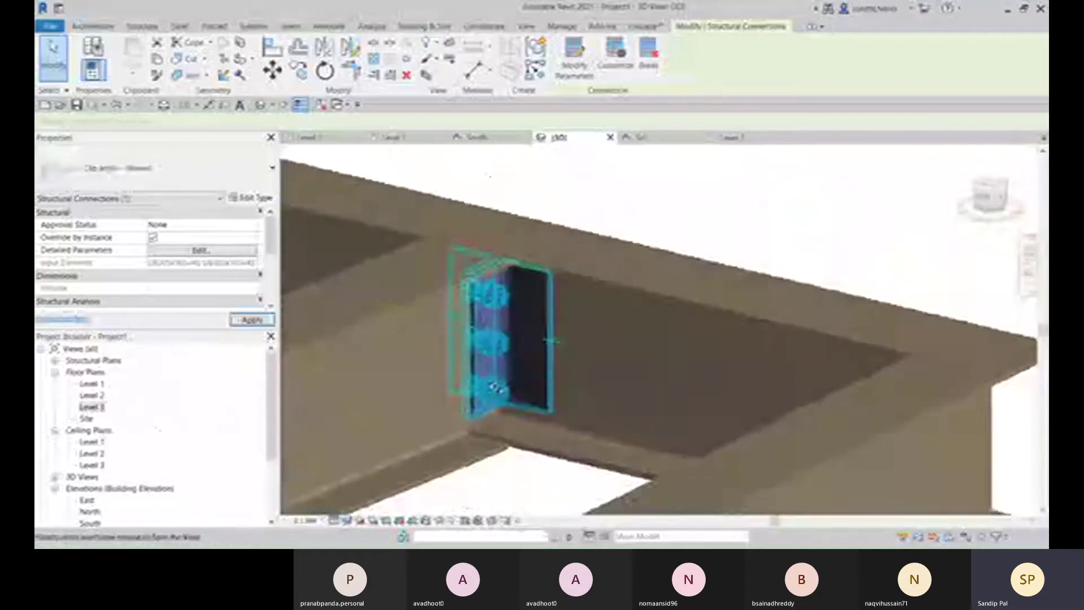
{"action": "scroll", "coordinate": [553, 338], "scroll_direction": "down", "scroll_amount": 3}
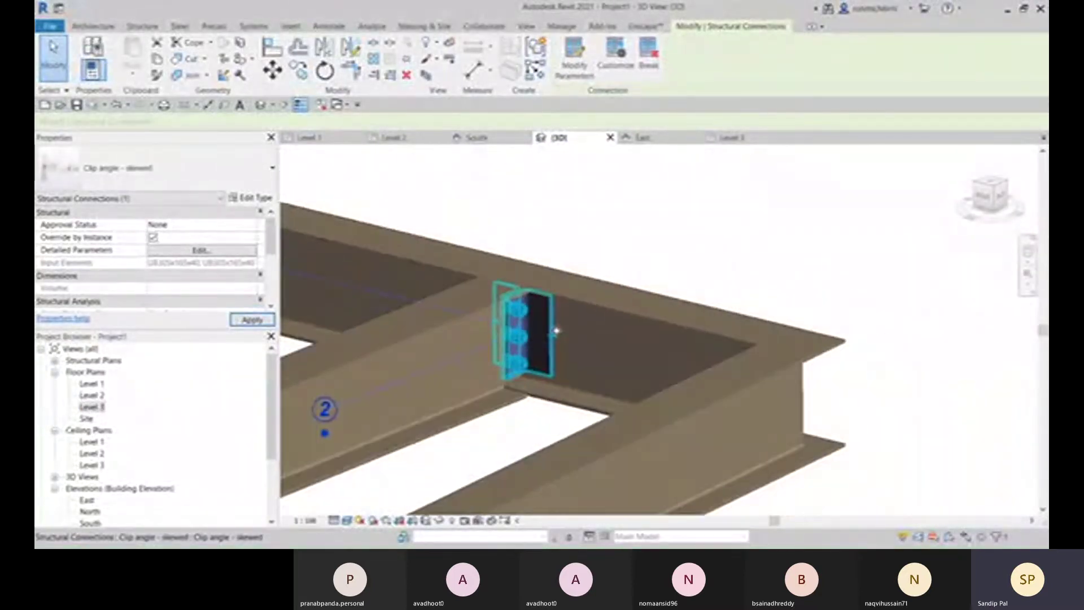
{"action": "scroll", "coordinate": [557, 331], "scroll_direction": "down", "scroll_amount": 3}
Set the middle cross beam's start level offset to -250 mm
{"action": "left_click", "coordinate": [623, 341]}
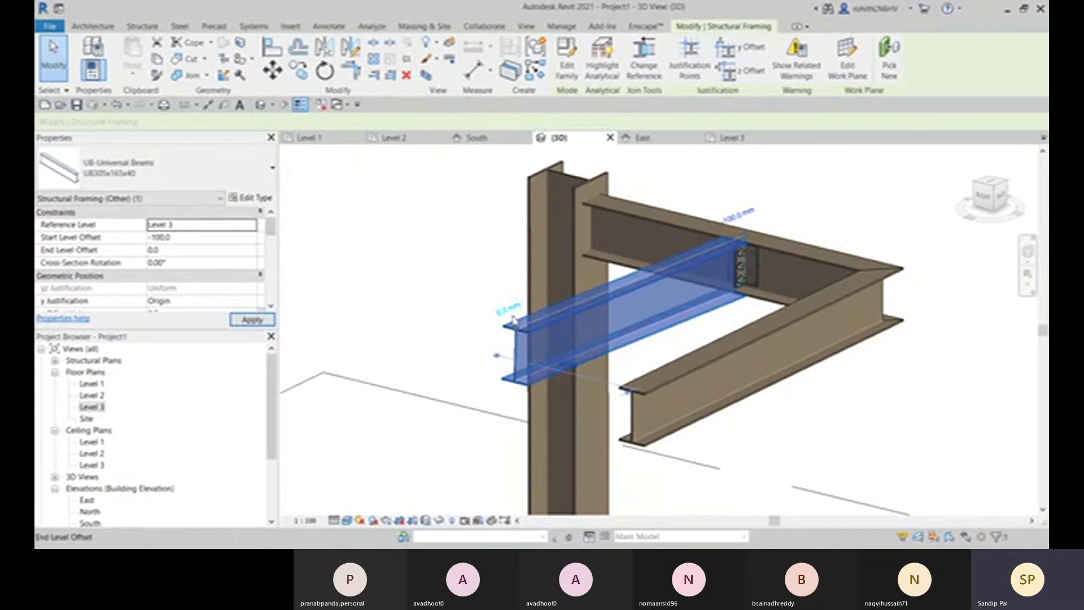
{"action": "middle_click_drag", "start_coordinate": [658, 290], "coordinate": [585, 316]}
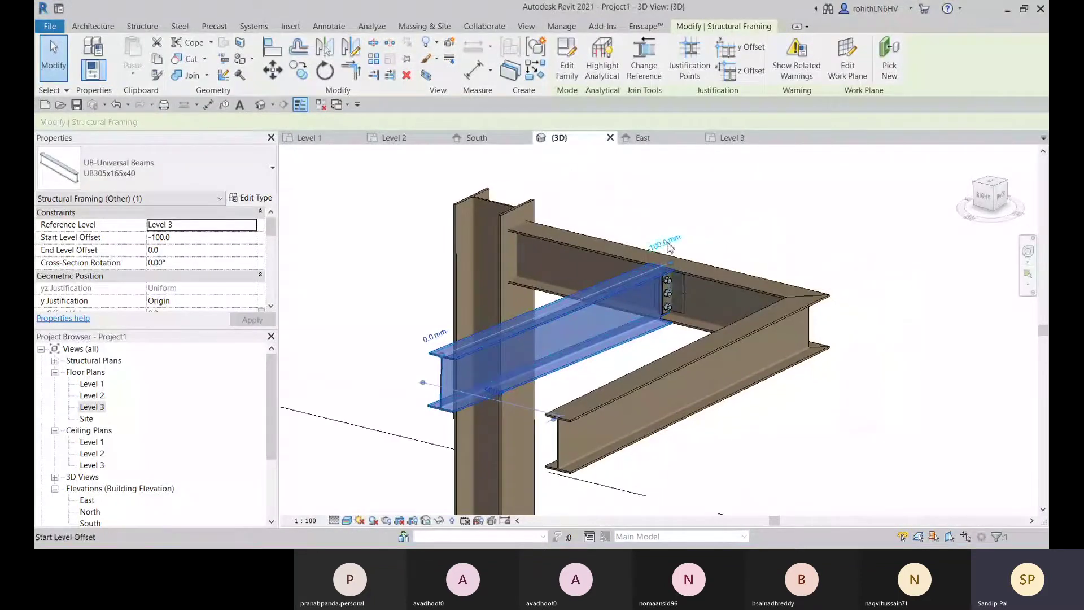
{"action": "left_click", "coordinate": [668, 243]}
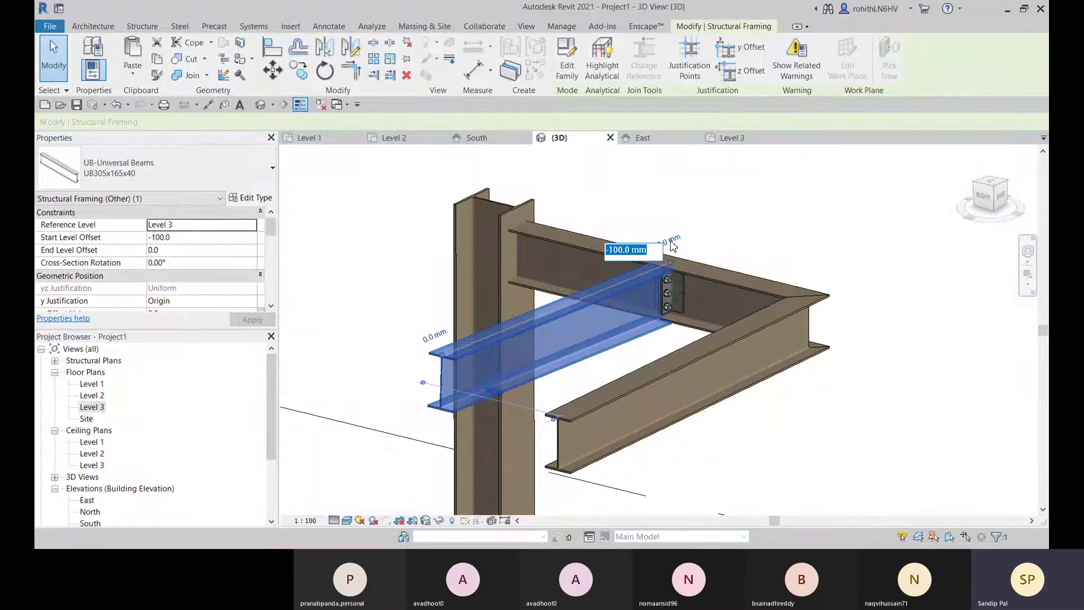
{"action": "type", "text": "-250"}
{"action": "key", "text": "Return"}
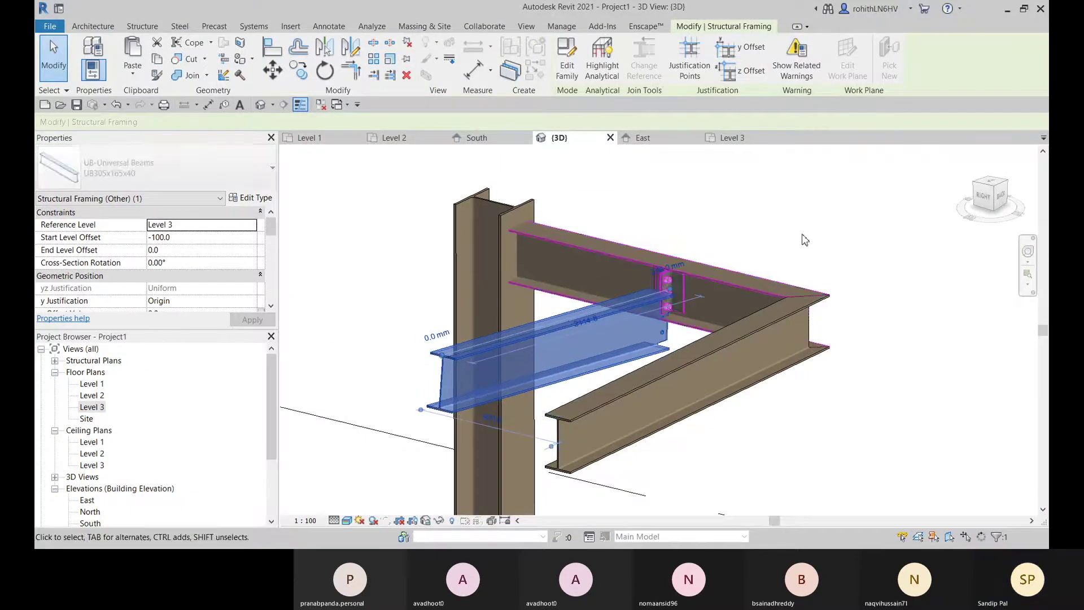
Check the clip angle joint against the main beam and undo the last start level offset change
{"action": "scroll", "coordinate": [674, 302], "scroll_direction": "up", "scroll_amount": 1}
{"action": "scroll", "coordinate": [674, 301], "scroll_direction": "up", "scroll_amount": 5}
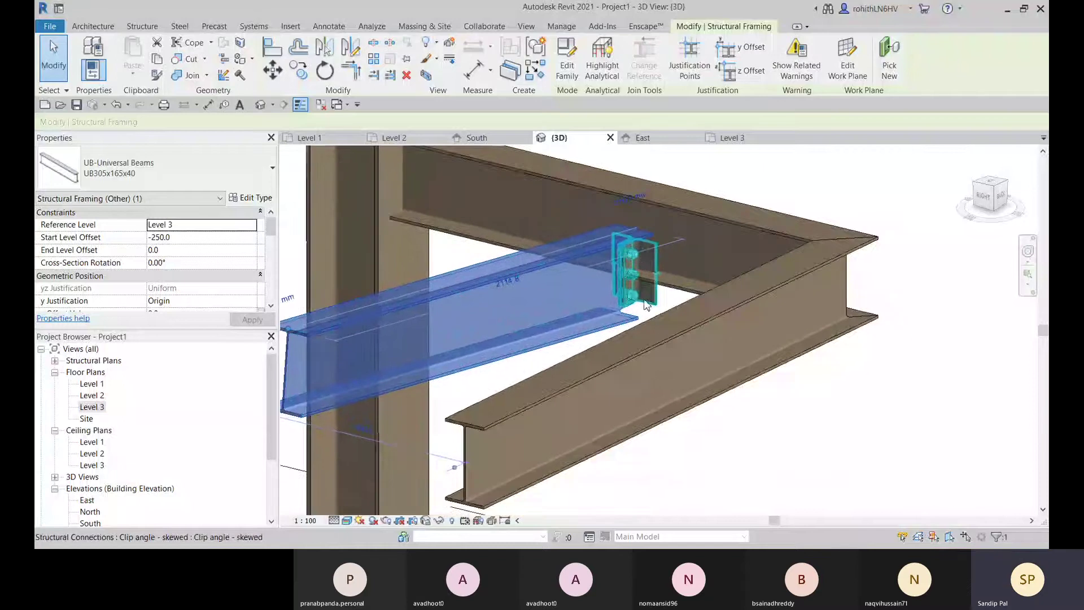
{"action": "middle_click_drag", "start_coordinate": [640, 282], "coordinate": [673, 285]}
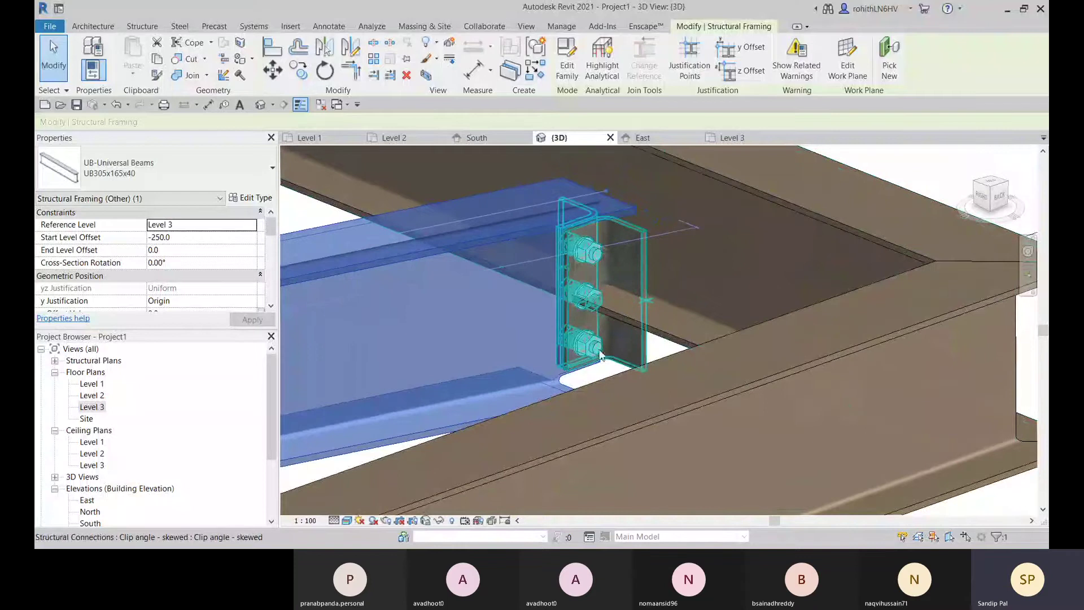
{"action": "middle_click_drag", "start_coordinate": [607, 295], "coordinate": [448, 307], "text": "shift"}
{"action": "scroll", "coordinate": [406, 289], "scroll_direction": "down", "scroll_amount": 3}
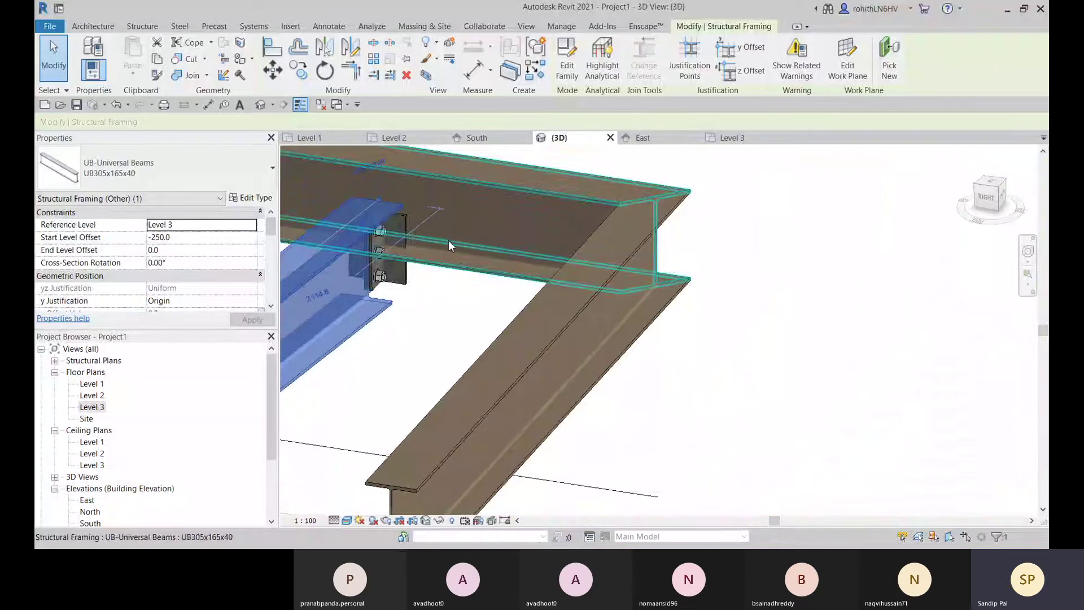
{"action": "scroll", "coordinate": [448, 246], "scroll_direction": "down", "scroll_amount": 3}
{"action": "key", "text": "ctrl+z"}
{"action": "scroll", "coordinate": [416, 312], "scroll_direction": "down", "scroll_amount": 1}
{"action": "middle_click_drag", "start_coordinate": [416, 313], "coordinate": [630, 353]}
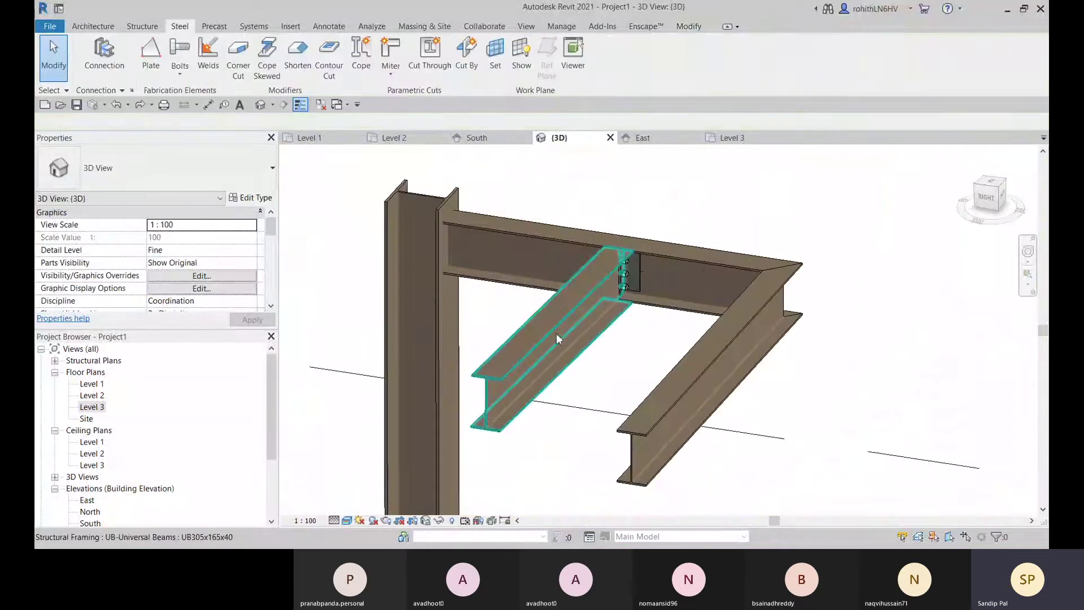
Set the middle cross beam's end level offset to 250 mm
{"action": "left_click", "coordinate": [557, 338]}
{"action": "middle_click_drag", "start_coordinate": [557, 337], "coordinate": [396, 331], "text": "shift"}
{"action": "left_click", "coordinate": [394, 322]}
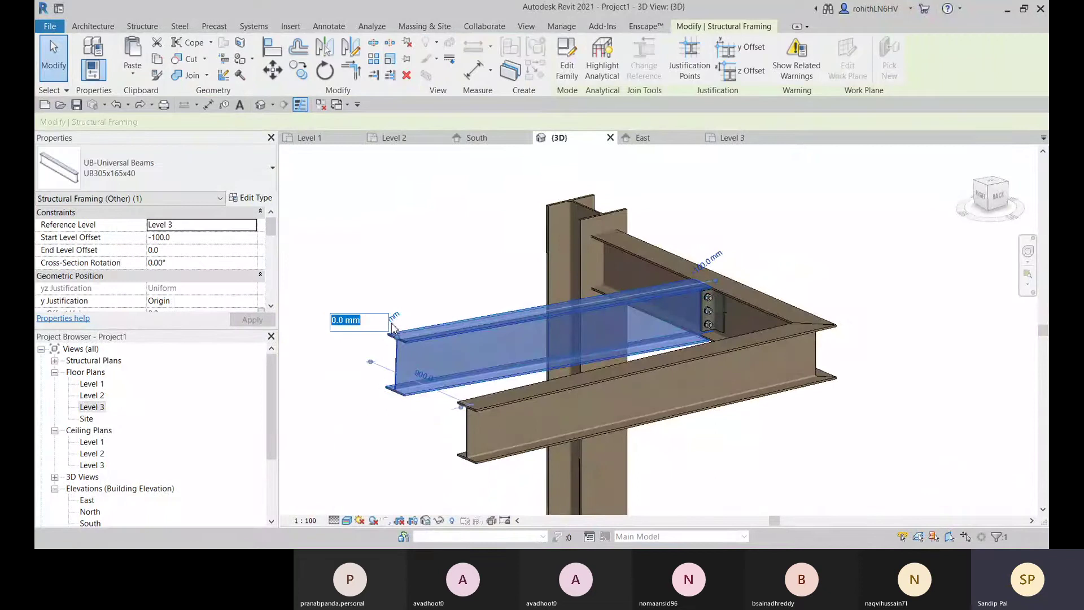
{"action": "type", "text": "250"}
{"action": "key", "text": "Return"}
Examine the clip angles, bolts and coped end of the sloped middle cross beam from both sides
{"action": "scroll", "coordinate": [698, 318], "scroll_direction": "up", "scroll_amount": 3}
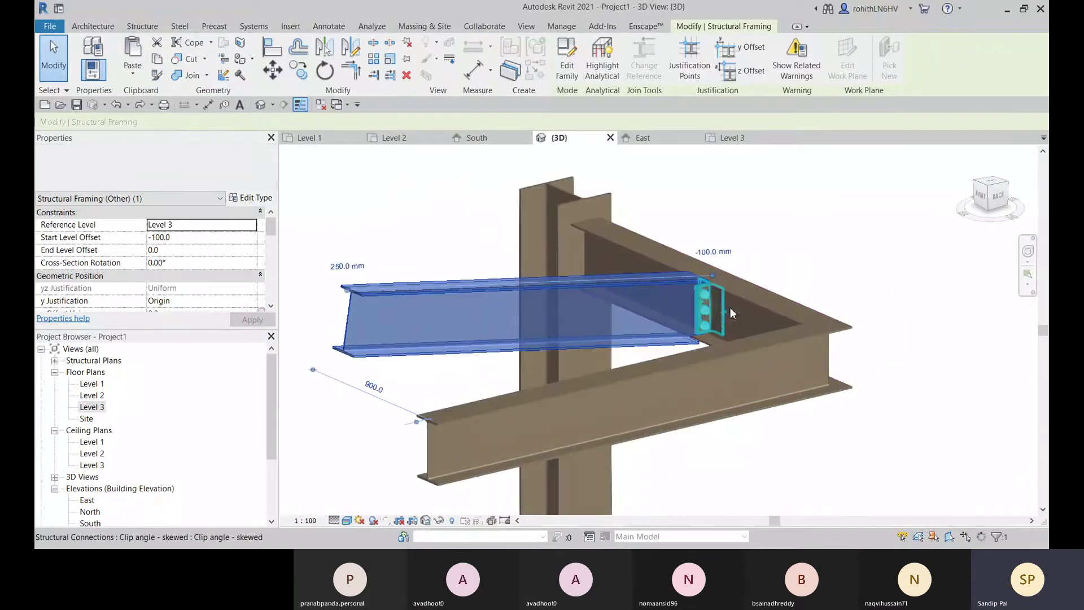
{"action": "scroll", "coordinate": [698, 318], "scroll_direction": "up", "scroll_amount": 5}
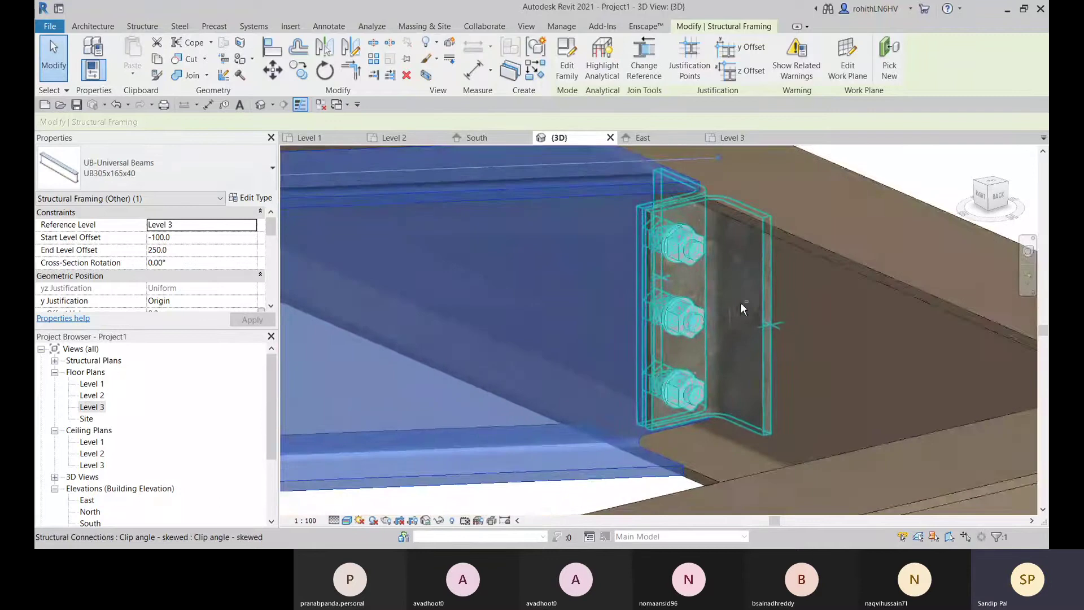
{"action": "middle_click_drag", "start_coordinate": [742, 294], "coordinate": [789, 264], "text": "shift"}
{"action": "middle_click_drag", "start_coordinate": [407, 209], "coordinate": [612, 268], "text": "shift"}
{"action": "scroll", "coordinate": [620, 277], "scroll_direction": "up", "scroll_amount": 5}
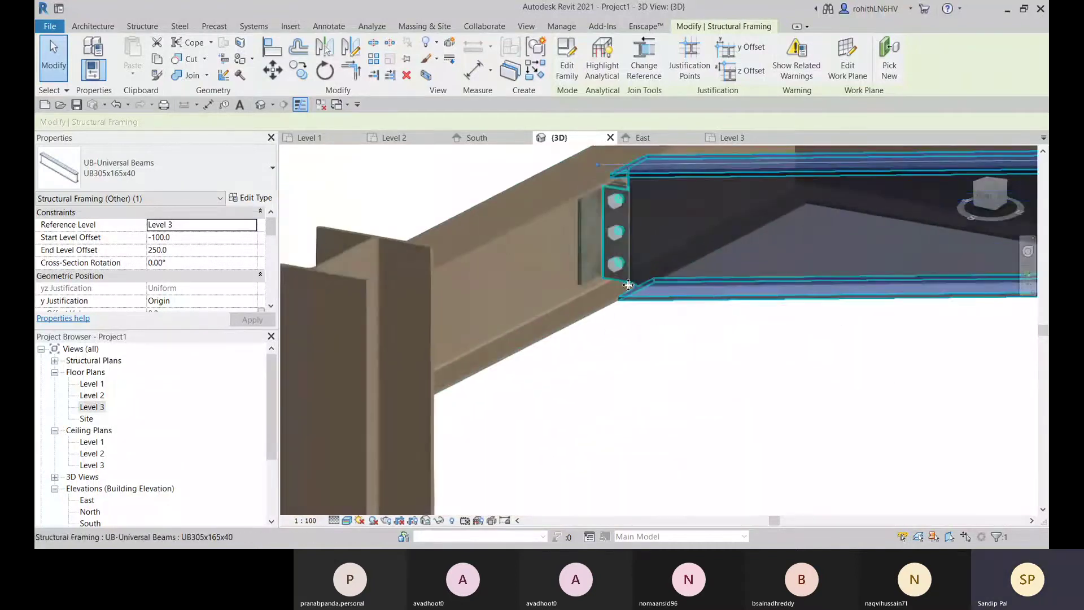
{"action": "middle_click_drag", "start_coordinate": [646, 308], "coordinate": [492, 237]}
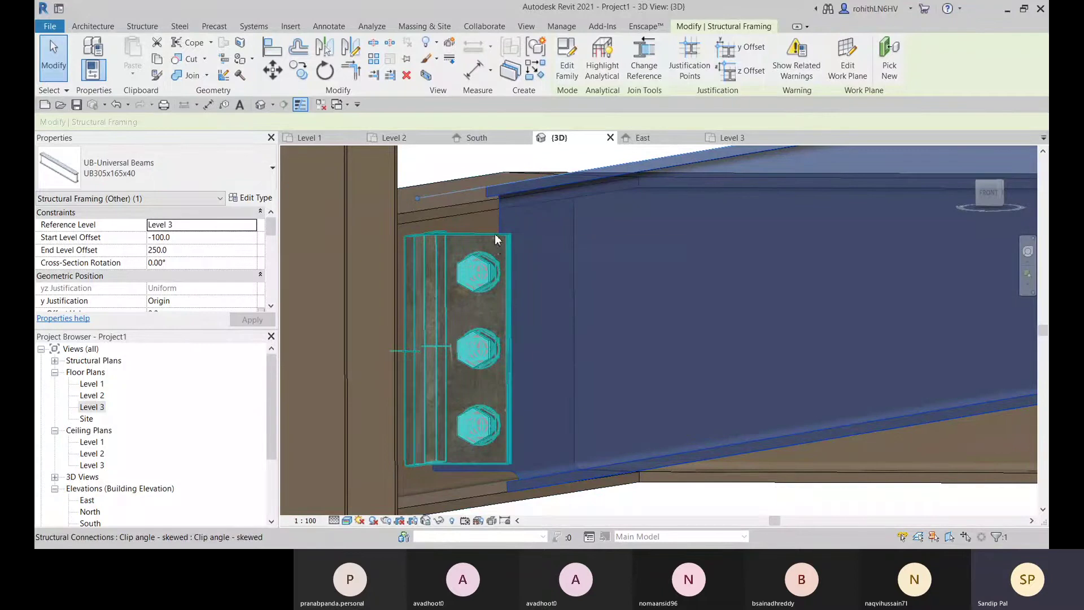
{"action": "scroll", "coordinate": [501, 277], "scroll_direction": "down", "scroll_amount": 2}
{"action": "middle_click_drag", "start_coordinate": [503, 310], "coordinate": [595, 414], "text": "shift"}
{"action": "scroll", "coordinate": [607, 386], "scroll_direction": "down", "scroll_amount": 3}
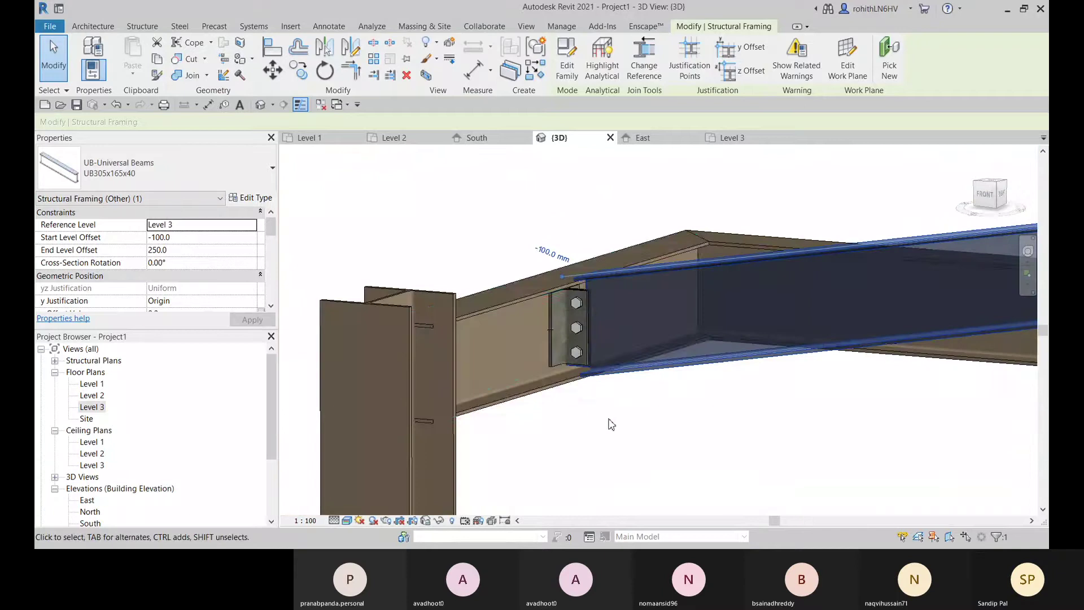
{"action": "left_click", "coordinate": [609, 422]}
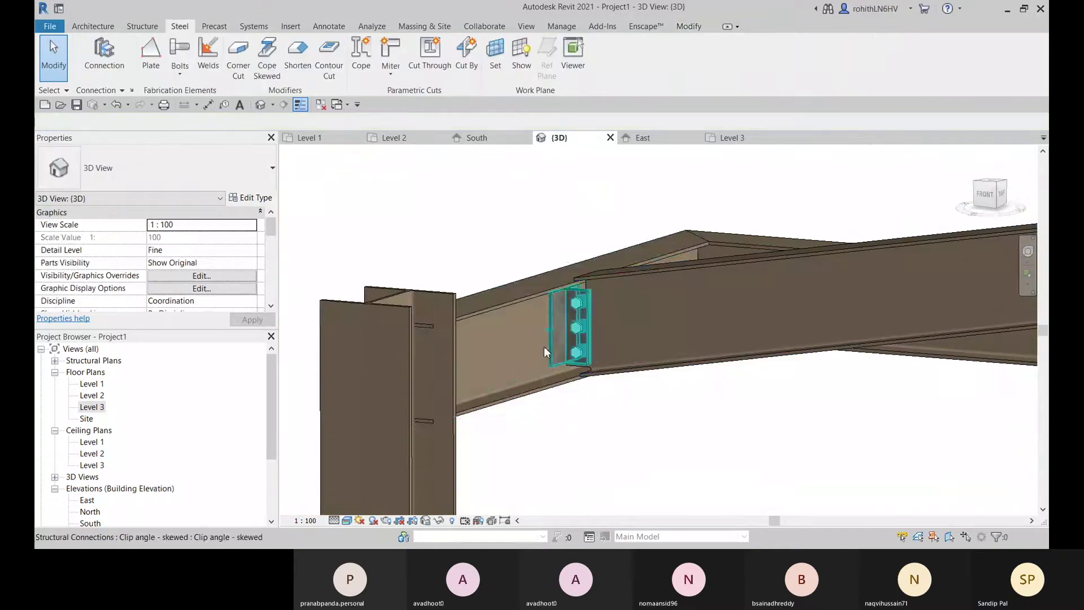
Review the skewed connection's clip angle settings in its detailed parameters, then close them and deselect the connection
{"action": "left_click", "coordinate": [578, 303]}
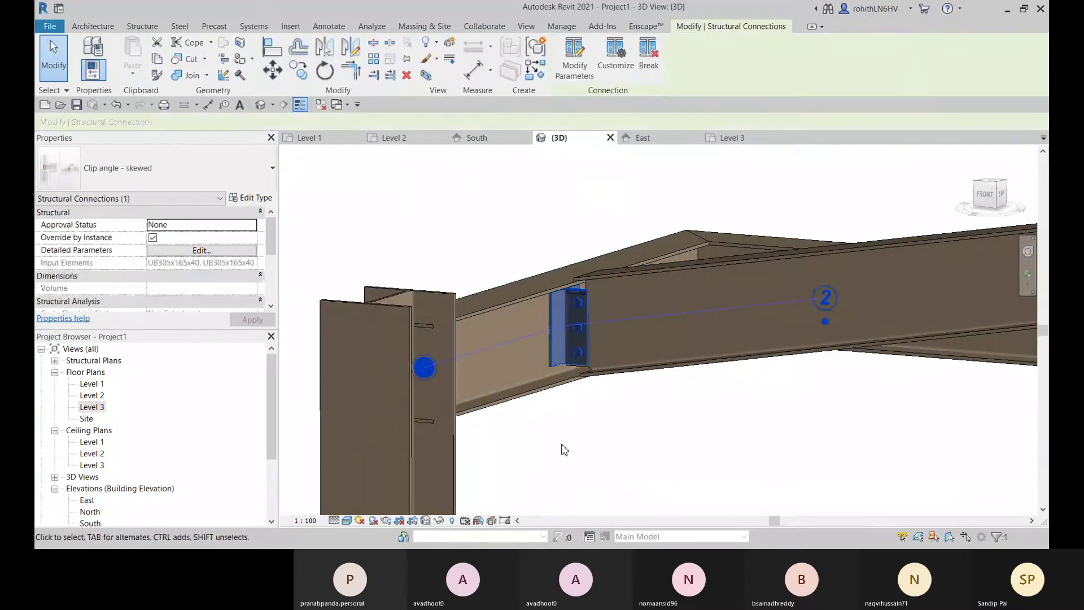
{"action": "left_click", "coordinate": [192, 252]}
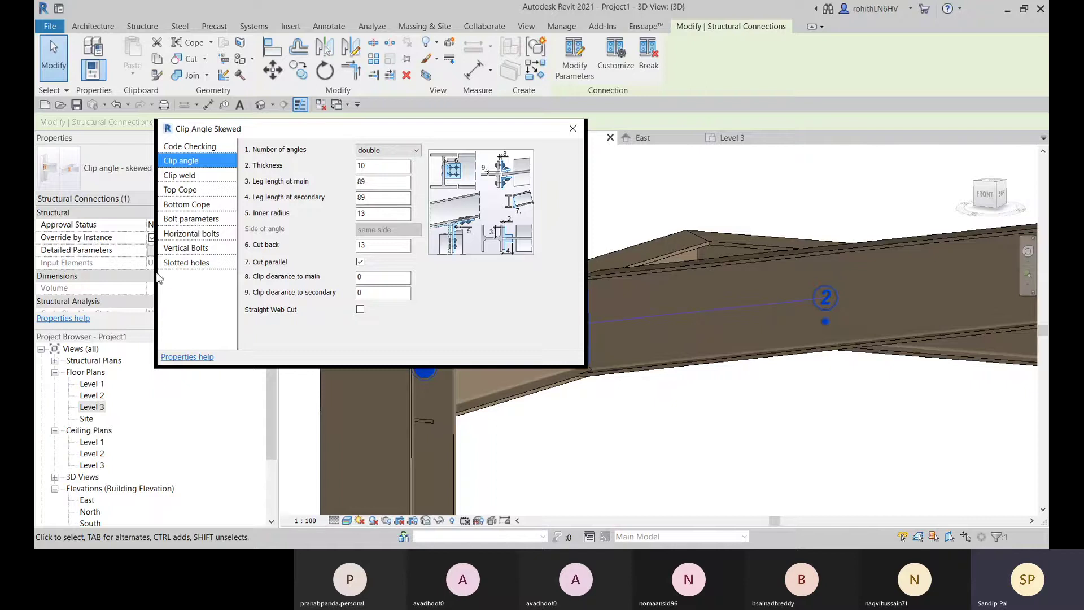
{"action": "left_click", "coordinate": [573, 128]}
{"action": "left_click", "coordinate": [622, 436]}
Examine the mitered corner between the main beam and the outer cross beam as a location for welds
{"action": "middle_click_drag", "start_coordinate": [622, 435], "coordinate": [474, 476], "text": "shift"}
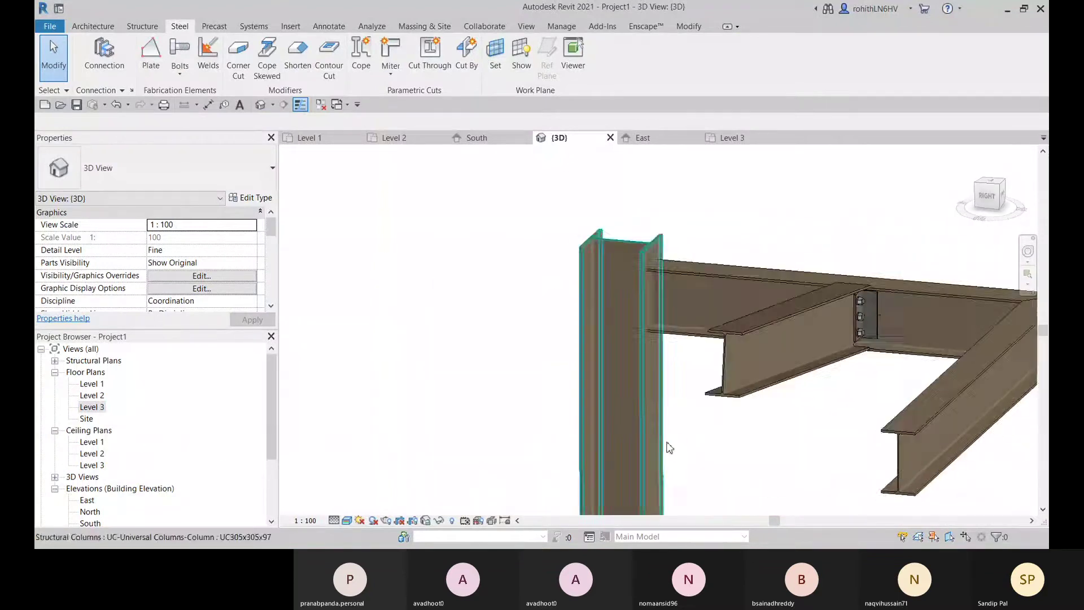
{"action": "middle_click_drag", "start_coordinate": [649, 447], "coordinate": [492, 382]}
{"action": "scroll", "coordinate": [512, 279], "scroll_direction": "up", "scroll_amount": 5}
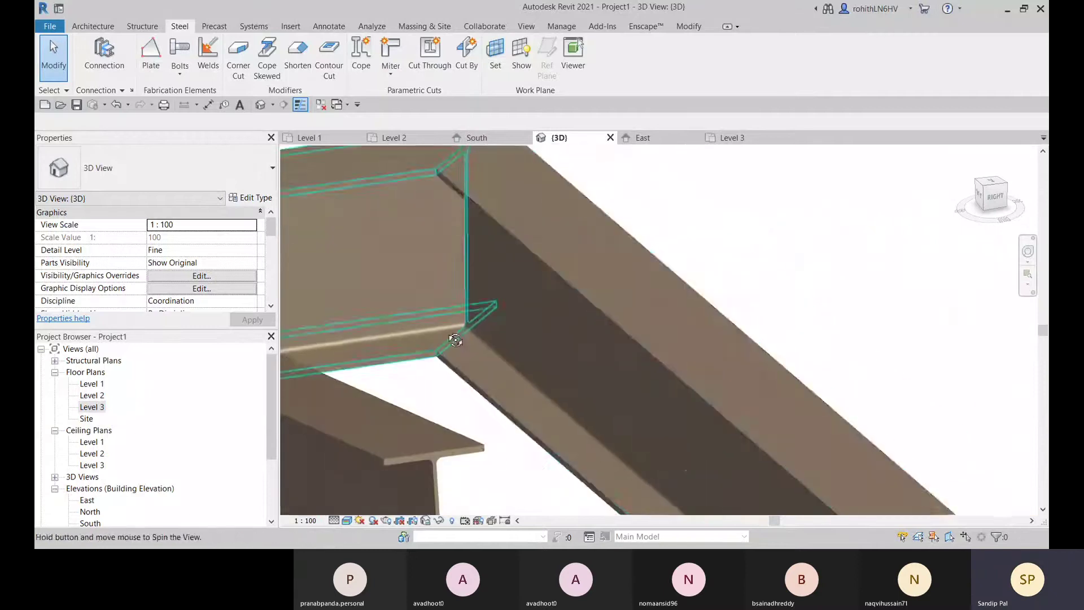
{"action": "middle_click_drag", "start_coordinate": [457, 339], "coordinate": [680, 467], "text": "shift"}
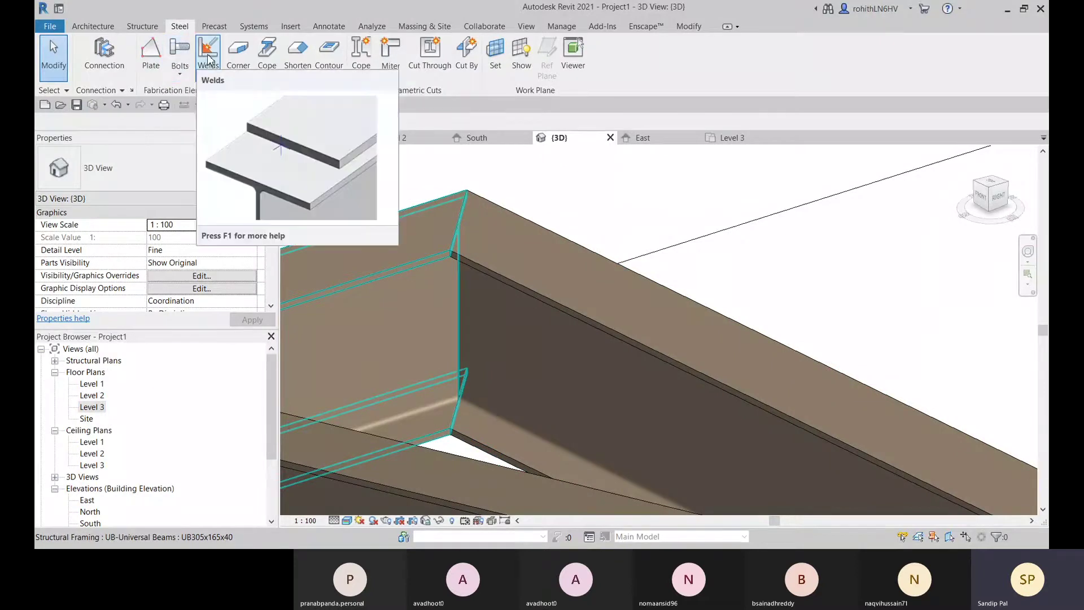
{"action": "scroll", "coordinate": [469, 226], "scroll_direction": "up", "scroll_amount": 4}
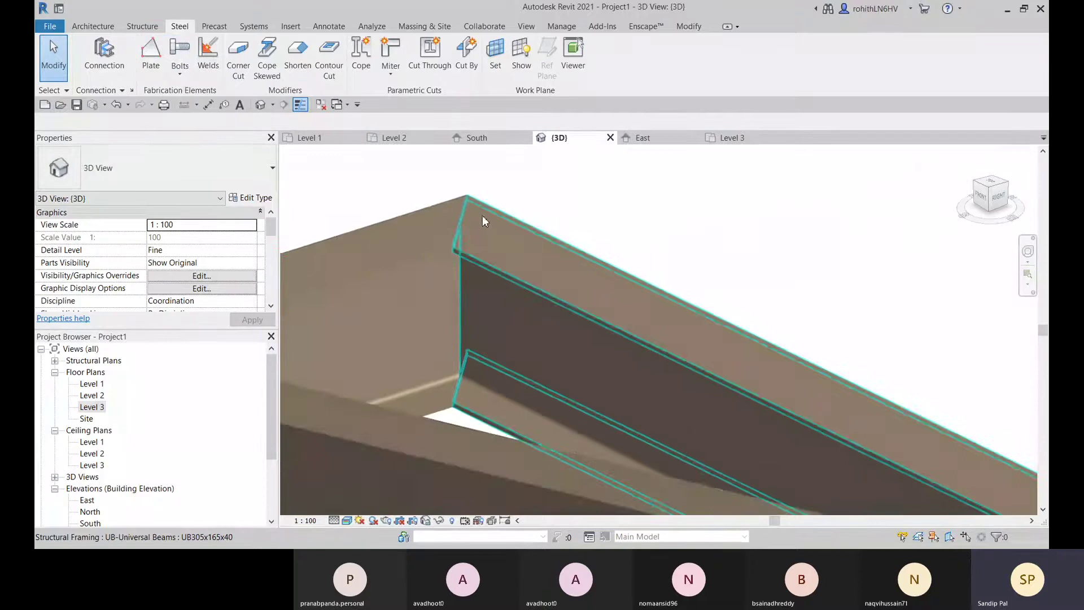
{"action": "scroll", "coordinate": [458, 206], "scroll_direction": "up", "scroll_amount": 5}
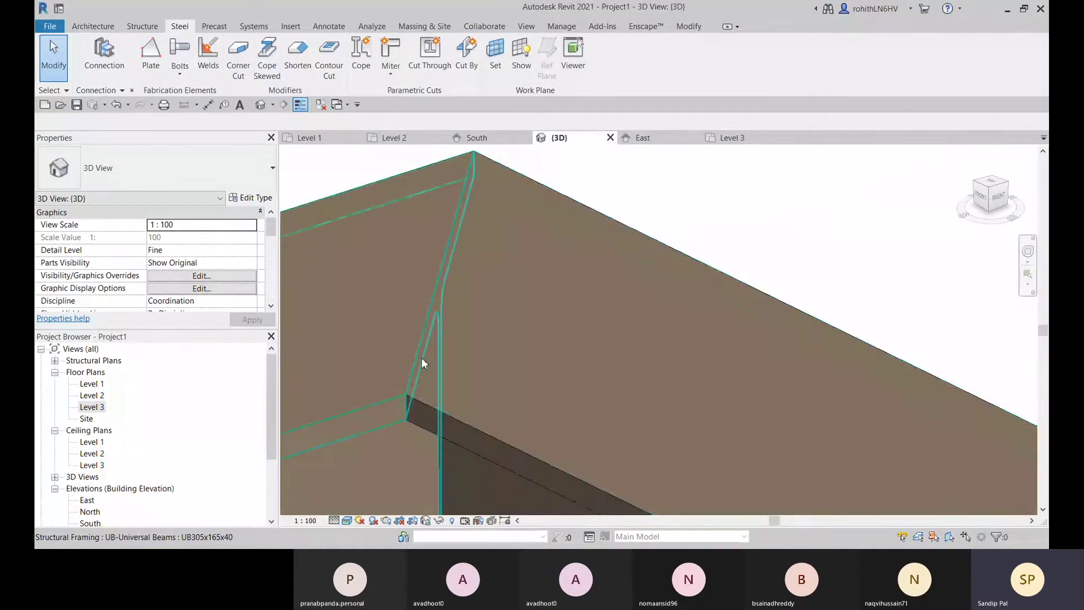
{"action": "middle_click_drag", "start_coordinate": [501, 237], "coordinate": [630, 286]}
{"action": "scroll", "coordinate": [614, 218], "scroll_direction": "down", "scroll_amount": 4}
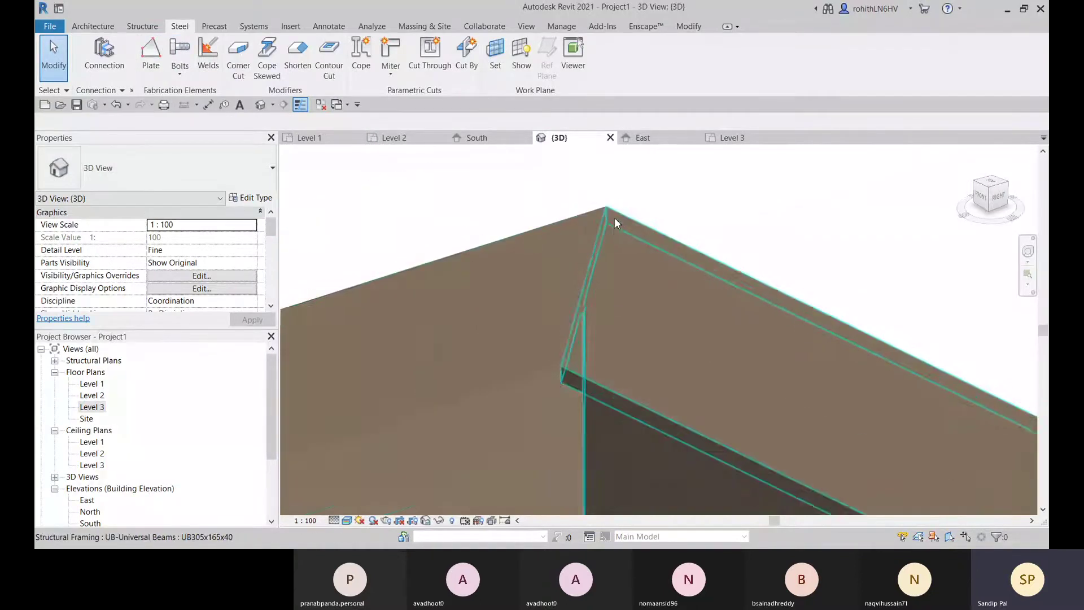
{"action": "scroll", "coordinate": [629, 218], "scroll_direction": "down", "scroll_amount": 3}
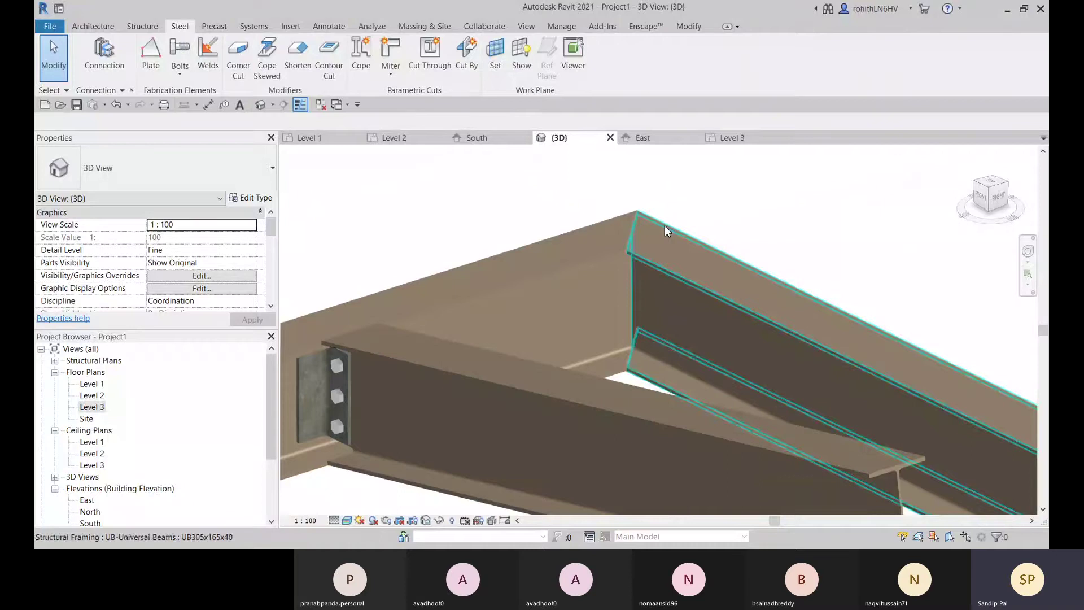
Select the miter between the main beam and the outer cross beam and open its detailed parameters
{"action": "scroll", "coordinate": [666, 225], "scroll_direction": "down", "scroll_amount": 2}
{"action": "left_click", "coordinate": [657, 198]}
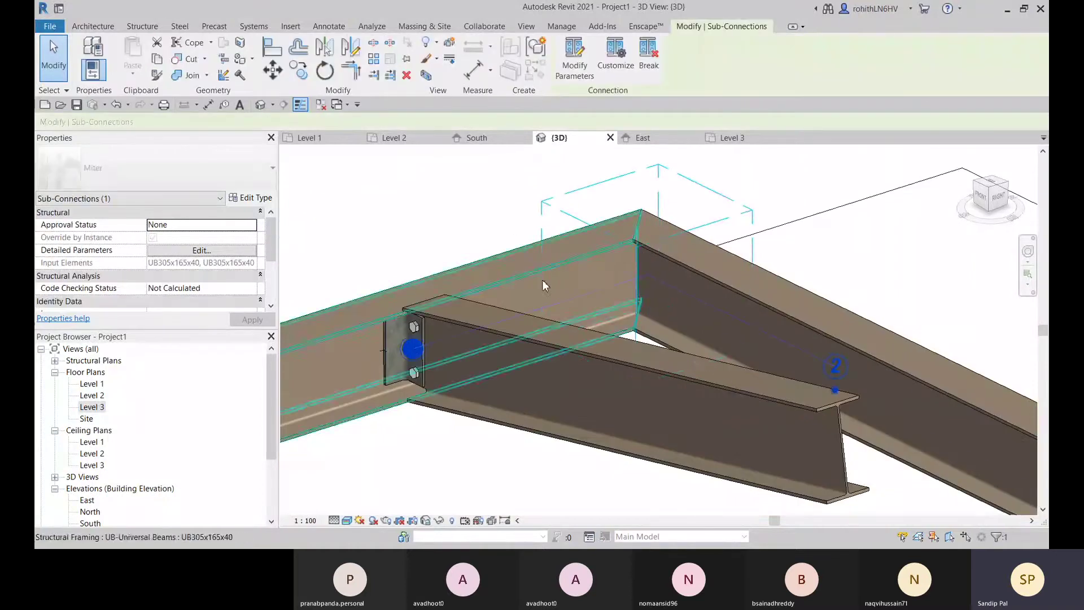
{"action": "middle_click_drag", "start_coordinate": [633, 247], "coordinate": [625, 257]}
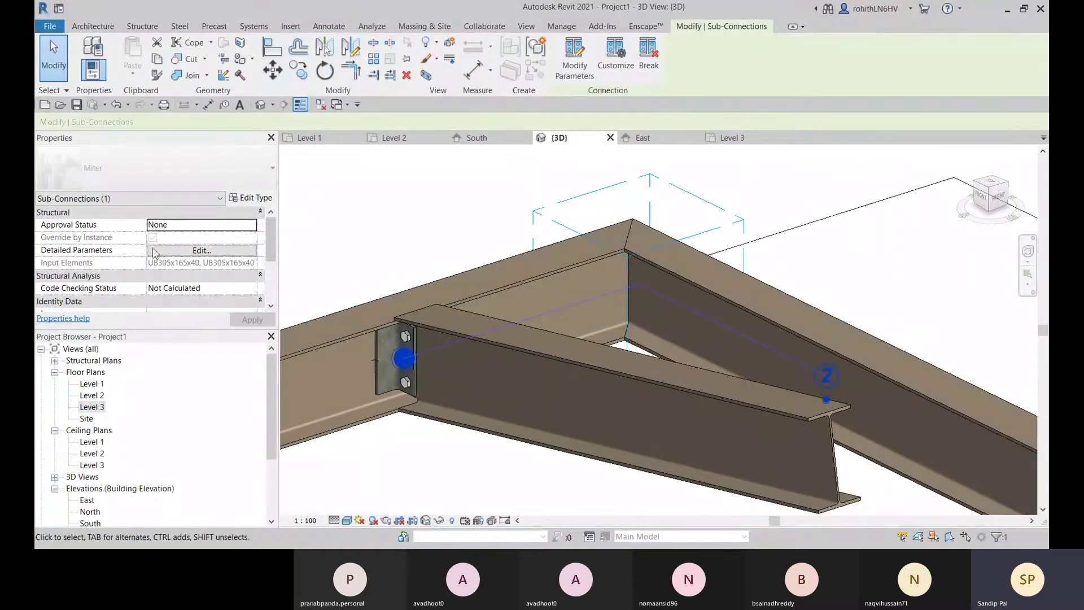
{"action": "left_click", "coordinate": [213, 254]}
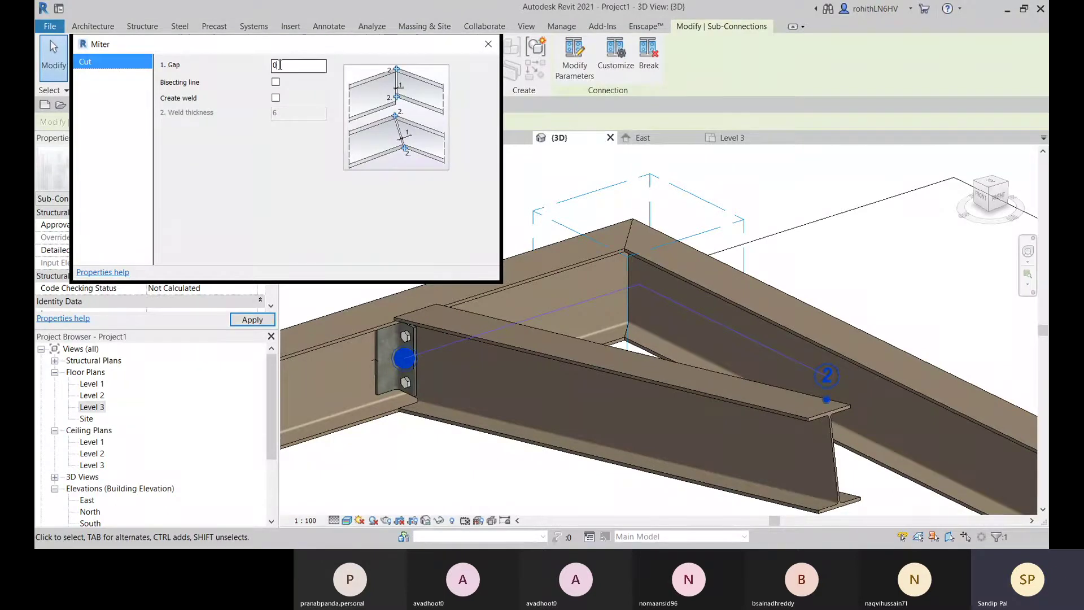
{"action": "double_click", "coordinate": [279, 65]}
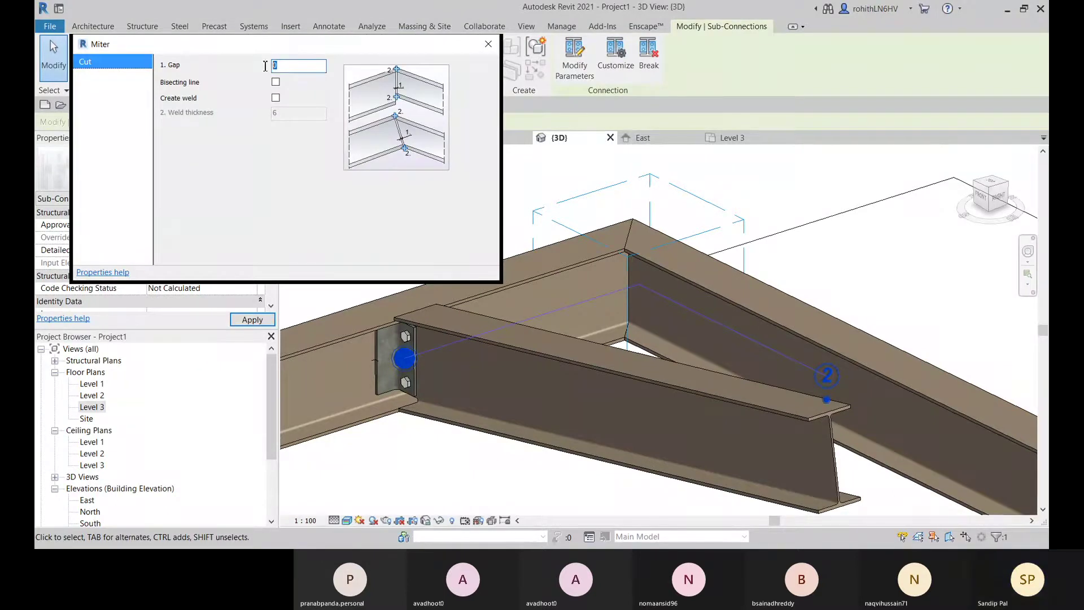
{"action": "left_click", "coordinate": [275, 97]}
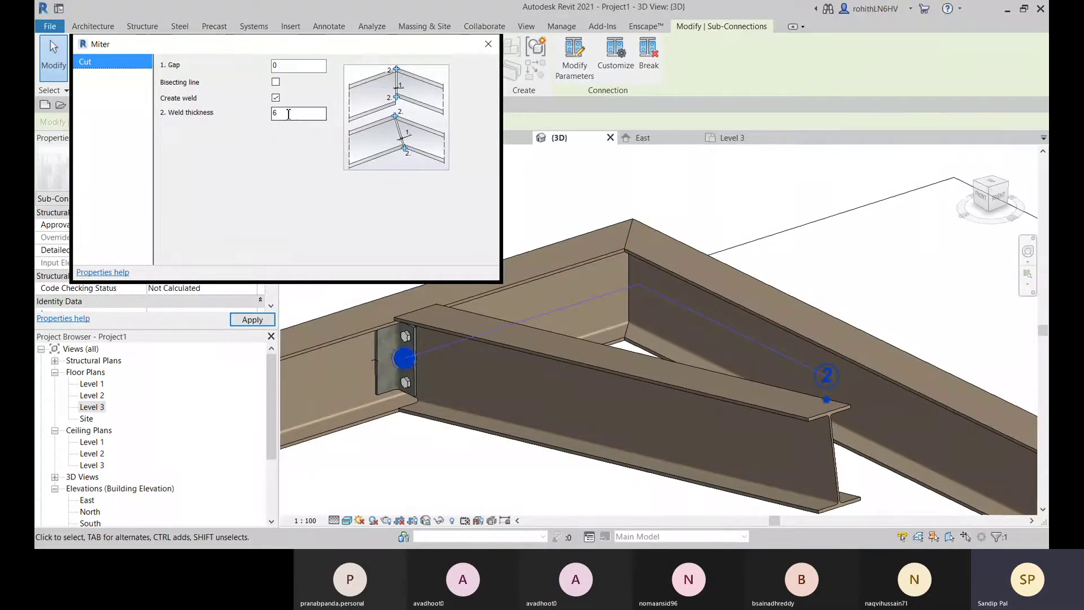
{"action": "left_click", "coordinate": [292, 64]}
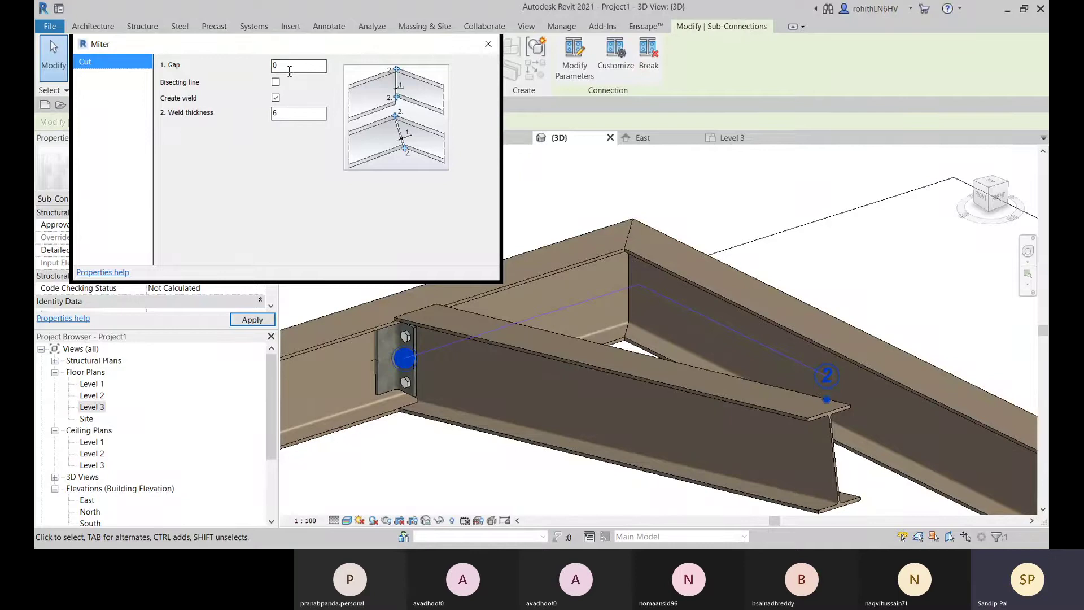
{"action": "left_click", "coordinate": [288, 113]}
{"action": "left_click", "coordinate": [281, 67]}
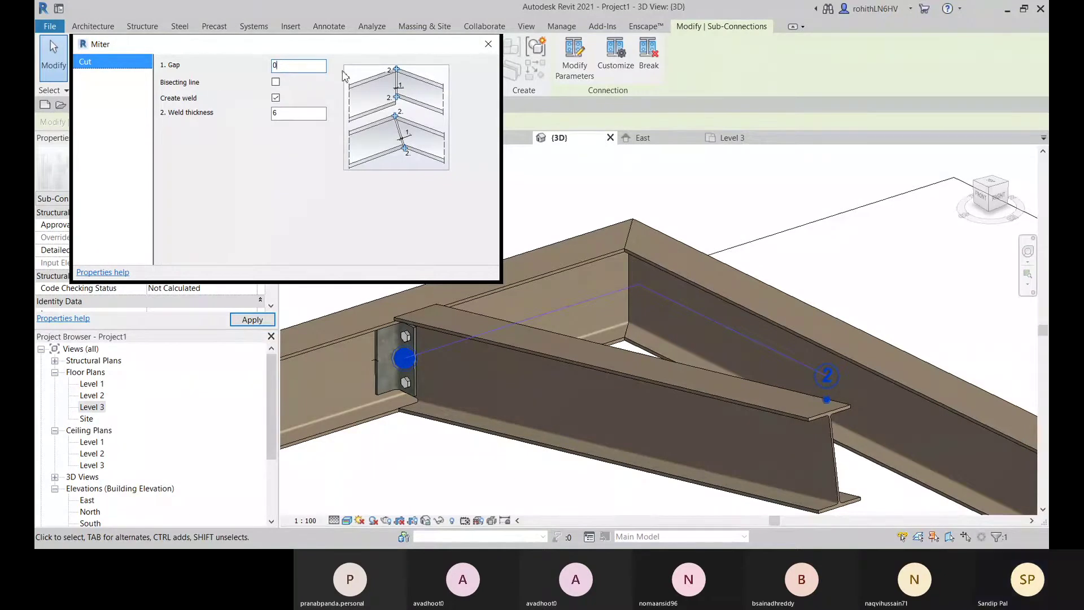
{"action": "left_click", "coordinate": [275, 97]}
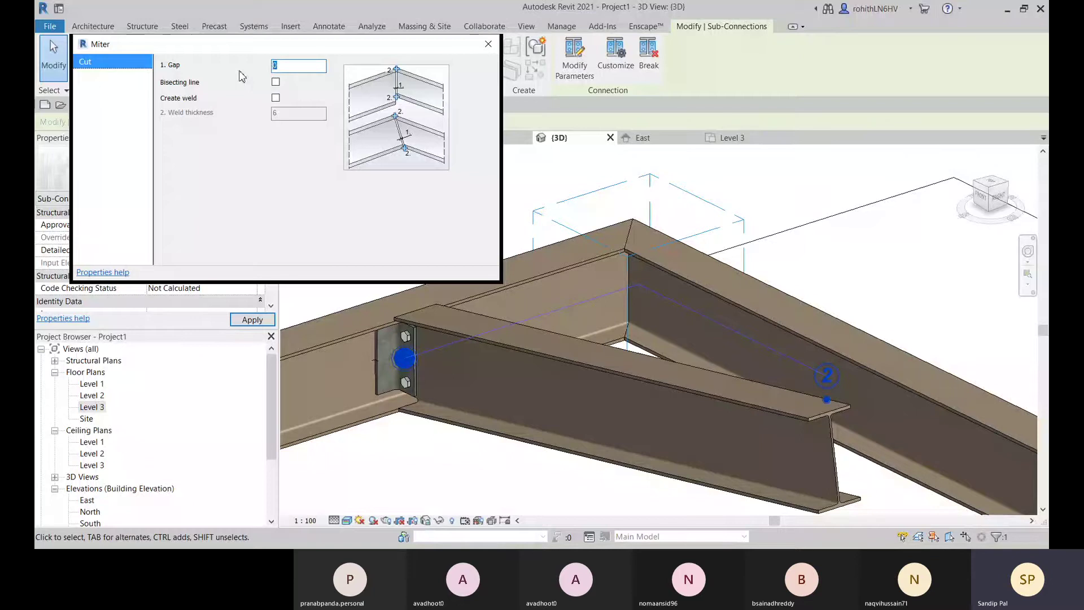
Set the miter's gap to 2 and close its parameters
{"action": "type", "text": "2"}
{"action": "left_click", "coordinate": [489, 43]}
Examine the gap at the mitered corner from several sides in the 3D view, then deselect the miter
{"action": "scroll", "coordinate": [592, 270], "scroll_direction": "up", "scroll_amount": 6}
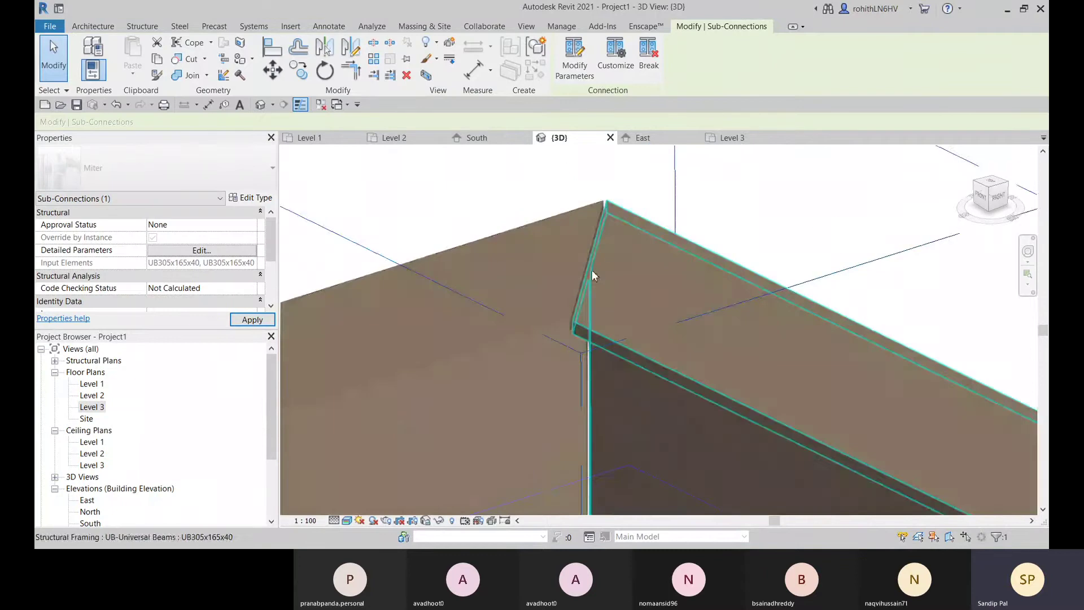
{"action": "middle_click_drag", "start_coordinate": [553, 319], "coordinate": [512, 279], "text": "shift"}
{"action": "scroll", "coordinate": [531, 305], "scroll_direction": "down", "scroll_amount": 2}
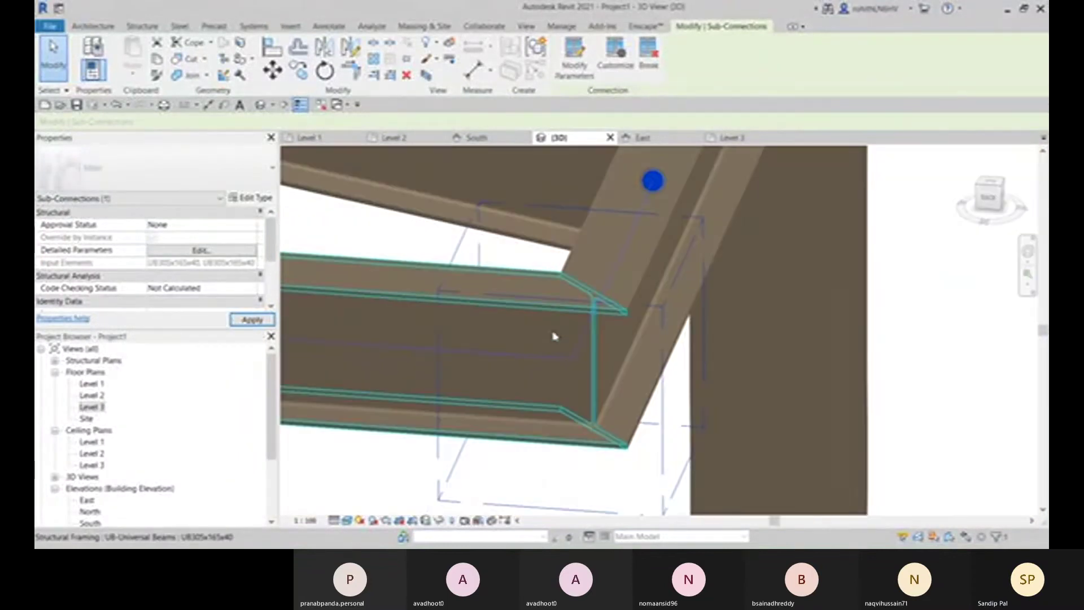
{"action": "scroll", "coordinate": [553, 337], "scroll_direction": "down", "scroll_amount": 2}
{"action": "middle_click_drag", "start_coordinate": [642, 355], "coordinate": [859, 371], "text": "shift"}
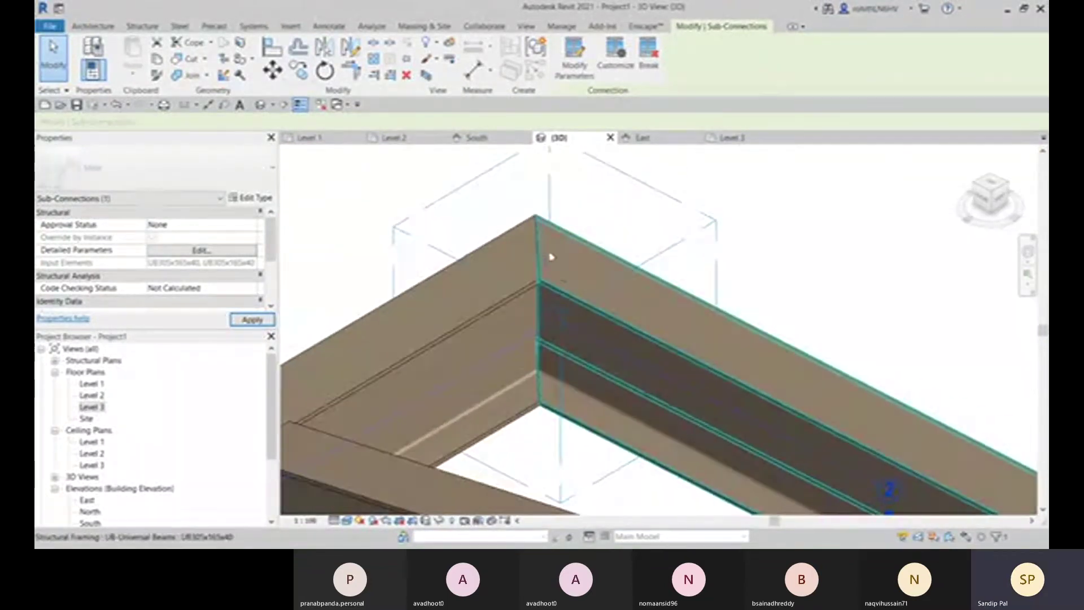
{"action": "middle_click_drag", "start_coordinate": [552, 257], "coordinate": [436, 255], "text": "shift"}
{"action": "scroll", "coordinate": [536, 234], "scroll_direction": "up", "scroll_amount": 2}
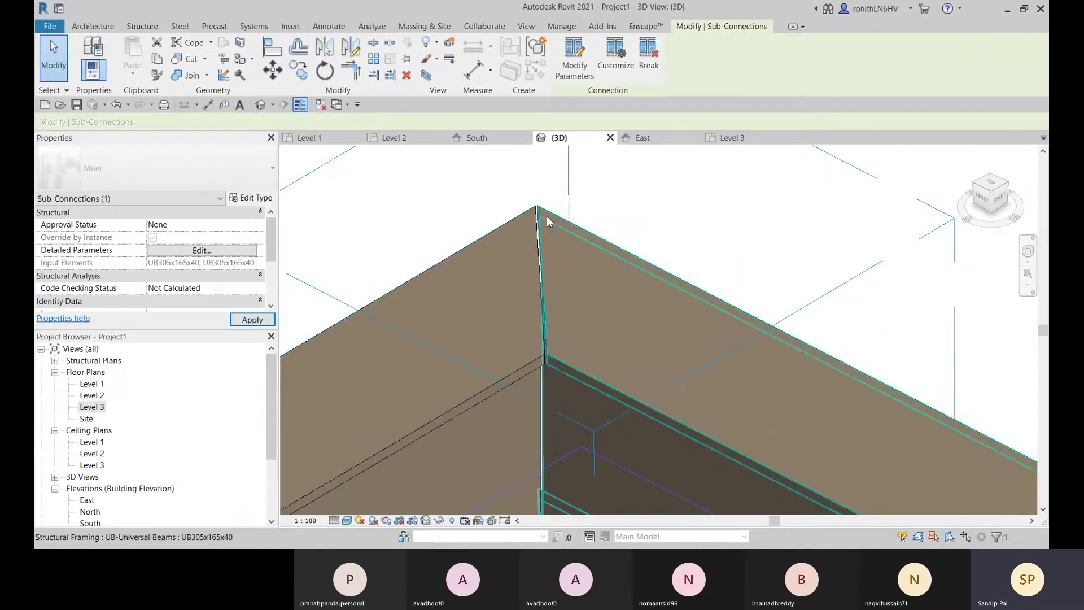
{"action": "left_click", "coordinate": [653, 203]}
{"action": "scroll", "coordinate": [511, 249], "scroll_direction": "down", "scroll_amount": 4}
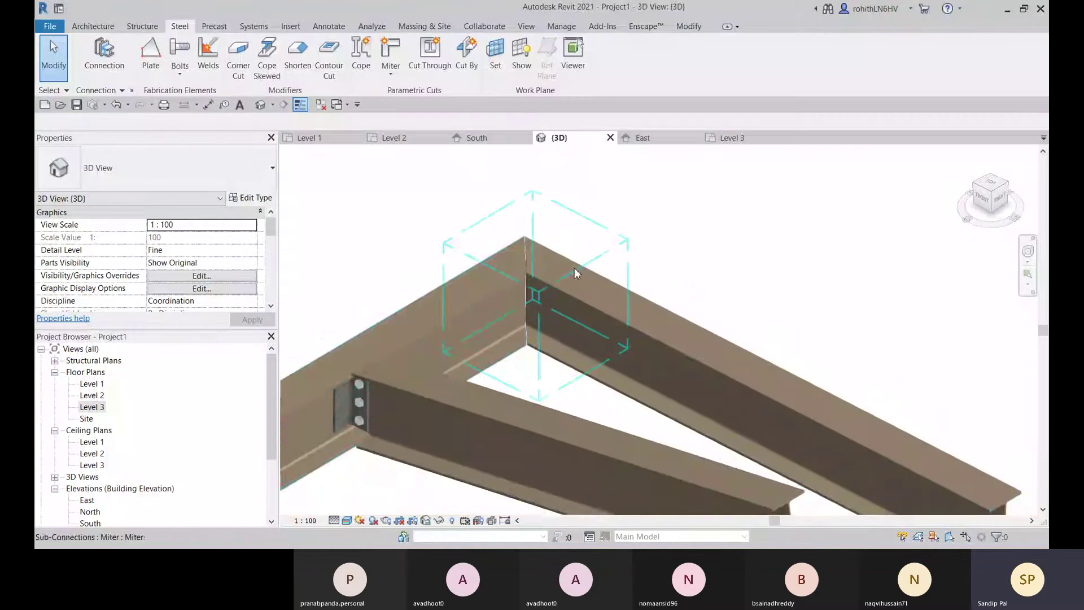
{"action": "middle_click_drag", "start_coordinate": [577, 266], "coordinate": [699, 245]}
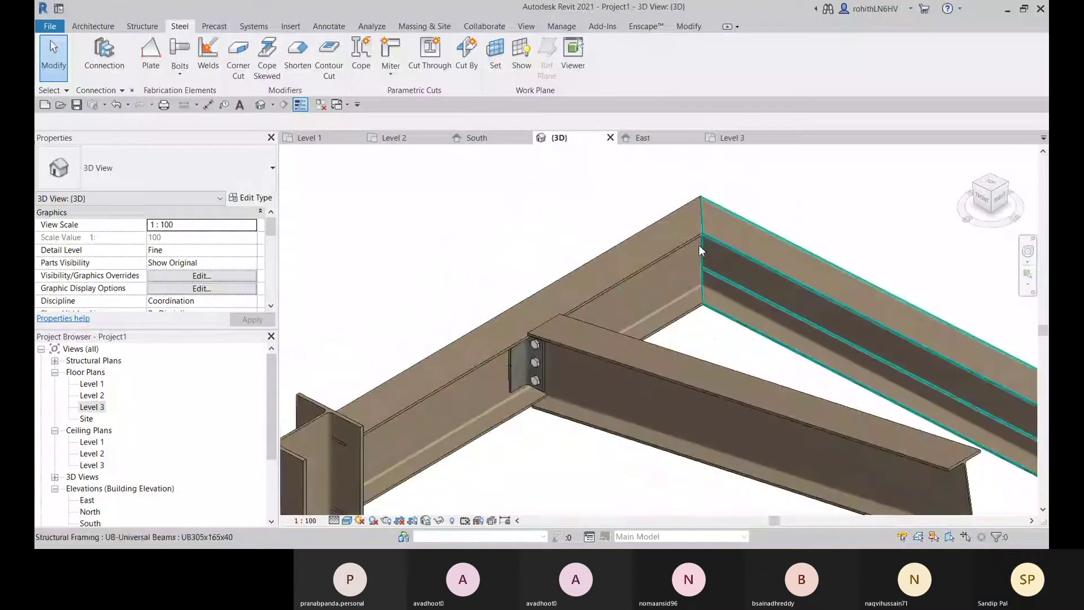
In the Level 3 floor plan, set the view range's top offset to 3000 and its cut plane offset to 2500
{"action": "key", "text": "ctrl+Tab"}
{"action": "scroll", "coordinate": [678, 314], "scroll_direction": "down", "scroll_amount": 5}
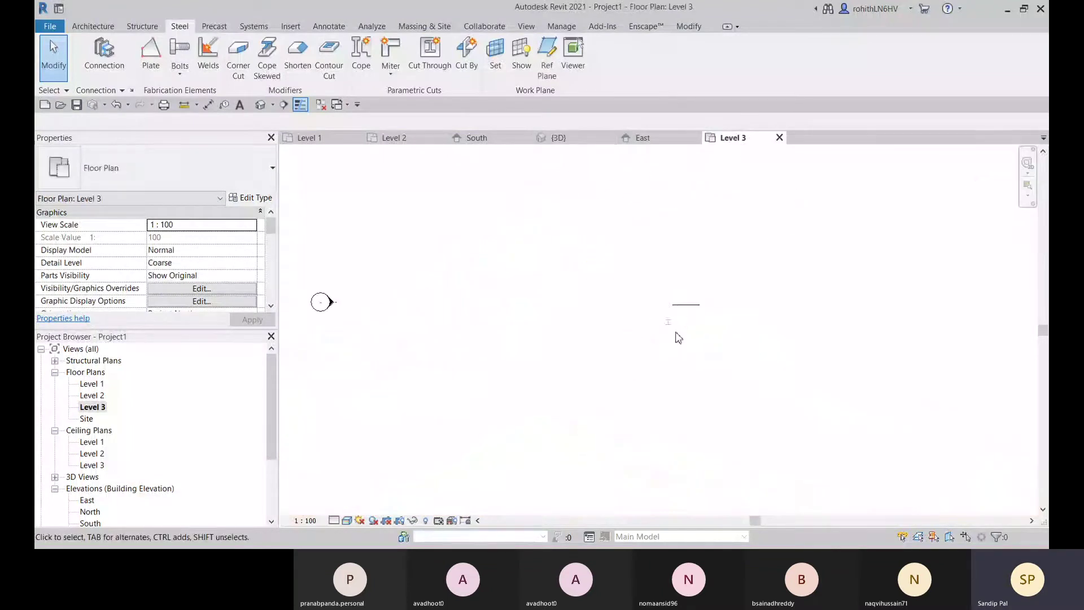
{"action": "middle_click_drag", "start_coordinate": [708, 338], "coordinate": [557, 361]}
{"action": "scroll", "coordinate": [491, 324], "scroll_direction": "up", "scroll_amount": 5}
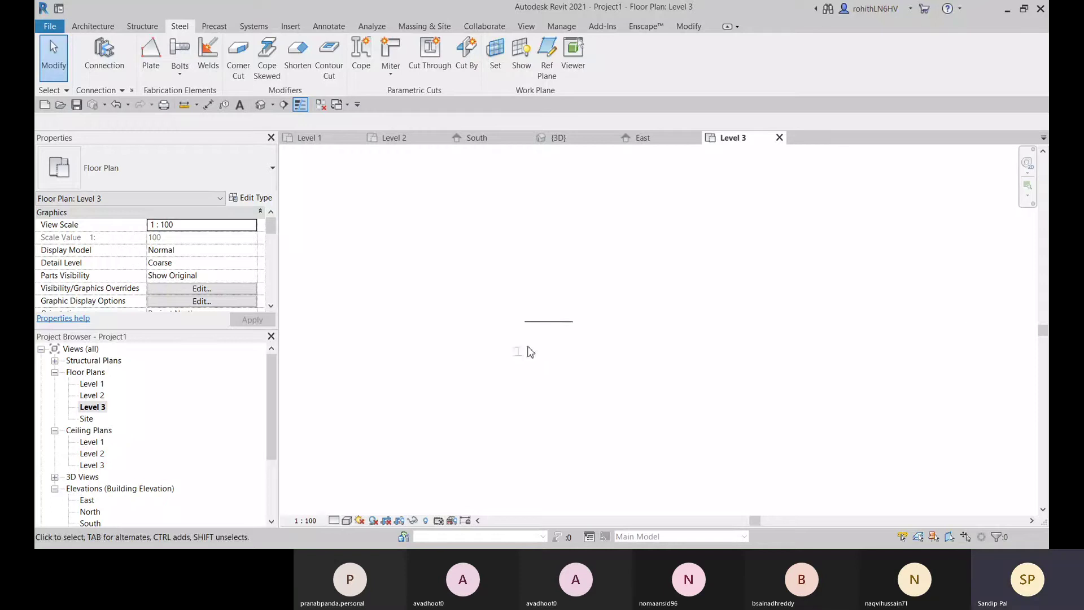
{"action": "scroll", "coordinate": [149, 281], "scroll_direction": "down", "scroll_amount": 2}
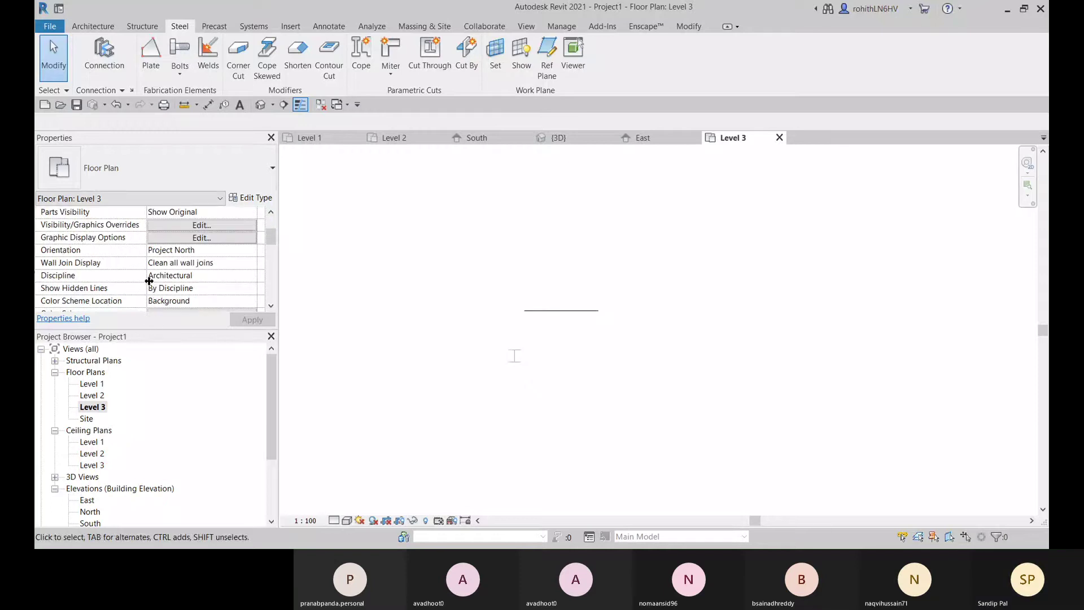
{"action": "scroll", "coordinate": [108, 266], "scroll_direction": "down", "scroll_amount": 6}
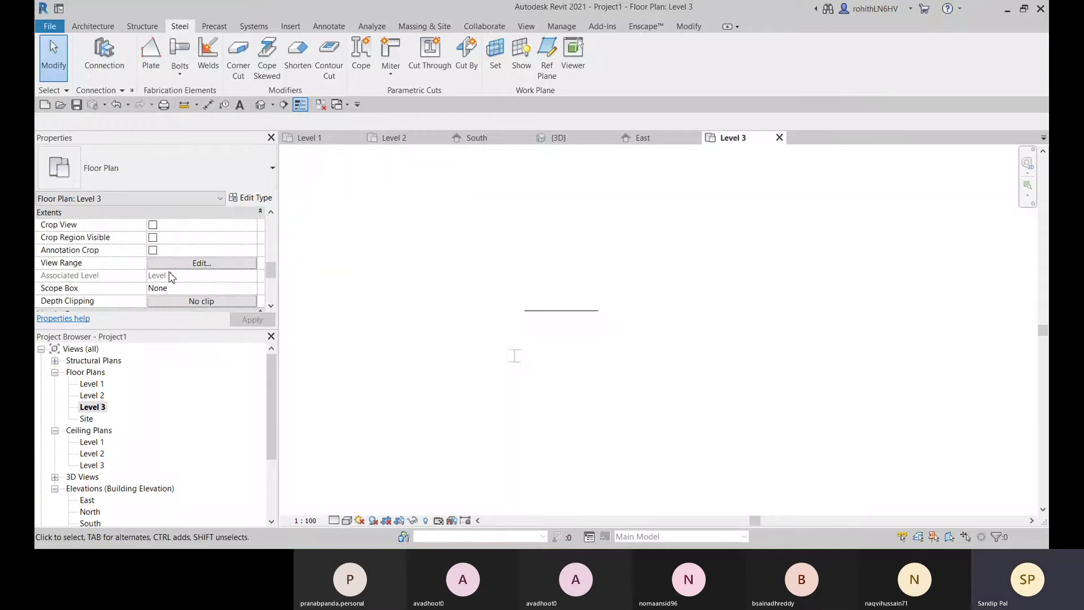
{"action": "left_click", "coordinate": [175, 263]}
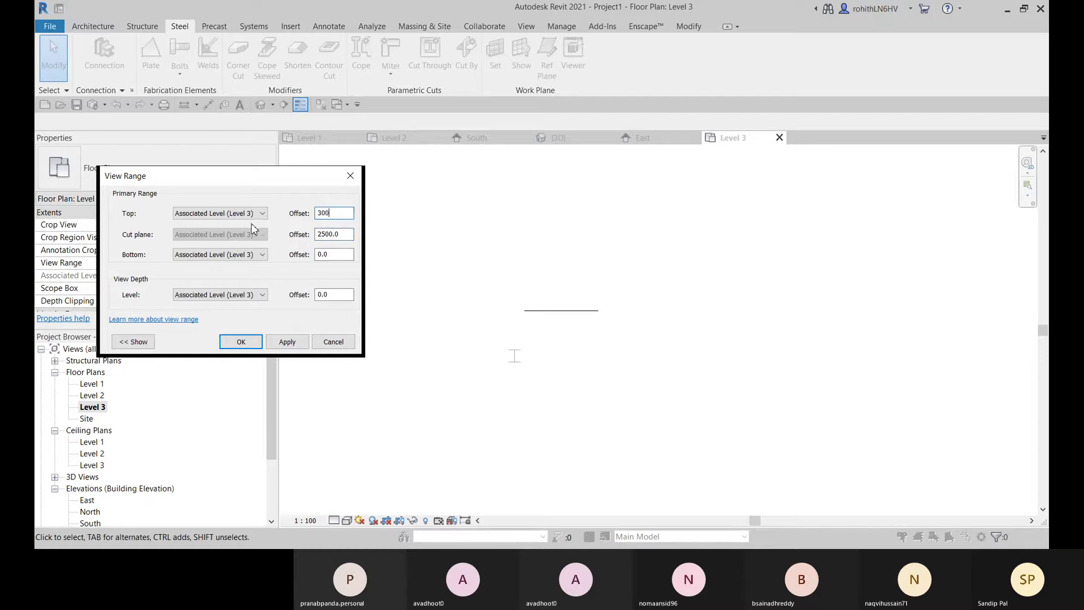
{"action": "type", "text": "0"}
{"action": "left_click", "coordinate": [295, 343]}
{"action": "left_click", "coordinate": [240, 341]}
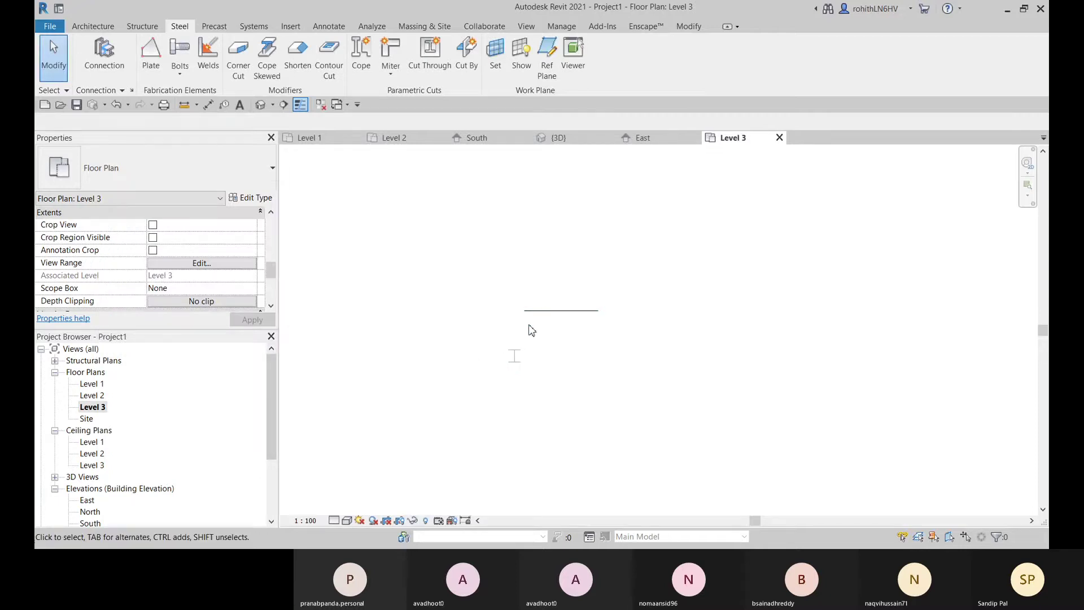
Set the Level 3 floor plan's detail level to Fine
{"action": "scroll", "coordinate": [538, 315], "scroll_direction": "up", "scroll_amount": 2}
{"action": "left_click", "coordinate": [334, 520]}
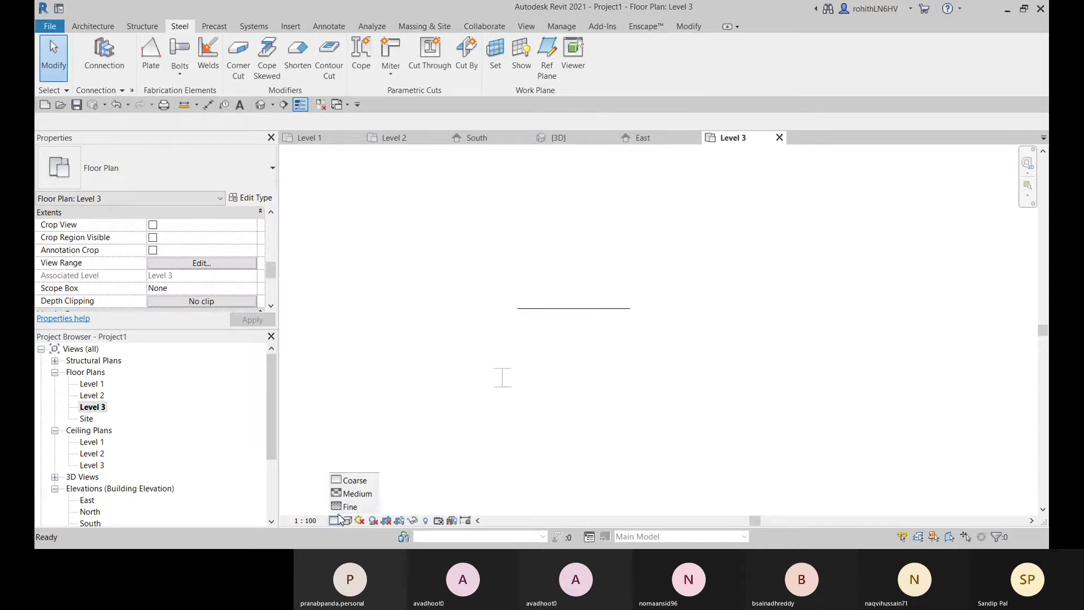
{"action": "left_click", "coordinate": [348, 507]}
{"action": "scroll", "coordinate": [504, 316], "scroll_direction": "up", "scroll_amount": 1}
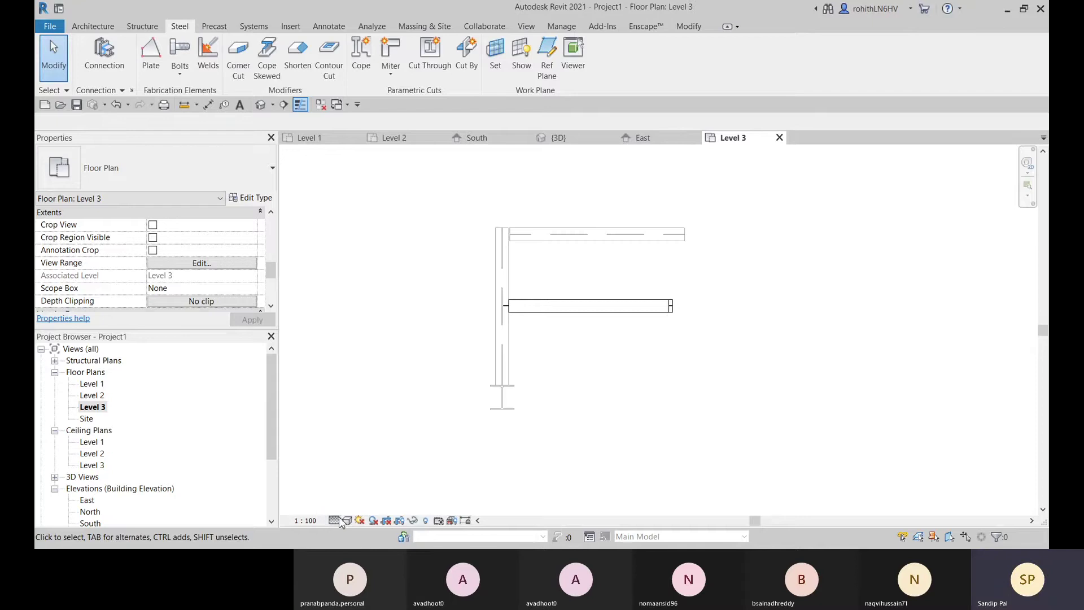
Inspect how the mitered corner is represented in the Level 3 plan, checking it against the miter selected in the 3D view
{"action": "scroll", "coordinate": [511, 237], "scroll_direction": "up", "scroll_amount": 4}
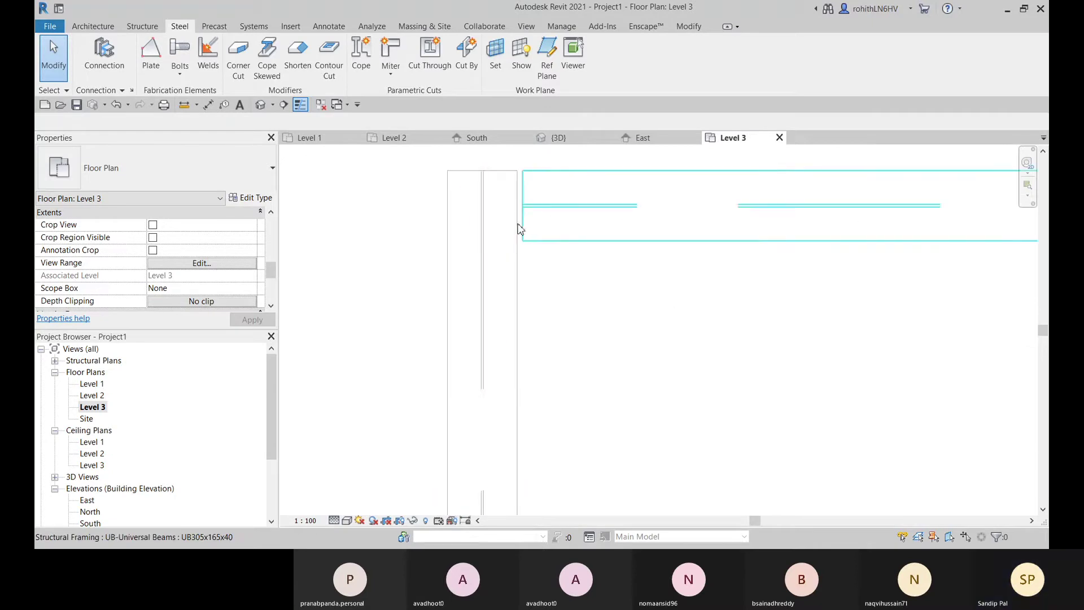
{"action": "scroll", "coordinate": [518, 229], "scroll_direction": "down", "scroll_amount": 5}
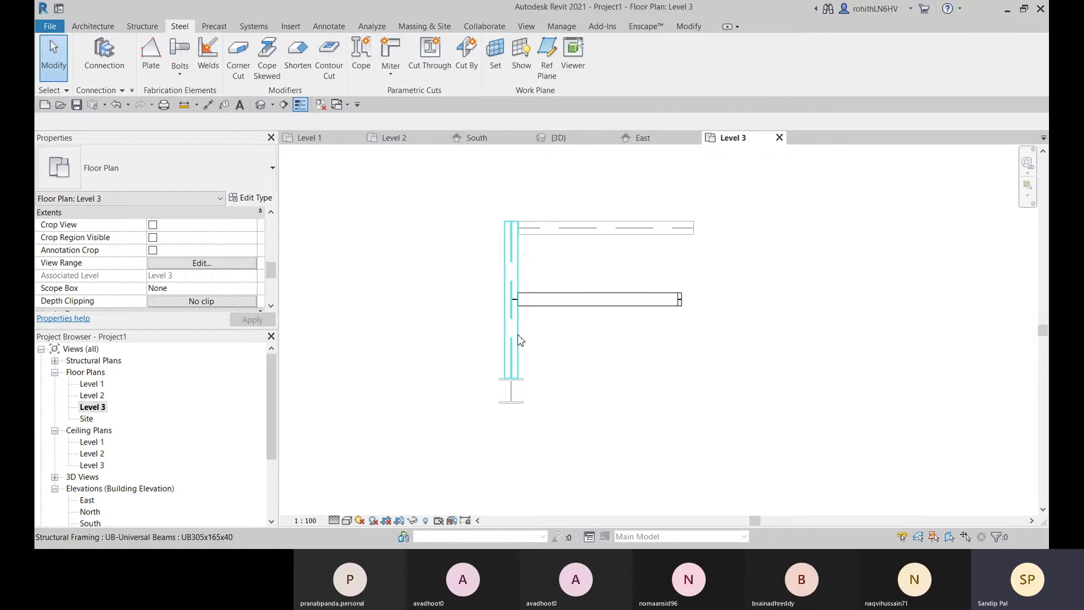
{"action": "scroll", "coordinate": [516, 223], "scroll_direction": "up", "scroll_amount": 3}
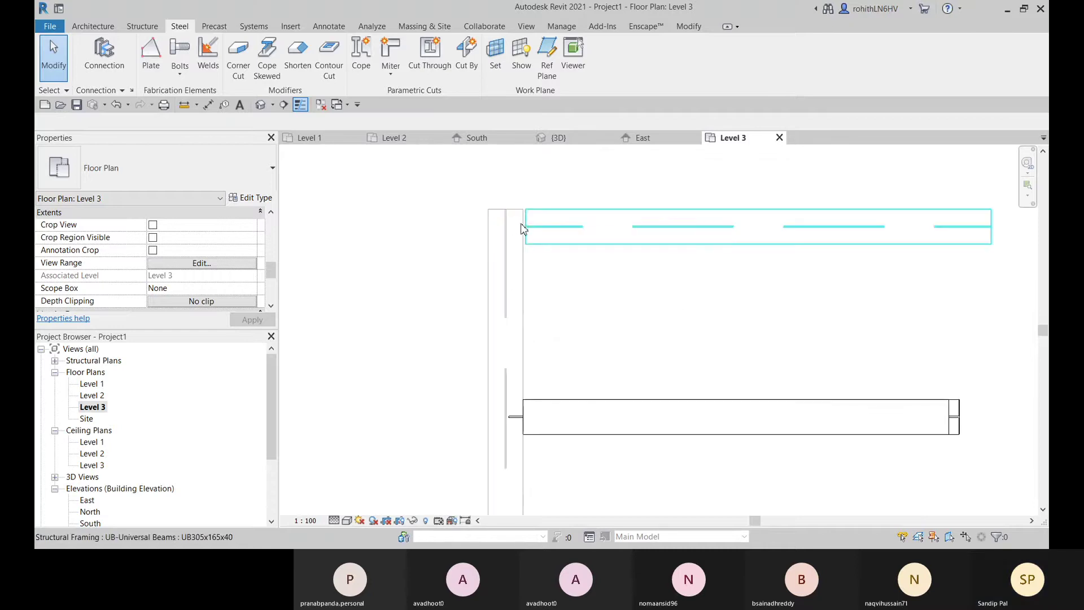
{"action": "scroll", "coordinate": [523, 215], "scroll_direction": "up", "scroll_amount": 1}
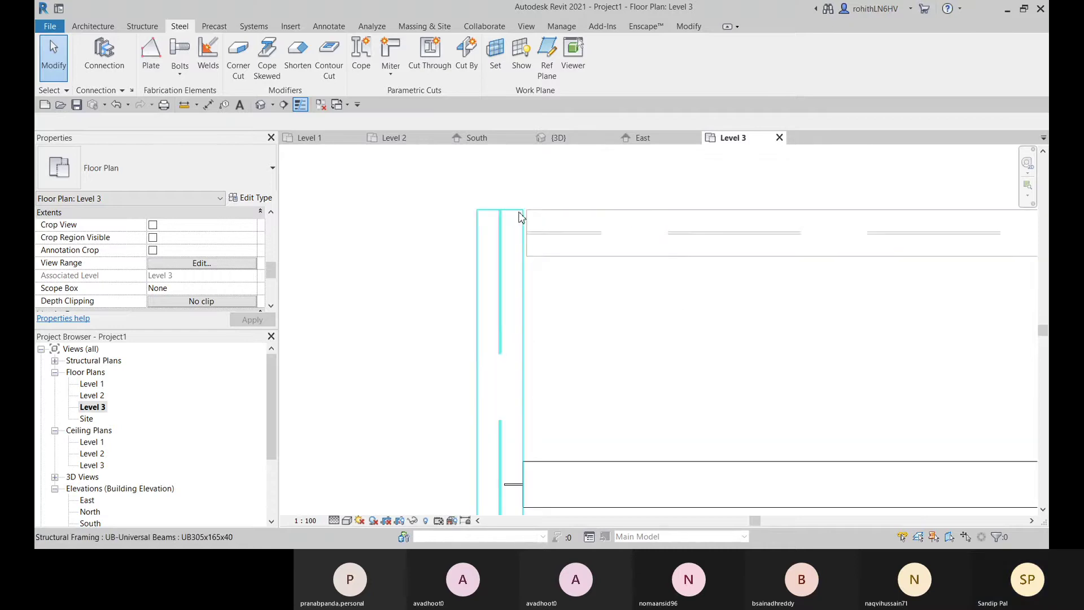
{"action": "left_click", "coordinate": [519, 218]}
{"action": "left_click", "coordinate": [436, 214]}
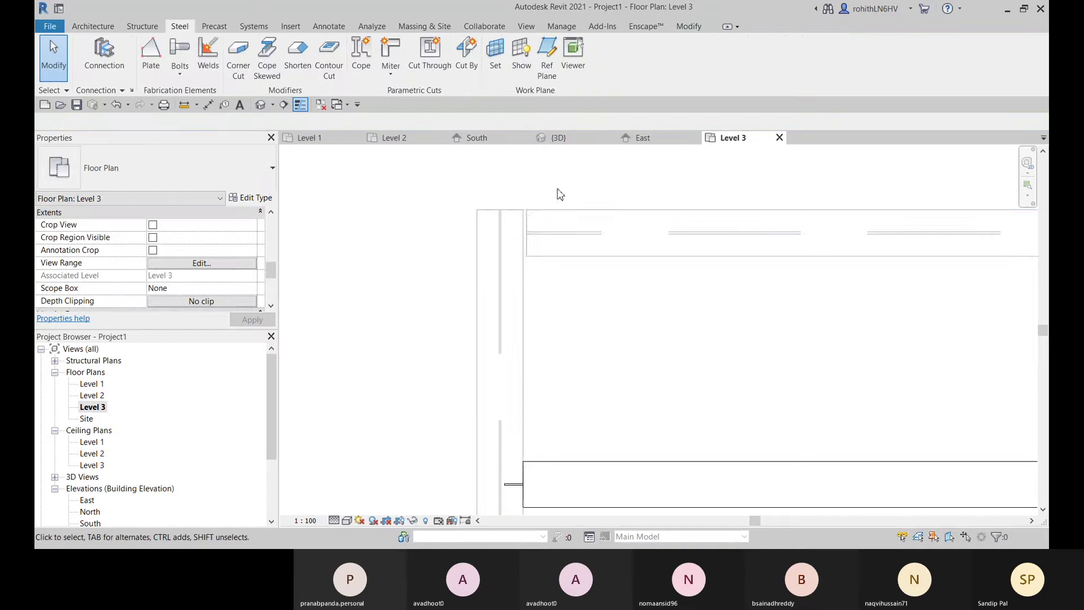
{"action": "left_click", "coordinate": [579, 139]}
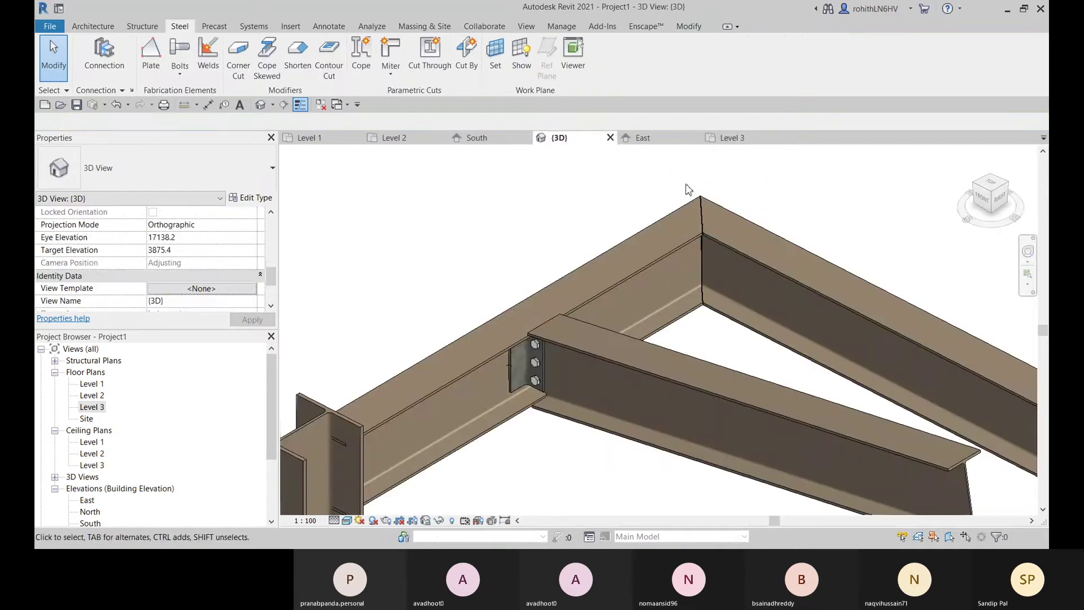
{"action": "left_click", "coordinate": [716, 192]}
{"action": "left_click", "coordinate": [733, 138]}
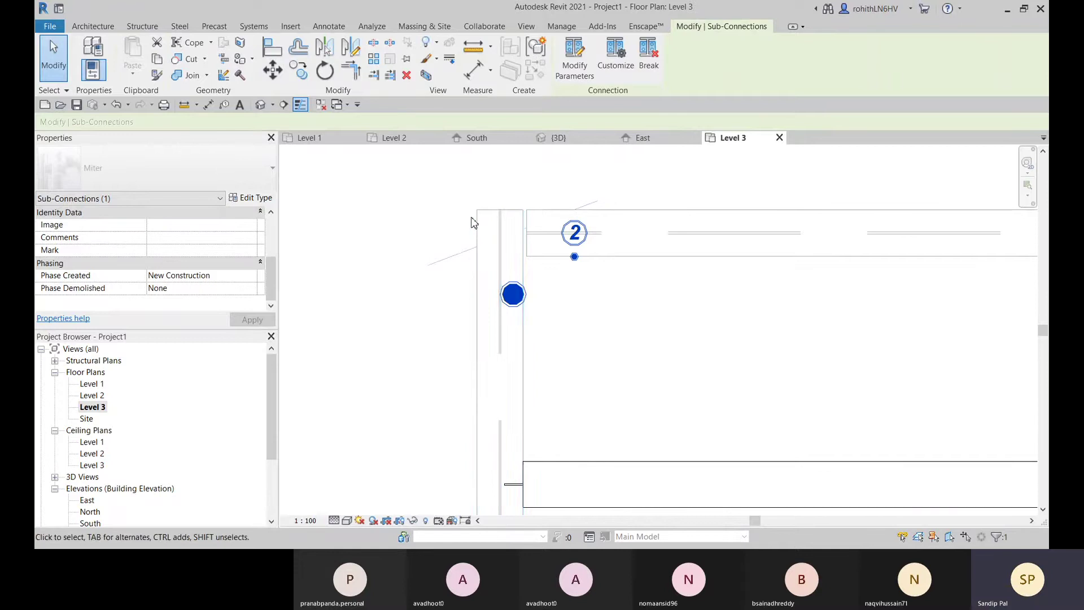
{"action": "left_click", "coordinate": [439, 184]}
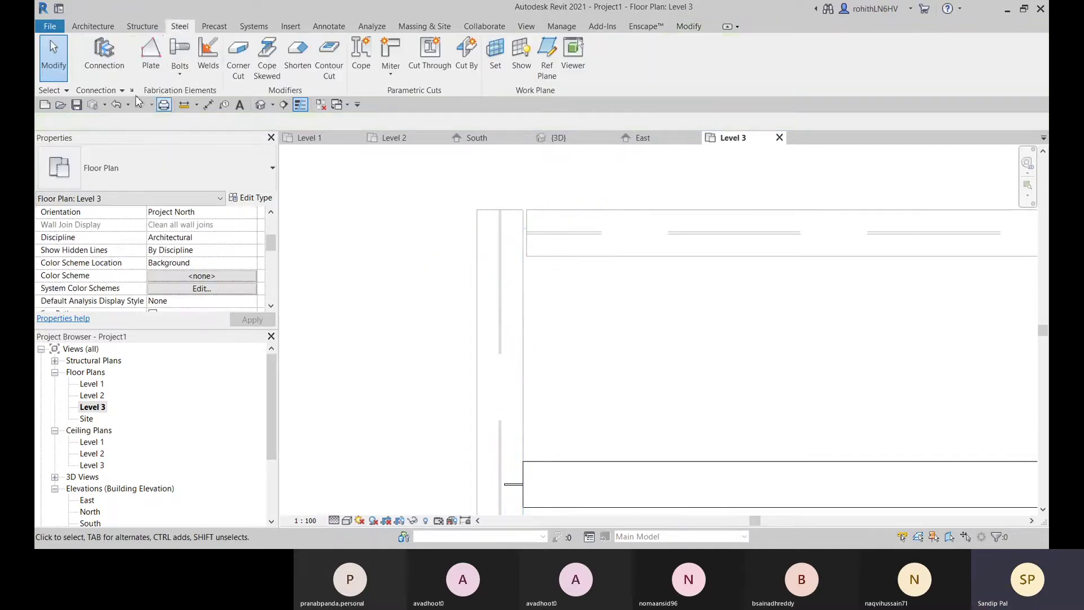
Start a steel plate and set its work plane to Level : Level 3
{"action": "left_click", "coordinate": [153, 61]}
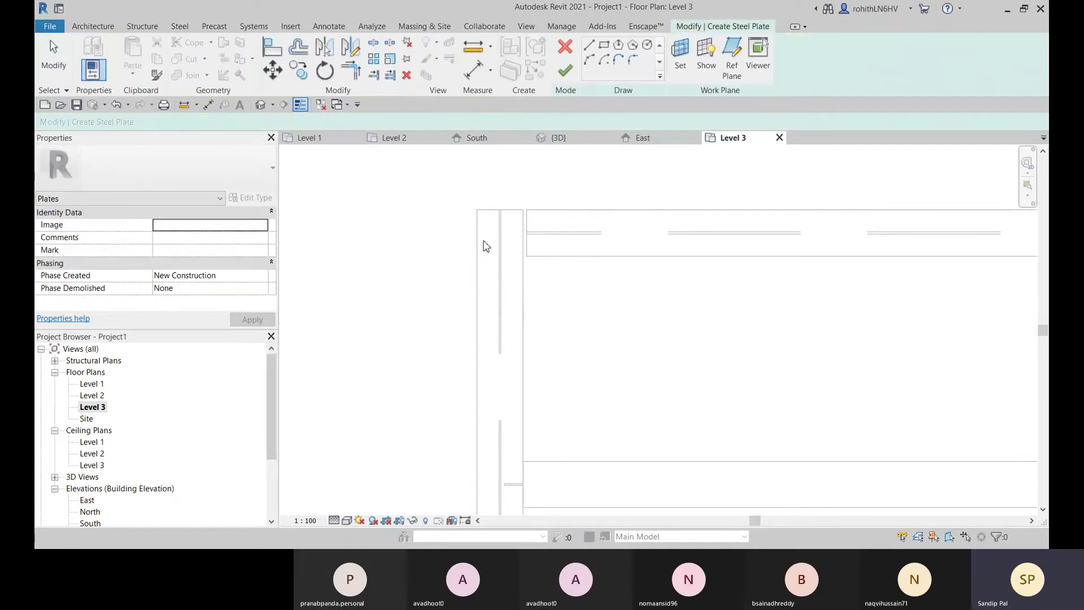
{"action": "left_click", "coordinate": [681, 53]}
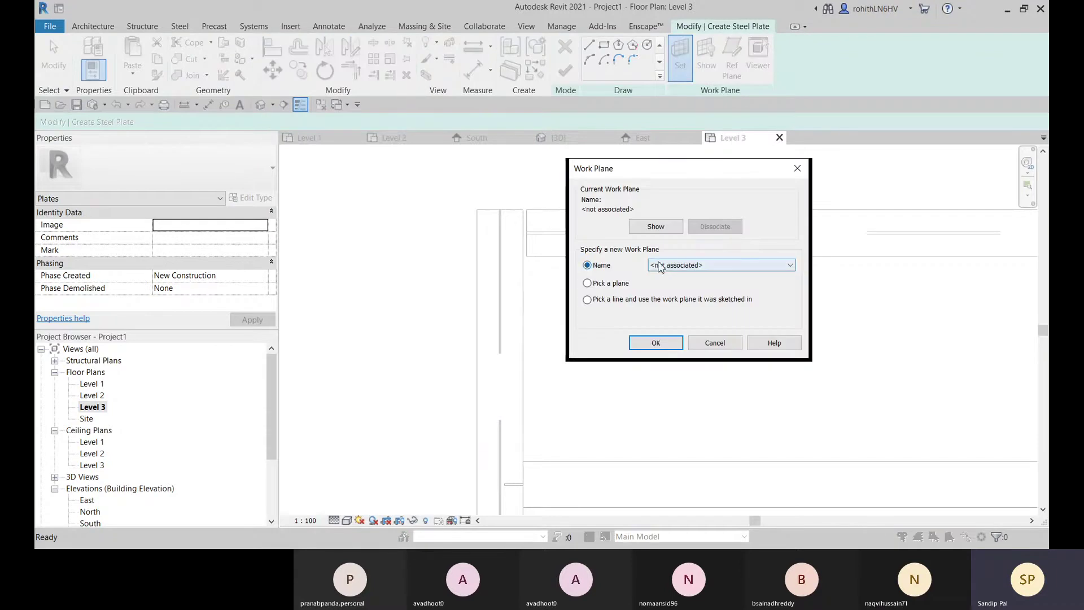
{"action": "left_click", "coordinate": [664, 268]}
{"action": "left_click", "coordinate": [677, 300]}
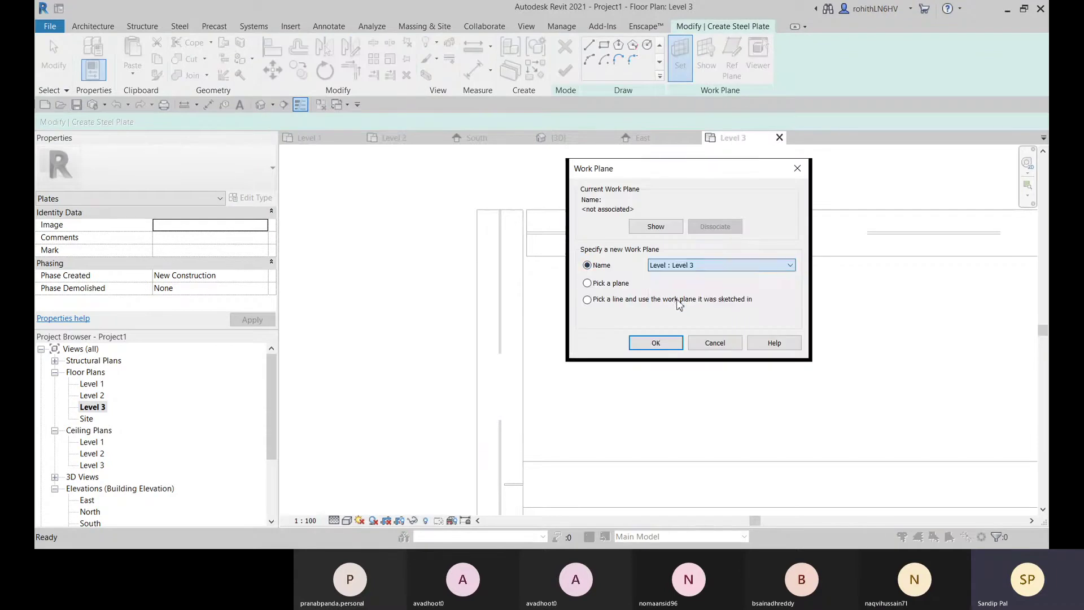
{"action": "left_click", "coordinate": [656, 343]}
Sketch a diagonal line about 233 mm long at 45° from the beam corner's outer point to its inner point
{"action": "scroll", "coordinate": [514, 231], "scroll_direction": "up", "scroll_amount": 3}
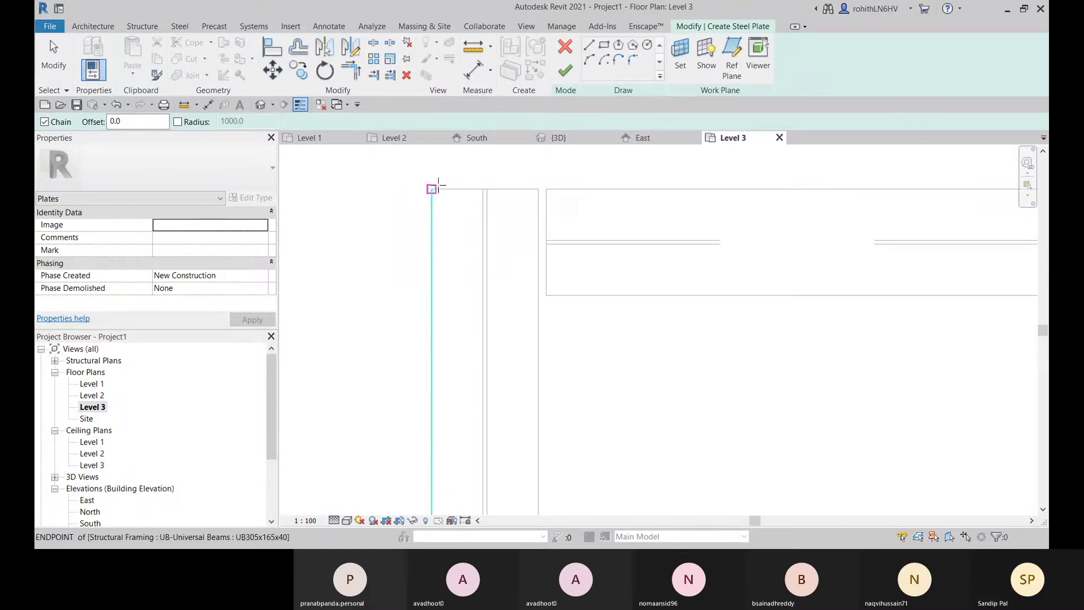
{"action": "left_click", "coordinate": [589, 45]}
{"action": "left_click", "coordinate": [432, 189]}
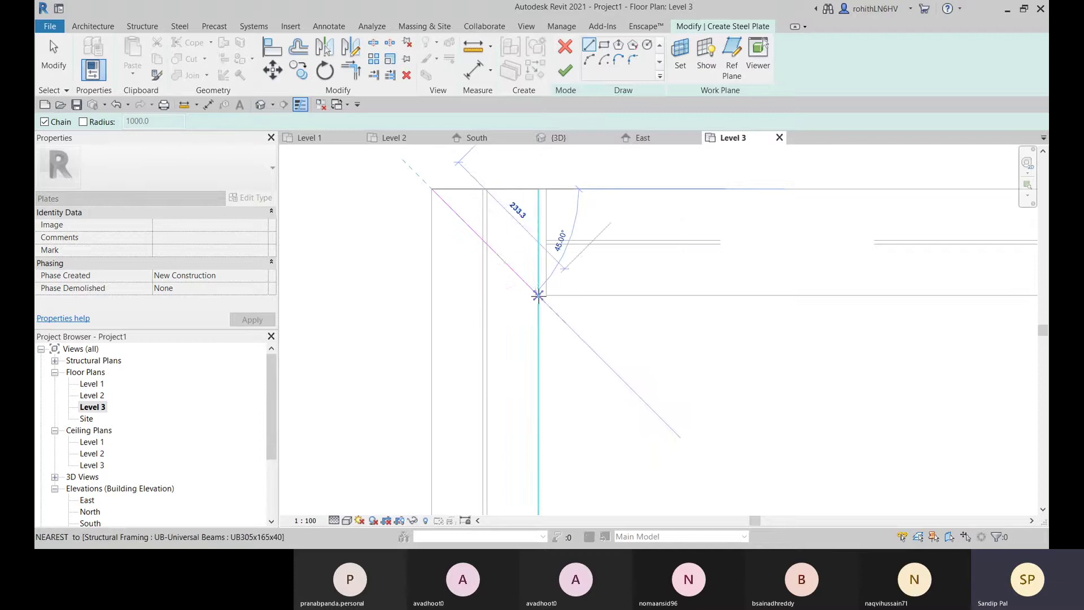
{"action": "left_click", "coordinate": [537, 295]}
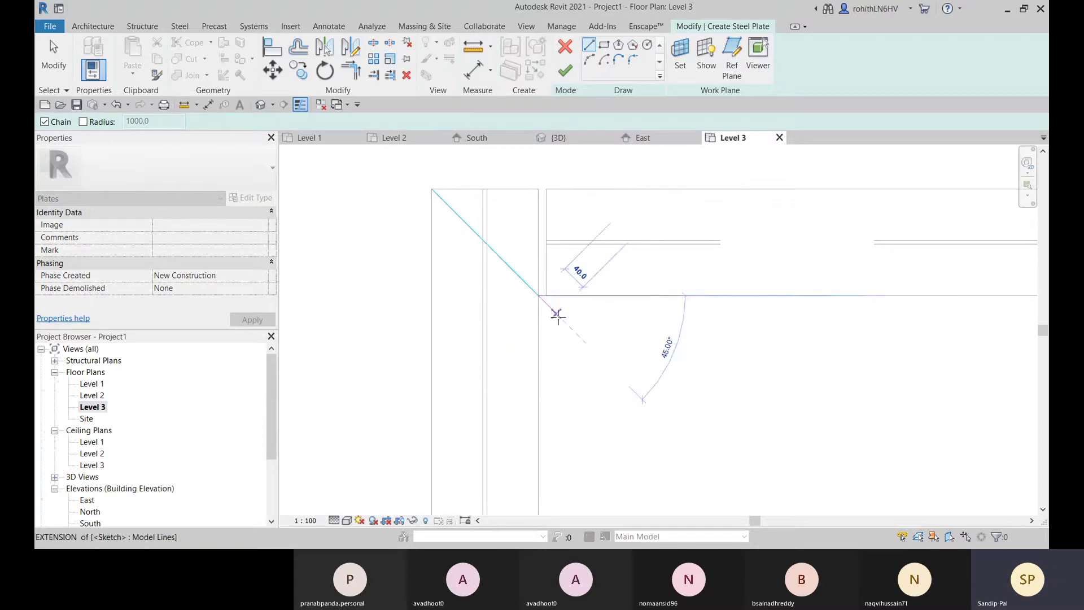
{"action": "key", "text": "Escape"}
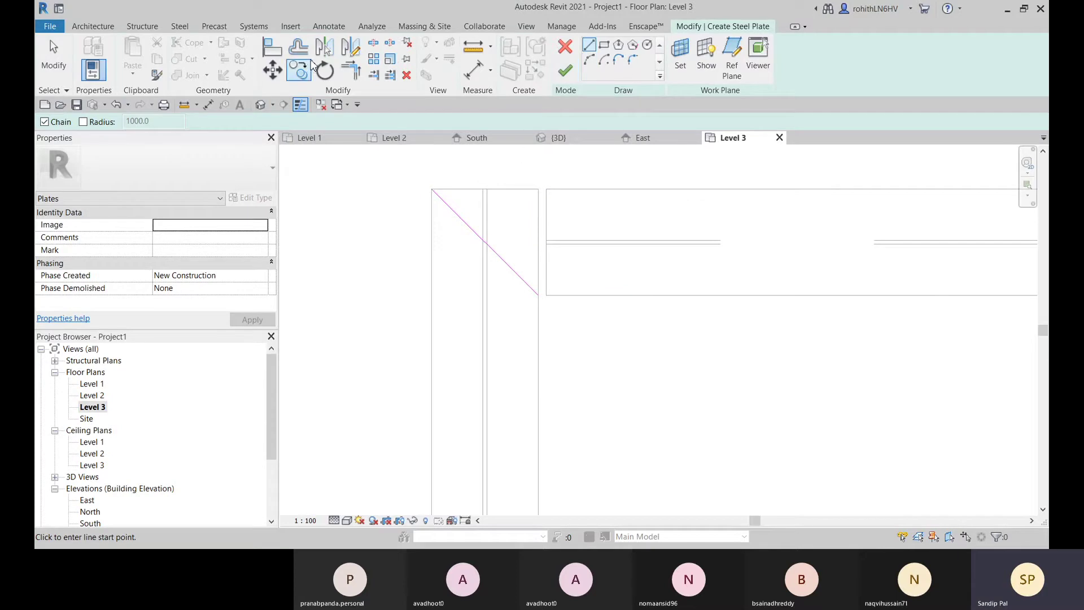
Offset copies of the diagonal sketch line by 50 mm to both sides
{"action": "left_click", "coordinate": [299, 47]}
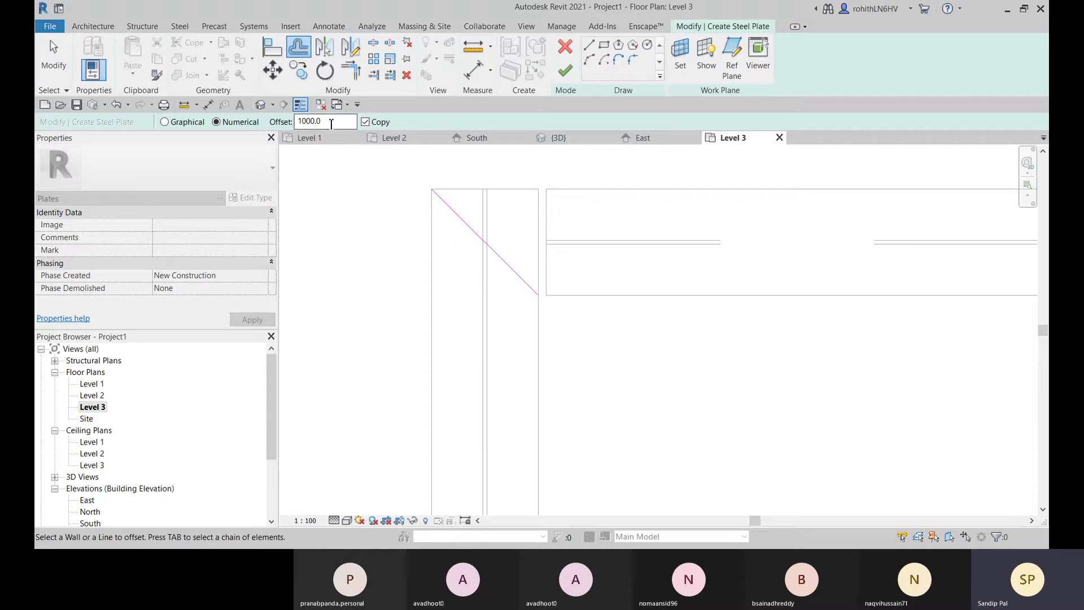
{"action": "left_click_drag", "start_coordinate": [331, 123], "coordinate": [290, 122]}
{"action": "type", "text": "25"}
{"action": "scroll", "coordinate": [418, 242], "scroll_direction": "down", "scroll_amount": 1}
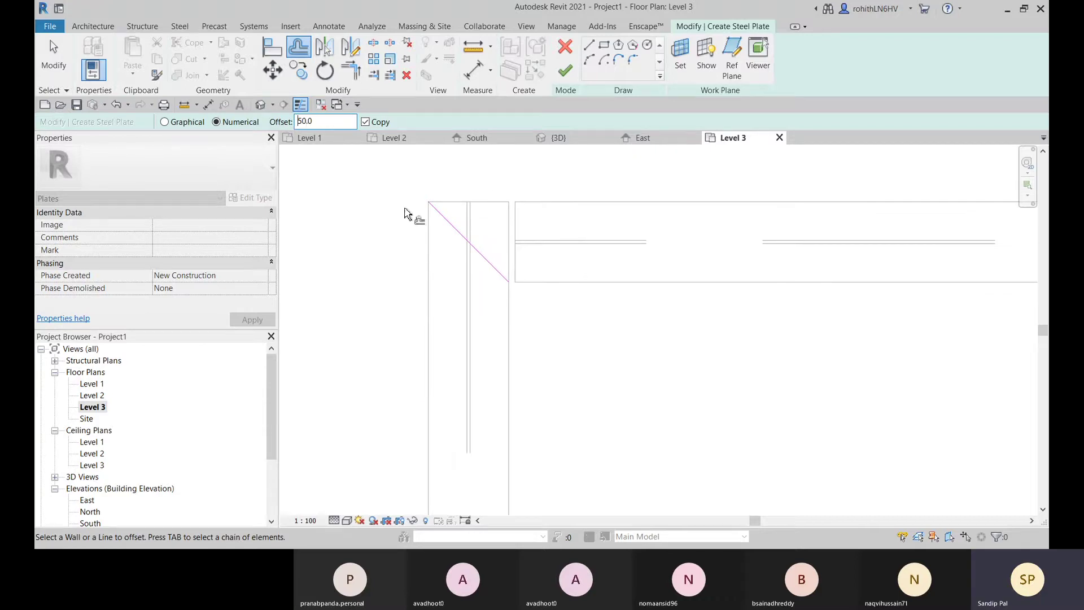
{"action": "left_click", "coordinate": [459, 236]}
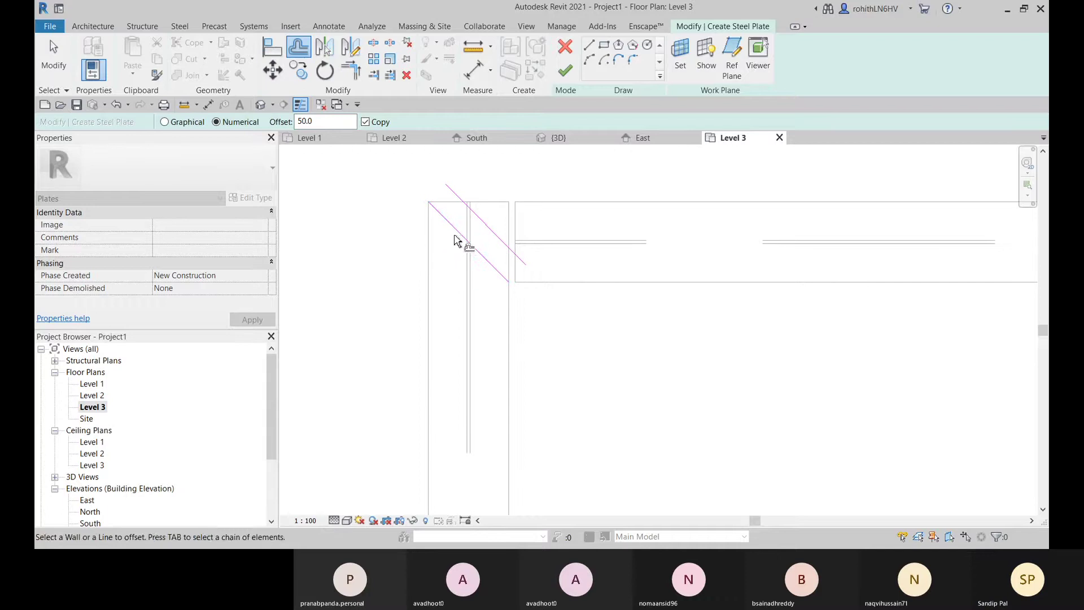
{"action": "left_click", "coordinate": [456, 236]}
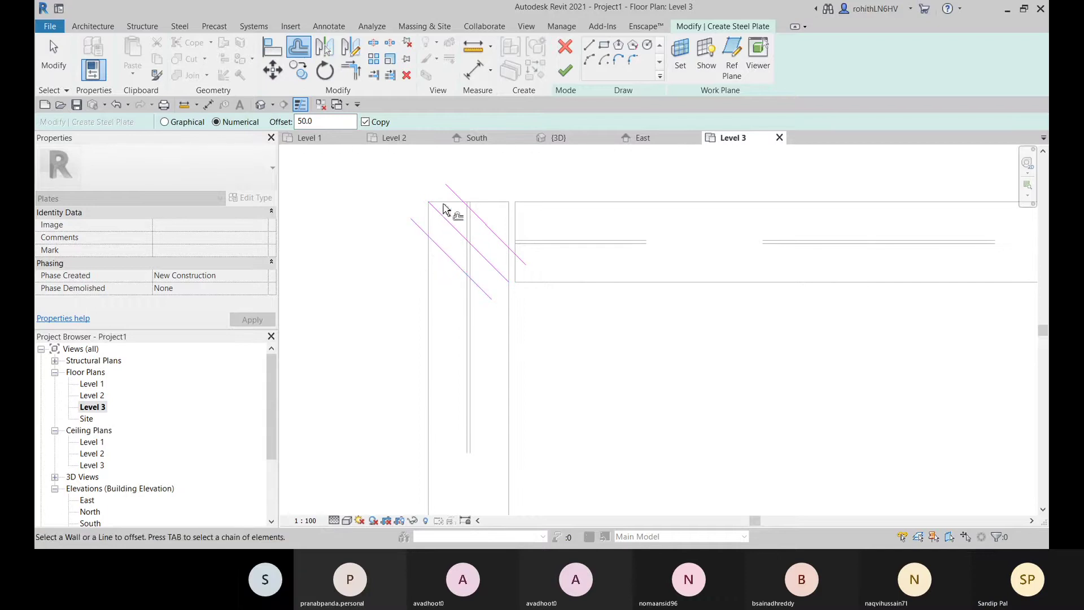
Draw two sketch lines about 71 mm long from the outer corner along the beams' outer edges to the offset lines
{"action": "left_click", "coordinate": [590, 45]}
{"action": "left_click", "coordinate": [429, 202]}
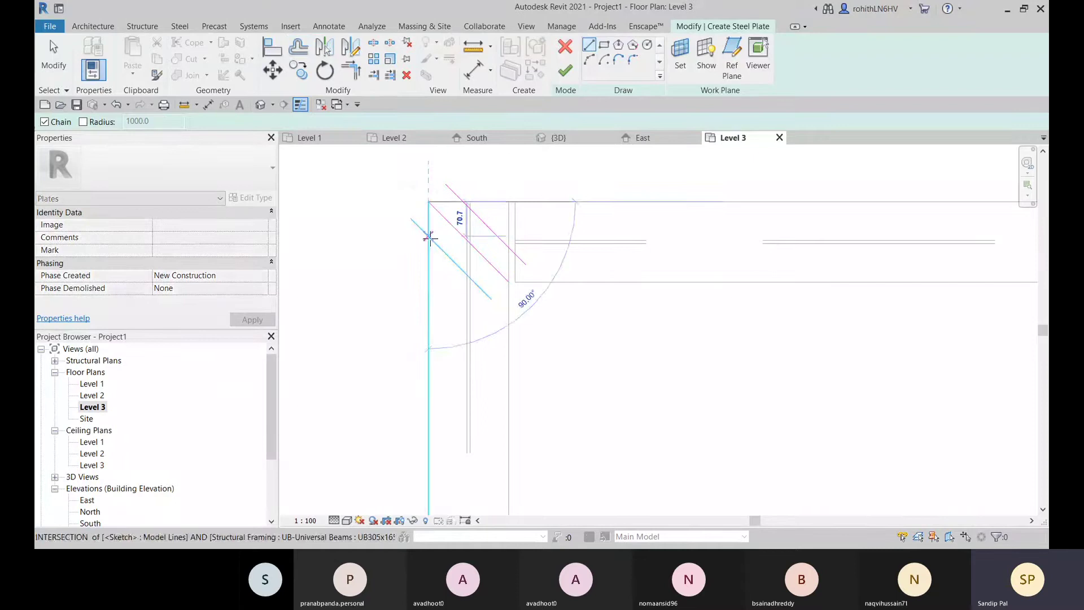
{"action": "left_click", "coordinate": [429, 237]}
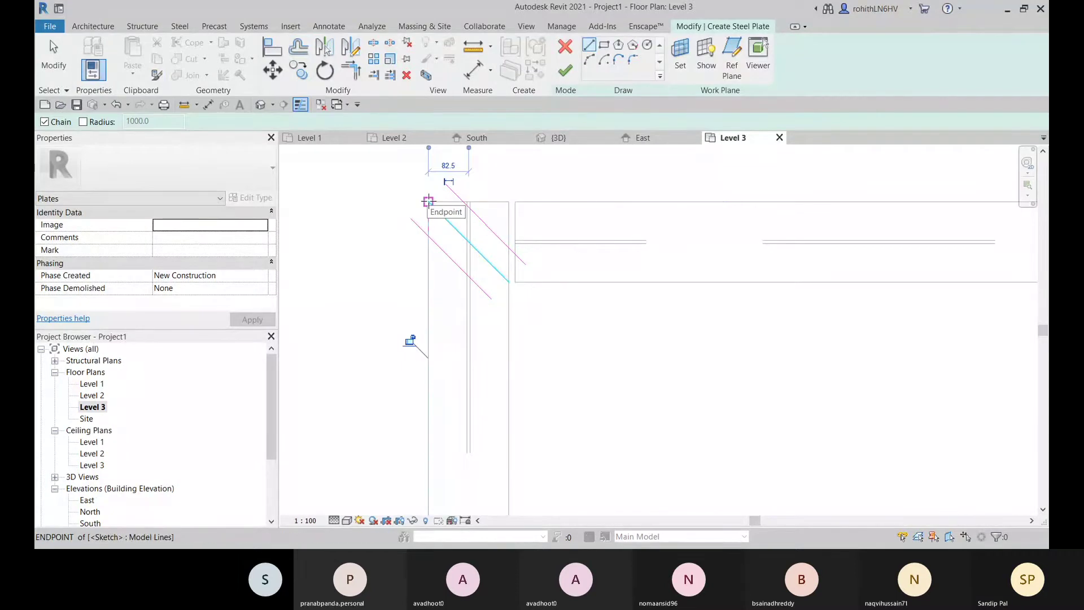
{"action": "left_click", "coordinate": [429, 202]}
{"action": "left_click", "coordinate": [463, 201]}
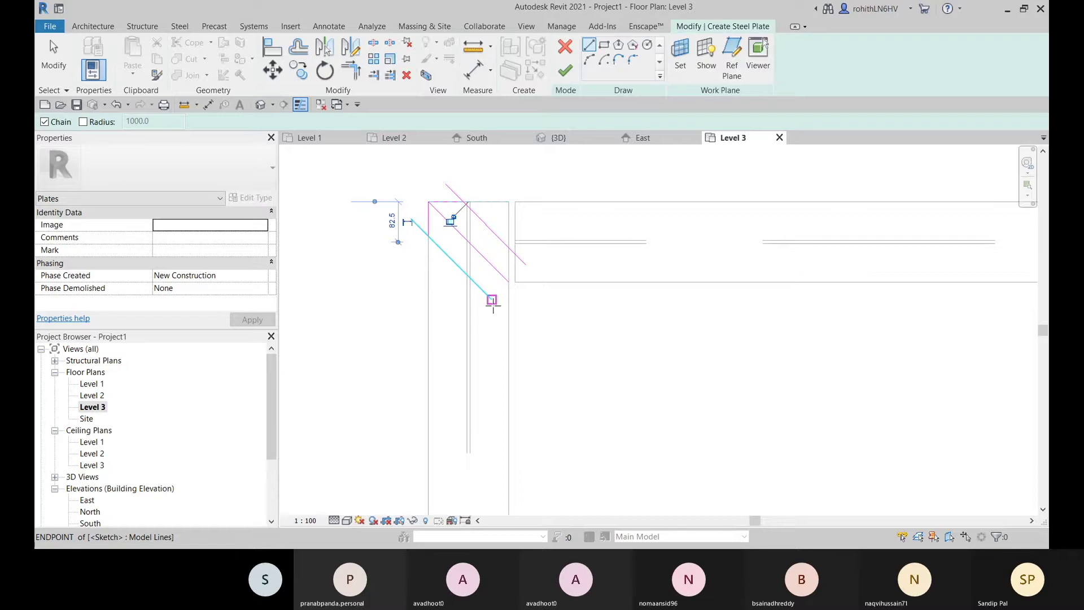
Draw short sketch lines from the inner corner along both beams' inner edges, the horizontal one about 71 mm long
{"action": "left_click", "coordinate": [492, 300]}
{"action": "left_click", "coordinate": [509, 283]}
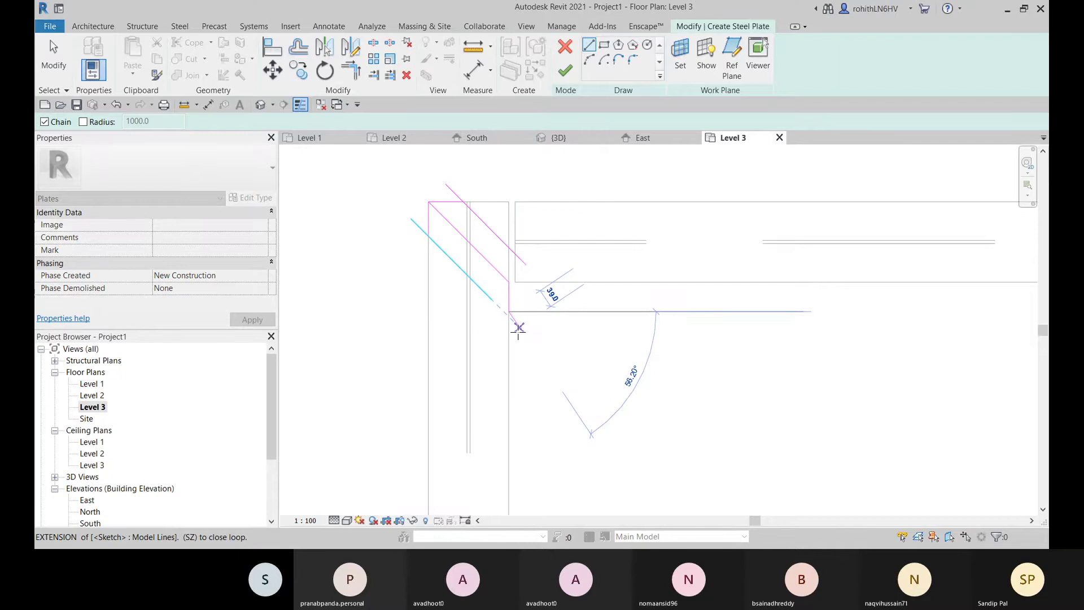
{"action": "key", "text": "Escape"}
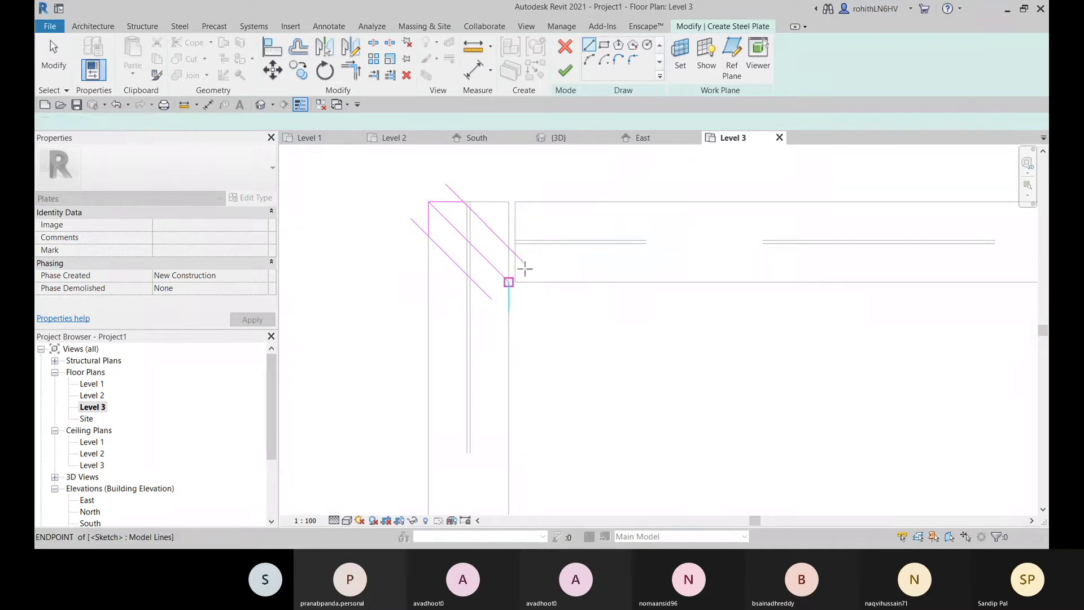
{"action": "left_click", "coordinate": [510, 283]}
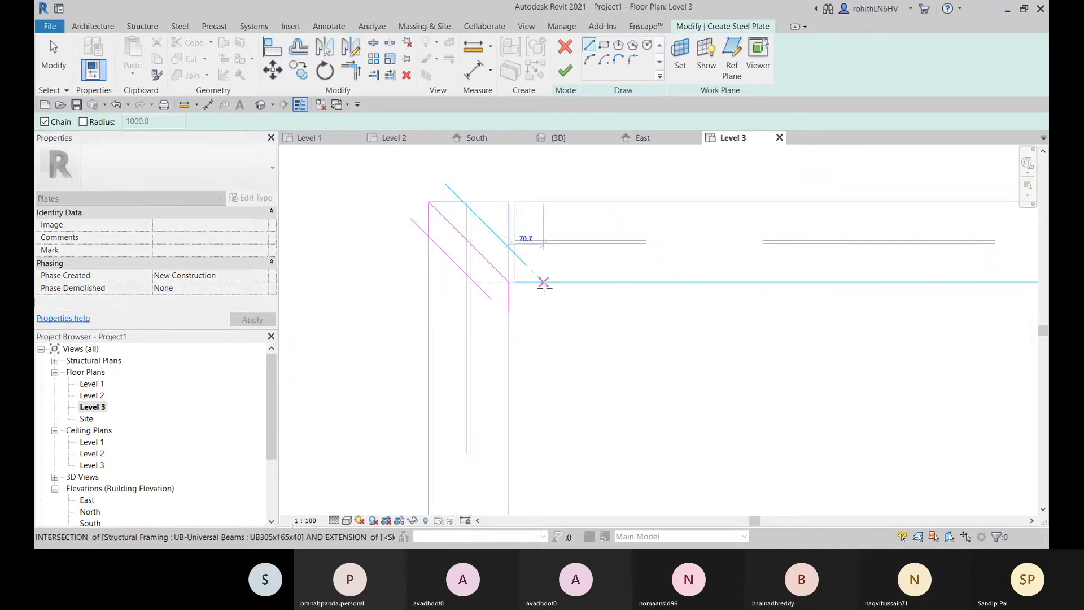
{"action": "left_click", "coordinate": [543, 282]}
{"action": "key", "text": "Escape"}
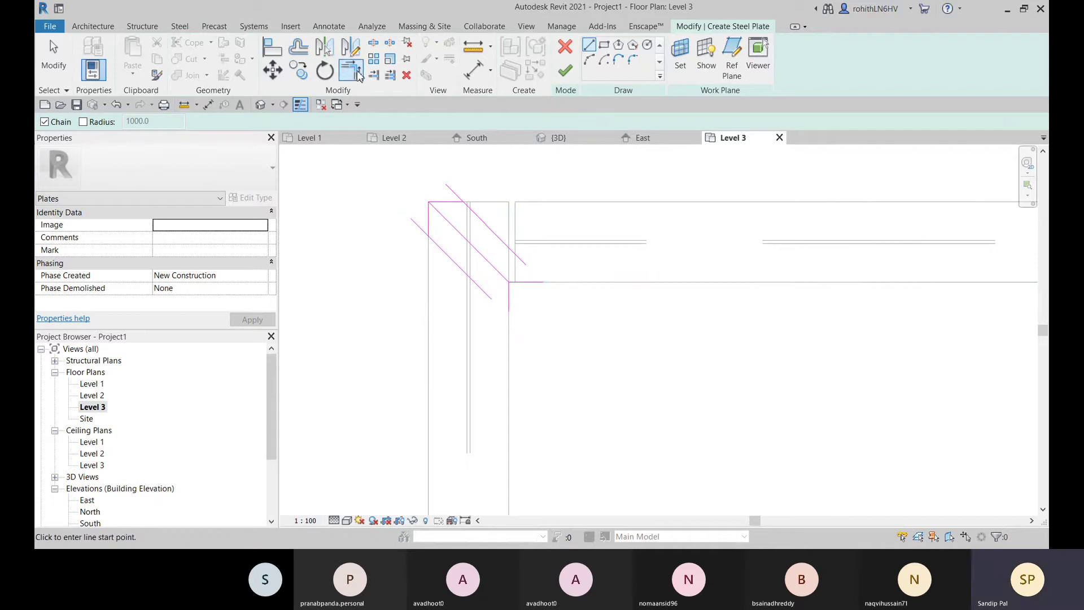
Trim and extend the offset lines to meet the short edge lines at the plate outline's corners
{"action": "key", "text": "Escape"}
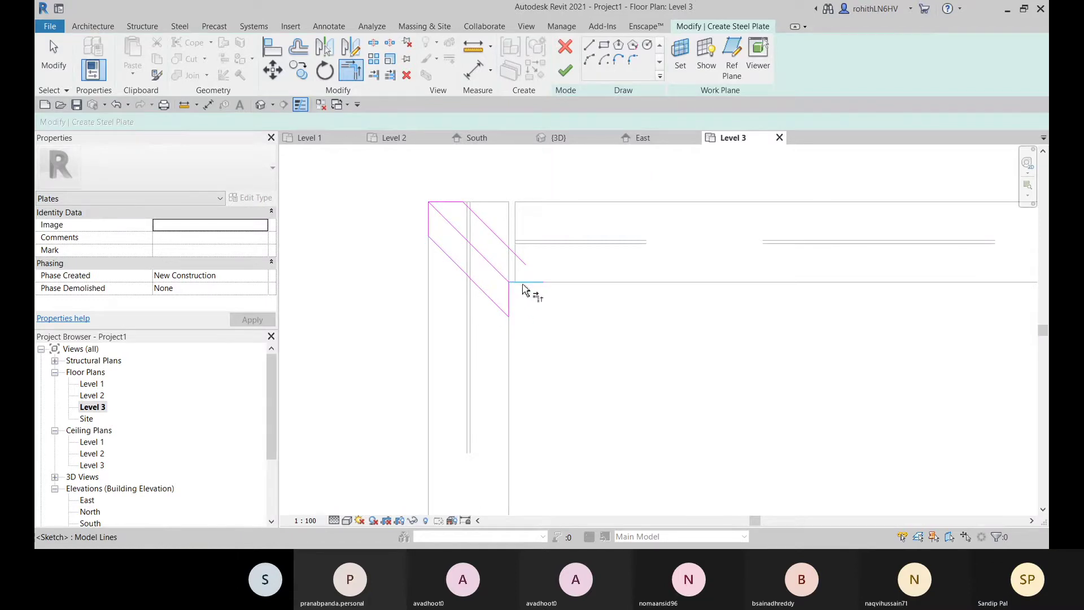
{"action": "left_click", "coordinate": [532, 282]}
{"action": "left_click", "coordinate": [528, 266]}
{"action": "key", "text": "Escape"}
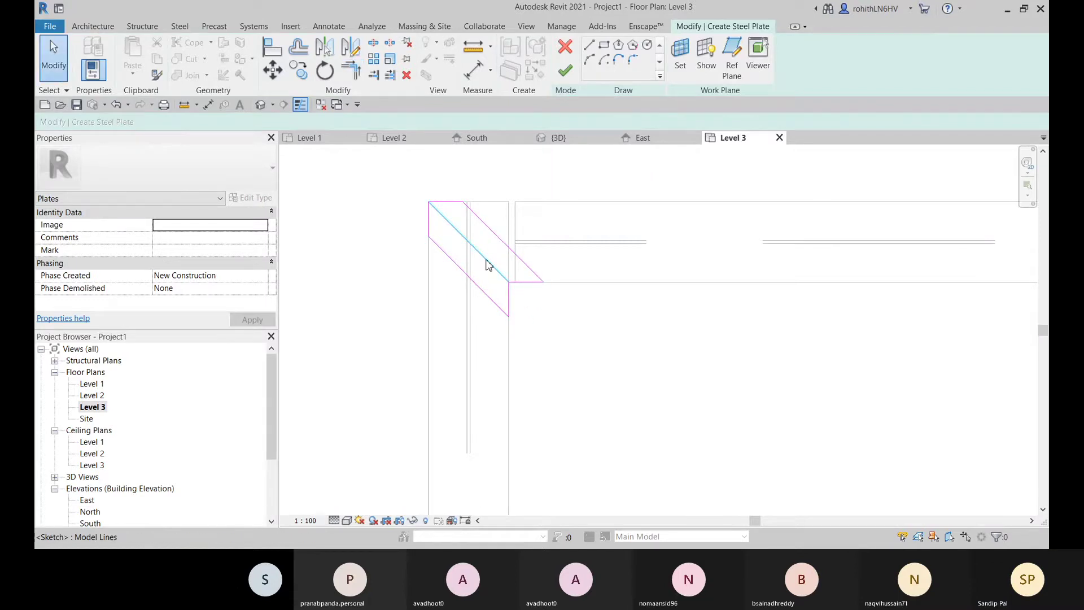
Delete the middle diagonal from the plate sketch and finish the sketch
{"action": "left_click", "coordinate": [489, 265]}
{"action": "left_click", "coordinate": [467, 287]}
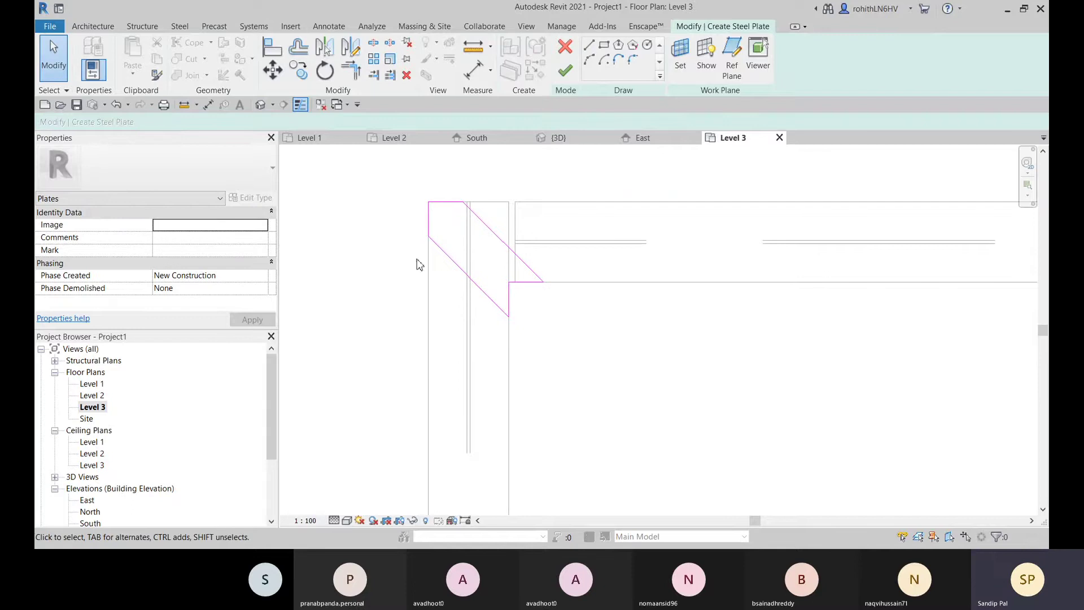
{"action": "left_click", "coordinate": [566, 72]}
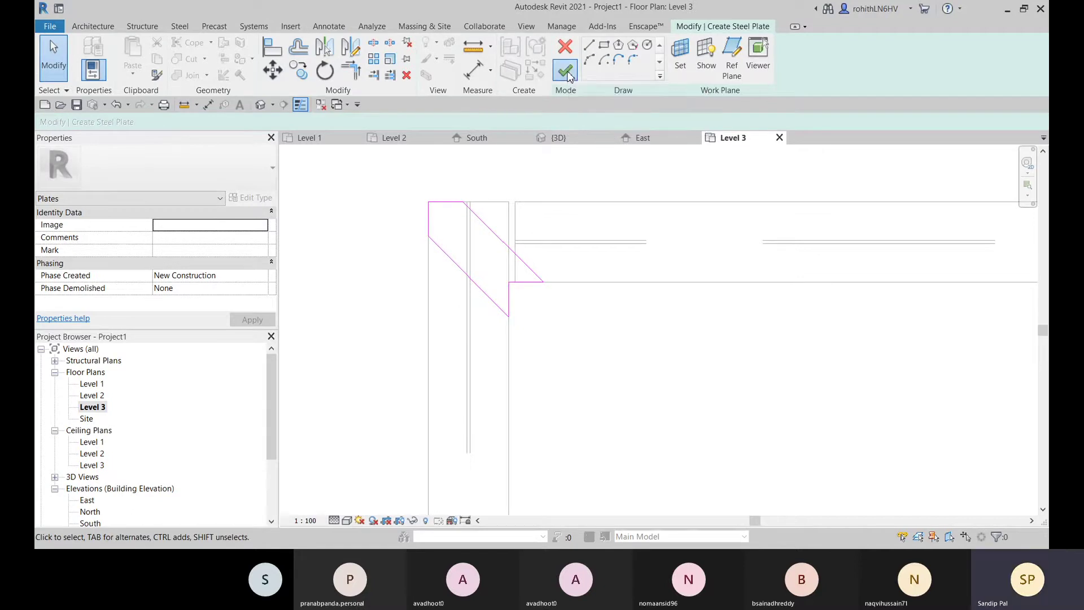
Examine the new plate in the 3D view, checking its position relative to the mitered beams and its properties
{"action": "left_click", "coordinate": [574, 142]}
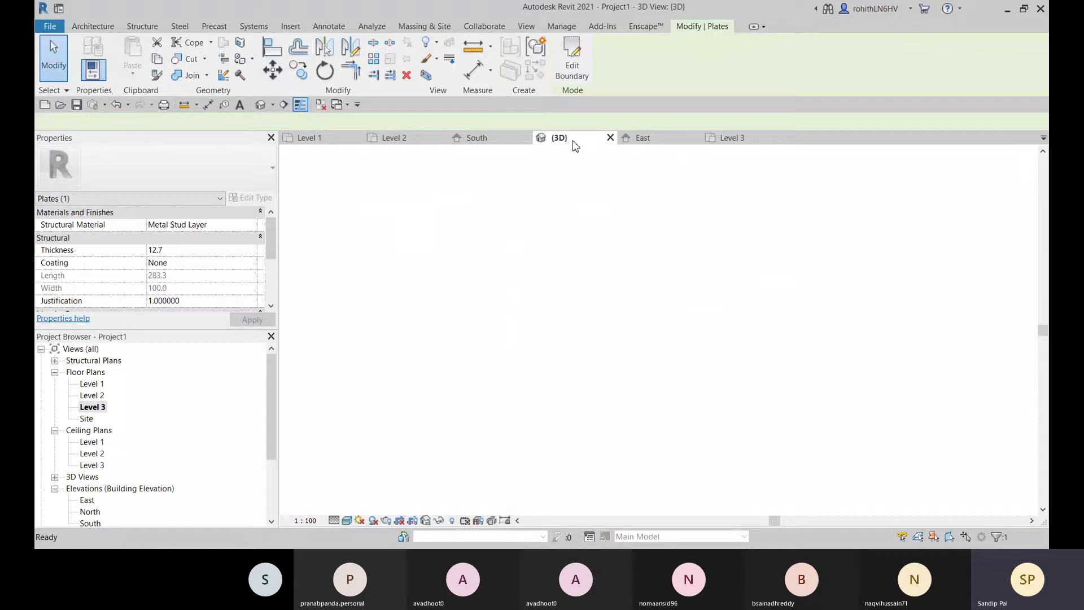
{"action": "scroll", "coordinate": [633, 259], "scroll_direction": "up", "scroll_amount": 5}
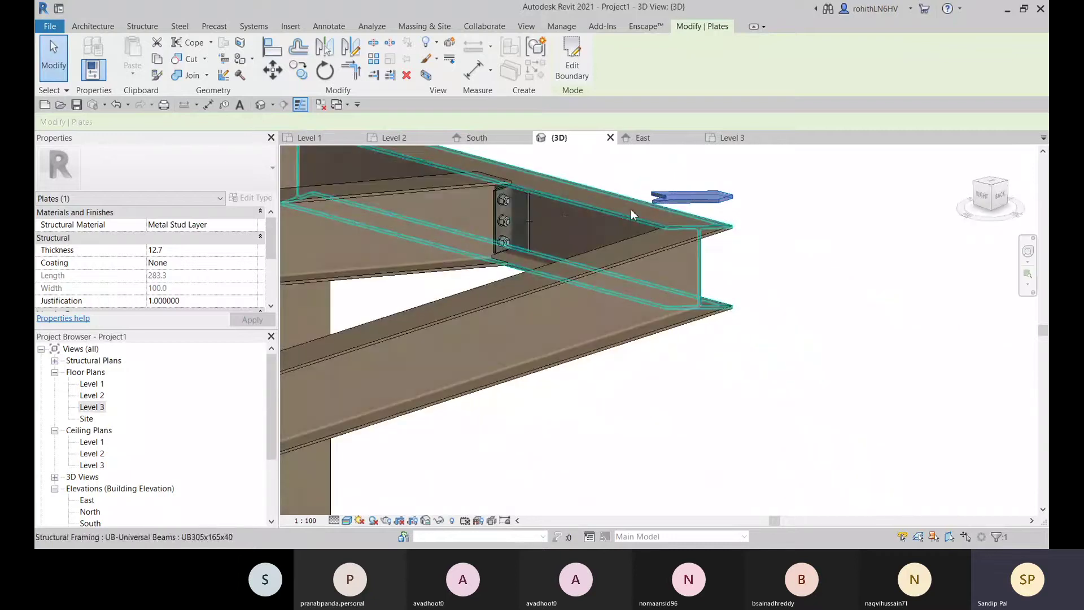
{"action": "mouse_move", "coordinate": [631, 210]}
{"action": "middle_mouse_down", "text": "shift"}
{"action": "mouse_move", "coordinate": [672, 182]}
{"action": "mouse_move", "coordinate": [764, 189]}
{"action": "mouse_move", "coordinate": [701, 205]}
{"action": "mouse_move", "coordinate": [818, 310]}
{"action": "mouse_move", "coordinate": [836, 377]}
{"action": "mouse_move", "coordinate": [685, 381]}
{"action": "mouse_move", "coordinate": [714, 311]}
{"action": "mouse_move", "coordinate": [654, 176]}
{"action": "mouse_move", "coordinate": [625, 227]}
{"action": "middle_mouse_up", "text": "shift"}
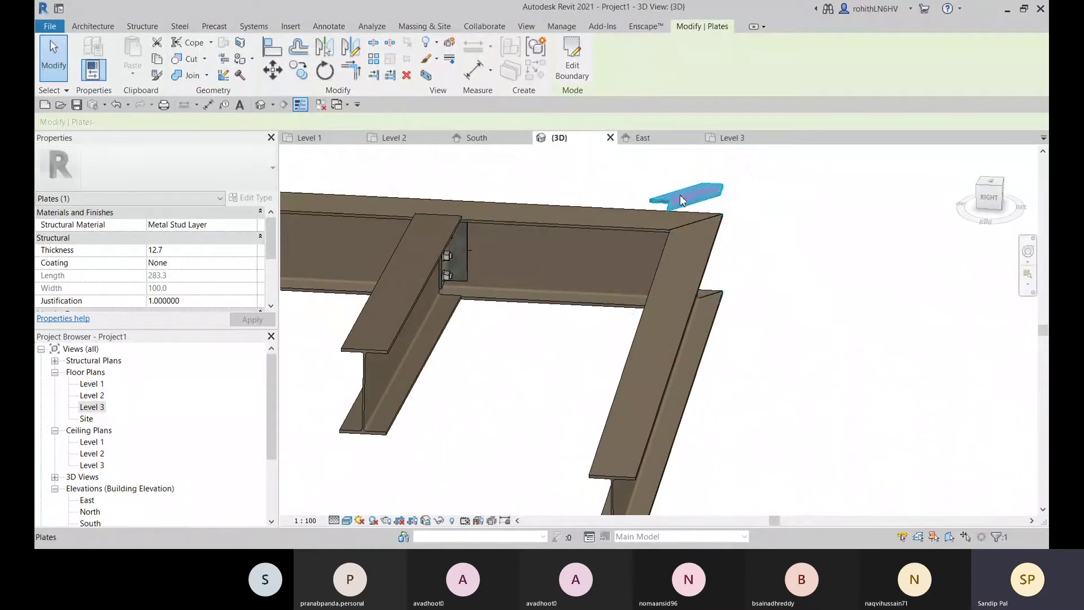
{"action": "key", "text": "Escape"}
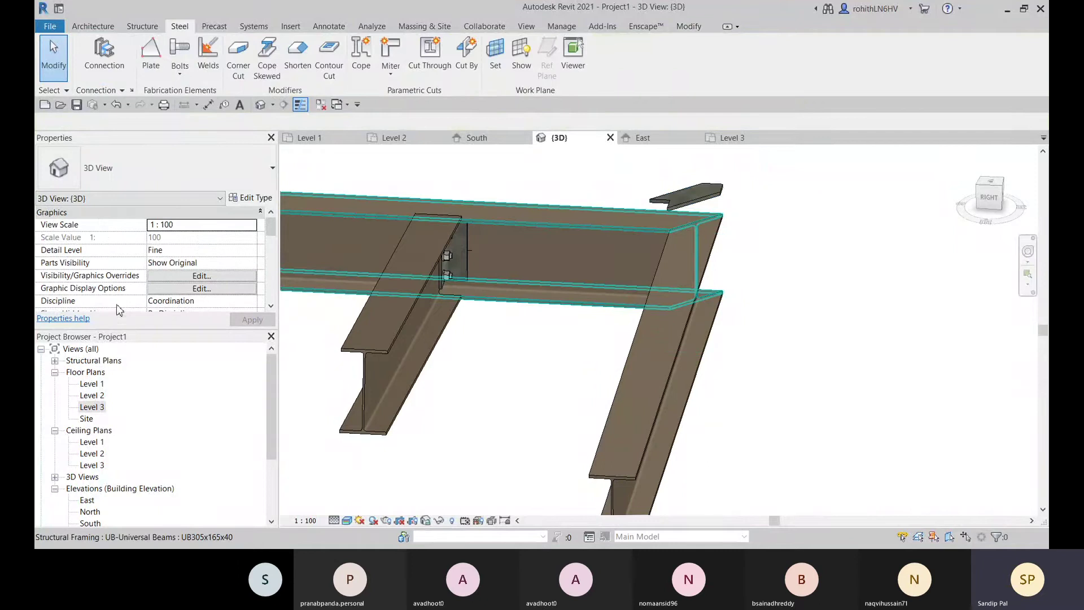
{"action": "left_click", "coordinate": [699, 201]}
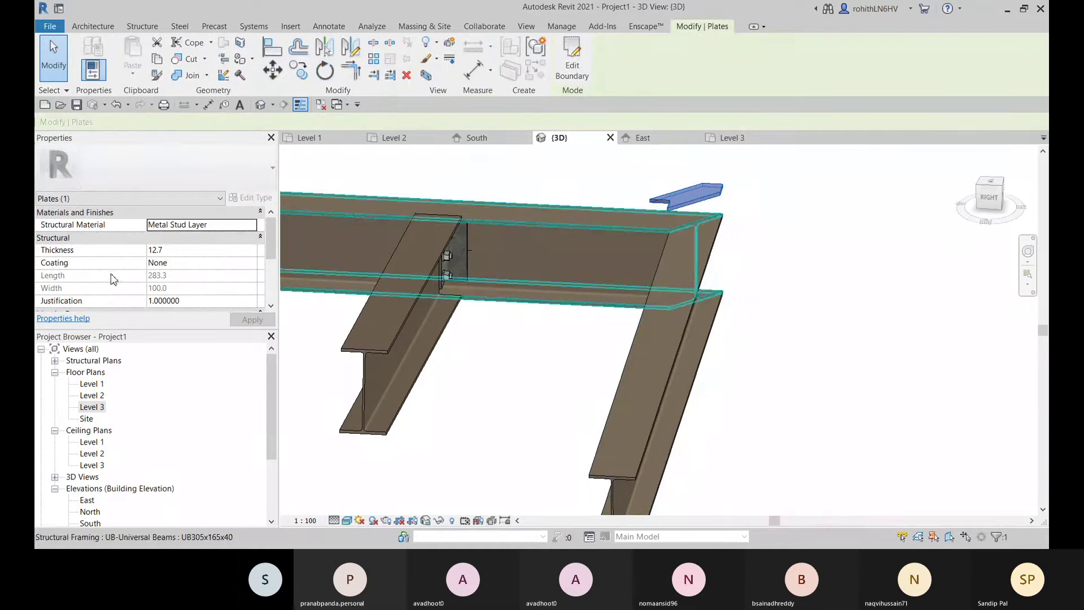
{"action": "scroll", "coordinate": [113, 280], "scroll_direction": "down", "scroll_amount": 1}
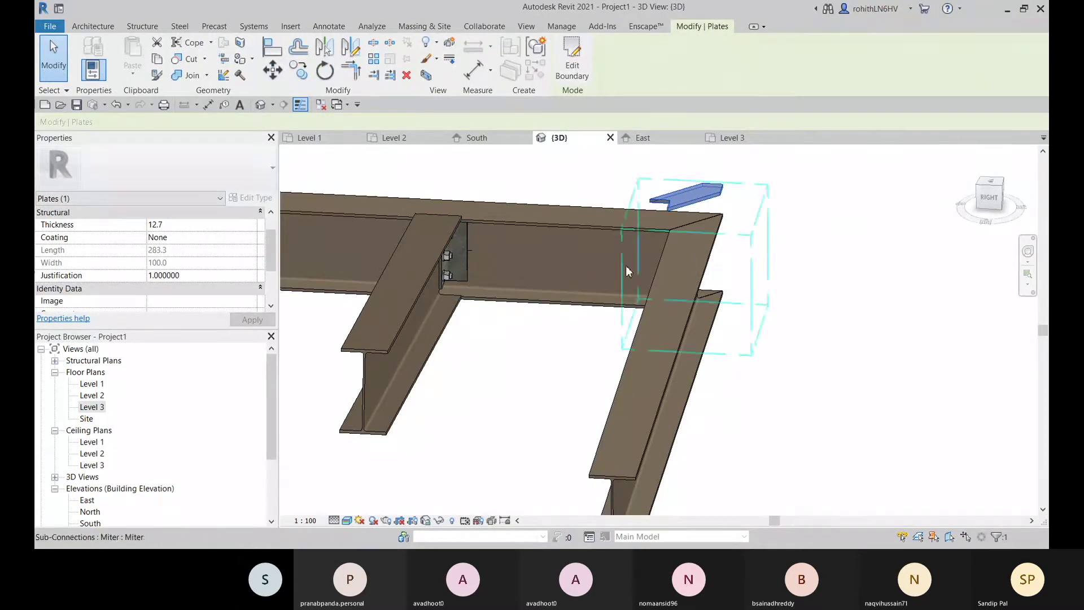
{"action": "left_click", "coordinate": [725, 202]}
{"action": "left_click", "coordinate": [718, 196]}
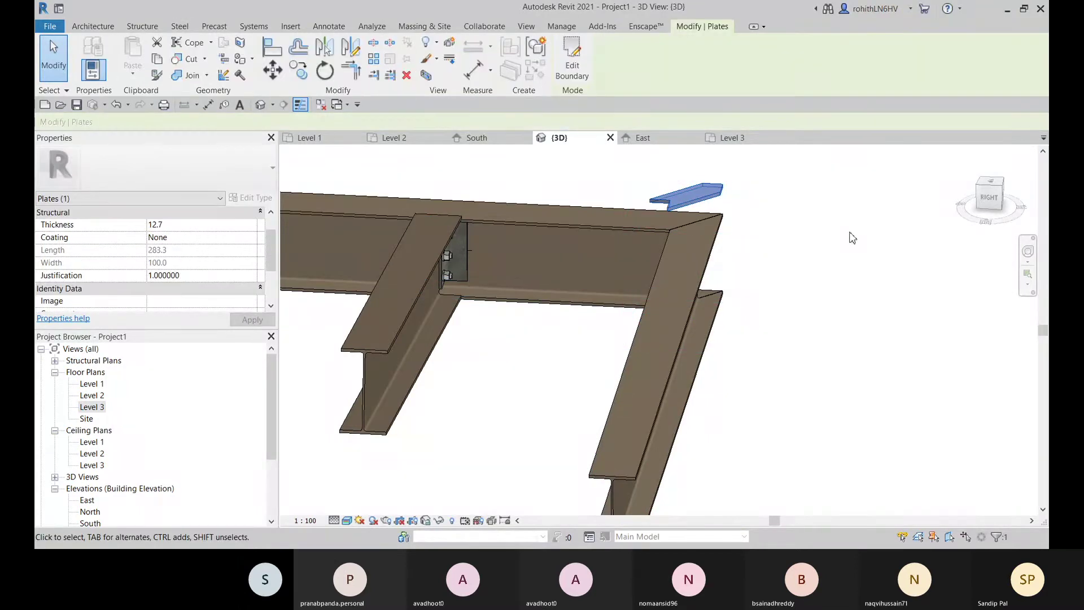
Align the plate's underside with the top flange face of the beams at the mitered corner
{"action": "middle_click_drag", "start_coordinate": [849, 235], "coordinate": [593, 291], "text": "shift"}
{"action": "key", "text": "a"}
{"action": "key", "text": "l"}
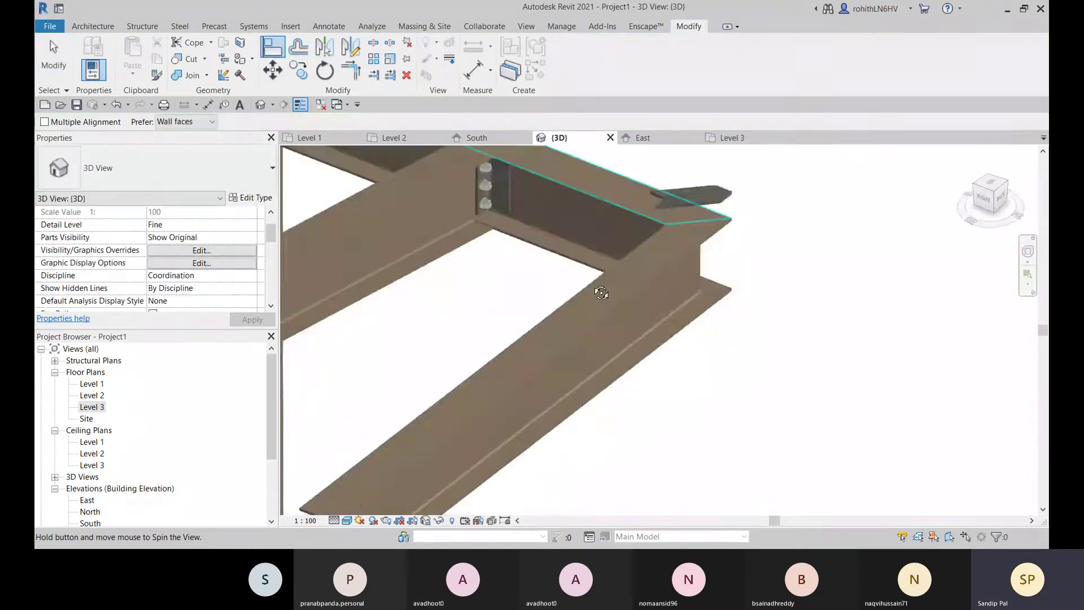
{"action": "middle_click_drag", "start_coordinate": [772, 241], "coordinate": [727, 186], "text": "shift"}
{"action": "scroll", "coordinate": [705, 195], "scroll_direction": "up", "scroll_amount": 2}
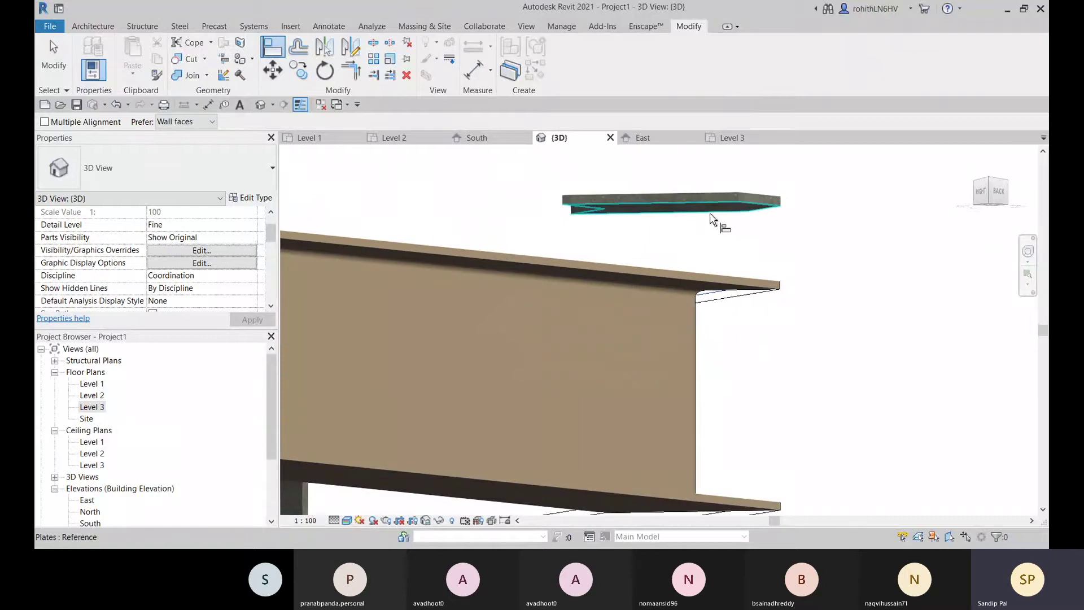
{"action": "left_click", "coordinate": [714, 214]}
{"action": "scroll", "coordinate": [744, 234], "scroll_direction": "down", "scroll_amount": 1}
{"action": "middle_click_drag", "start_coordinate": [743, 240], "coordinate": [626, 361], "text": "shift"}
{"action": "key", "text": "Escape"}
Set the thickness of the steel plate on the mitered corner to 5 mm
{"action": "scroll", "coordinate": [422, 404], "scroll_direction": "up", "scroll_amount": 3}
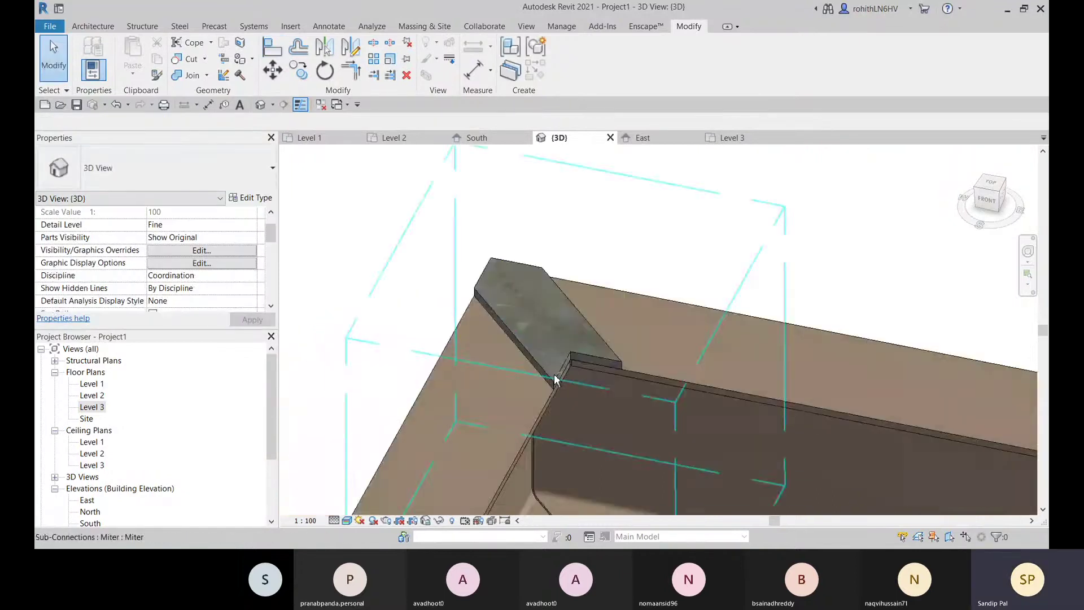
{"action": "middle_click_drag", "start_coordinate": [554, 374], "coordinate": [1009, 329], "text": "shift"}
{"action": "scroll", "coordinate": [787, 334], "scroll_direction": "up", "scroll_amount": 3}
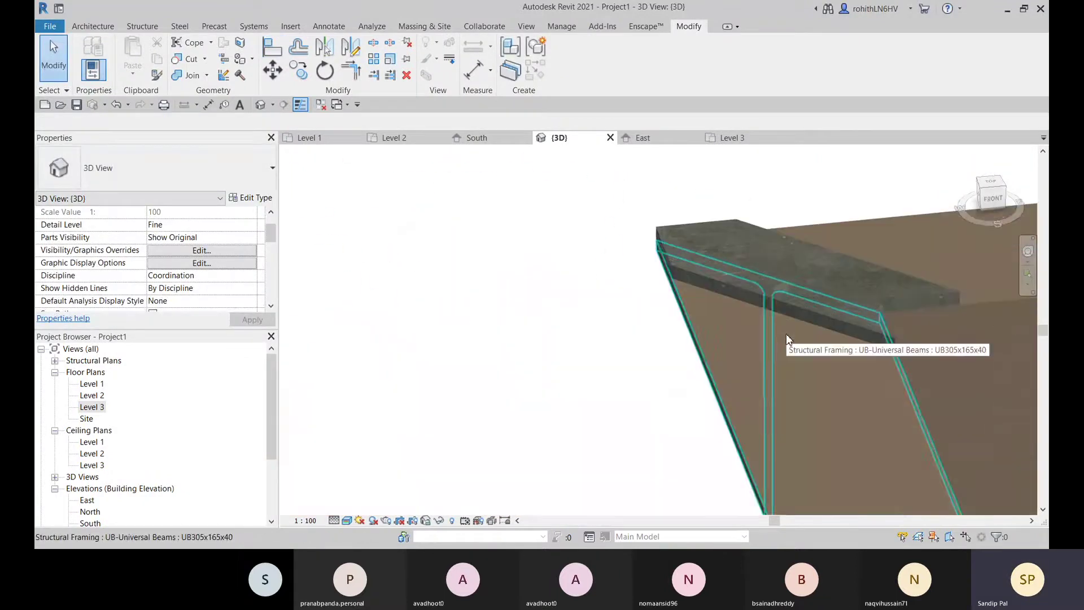
{"action": "middle_click_drag", "start_coordinate": [767, 327], "coordinate": [580, 356]}
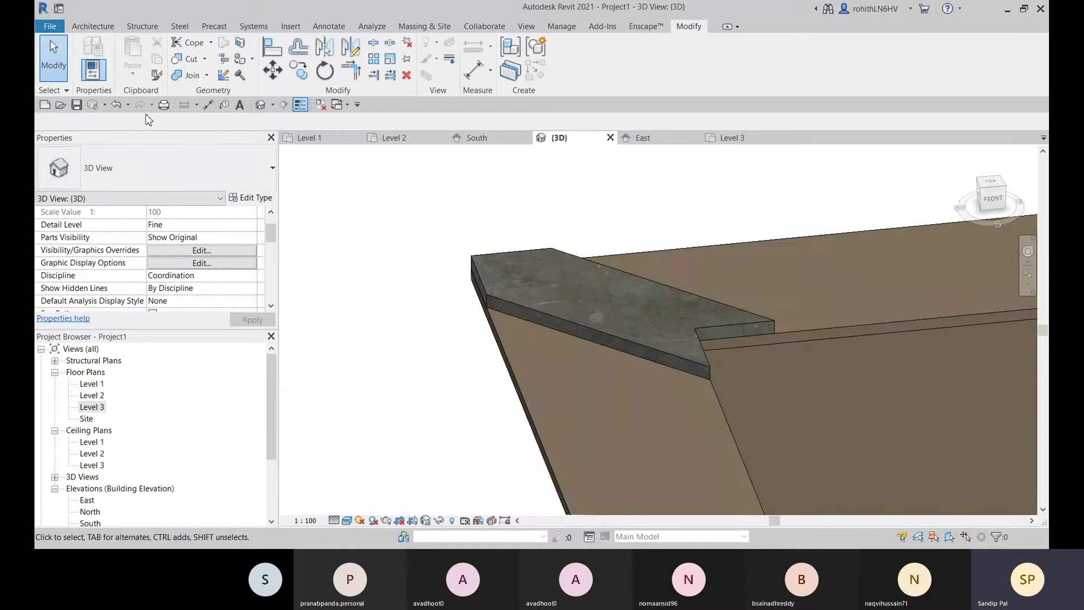
{"action": "left_click", "coordinate": [95, 27]}
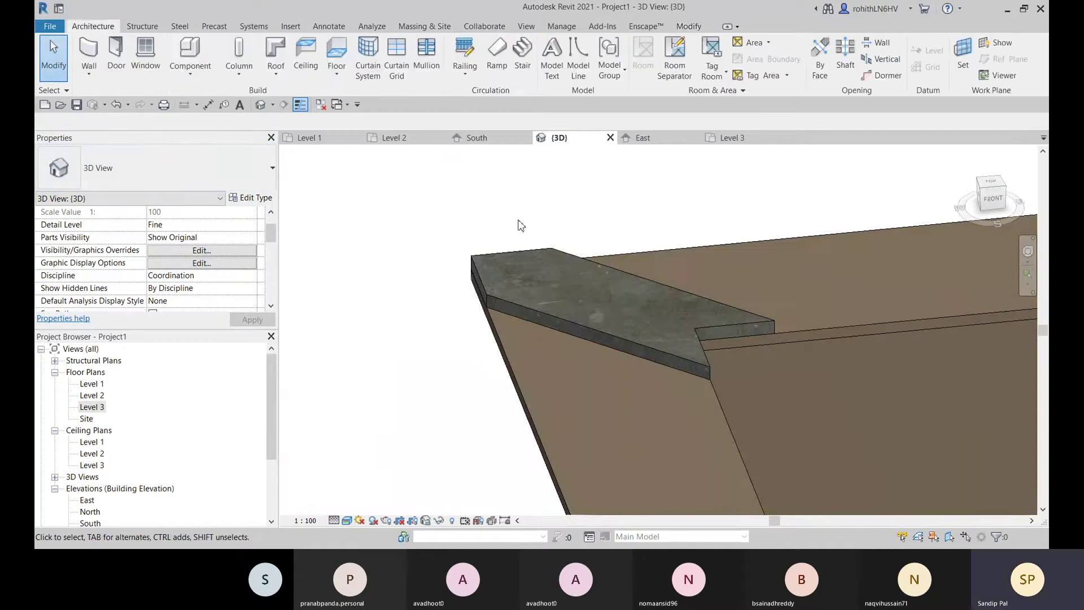
{"action": "left_click", "coordinate": [500, 276]}
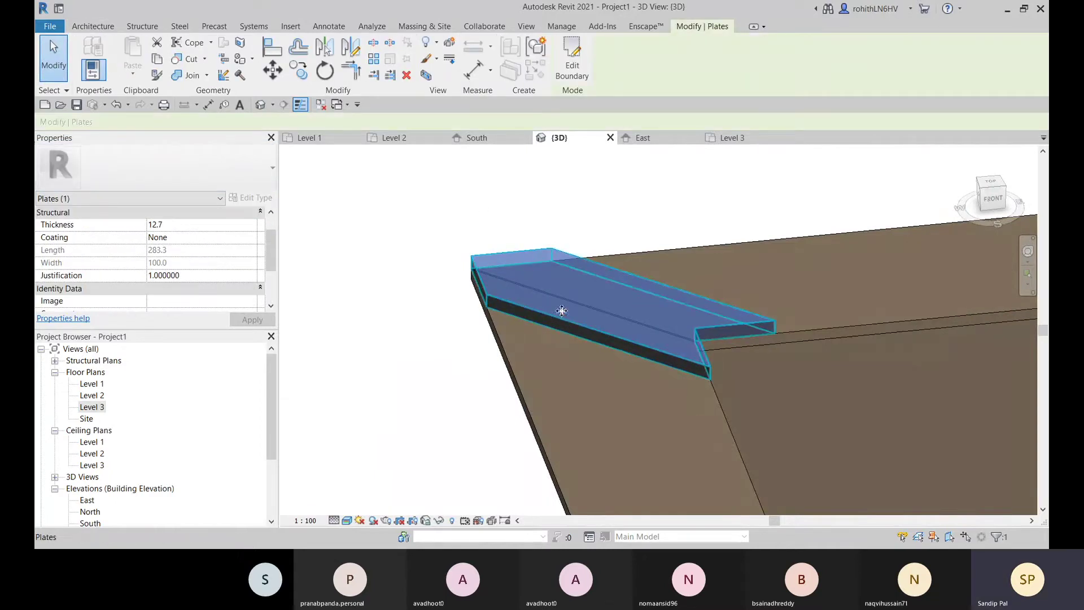
{"action": "scroll", "coordinate": [562, 310], "scroll_direction": "down", "scroll_amount": 2}
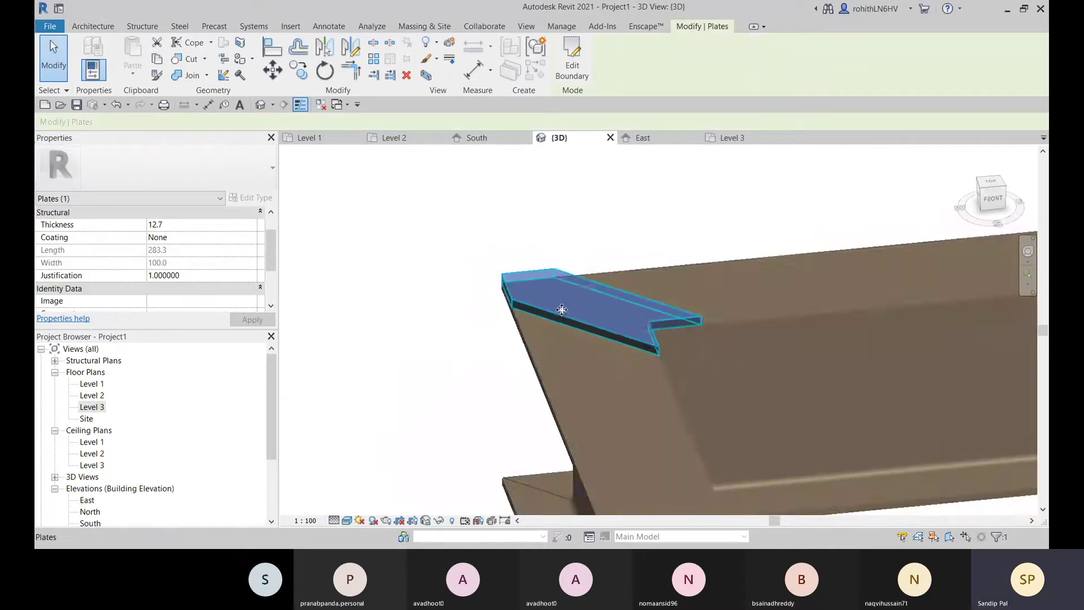
{"action": "left_click", "coordinate": [175, 226]}
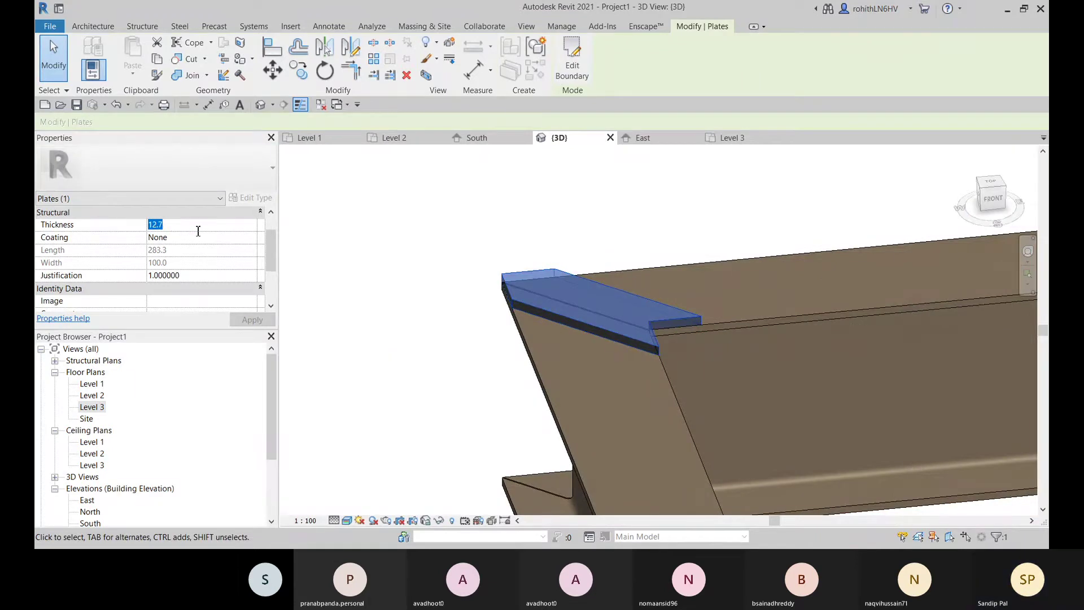
{"action": "type", "text": "5"}
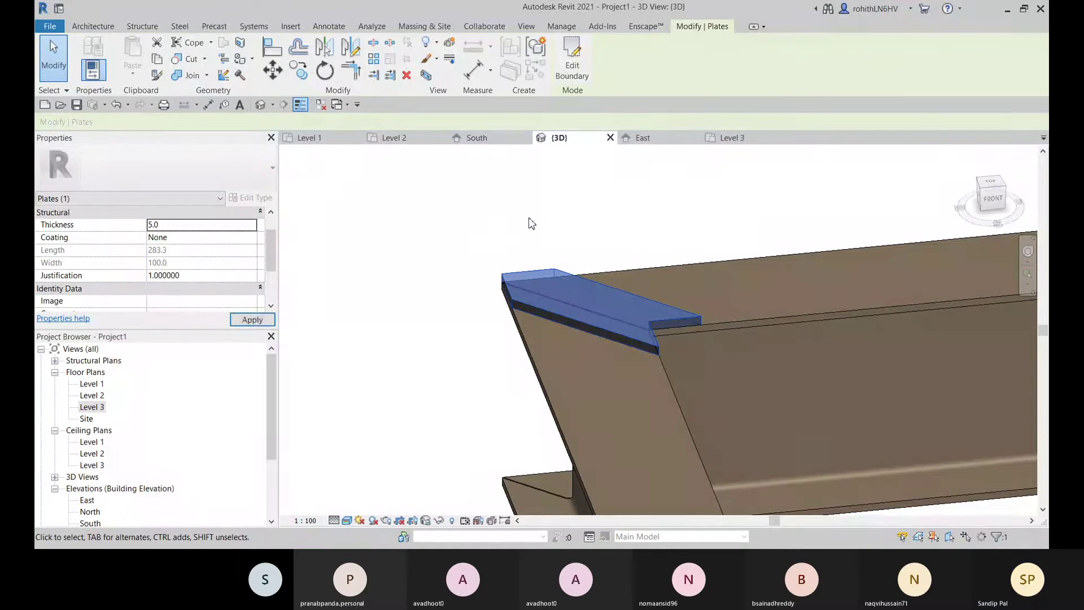
{"action": "key", "text": "Escape"}
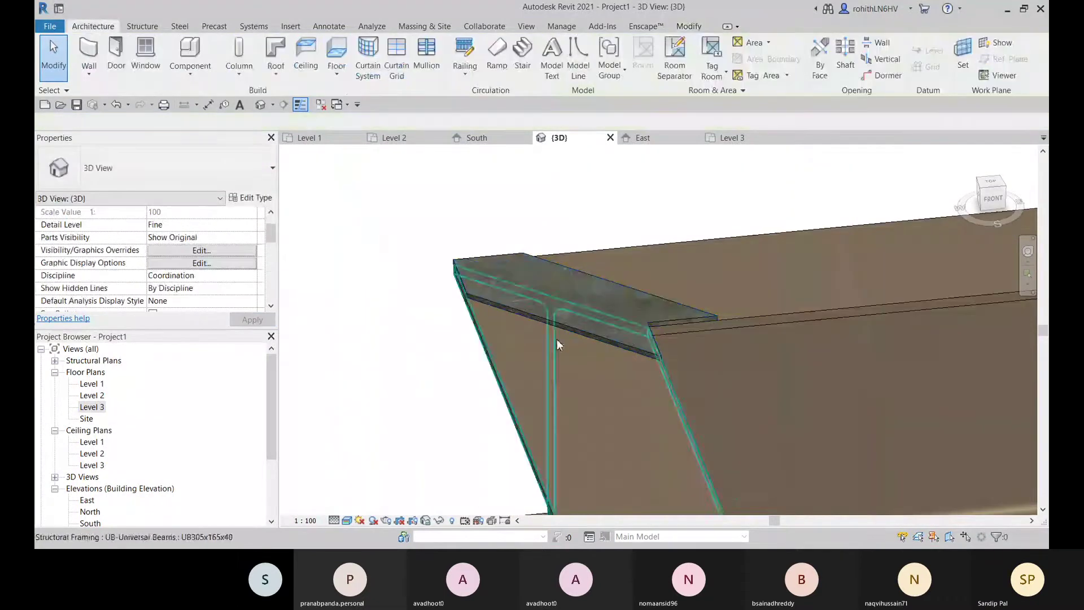
Weld the plate to both mitered beams, placing the weld on the plate's long lower edge
{"action": "scroll", "coordinate": [663, 339], "scroll_direction": "up", "scroll_amount": 5}
{"action": "scroll", "coordinate": [699, 312], "scroll_direction": "down", "scroll_amount": 5}
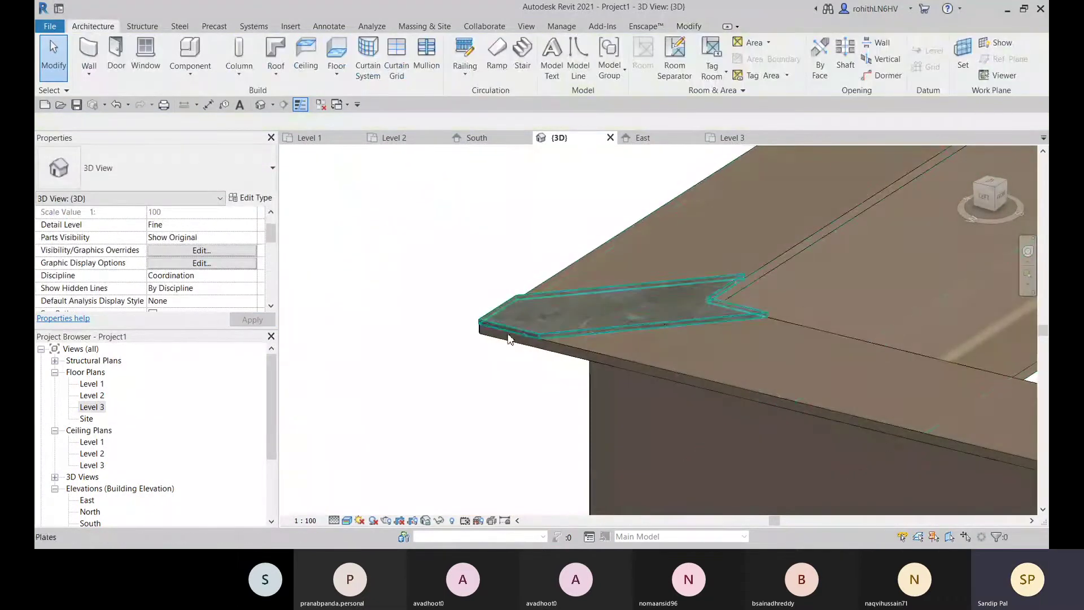
{"action": "left_click", "coordinate": [143, 26]}
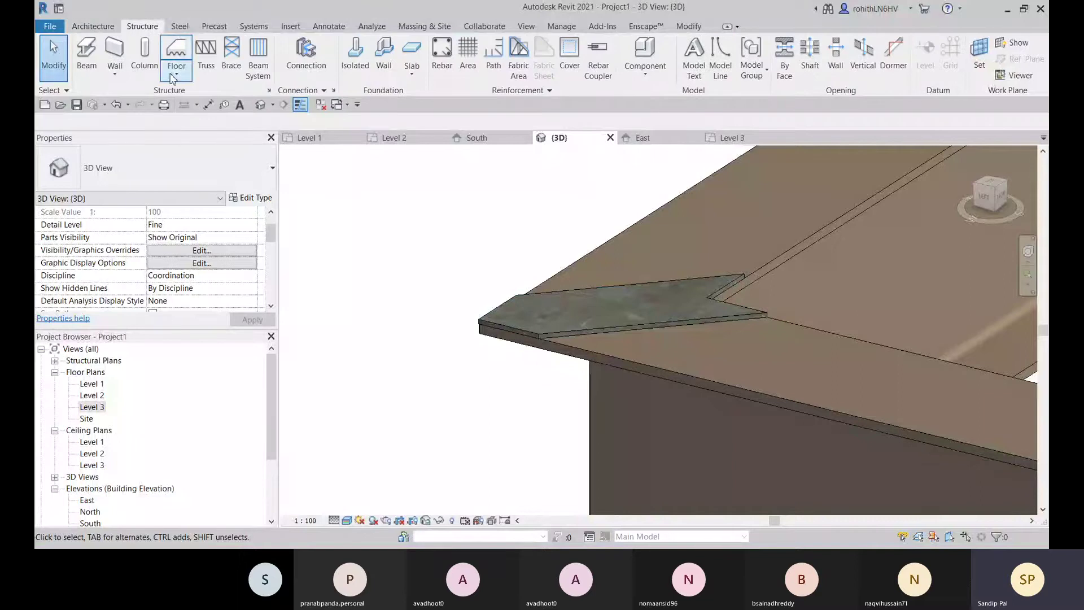
{"action": "left_click", "coordinate": [178, 27]}
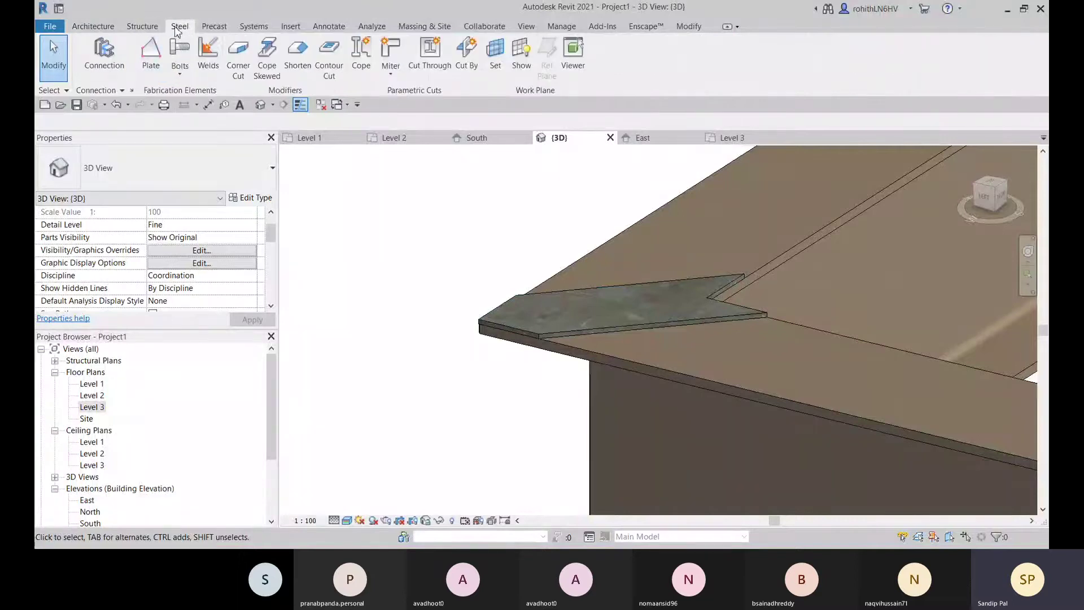
{"action": "left_click", "coordinate": [208, 67]}
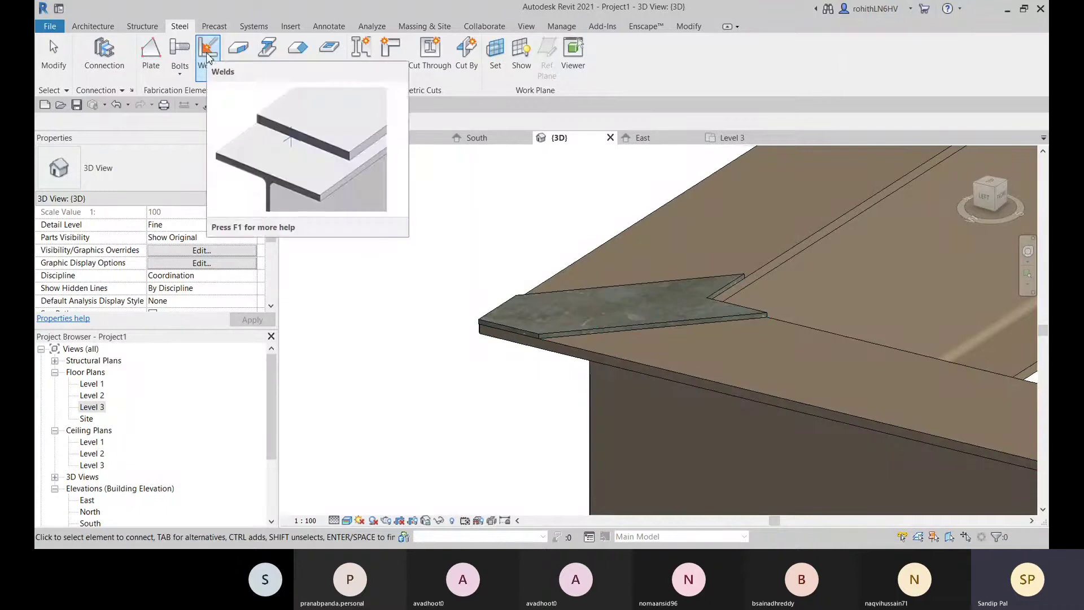
{"action": "left_click", "coordinate": [588, 327]}
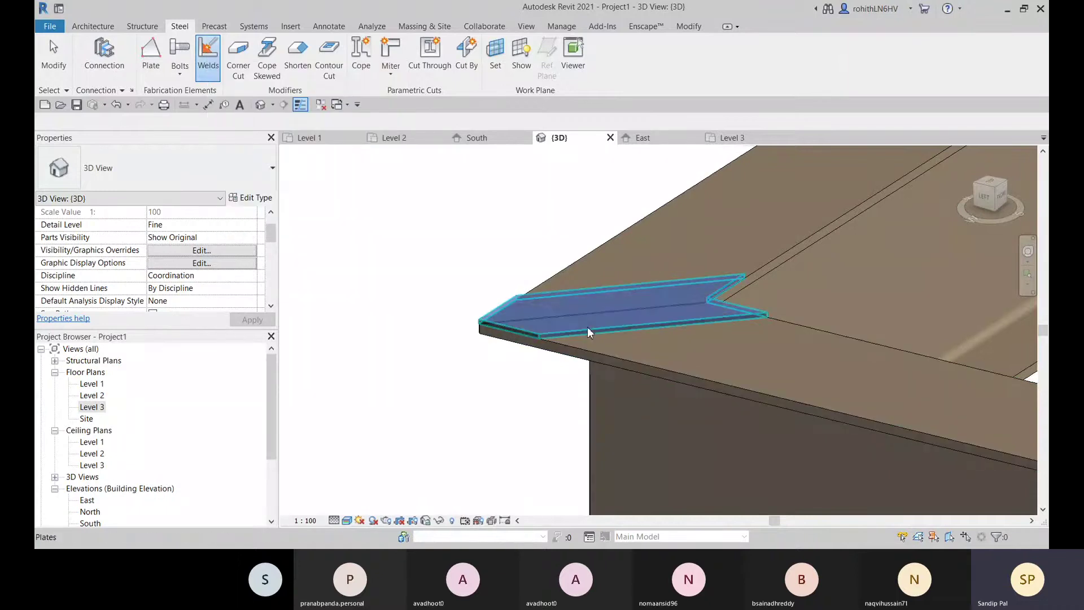
{"action": "left_click", "coordinate": [639, 355]}
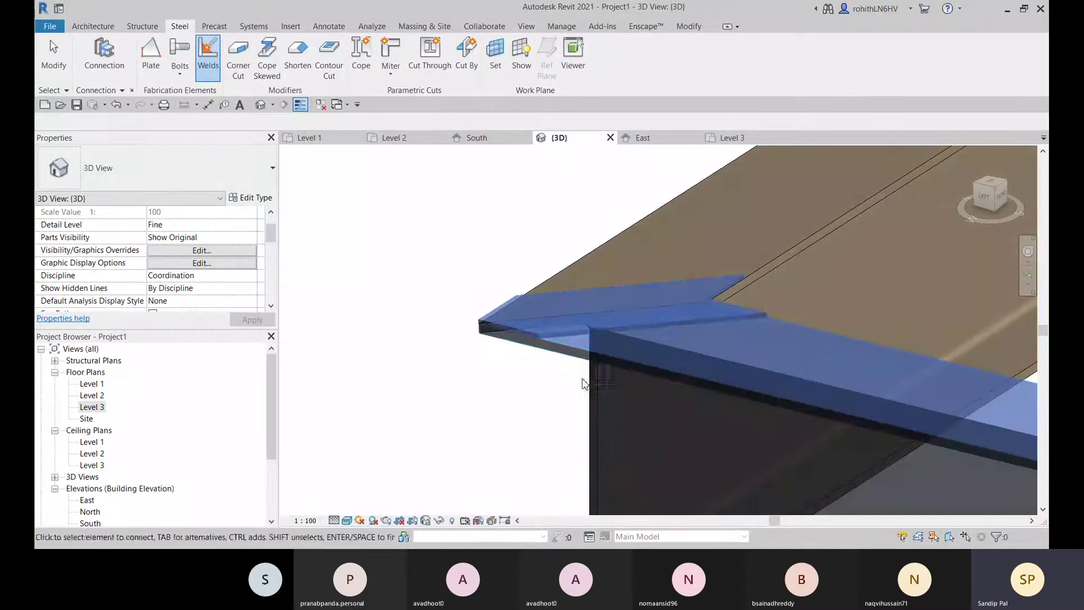
{"action": "left_click", "coordinate": [780, 258]}
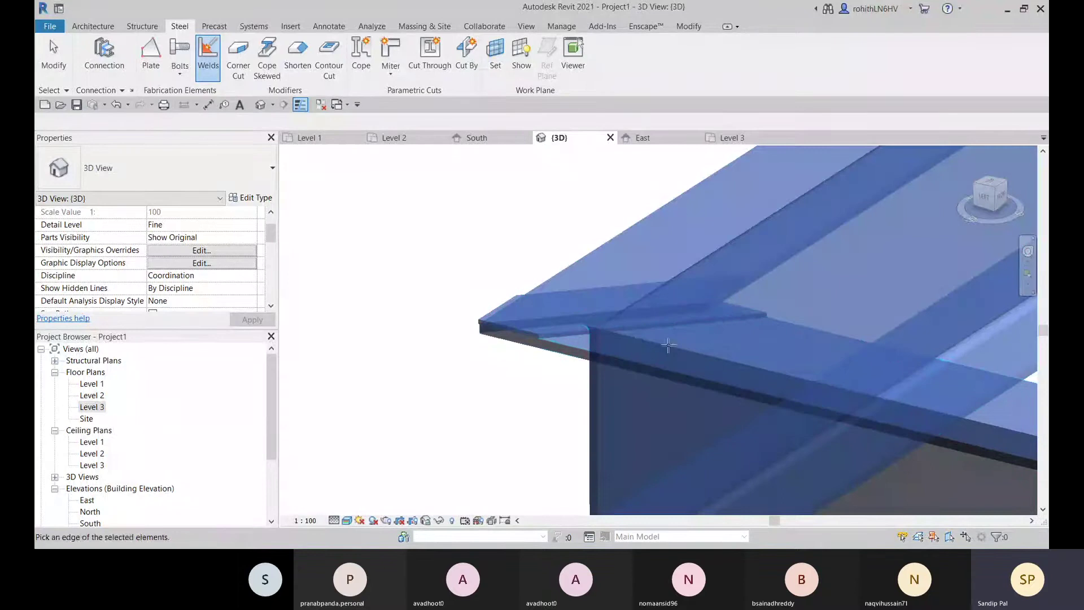
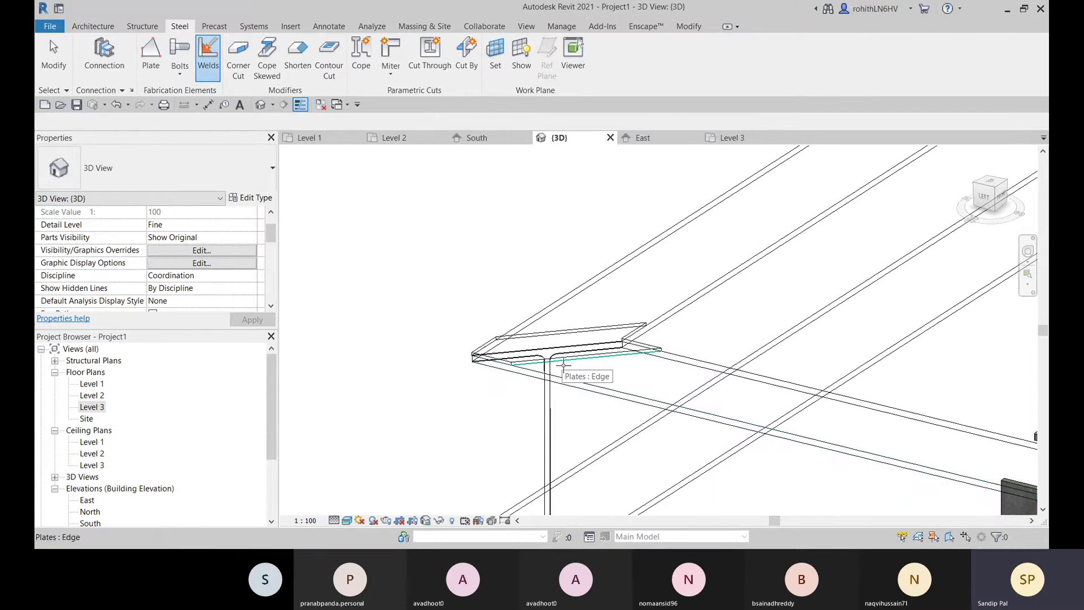
{"action": "left_click", "coordinate": [565, 366]}
Examine the new weld mark on the plate's long edge and review its properties, including the location setting
{"action": "scroll", "coordinate": [564, 361], "scroll_direction": "up", "scroll_amount": 3}
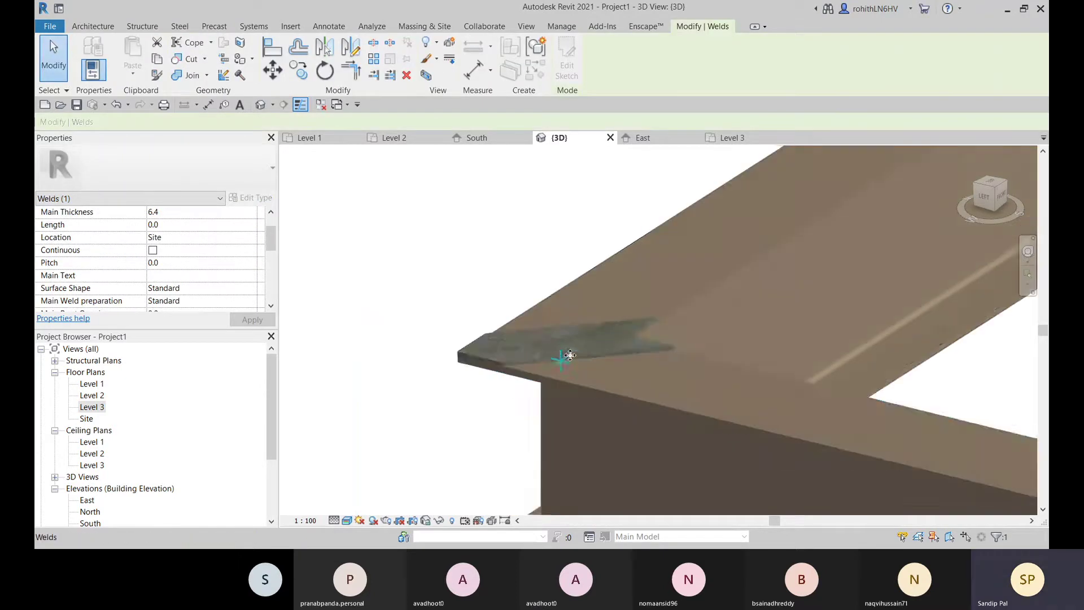
{"action": "scroll", "coordinate": [563, 360], "scroll_direction": "up", "scroll_amount": 4}
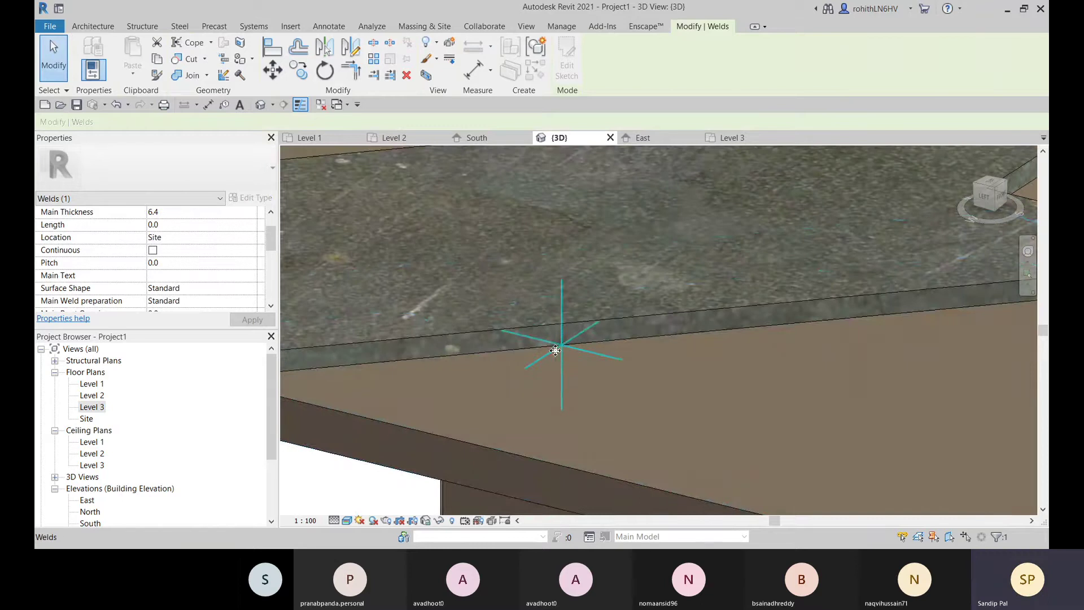
{"action": "scroll", "coordinate": [562, 347], "scroll_direction": "down", "scroll_amount": 4}
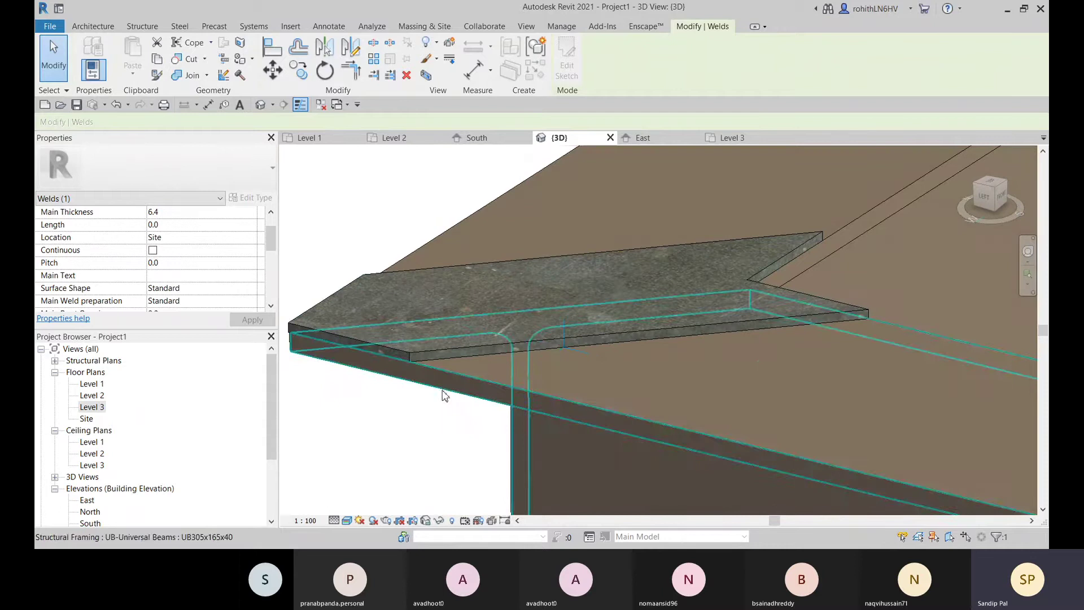
{"action": "key", "text": "Escape"}
{"action": "left_click", "coordinate": [551, 357]}
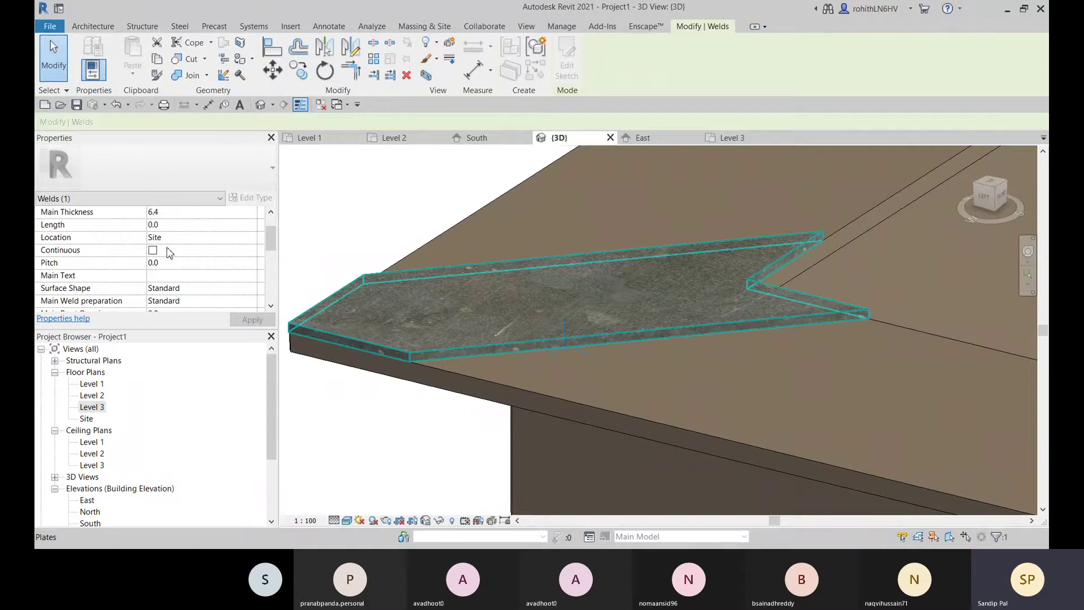
{"action": "left_click", "coordinate": [252, 242]}
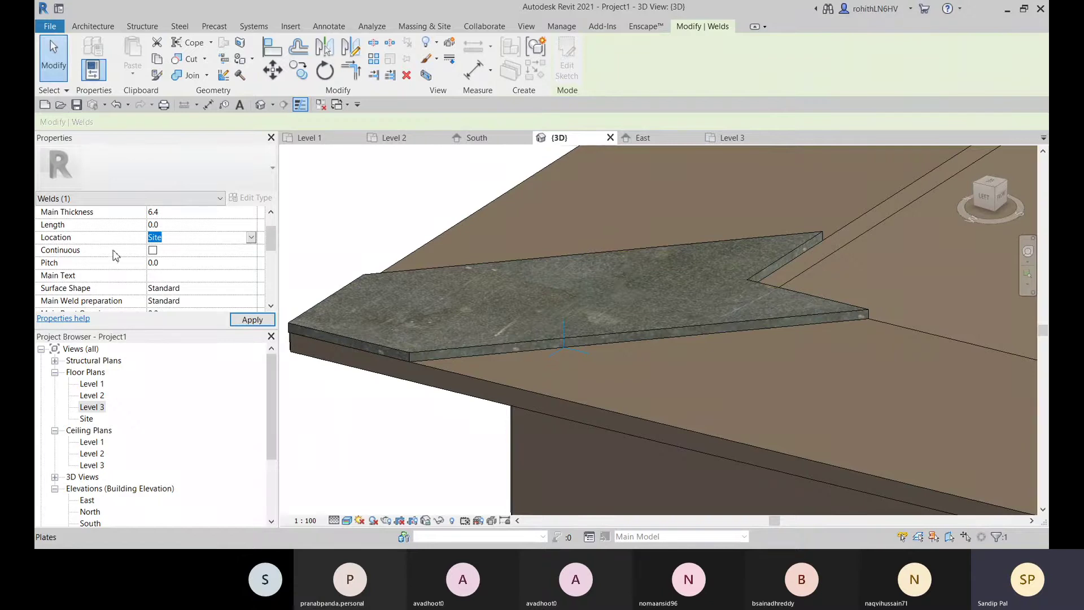
{"action": "scroll", "coordinate": [565, 373], "scroll_direction": "up", "scroll_amount": 5}
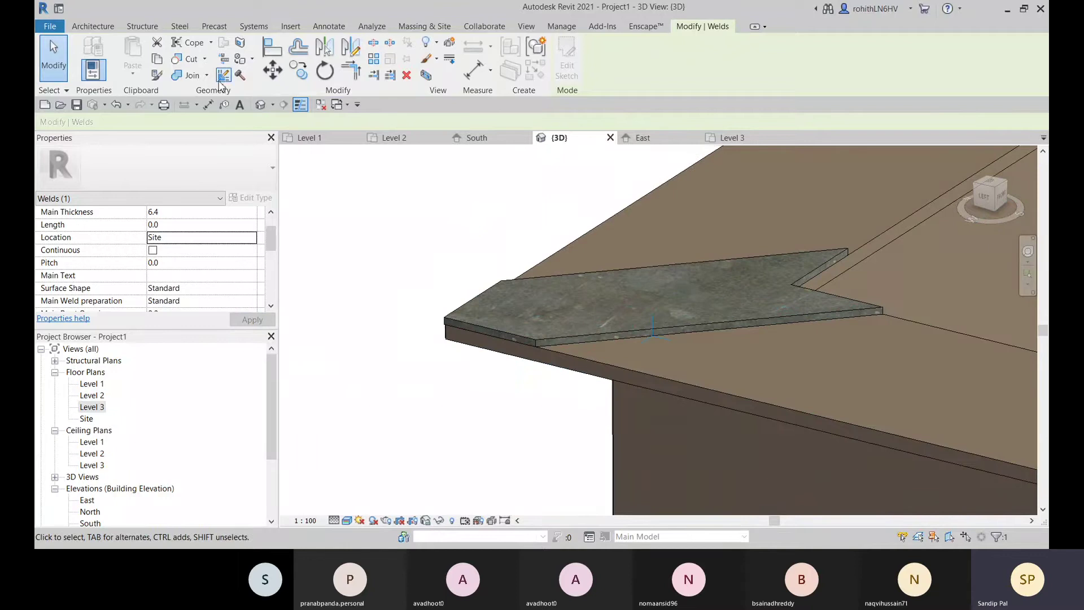
Add a second weld joining the plate to both beams, placed on the plate's short outer edge near the corner tip
{"action": "left_click", "coordinate": [355, 263]}
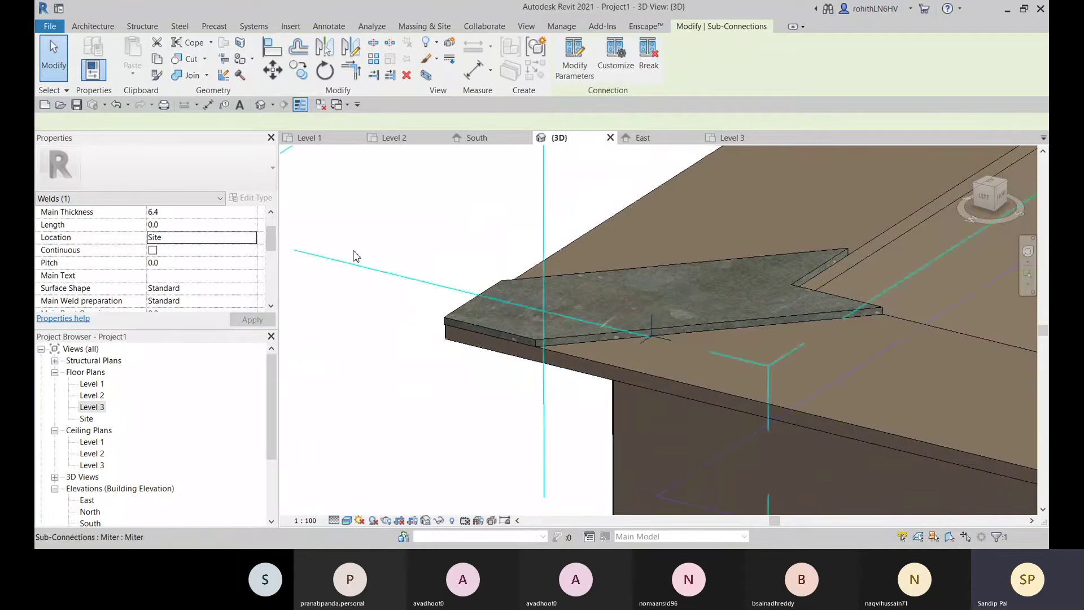
{"action": "left_click", "coordinate": [179, 26]}
{"action": "left_click", "coordinate": [207, 56]}
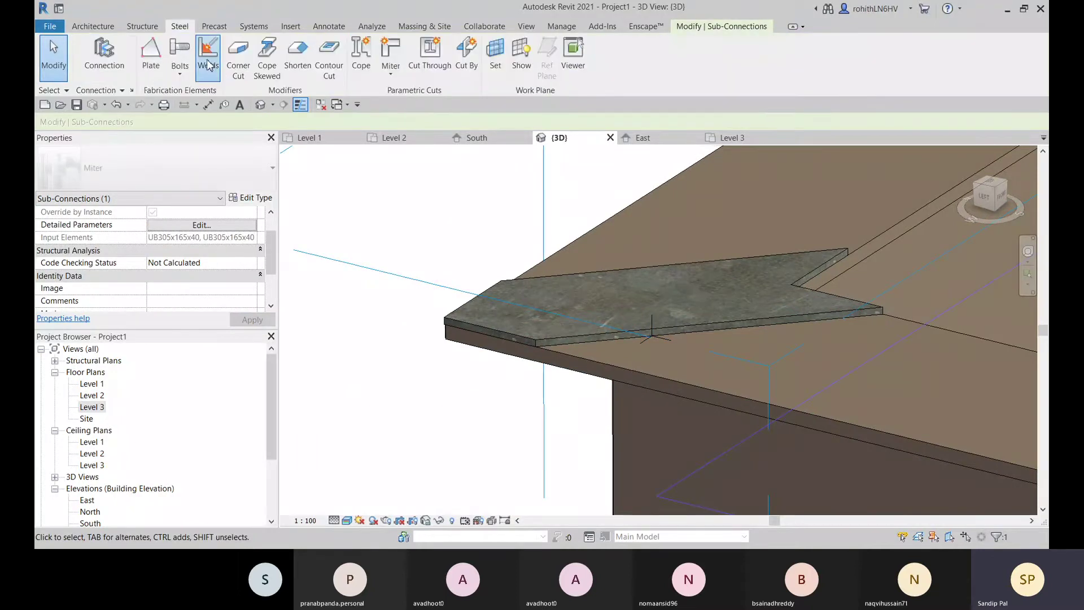
{"action": "left_click", "coordinate": [498, 320]}
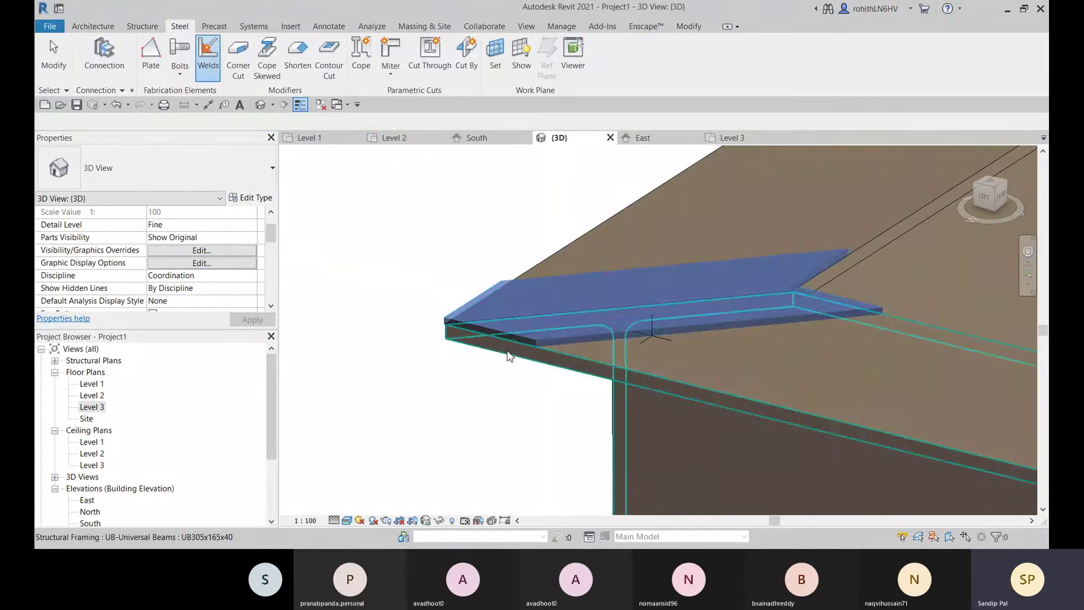
{"action": "left_click", "coordinate": [625, 243]}
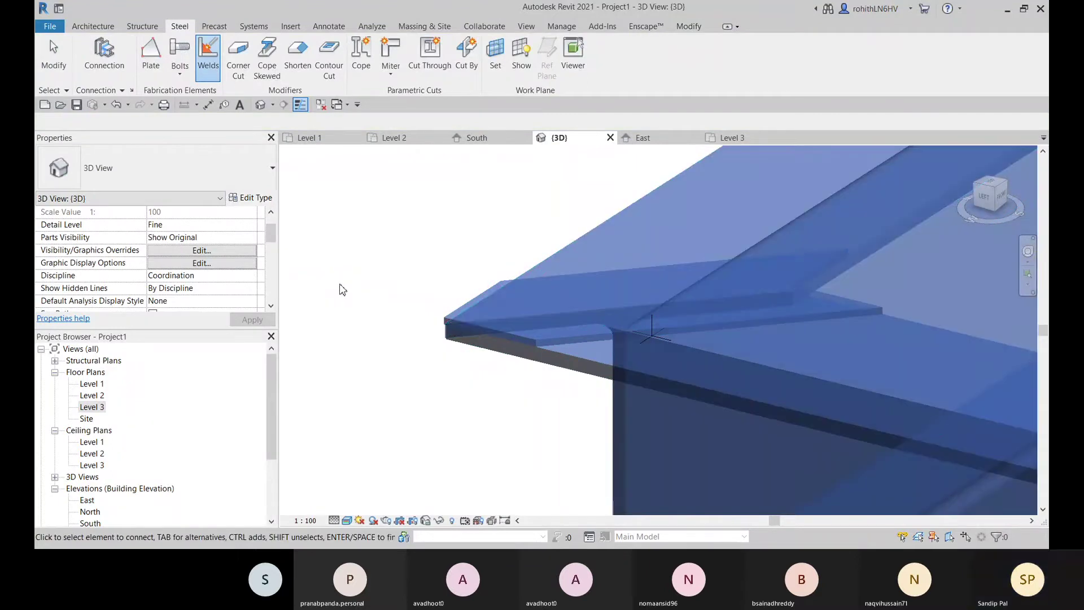
{"action": "left_click", "coordinate": [515, 342]}
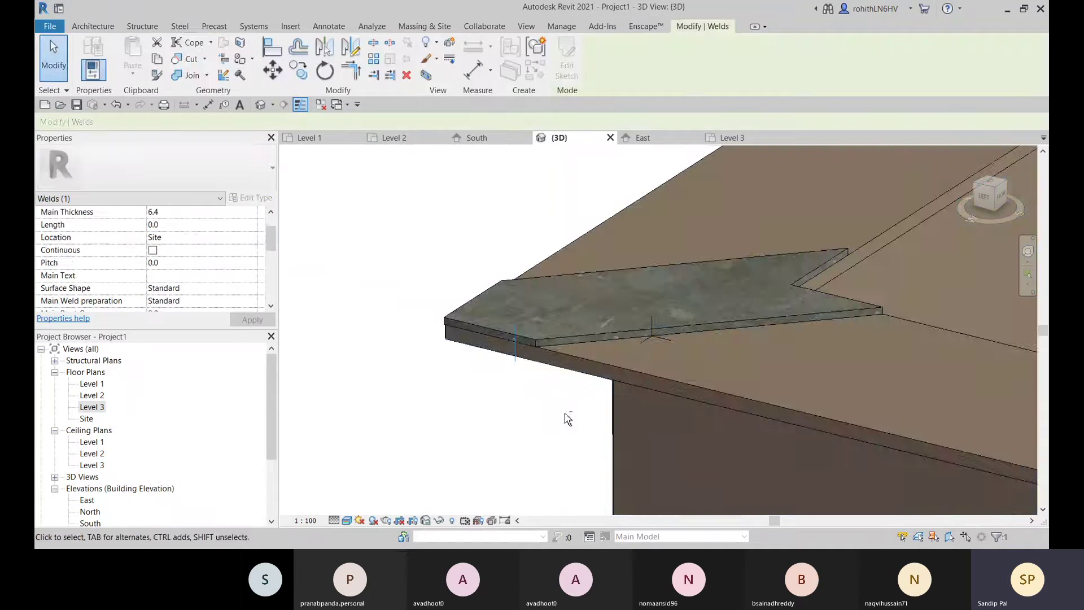
Find the Welds command in the keyboard shortcut settings and assign it a custom shortcut beginning with W
{"action": "mouse_move", "coordinate": [567, 418]}
{"action": "middle_mouse_down", "text": "shift"}
{"action": "mouse_move", "coordinate": [507, 422]}
{"action": "mouse_move", "coordinate": [587, 359]}
{"action": "middle_mouse_up", "text": "shift"}
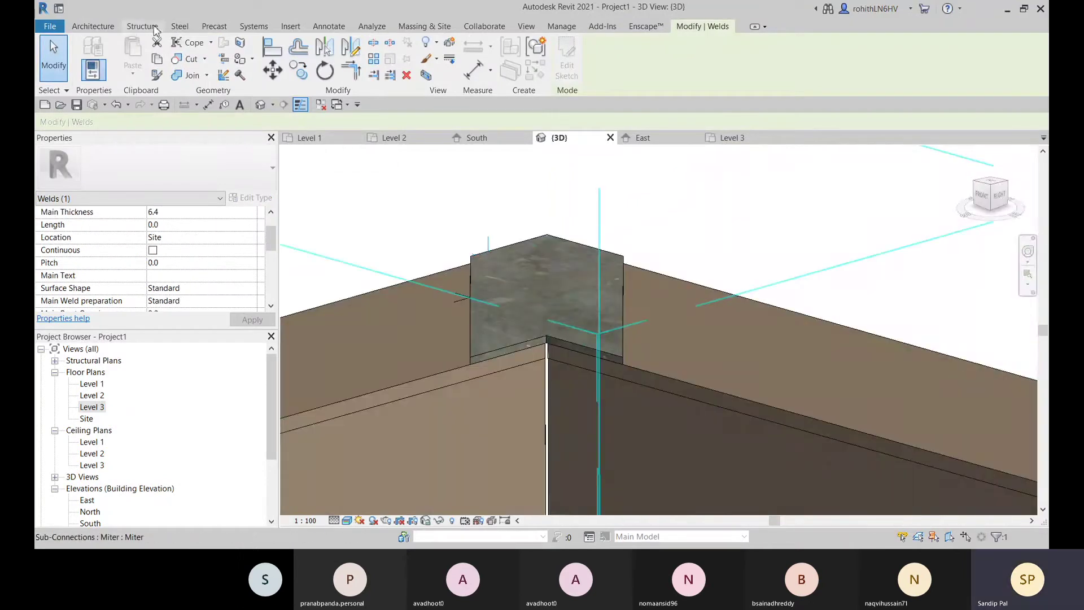
{"action": "left_click", "coordinate": [180, 26]}
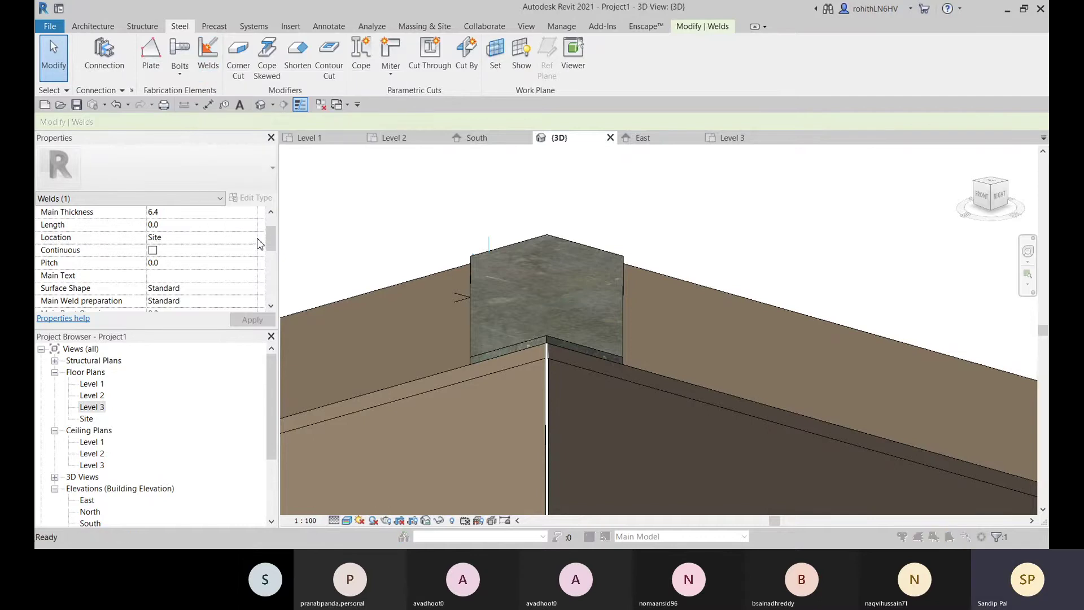
{"action": "key", "text": "k"}
{"action": "key", "text": "s"}
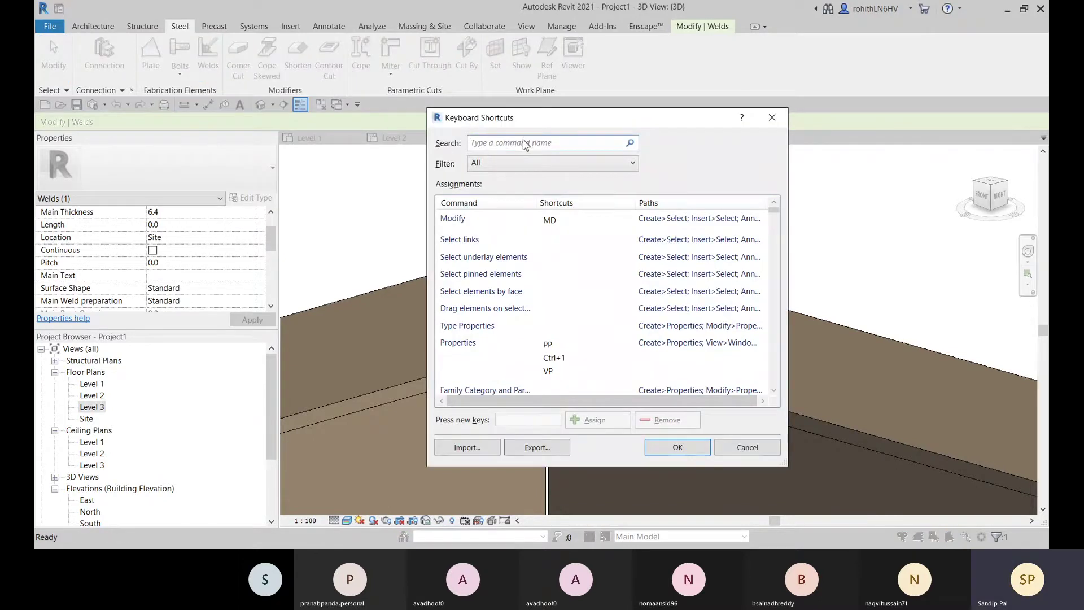
{"action": "type", "text": "Weld"}
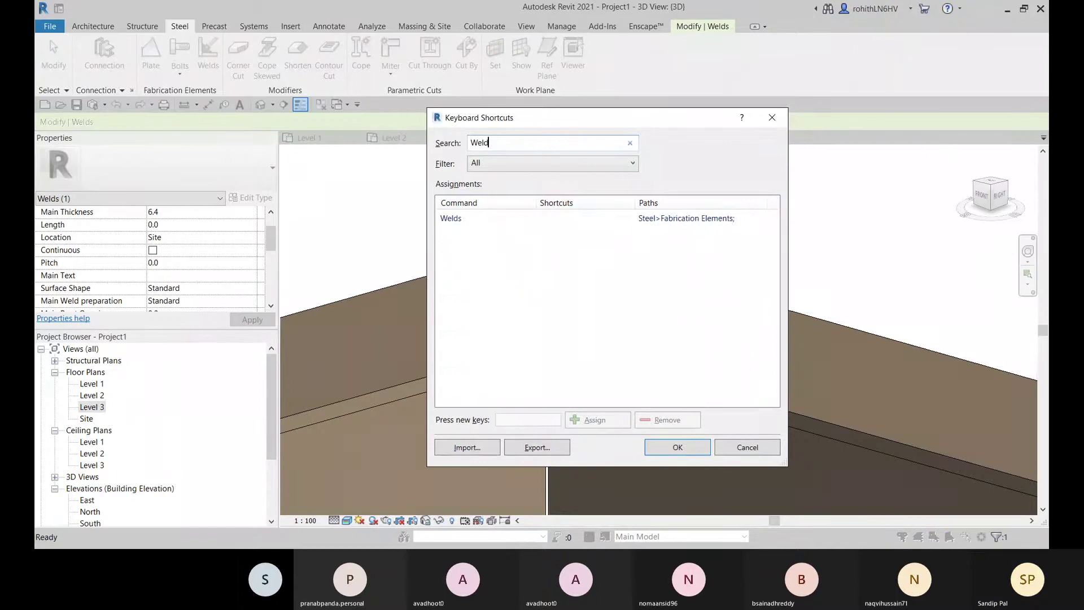
{"action": "left_click", "coordinate": [459, 224]}
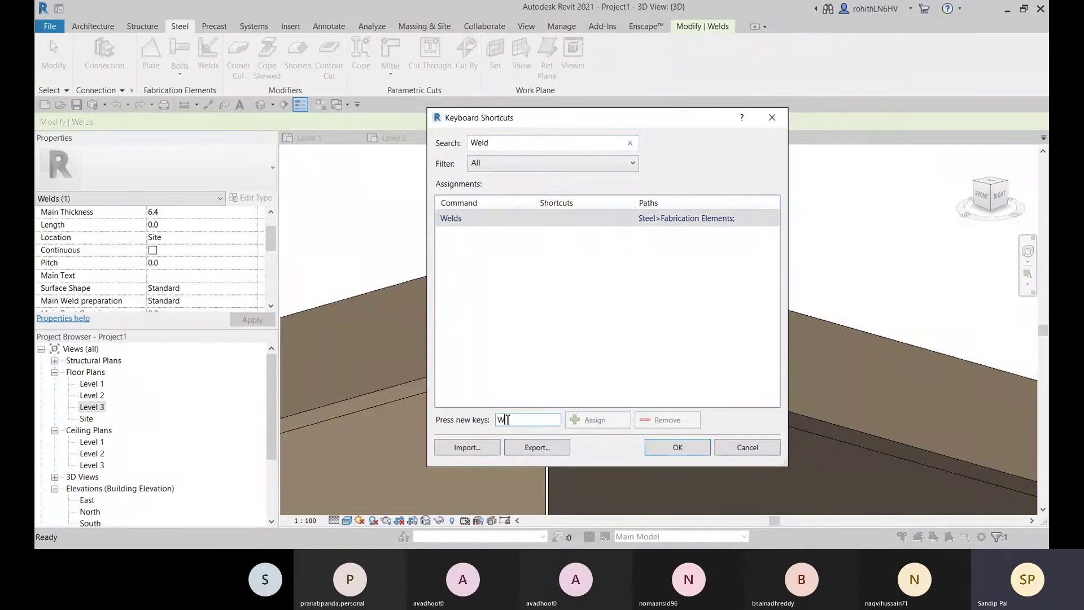
{"action": "left_click", "coordinate": [625, 421]}
{"action": "left_click", "coordinate": [681, 451]}
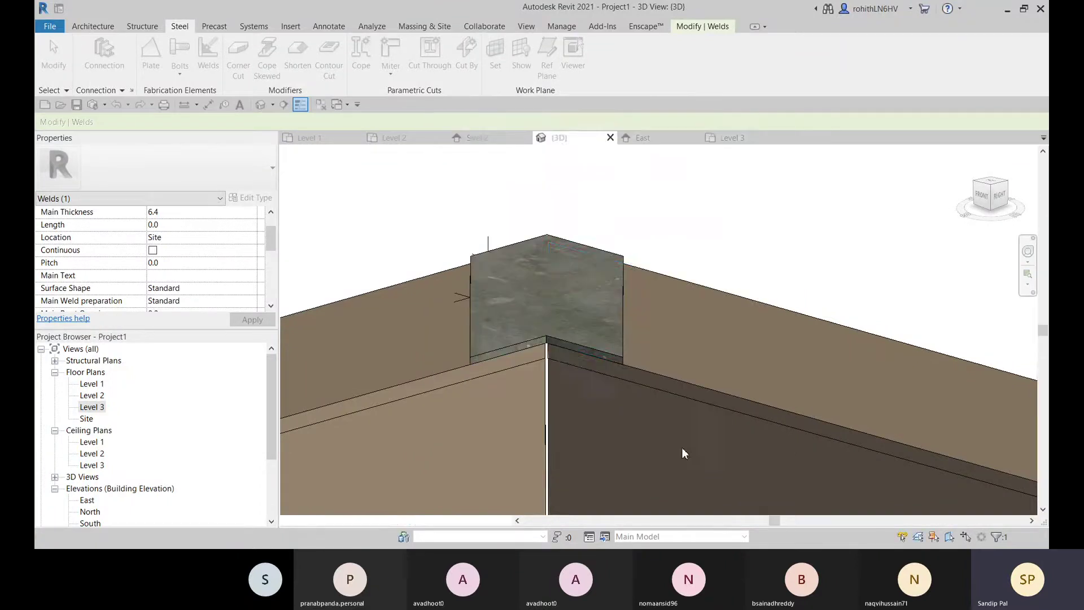
{"action": "middle_click_drag", "start_coordinate": [591, 431], "coordinate": [619, 433], "text": "shift"}
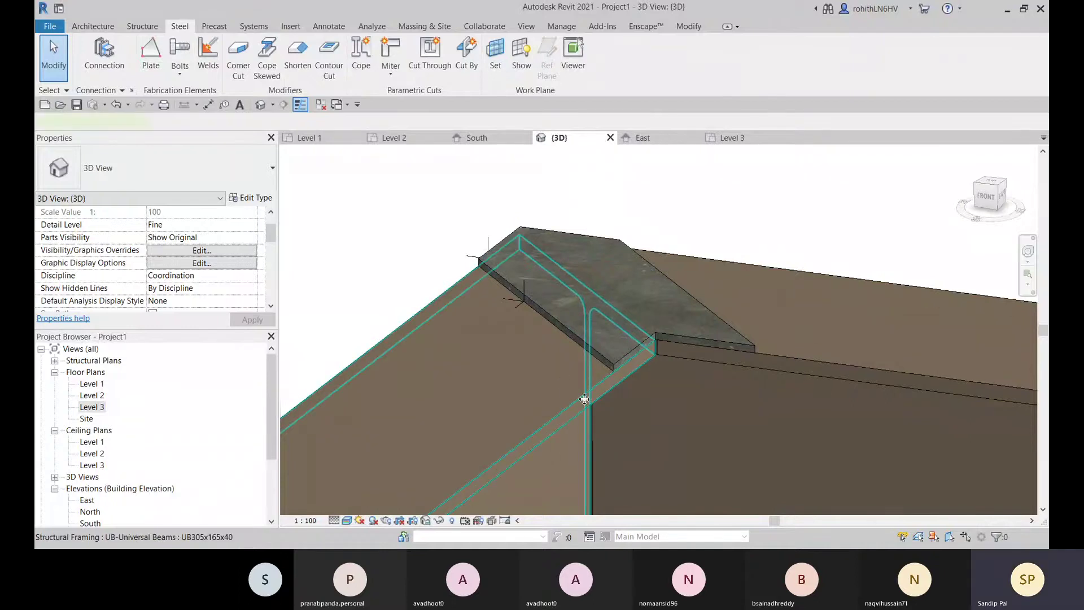
{"action": "left_click", "coordinate": [560, 378]}
{"action": "left_click", "coordinate": [616, 317], "text": "ctrl"}
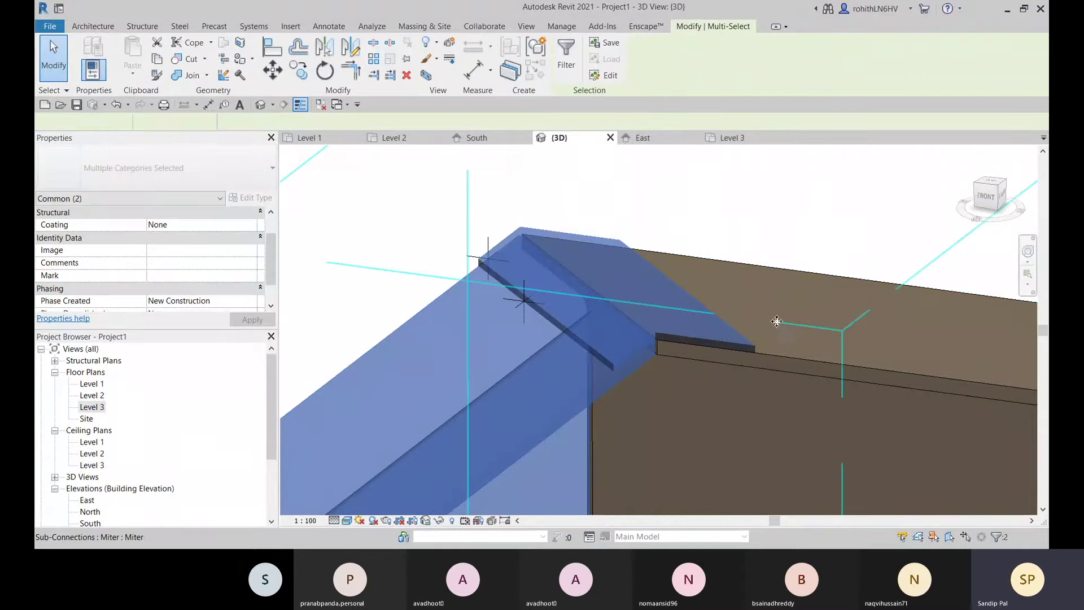
{"action": "left_click", "coordinate": [776, 323], "text": "ctrl"}
{"action": "left_click", "coordinate": [755, 371], "text": "ctrl"}
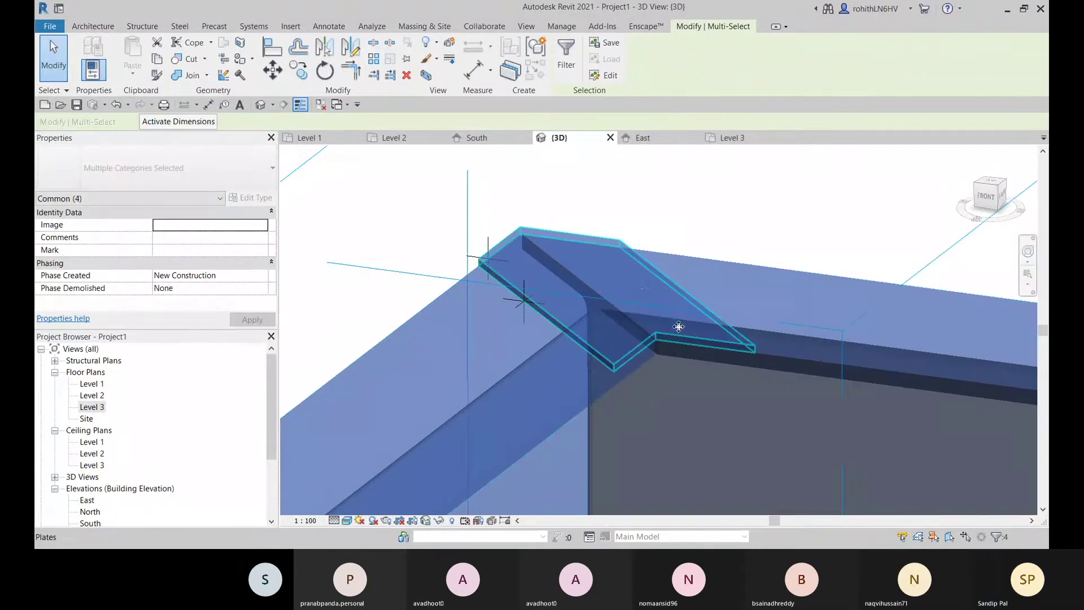
{"action": "key", "text": "k"}
{"action": "key", "text": "s"}
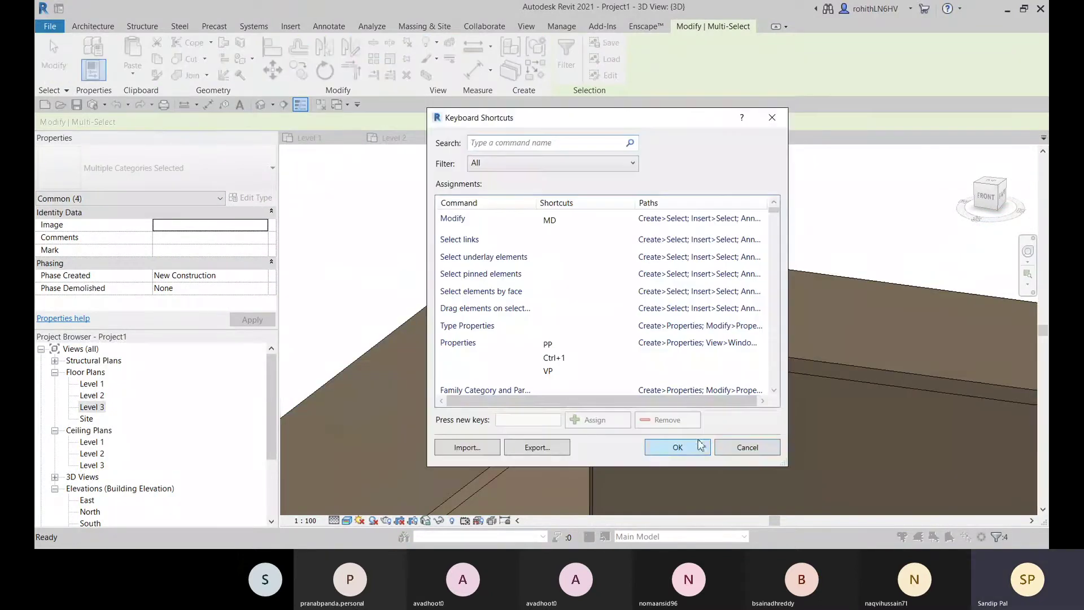
{"action": "left_click", "coordinate": [746, 448]}
{"action": "key", "text": "Escape"}
Try starting the Welds command with its custom single-letter shortcut while nothing is selected
{"action": "left_click", "coordinate": [180, 25]}
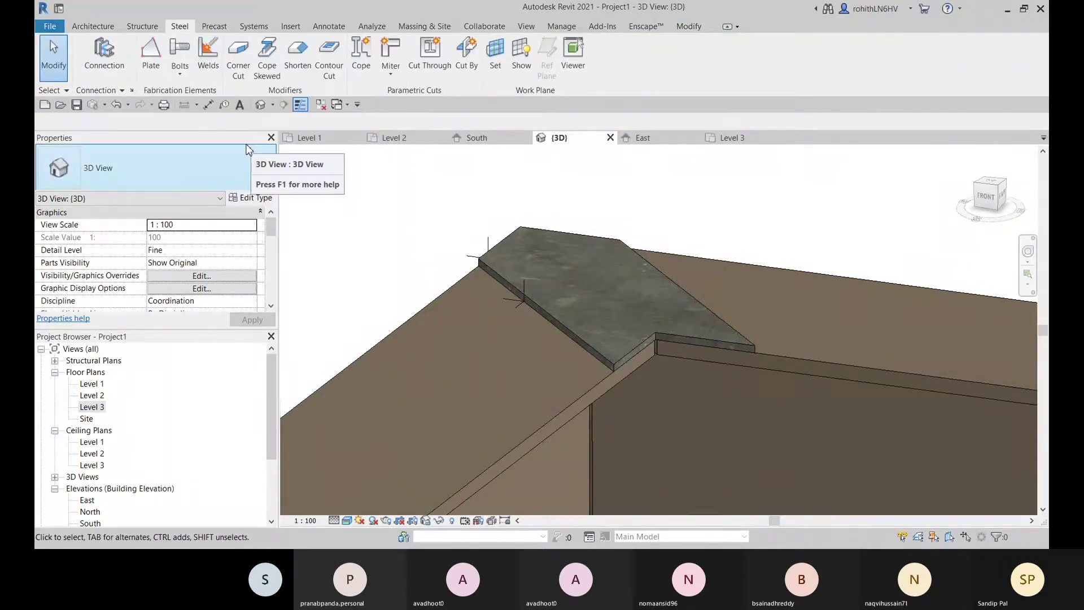
{"action": "key", "text": "w"}
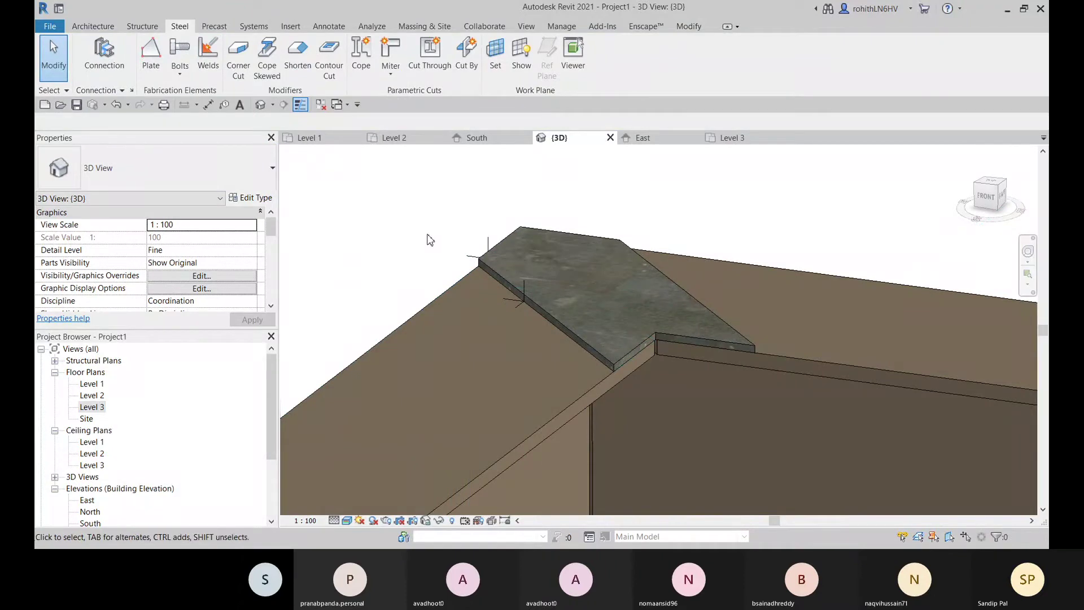
{"action": "key", "text": "w"}
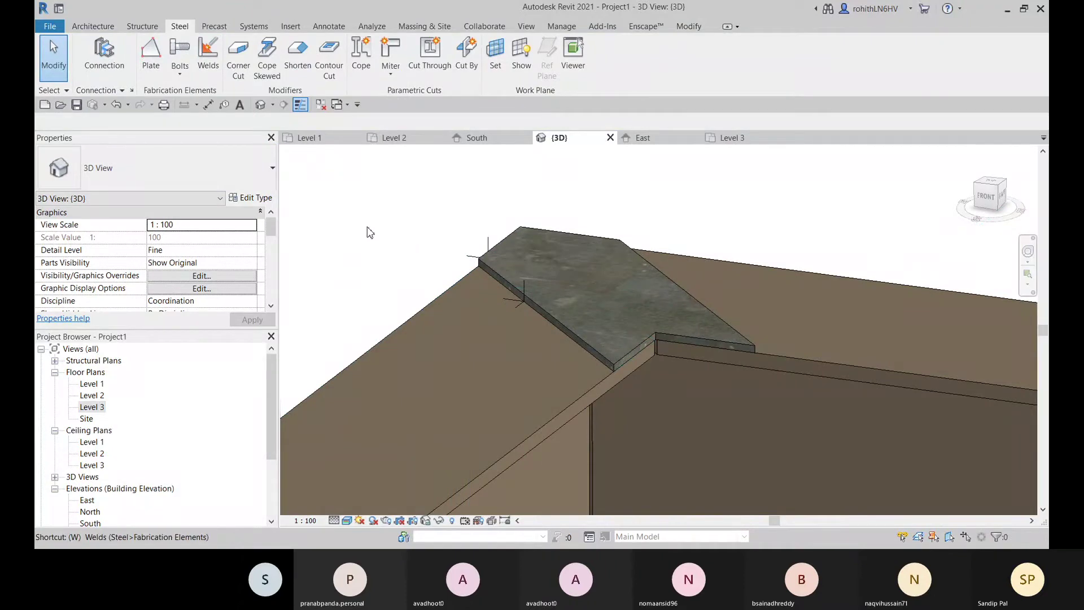
{"action": "key", "text": "space"}
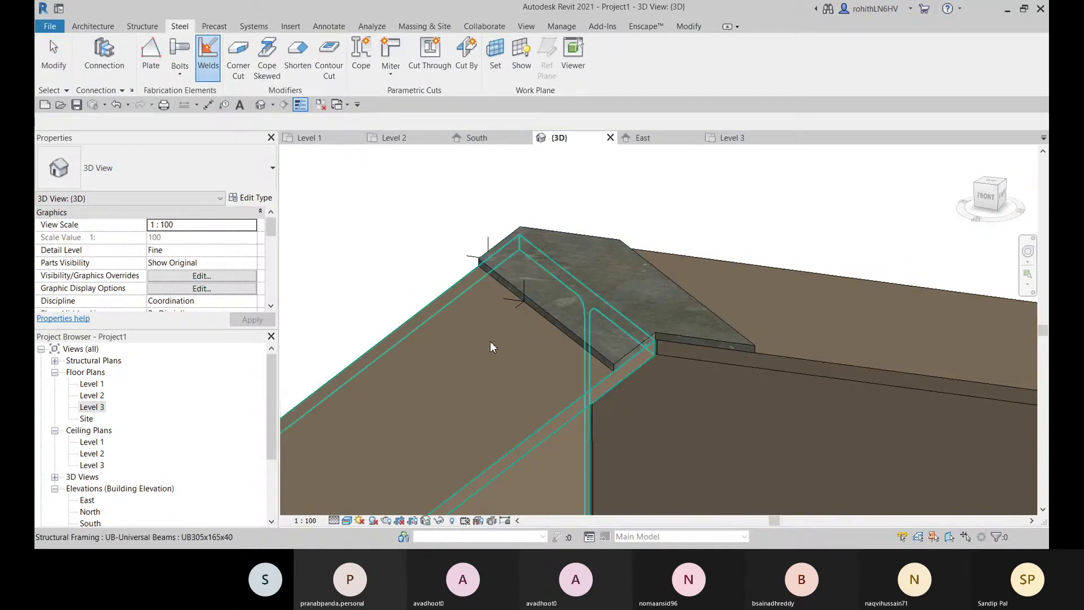
{"action": "key", "text": "Escape"}
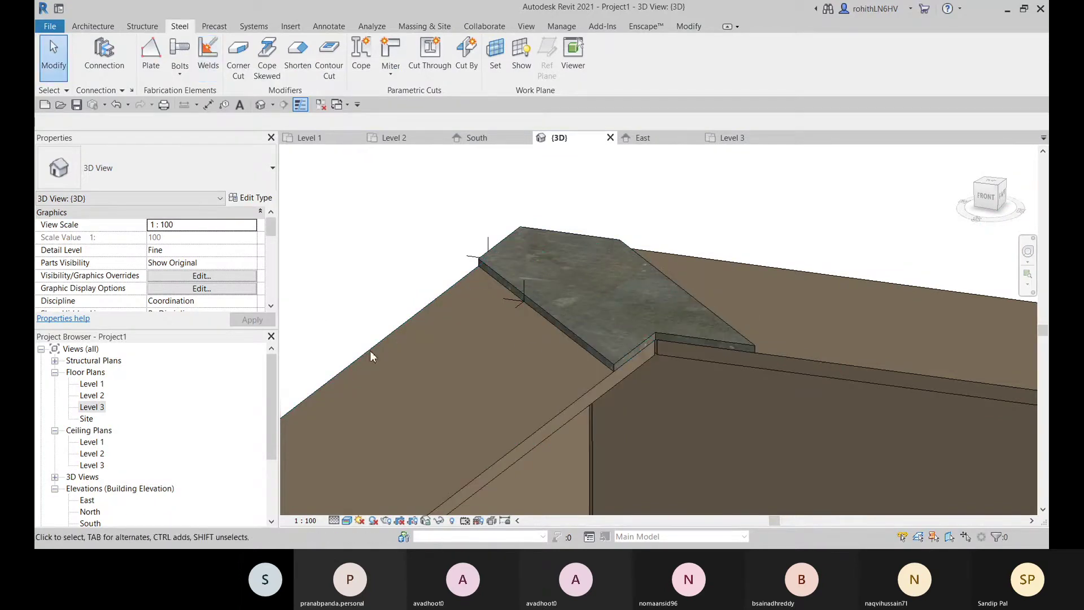
Try the custom Welds shortcut again with the corner plate and both mitered beams selected
{"action": "key", "text": "shift+w"}
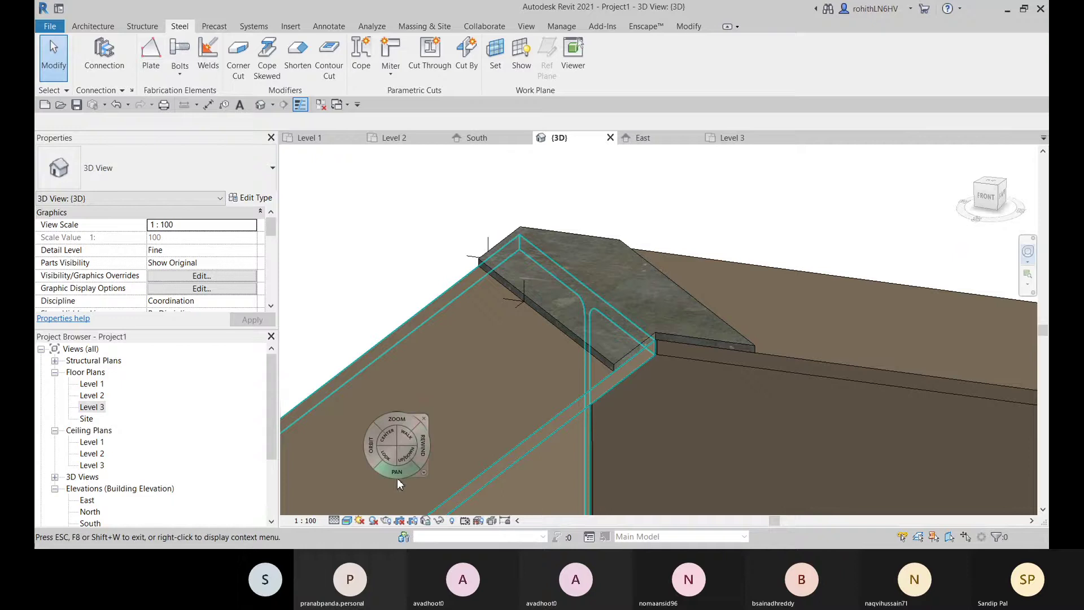
{"action": "left_click_drag", "start_coordinate": [426, 417], "coordinate": [457, 361]}
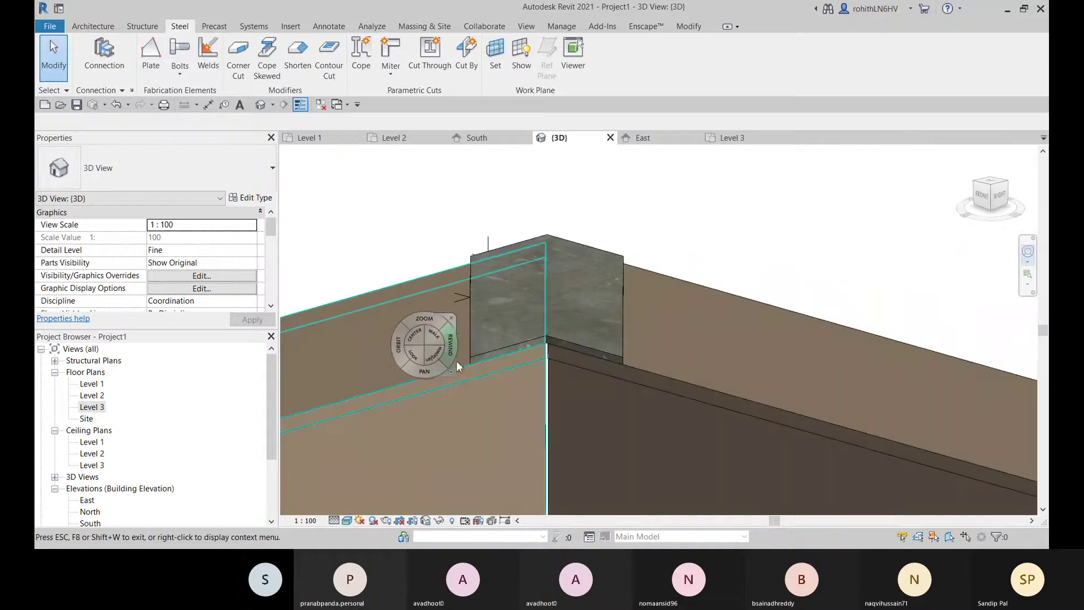
{"action": "left_click", "coordinate": [454, 319]}
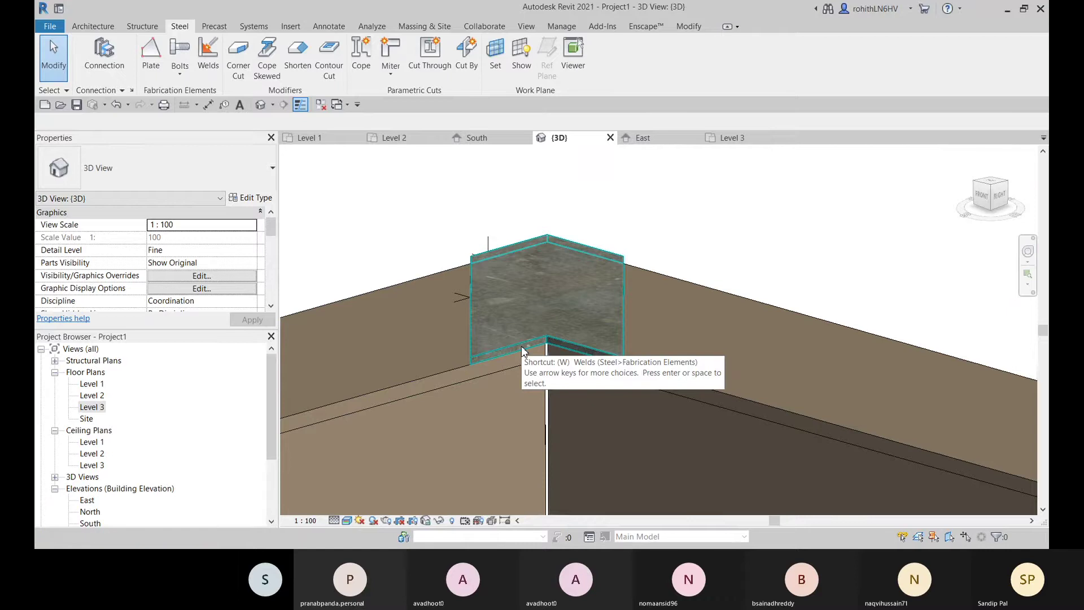
{"action": "left_click", "coordinate": [94, 27]}
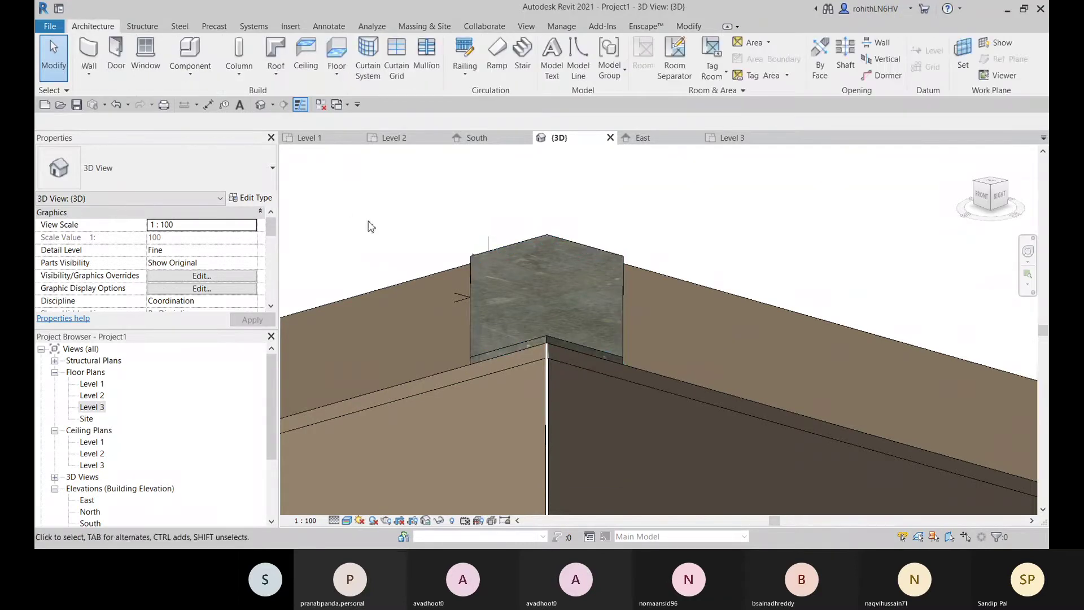
{"action": "left_click", "coordinate": [536, 343]}
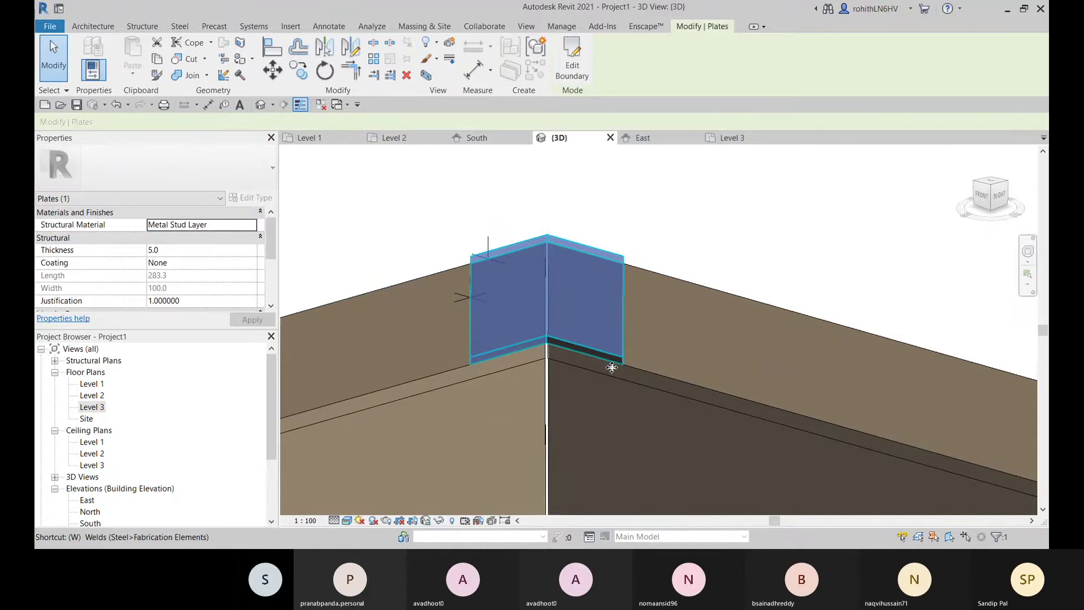
{"action": "left_click", "coordinate": [658, 385], "text": "ctrl"}
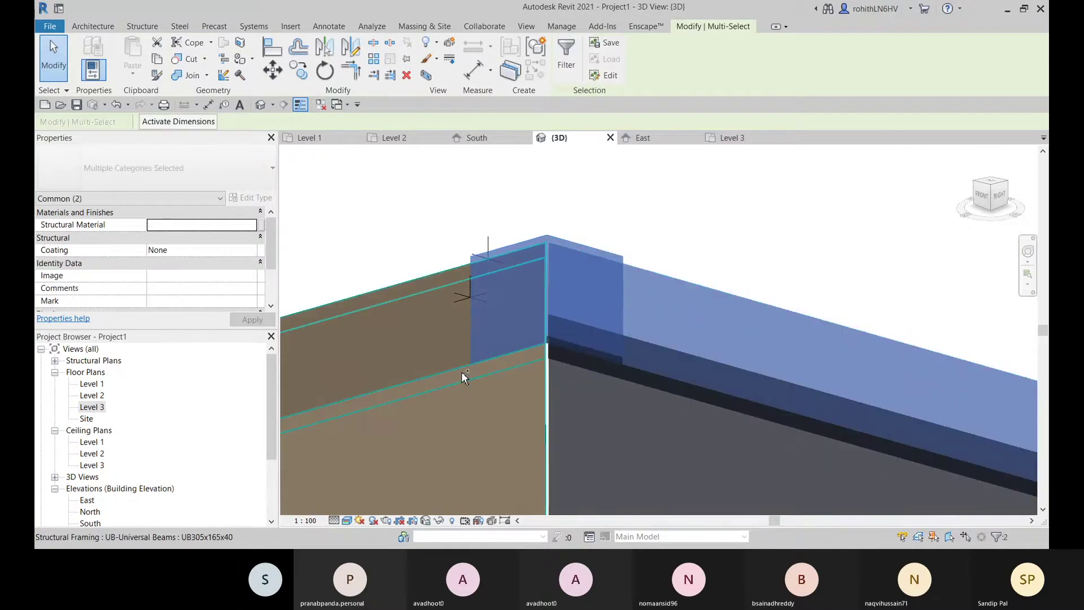
{"action": "left_click", "coordinate": [462, 372], "text": "ctrl"}
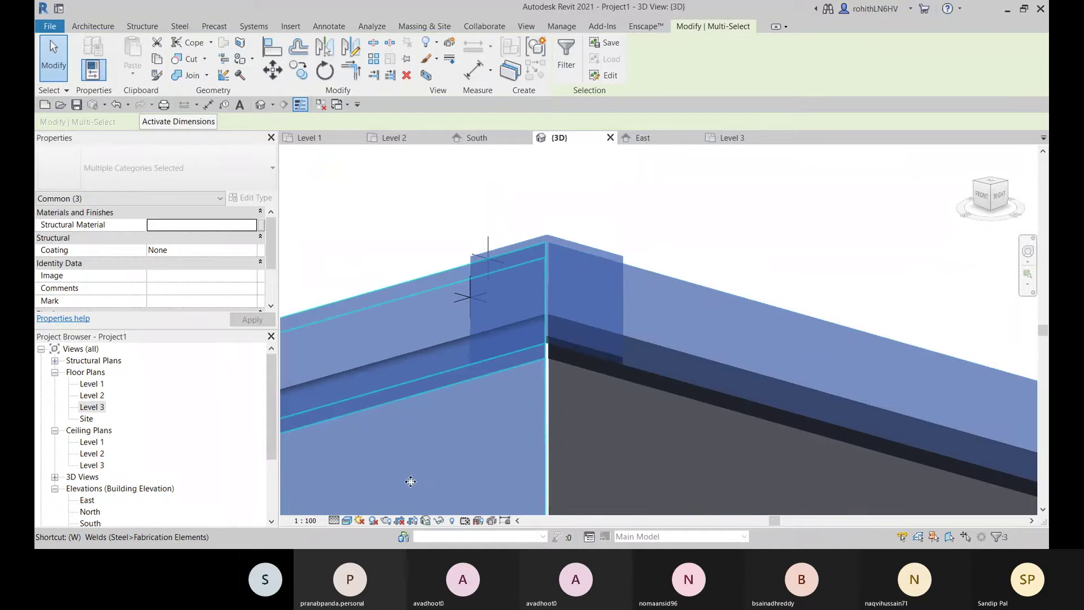
{"action": "key", "text": "Escape"}
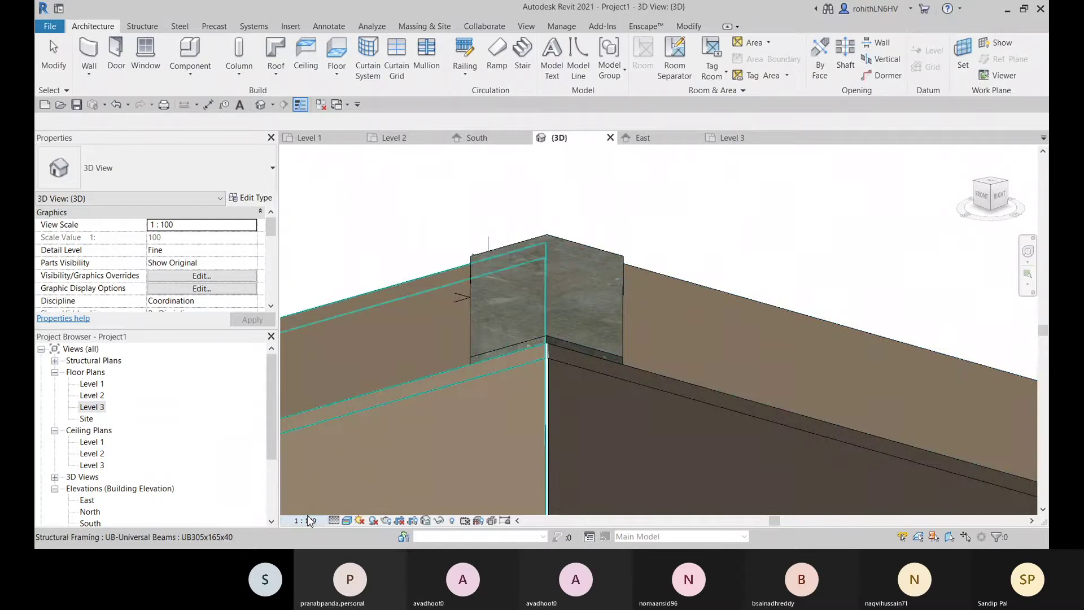
Find the Welds command in the keyboard shortcut settings, remove its existing shortcut and assign WW instead
{"action": "left_click", "coordinate": [179, 26]}
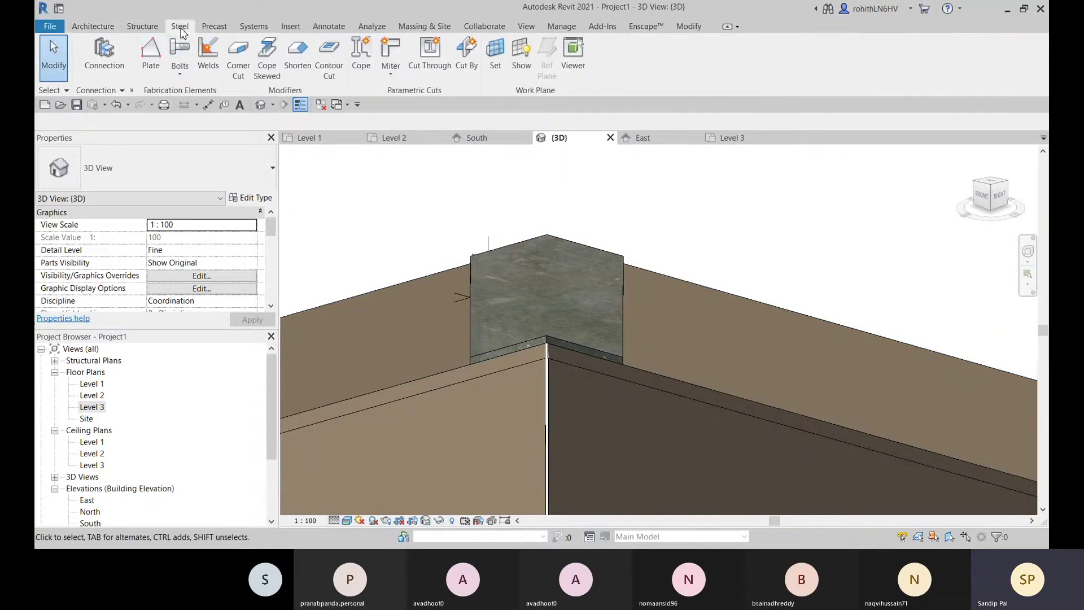
{"action": "left_click", "coordinate": [205, 66]}
{"action": "key", "text": "s"}
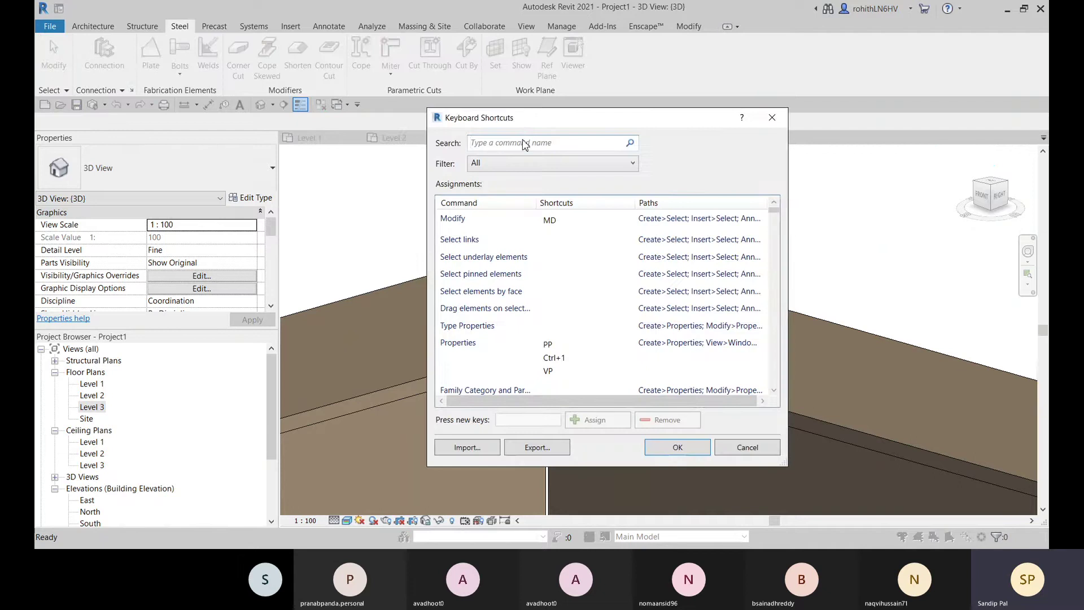
{"action": "type", "text": "W"}
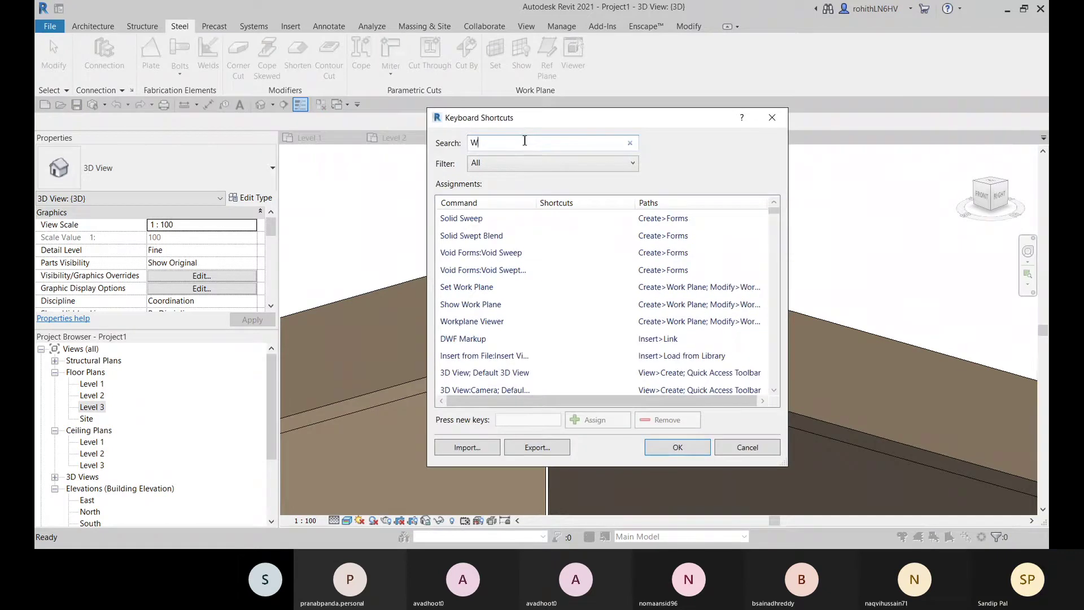
{"action": "type", "text": "el"}
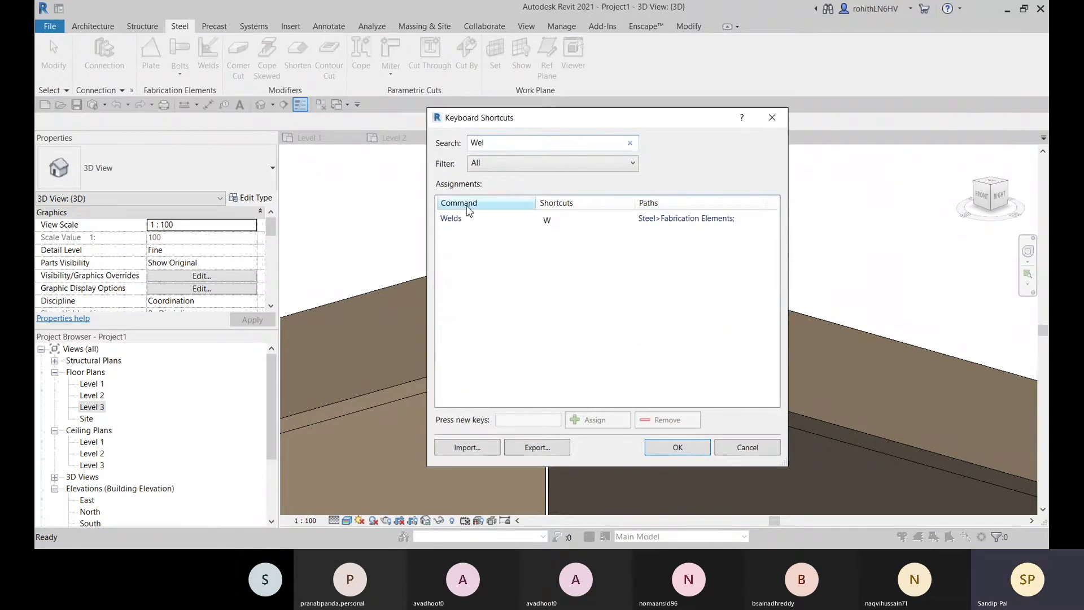
{"action": "left_click", "coordinate": [456, 222]}
{"action": "left_click", "coordinate": [518, 420]}
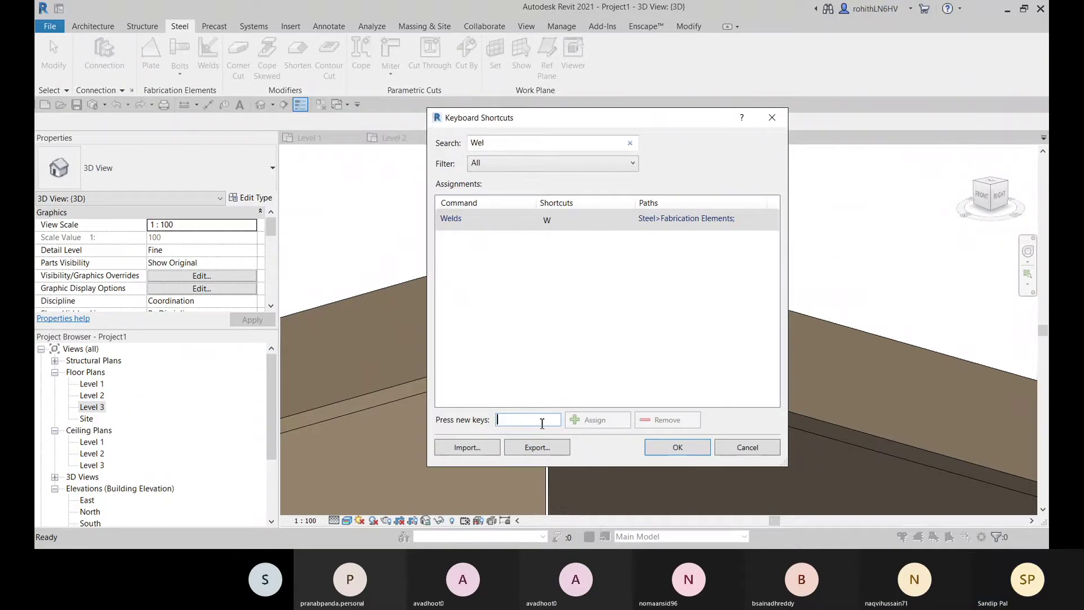
{"action": "left_click", "coordinate": [557, 221]}
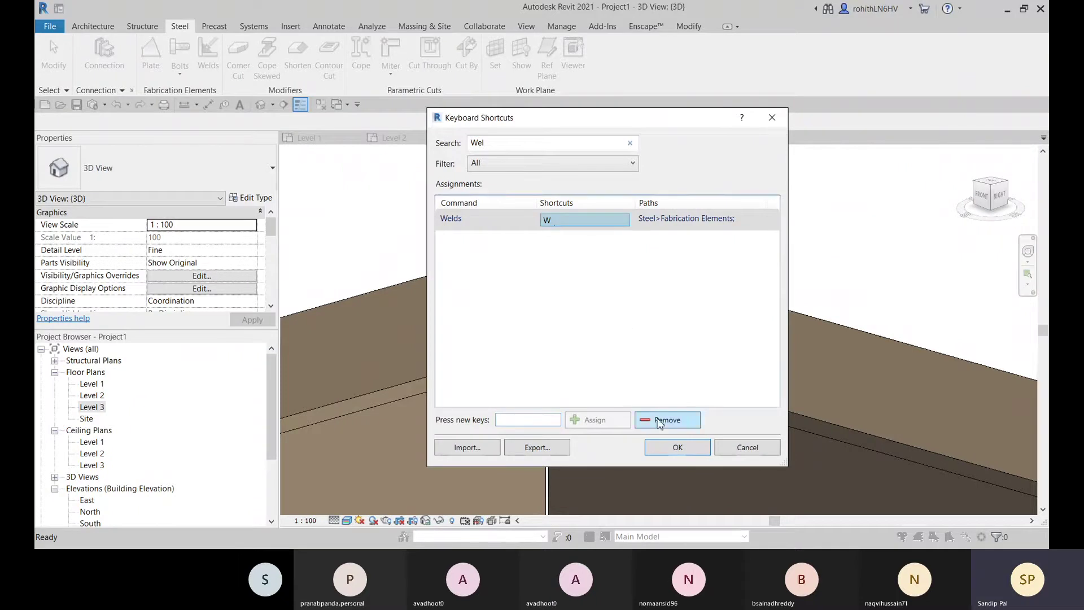
{"action": "left_click", "coordinate": [660, 422]}
{"action": "key", "text": "w"}
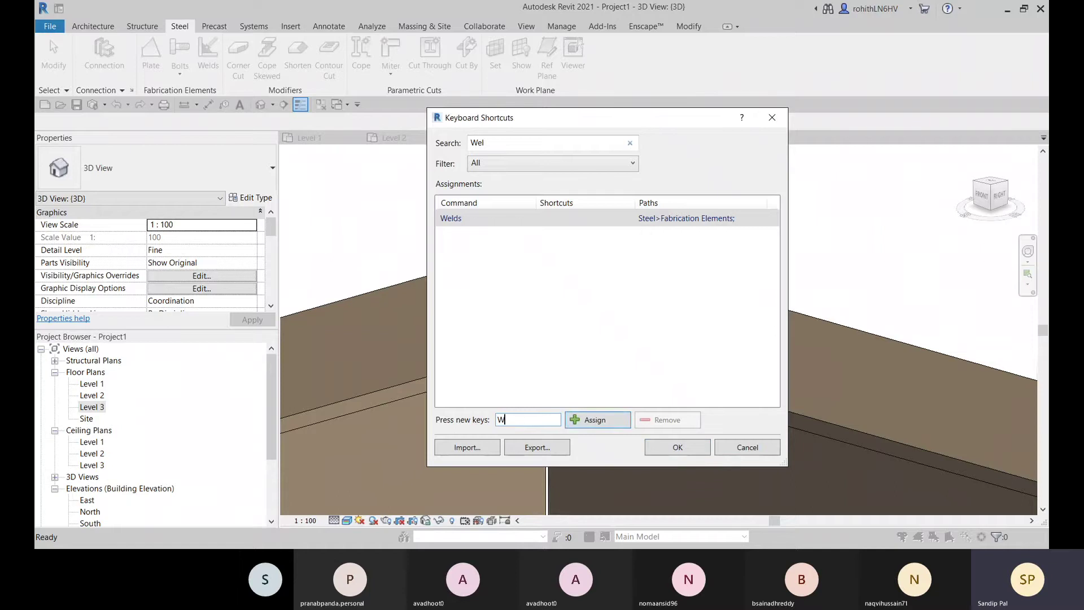
{"action": "left_click", "coordinate": [596, 420]}
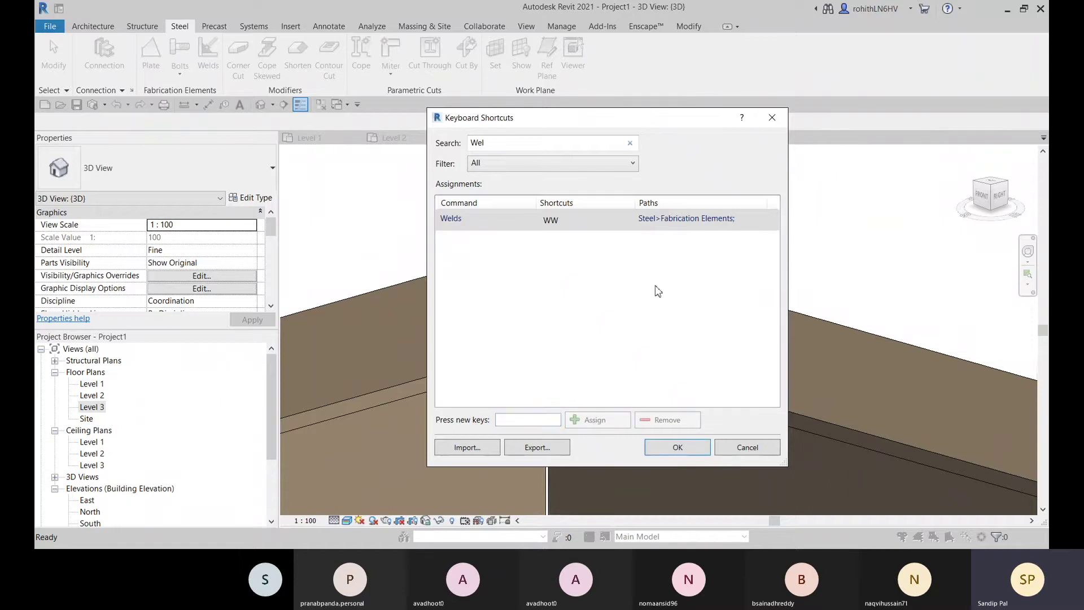
{"action": "left_click", "coordinate": [683, 446]}
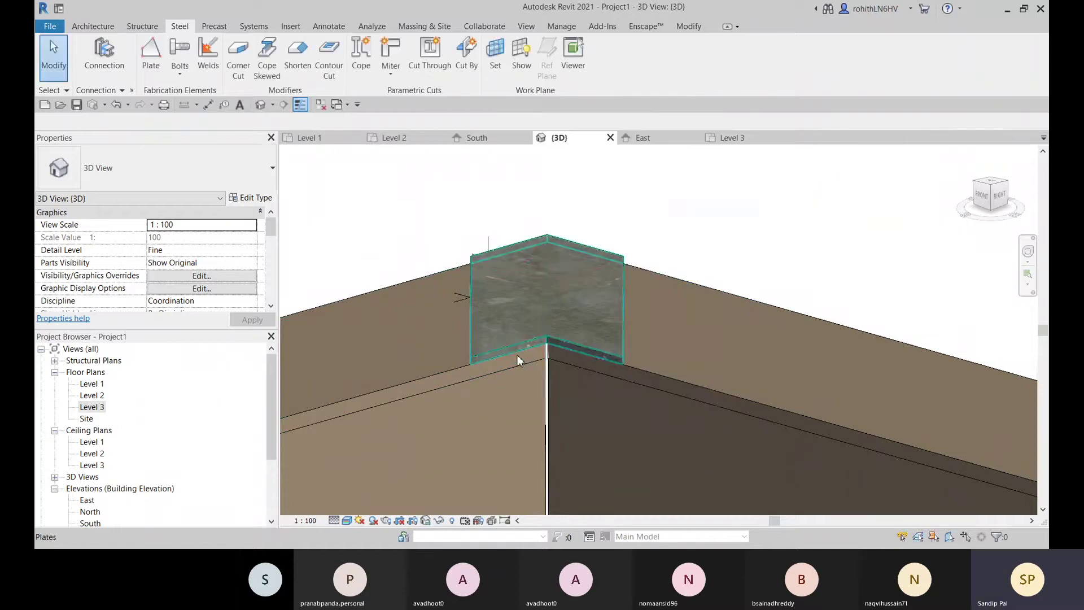
Weld the corner plate to both beams, placing the weld on the plate's inner edge along the right-hand beam
{"action": "key", "text": "w"}
{"action": "key", "text": "w"}
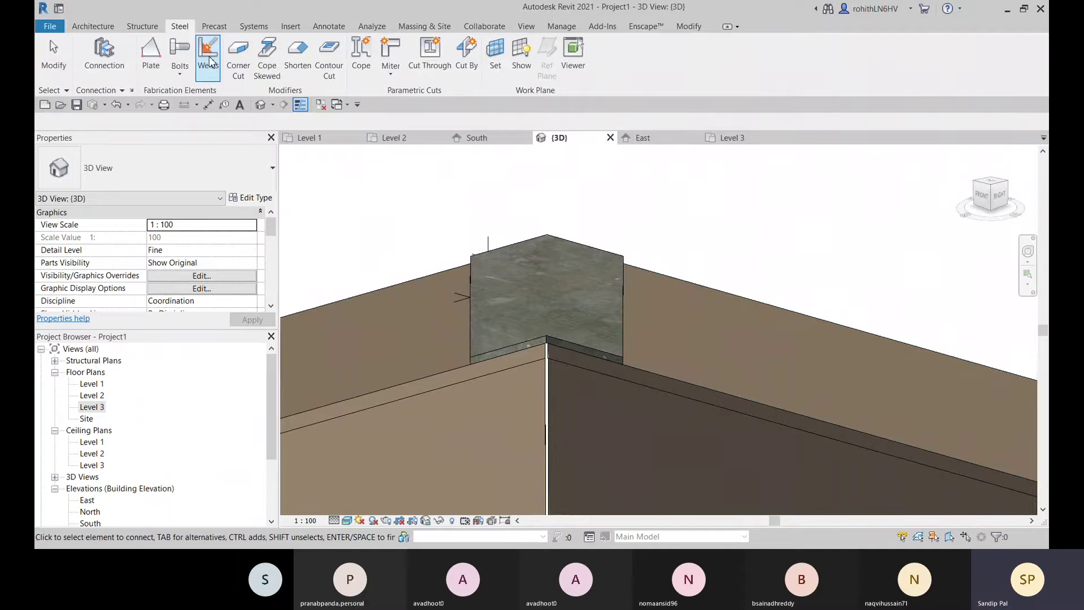
{"action": "left_click", "coordinate": [490, 346]}
{"action": "left_click", "coordinate": [453, 376]}
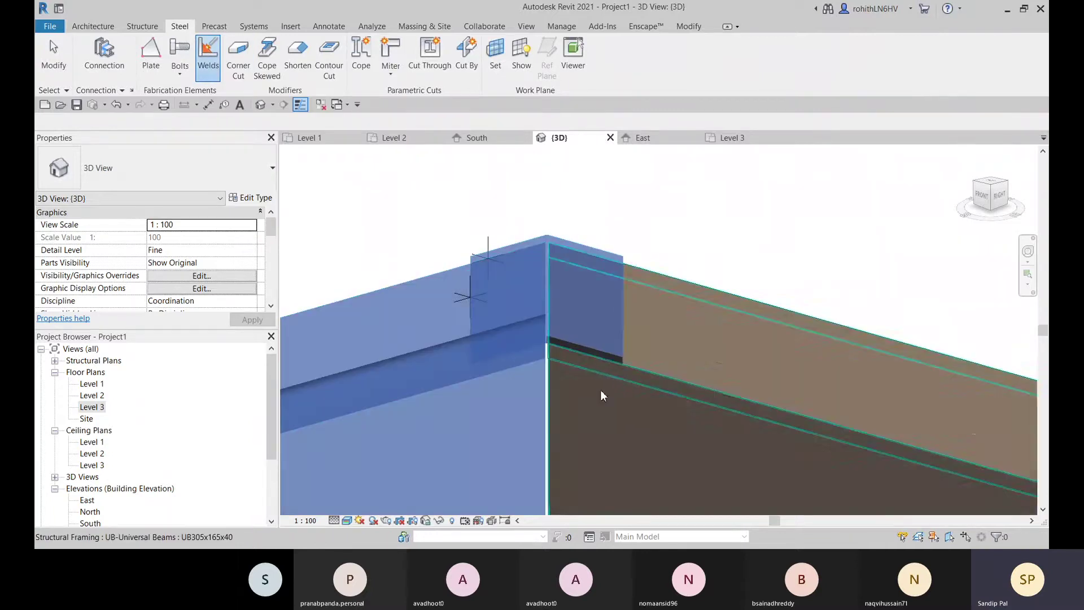
{"action": "left_click", "coordinate": [648, 381]}
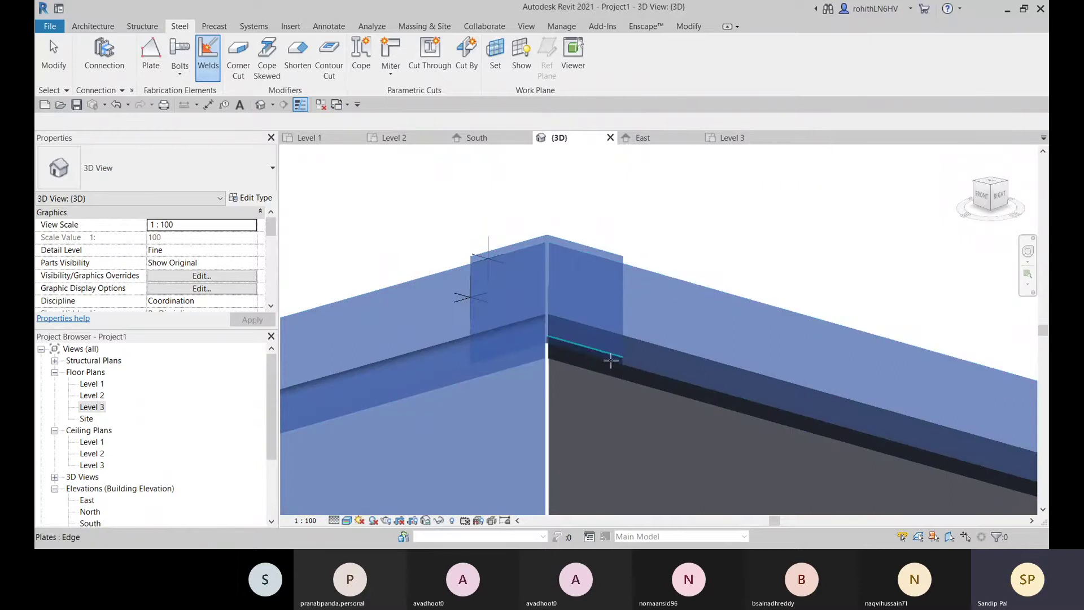
{"action": "left_click", "coordinate": [610, 363]}
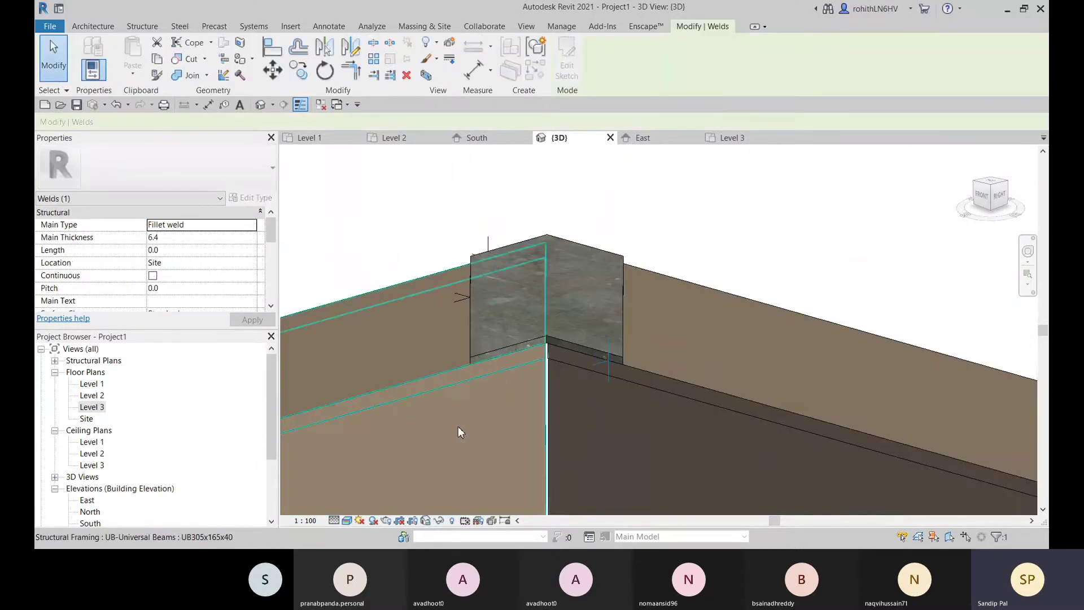
{"action": "key", "text": "Escape"}
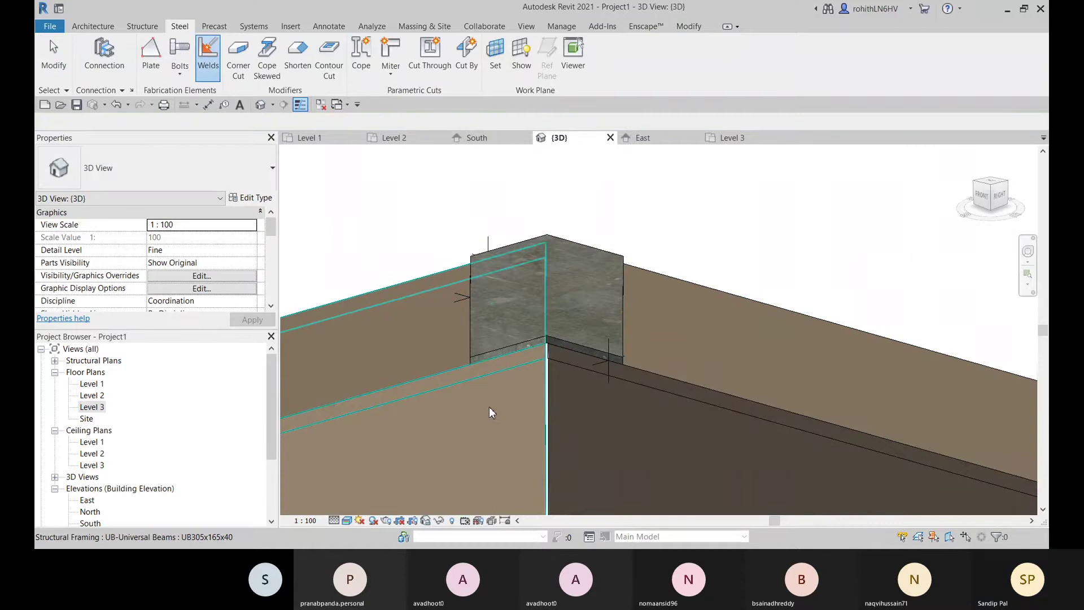
Add another weld joining the plate and both beams, placed on the plate's inner edge along the left-hand beam
{"action": "left_click", "coordinate": [417, 377]}
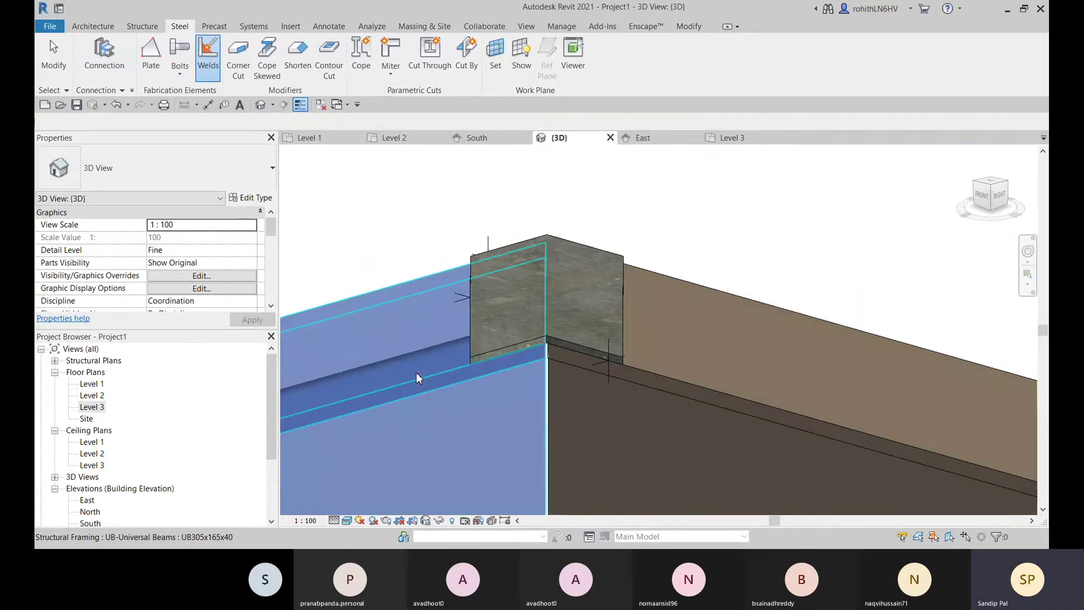
{"action": "left_click", "coordinate": [485, 339]}
{"action": "left_click", "coordinate": [561, 390]}
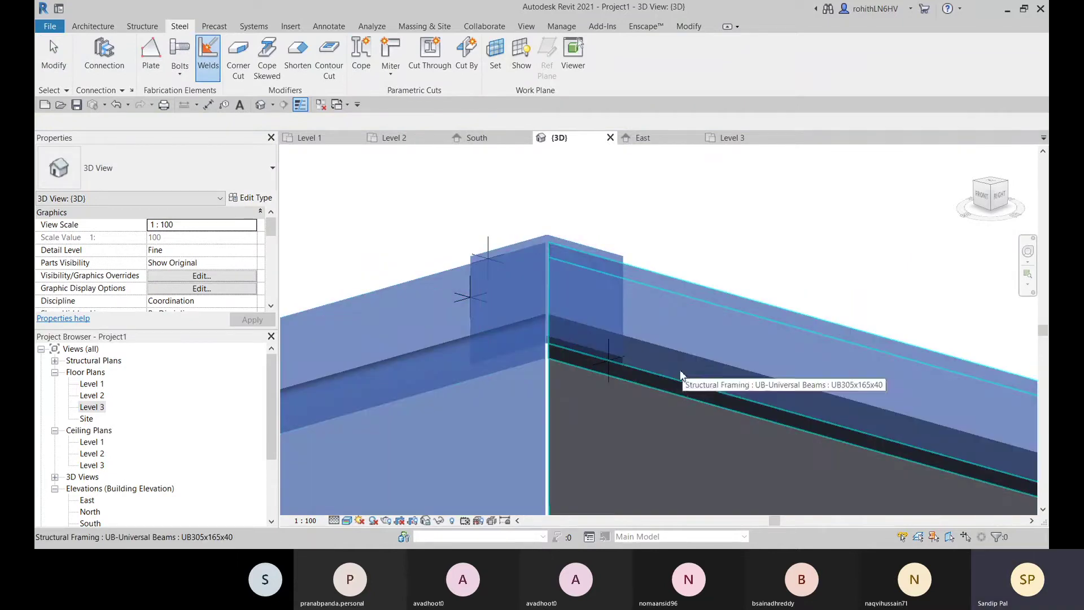
{"action": "key", "text": "Return"}
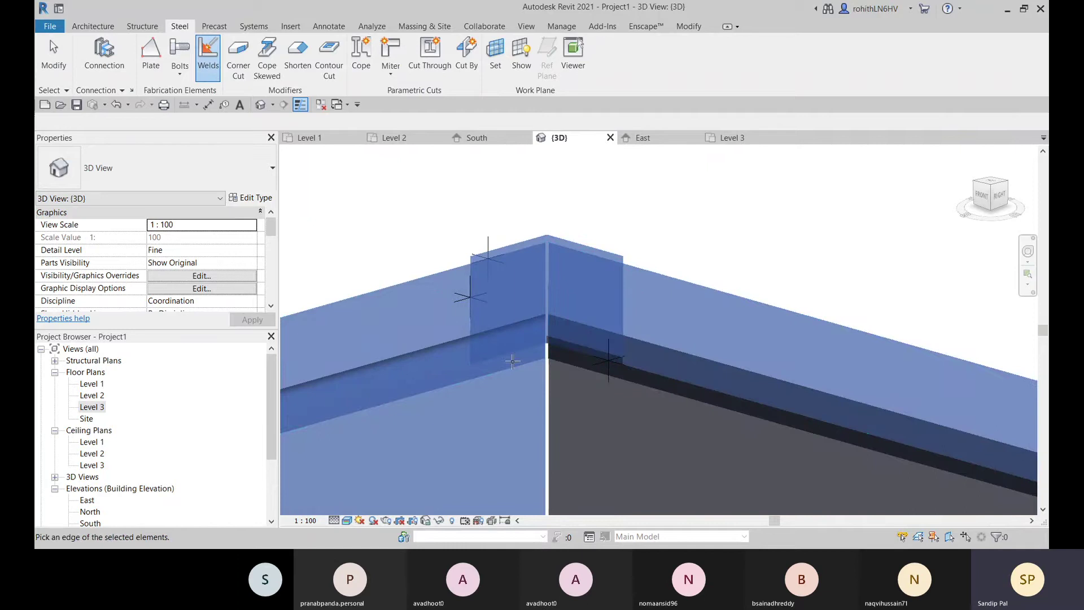
{"action": "left_click", "coordinate": [513, 362]}
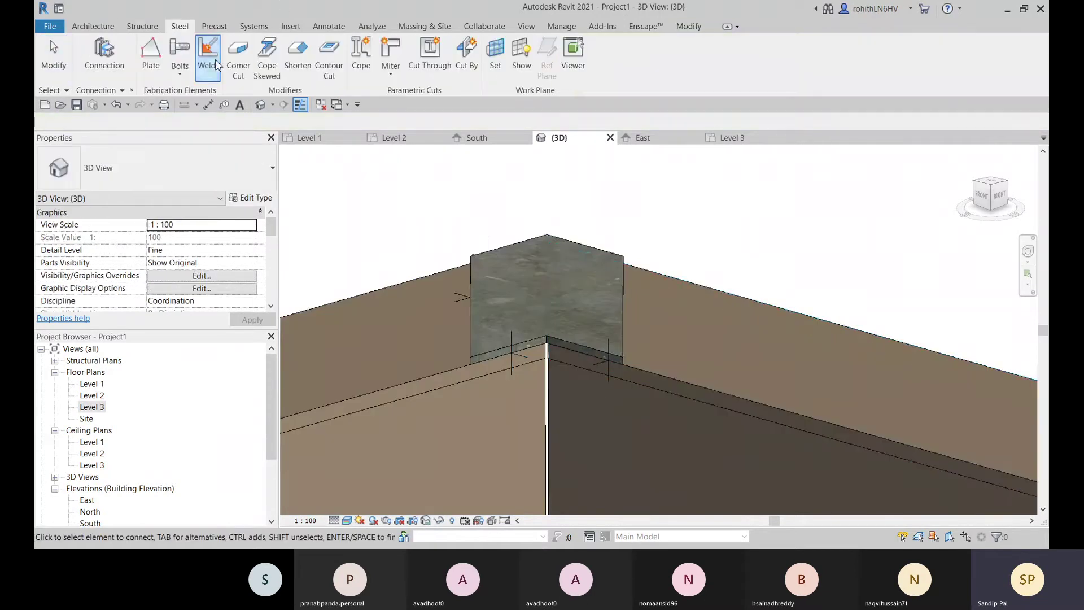
Weld the corner plate to both mitered beams, placing the weld on the plate's end edge that crosses the right-hand beam
{"action": "left_click", "coordinate": [626, 331]}
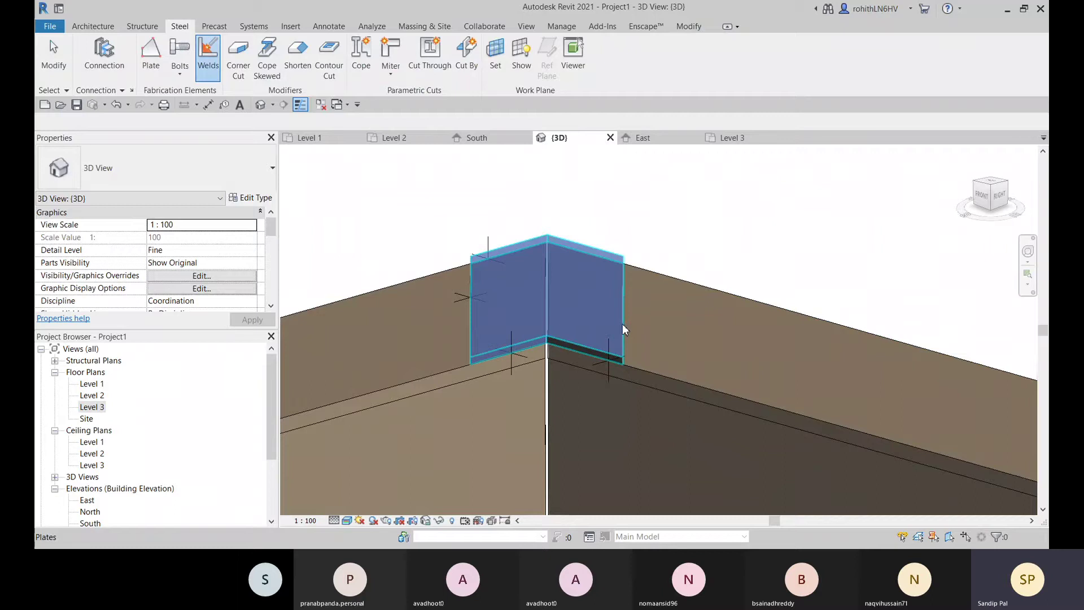
{"action": "left_click", "coordinate": [694, 359]}
{"action": "left_click", "coordinate": [405, 380]}
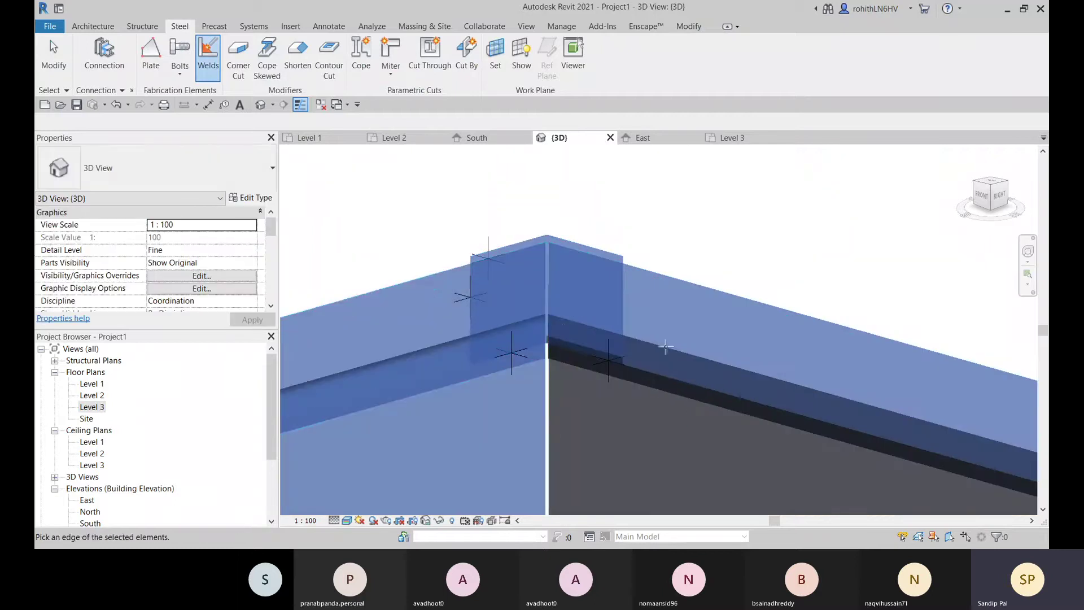
{"action": "key", "text": "Return"}
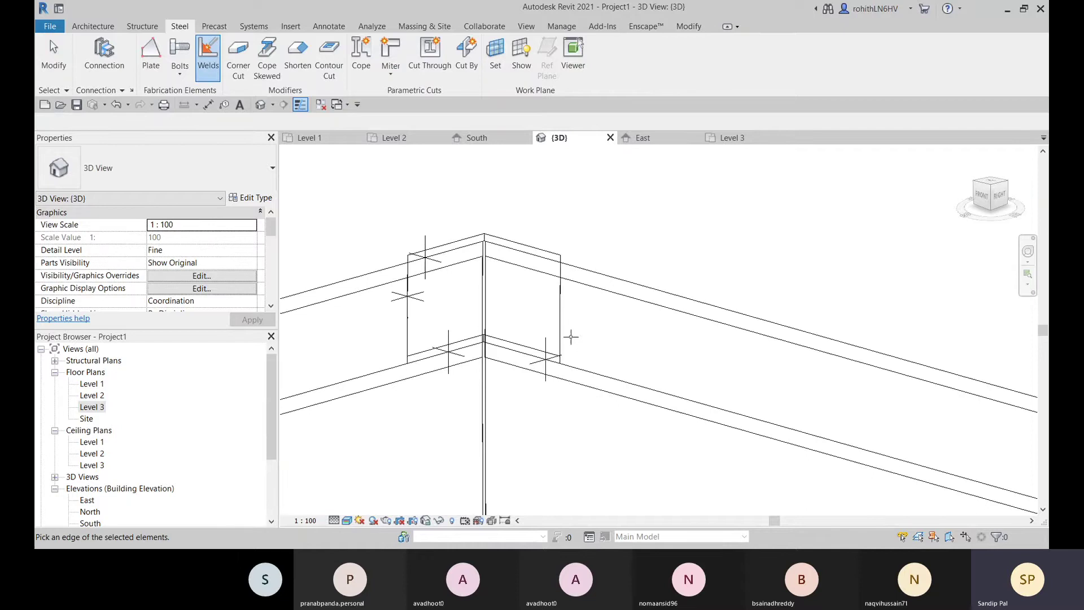
{"action": "middle_click_drag", "start_coordinate": [580, 338], "coordinate": [626, 362]}
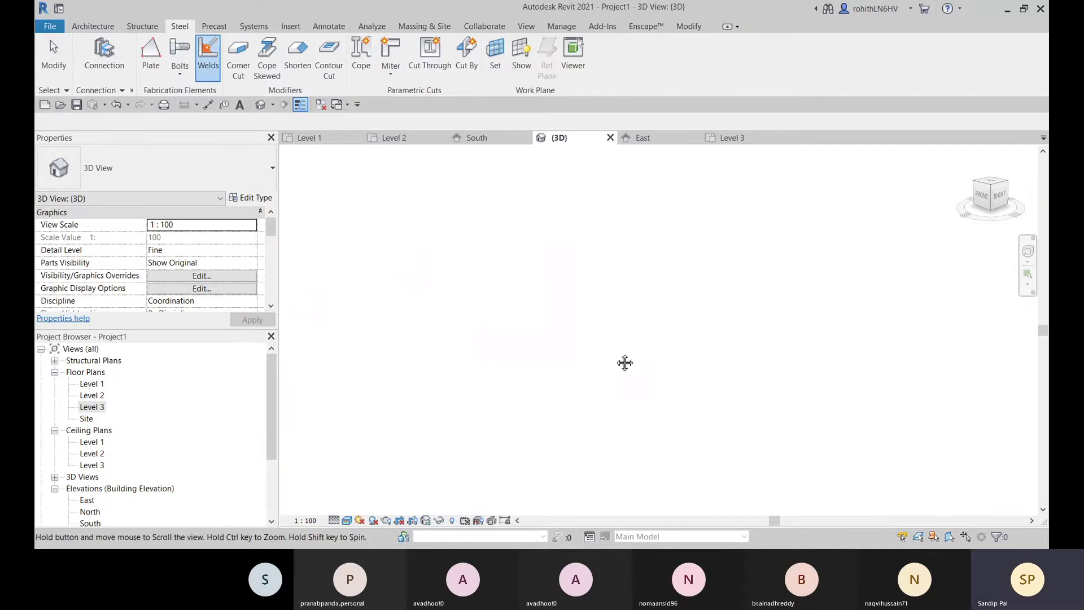
{"action": "middle_click_drag", "start_coordinate": [510, 386], "coordinate": [419, 385]}
{"action": "middle_click_drag", "start_coordinate": [681, 377], "coordinate": [722, 374]}
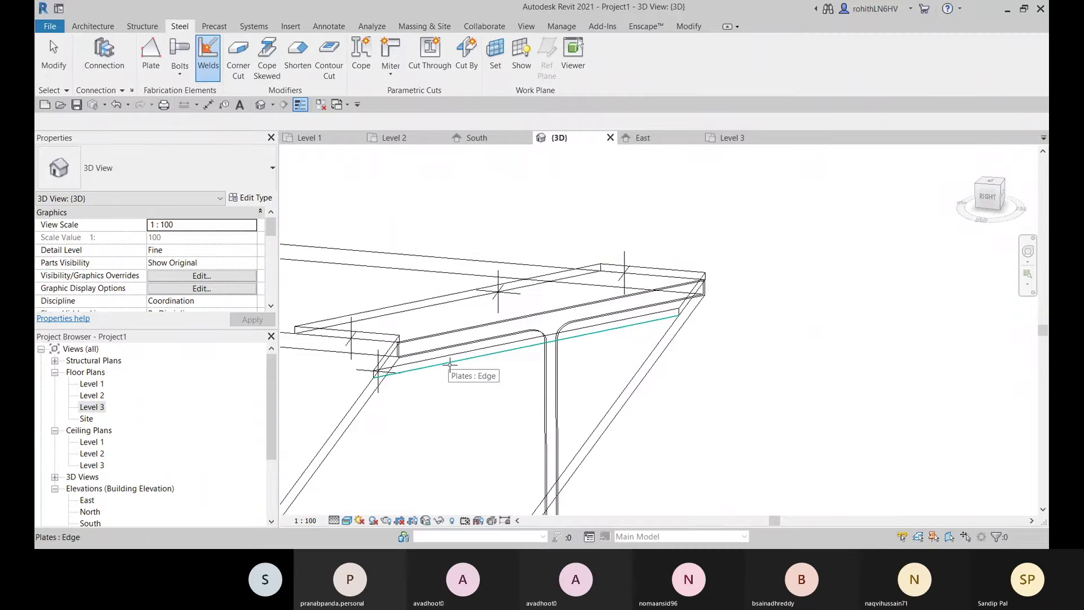
{"action": "left_click", "coordinate": [451, 364]}
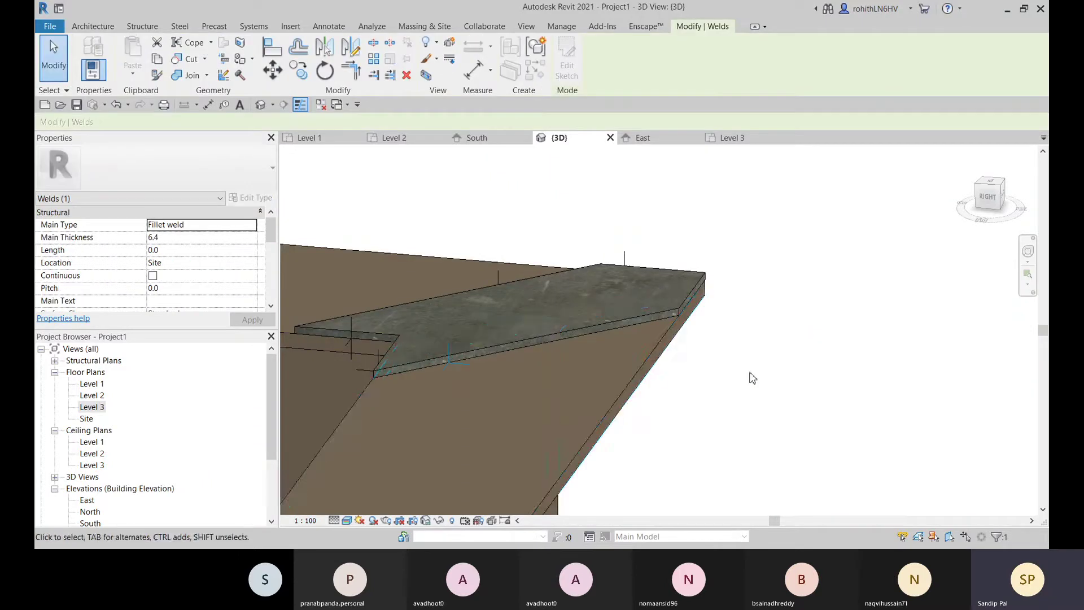
Add another weld joining the plate and both beams, placed on the plate's outer edge along that same beam
{"action": "middle_click_drag", "start_coordinate": [753, 377], "coordinate": [603, 406], "text": "shift"}
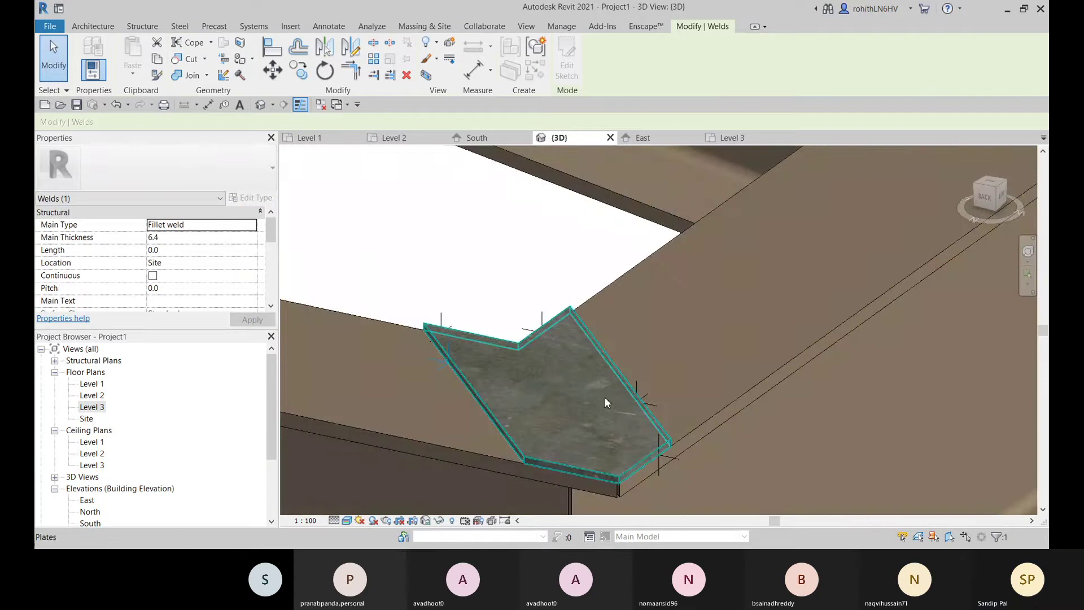
{"action": "left_click", "coordinate": [603, 400]}
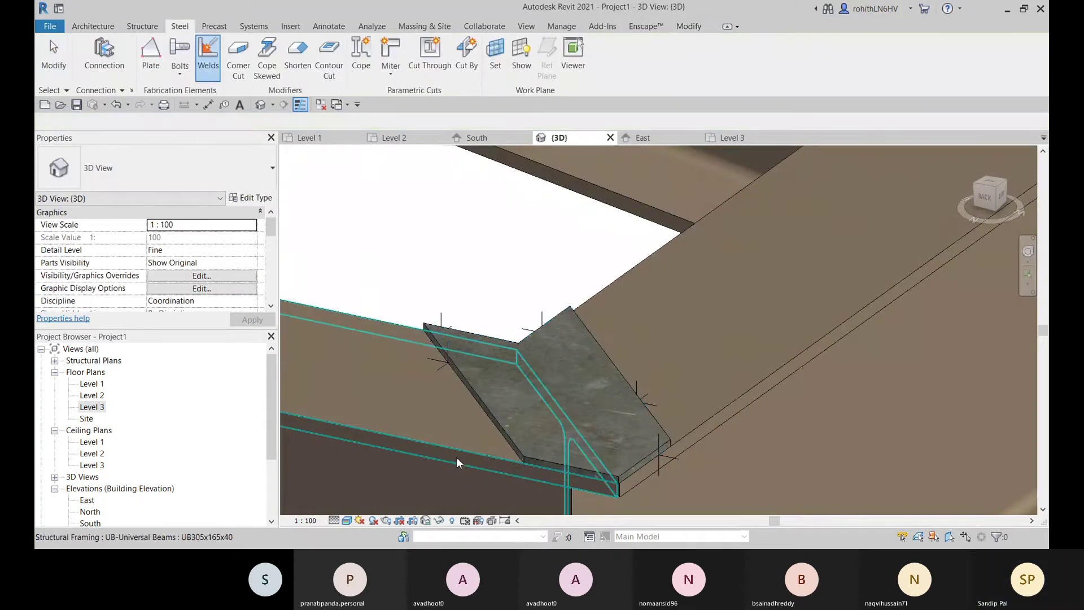
{"action": "left_click", "coordinate": [456, 457]}
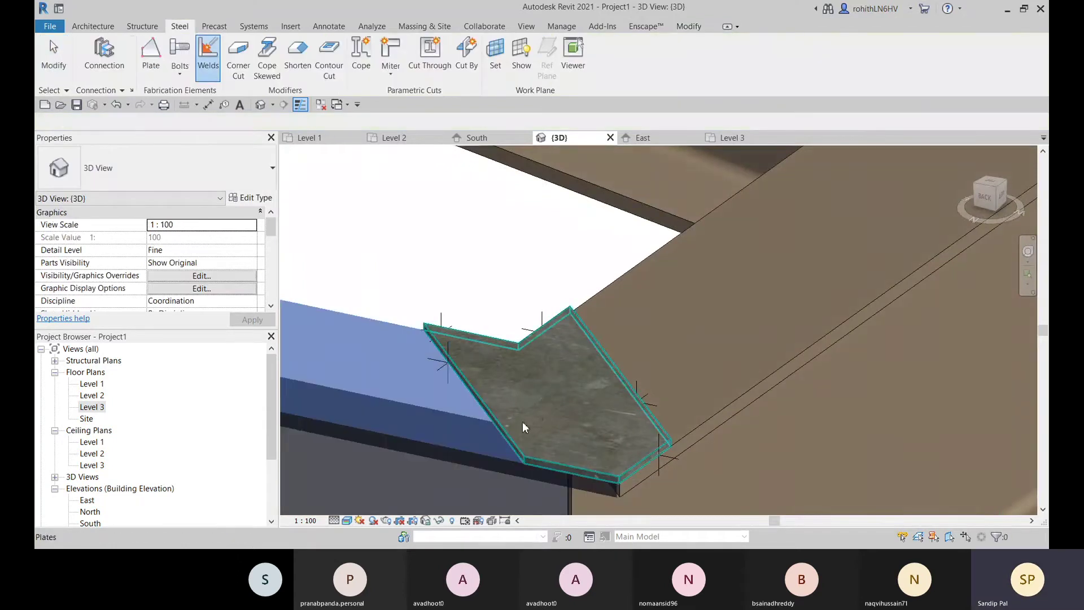
{"action": "left_click", "coordinate": [523, 422]}
{"action": "left_click", "coordinate": [742, 411]}
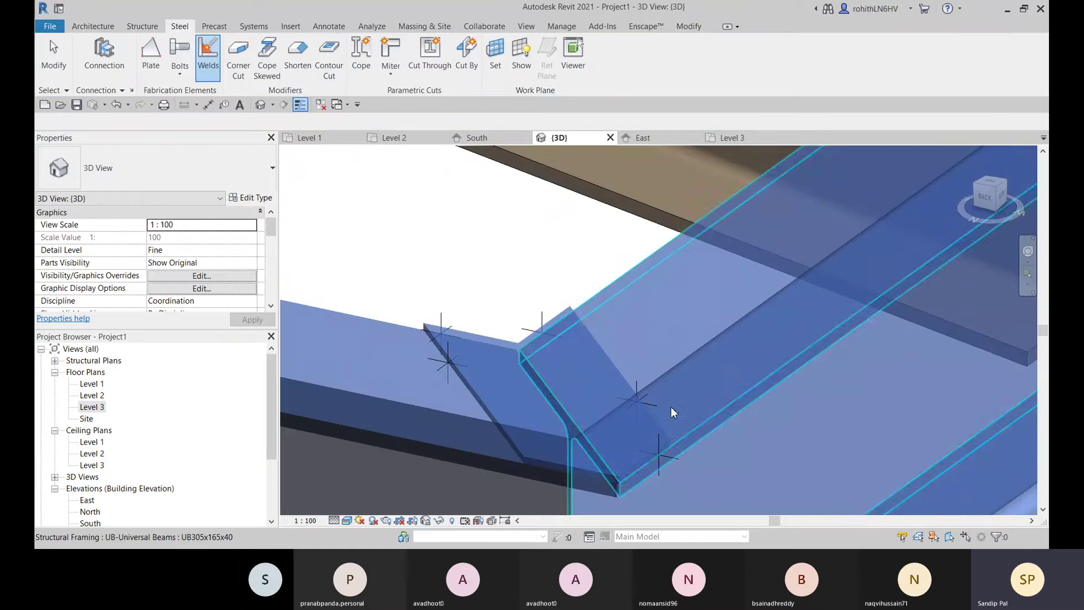
{"action": "left_click", "coordinate": [582, 481]}
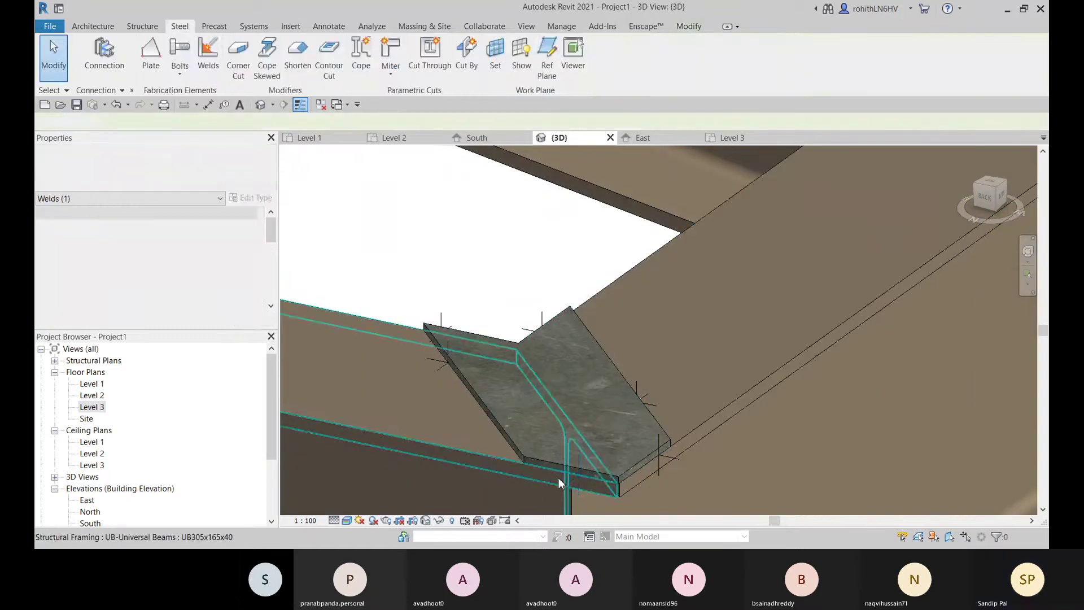
Add a further weld joining the plate and both beams, placed on the plate's outer edge along the other beam
{"action": "left_click", "coordinate": [636, 431]}
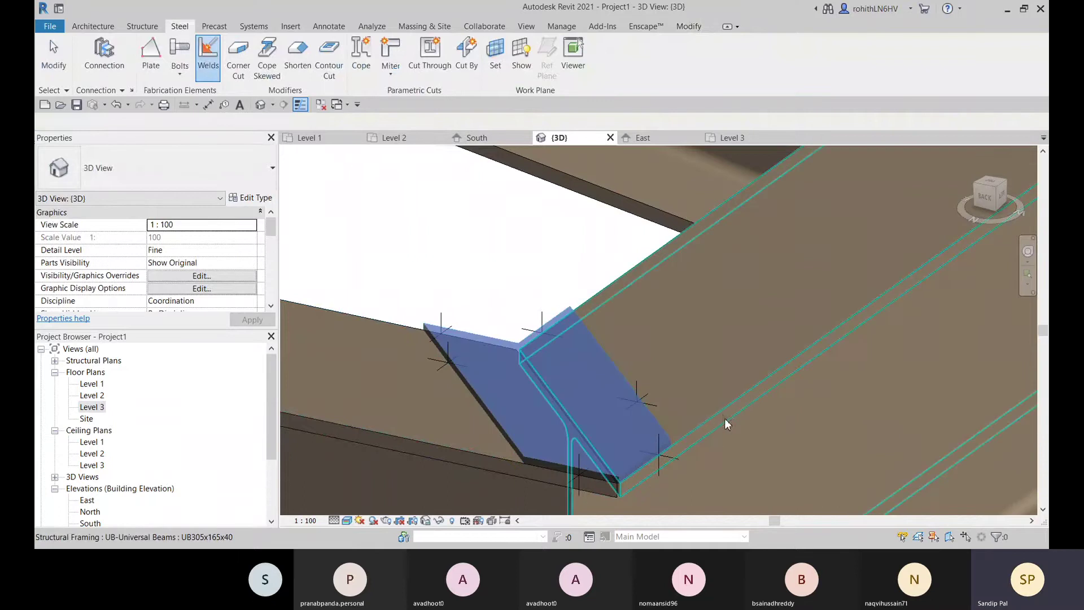
{"action": "left_click", "coordinate": [724, 422]}
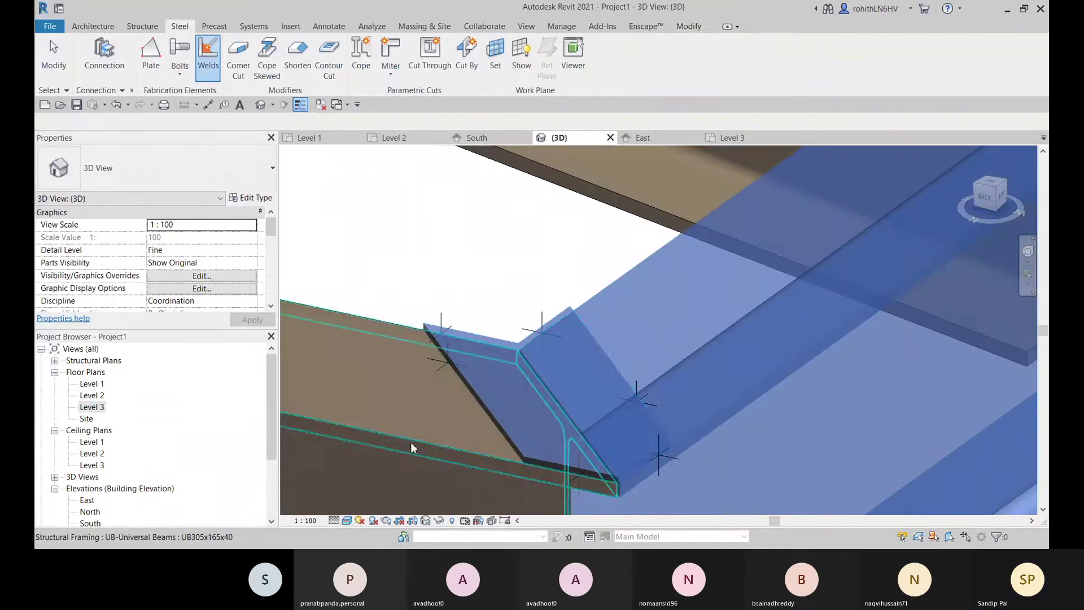
{"action": "key", "text": "Return"}
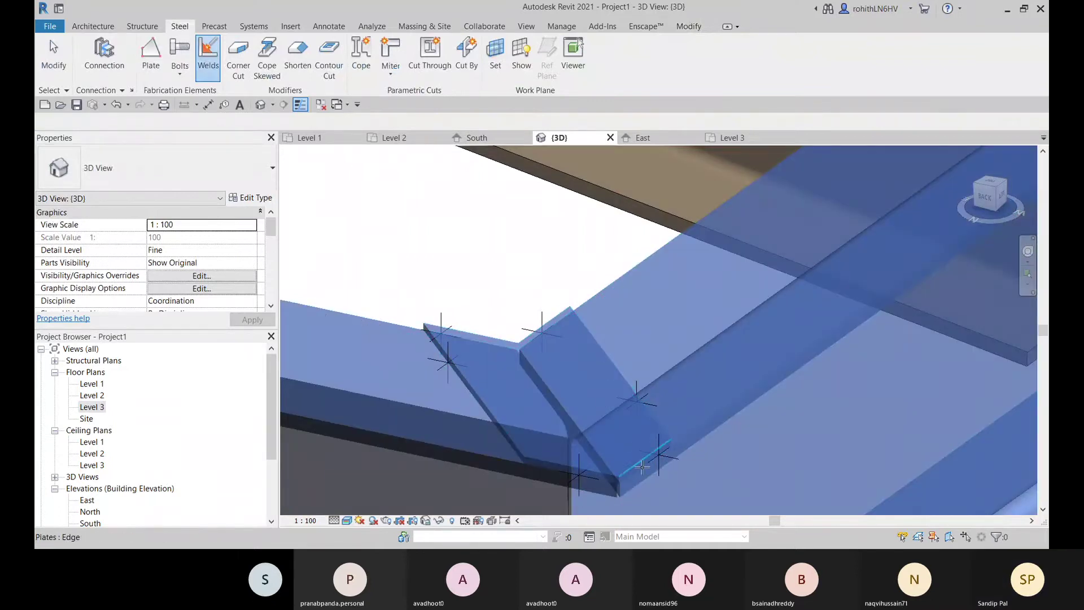
{"action": "left_click", "coordinate": [642, 472]}
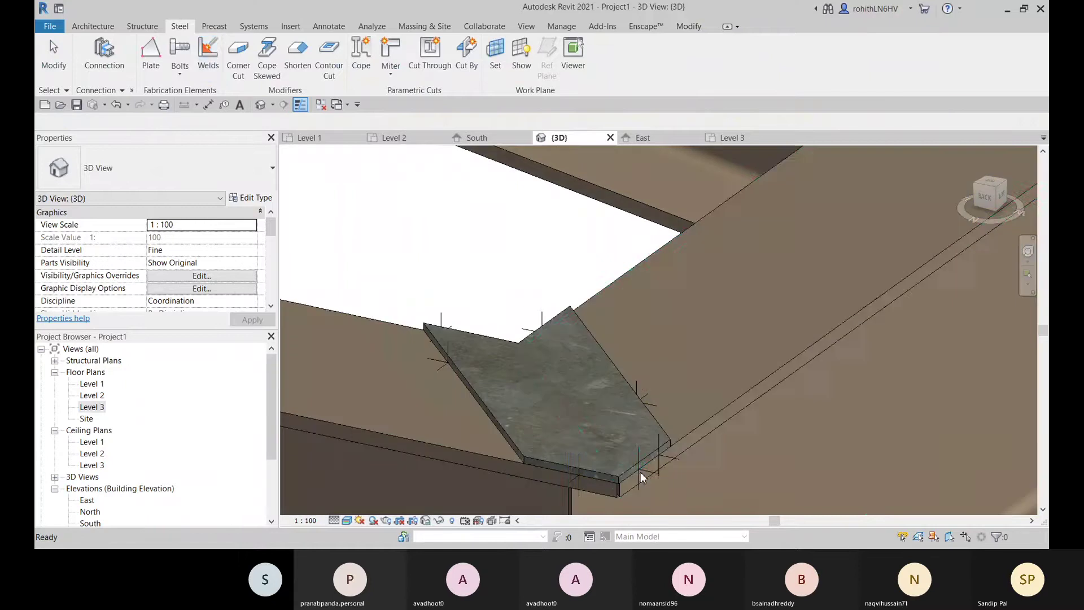
Undo the last weld placed on the corner plate's outer edge and inspect the mitered corner plate
{"action": "middle_click_drag", "start_coordinate": [707, 449], "coordinate": [647, 429]}
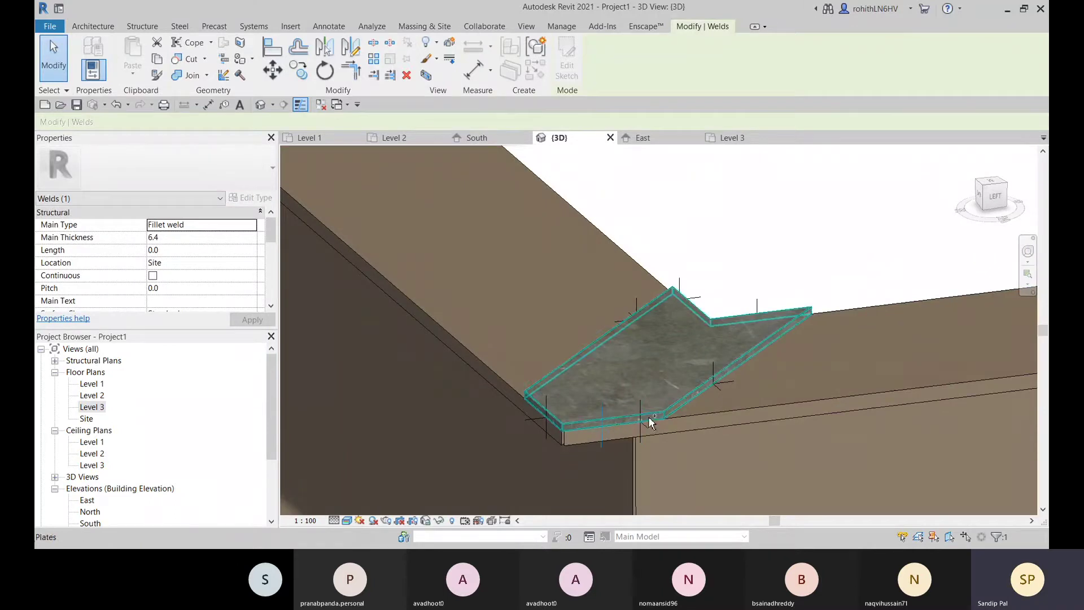
{"action": "key", "text": "ctrl+z"}
{"action": "middle_click_drag", "start_coordinate": [607, 432], "coordinate": [697, 232]}
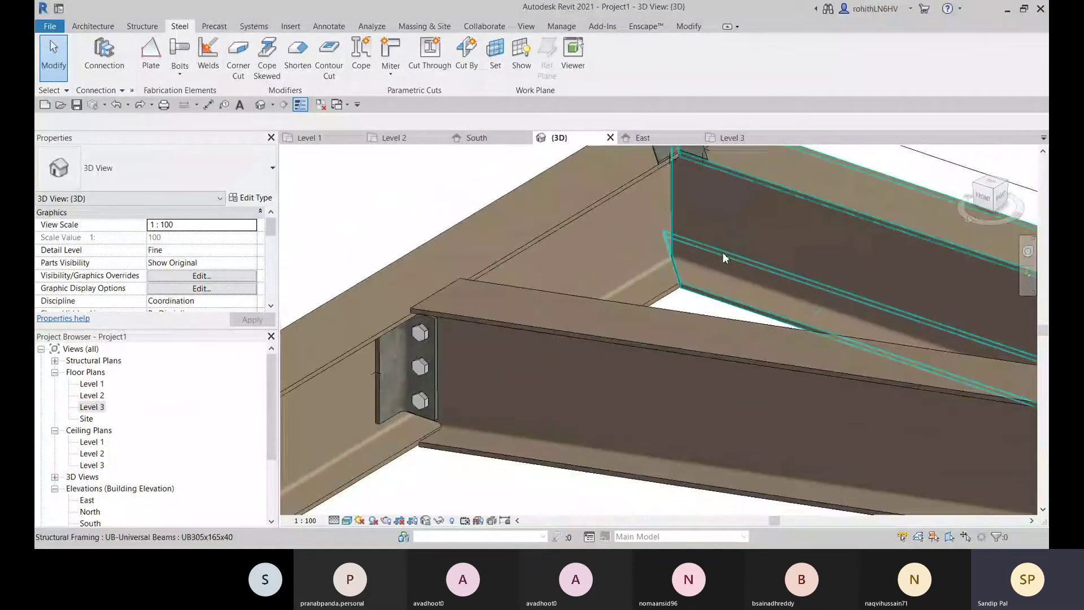
{"action": "middle_click_drag", "start_coordinate": [726, 267], "coordinate": [601, 388]}
{"action": "scroll", "coordinate": [548, 248], "scroll_direction": "up", "scroll_amount": 1}
{"action": "scroll", "coordinate": [548, 248], "scroll_direction": "up", "scroll_amount": 3}
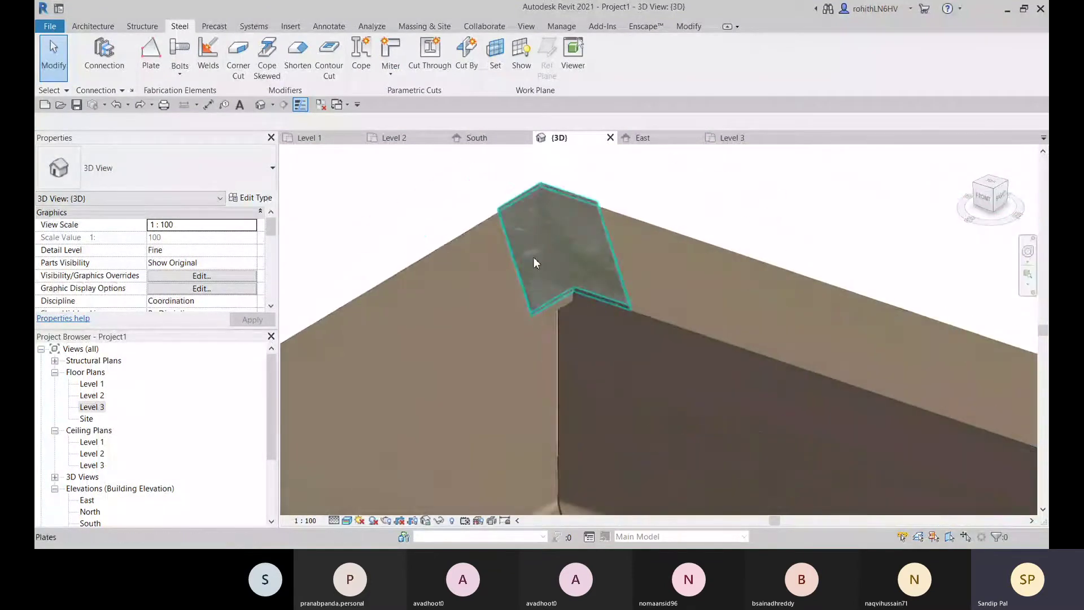
Try to place bolts joining the corner plate and the two mitred beams
{"action": "scroll", "coordinate": [582, 321], "scroll_direction": "down", "scroll_amount": 2}
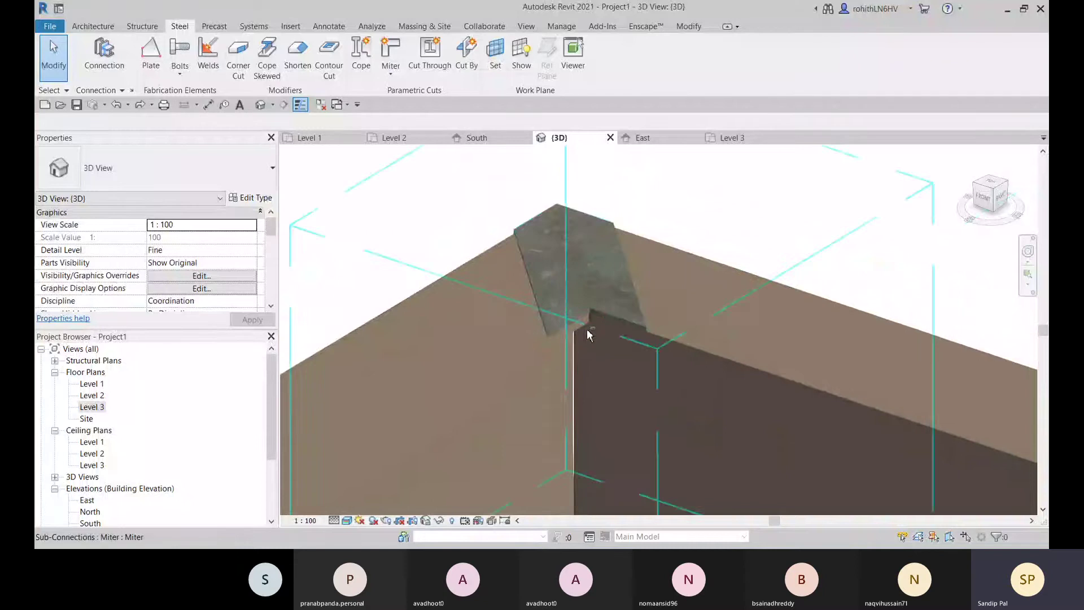
{"action": "mouse_move", "coordinate": [588, 331]}
{"action": "middle_mouse_down", "text": "shift"}
{"action": "mouse_move", "coordinate": [554, 230]}
{"action": "mouse_move", "coordinate": [544, 266]}
{"action": "mouse_move", "coordinate": [513, 283]}
{"action": "mouse_move", "coordinate": [501, 242]}
{"action": "mouse_move", "coordinate": [541, 191]}
{"action": "mouse_move", "coordinate": [571, 290]}
{"action": "mouse_move", "coordinate": [531, 412]}
{"action": "mouse_move", "coordinate": [415, 431]}
{"action": "mouse_move", "coordinate": [275, 300]}
{"action": "mouse_move", "coordinate": [356, 216]}
{"action": "mouse_move", "coordinate": [388, 429]}
{"action": "mouse_move", "coordinate": [402, 383]}
{"action": "mouse_move", "coordinate": [646, 389]}
{"action": "mouse_move", "coordinate": [598, 431]}
{"action": "mouse_move", "coordinate": [587, 318]}
{"action": "middle_mouse_up", "text": "shift"}
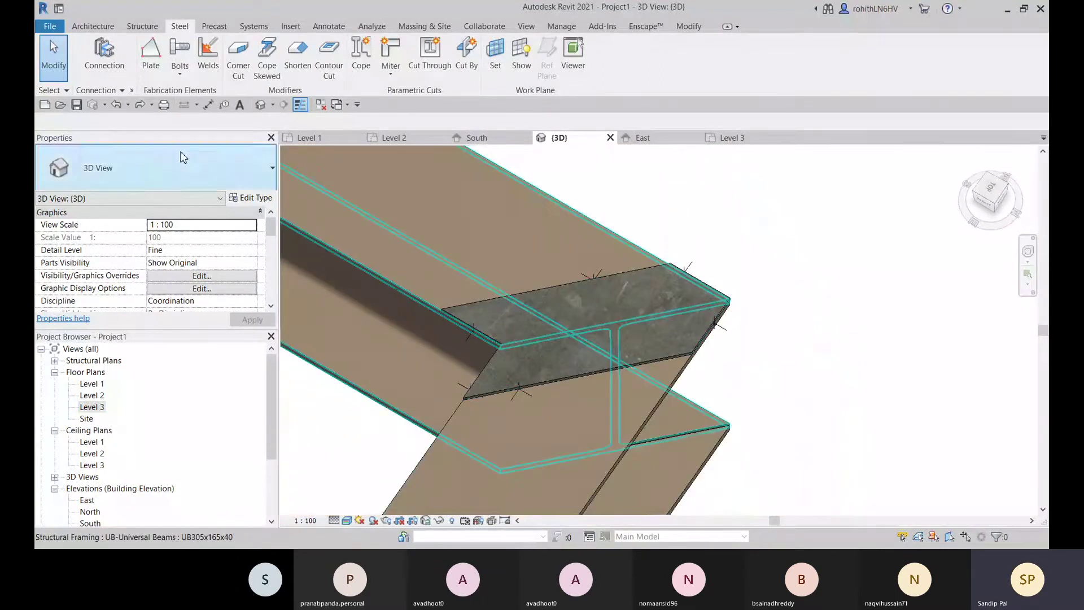
{"action": "left_click", "coordinate": [187, 54]}
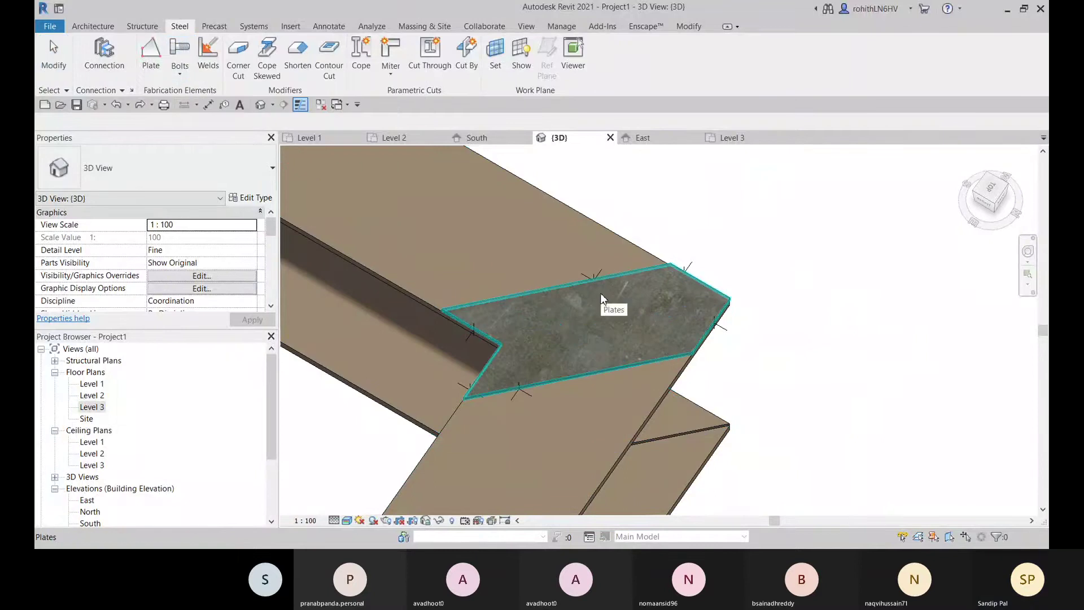
{"action": "left_click", "coordinate": [181, 72]}
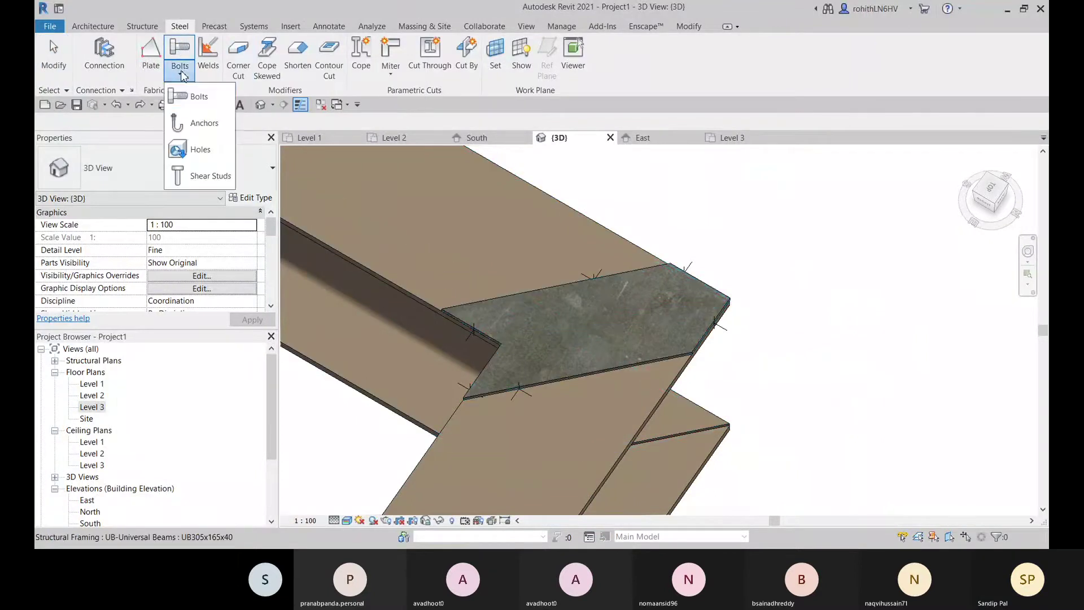
{"action": "left_click", "coordinate": [197, 101]}
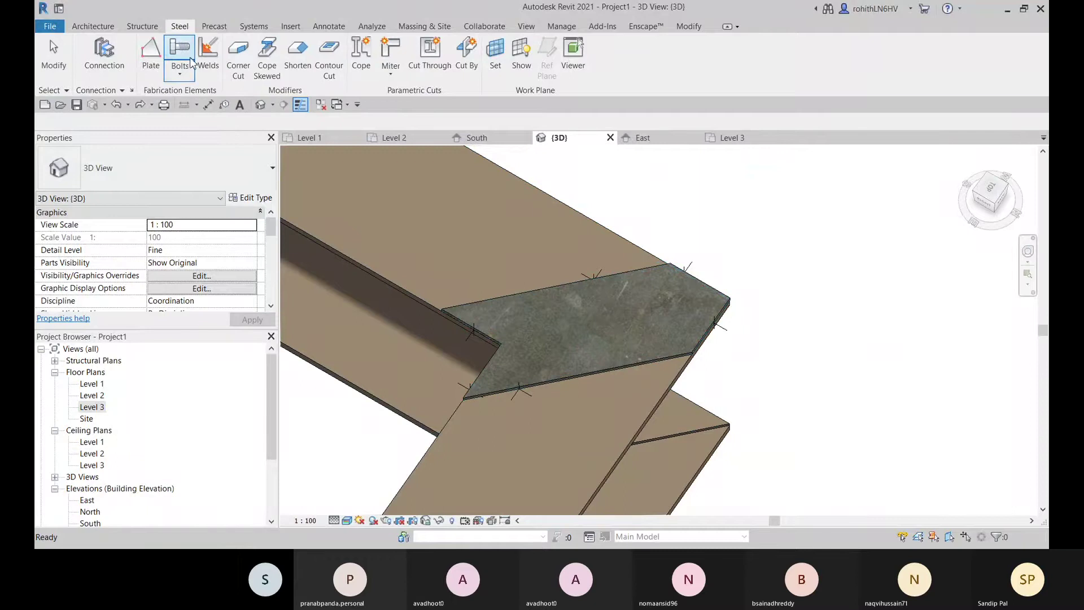
{"action": "left_click", "coordinate": [633, 297]}
{"action": "left_click", "coordinate": [627, 270]}
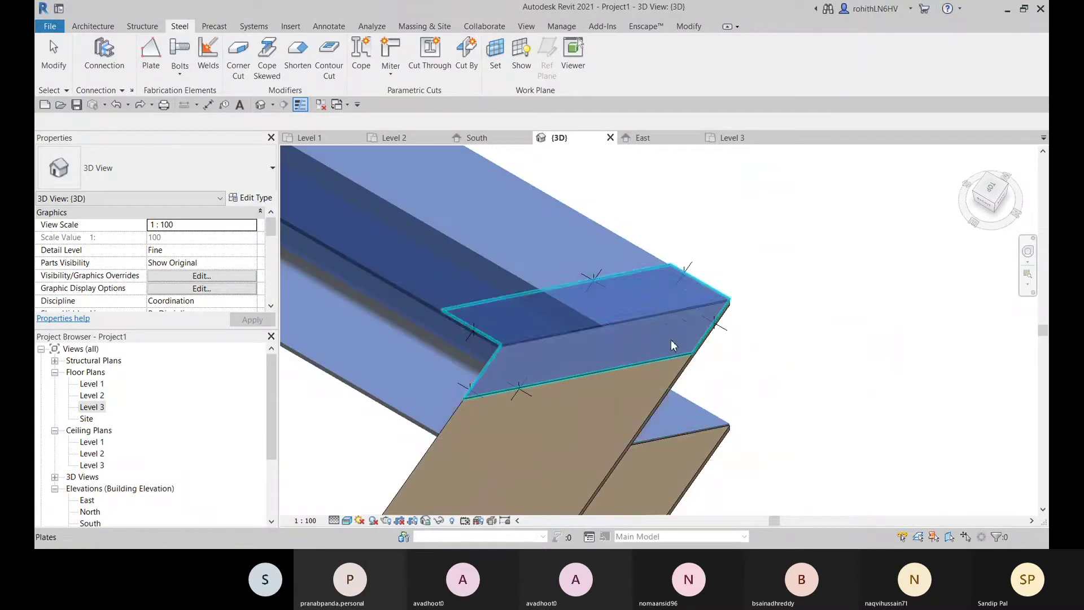
{"action": "left_click", "coordinate": [650, 394]}
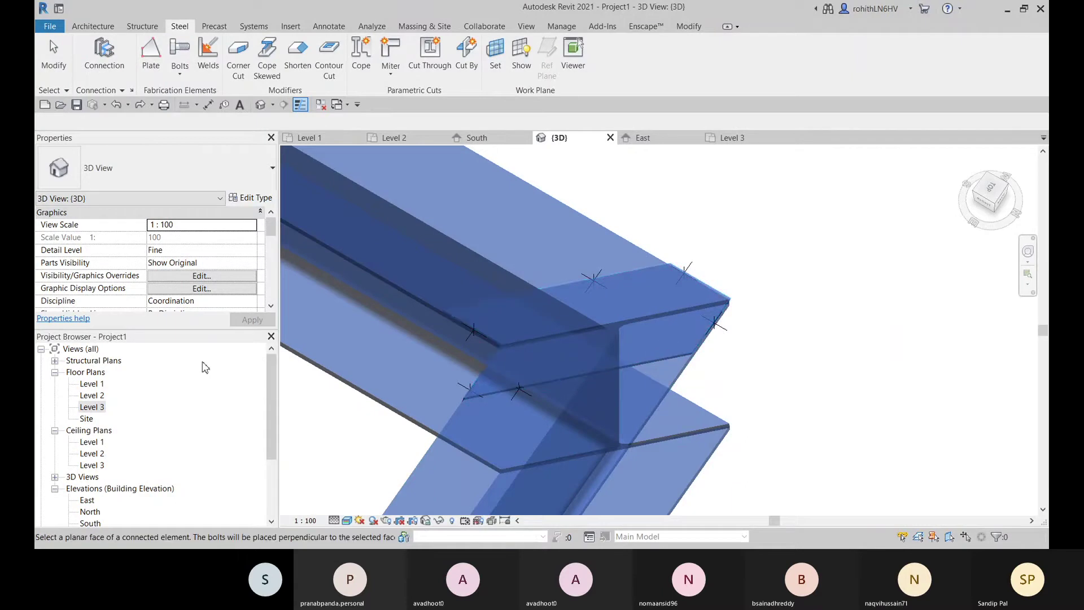
{"action": "key", "text": "Escape"}
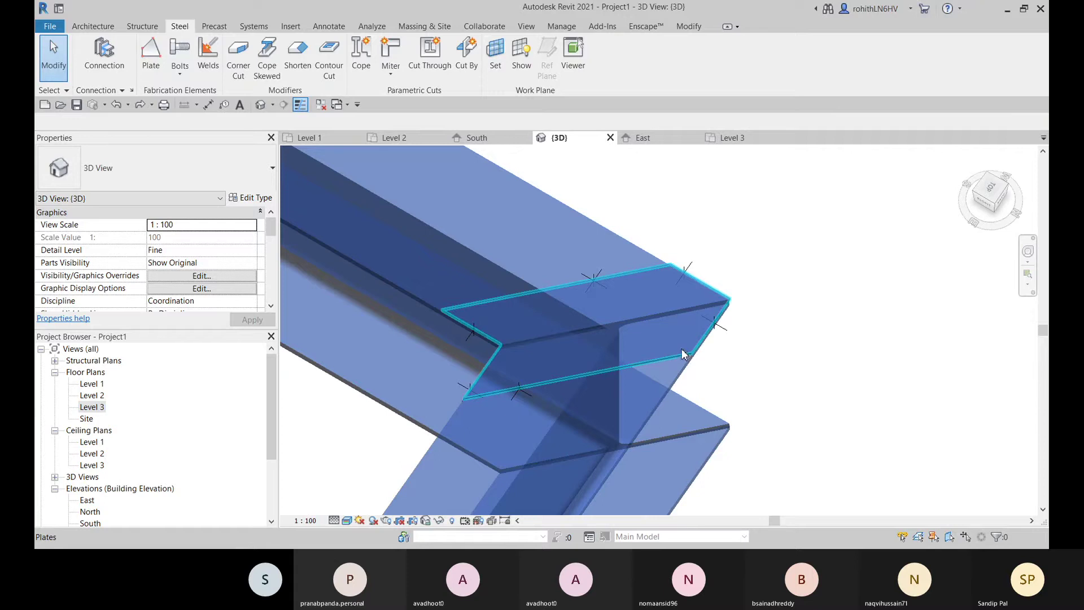
{"action": "left_click", "coordinate": [683, 354]}
{"action": "key", "text": "Escape"}
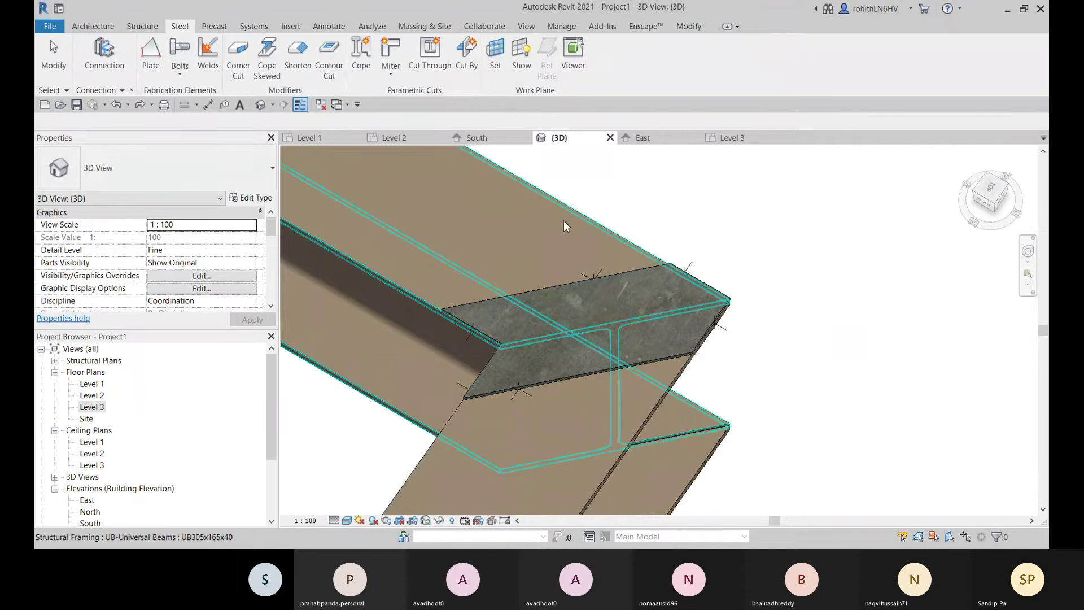
{"action": "left_click", "coordinate": [591, 314]}
{"action": "key", "text": "Escape"}
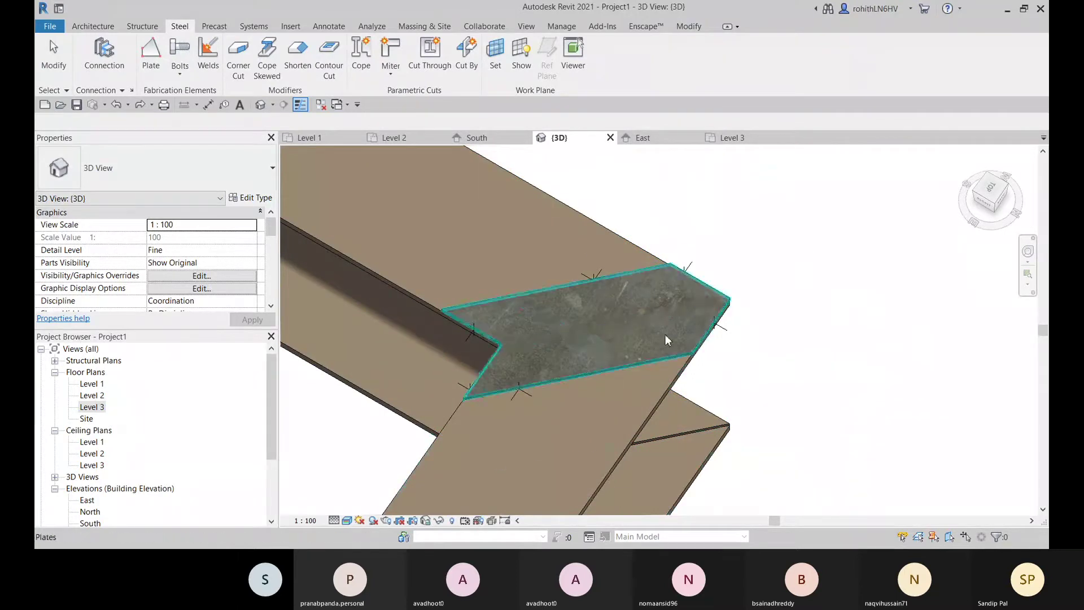
Restart the Bolts command, dismiss the save reminder, and try again to bolt the corner plate
{"action": "left_click", "coordinate": [180, 52]}
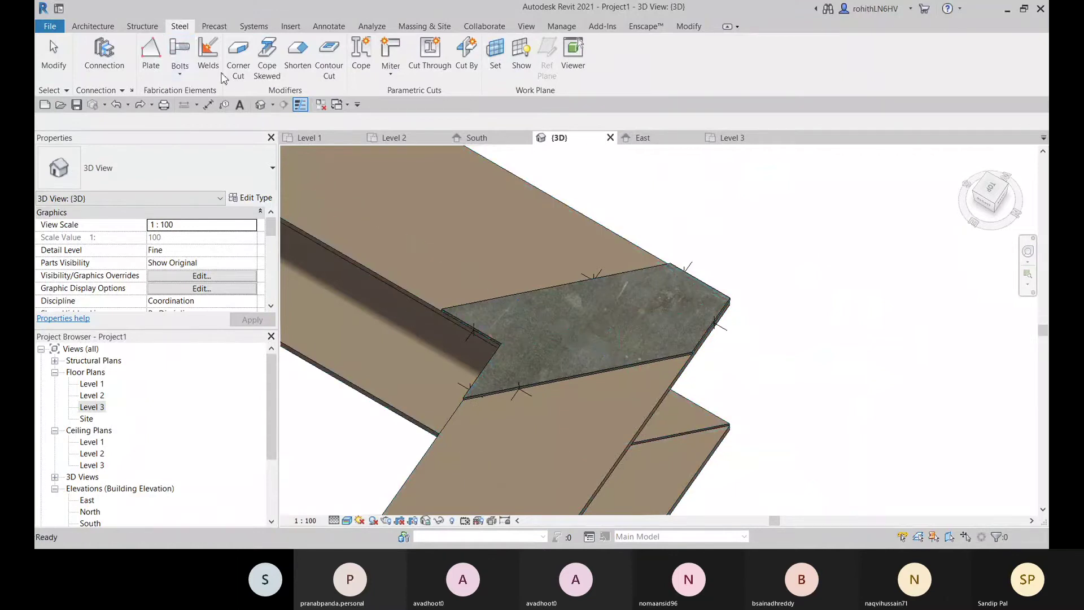
{"action": "left_click", "coordinate": [191, 77]}
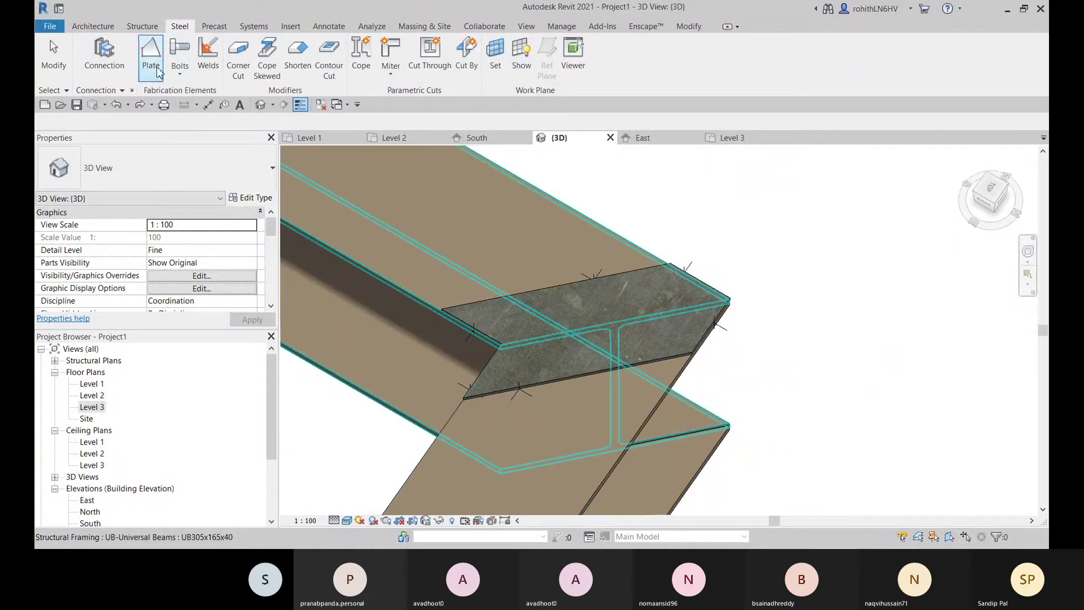
{"action": "left_click", "coordinate": [179, 74]}
{"action": "left_click", "coordinate": [199, 99]}
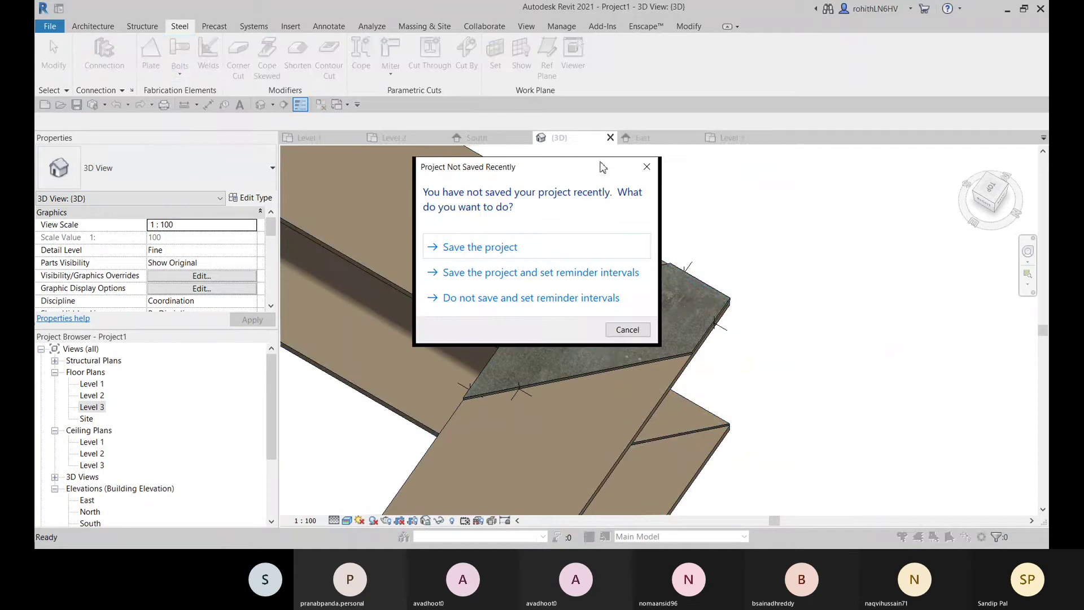
{"action": "left_click", "coordinate": [647, 168]}
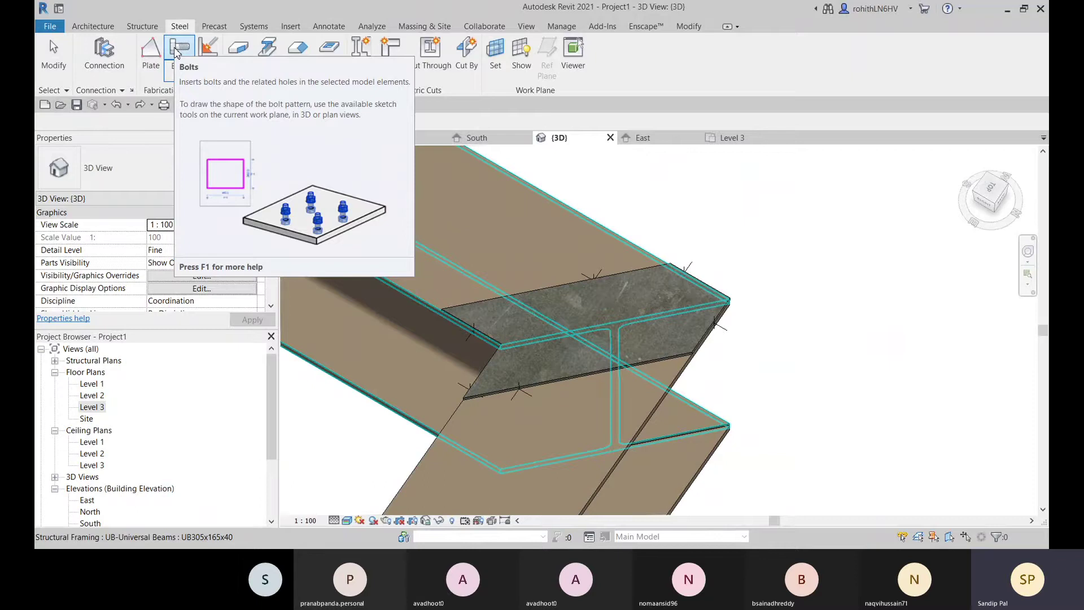
{"action": "left_click", "coordinate": [703, 293]}
{"action": "left_click", "coordinate": [718, 292]}
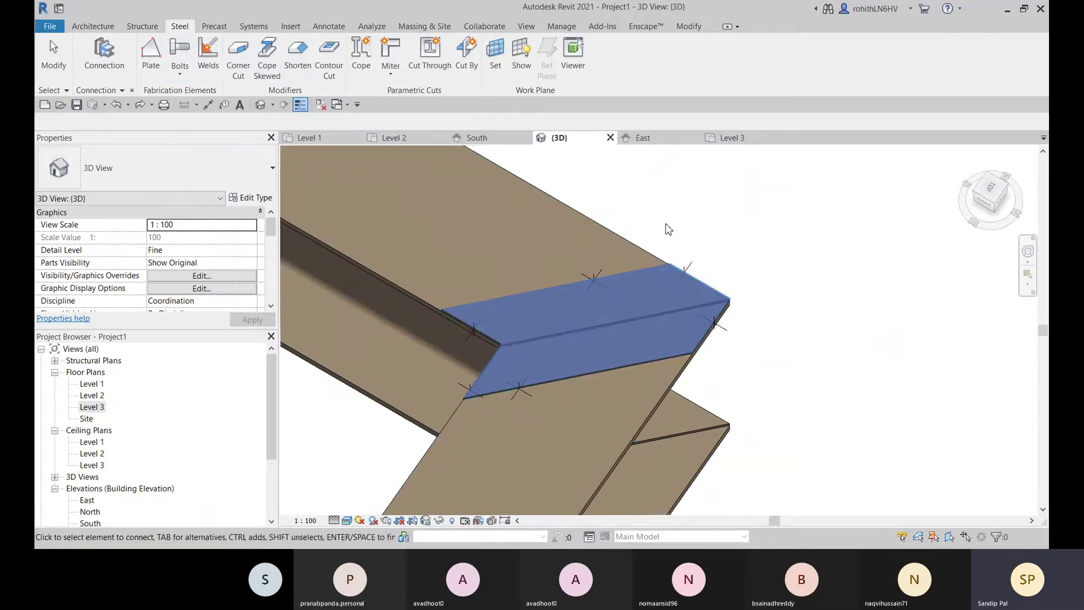
{"action": "key", "text": "Escape"}
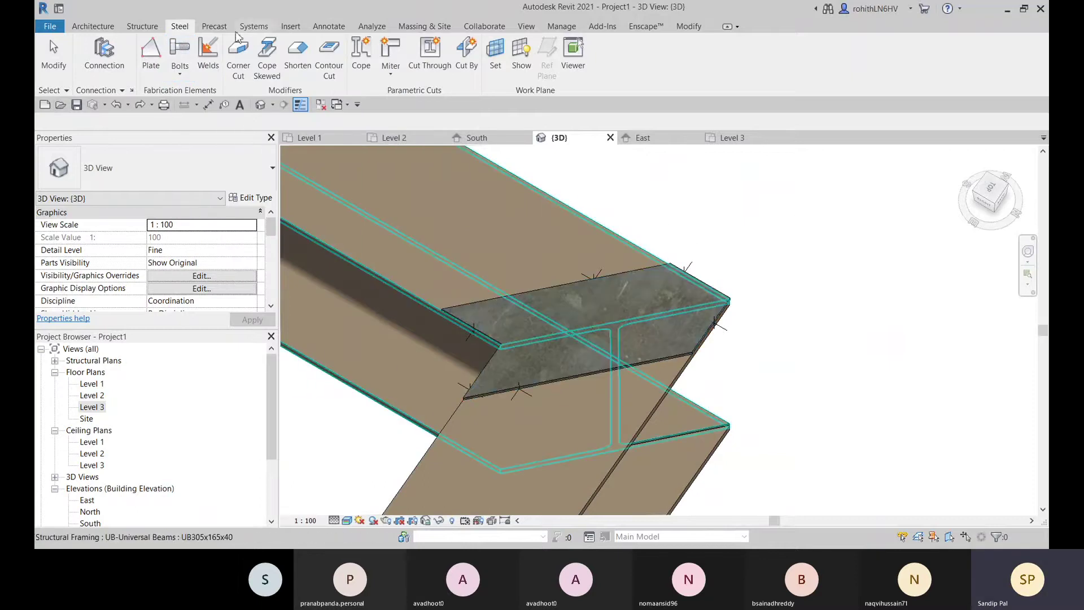
Look through the folders of the English family library without loading a family
{"action": "left_click", "coordinate": [291, 27]}
{"action": "left_click", "coordinate": [557, 59]}
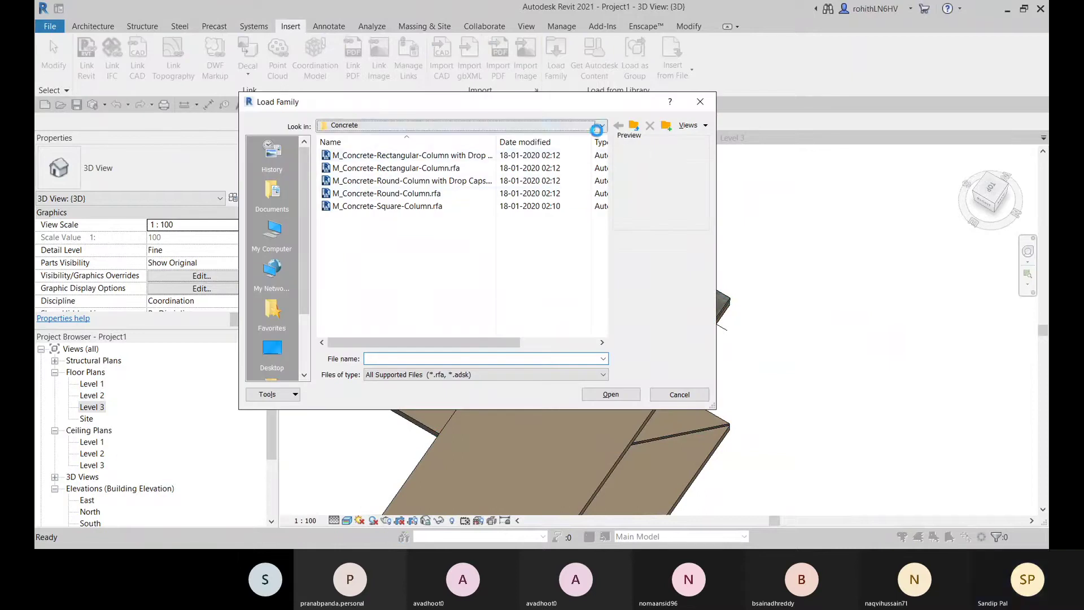
{"action": "left_click", "coordinate": [600, 125]}
{"action": "left_click", "coordinate": [440, 215]}
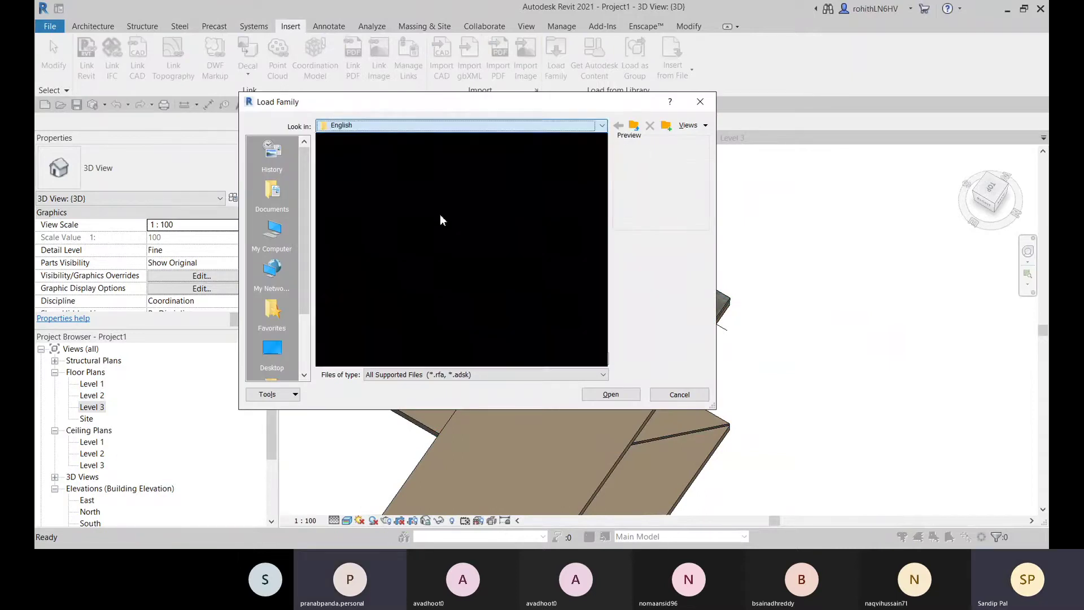
{"action": "scroll", "coordinate": [404, 316], "scroll_direction": "down", "scroll_amount": 4}
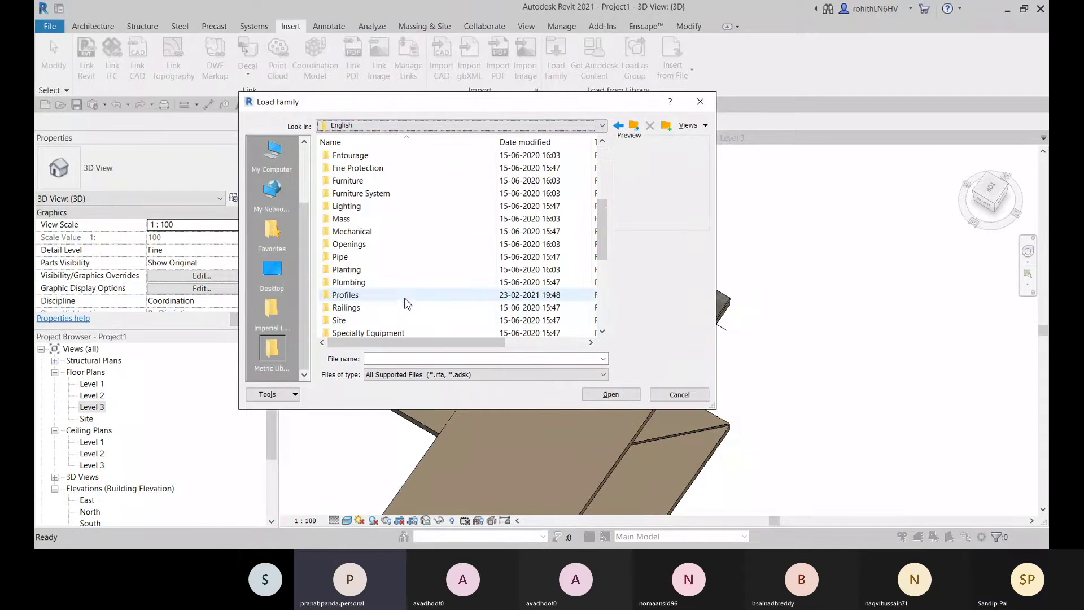
{"action": "scroll", "coordinate": [389, 274], "scroll_direction": "down", "scroll_amount": 2}
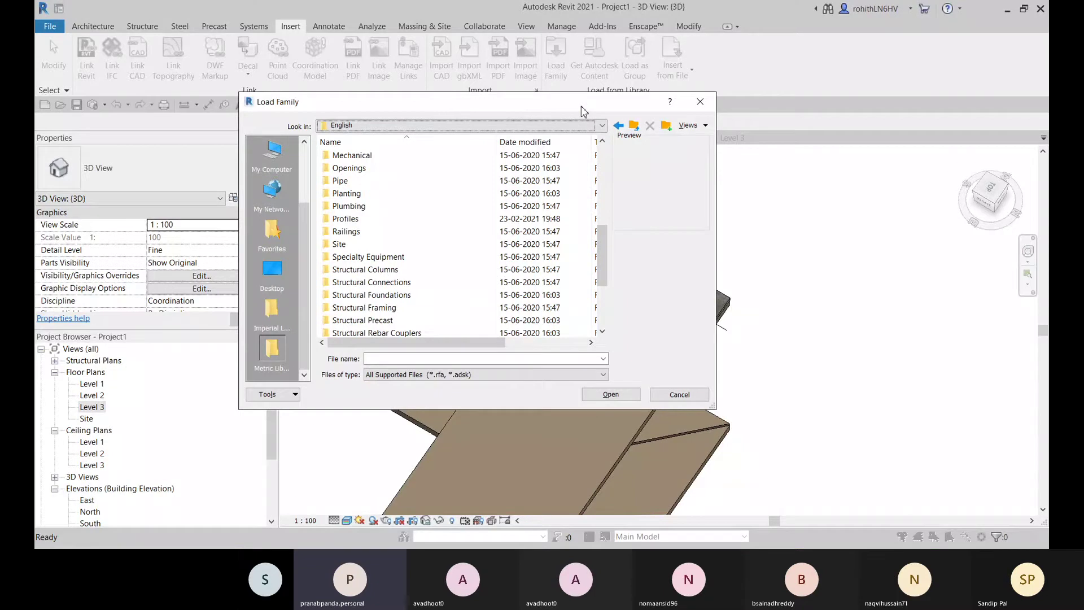
{"action": "left_click_drag", "start_coordinate": [582, 108], "coordinate": [340, 64]}
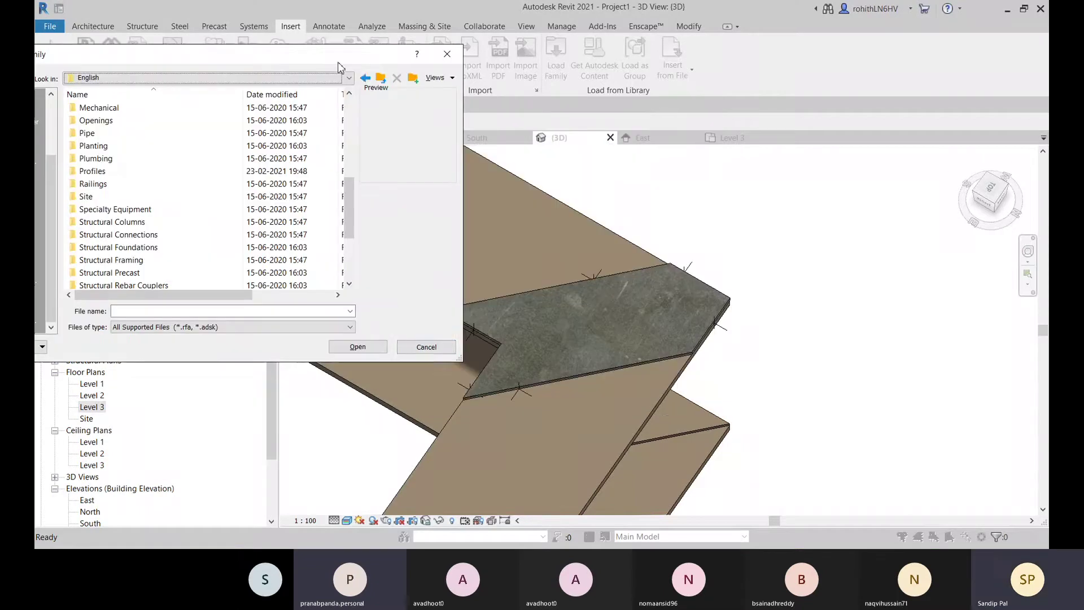
{"action": "left_click", "coordinate": [421, 347]}
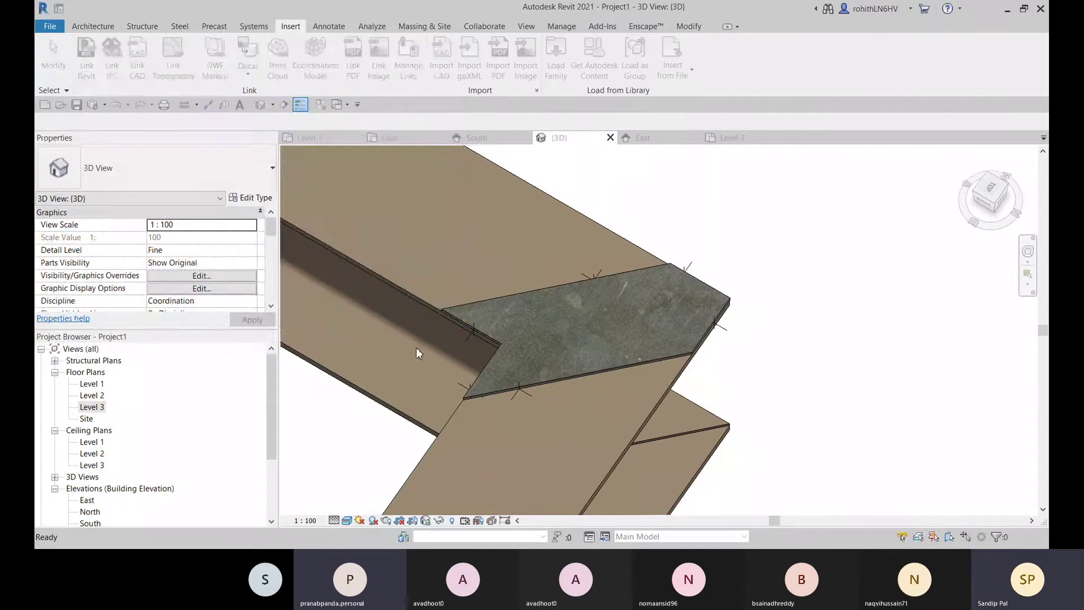
{"action": "left_click", "coordinate": [641, 336]}
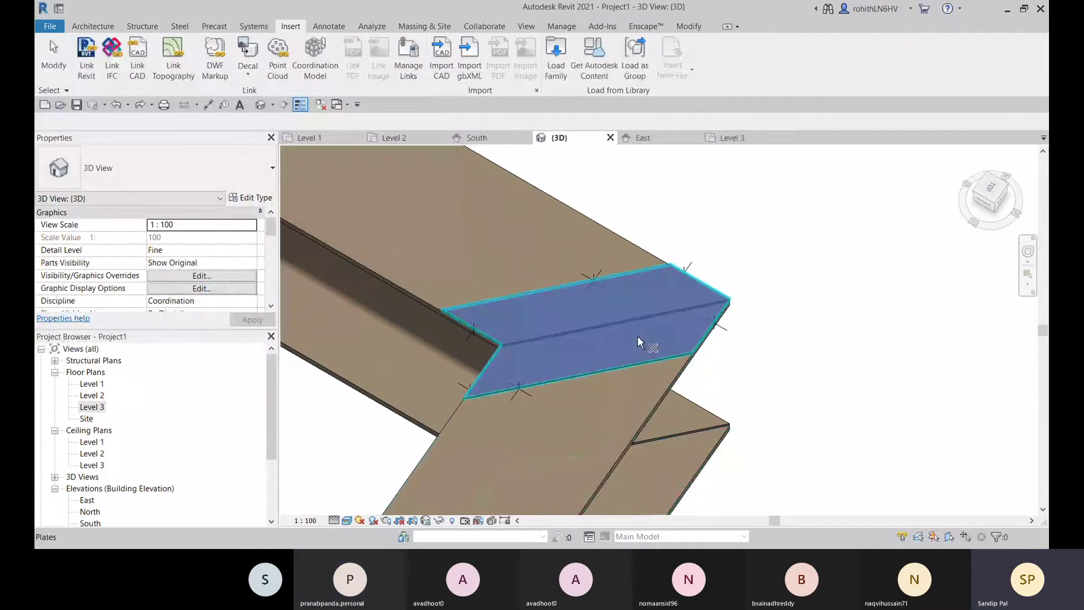
{"action": "left_click", "coordinate": [619, 364]}
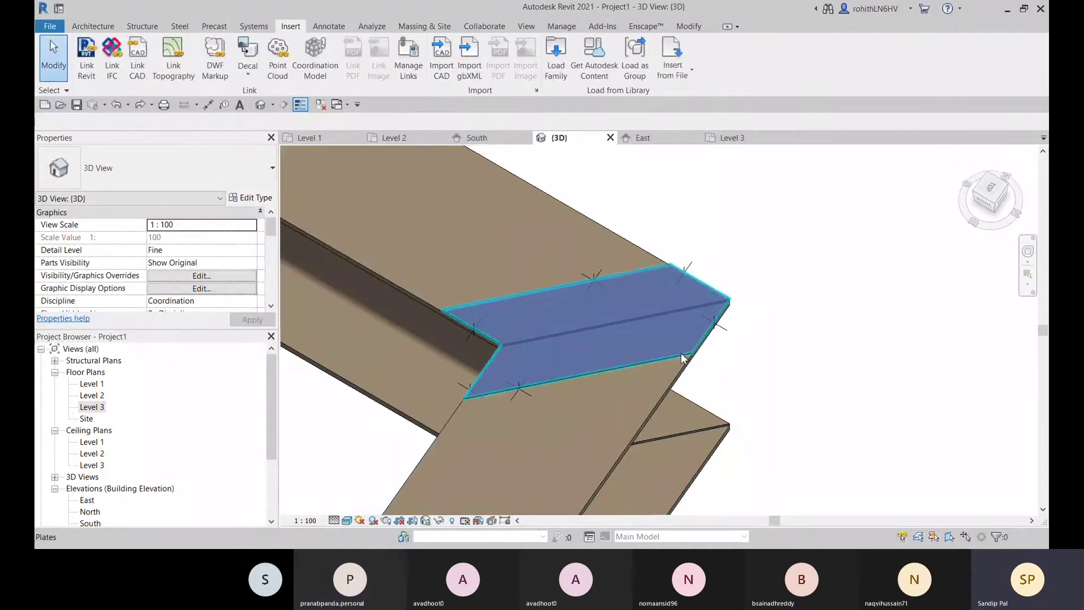
{"action": "key", "text": "Escape"}
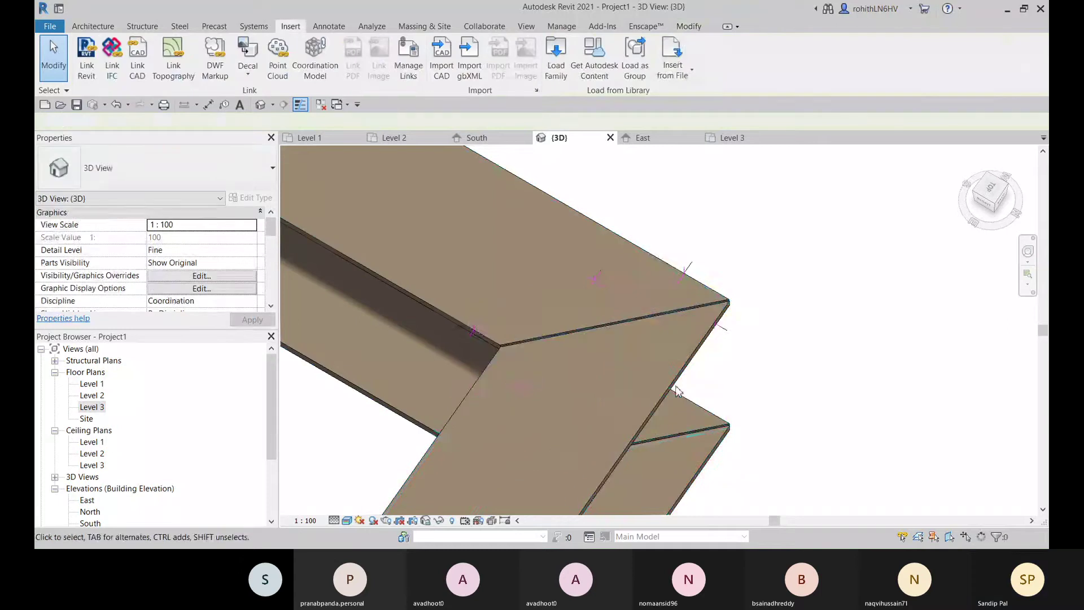
Examine the mitred beam corner, its plate and the neighbouring beam joints from several angles
{"action": "middle_click_drag", "start_coordinate": [602, 401], "coordinate": [713, 373], "text": "shift"}
{"action": "scroll", "coordinate": [706, 409], "scroll_direction": "up", "scroll_amount": 5}
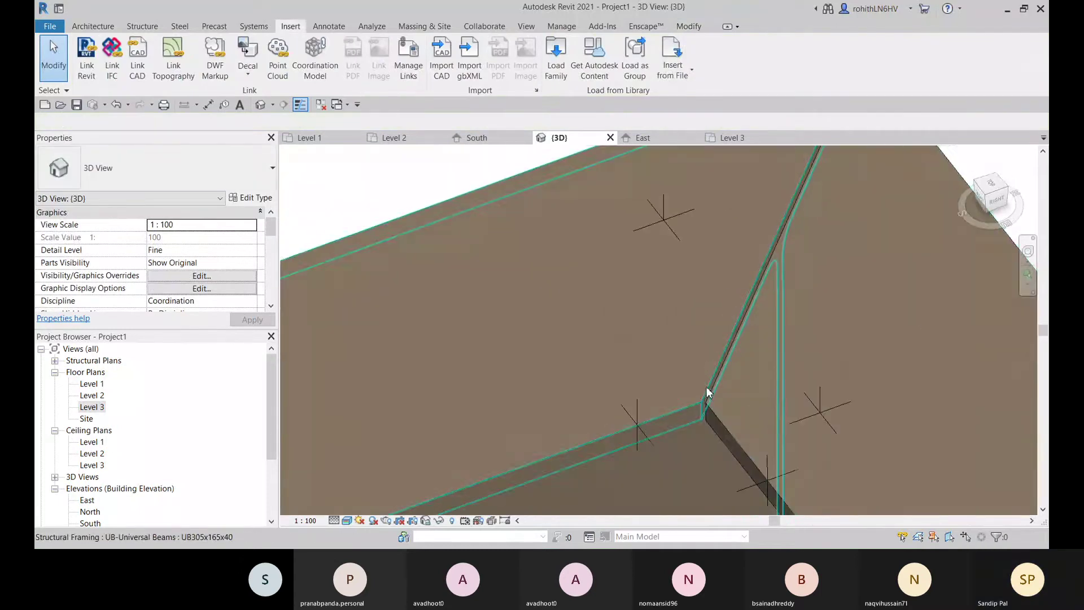
{"action": "scroll", "coordinate": [706, 409], "scroll_direction": "down", "scroll_amount": 5}
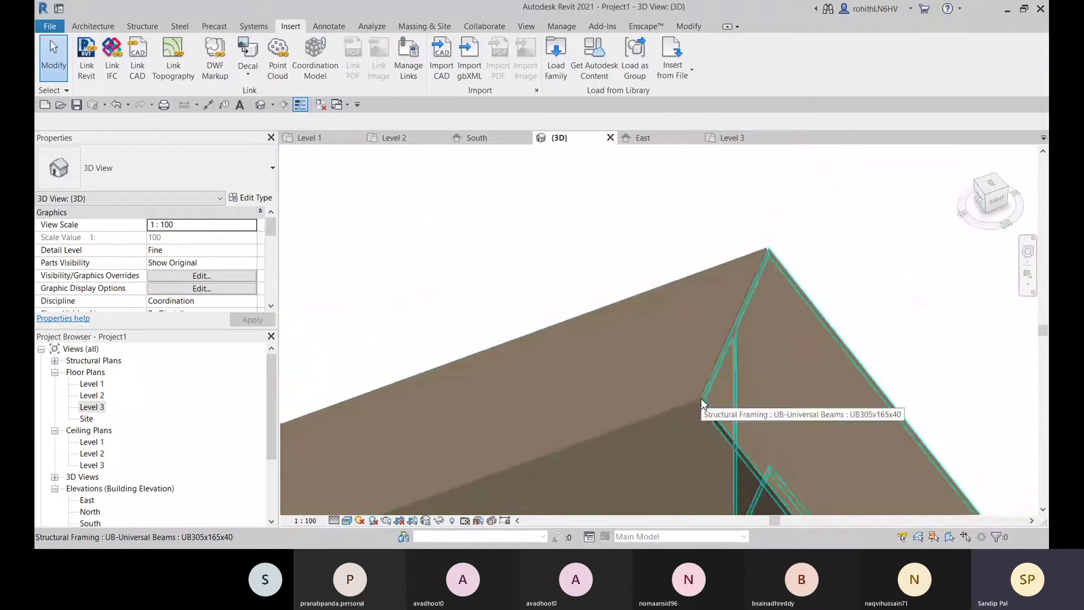
{"action": "middle_click_drag", "start_coordinate": [702, 411], "coordinate": [521, 407], "text": "shift"}
{"action": "middle_click_drag", "start_coordinate": [574, 432], "coordinate": [599, 350], "text": "shift"}
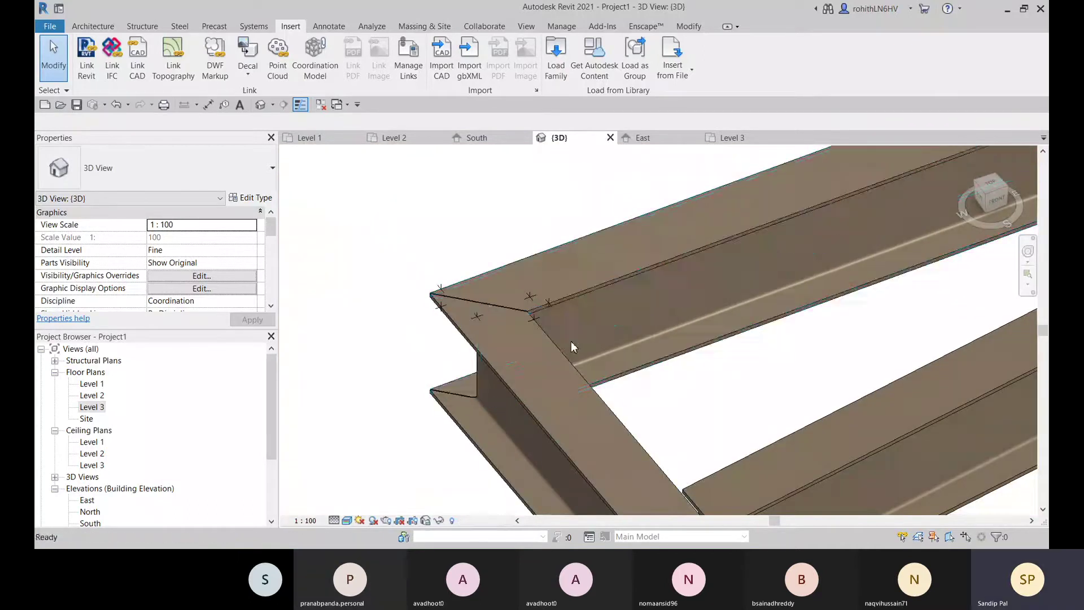
{"action": "scroll", "coordinate": [571, 341], "scroll_direction": "up", "scroll_amount": 3}
{"action": "middle_click_drag", "start_coordinate": [726, 367], "coordinate": [362, 310]}
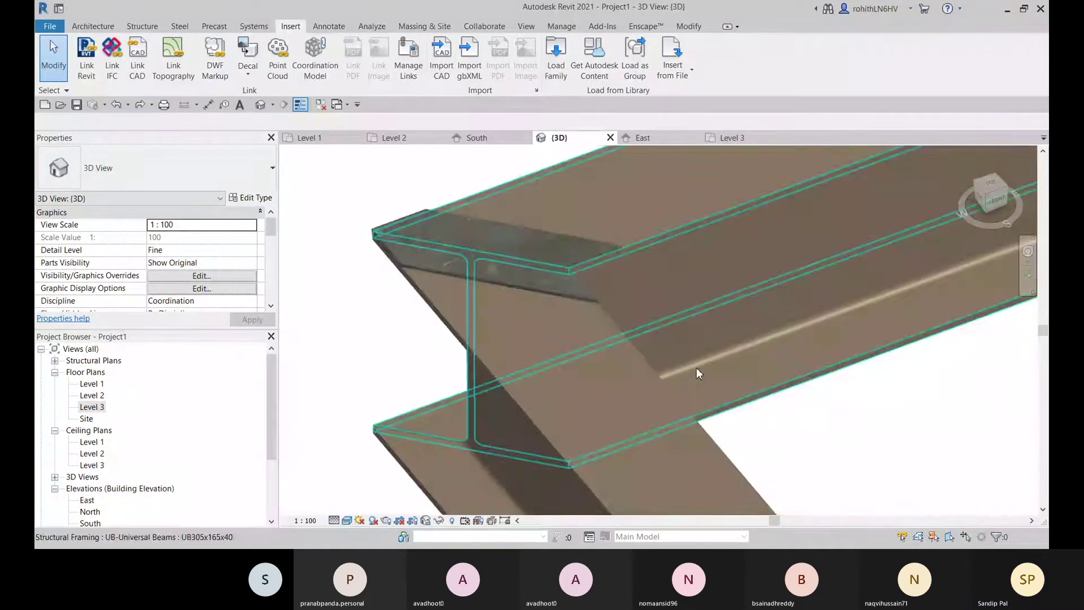
{"action": "middle_click_drag", "start_coordinate": [777, 424], "coordinate": [215, 302], "text": "shift"}
Start loading a family and look through the English metric library, including its Specialty Equipment folder
{"action": "left_click", "coordinate": [555, 56]}
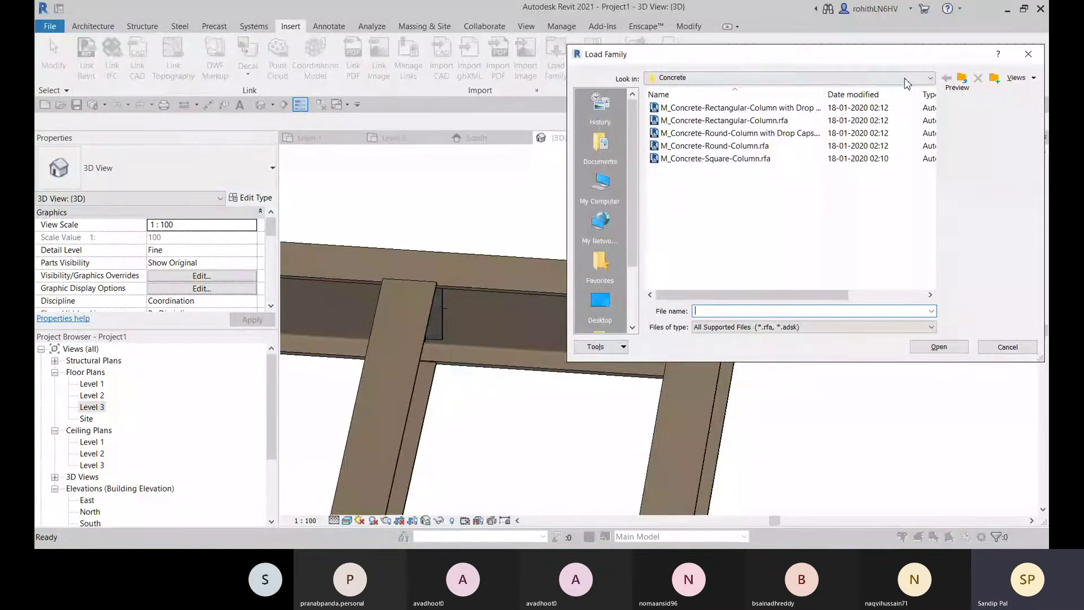
{"action": "left_click", "coordinate": [824, 78]}
{"action": "left_click", "coordinate": [773, 164]}
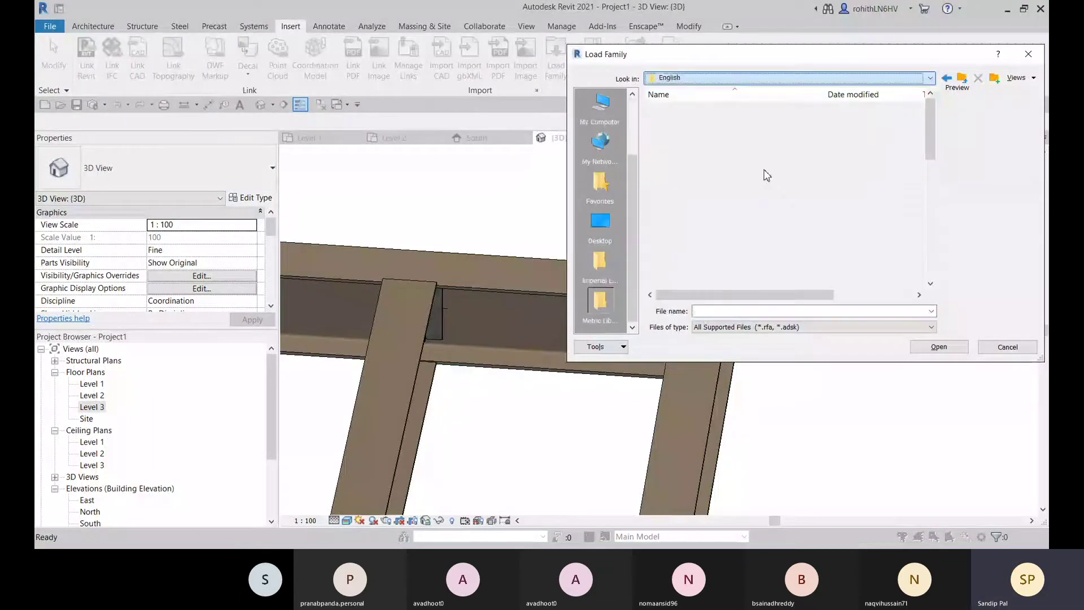
{"action": "scroll", "coordinate": [743, 225], "scroll_direction": "down", "scroll_amount": 4}
{"action": "scroll", "coordinate": [742, 225], "scroll_direction": "up", "scroll_amount": 3}
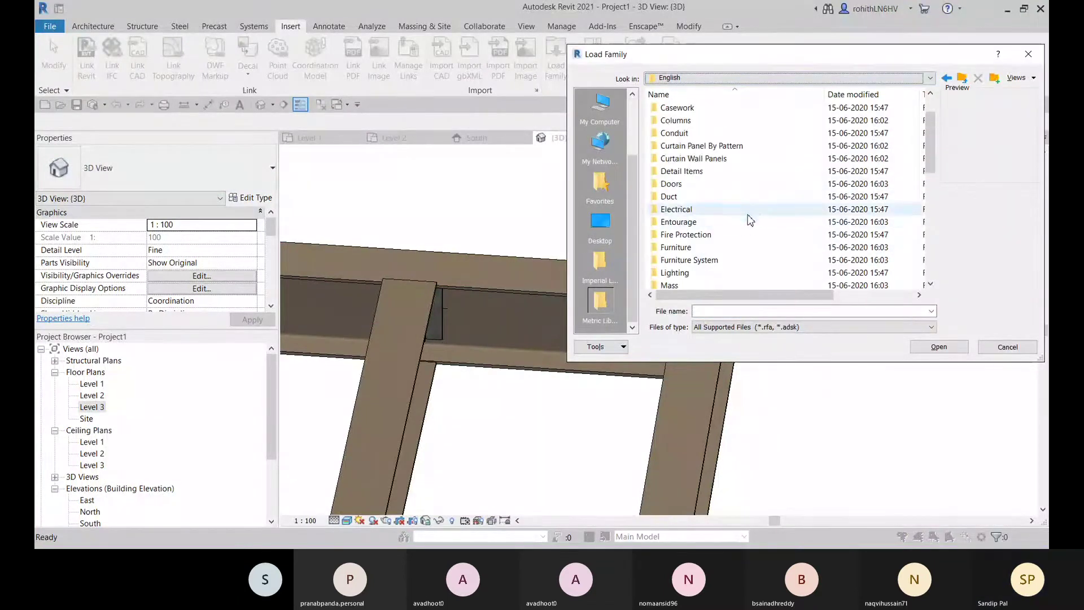
{"action": "scroll", "coordinate": [747, 219], "scroll_direction": "down", "scroll_amount": 5}
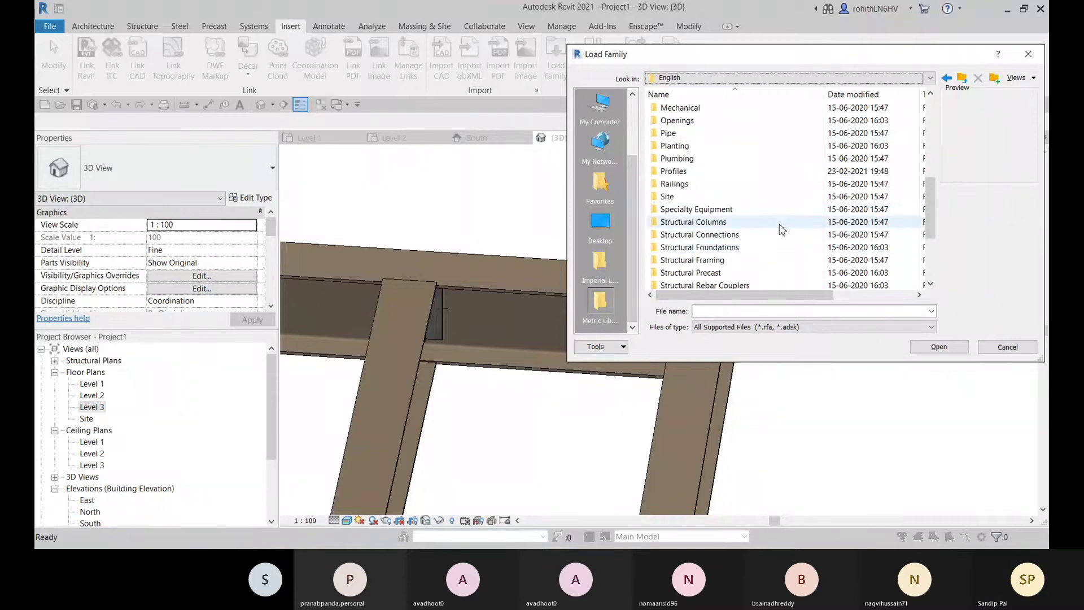
{"action": "scroll", "coordinate": [756, 233], "scroll_direction": "down", "scroll_amount": 3}
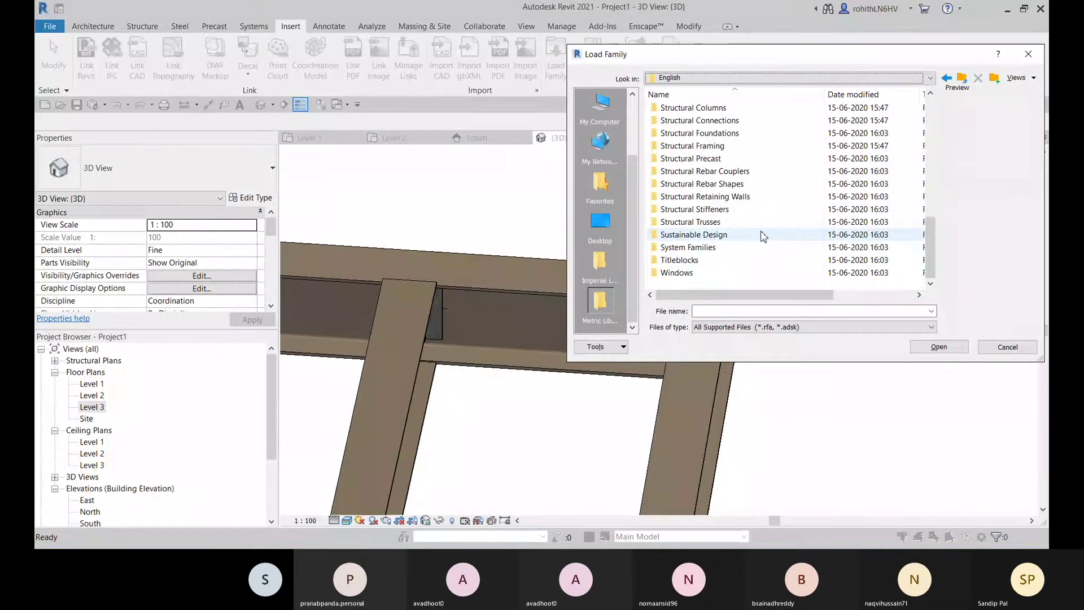
{"action": "scroll", "coordinate": [757, 235], "scroll_direction": "up", "scroll_amount": 2}
{"action": "double_click", "coordinate": [715, 172]}
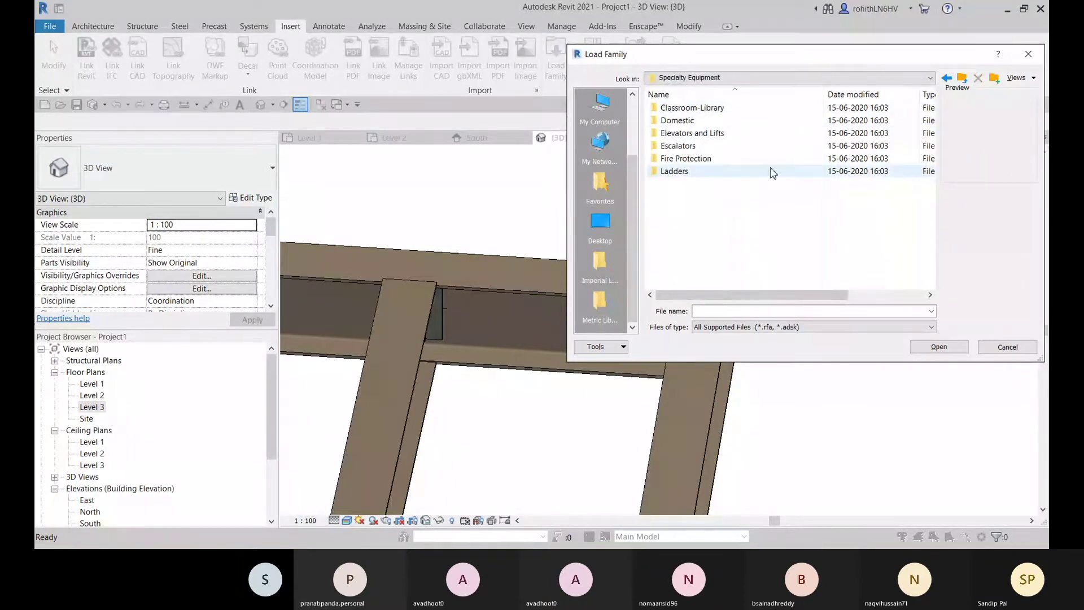
{"action": "left_click", "coordinate": [948, 80]}
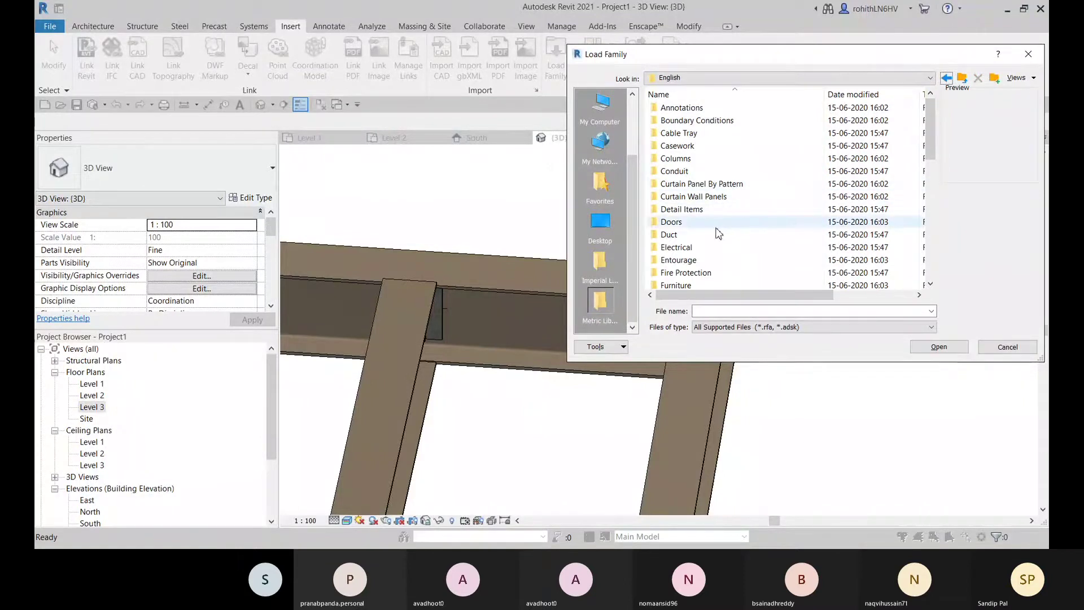
Find the Structural Connections folder in the English library and open its Steel subfolder
{"action": "scroll", "coordinate": [709, 266], "scroll_direction": "down", "scroll_amount": 1}
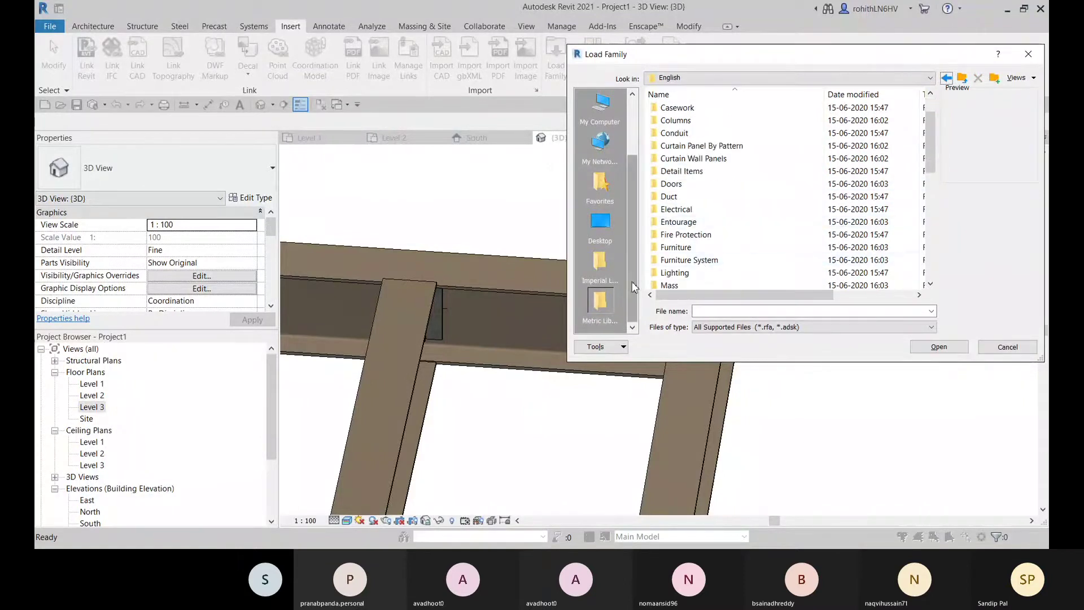
{"action": "scroll", "coordinate": [713, 270], "scroll_direction": "down", "scroll_amount": 2}
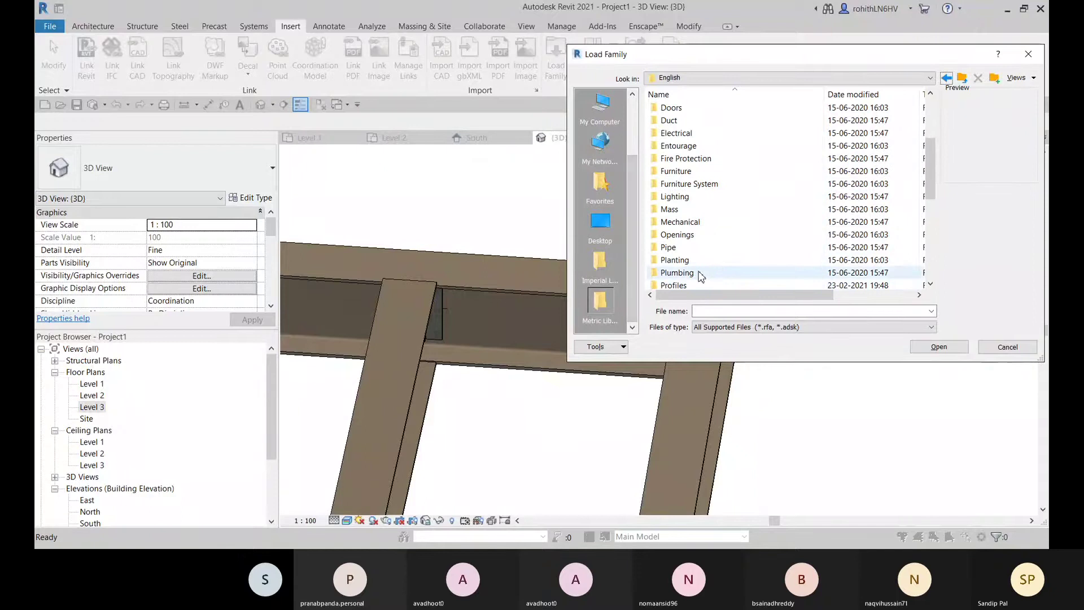
{"action": "scroll", "coordinate": [700, 275], "scroll_direction": "down", "scroll_amount": 1}
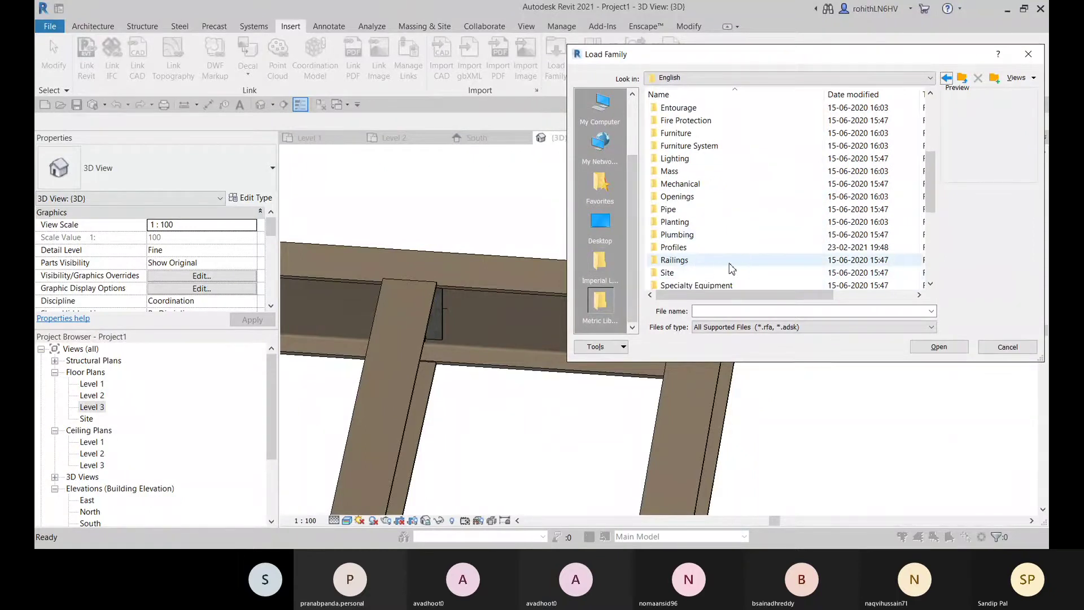
{"action": "scroll", "coordinate": [732, 270], "scroll_direction": "down", "scroll_amount": 1}
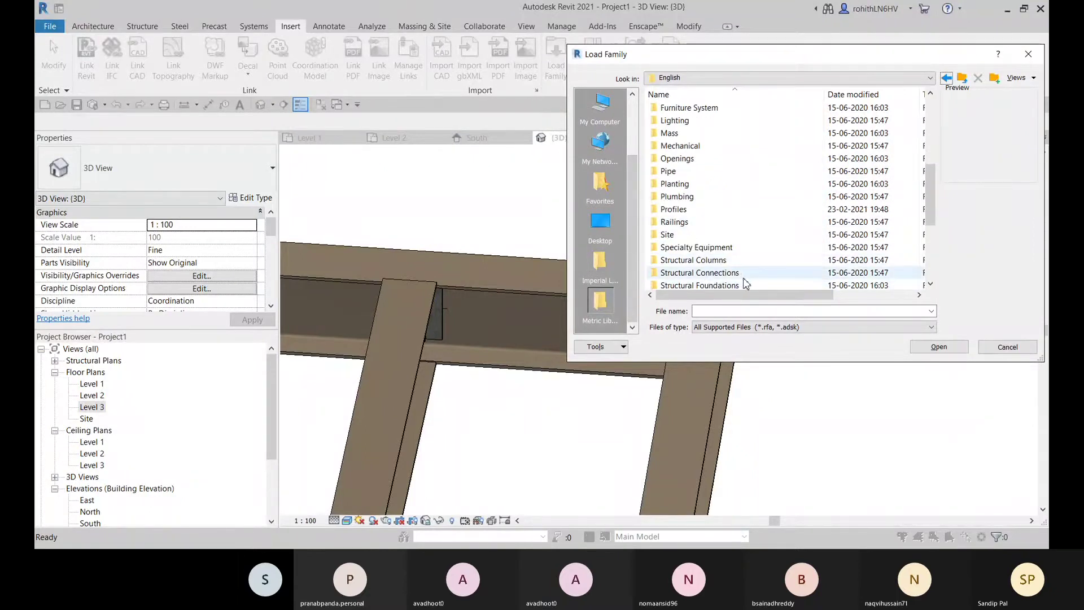
{"action": "left_click", "coordinate": [731, 274]}
{"action": "double_click", "coordinate": [695, 275]}
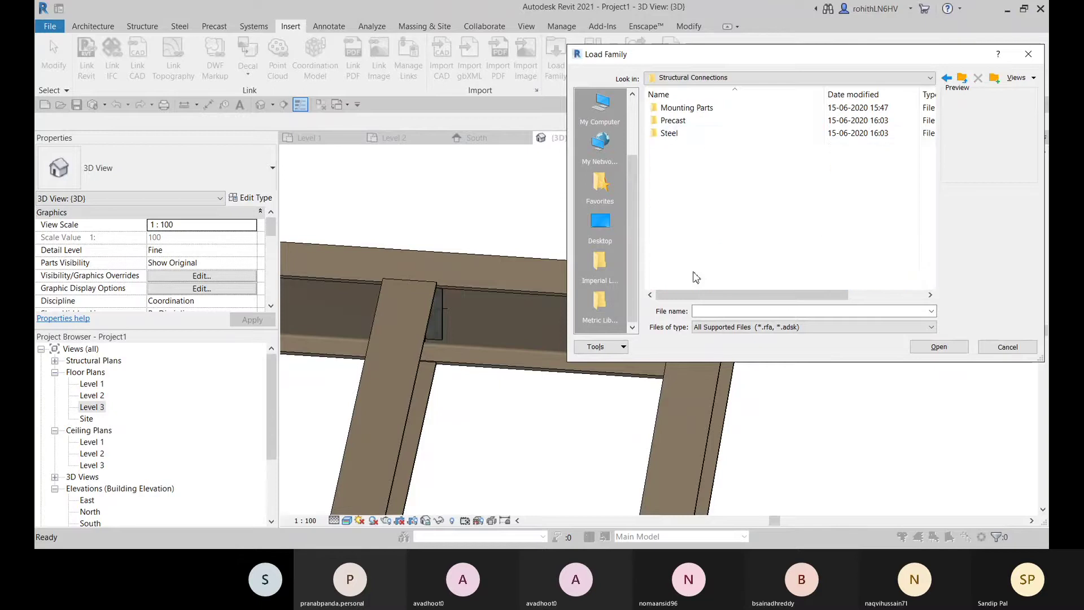
{"action": "double_click", "coordinate": [670, 134]}
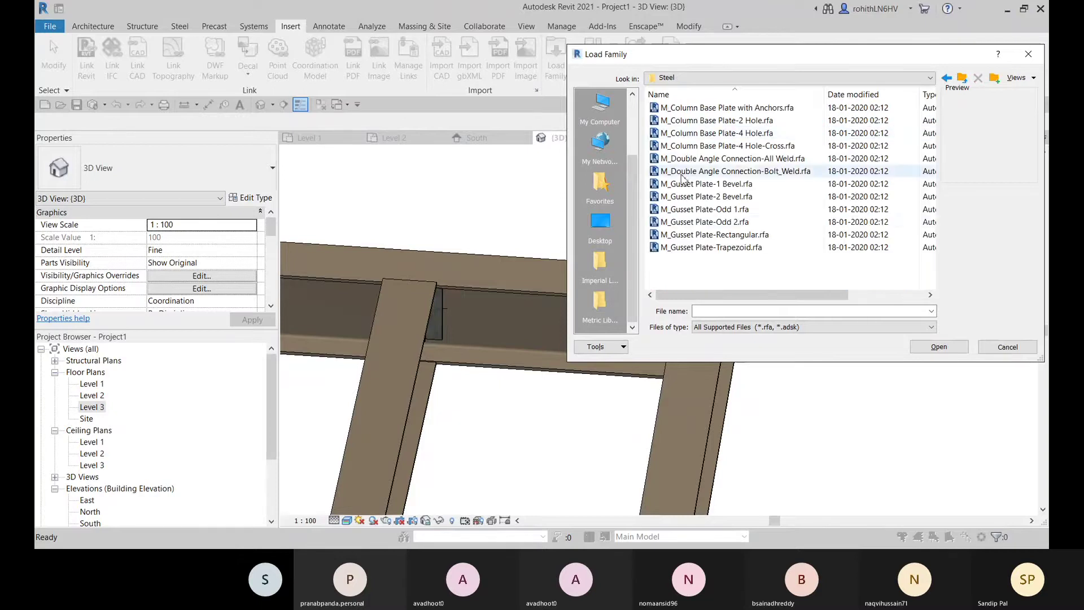
Preview the steel gusset plate, double angle connection and column base plate families, ending on M_Gusset Plate-Trapezoid.rfa
{"action": "left_click", "coordinate": [727, 248]}
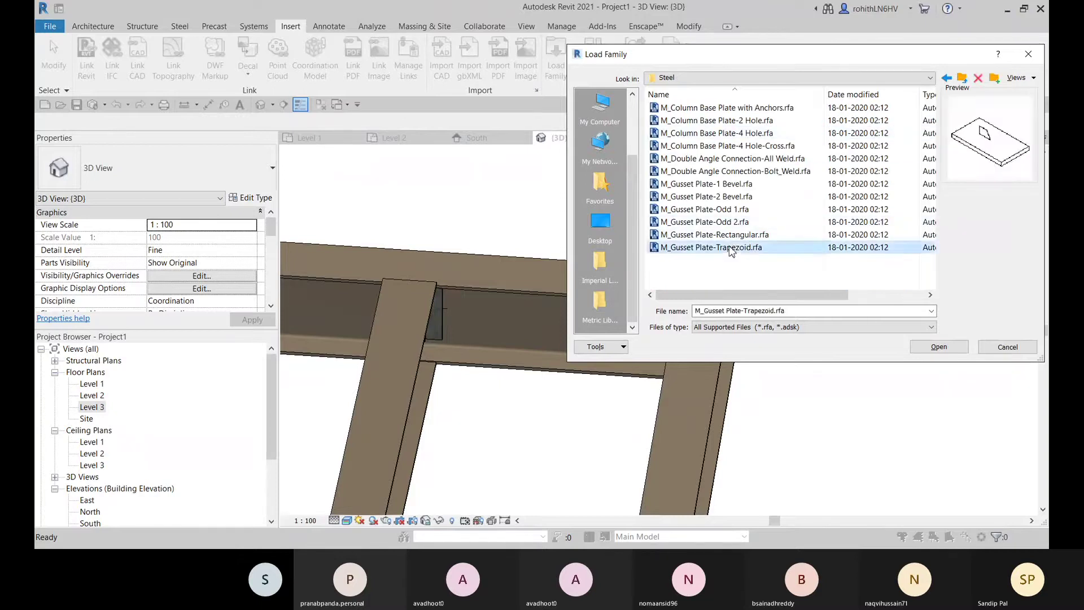
{"action": "left_click", "coordinate": [724, 188]}
{"action": "left_click", "coordinate": [729, 172]}
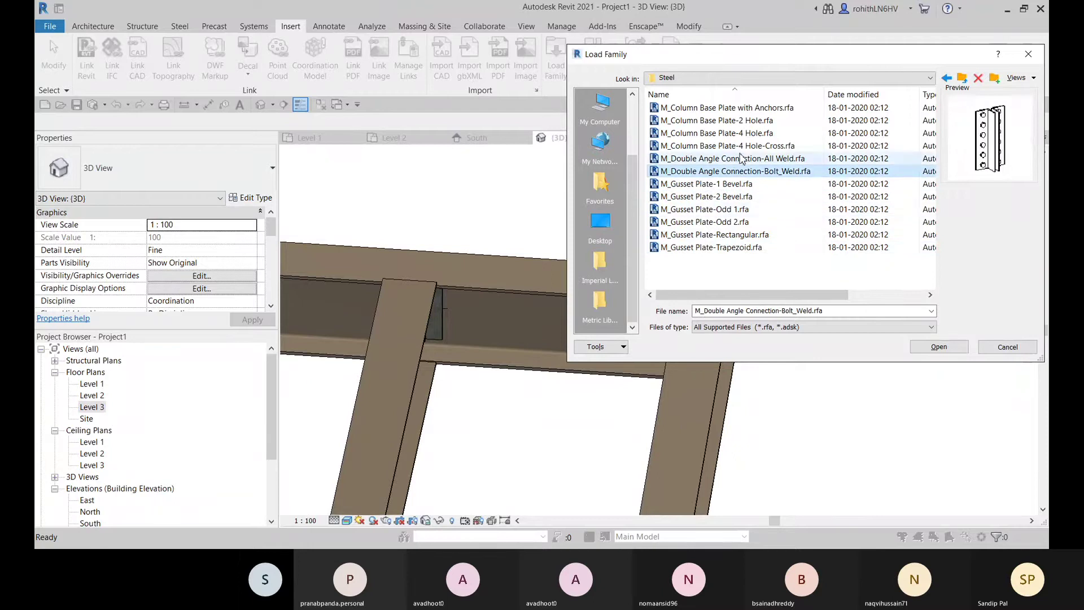
{"action": "left_click", "coordinate": [740, 159]}
{"action": "left_click", "coordinate": [744, 146]}
{"action": "left_click", "coordinate": [746, 134]}
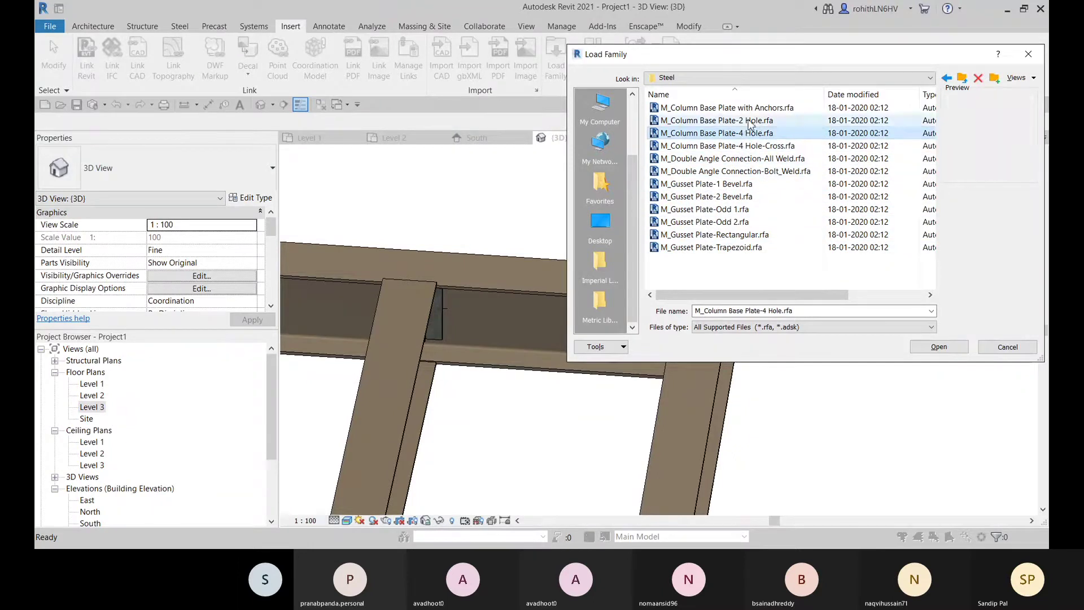
{"action": "left_click", "coordinate": [749, 120]}
{"action": "left_click", "coordinate": [748, 108]}
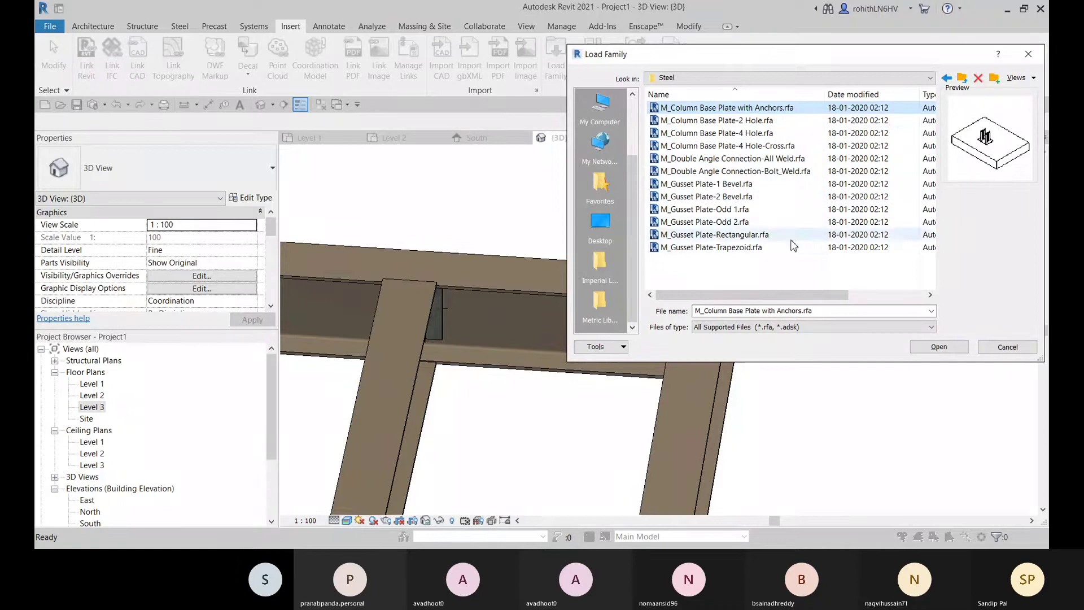
{"action": "left_click", "coordinate": [738, 250]}
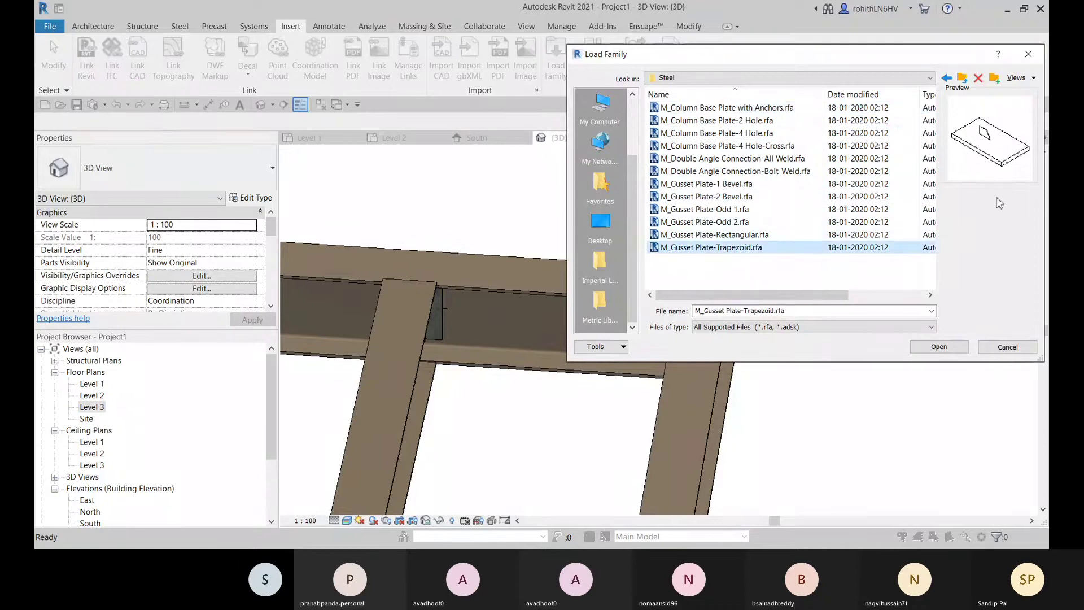
Return to the English library, look through its remaining structural folders, and leave without loading a family
{"action": "left_click", "coordinate": [947, 80]}
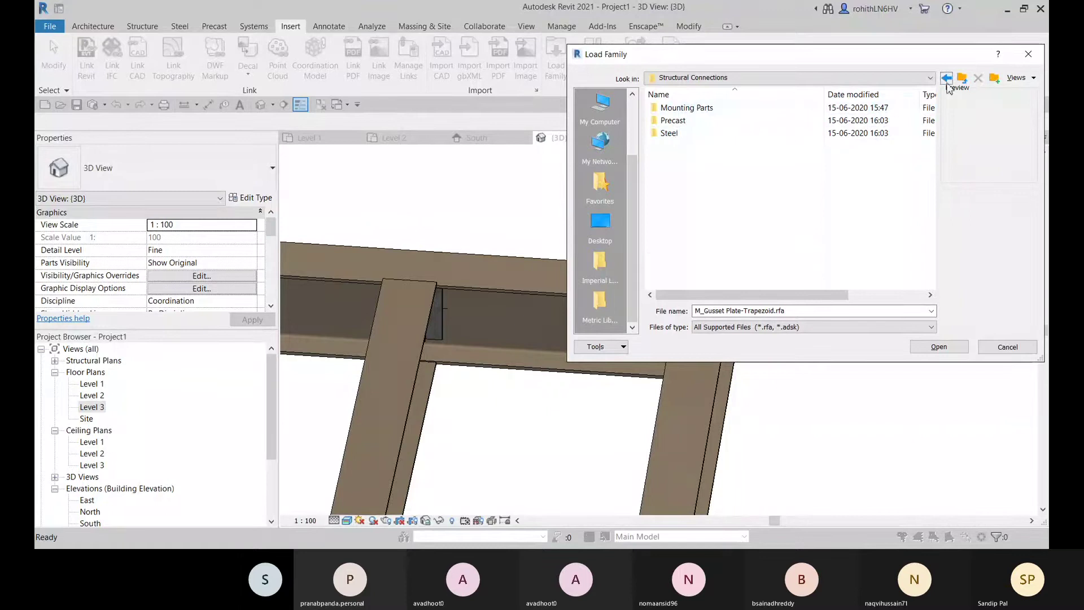
{"action": "left_click", "coordinate": [946, 80]}
{"action": "scroll", "coordinate": [738, 217], "scroll_direction": "down", "scroll_amount": 2}
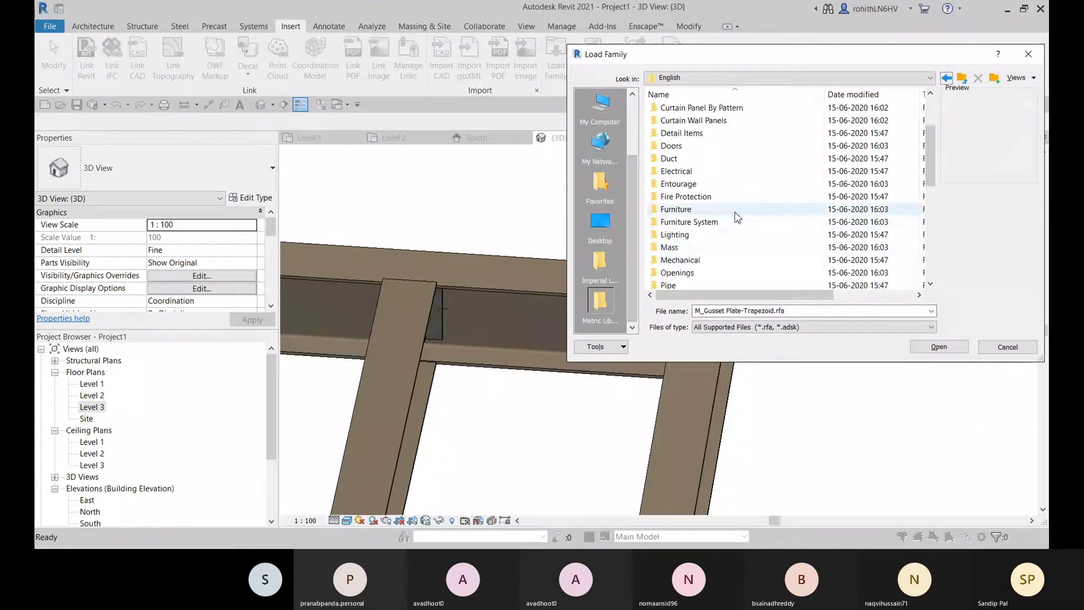
{"action": "scroll", "coordinate": [737, 217], "scroll_direction": "down", "scroll_amount": 1}
{"action": "scroll", "coordinate": [728, 213], "scroll_direction": "down", "scroll_amount": 1}
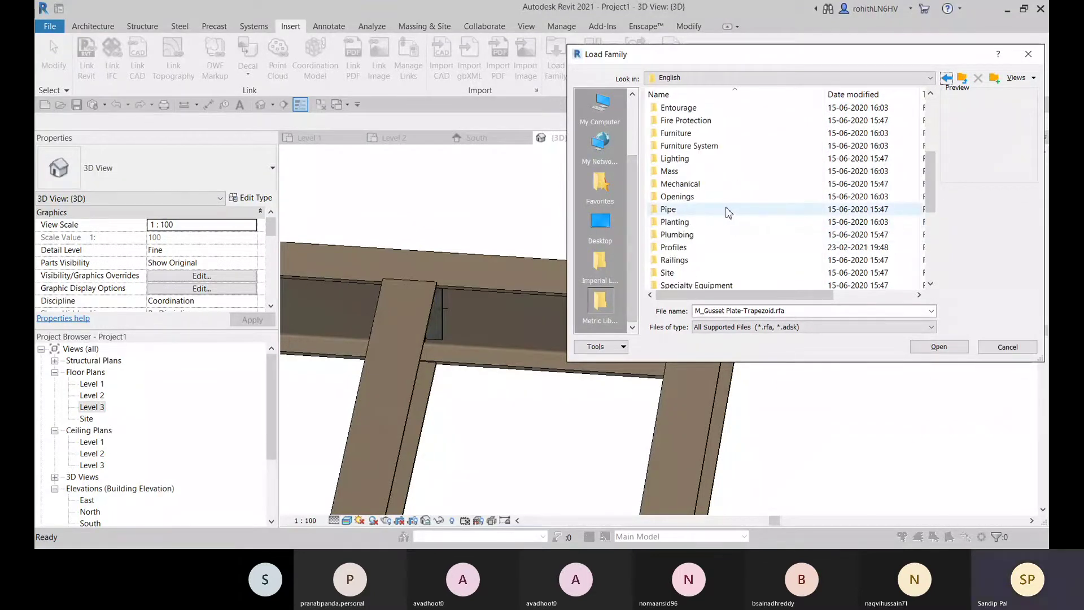
{"action": "scroll", "coordinate": [686, 265], "scroll_direction": "down", "scroll_amount": 1}
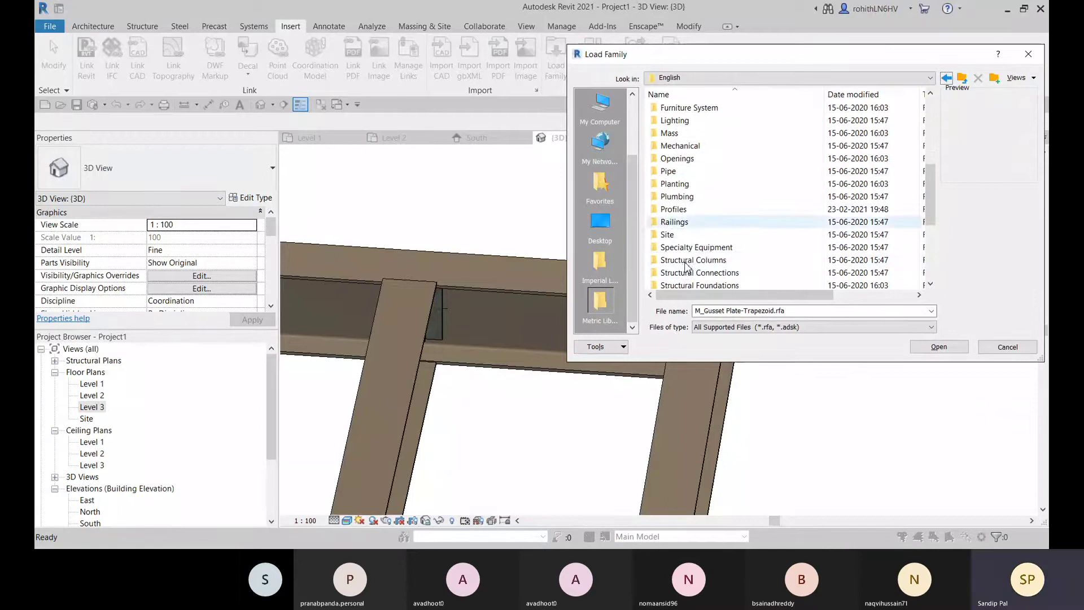
{"action": "scroll", "coordinate": [745, 266], "scroll_direction": "down", "scroll_amount": 1}
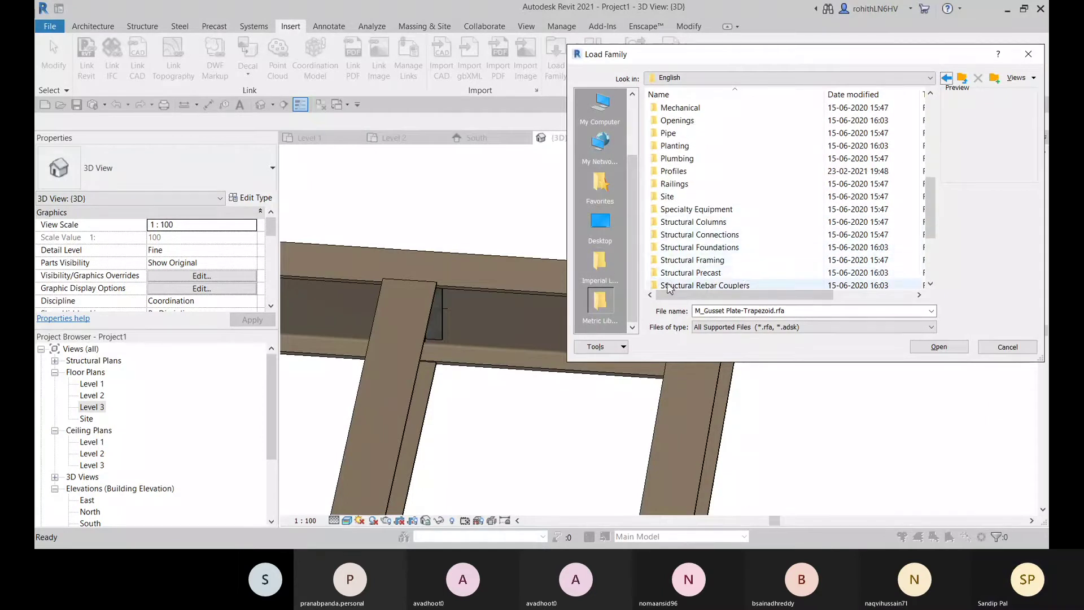
{"action": "scroll", "coordinate": [743, 268], "scroll_direction": "down", "scroll_amount": 2}
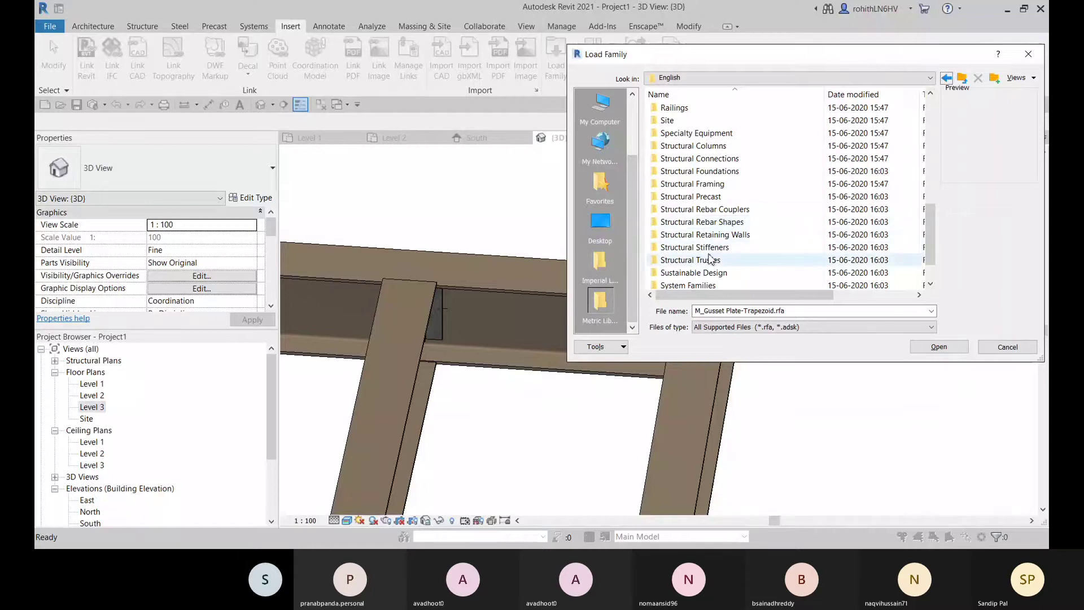
{"action": "scroll", "coordinate": [655, 269], "scroll_direction": "down", "scroll_amount": 1}
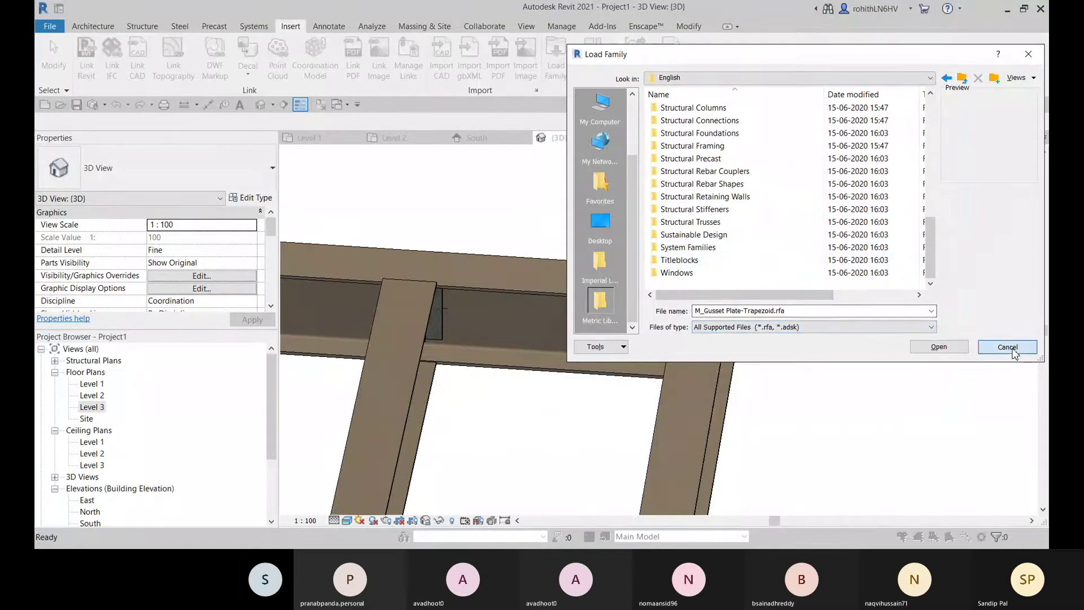
{"action": "left_click", "coordinate": [1006, 347]}
Break the skewed clip angle connection between the two UB305x165x40 beams into separate elements
{"action": "scroll", "coordinate": [642, 322], "scroll_direction": "down", "scroll_amount": 1}
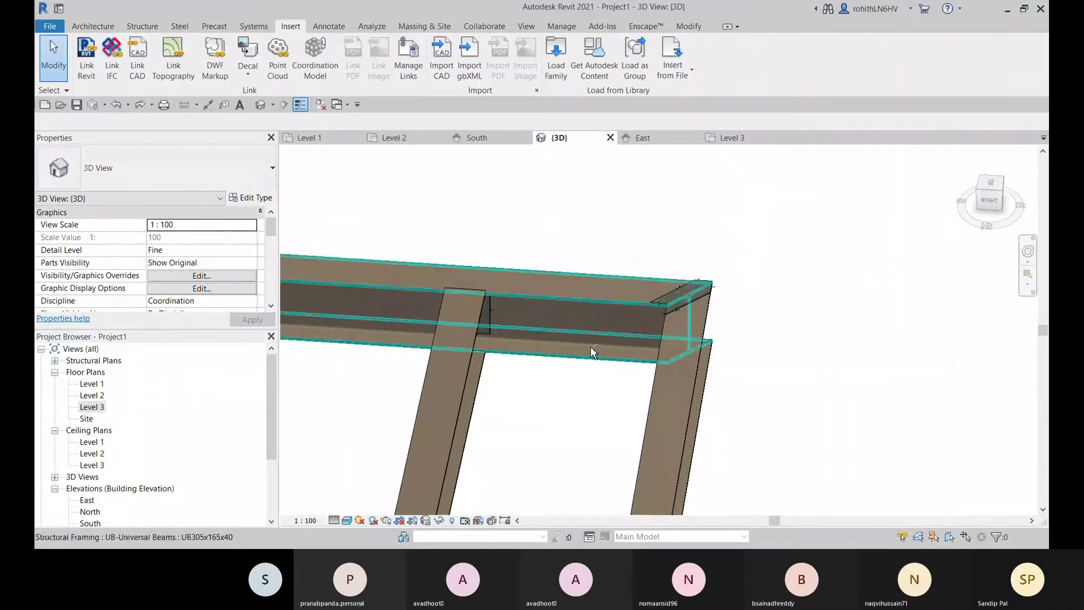
{"action": "scroll", "coordinate": [565, 333], "scroll_direction": "up", "scroll_amount": 2}
{"action": "middle_click_drag", "start_coordinate": [542, 310], "coordinate": [504, 319], "text": "shift"}
{"action": "scroll", "coordinate": [506, 310], "scroll_direction": "up", "scroll_amount": 3}
{"action": "scroll", "coordinate": [507, 310], "scroll_direction": "up", "scroll_amount": 3}
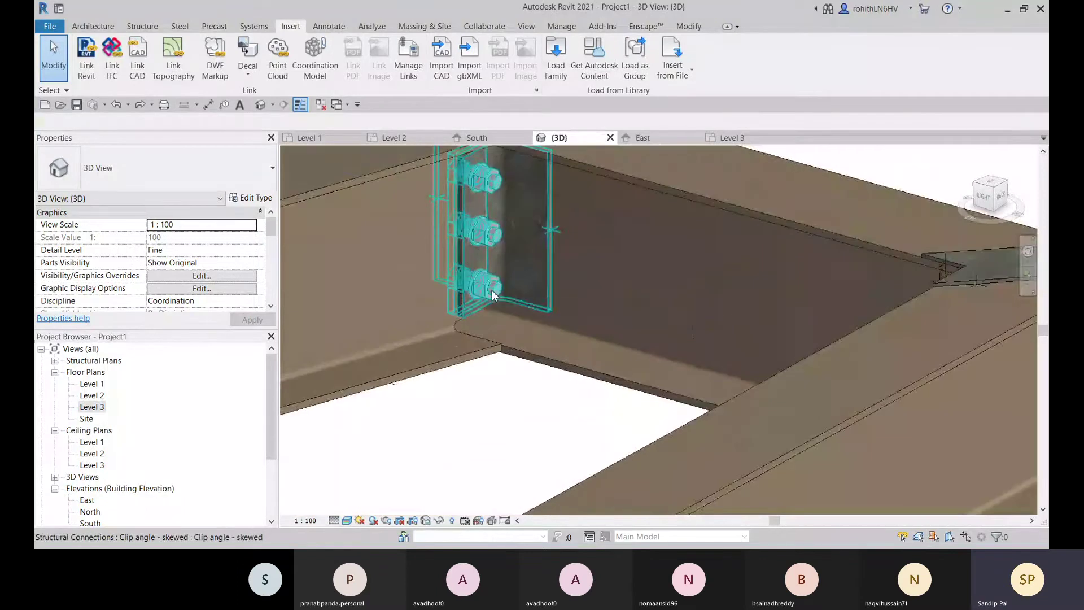
{"action": "left_click", "coordinate": [493, 294]}
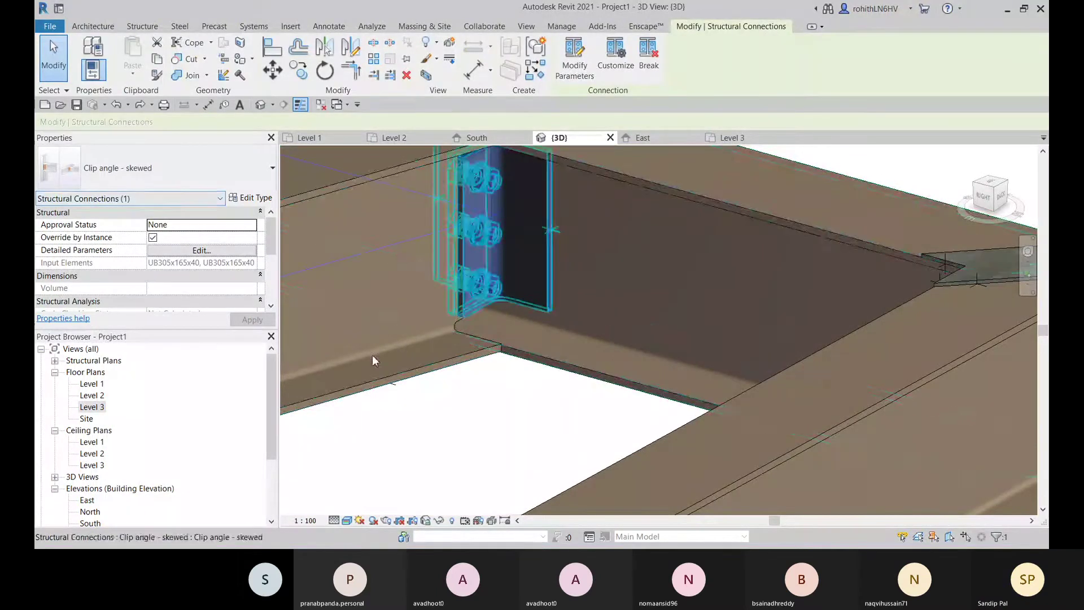
{"action": "left_click", "coordinate": [649, 56]}
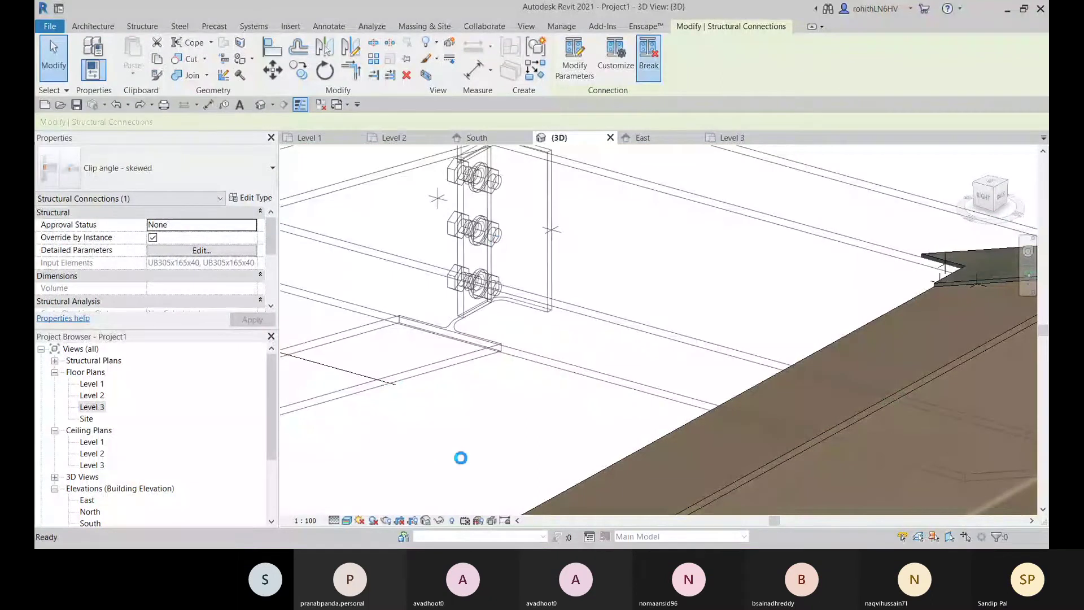
Inspect the properties of the clip angle's bolt group, then examine the bolted joint together with the neighbouring beams and column
{"action": "left_click", "coordinate": [494, 303]}
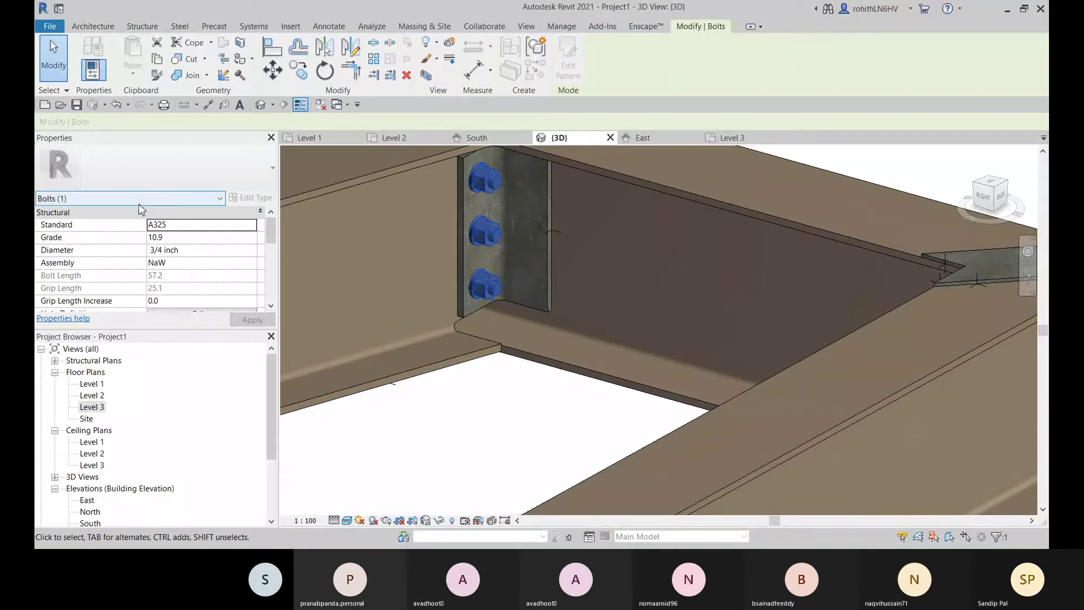
{"action": "left_click", "coordinate": [254, 229]}
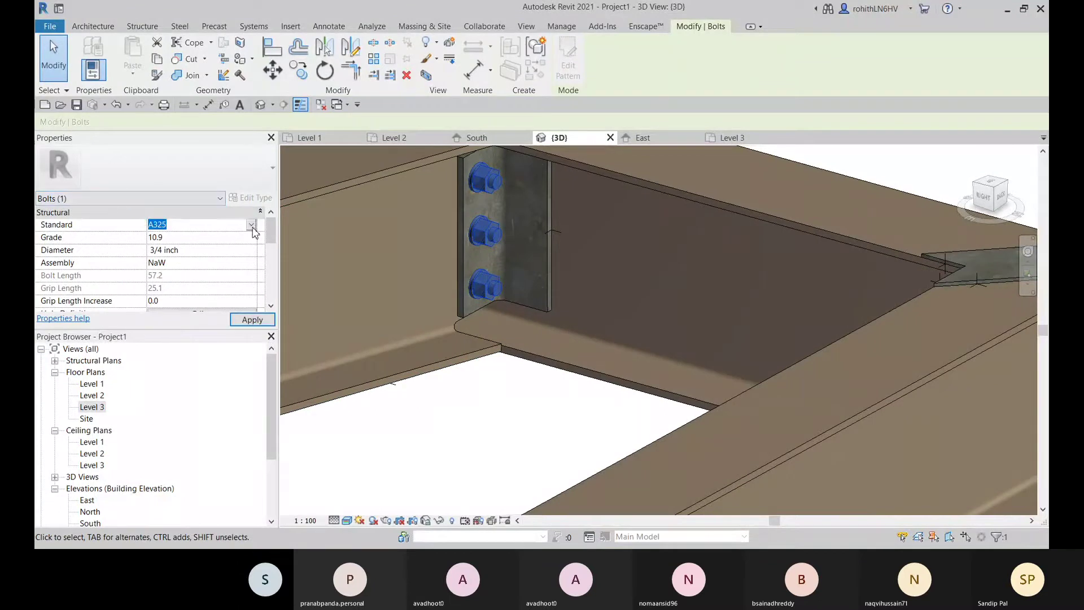
{"action": "left_click", "coordinate": [140, 201]}
{"action": "left_click", "coordinate": [140, 201]}
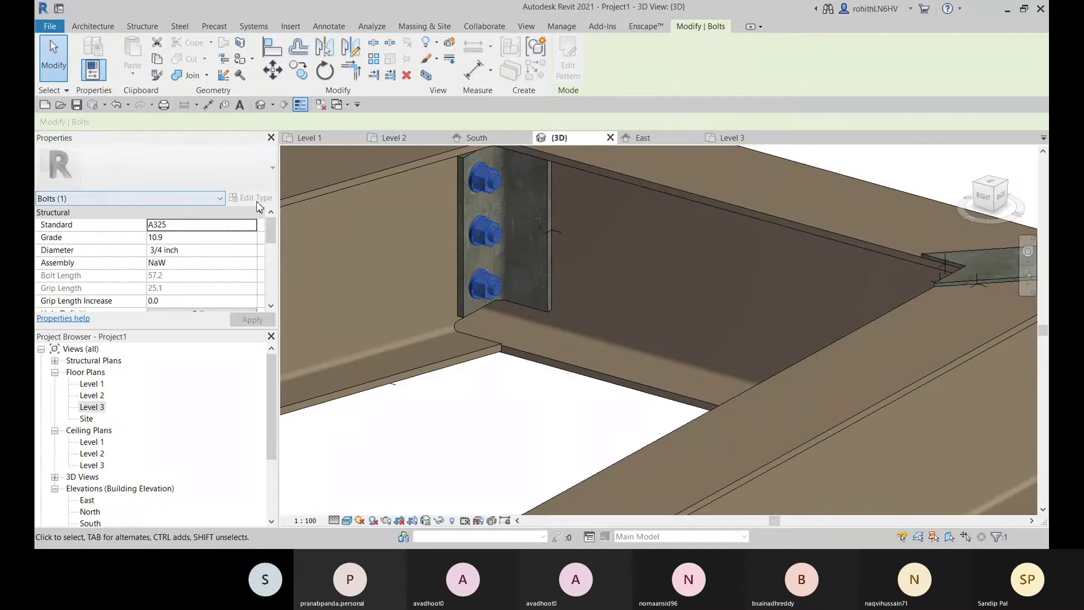
{"action": "left_click", "coordinate": [435, 421]}
{"action": "scroll", "coordinate": [548, 388], "scroll_direction": "down", "scroll_amount": 3}
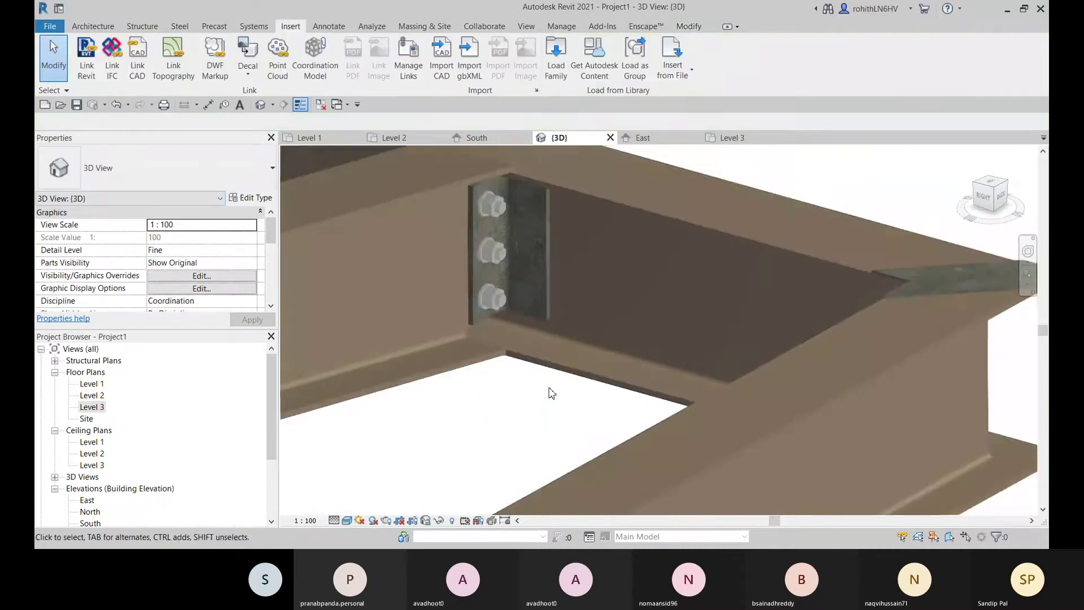
{"action": "scroll", "coordinate": [551, 392], "scroll_direction": "down", "scroll_amount": 3}
{"action": "middle_click_drag", "start_coordinate": [551, 393], "coordinate": [526, 323], "text": "shift"}
{"action": "scroll", "coordinate": [536, 250], "scroll_direction": "up", "scroll_amount": 3}
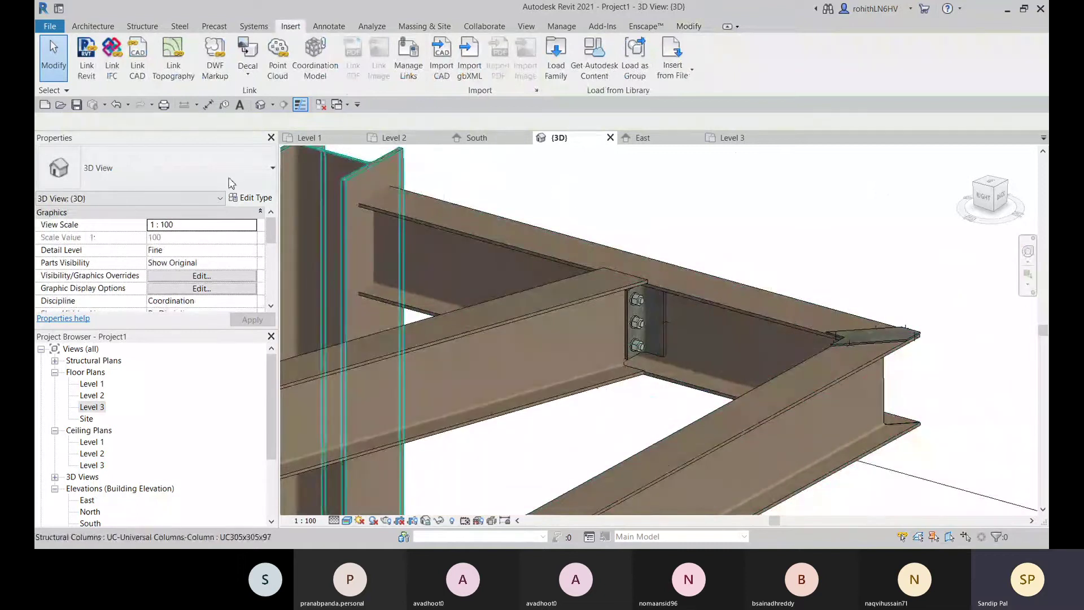
{"action": "middle_click_drag", "start_coordinate": [524, 313], "coordinate": [617, 330]}
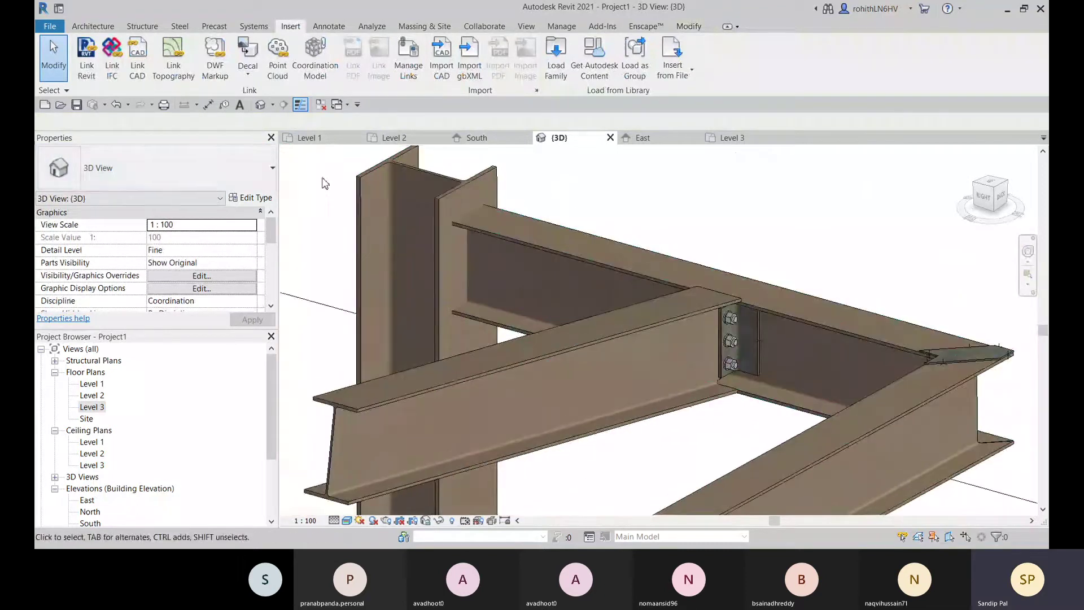
Load the Column beam seat T and Column beam seat angle connections into the project
{"action": "left_click", "coordinate": [148, 27]}
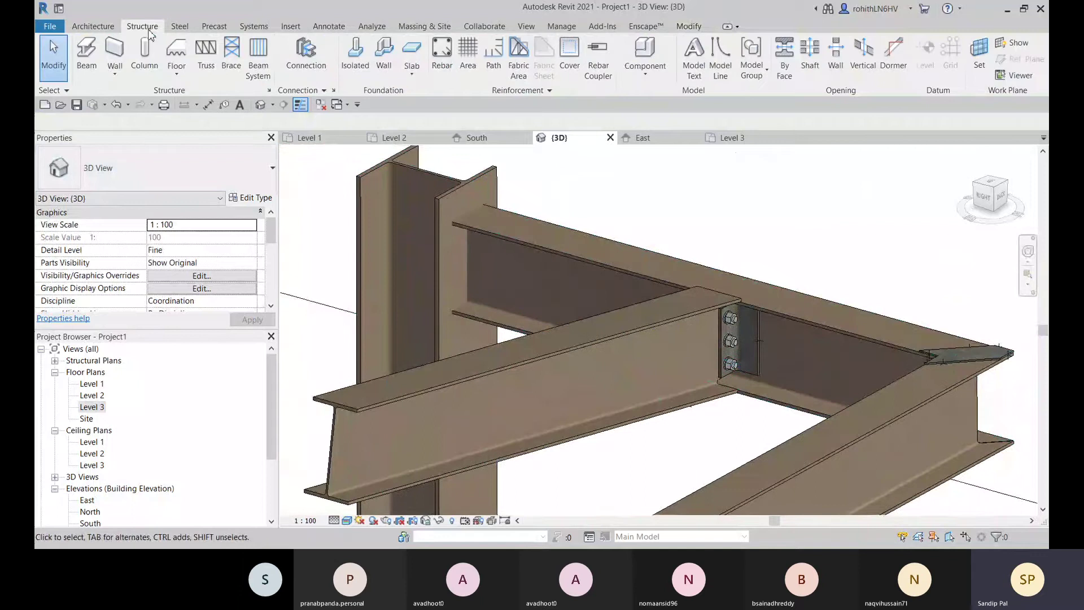
{"action": "left_click", "coordinate": [333, 92]}
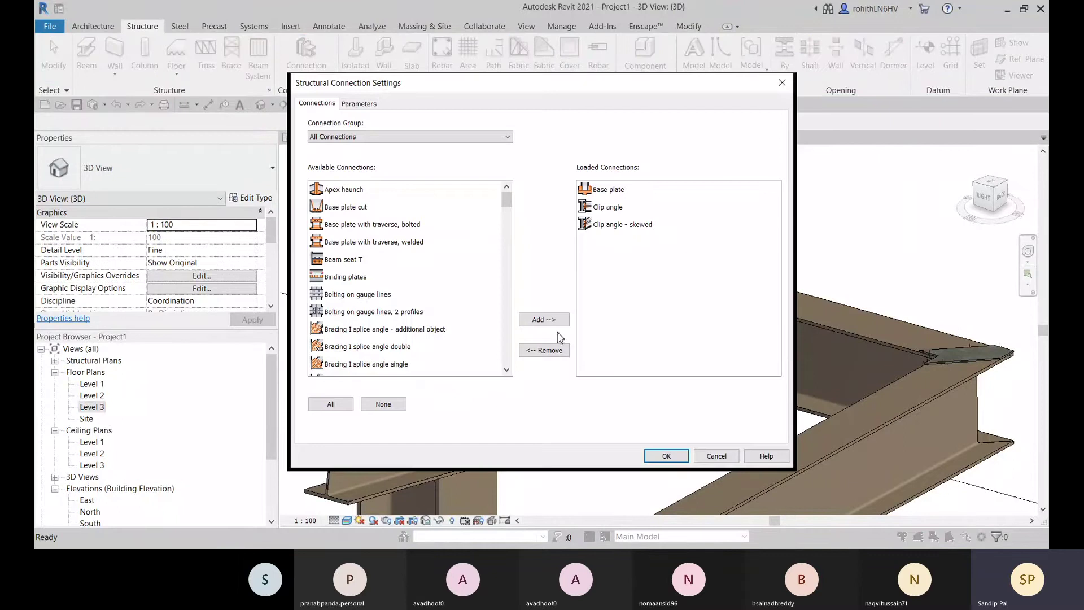
{"action": "scroll", "coordinate": [442, 314], "scroll_direction": "down", "scroll_amount": 3}
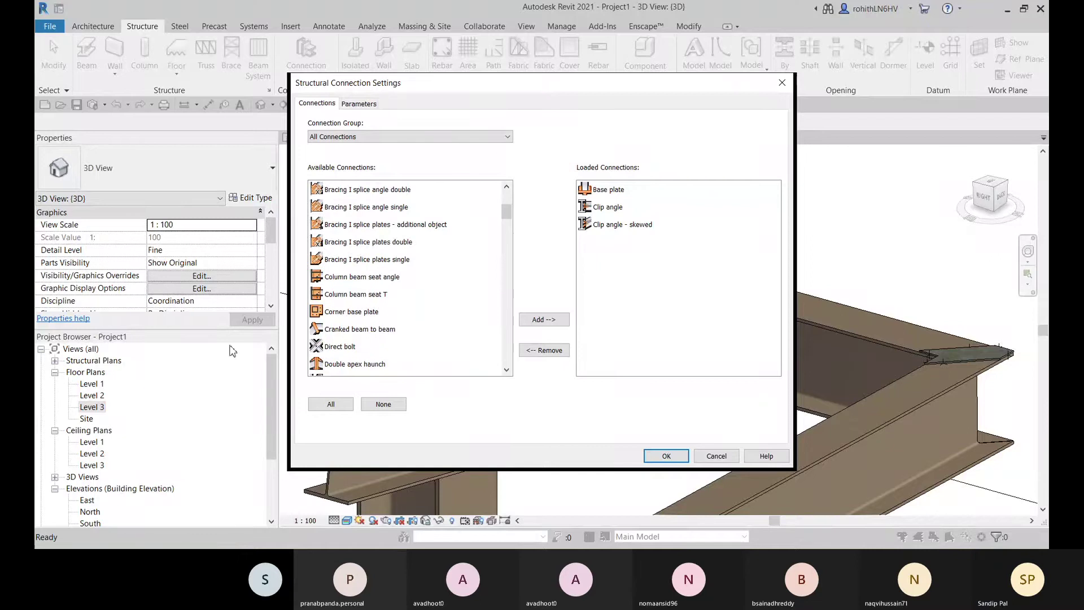
{"action": "left_click", "coordinate": [373, 280]}
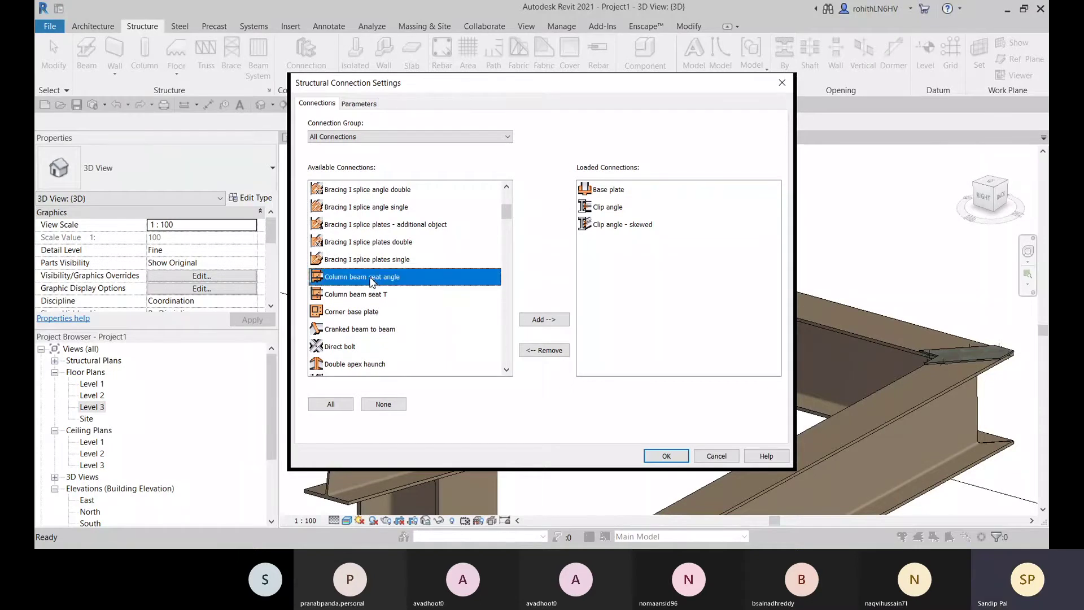
{"action": "left_click", "coordinate": [344, 298], "text": "shift"}
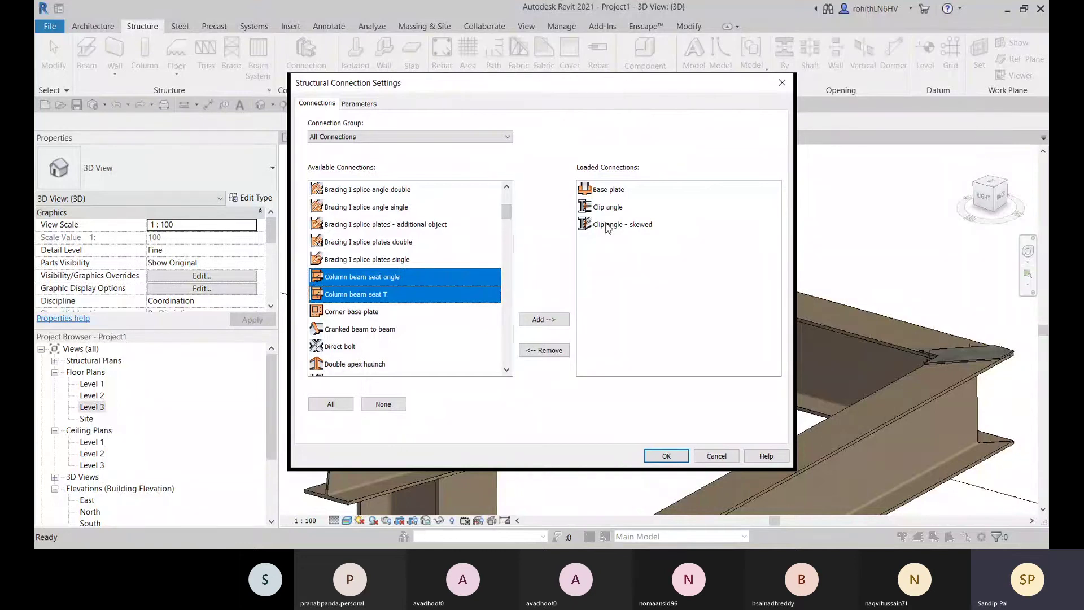
{"action": "double_click", "coordinate": [381, 300]}
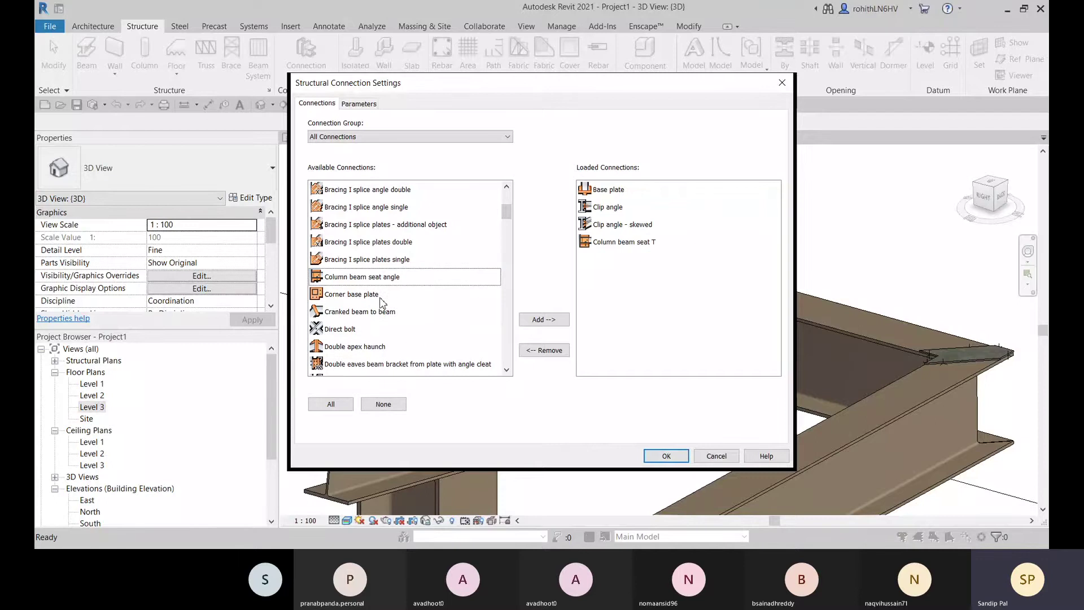
{"action": "double_click", "coordinate": [397, 278]}
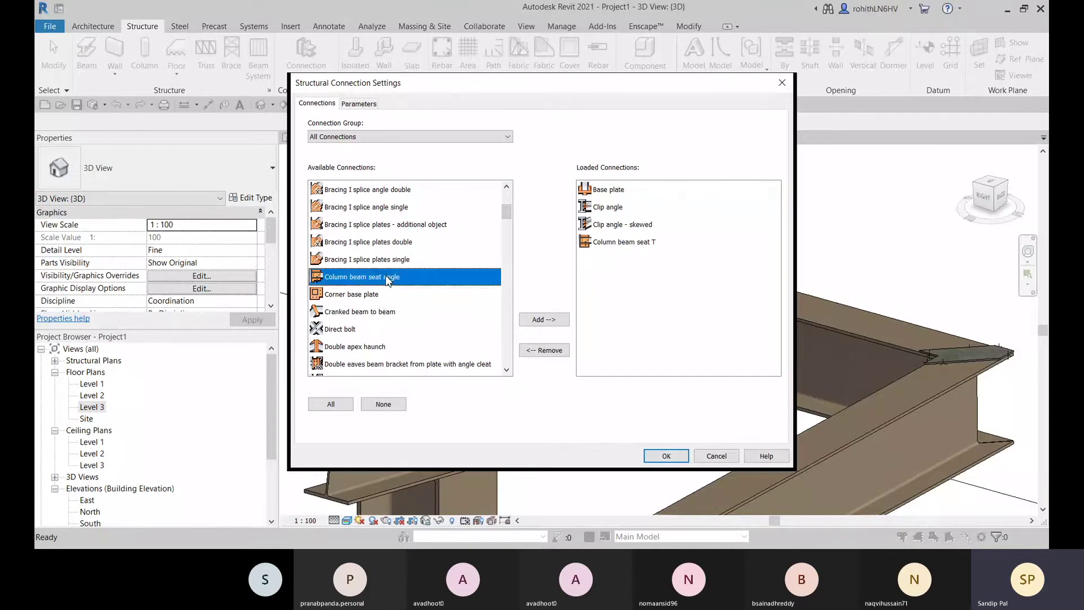
{"action": "left_click", "coordinate": [673, 458]}
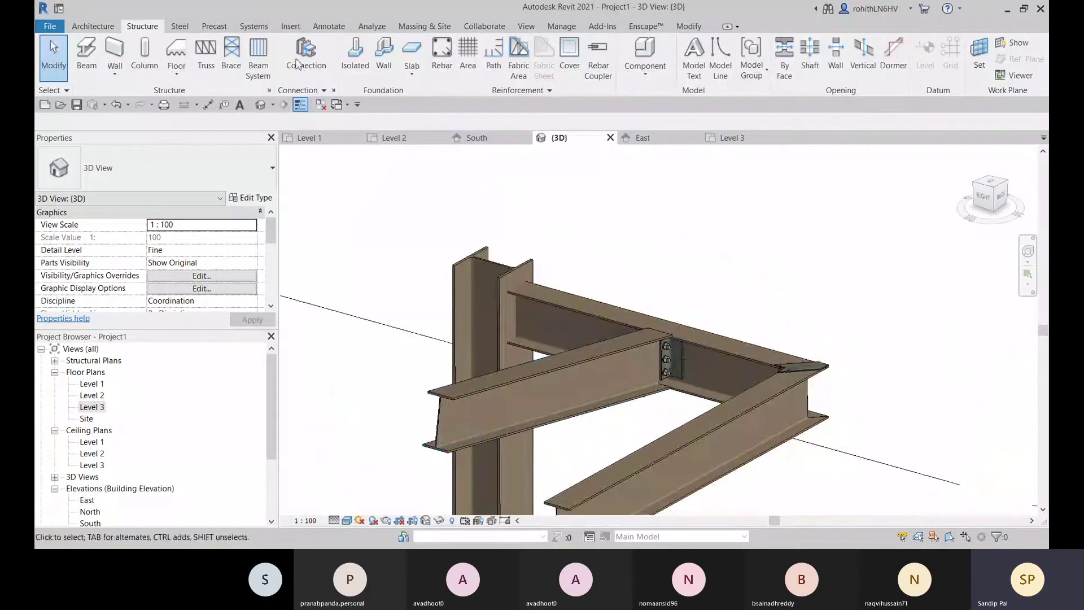
Place a Column beam seat angle connection between the UC305x305x97 column and the UB305x165x40 beam framing into it
{"action": "left_click", "coordinate": [297, 62]}
{"action": "left_click", "coordinate": [130, 169]}
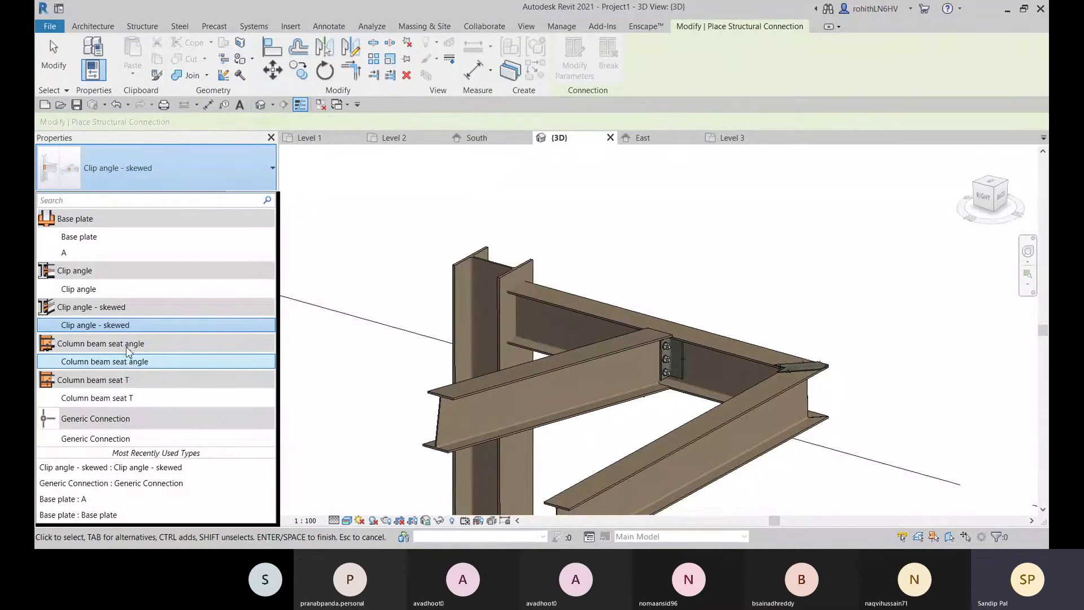
{"action": "left_click", "coordinate": [123, 367]}
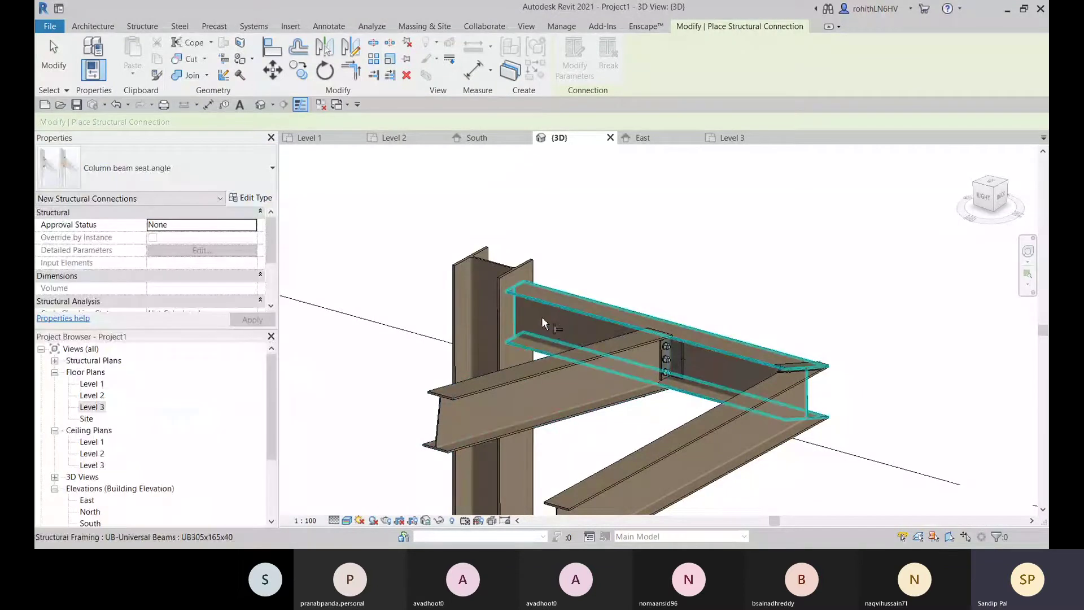
{"action": "left_click", "coordinate": [503, 316]}
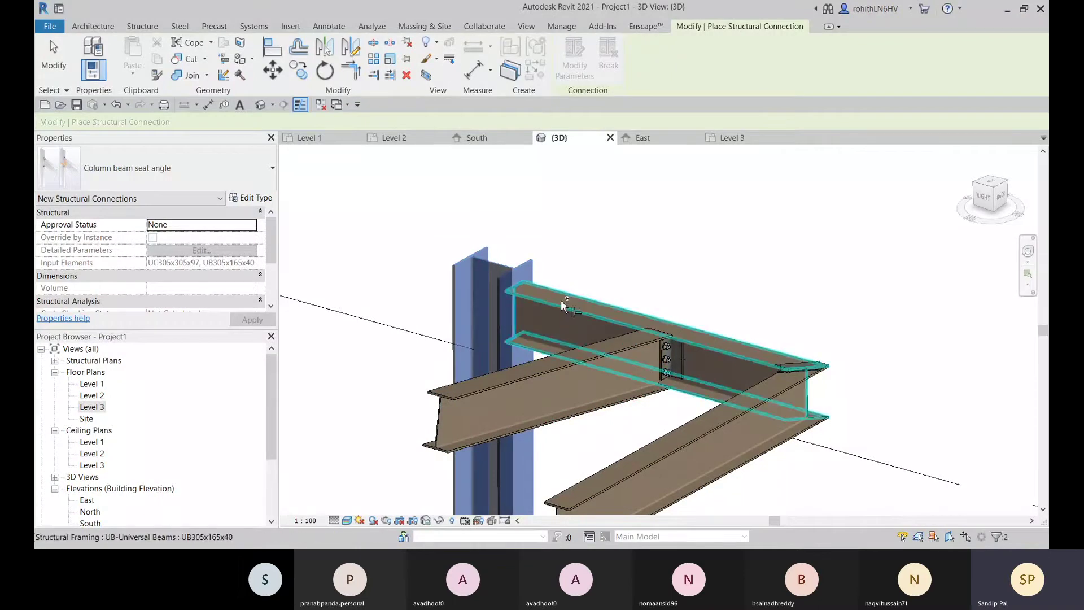
{"action": "scroll", "coordinate": [539, 308], "scroll_direction": "up", "scroll_amount": 1}
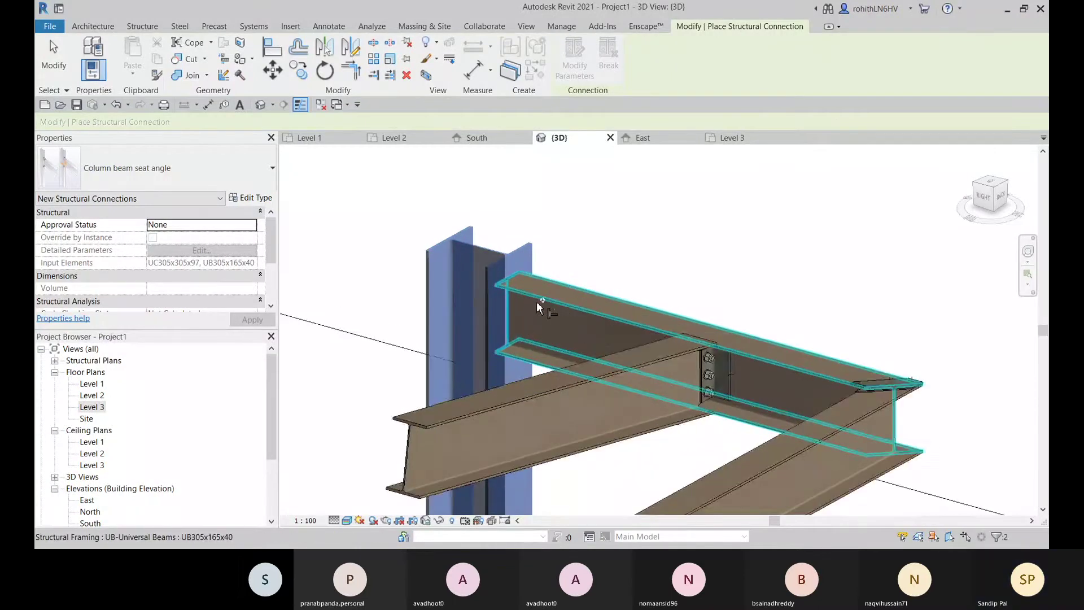
{"action": "key", "text": "Return"}
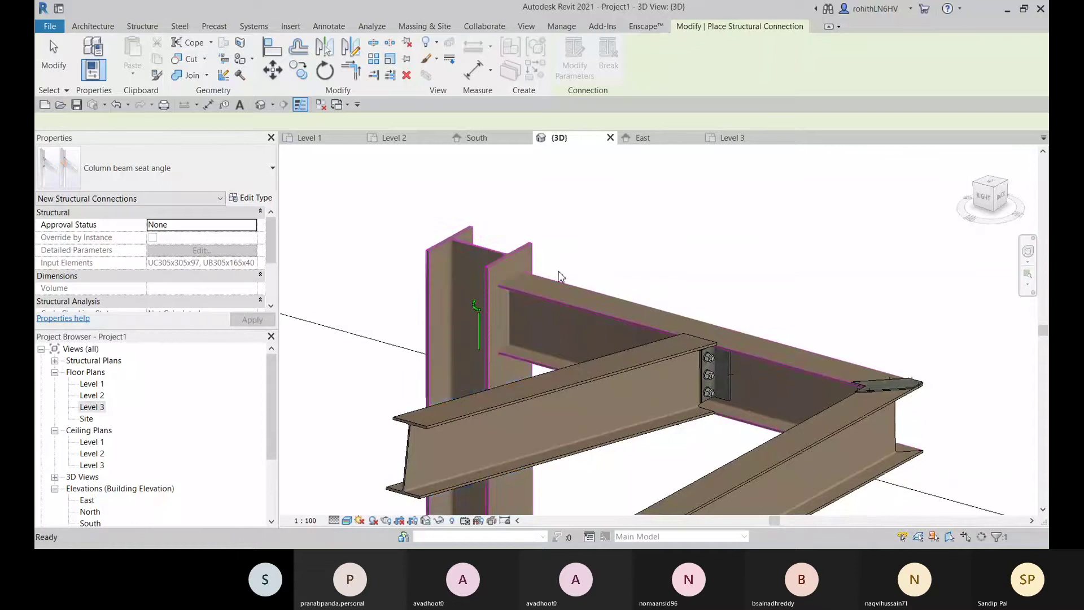
Enable the instance override on the column-to-beam seat angle connection and open its detailed parameters
{"action": "scroll", "coordinate": [518, 270], "scroll_direction": "up", "scroll_amount": 3}
{"action": "scroll", "coordinate": [517, 270], "scroll_direction": "up", "scroll_amount": 2}
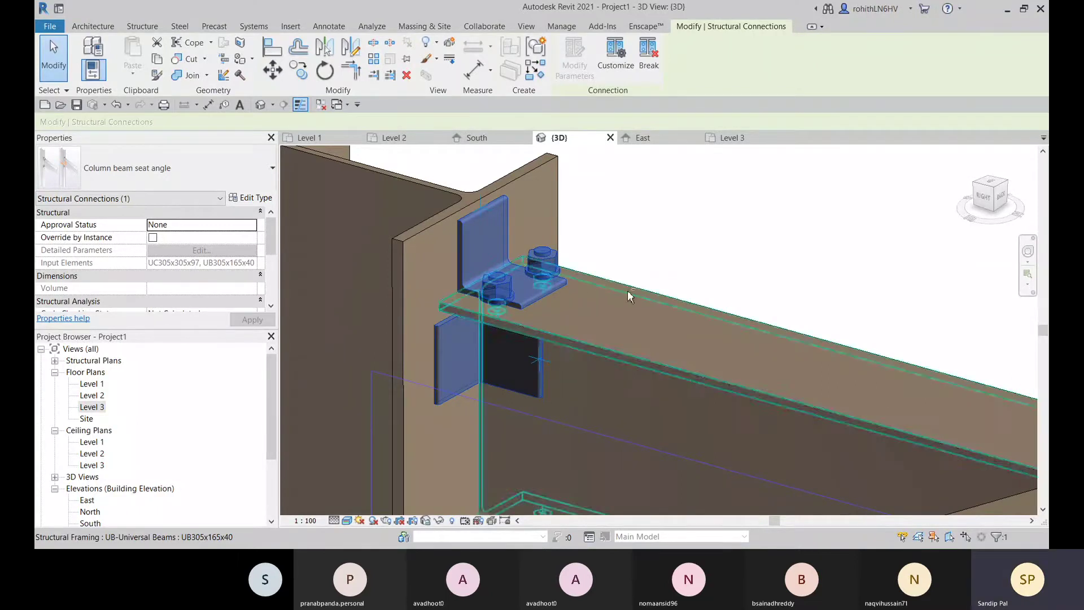
{"action": "middle_click_drag", "start_coordinate": [577, 294], "coordinate": [452, 320], "text": "shift"}
{"action": "scroll", "coordinate": [562, 307], "scroll_direction": "up", "scroll_amount": 1}
{"action": "scroll", "coordinate": [560, 311], "scroll_direction": "up", "scroll_amount": 2}
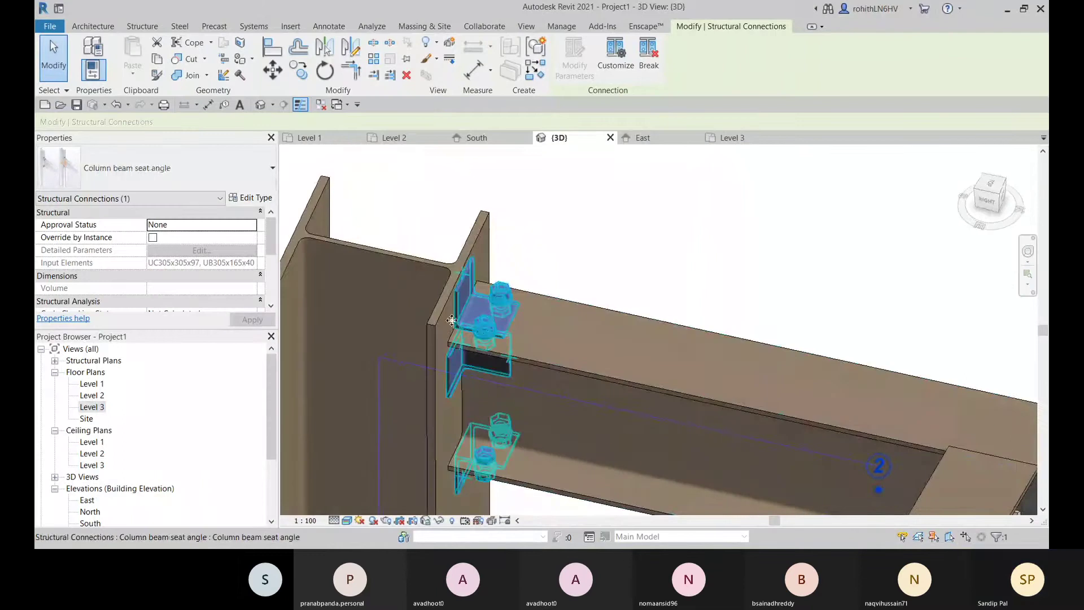
{"action": "left_click", "coordinate": [607, 259]}
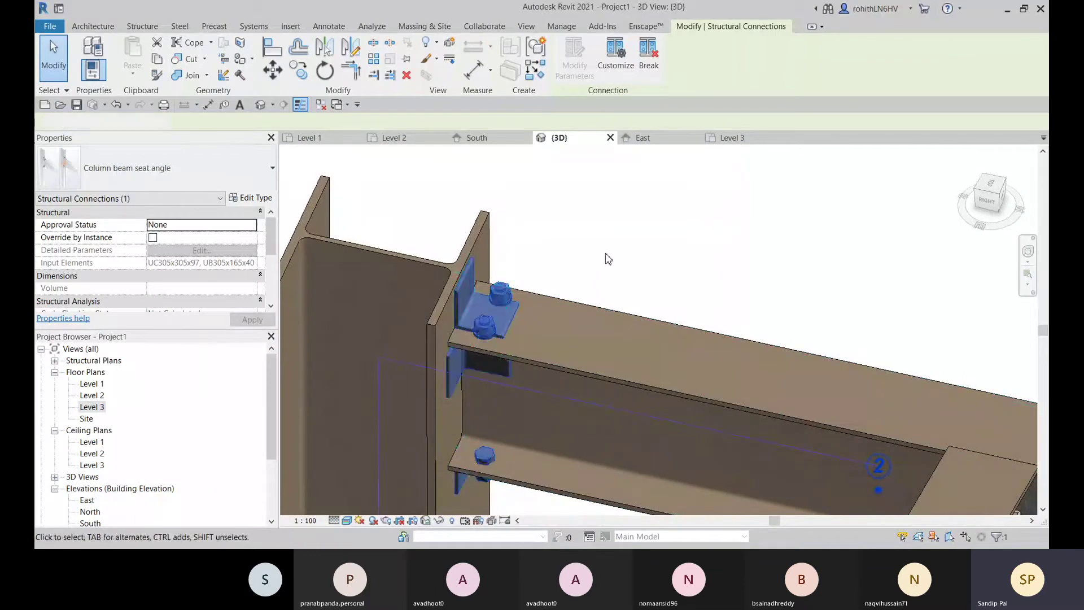
{"action": "left_click", "coordinate": [487, 305]}
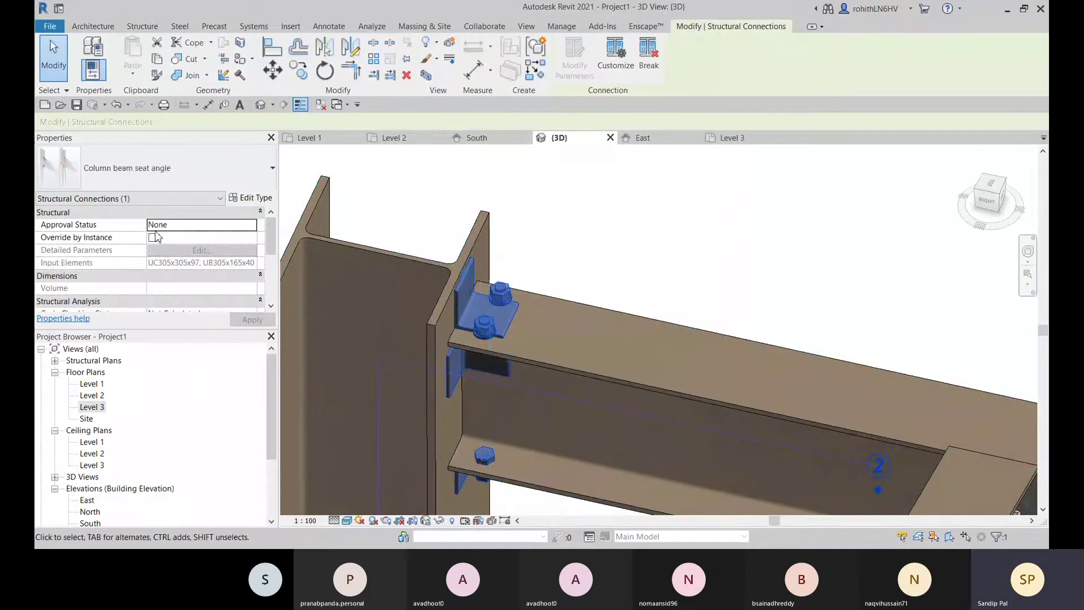
{"action": "left_click", "coordinate": [153, 239]}
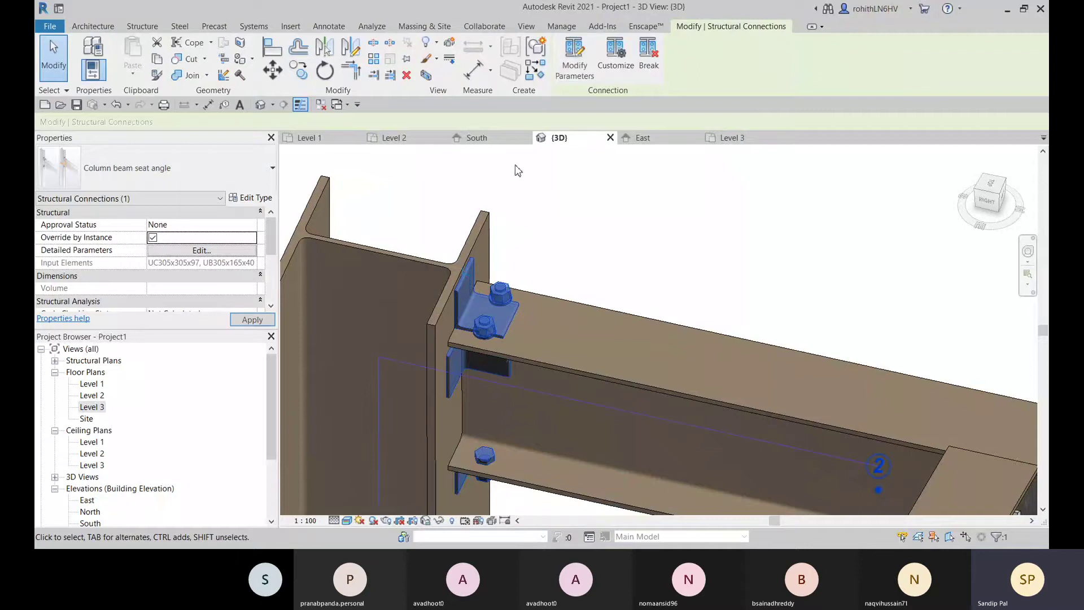
{"action": "left_click", "coordinate": [582, 66]}
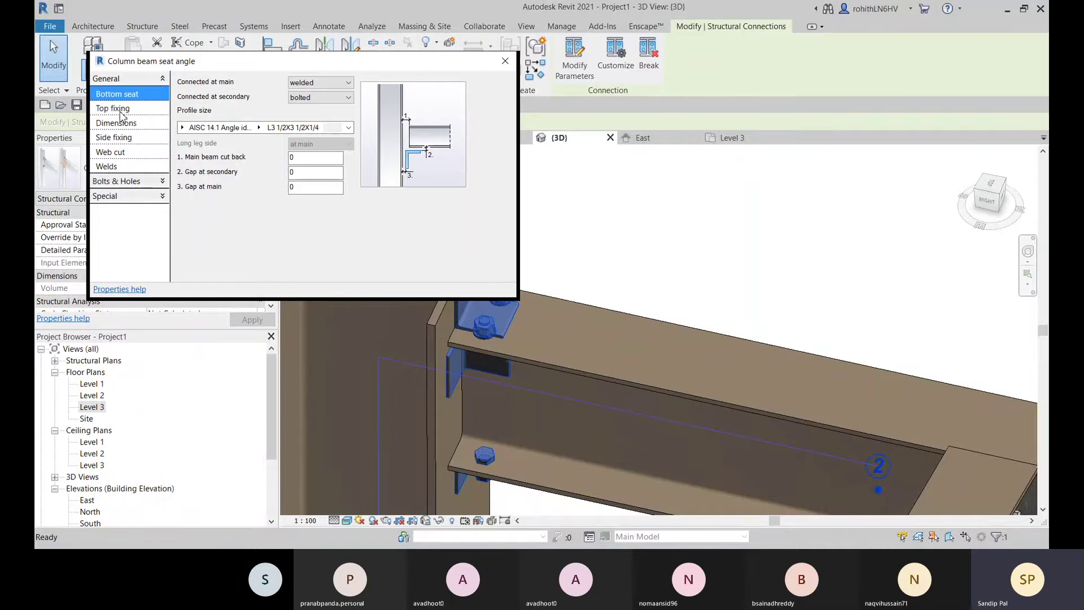
Set the seat angle connection's top fixing profile to AISC 14.1 Angle identical L3X3X1/2
{"action": "left_click", "coordinate": [116, 108]}
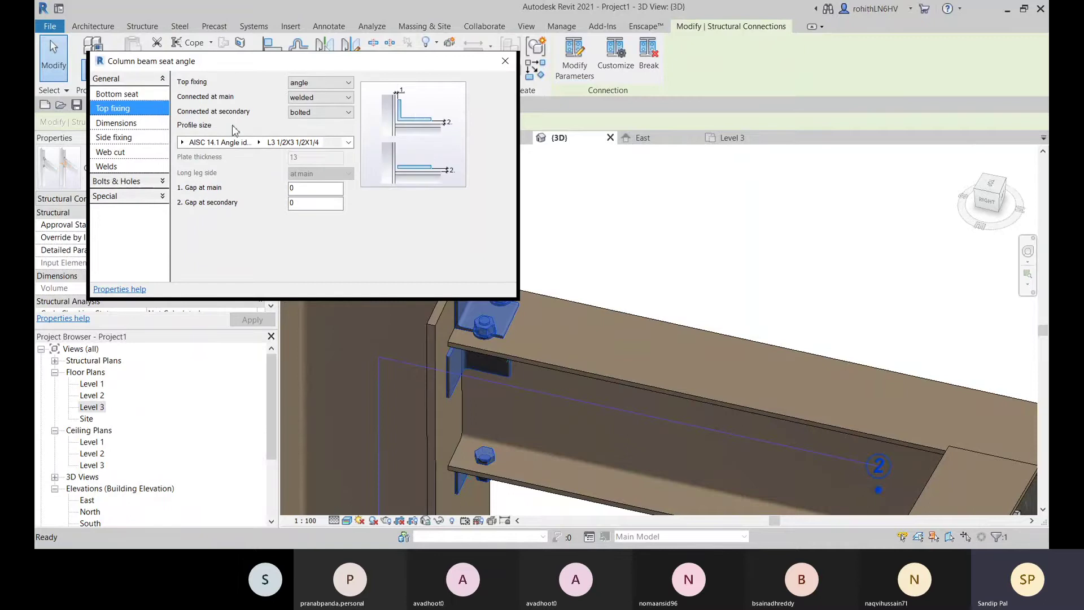
{"action": "left_click", "coordinate": [348, 143]}
{"action": "left_click", "coordinate": [311, 153]}
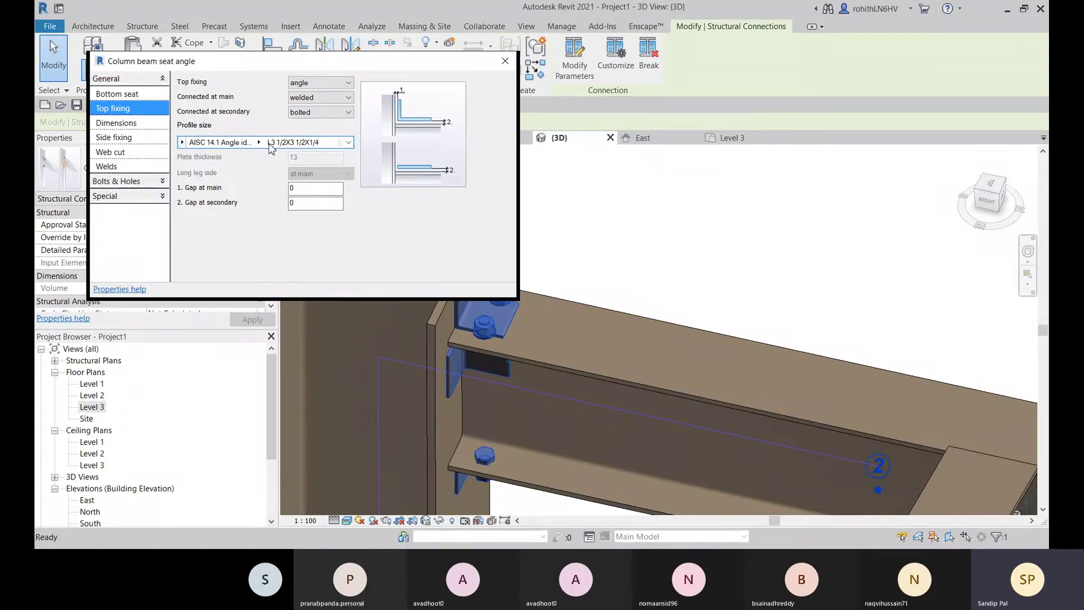
{"action": "left_click", "coordinate": [259, 143]}
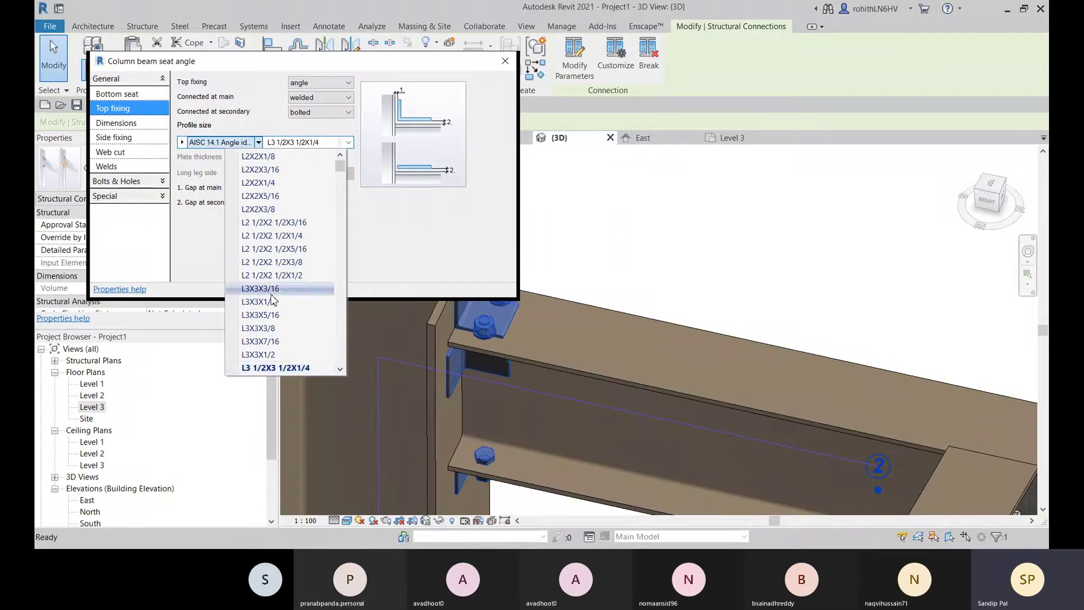
{"action": "left_click", "coordinate": [260, 355]}
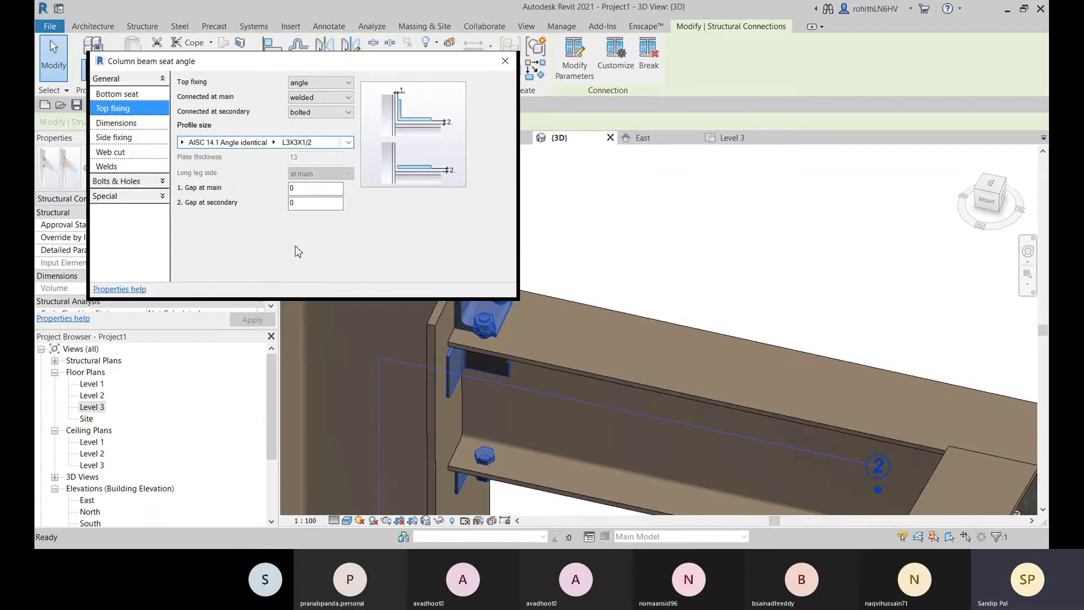
{"action": "left_click", "coordinate": [322, 143]}
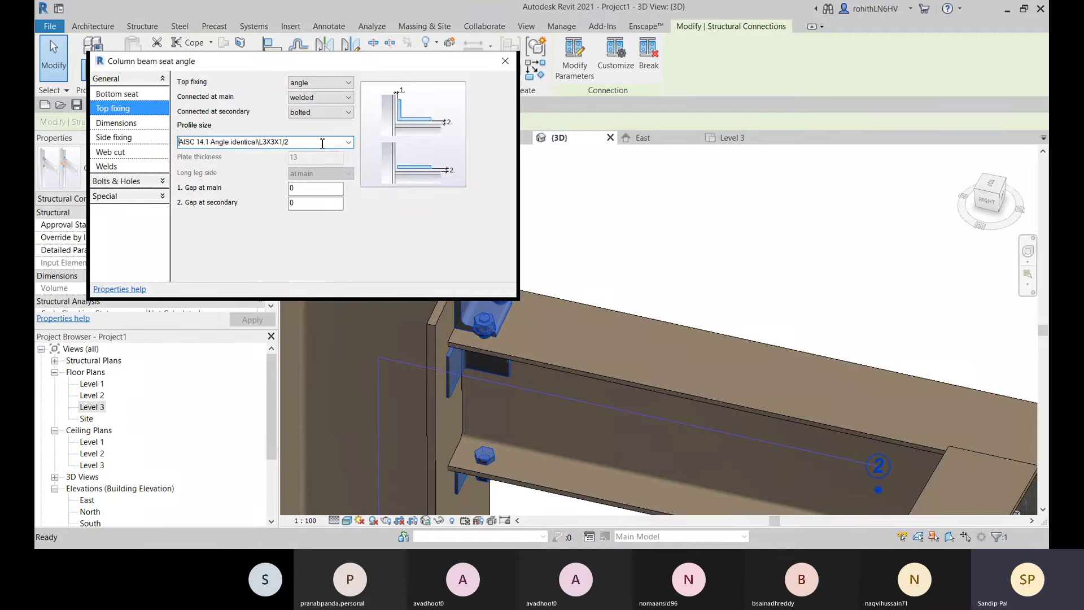
{"action": "left_click", "coordinate": [301, 190]}
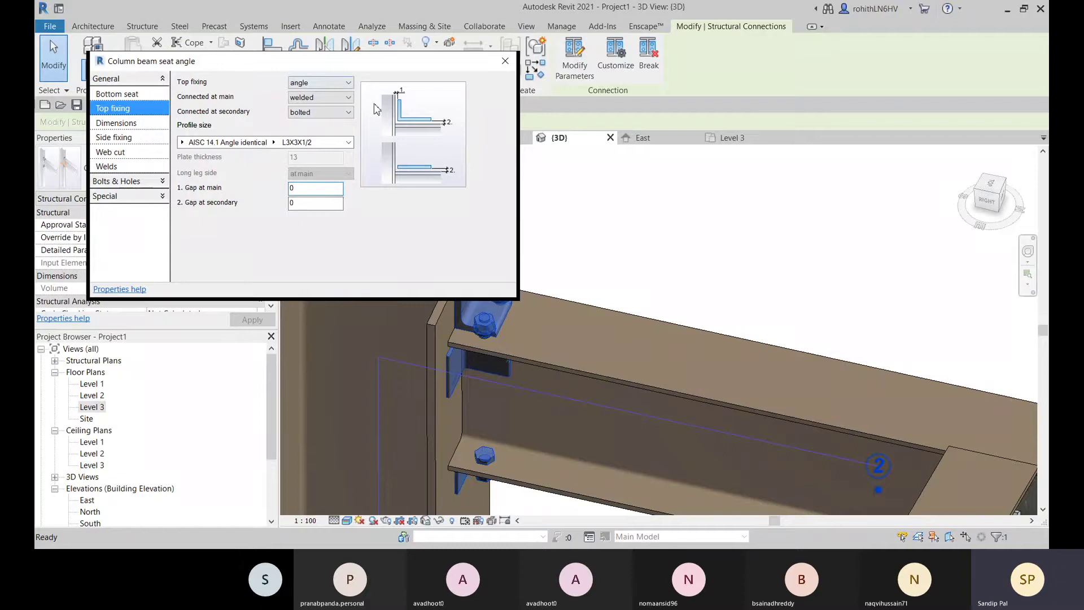
Try the flat profile and plate options for the top fixing, ending with it set back to angle
{"action": "left_click", "coordinate": [325, 85]}
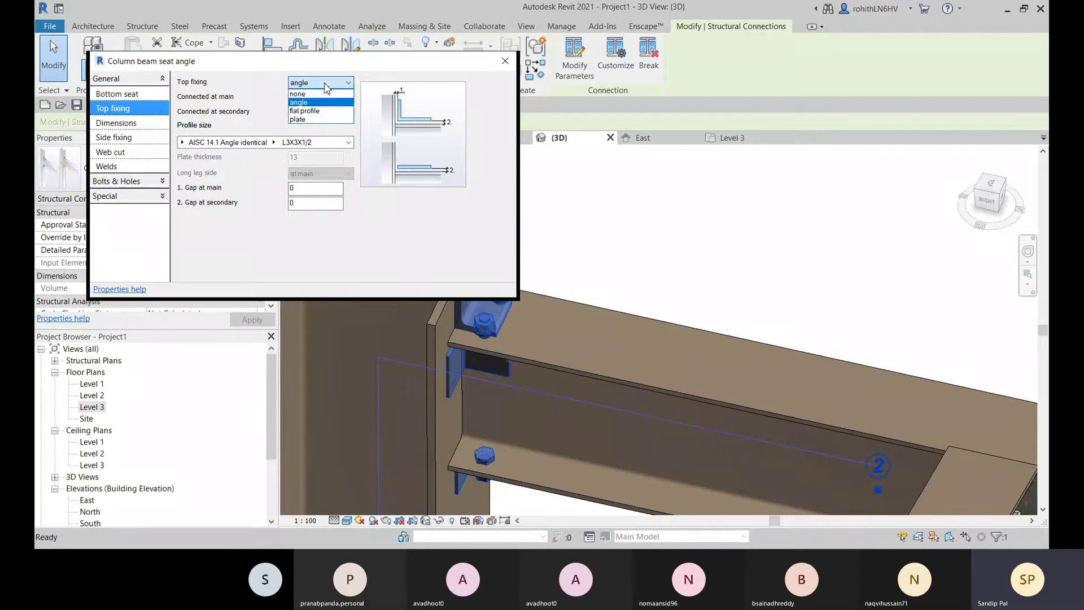
{"action": "left_click", "coordinate": [316, 111]}
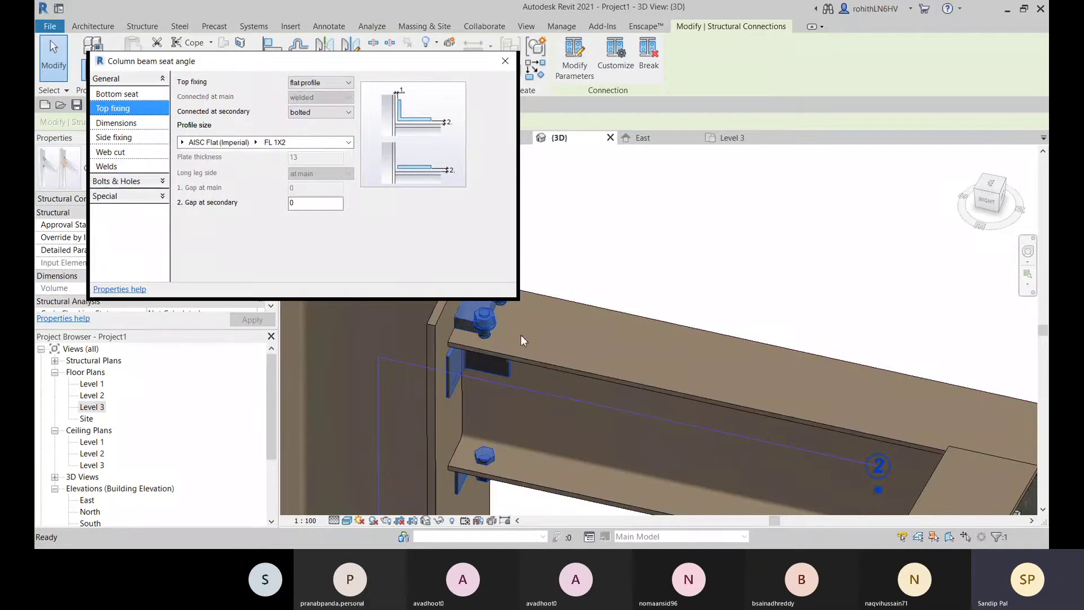
{"action": "left_click", "coordinate": [317, 83]}
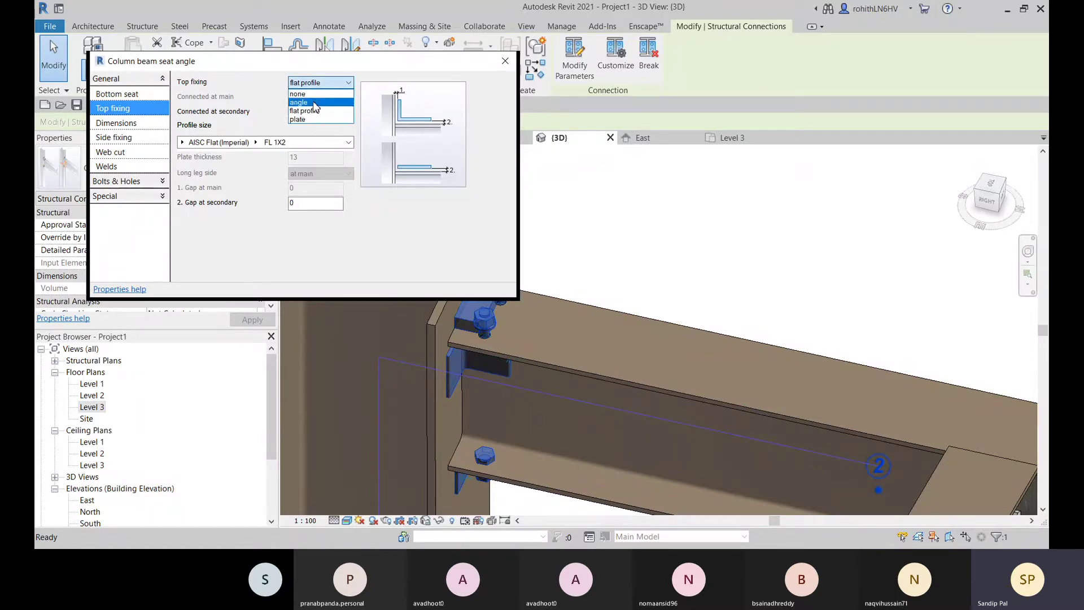
{"action": "left_click", "coordinate": [311, 120]}
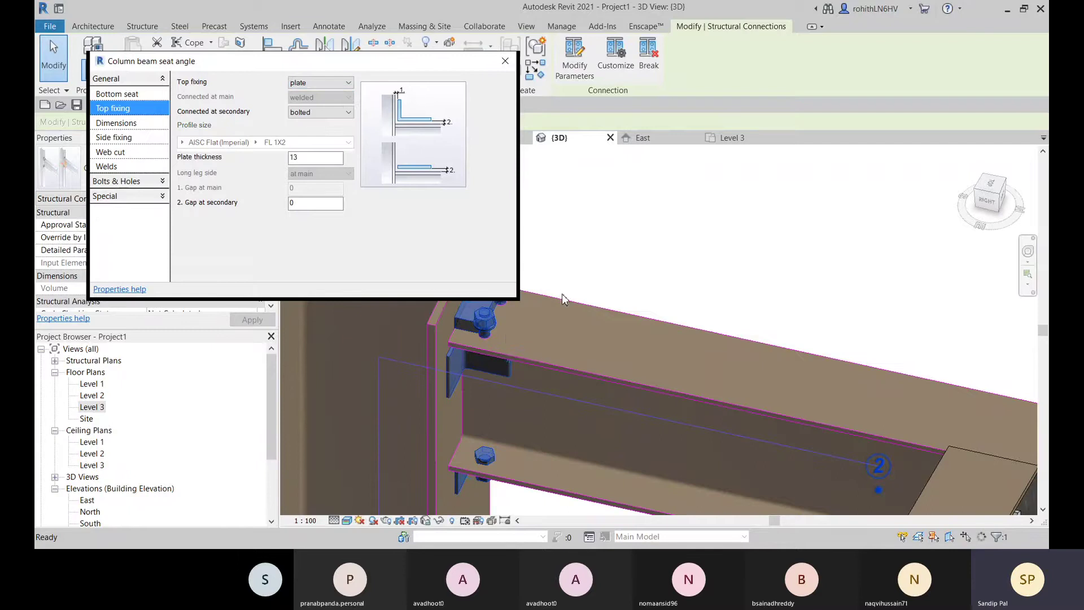
{"action": "left_click", "coordinate": [331, 85]}
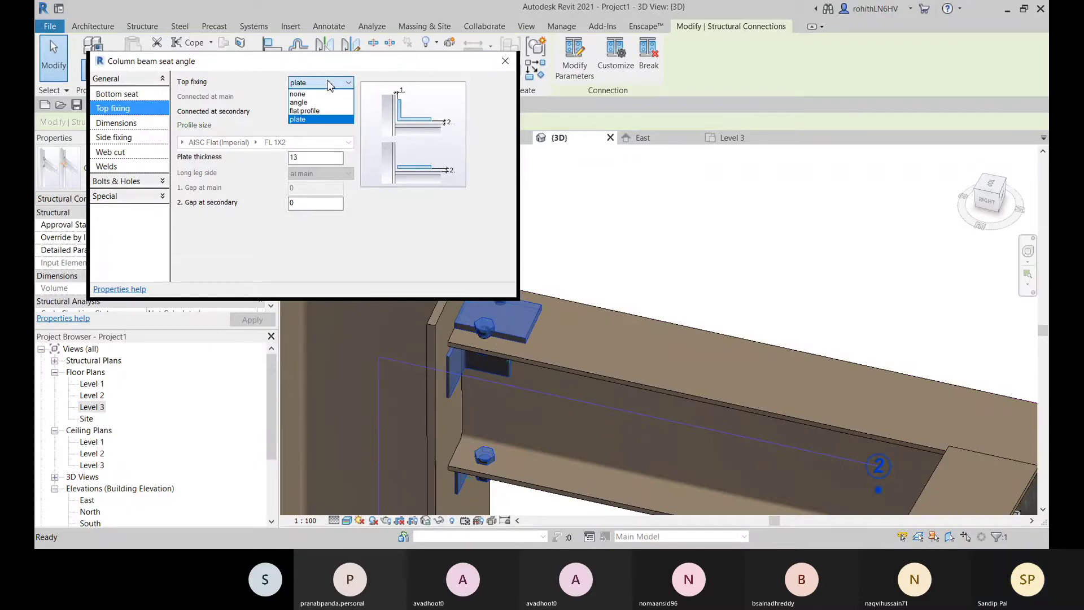
{"action": "left_click", "coordinate": [305, 102]}
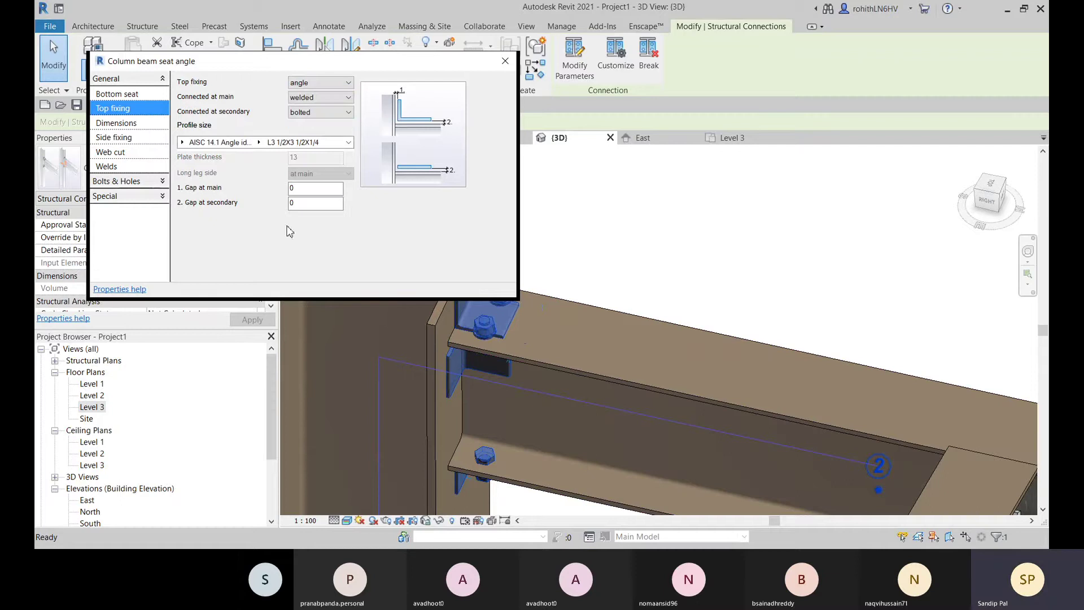
Try a welded top fixing connection at the secondary member, ending with it set back to bolted
{"action": "left_click", "coordinate": [301, 112]}
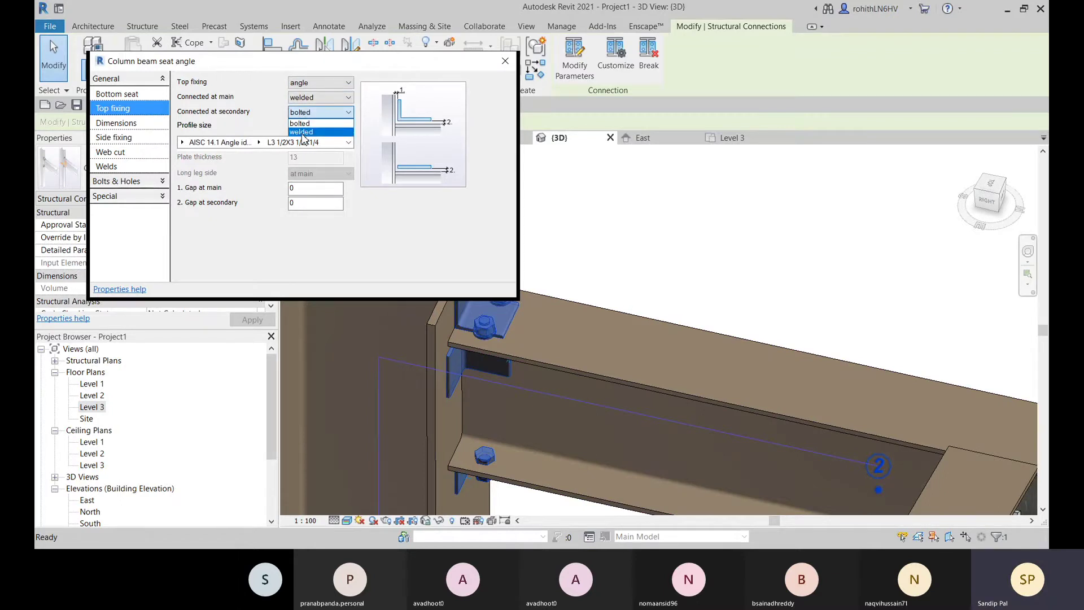
{"action": "left_click", "coordinate": [302, 133]}
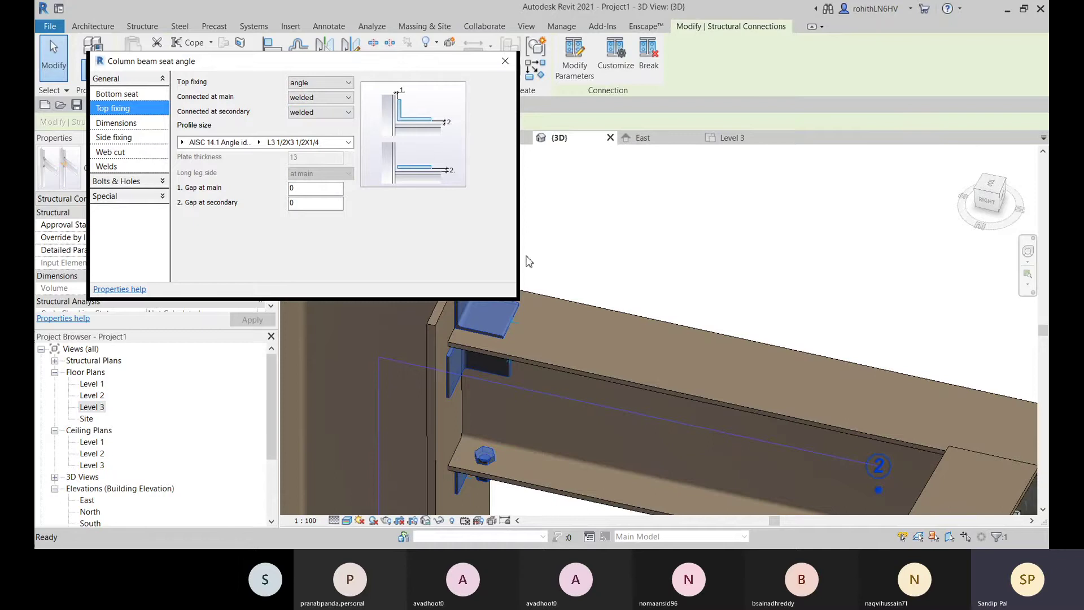
{"action": "left_click", "coordinate": [314, 113]}
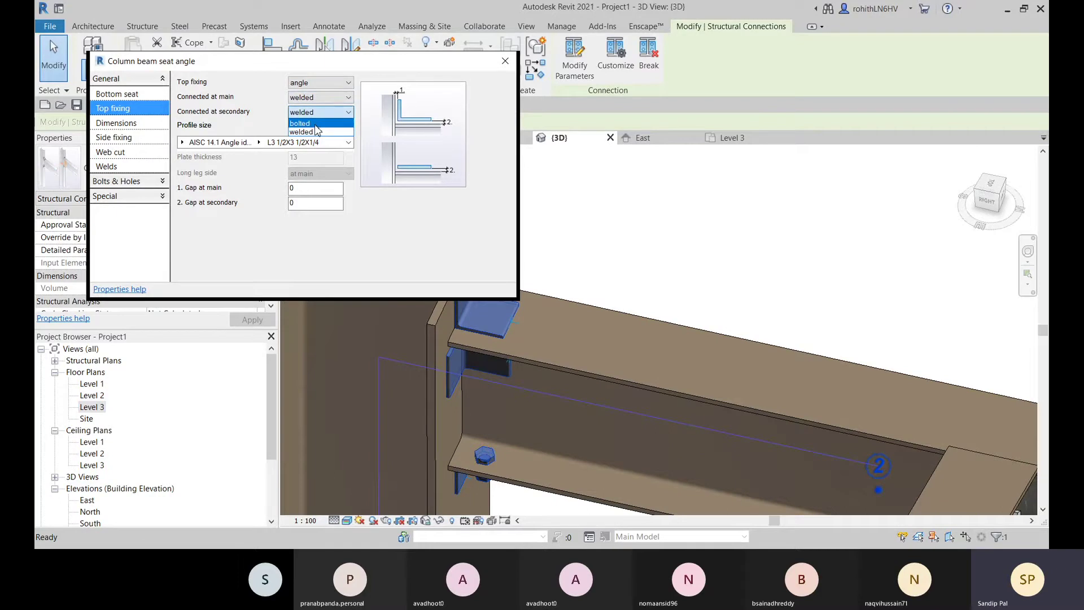
{"action": "left_click", "coordinate": [313, 123]}
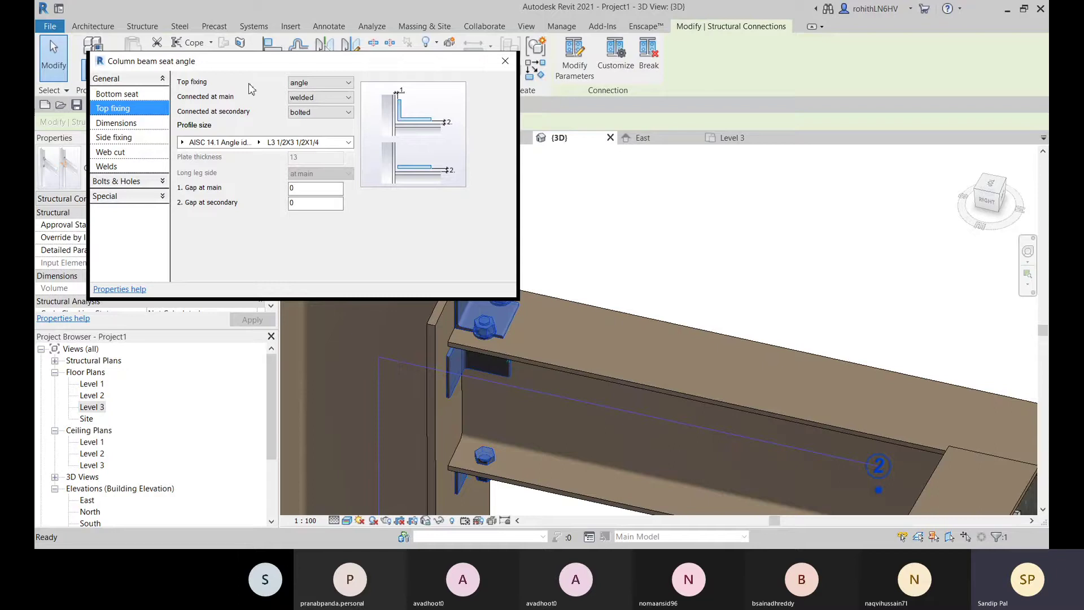
Try a bolted top fixing connection at the main member, ending with it set back to welded
{"action": "left_click", "coordinate": [319, 97]}
{"action": "left_click", "coordinate": [317, 109]}
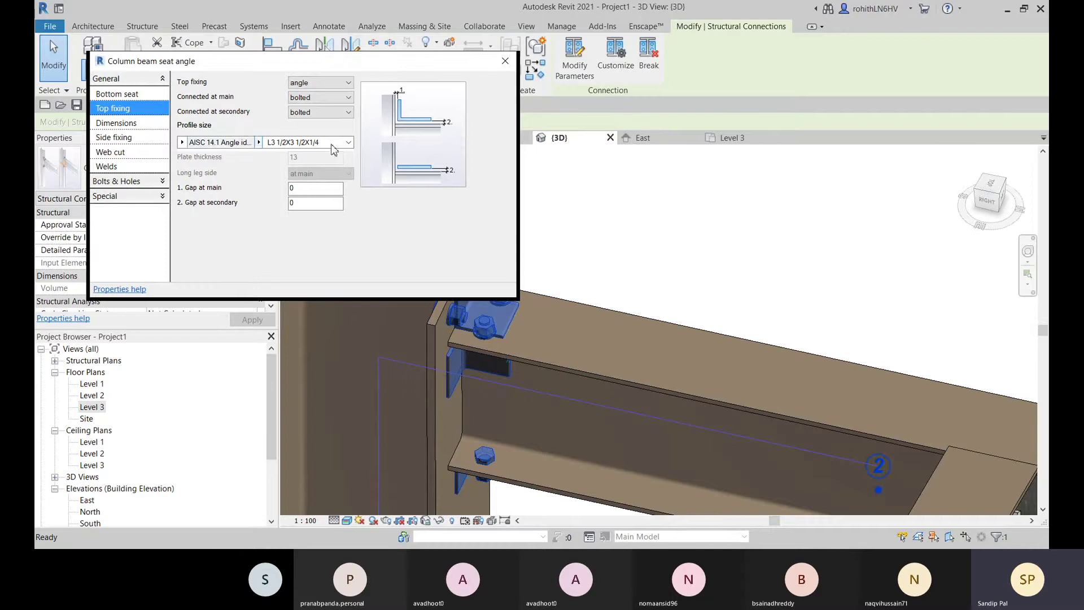
{"action": "left_click", "coordinate": [337, 99]}
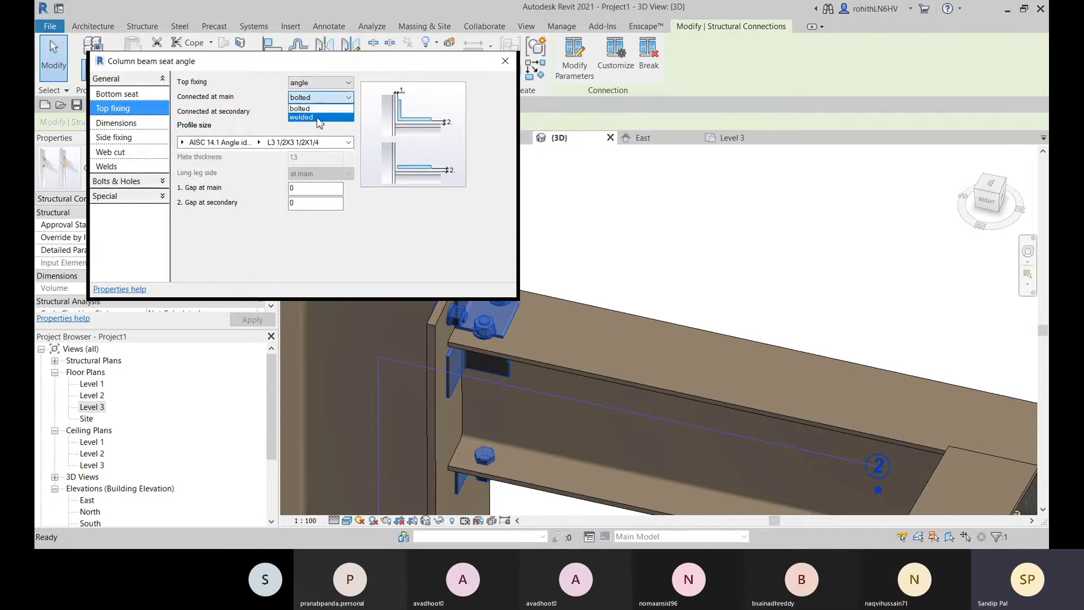
{"action": "left_click", "coordinate": [325, 116]}
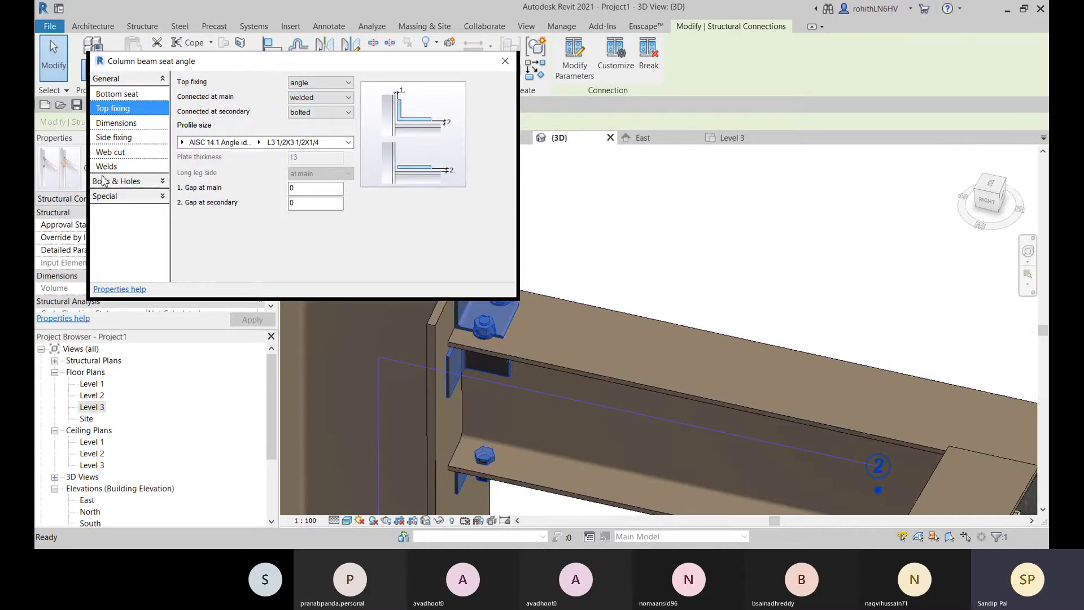
Set the top fixing's gap at the main member to 5
{"action": "double_click", "coordinate": [294, 193]}
{"action": "type", "text": "5"}
{"action": "left_click", "coordinate": [302, 203]}
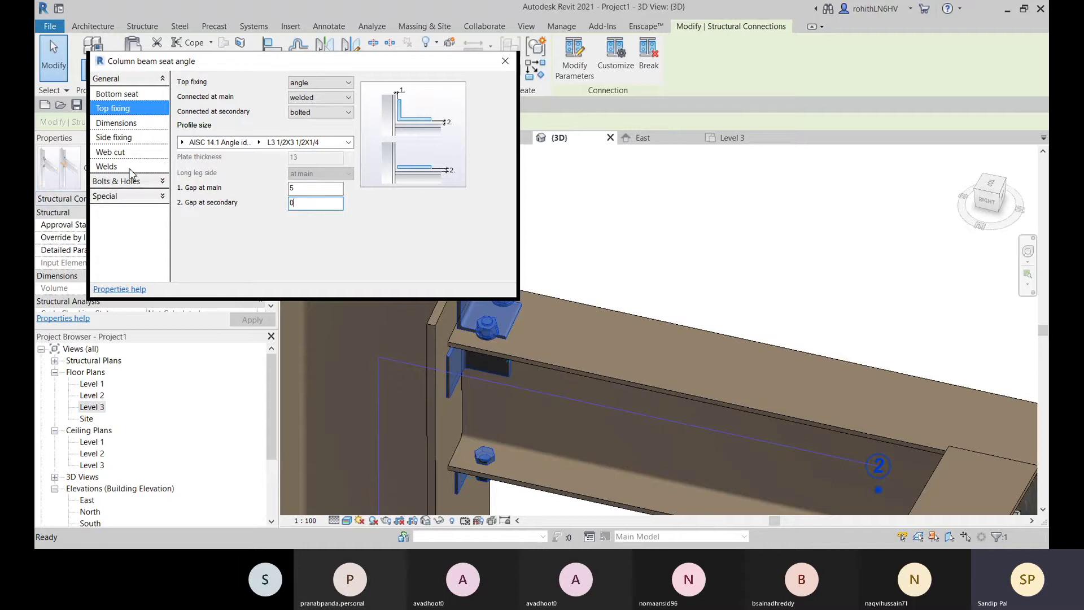
Review the connection's bottom seat, top fixing, dimensions, side fixing, web cut, weld and bolt distance parameters
{"action": "left_click", "coordinate": [137, 95]}
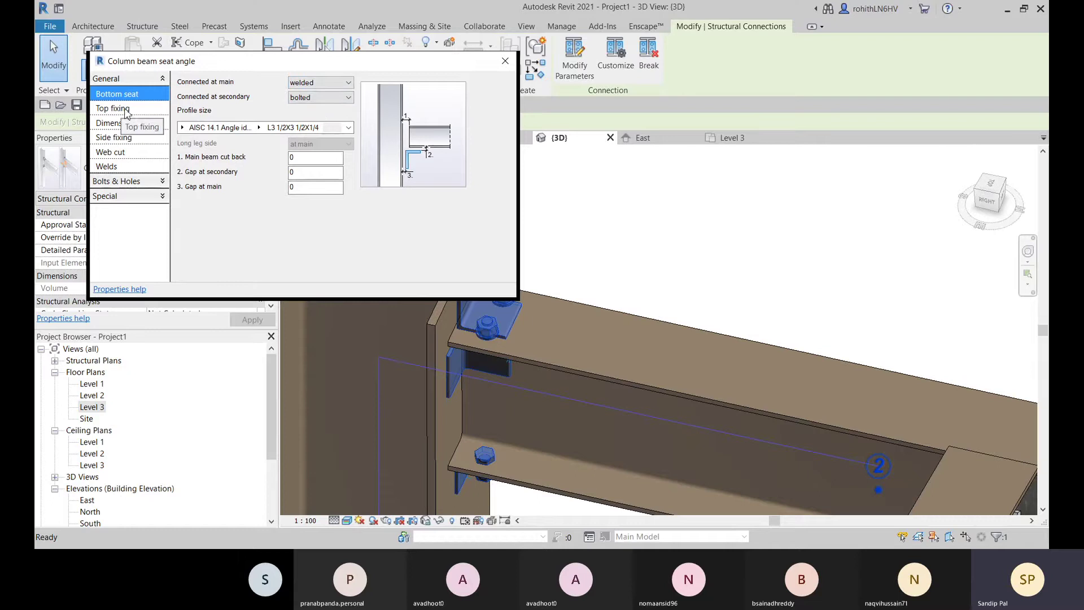
{"action": "left_click", "coordinate": [142, 111]}
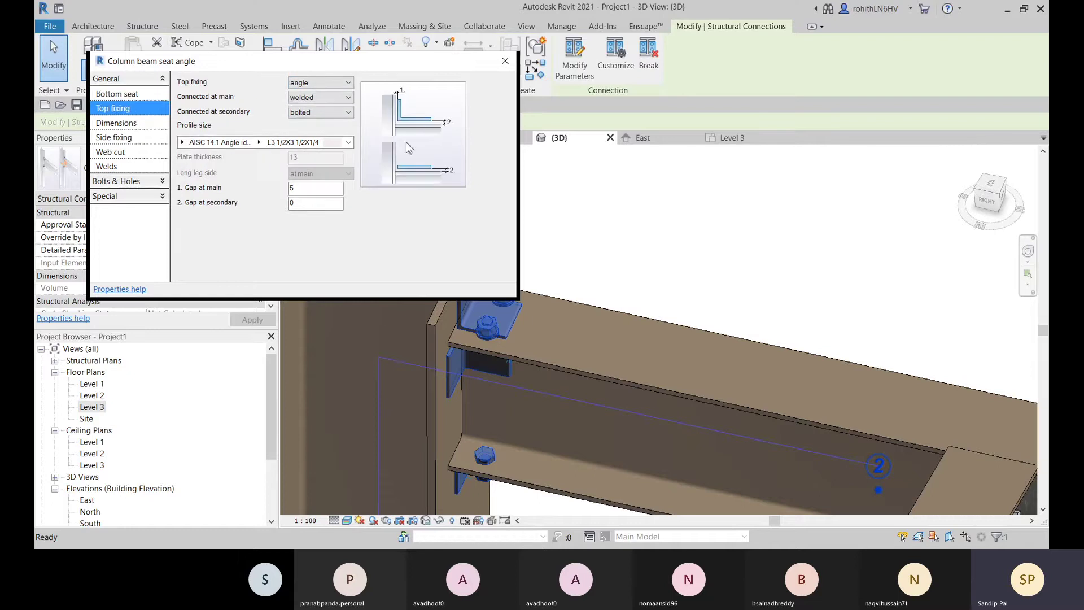
{"action": "left_click", "coordinate": [129, 125]}
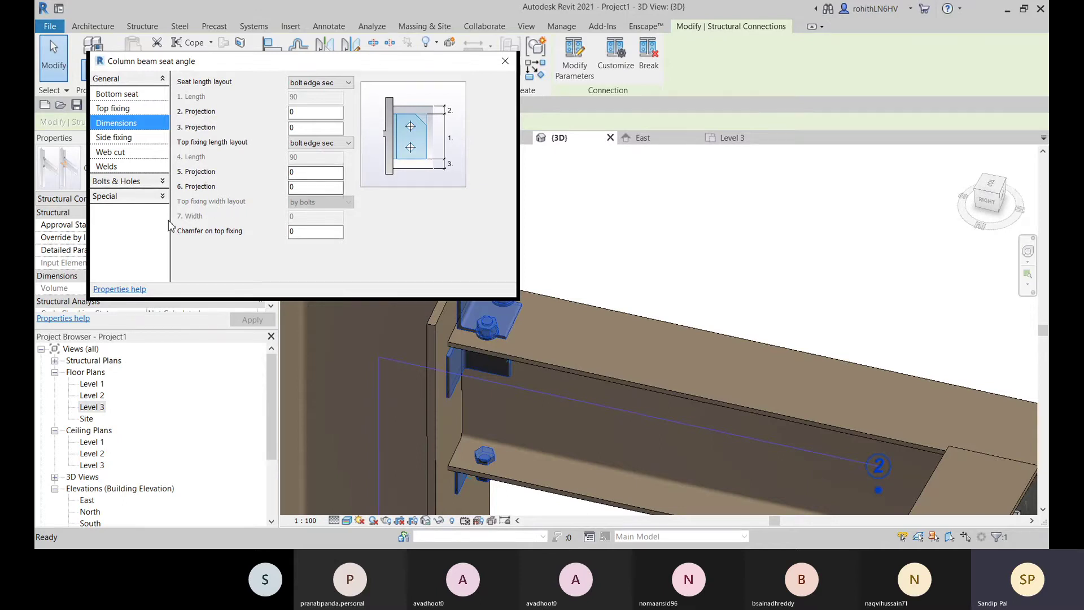
{"action": "left_click", "coordinate": [130, 139]}
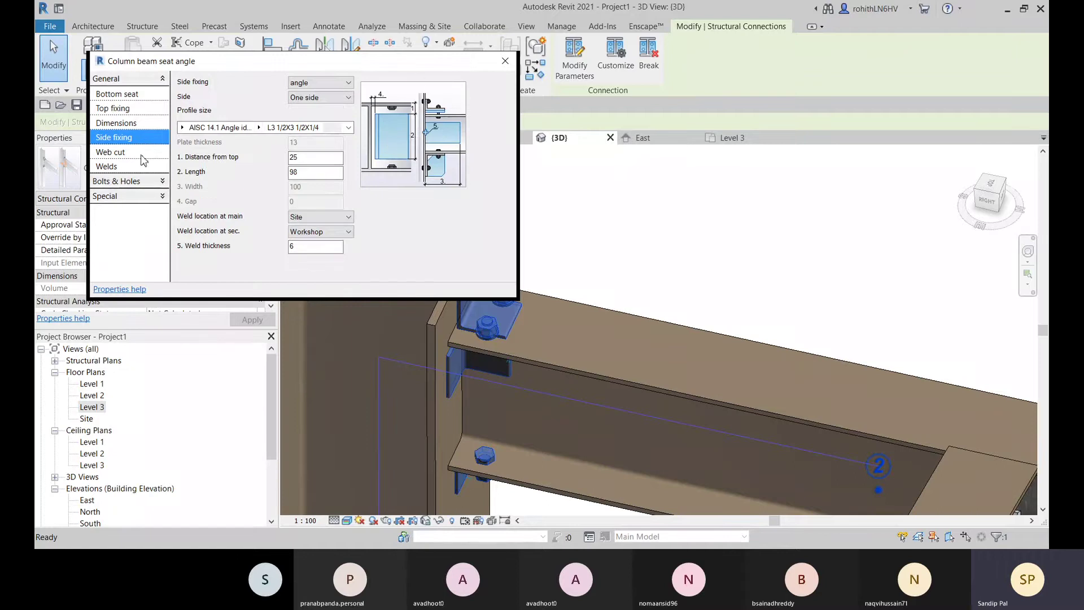
{"action": "left_click", "coordinate": [124, 156]}
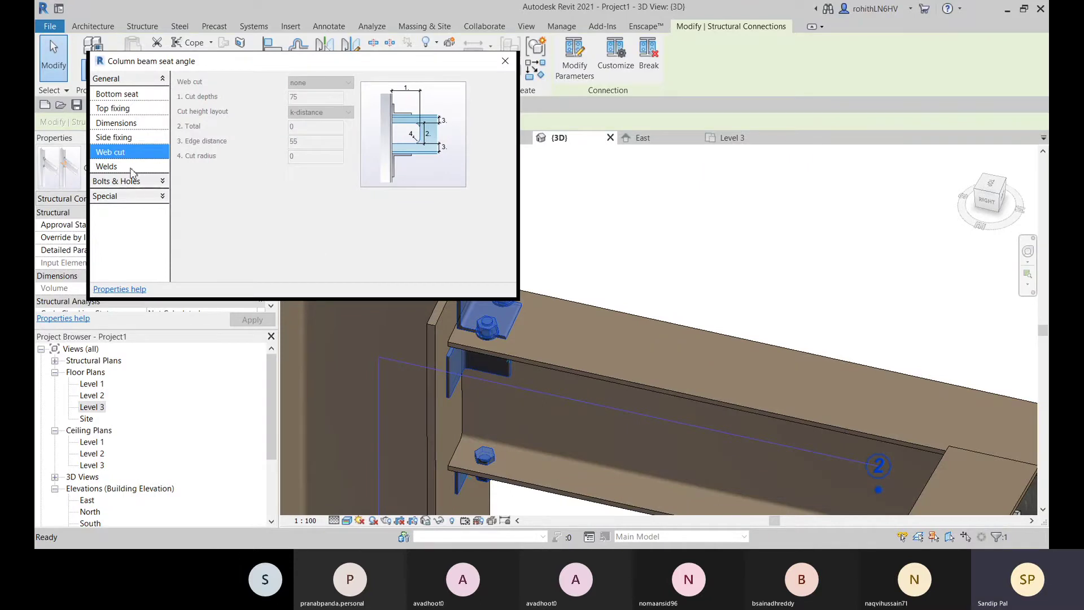
{"action": "left_click", "coordinate": [132, 168]}
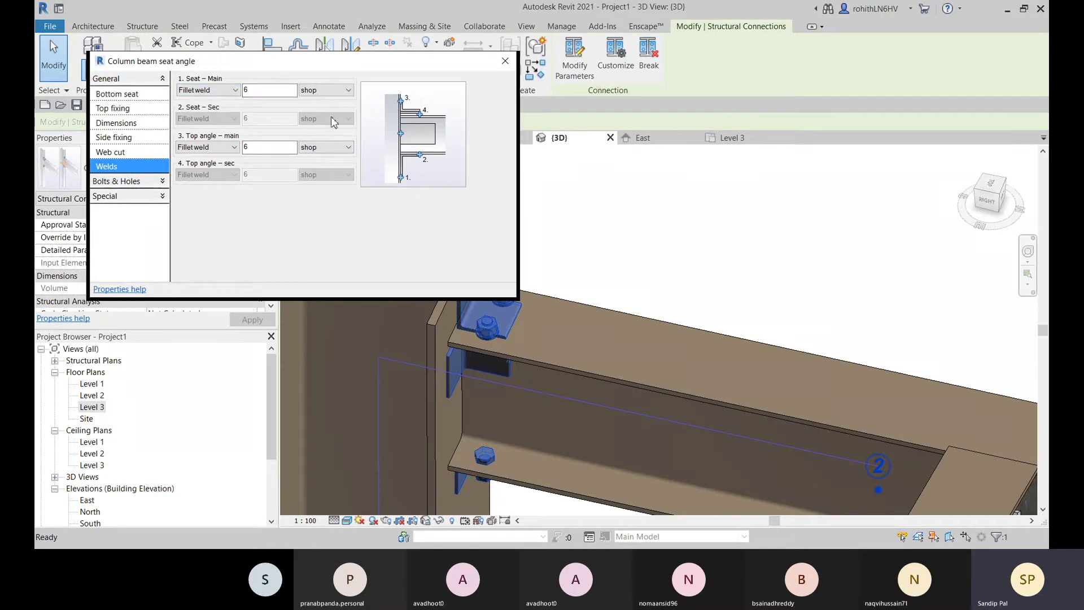
{"action": "left_click", "coordinate": [122, 181]}
{"action": "left_click", "coordinate": [136, 112]}
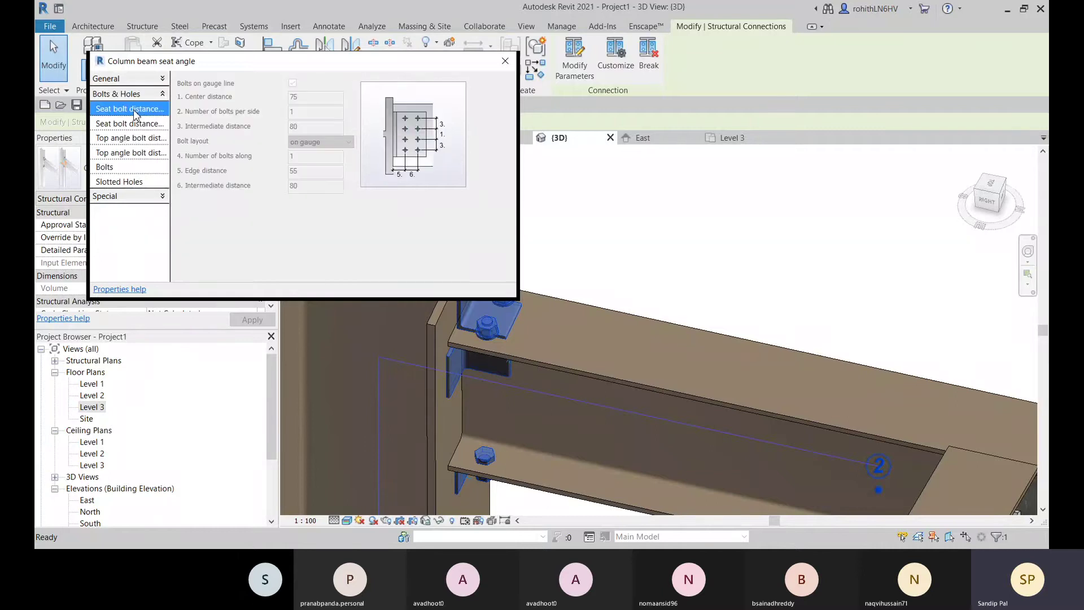
{"action": "left_click", "coordinate": [138, 124]}
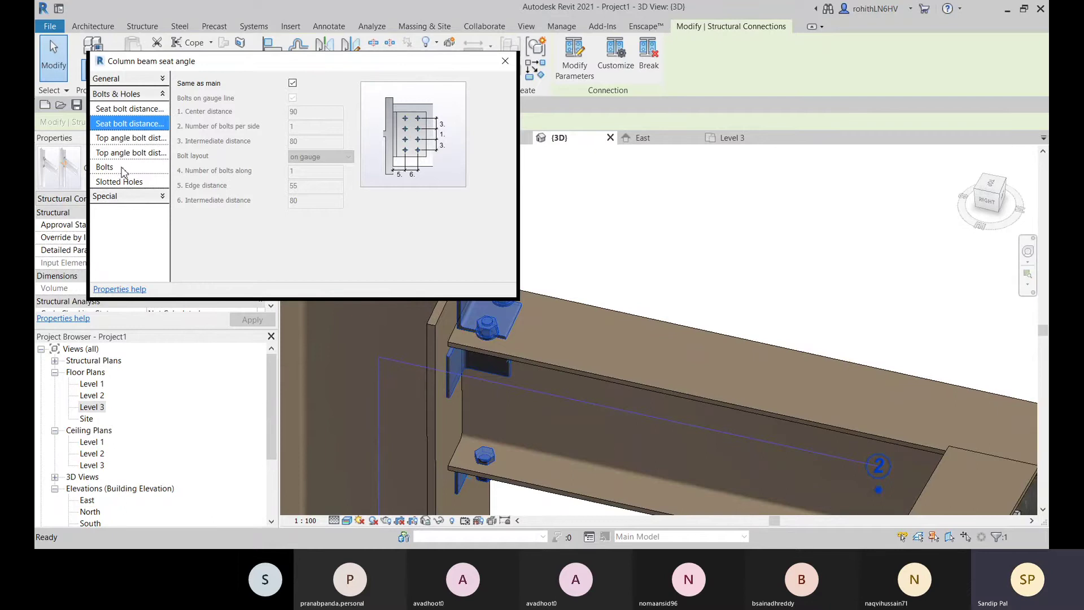
{"action": "left_click", "coordinate": [114, 139]}
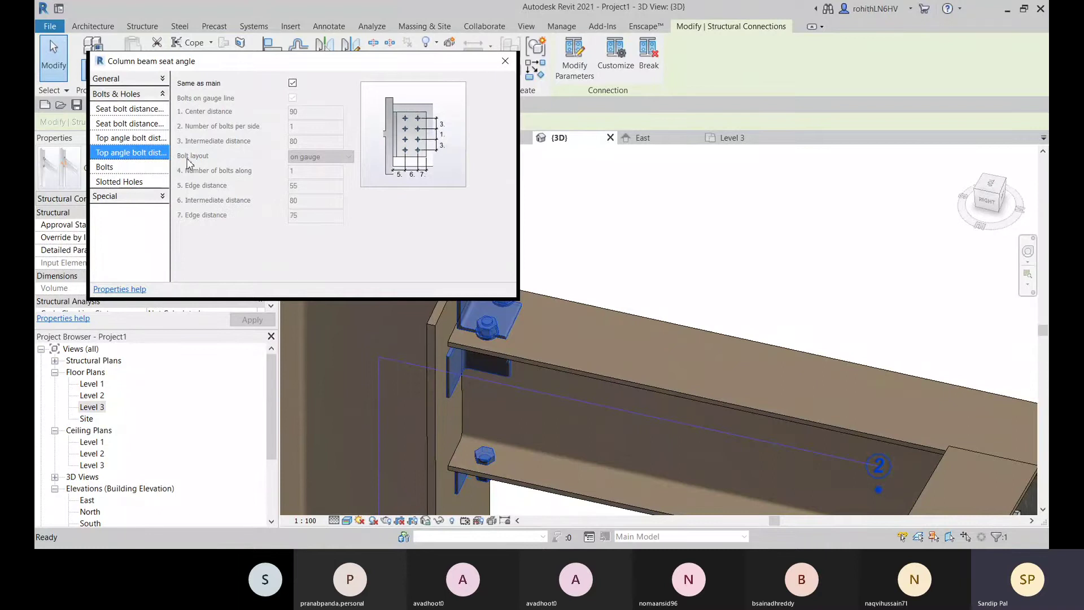
Set both the seat bolt diameter and the top angle bolt diameter to 1/2 inch
{"action": "left_click", "coordinate": [128, 169]}
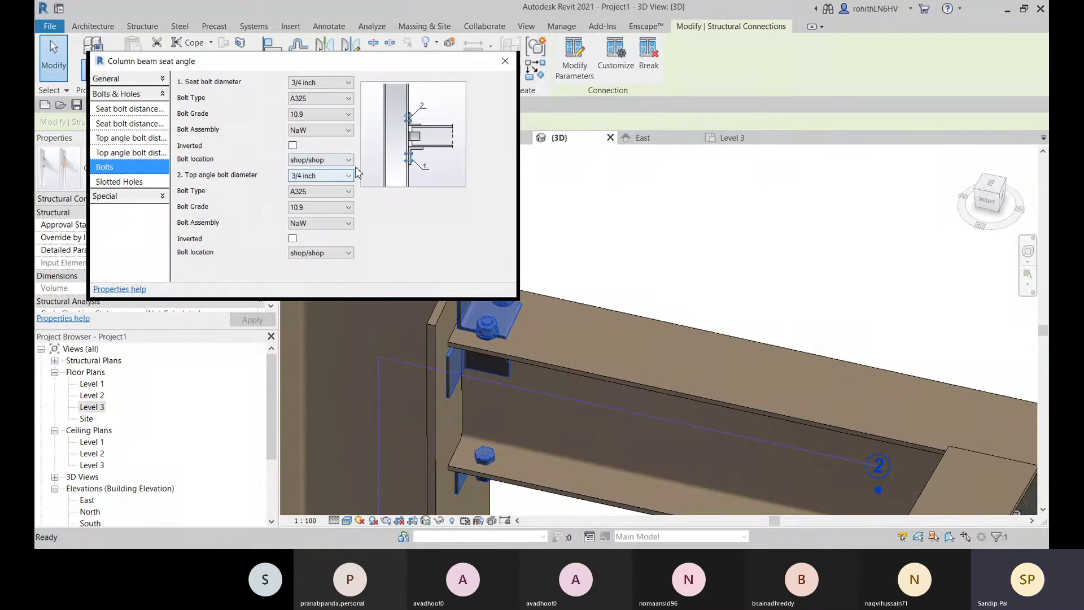
{"action": "left_click", "coordinate": [315, 84]}
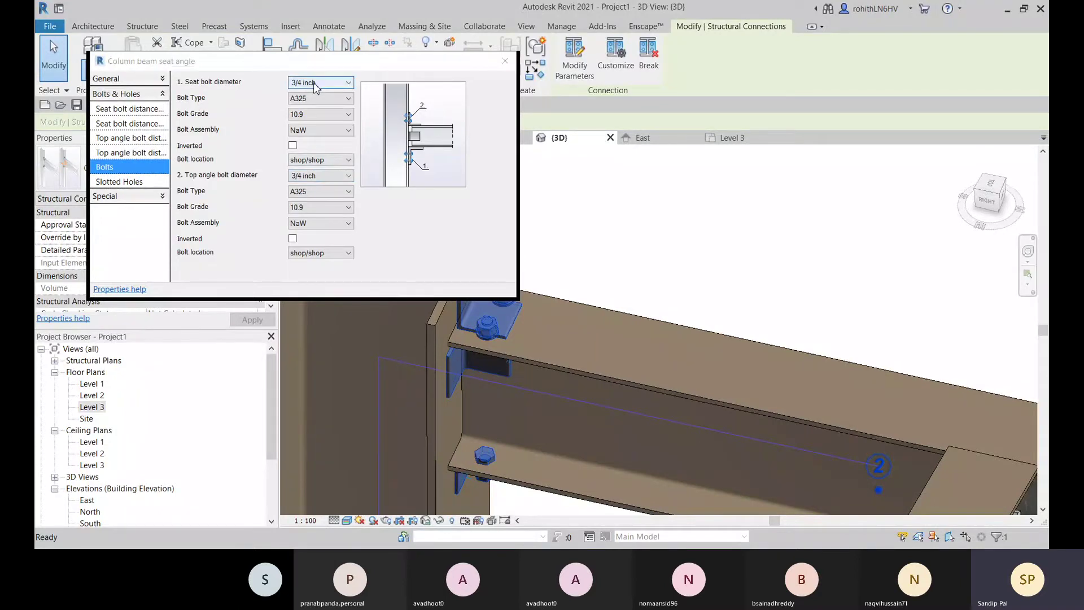
{"action": "left_click", "coordinate": [313, 99]}
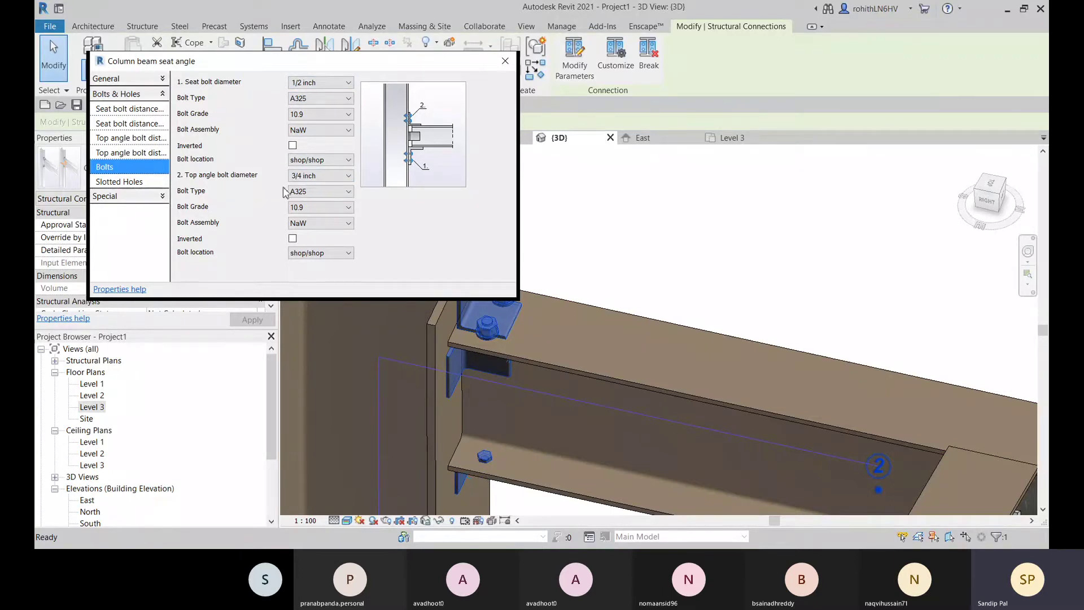
{"action": "left_click", "coordinate": [924, 533]}
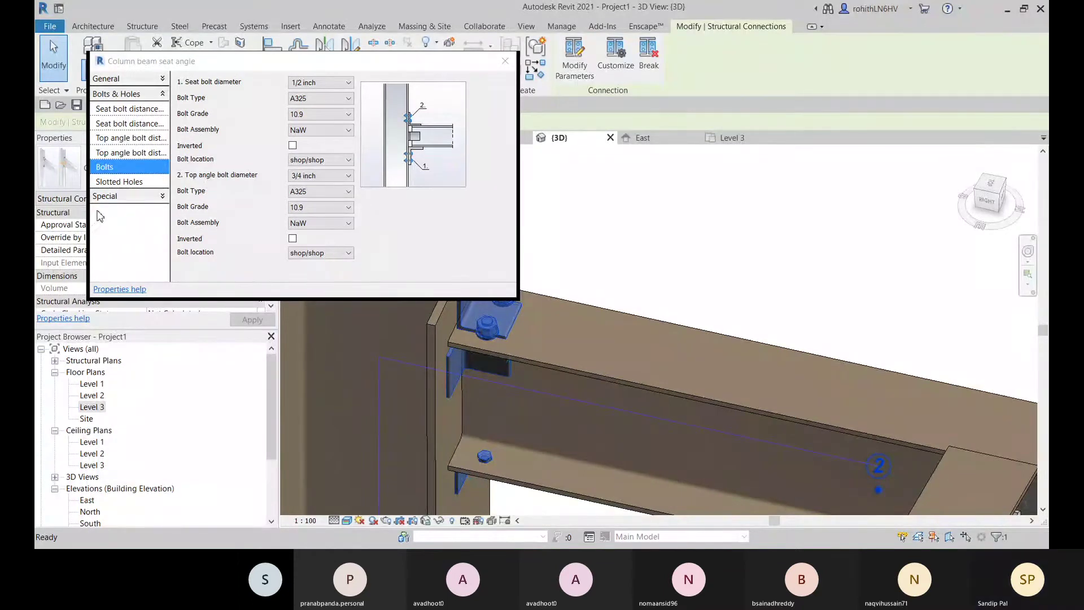
{"action": "left_click", "coordinate": [117, 183]}
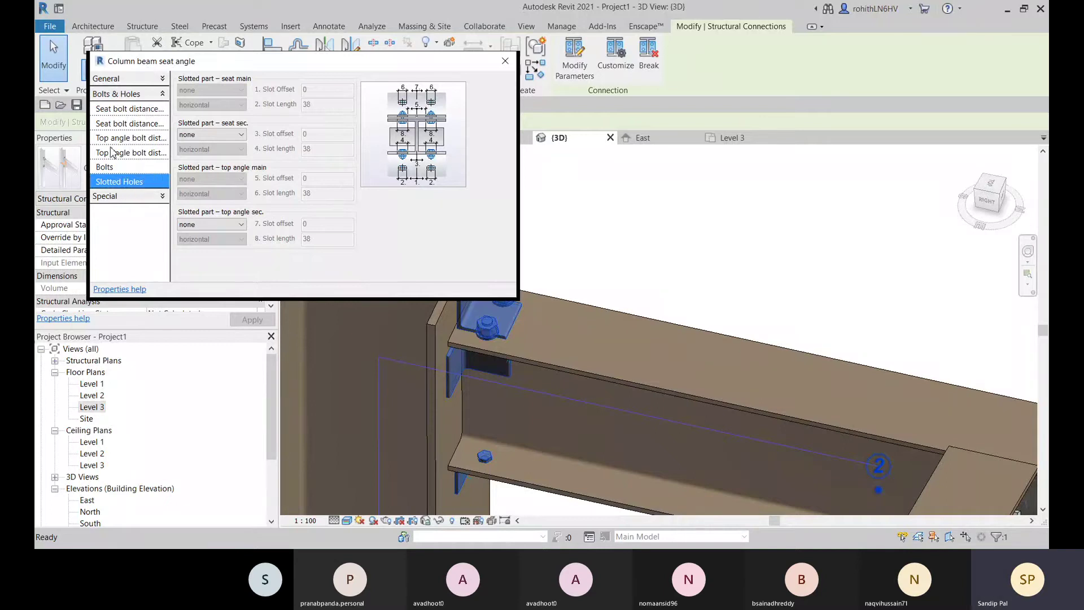
{"action": "left_click", "coordinate": [121, 168]}
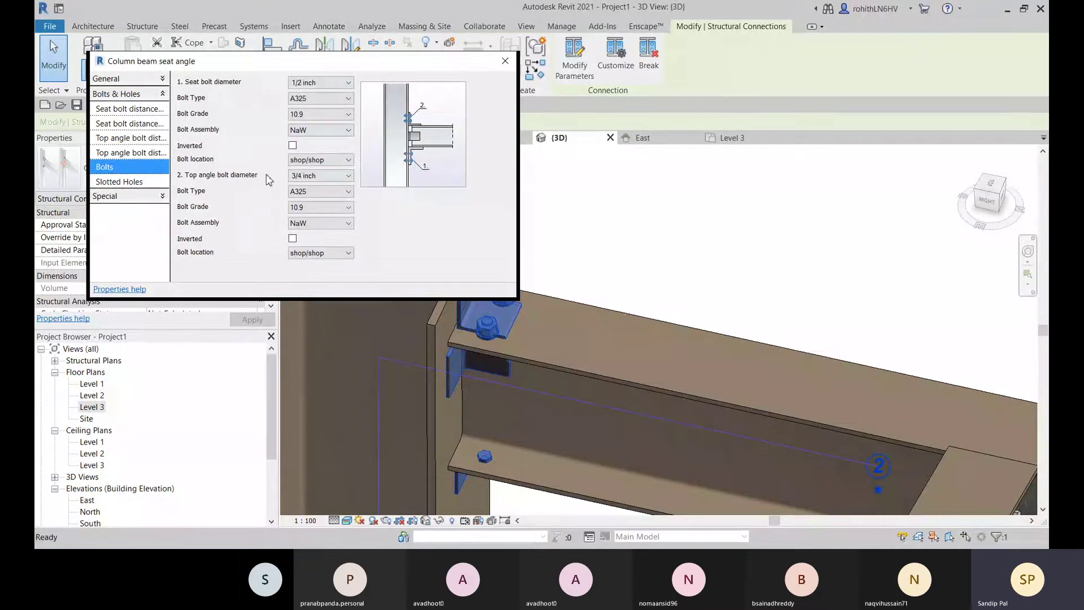
{"action": "left_click", "coordinate": [321, 180]}
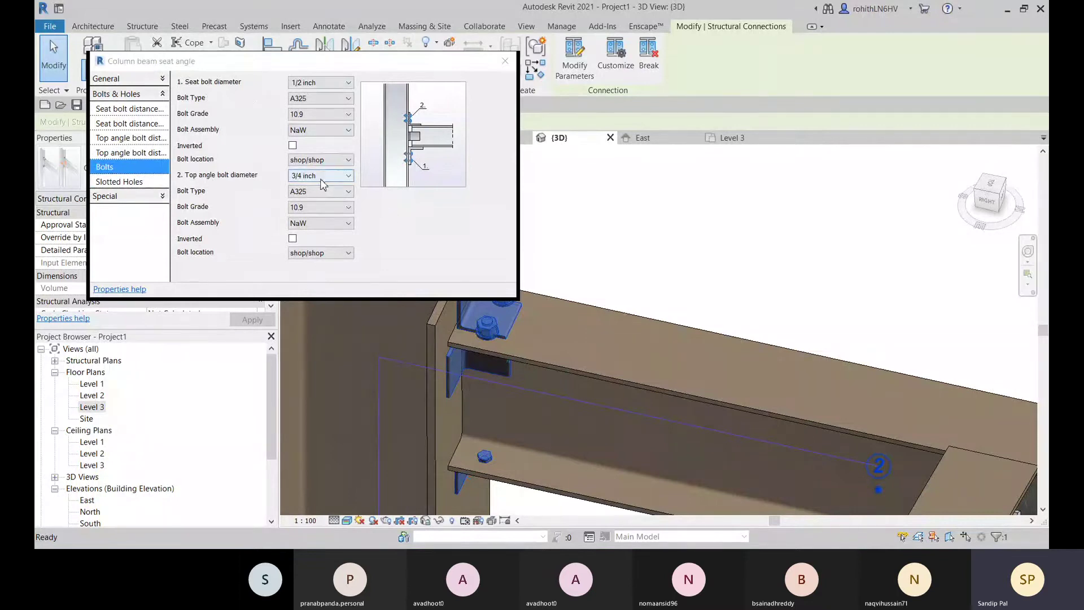
{"action": "left_click", "coordinate": [322, 195]}
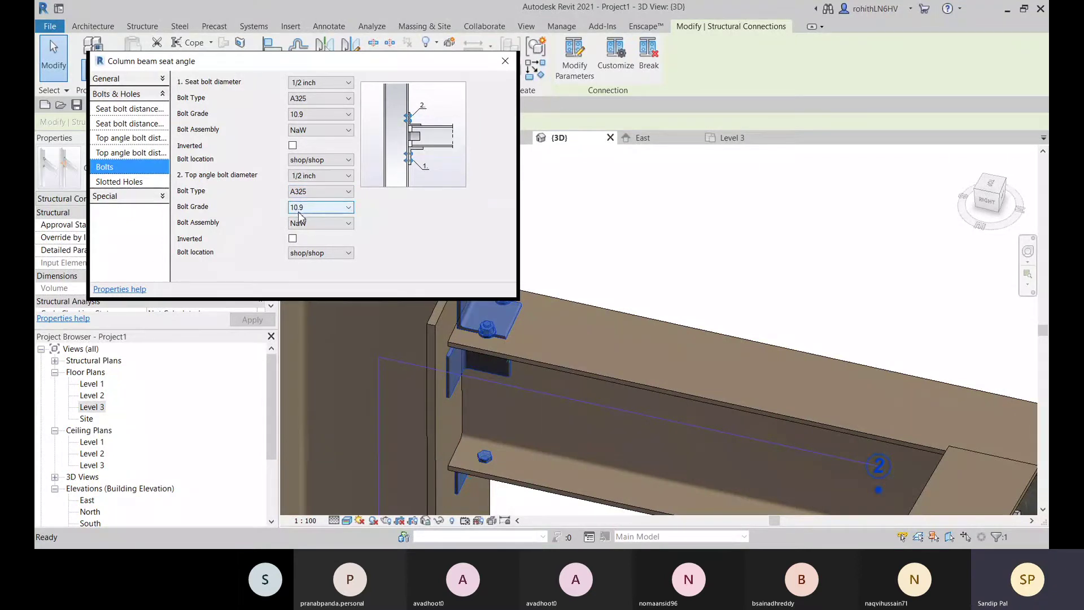
Try different top angle bolt types and assemblies, ending with type A325TC, assembly NaW and bolt location site/site
{"action": "left_click", "coordinate": [330, 207]}
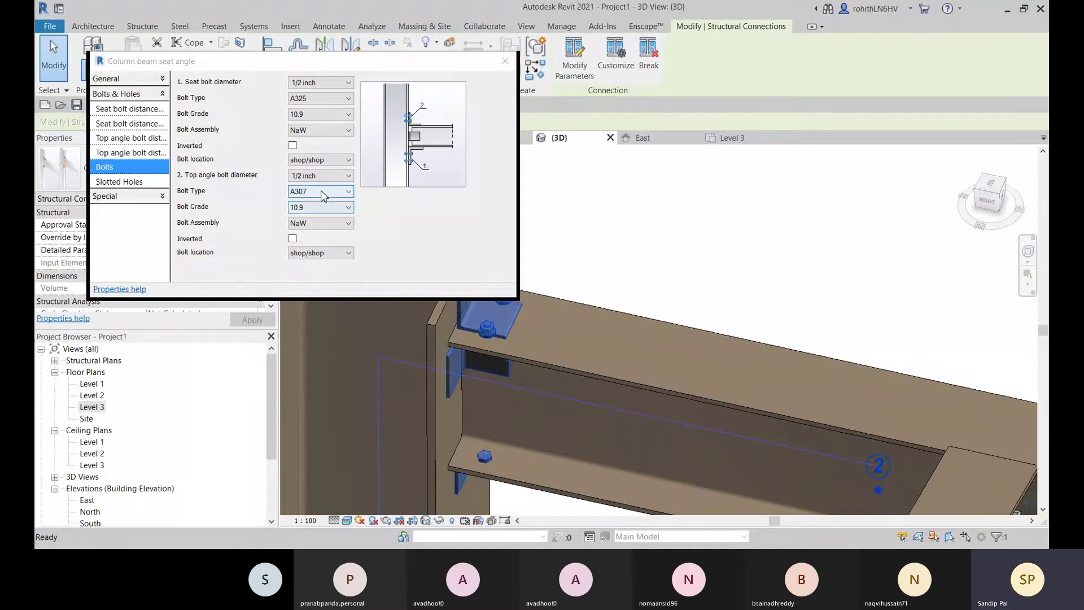
{"action": "left_click", "coordinate": [325, 264]}
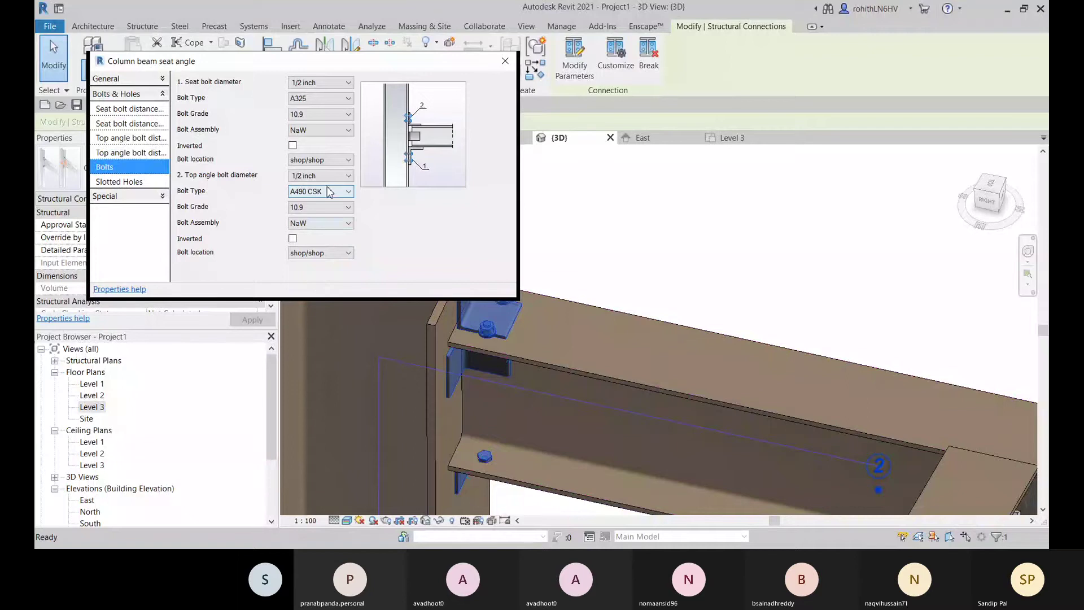
{"action": "left_click", "coordinate": [325, 243]}
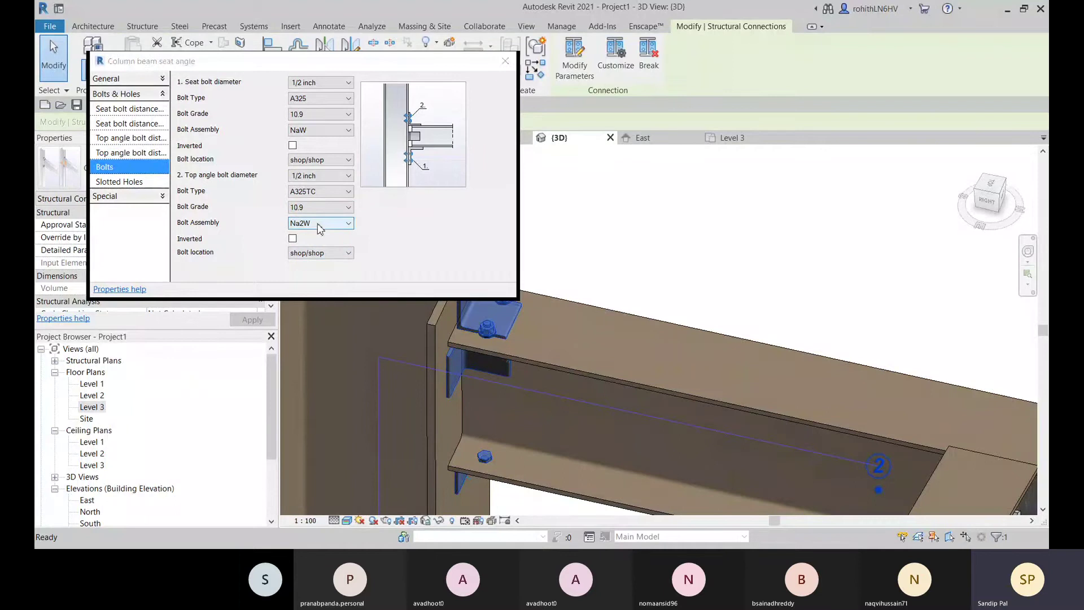
{"action": "left_click", "coordinate": [317, 253]}
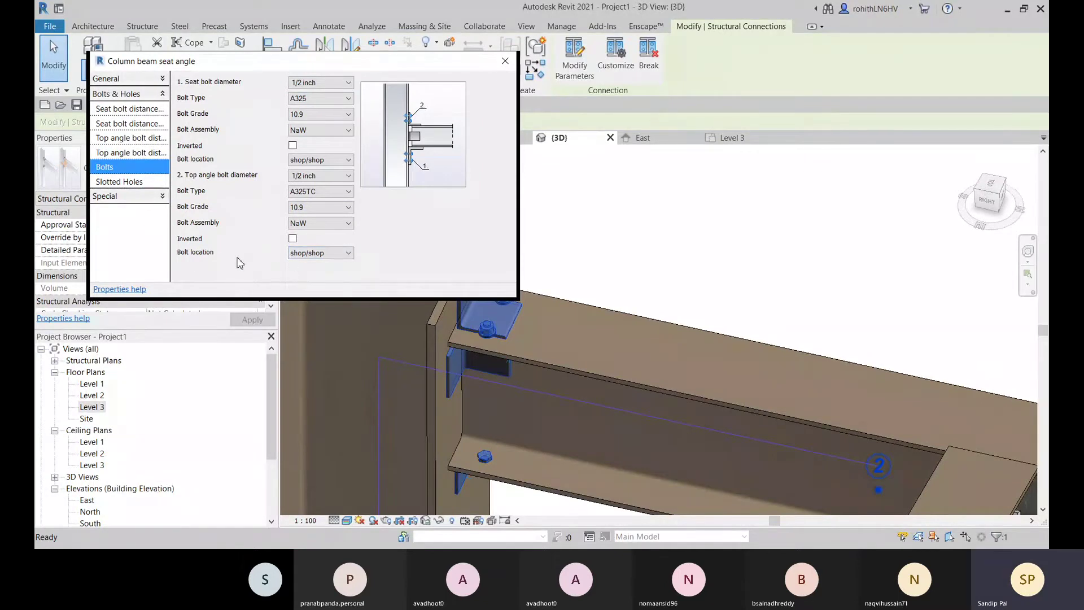
{"action": "left_click", "coordinate": [318, 258]}
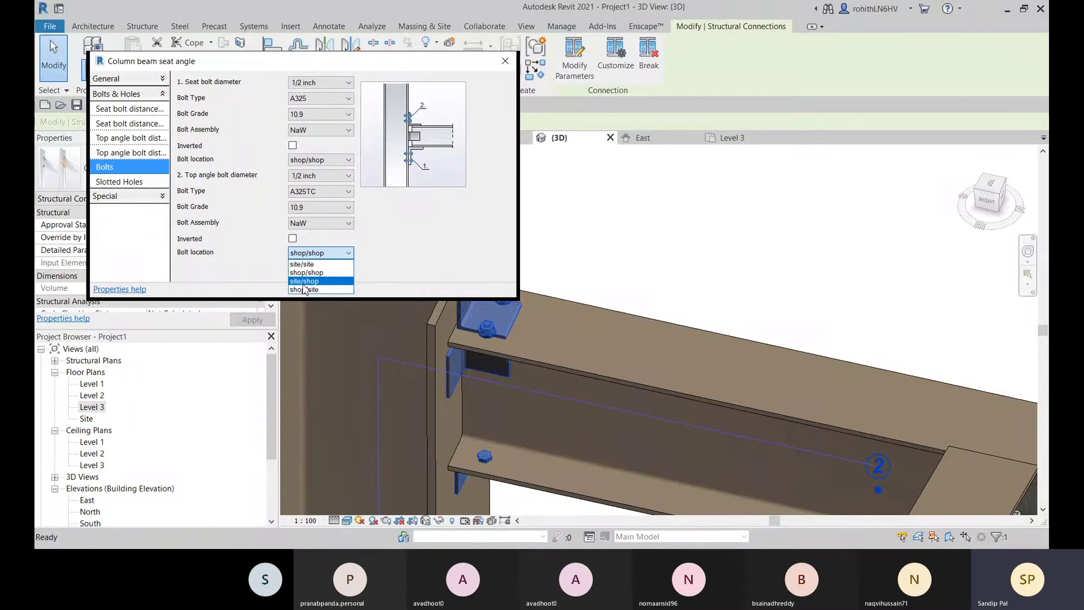
{"action": "left_click", "coordinate": [307, 264]}
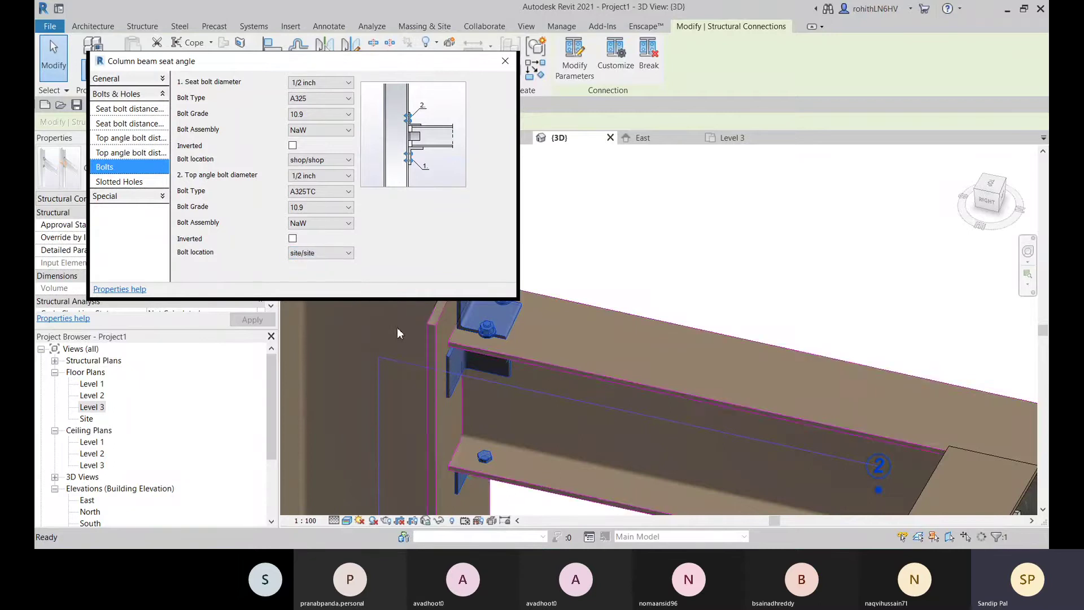
Set the slotted part at the seat's secondary side to beam and inspect the slotted hole around the bolt
{"action": "left_click", "coordinate": [130, 183]}
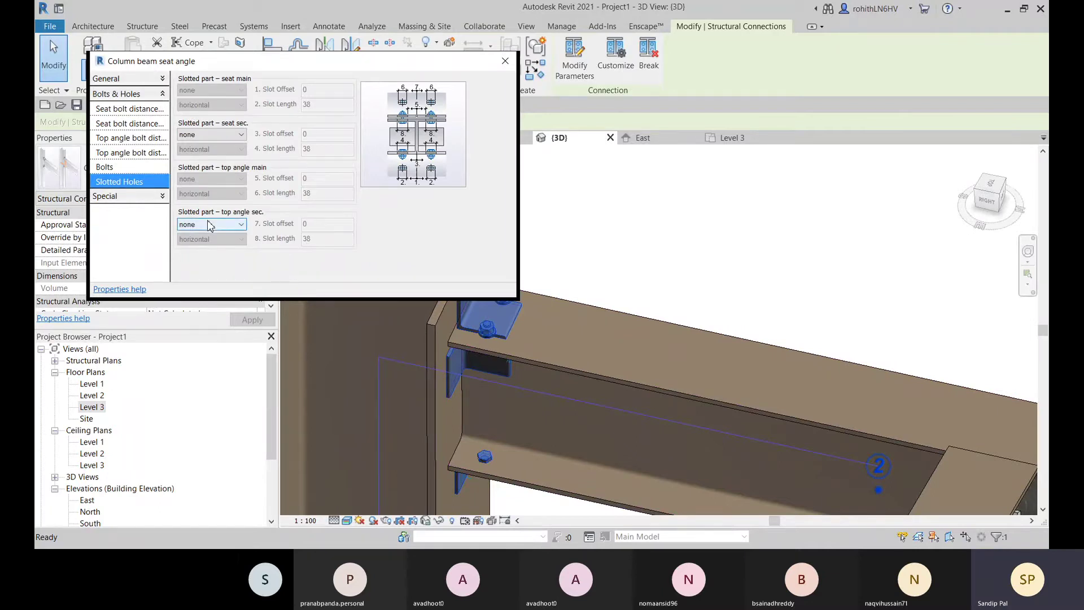
{"action": "left_click", "coordinate": [218, 132]}
{"action": "left_click", "coordinate": [218, 132]}
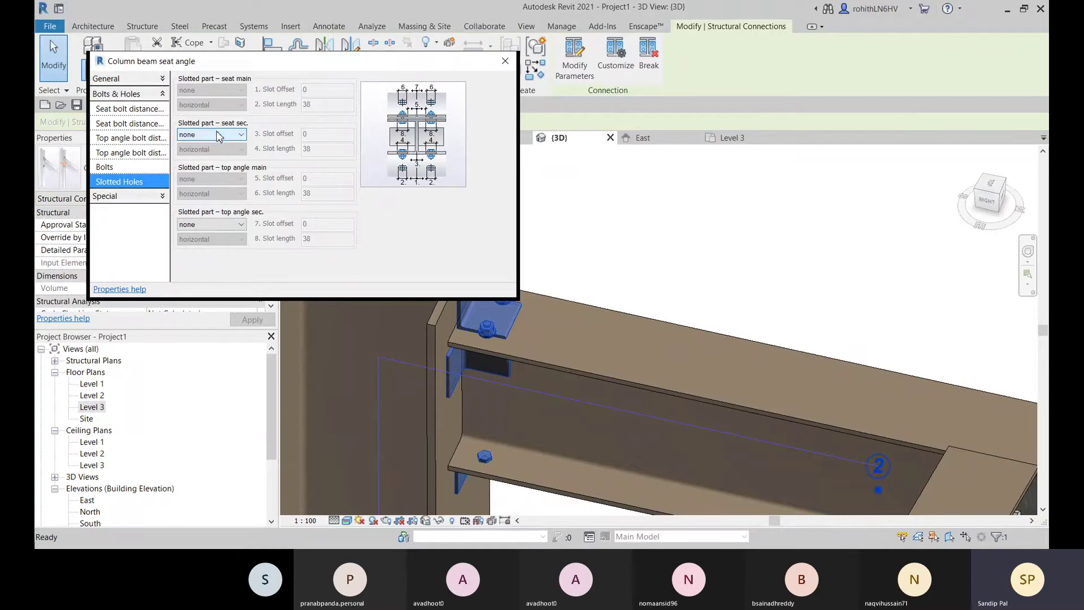
{"action": "left_click", "coordinate": [229, 136]}
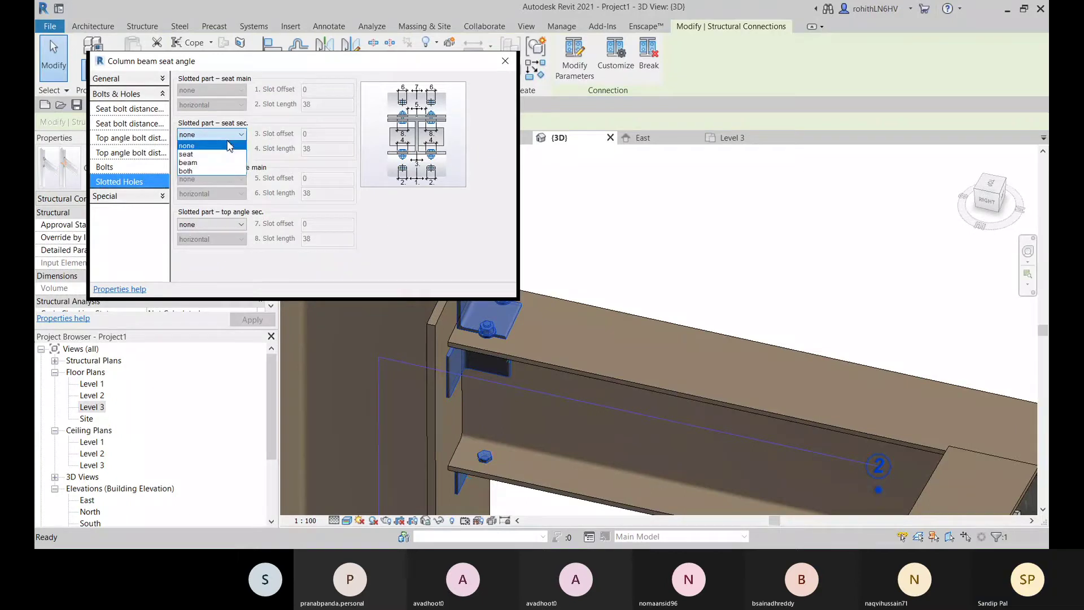
{"action": "left_click", "coordinate": [200, 163]}
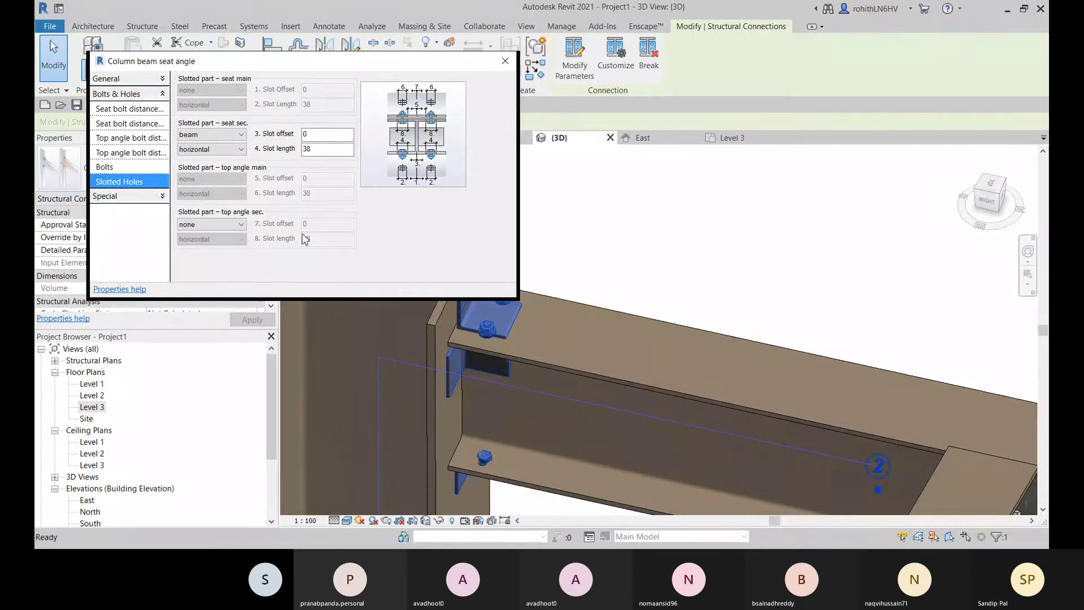
{"action": "scroll", "coordinate": [486, 473], "scroll_direction": "up", "scroll_amount": 5}
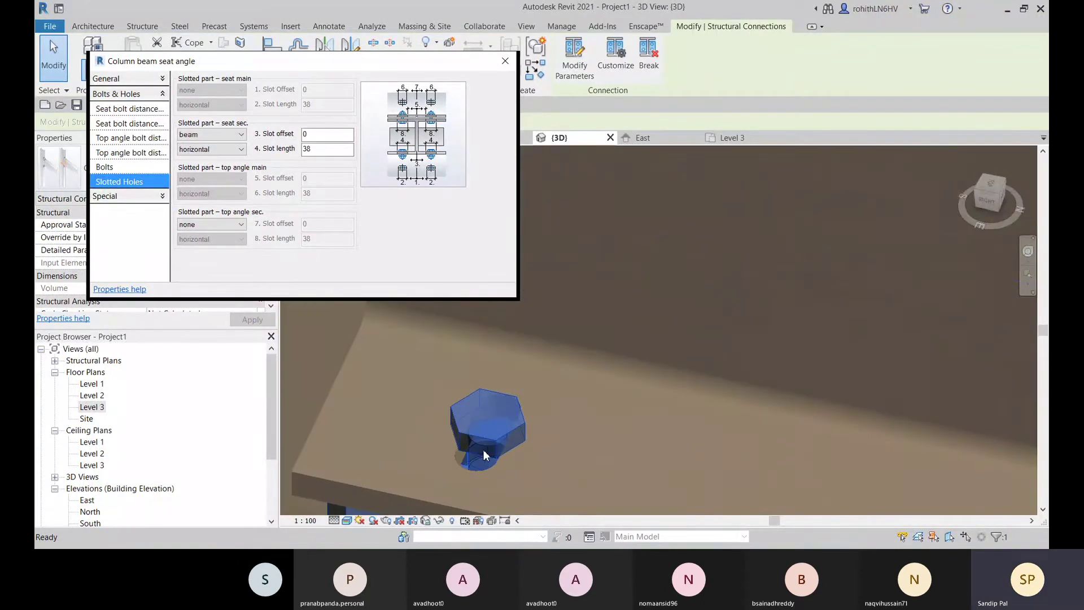
Change the seat's secondary slot direction to vertical and its slotted part to seat
{"action": "left_click", "coordinate": [228, 150]}
{"action": "left_click", "coordinate": [197, 170]}
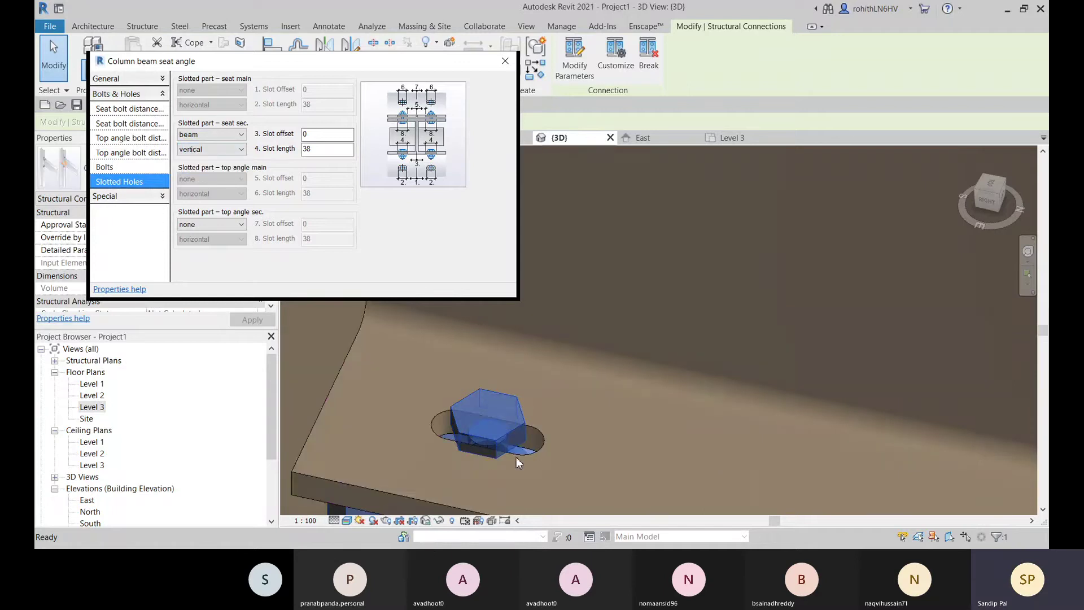
{"action": "left_click", "coordinate": [204, 136]}
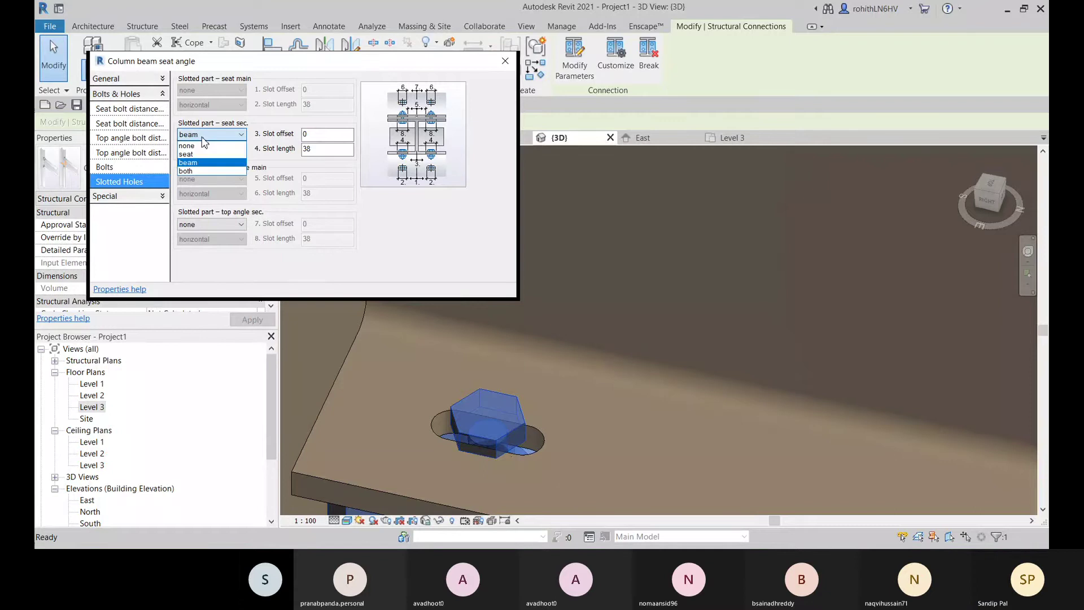
{"action": "left_click", "coordinate": [188, 154]}
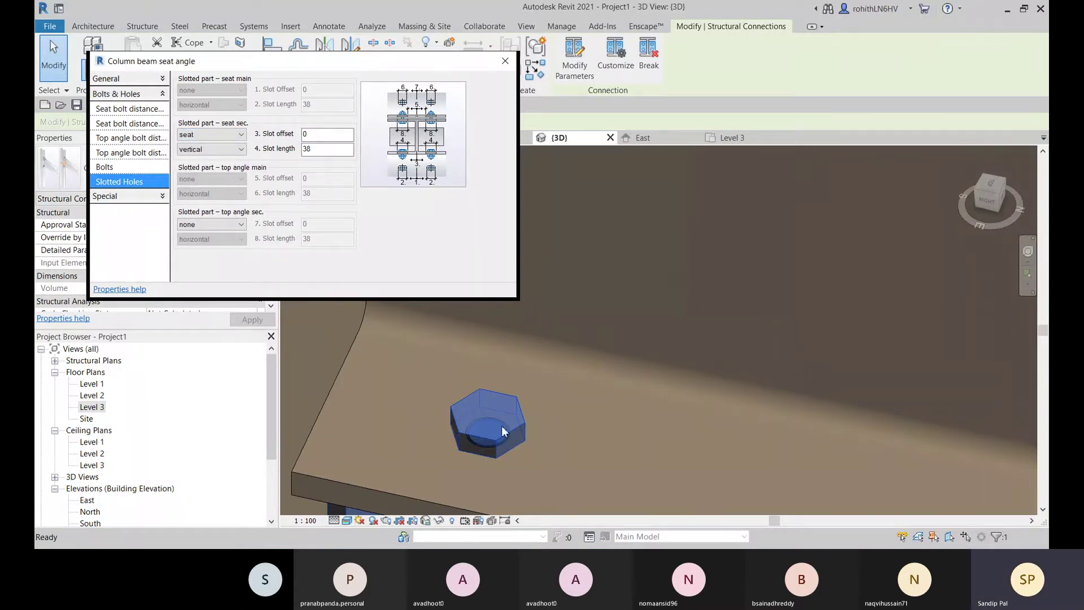
Try slotting both parts at the seat's secondary side, then set its slotted part to none
{"action": "left_click", "coordinate": [211, 136]}
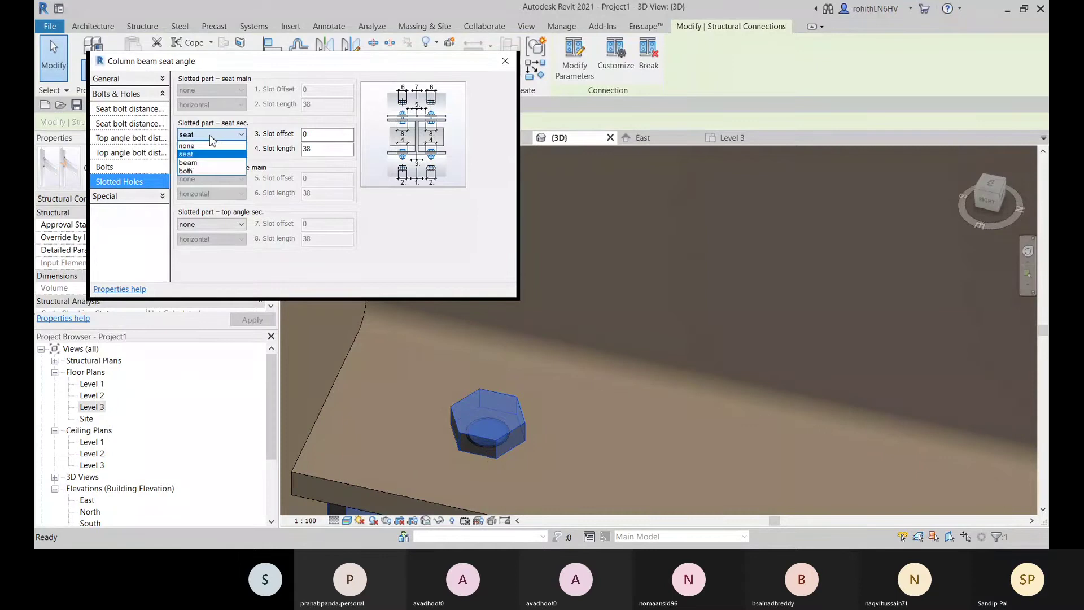
{"action": "left_click", "coordinate": [199, 172]}
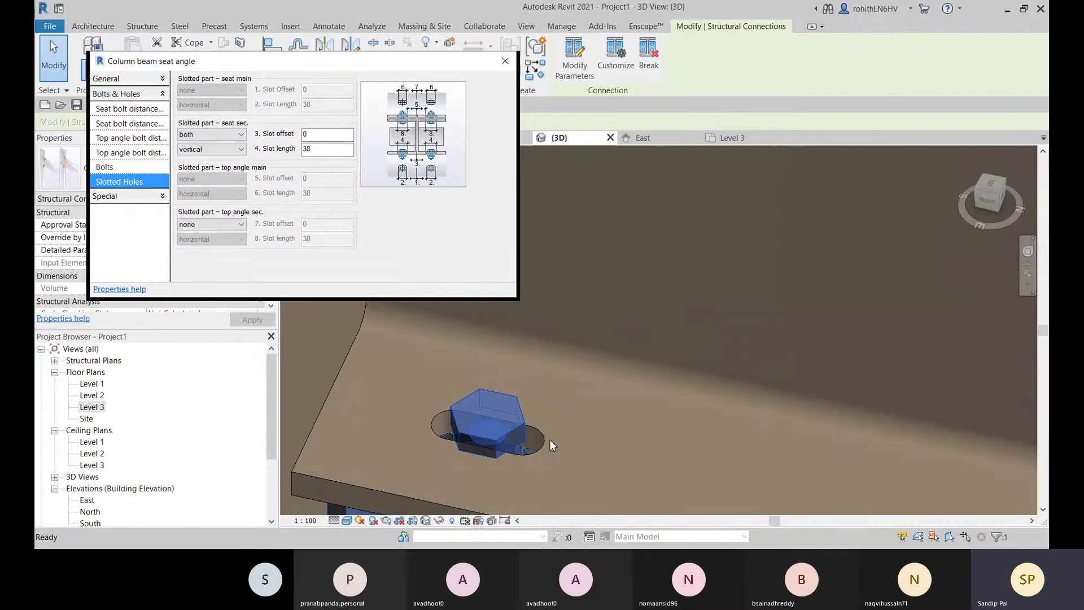
{"action": "left_click", "coordinate": [197, 135]}
{"action": "left_click", "coordinate": [188, 145]}
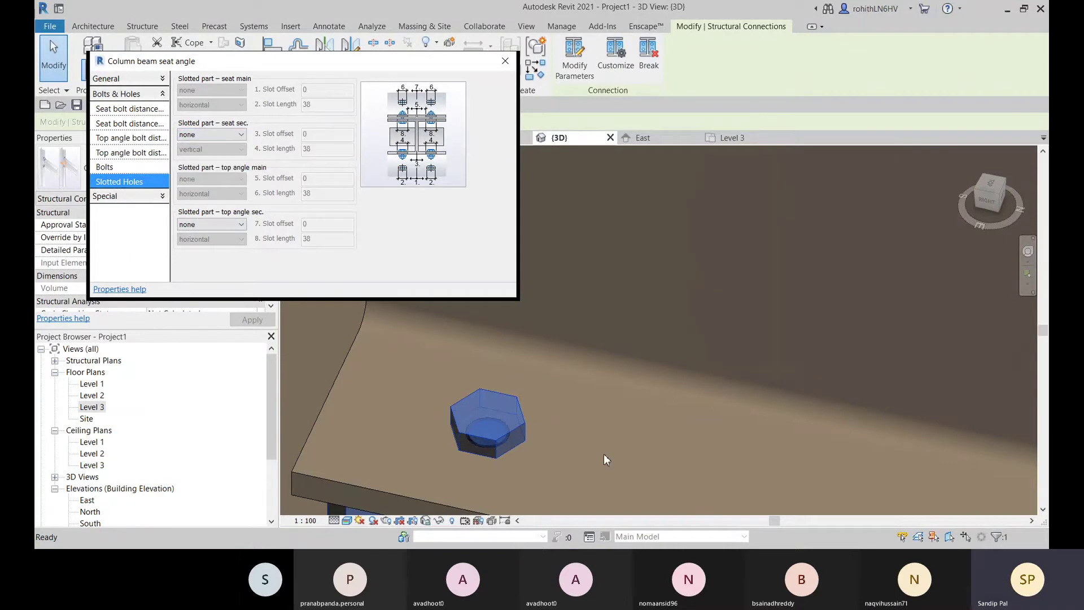
Try a full column stiffener on the seat angle connection, then set the stiffener back to none
{"action": "left_click", "coordinate": [143, 197]}
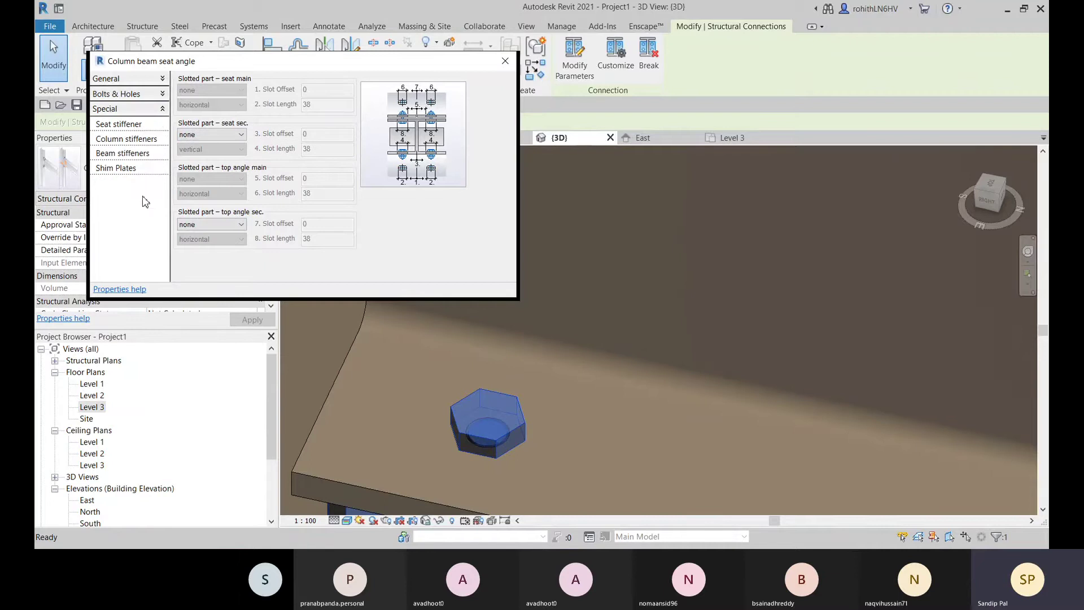
{"action": "left_click", "coordinate": [142, 140]}
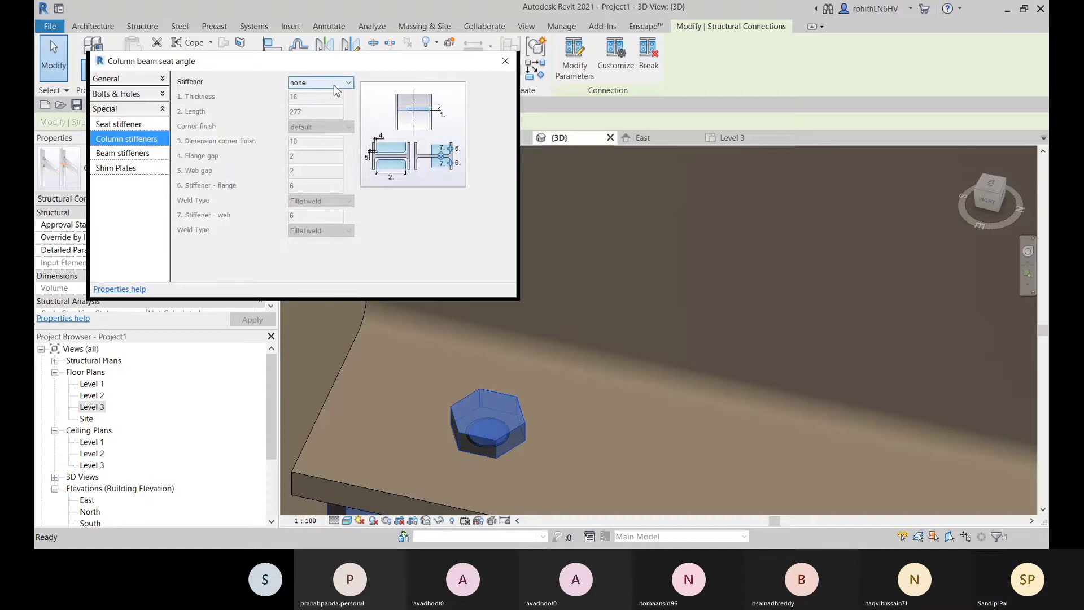
{"action": "scroll", "coordinate": [492, 336], "scroll_direction": "down", "scroll_amount": 4}
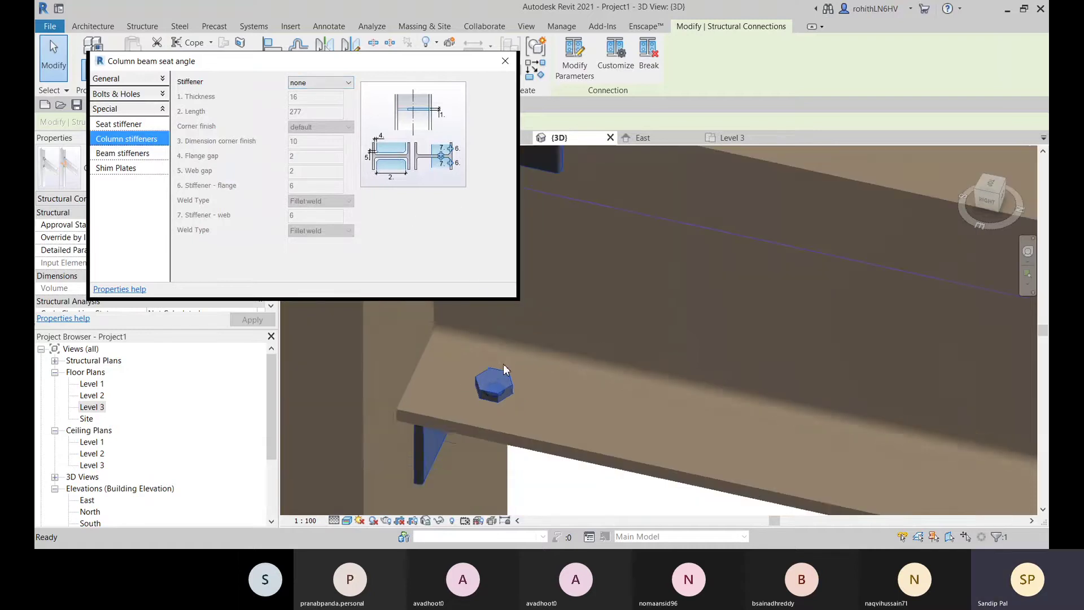
{"action": "scroll", "coordinate": [504, 364], "scroll_direction": "down", "scroll_amount": 5}
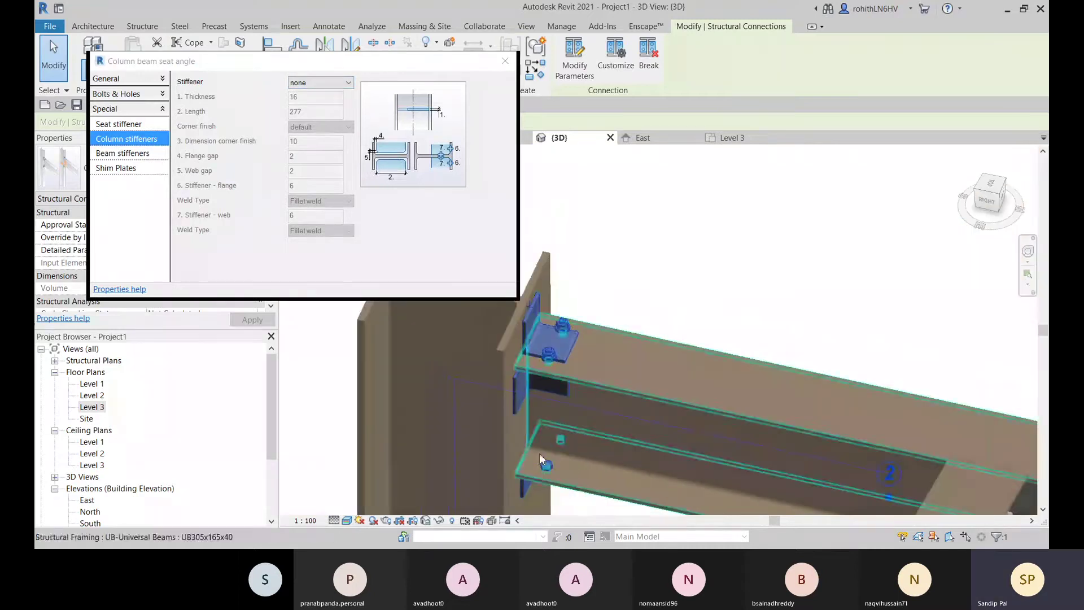
{"action": "middle_click_drag", "start_coordinate": [540, 454], "coordinate": [520, 446]}
{"action": "left_click", "coordinate": [306, 86]}
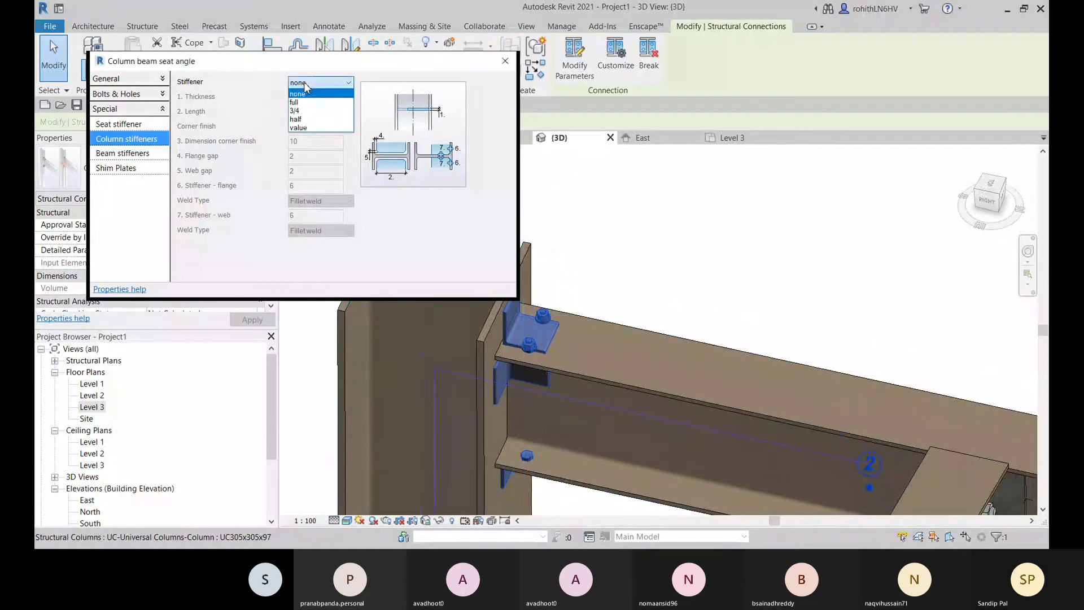
{"action": "left_click", "coordinate": [308, 103]}
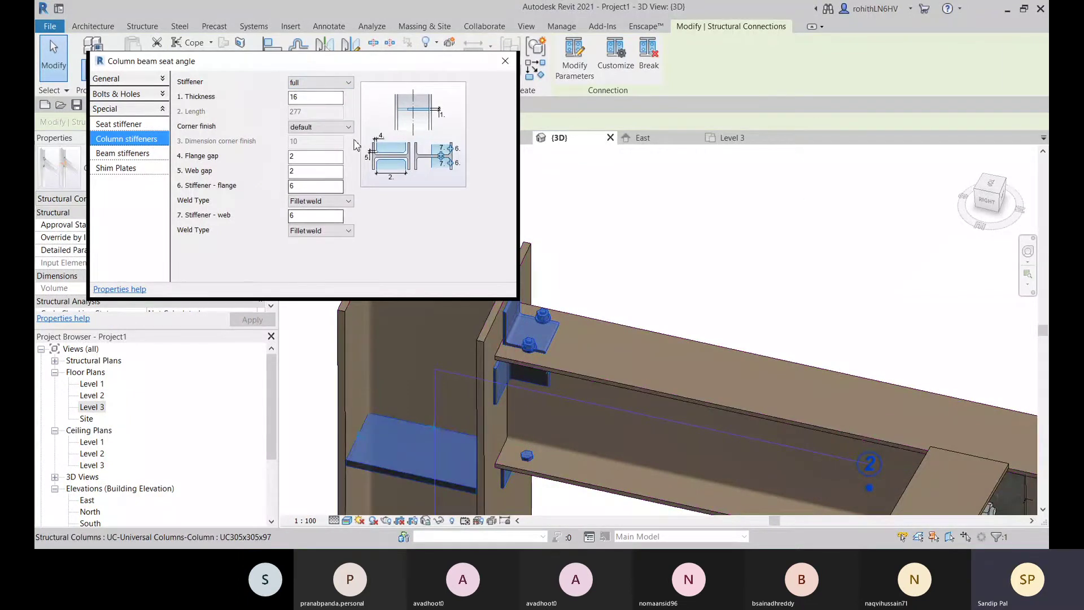
{"action": "left_click", "coordinate": [324, 83]}
{"action": "left_click", "coordinate": [320, 96]}
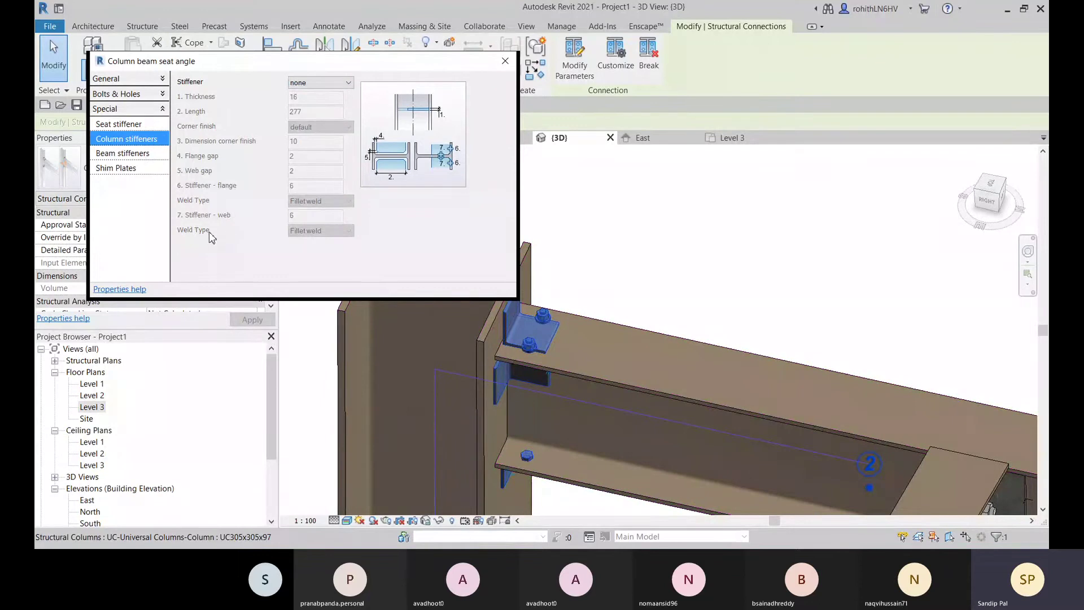
Stop the top angle's secondary bolt distances from following the main side and set their bolt layout to centered
{"action": "left_click", "coordinate": [124, 96]}
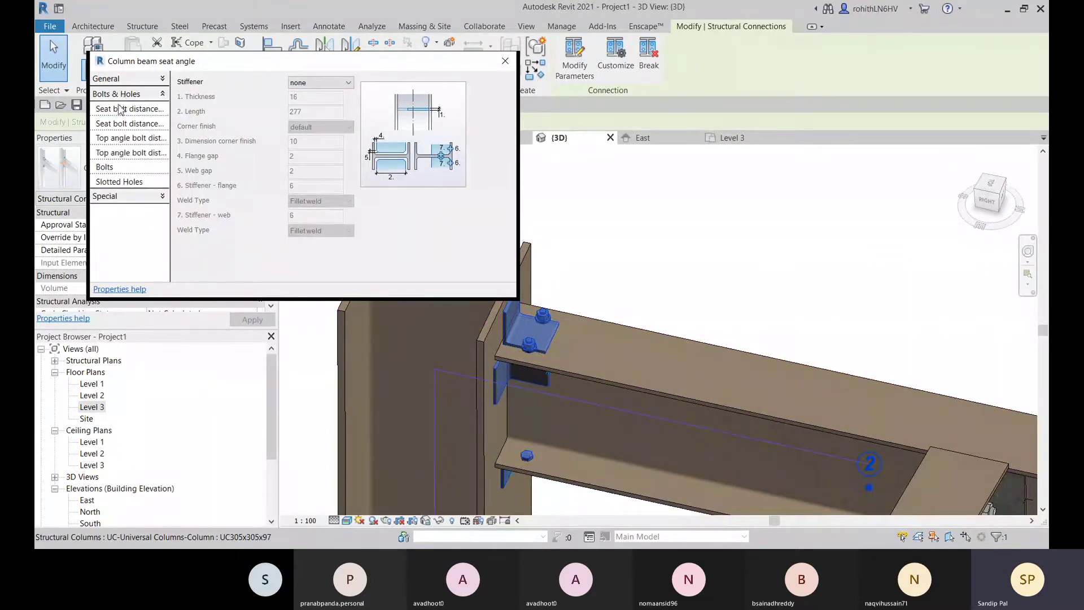
{"action": "left_click", "coordinate": [109, 168]}
{"action": "left_click", "coordinate": [108, 153]}
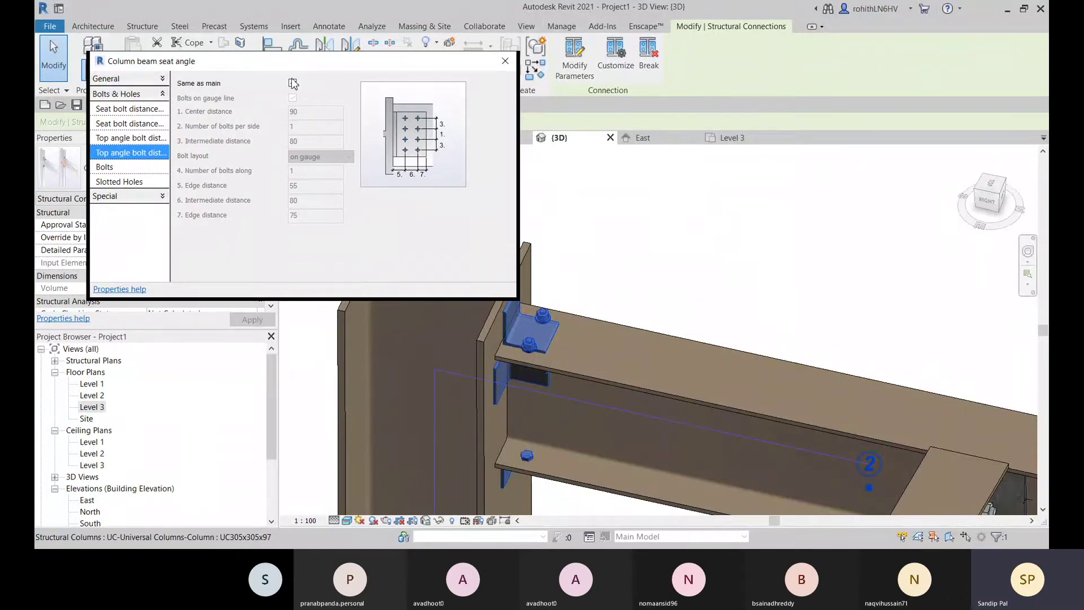
{"action": "left_click", "coordinate": [154, 139]}
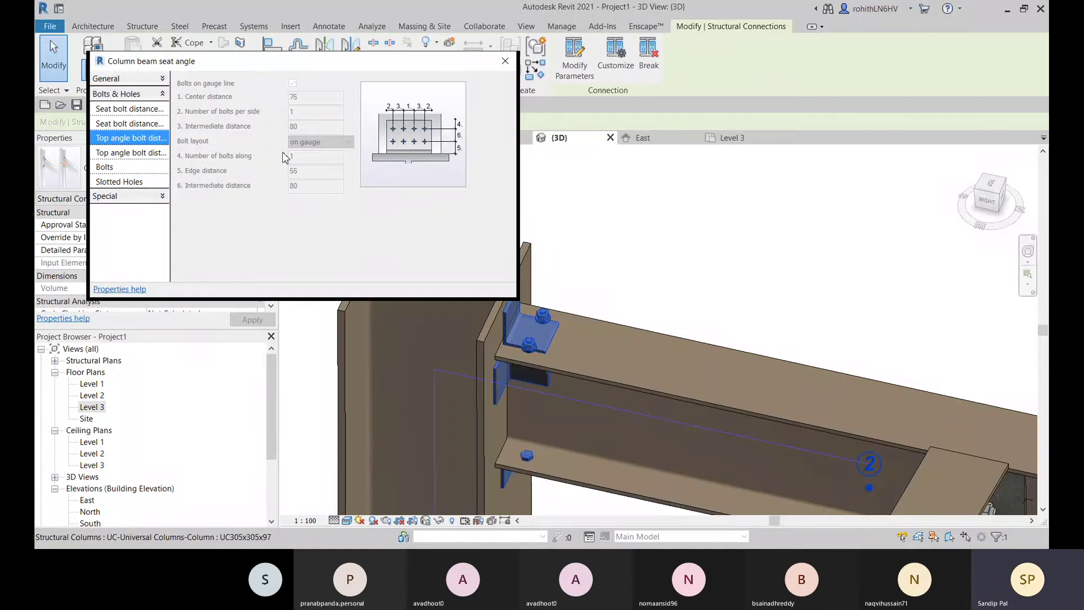
{"action": "left_click", "coordinate": [132, 156]}
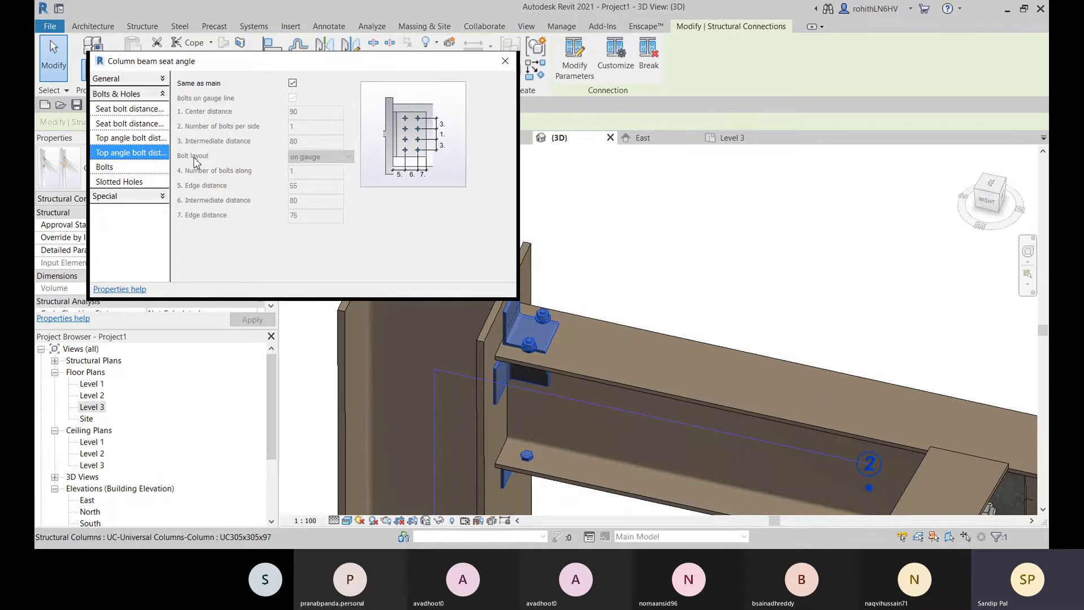
{"action": "left_click", "coordinate": [293, 83]}
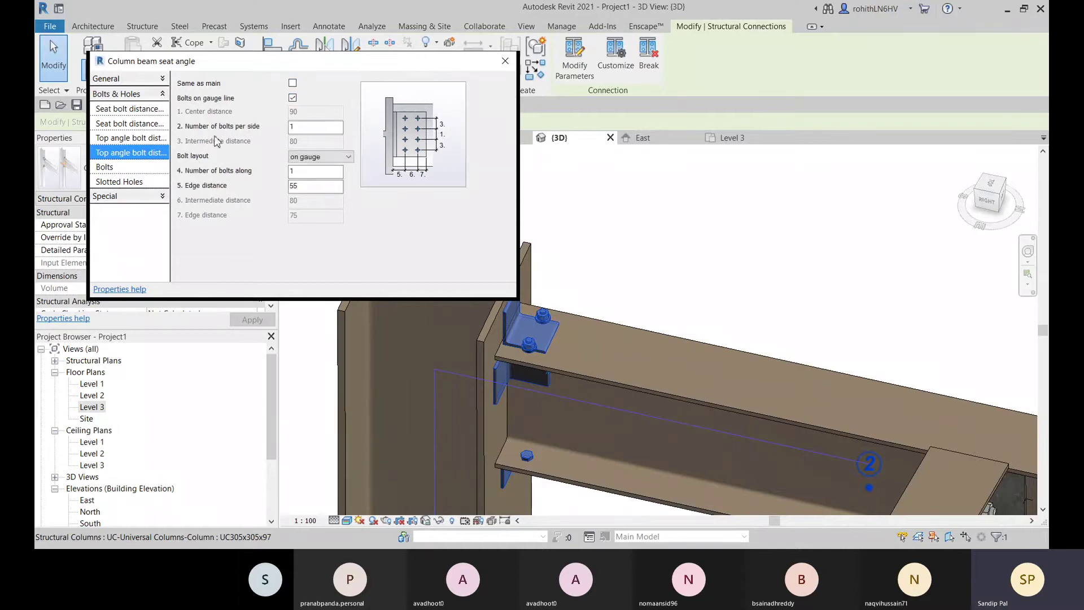
{"action": "left_click", "coordinate": [319, 156]}
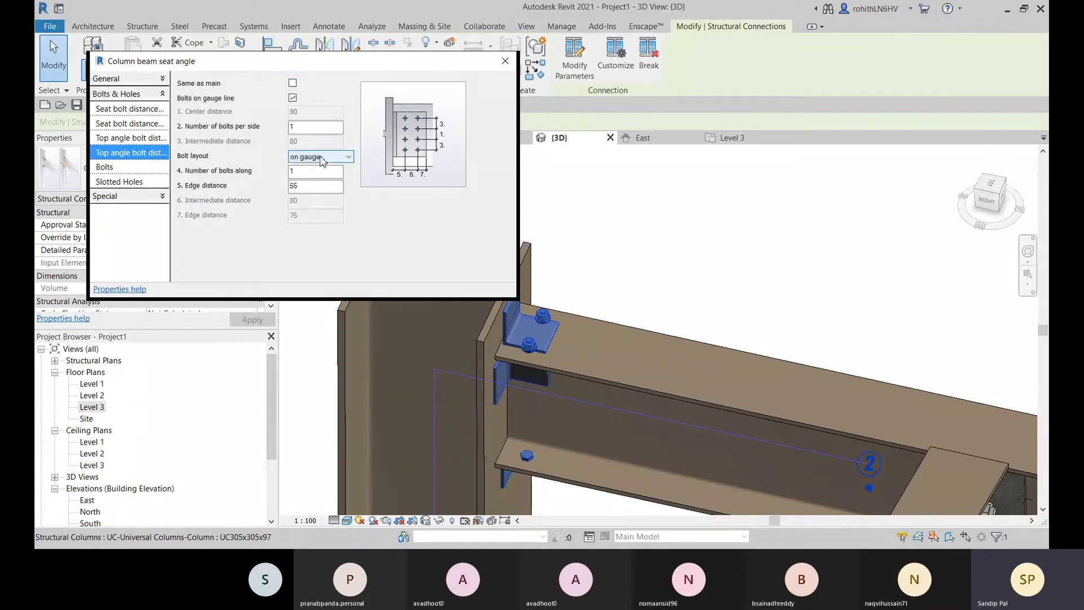
{"action": "left_click", "coordinate": [317, 177]}
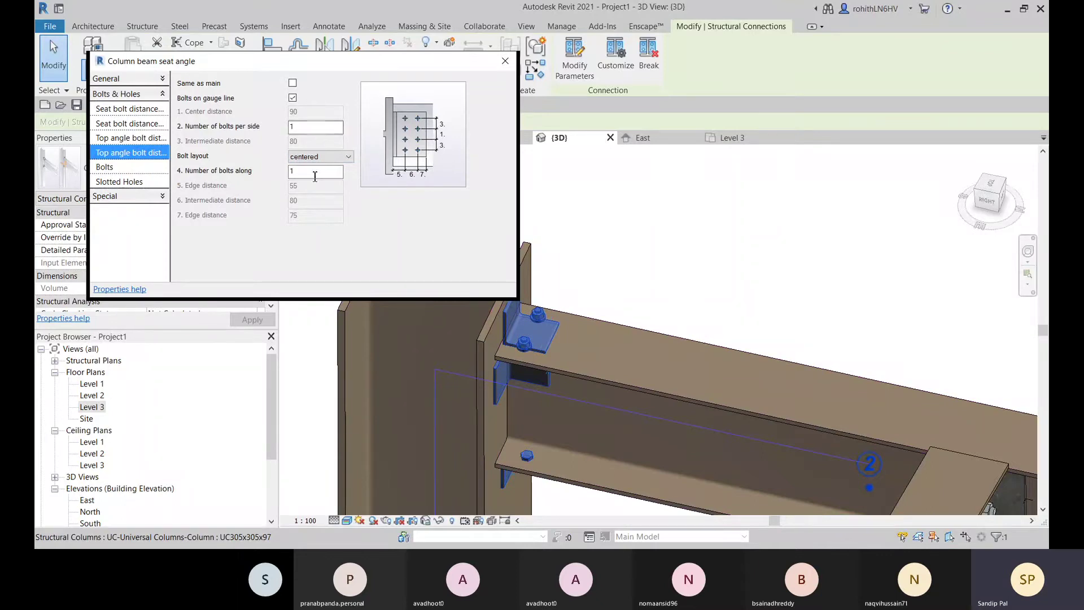
Take the top angle's secondary bolts off the gauge line and try center distances of 75 and 25, ending with 75
{"action": "left_click", "coordinate": [292, 99]}
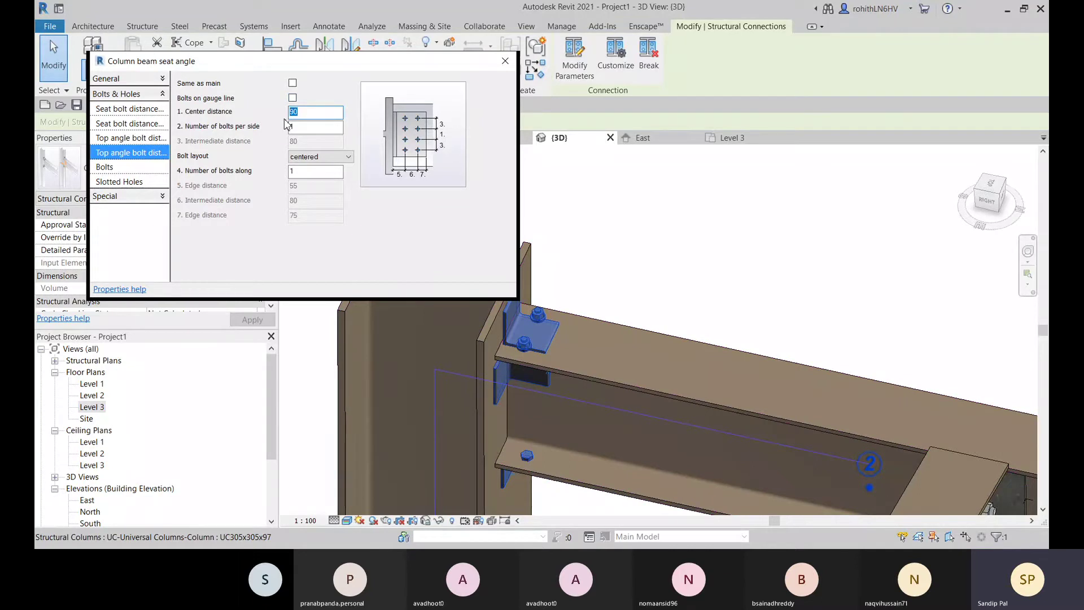
{"action": "left_click", "coordinate": [303, 124]}
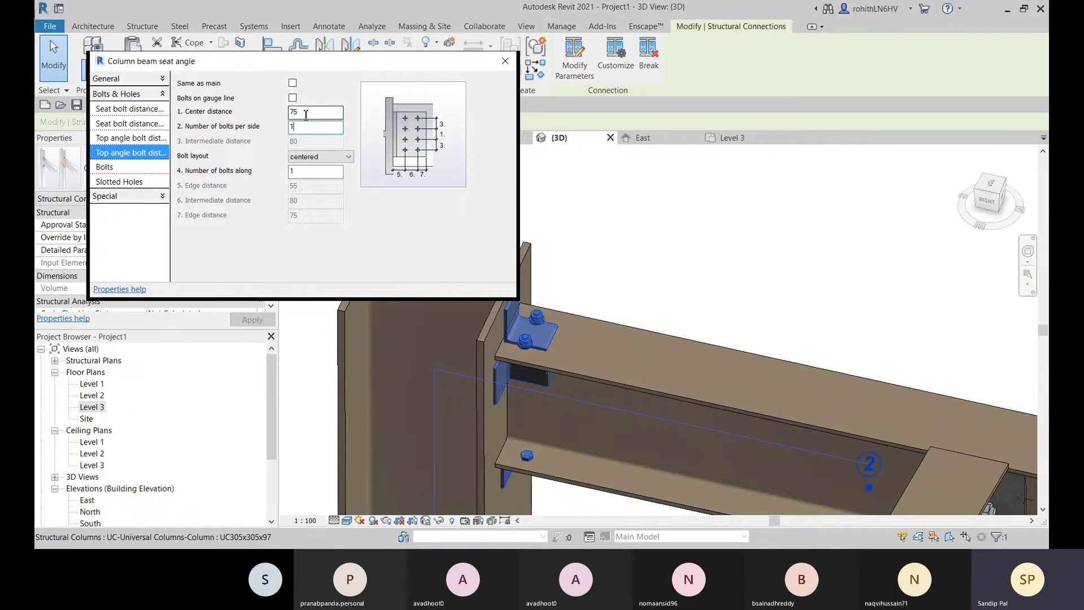
{"action": "left_click_drag", "start_coordinate": [306, 114], "coordinate": [292, 115]}
{"action": "type", "text": "25"}
{"action": "key", "text": "Tab"}
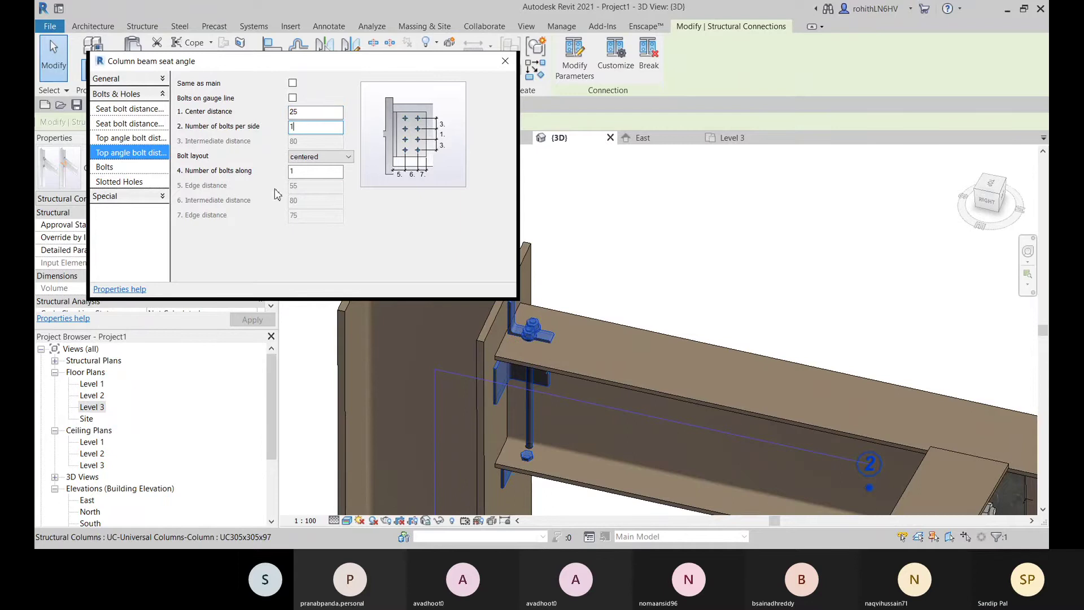
{"action": "key", "text": "shift+Tab"}
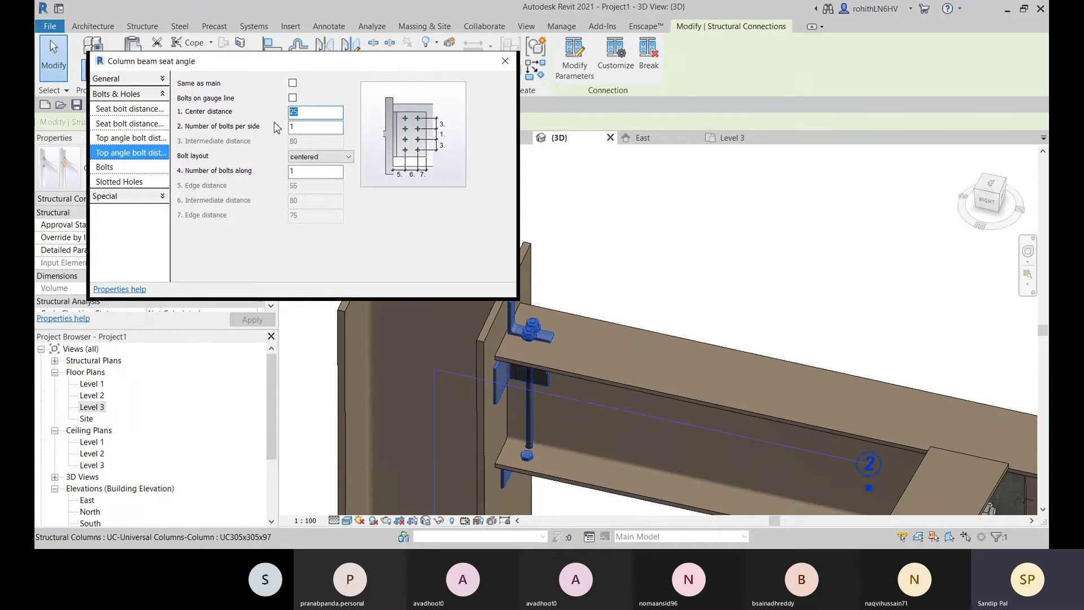
{"action": "type", "text": "75"}
{"action": "key", "text": "Tab"}
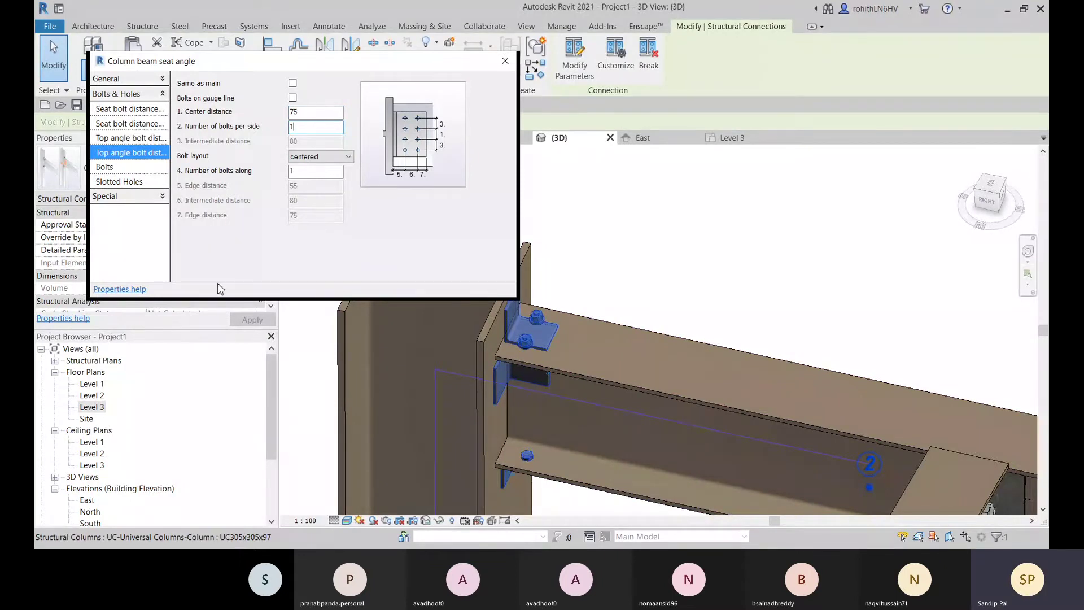
Decouple the seat's secondary bolt distances from the main side, turn off bolts on gauge line and set the center distance to 75
{"action": "left_click", "coordinate": [133, 140]}
{"action": "left_click", "coordinate": [134, 125]}
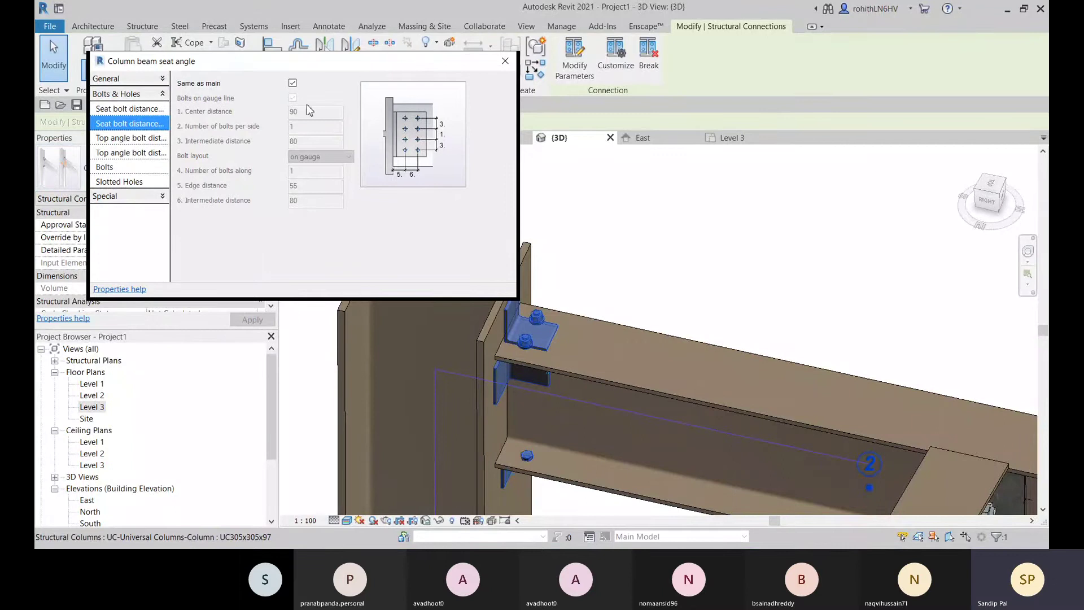
{"action": "left_click", "coordinate": [293, 83]}
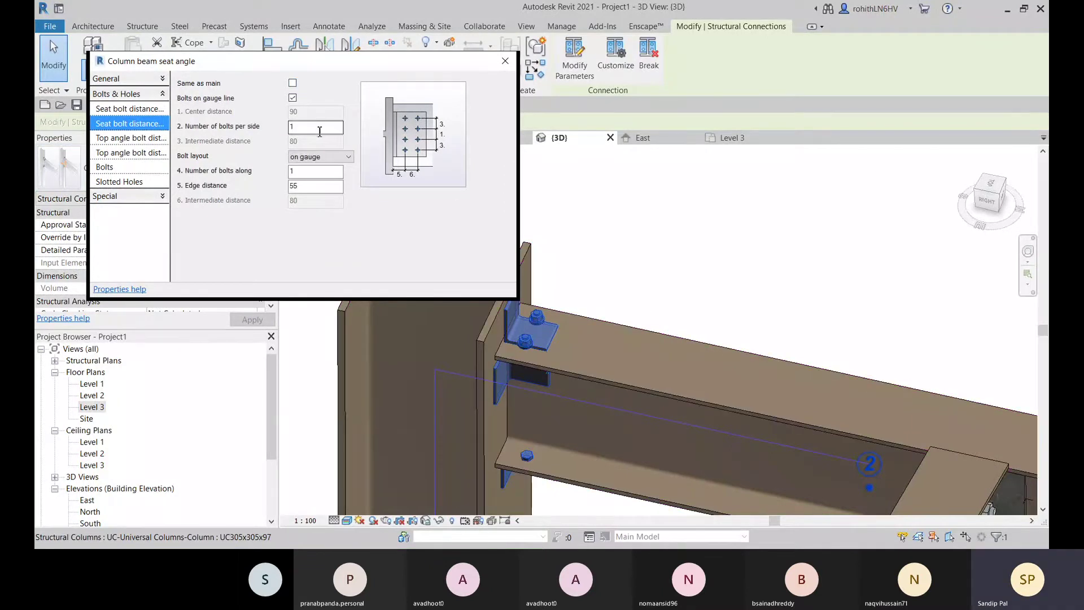
{"action": "left_click", "coordinate": [293, 98]}
{"action": "key", "text": "Tab"}
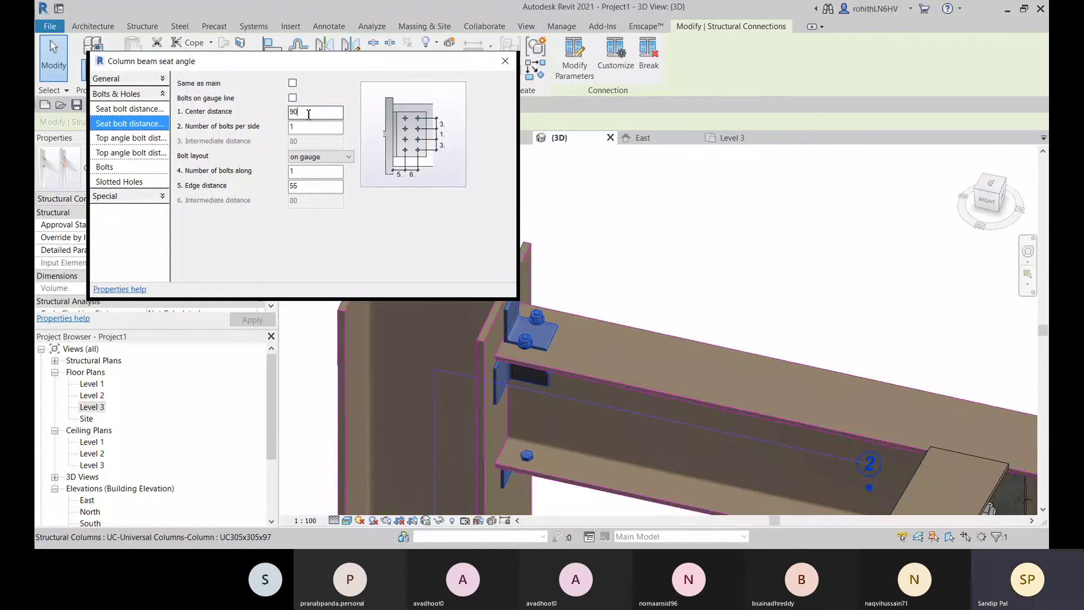
{"action": "type", "text": "75"}
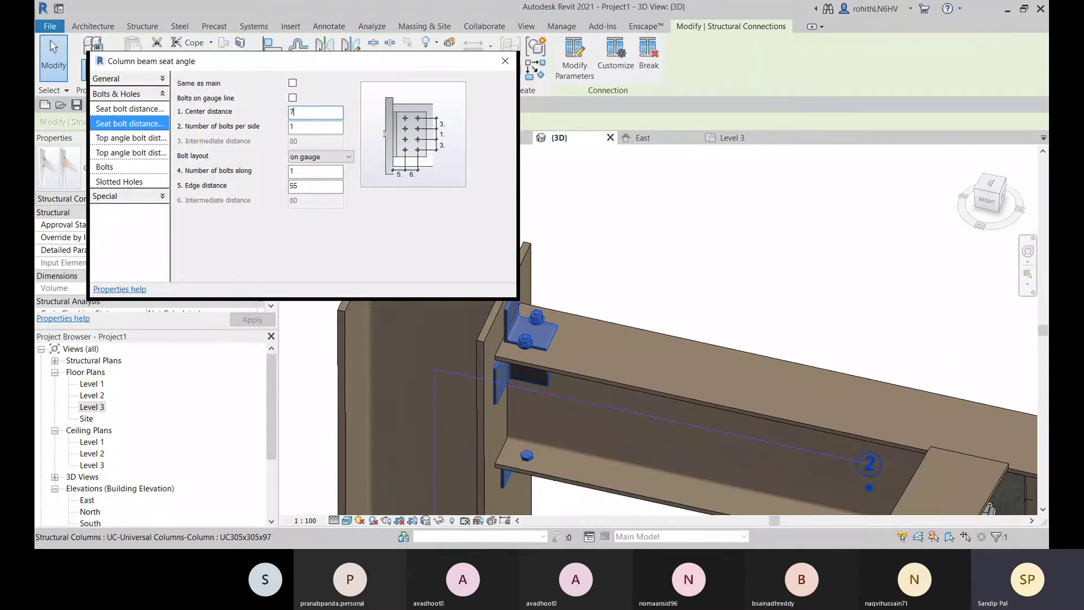
{"action": "left_click", "coordinate": [315, 128]}
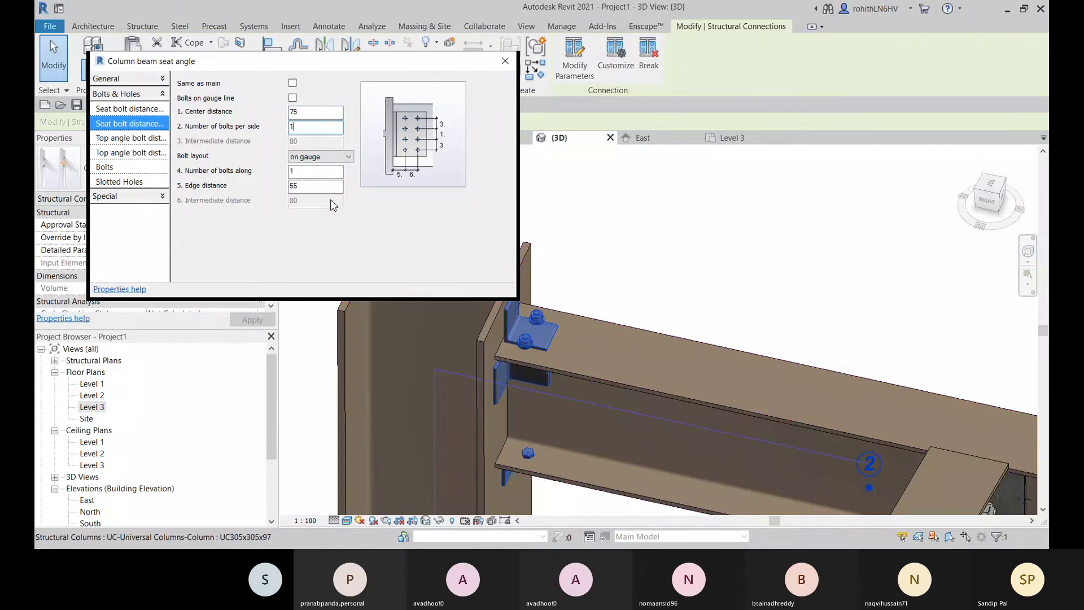
Try an edge distance of 105 for the seat's secondary bolts and check the main seat bolt distances
{"action": "left_click", "coordinate": [332, 185]}
{"action": "left_click", "coordinate": [316, 128]}
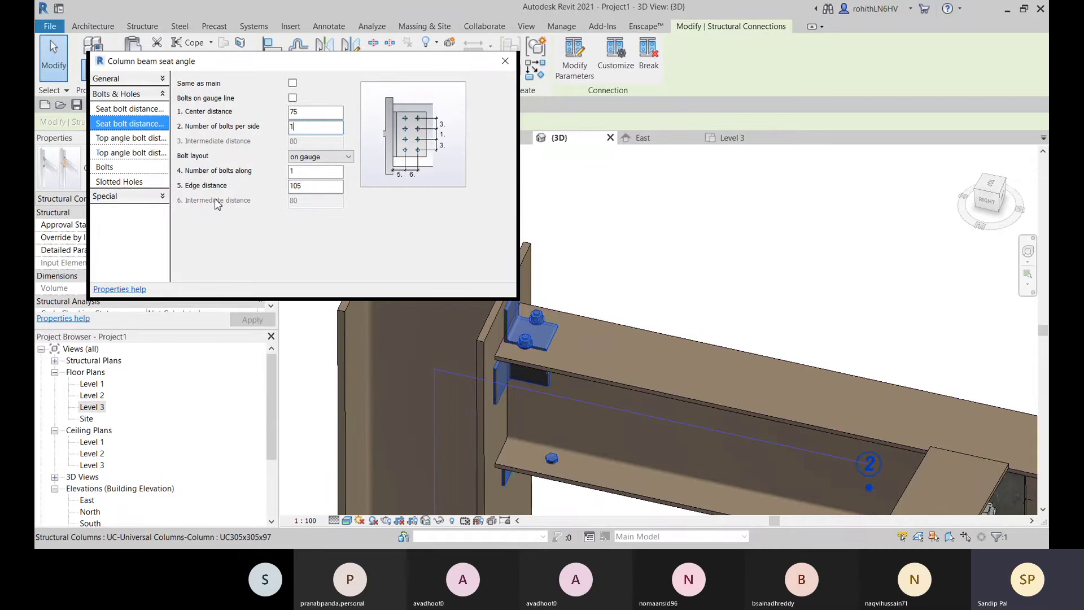
{"action": "left_click", "coordinate": [153, 111]}
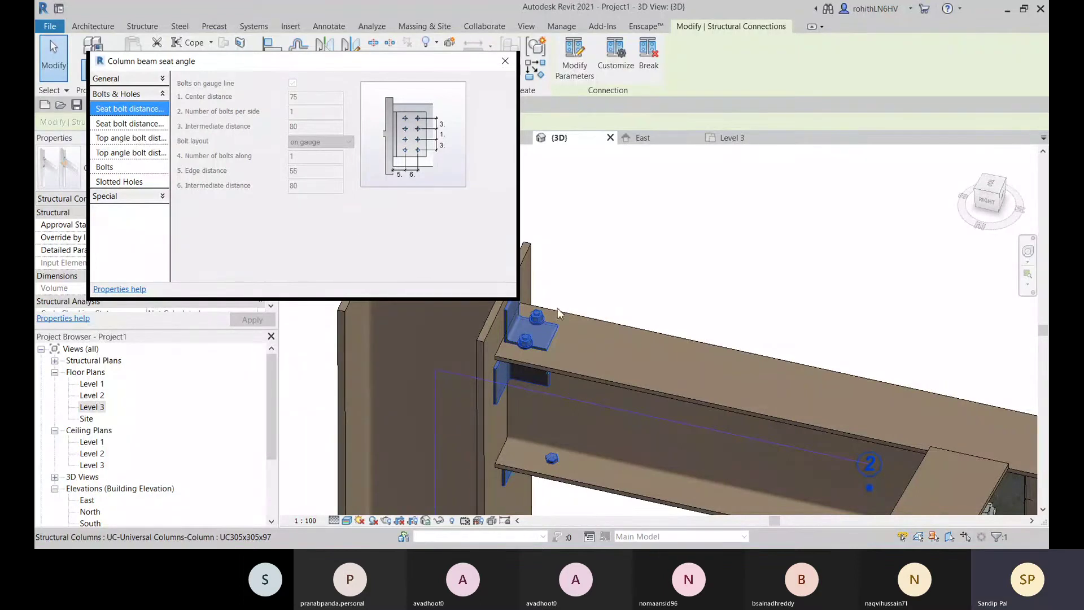
{"action": "left_click", "coordinate": [158, 124]}
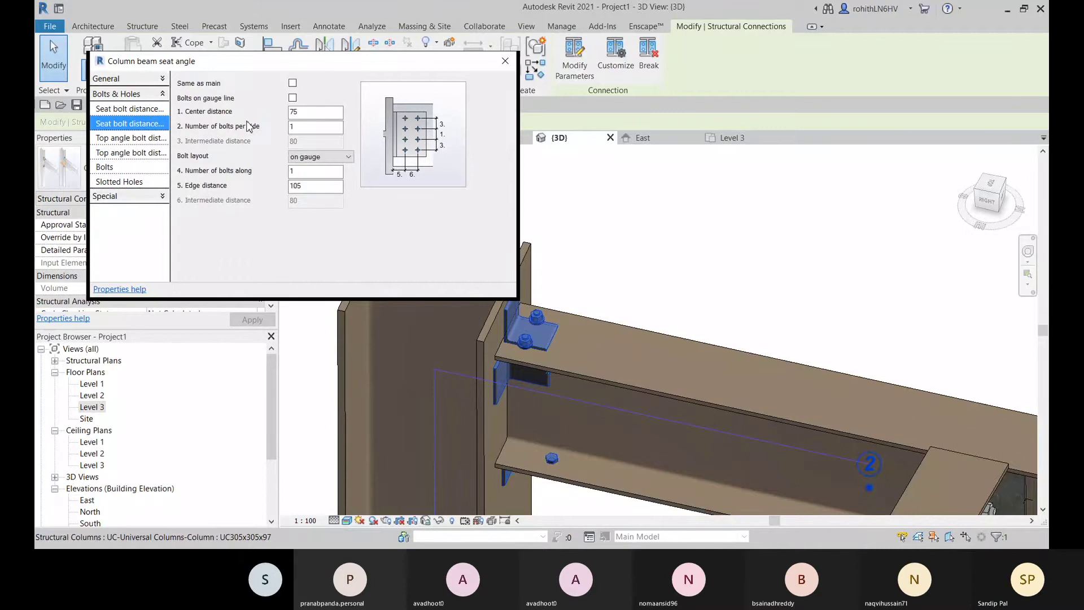
Put the seat's secondary bolts back on the gauge line, keep them independent of the main side and set their edge distance to 55
{"action": "left_click", "coordinate": [293, 99]}
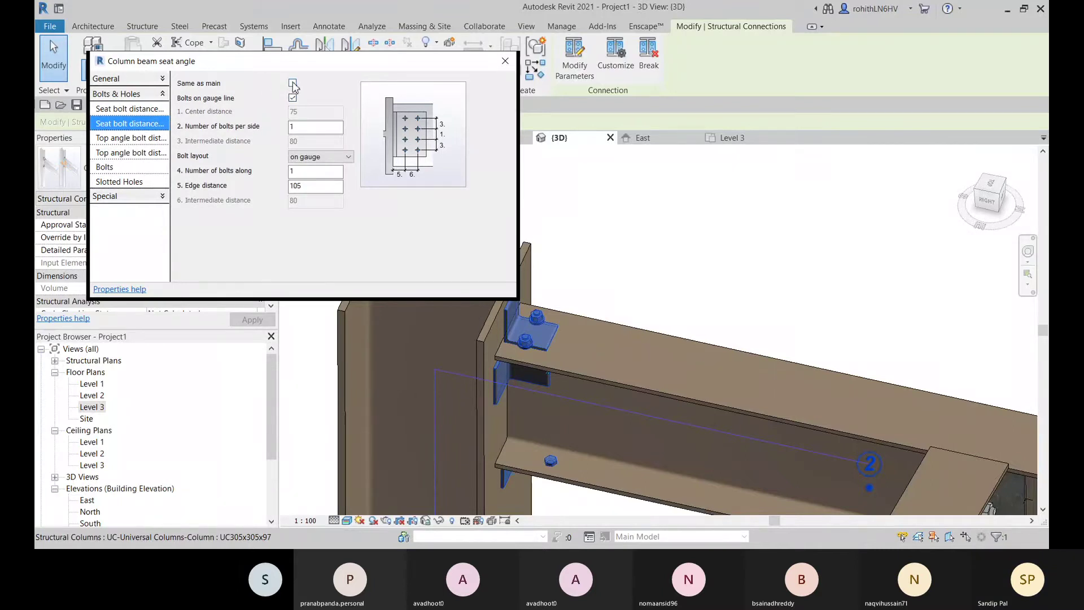
{"action": "left_click", "coordinate": [292, 83]}
{"action": "left_click", "coordinate": [292, 84]}
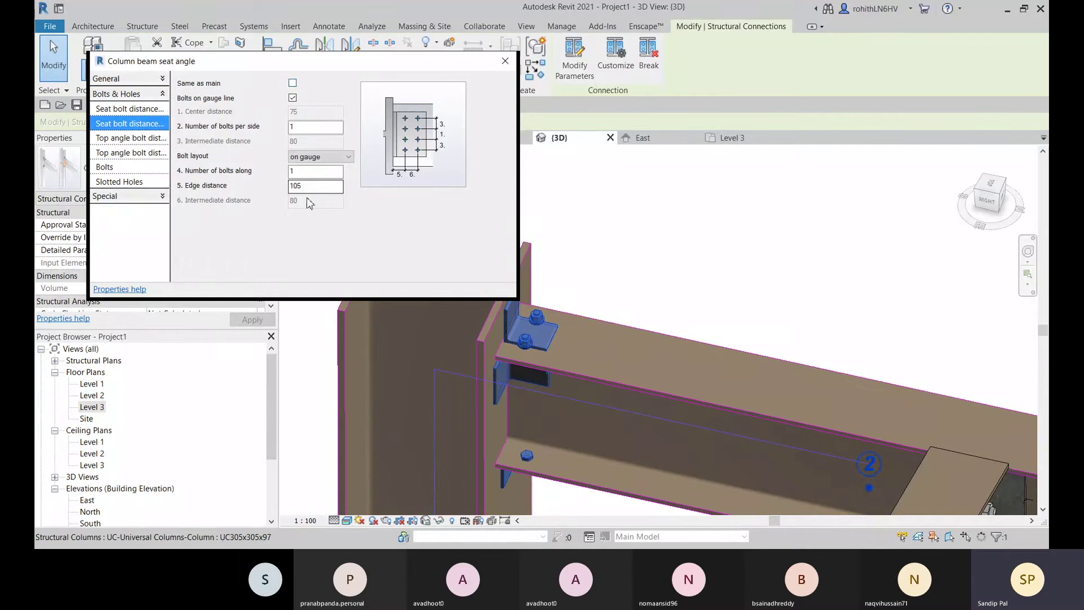
{"action": "double_click", "coordinate": [296, 186]}
{"action": "type", "text": "5"}
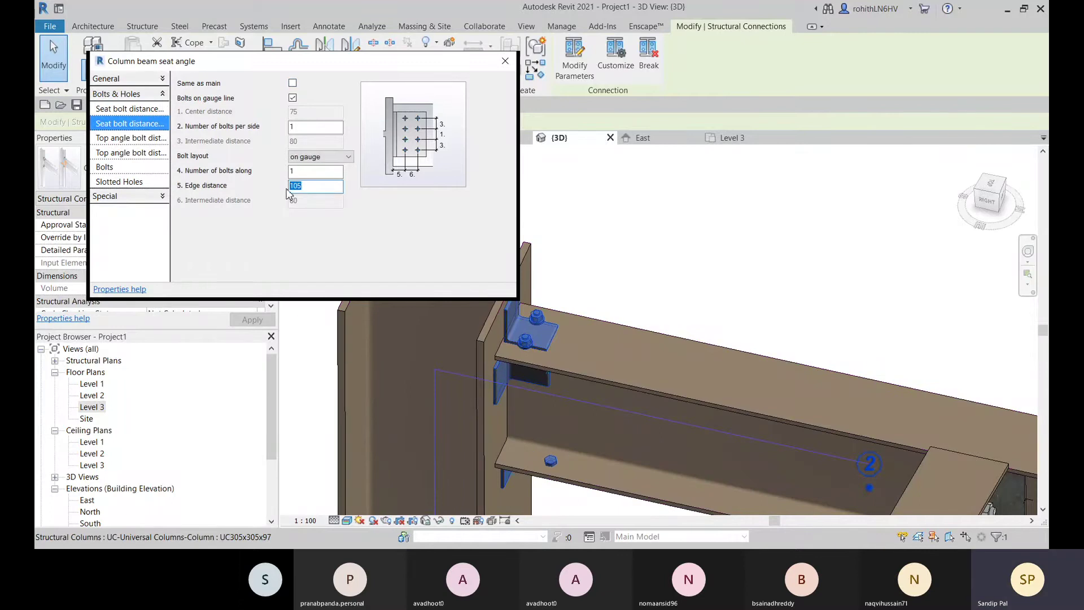
{"action": "type", "text": "5"}
{"action": "left_click", "coordinate": [314, 171]}
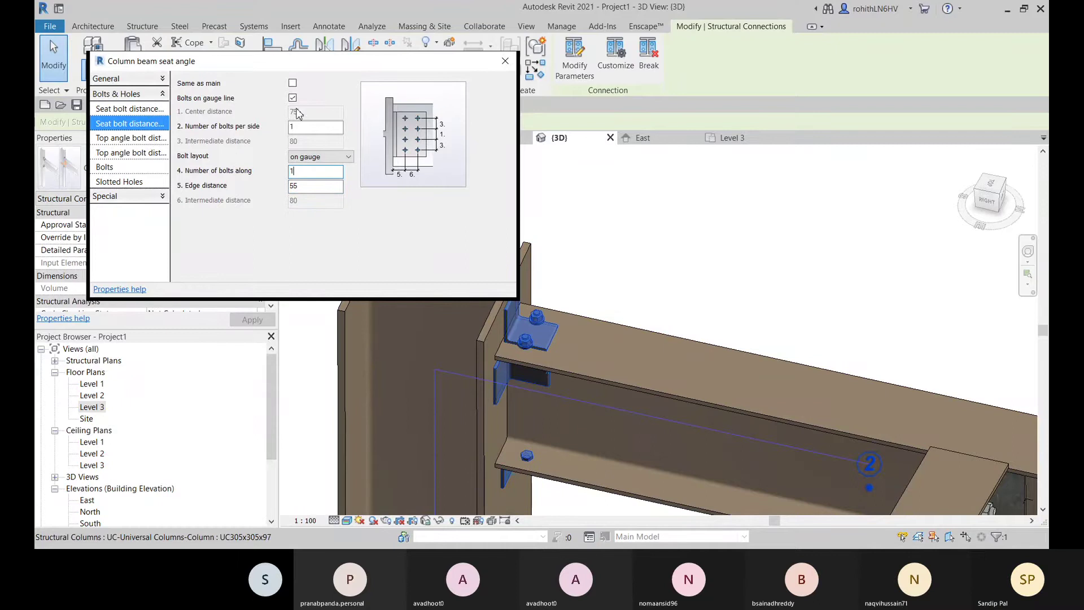
{"action": "left_click", "coordinate": [140, 140]}
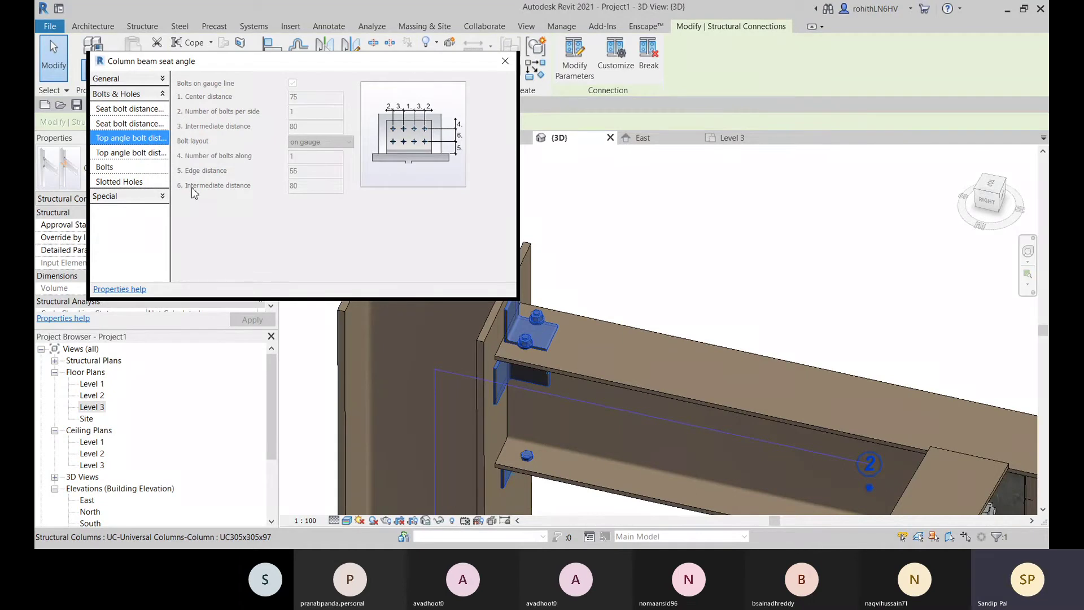
Change the bolt layout of the top angle's secondary bolts to from heel
{"action": "left_click", "coordinate": [143, 156]}
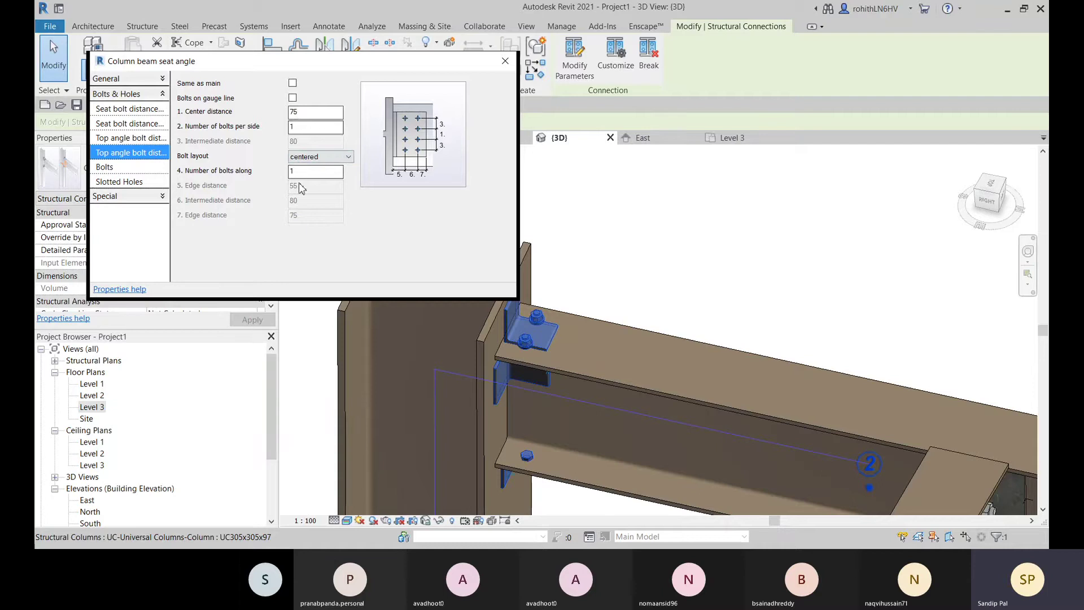
{"action": "left_click", "coordinate": [319, 157]}
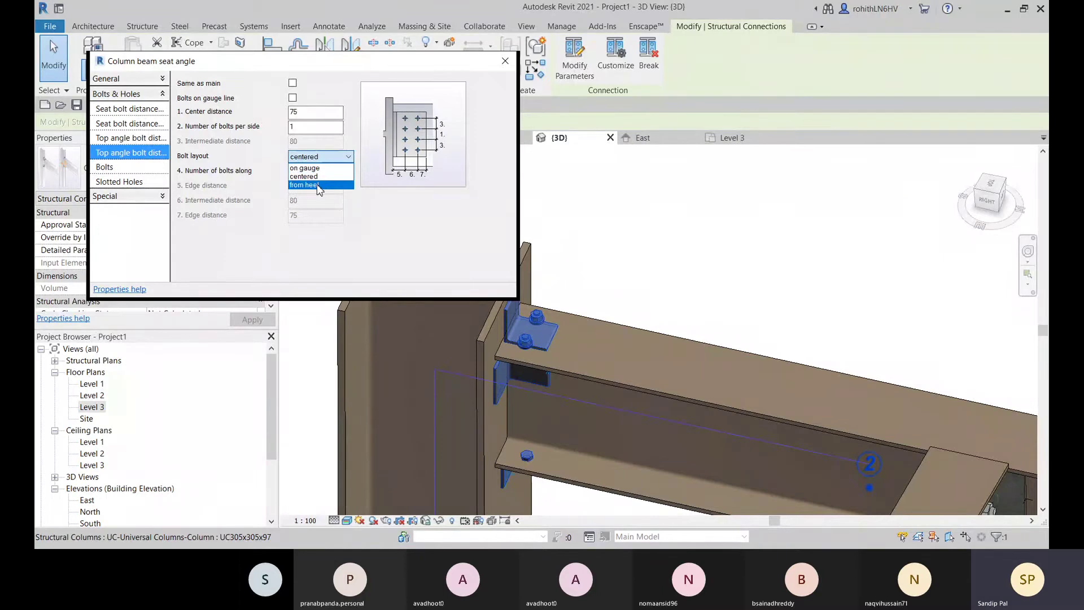
{"action": "left_click", "coordinate": [316, 182]}
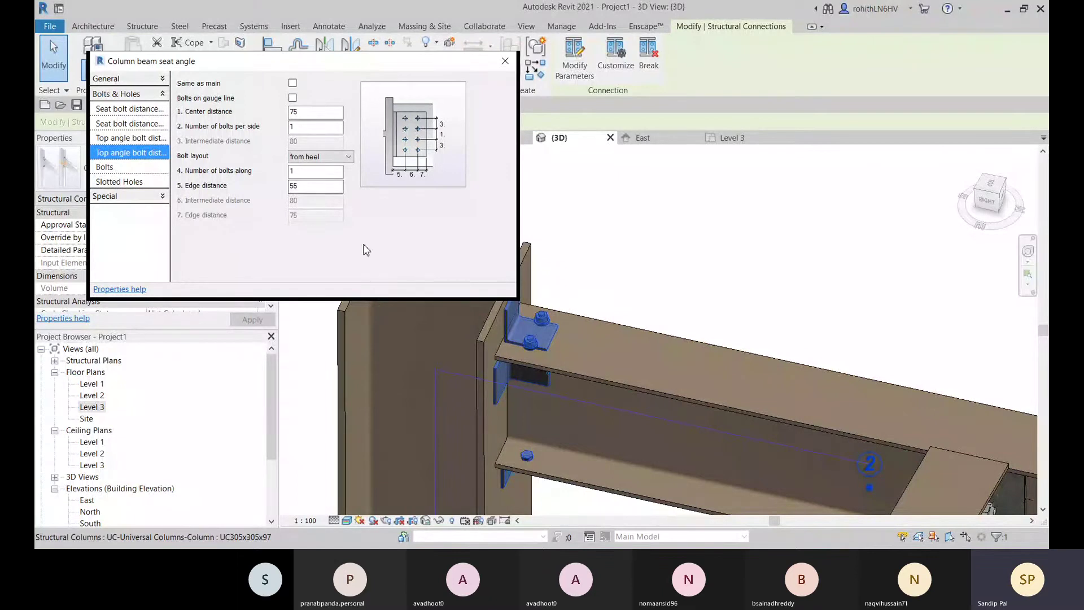
Try 2 bolts along on the top angle's secondary side and return the number to 1
{"action": "left_click", "coordinate": [304, 185]}
{"action": "left_click", "coordinate": [305, 173]}
{"action": "type", "text": "2"}
{"action": "left_click", "coordinate": [309, 126]}
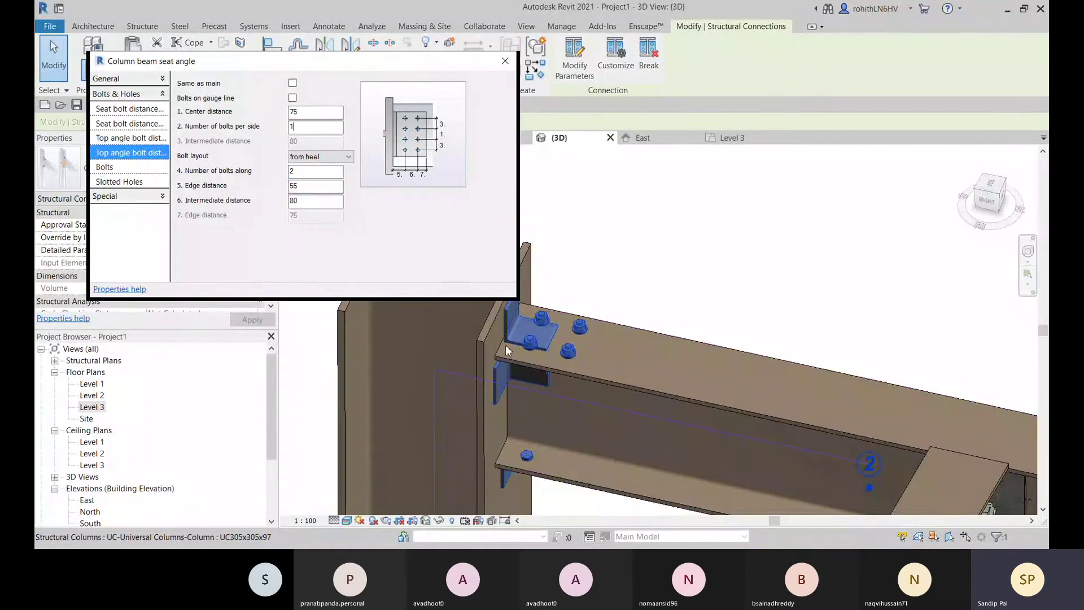
{"action": "double_click", "coordinate": [305, 171]}
{"action": "type", "text": "1"}
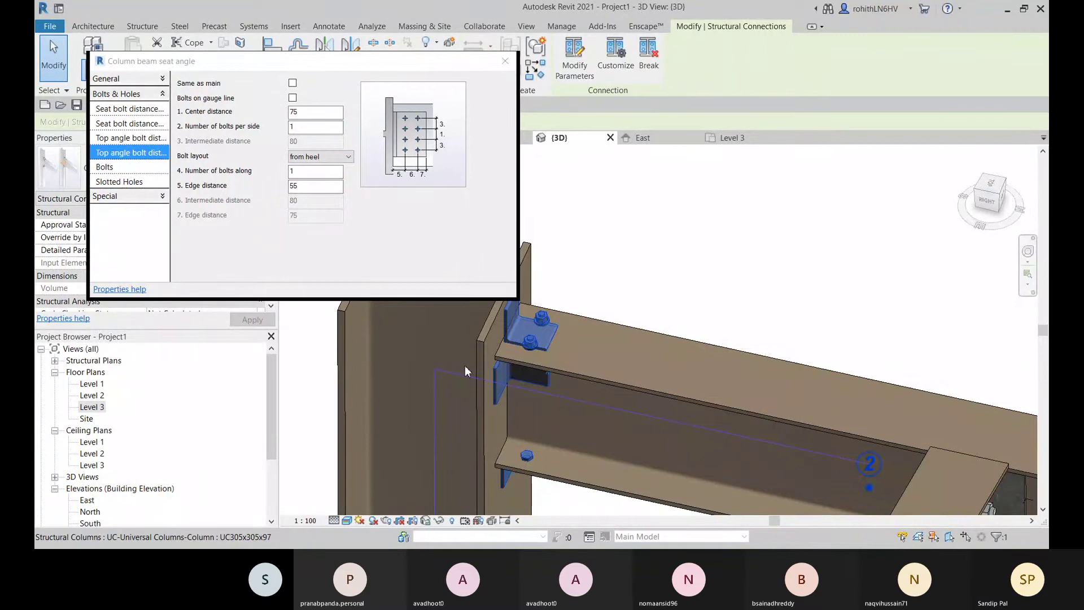
{"action": "left_click", "coordinate": [299, 172]}
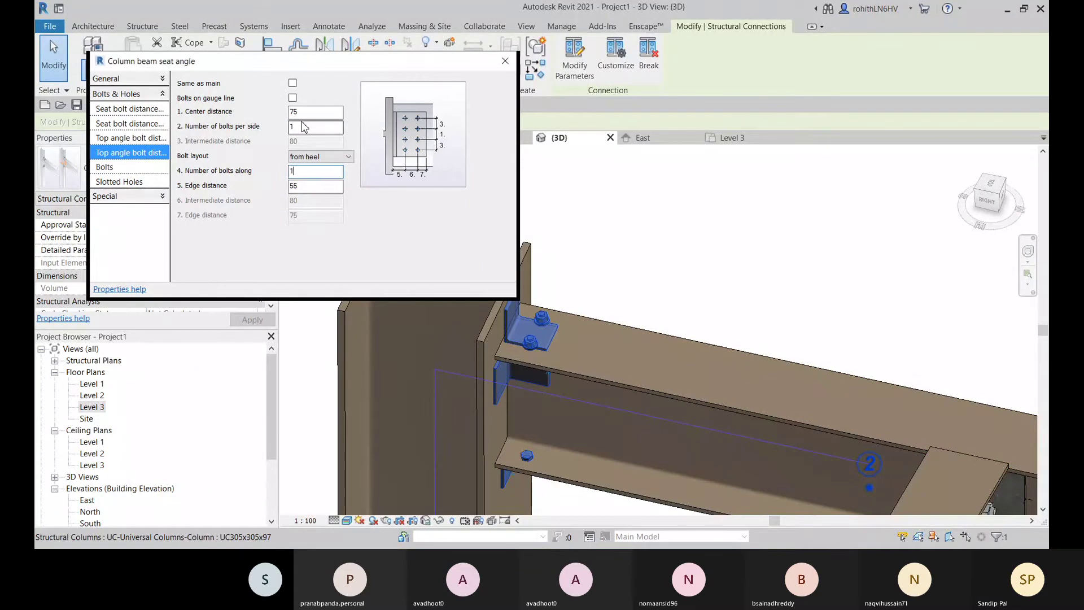
Try an edge distance of 25 for the top angle's secondary bolts and return it to 55
{"action": "double_click", "coordinate": [307, 188]}
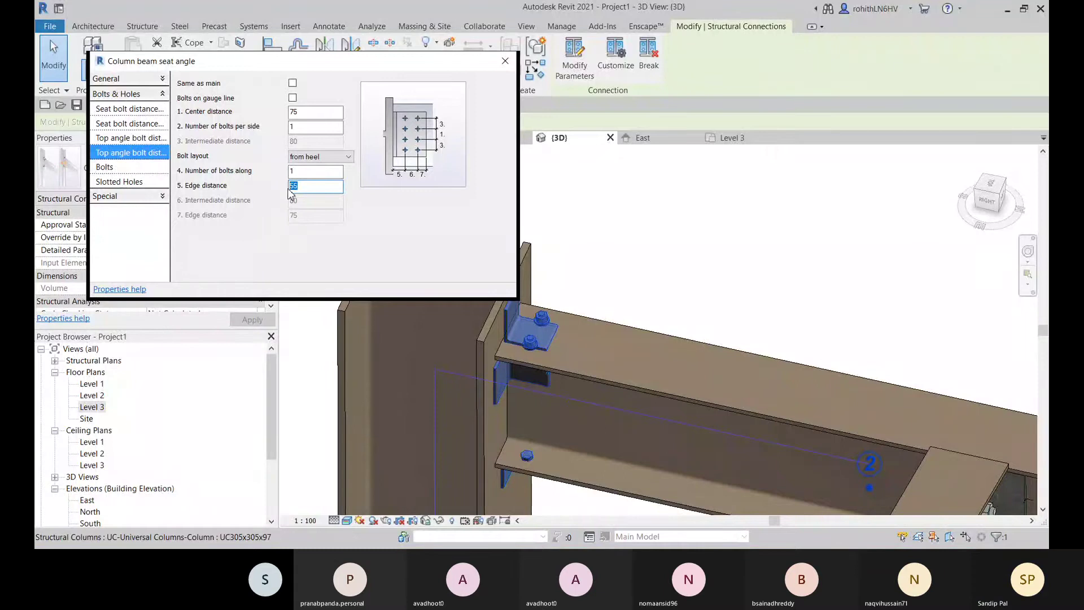
{"action": "type", "text": "2"}
{"action": "left_click", "coordinate": [324, 173]}
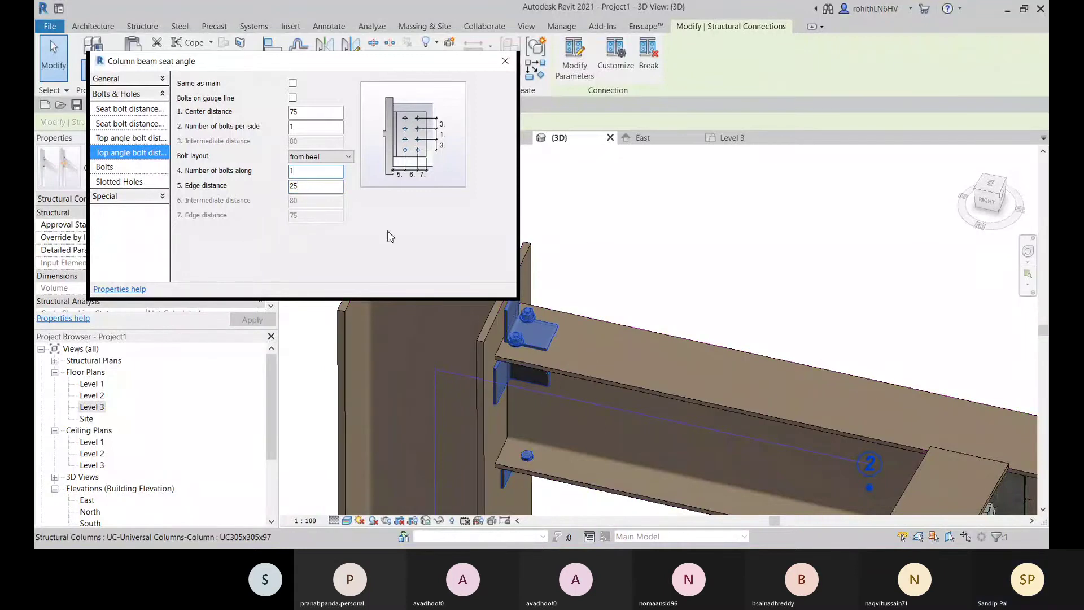
{"action": "double_click", "coordinate": [309, 186]}
{"action": "left_click", "coordinate": [322, 173]}
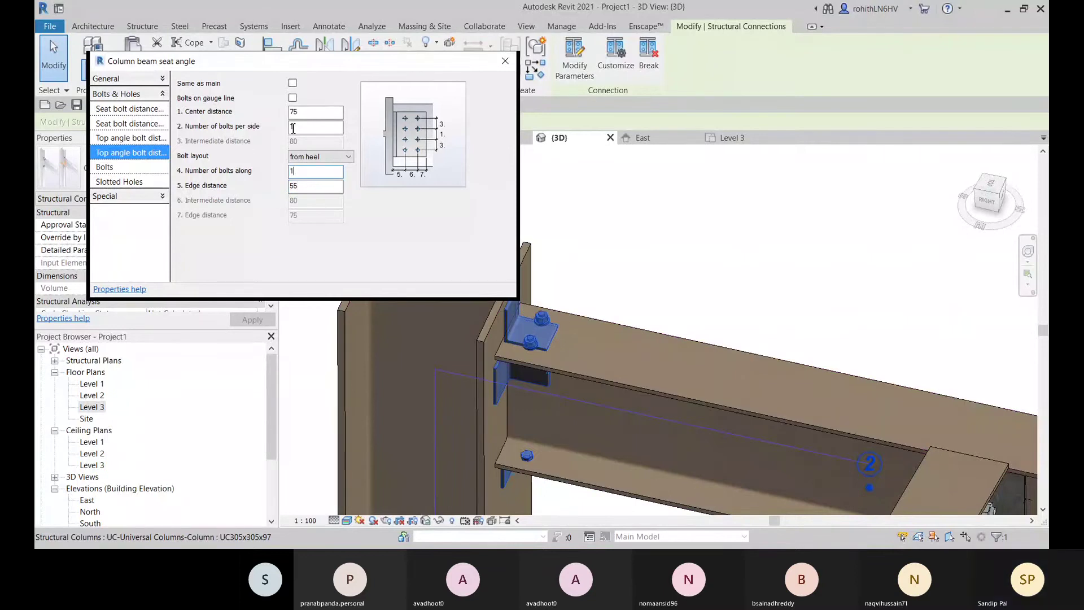
Try a center distance of 125 for the top angle's secondary bolts
{"action": "left_click", "coordinate": [323, 116]}
{"action": "double_click", "coordinate": [323, 116]}
{"action": "type", "text": "12"}
{"action": "left_click", "coordinate": [317, 126]}
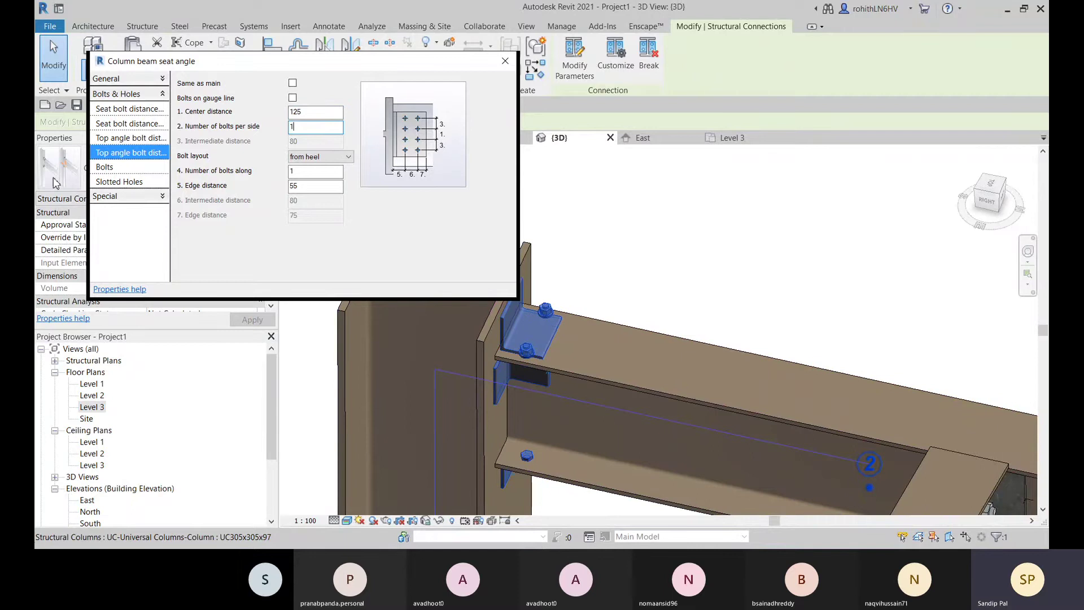
Review the bottom seat and top fixing settings, and set both the seat and top fixing length layouts to bolt edge main
{"action": "left_click", "coordinate": [144, 81]}
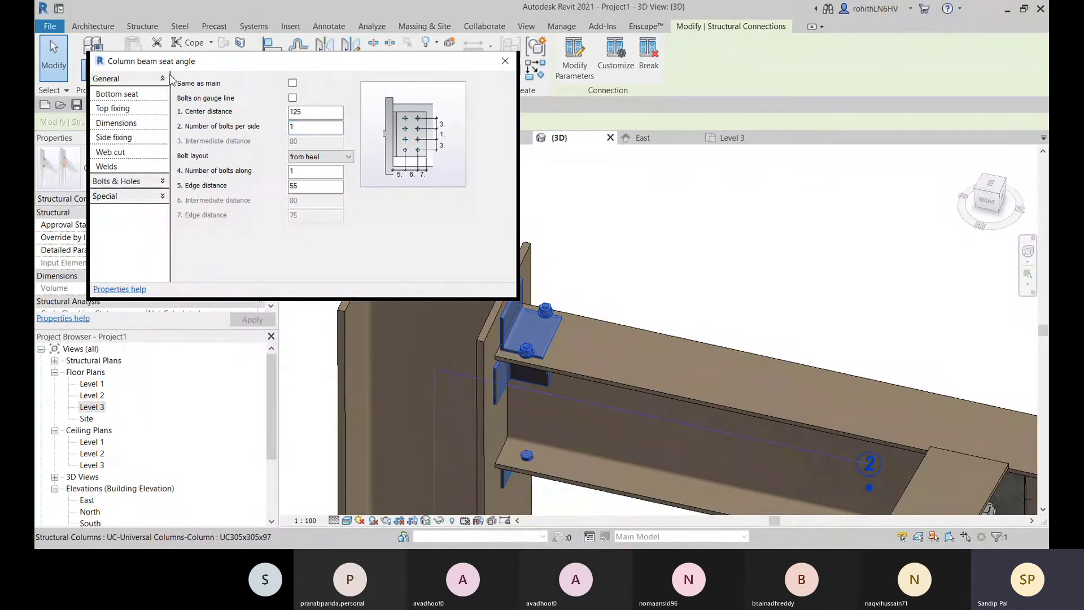
{"action": "left_click", "coordinate": [117, 94]}
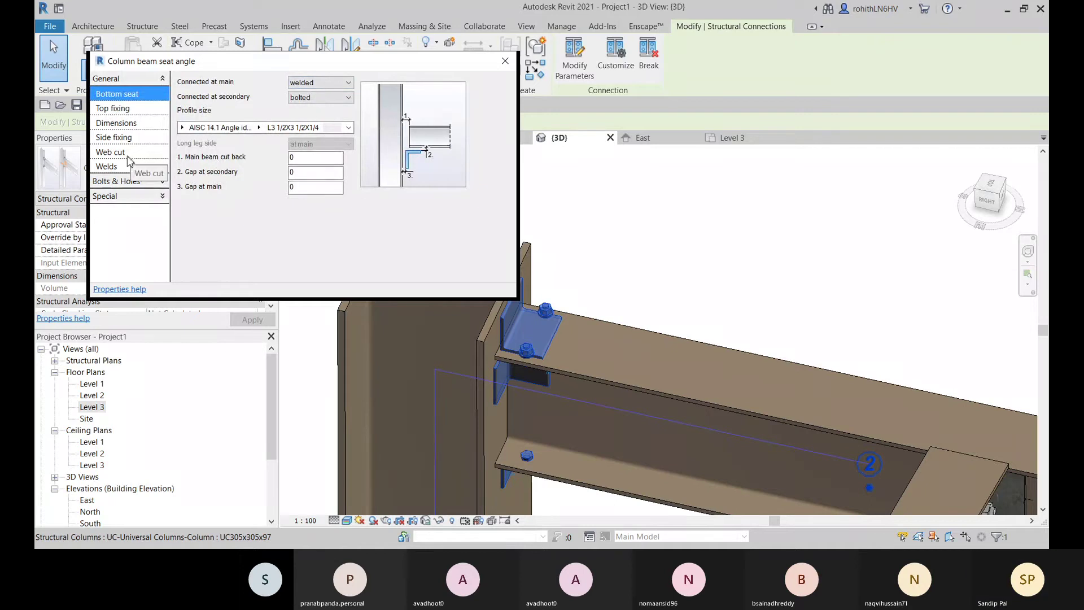
{"action": "left_click", "coordinate": [132, 109]}
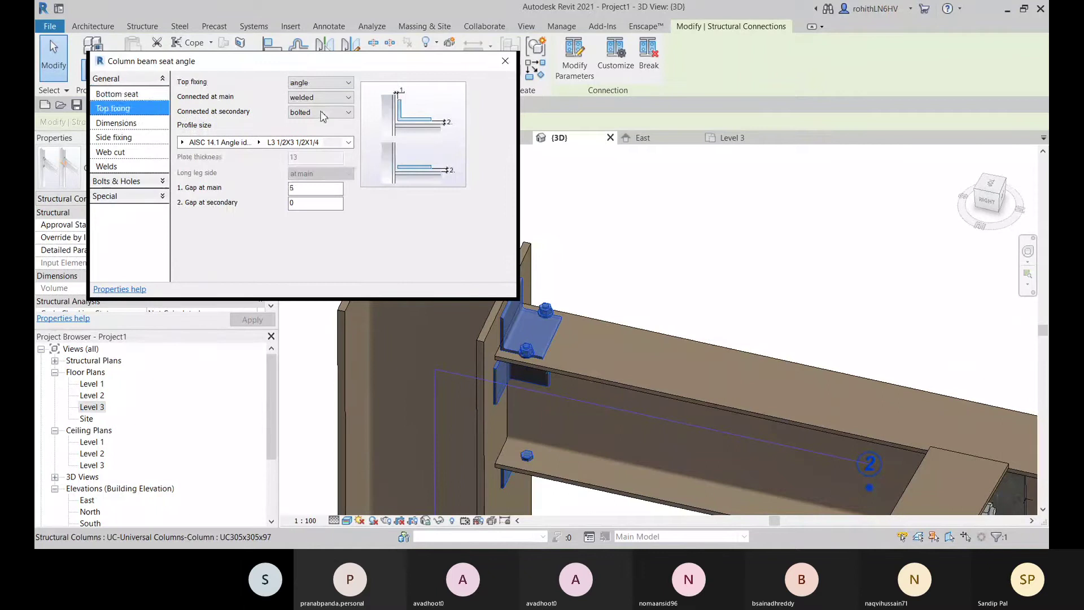
{"action": "left_click", "coordinate": [147, 122]}
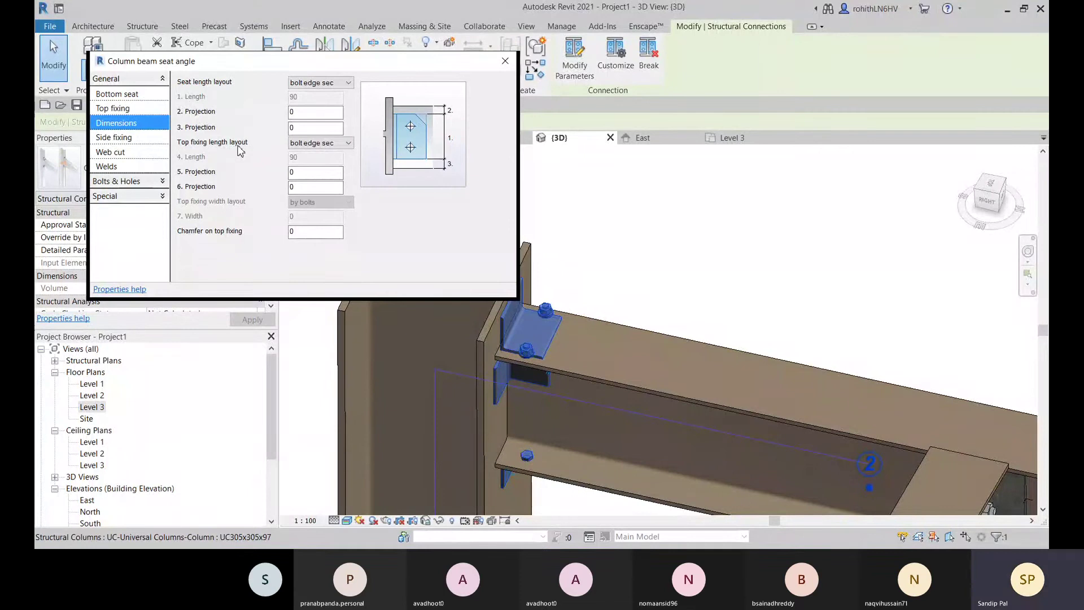
{"action": "left_click", "coordinate": [326, 85]}
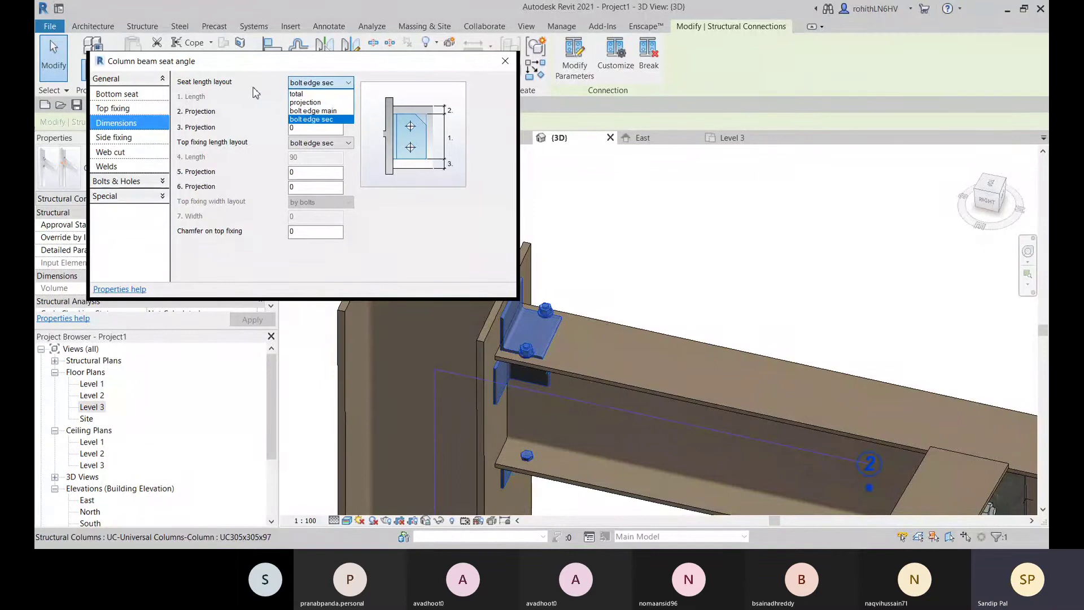
{"action": "left_click", "coordinate": [334, 113]}
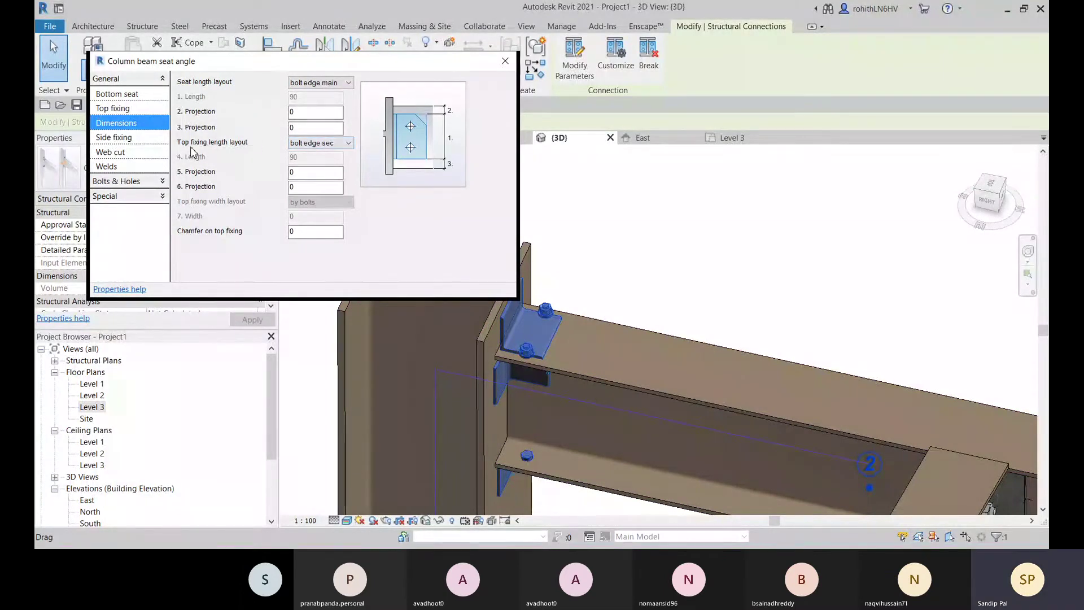
{"action": "left_click", "coordinate": [320, 146]}
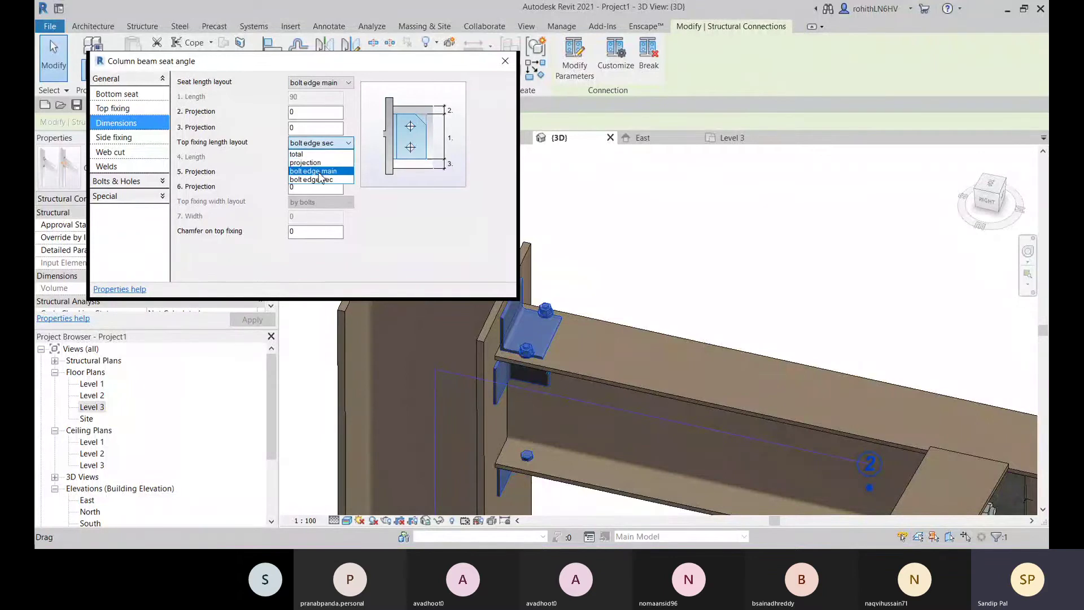
{"action": "left_click", "coordinate": [320, 172]}
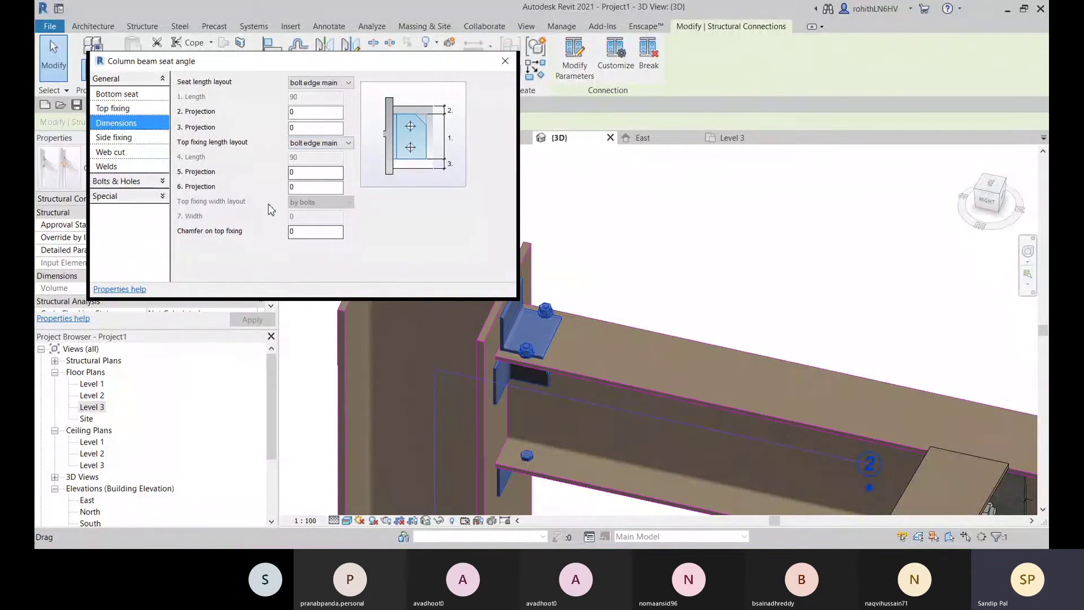
Check the top angle's main and secondary bolt distances and the bottom seat and top fixing settings
{"action": "left_click", "coordinate": [160, 182]}
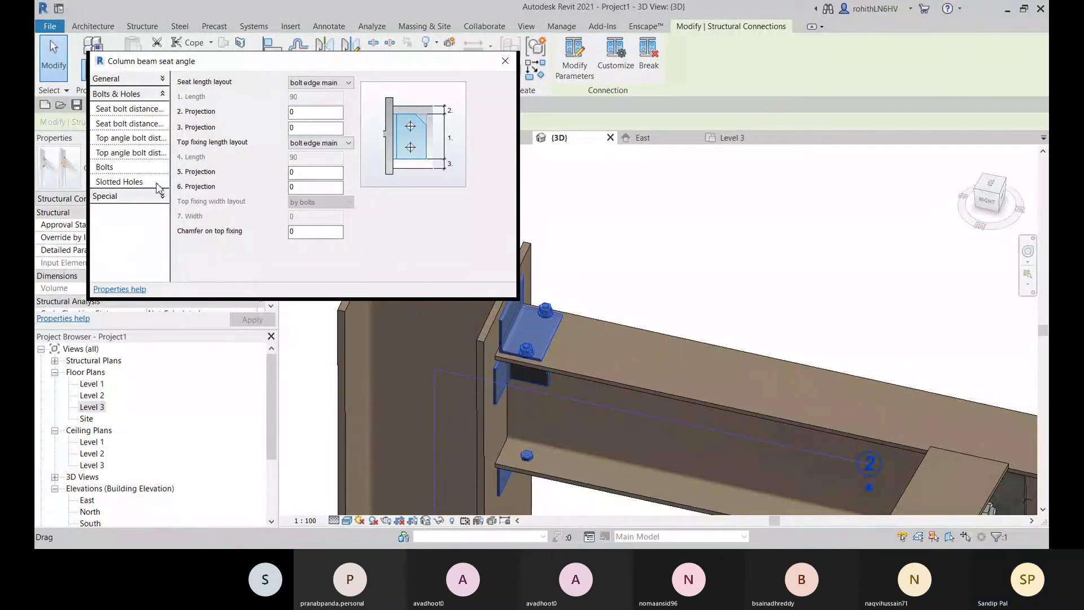
{"action": "left_click", "coordinate": [143, 139]}
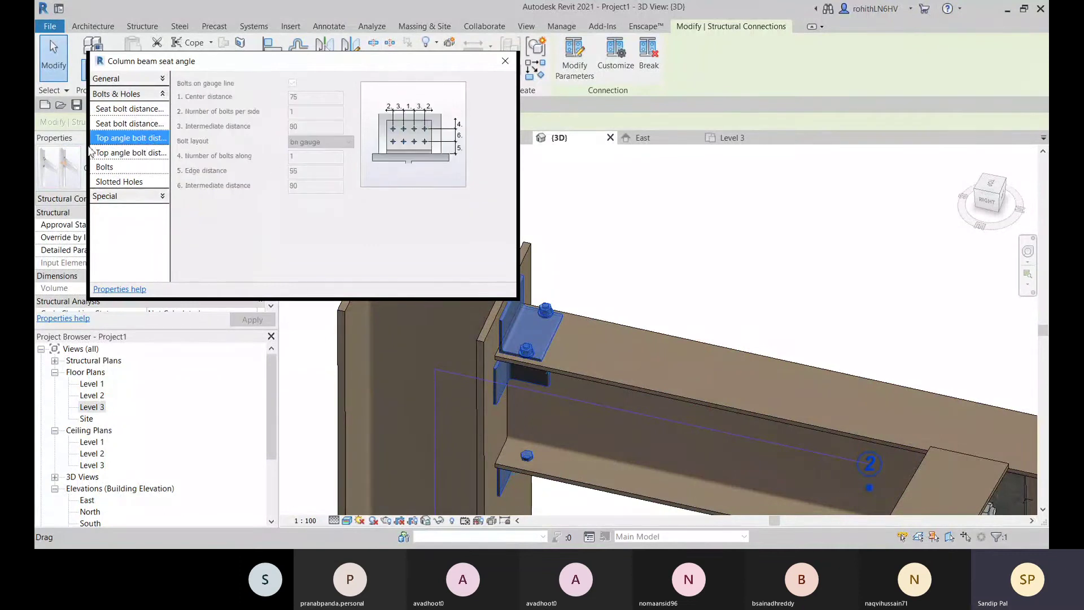
{"action": "left_click", "coordinate": [149, 158]}
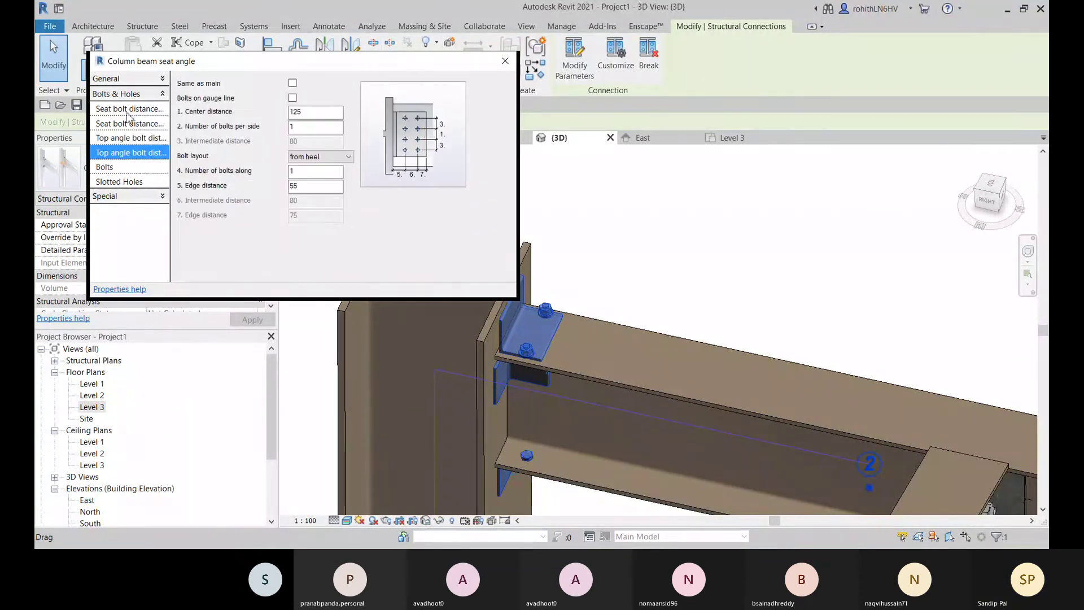
{"action": "left_click", "coordinate": [138, 82]}
{"action": "left_click", "coordinate": [142, 95]}
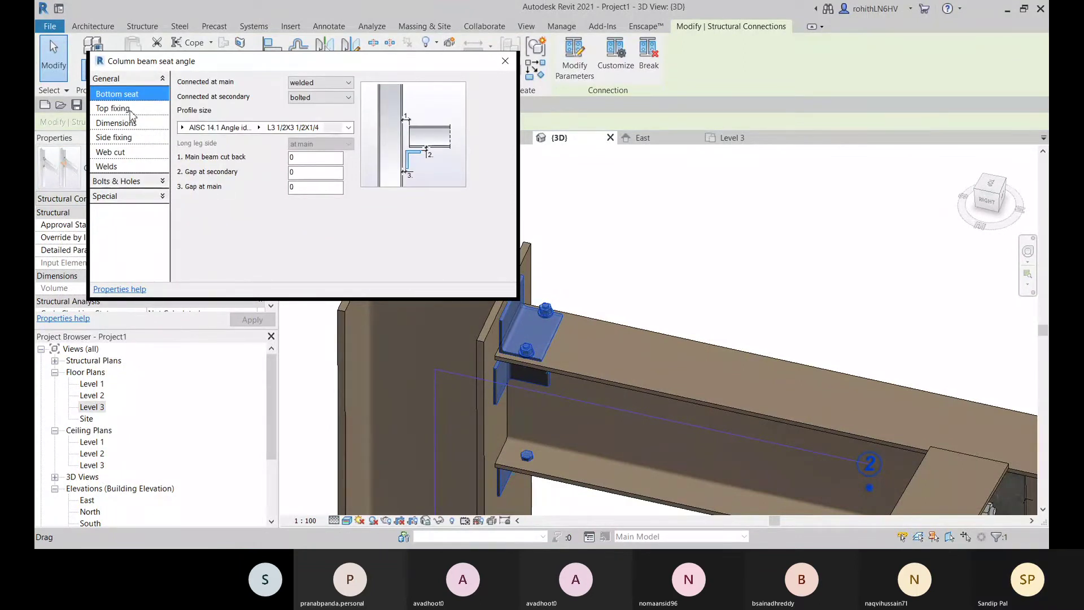
{"action": "left_click", "coordinate": [130, 108]}
Try projections of 50 at both ends of the seat angle and reset both to 0
{"action": "left_click", "coordinate": [131, 123]}
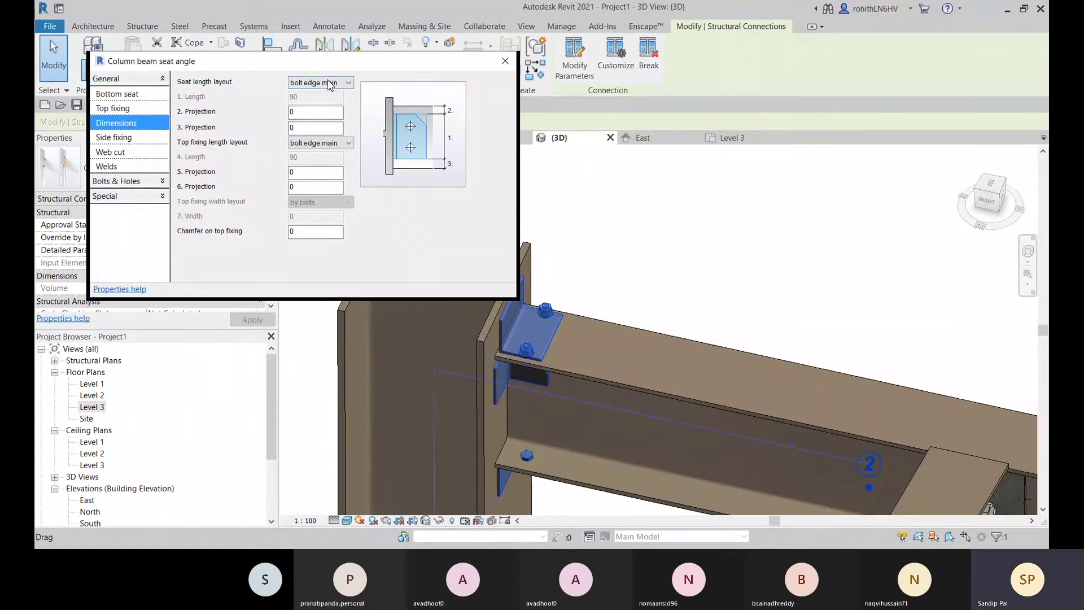
{"action": "left_click", "coordinate": [304, 114]}
{"action": "type", "text": "50"}
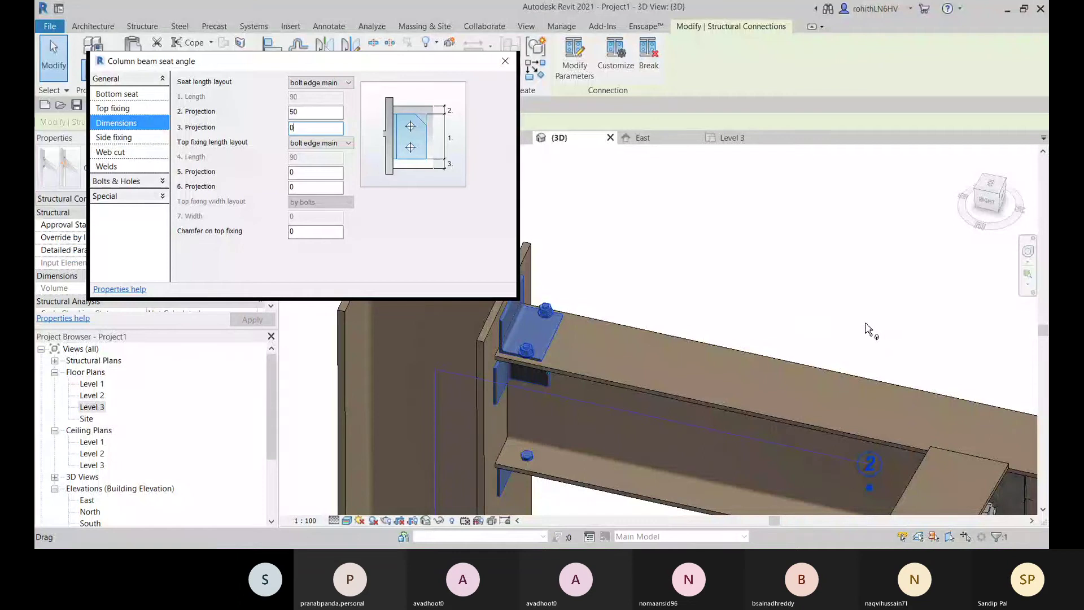
{"action": "double_click", "coordinate": [301, 129]}
{"action": "type", "text": "5"}
{"action": "left_click", "coordinate": [324, 113]}
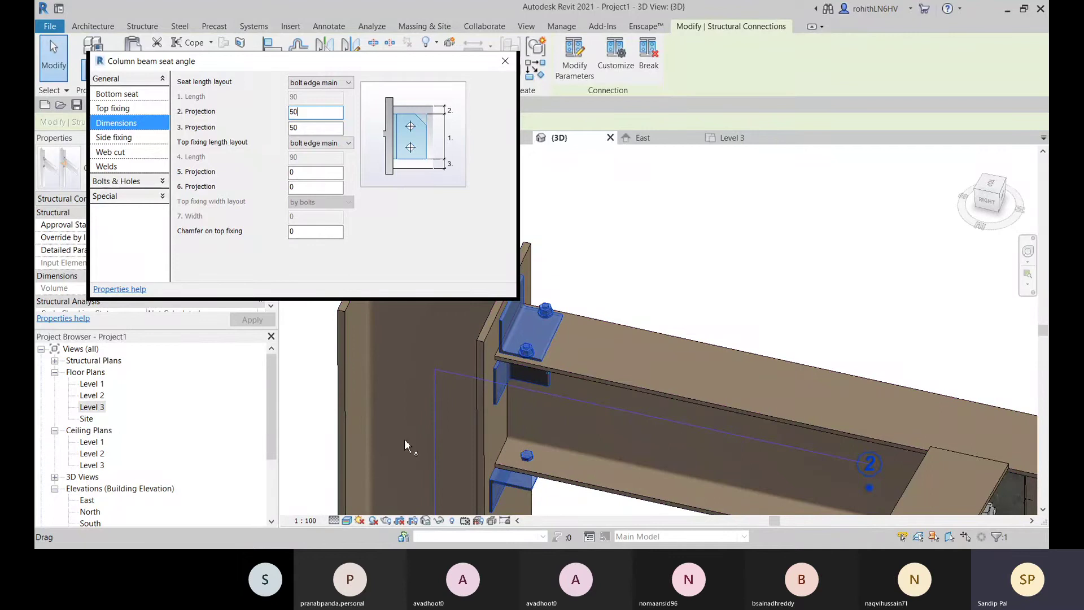
{"action": "double_click", "coordinate": [309, 113]}
{"action": "left_click", "coordinate": [316, 129]}
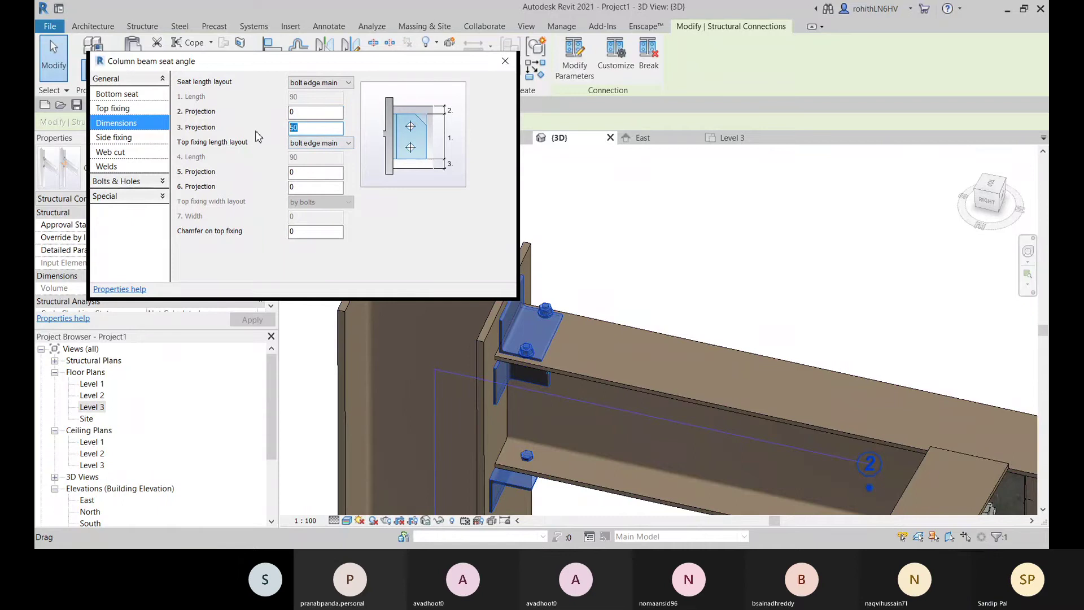
{"action": "type", "text": "0"}
{"action": "left_click", "coordinate": [324, 173]}
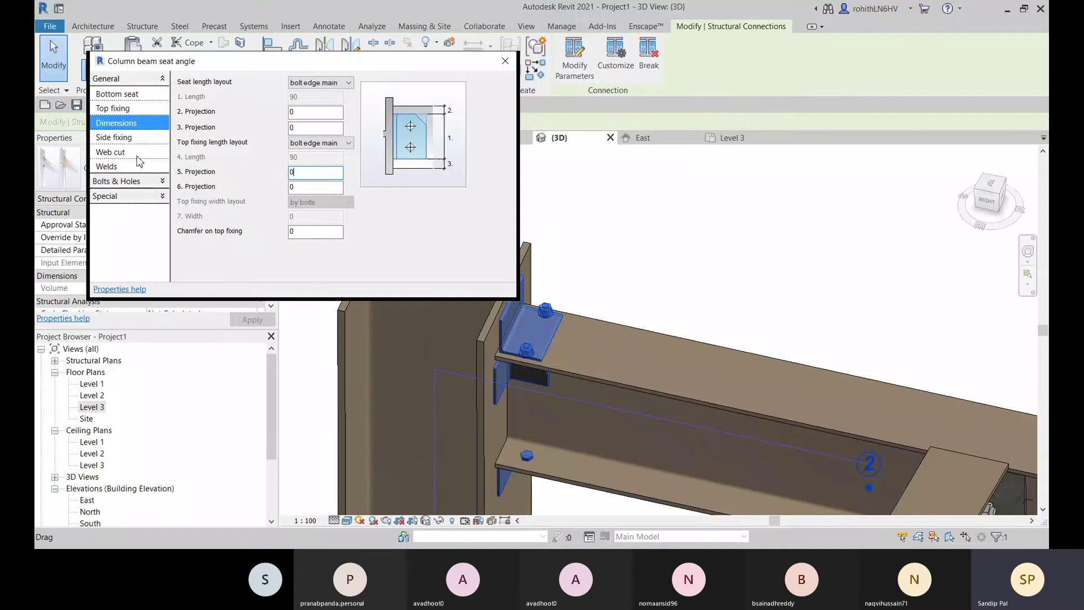
Set the center distance of the top angle's secondary bolts to 75
{"action": "left_click", "coordinate": [130, 183]}
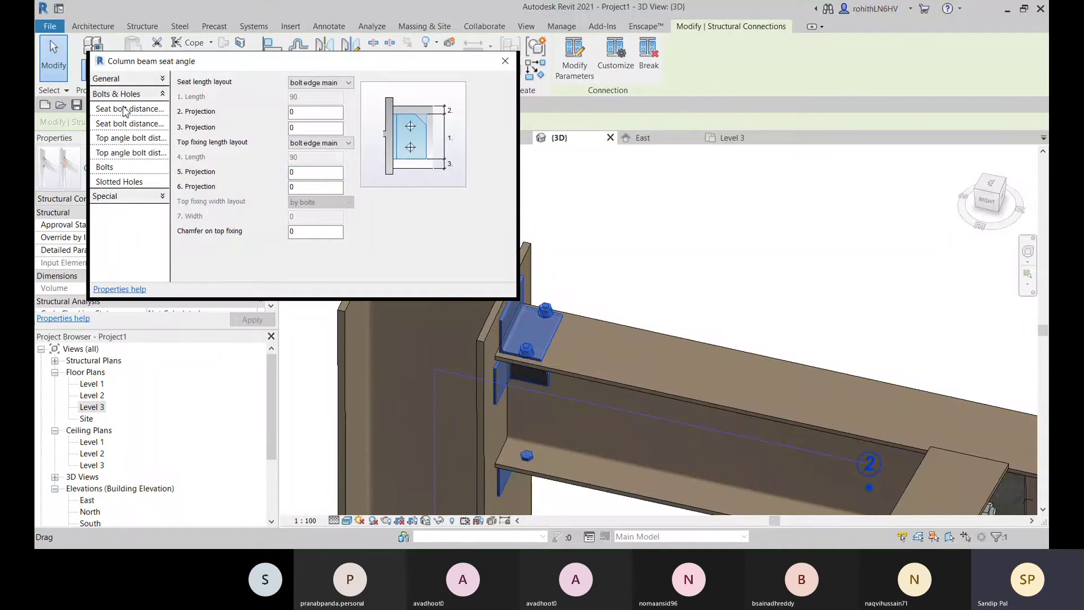
{"action": "left_click", "coordinate": [130, 142]}
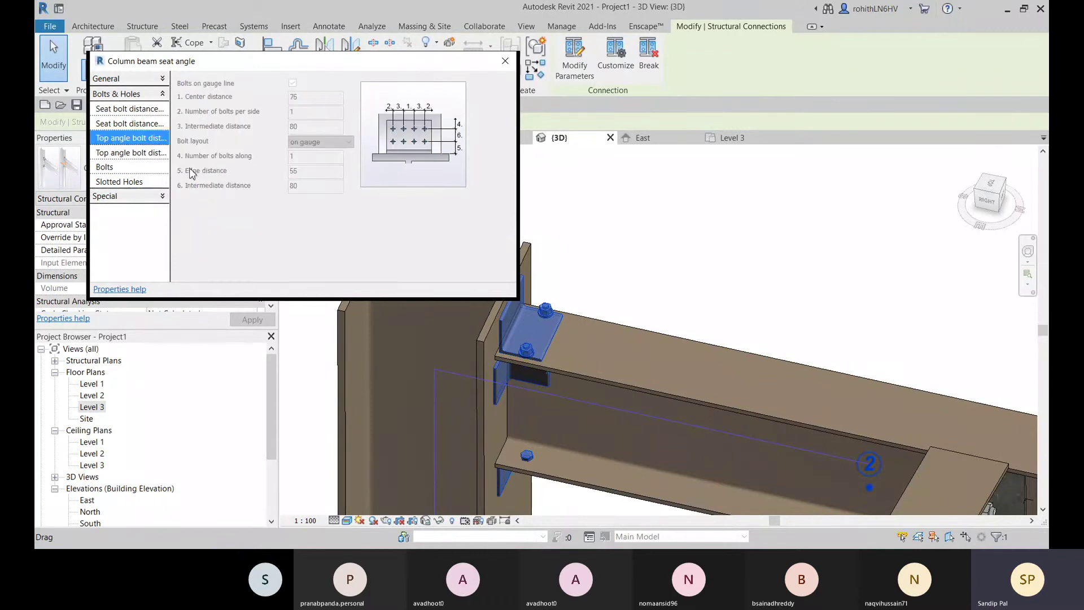
{"action": "left_click", "coordinate": [149, 154]}
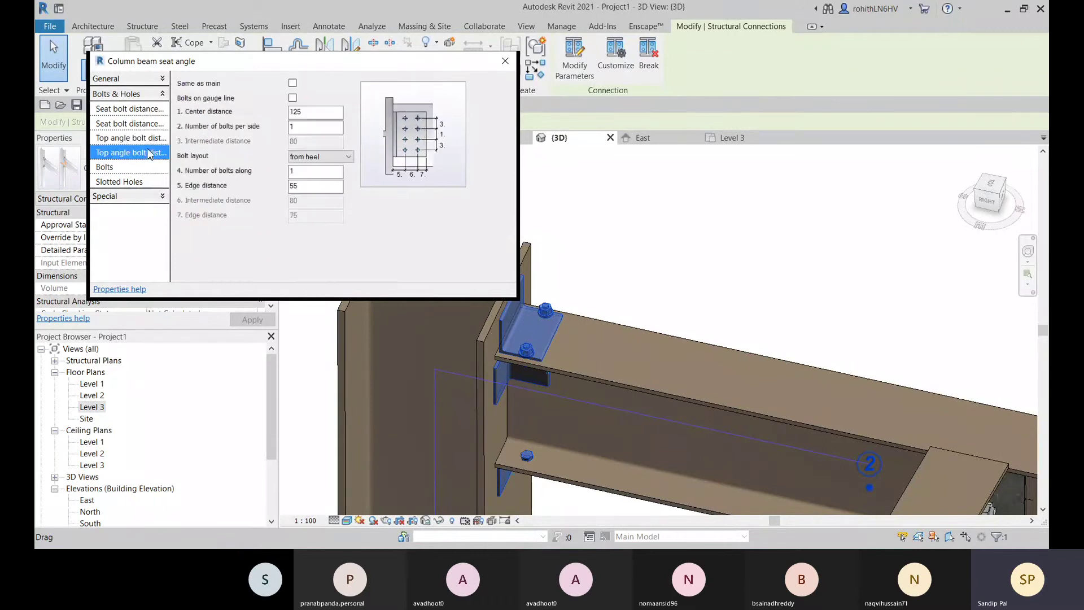
{"action": "left_click", "coordinate": [310, 113]}
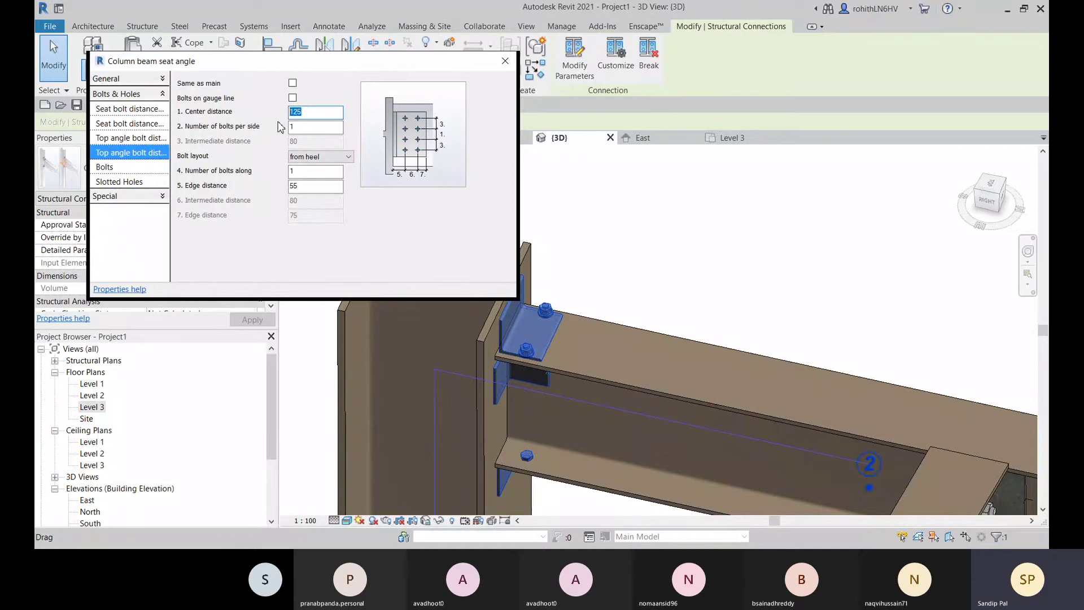
{"action": "left_click", "coordinate": [317, 184]}
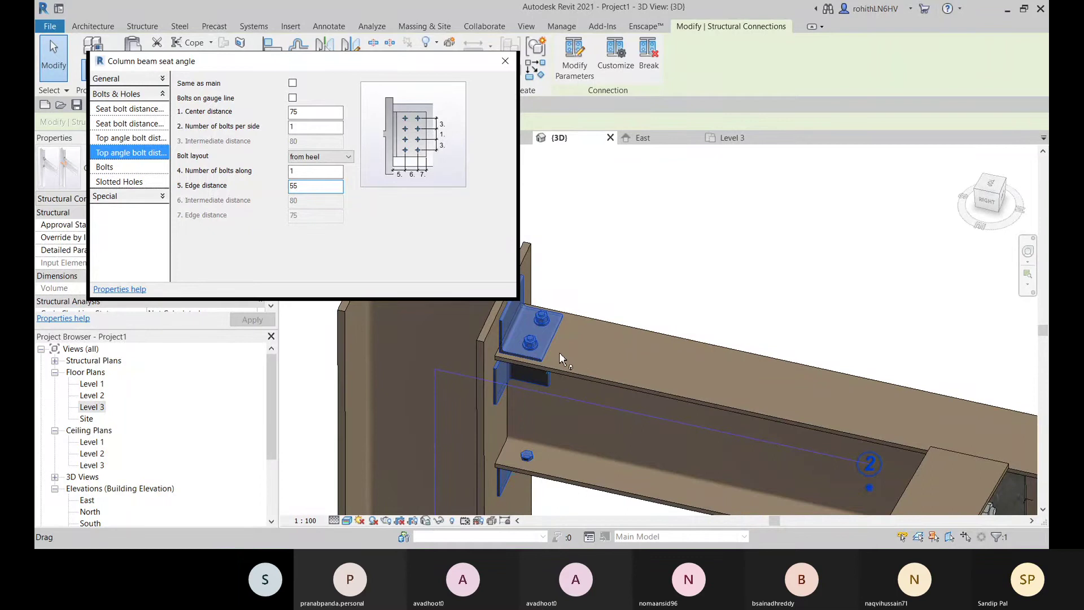
{"action": "left_click", "coordinate": [320, 130]}
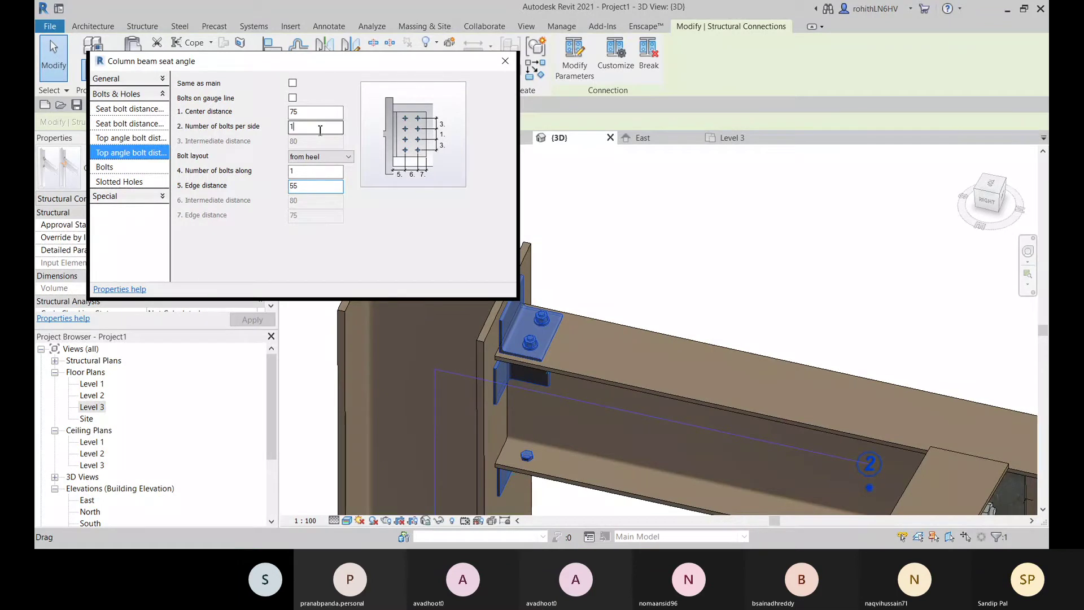
Review the seat angle's secondary and main bolt distances
{"action": "left_click", "coordinate": [121, 139]}
{"action": "left_click", "coordinate": [133, 125]}
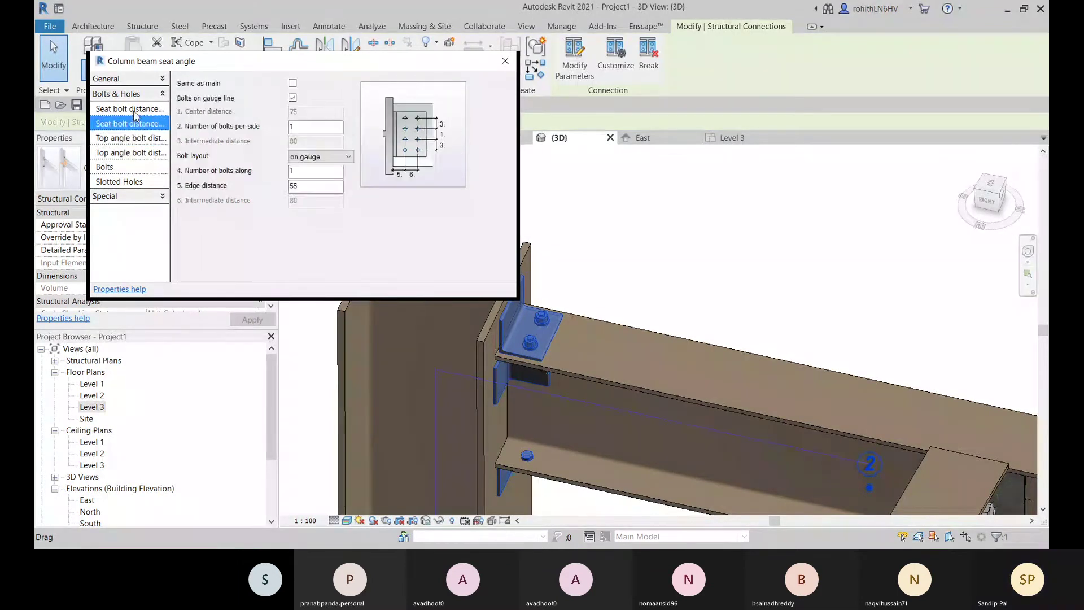
{"action": "left_click", "coordinate": [135, 113]}
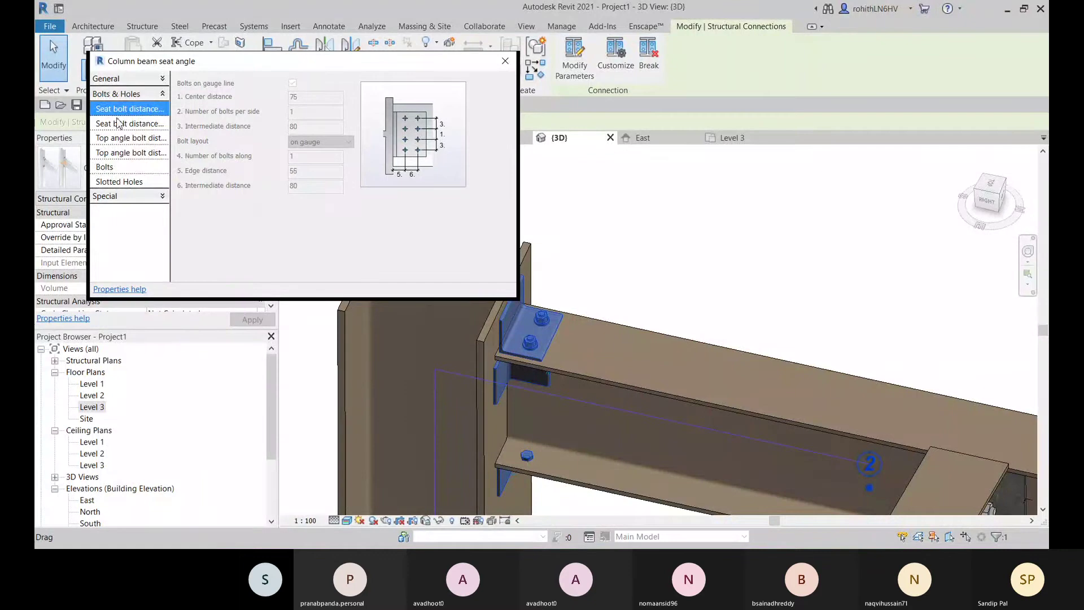
Review the seat angle connection's top fixing, bottom seat and dimension settings, and close its parameters
{"action": "left_click", "coordinate": [122, 95]}
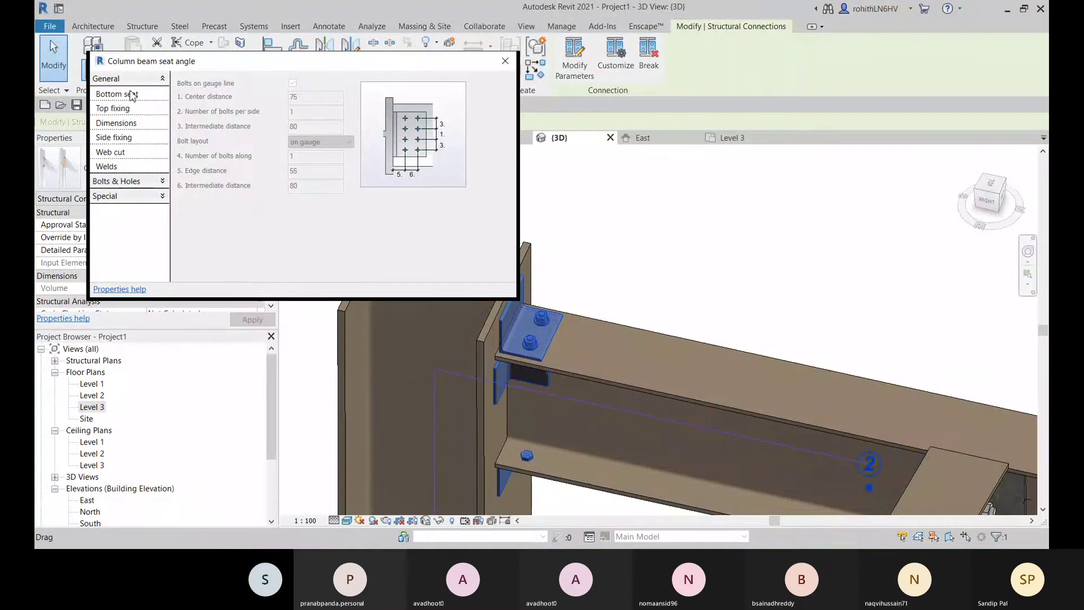
{"action": "left_click", "coordinate": [129, 108]}
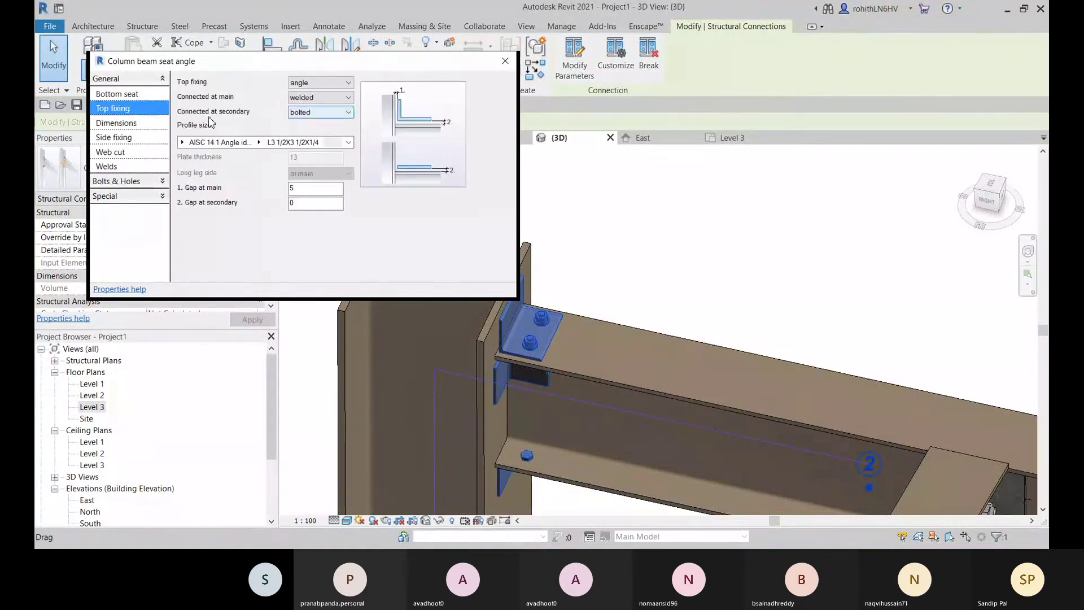
{"action": "left_click", "coordinate": [139, 95]}
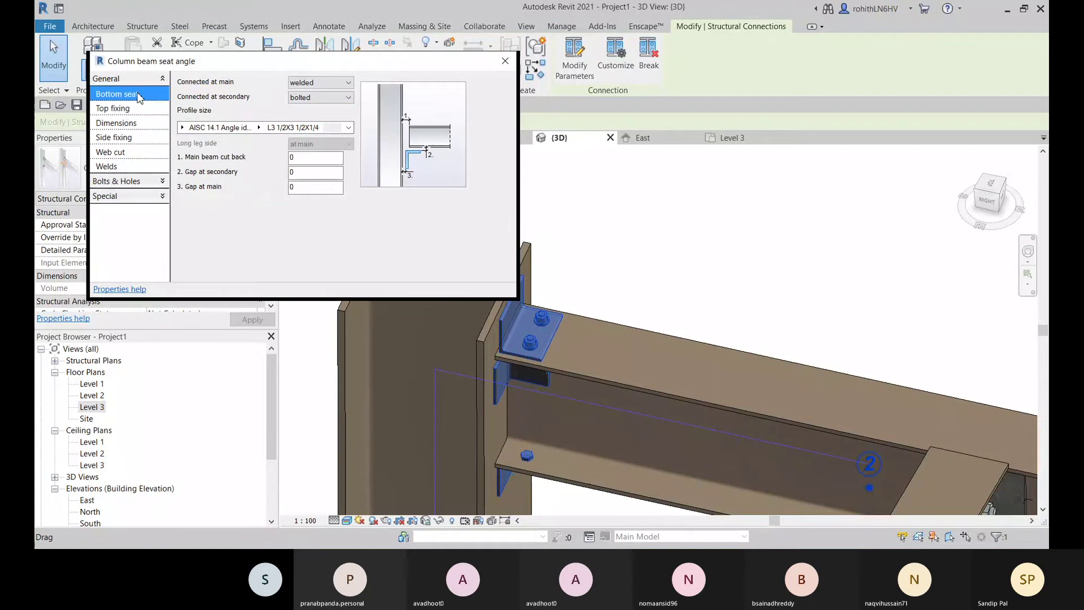
{"action": "left_click", "coordinate": [133, 125]}
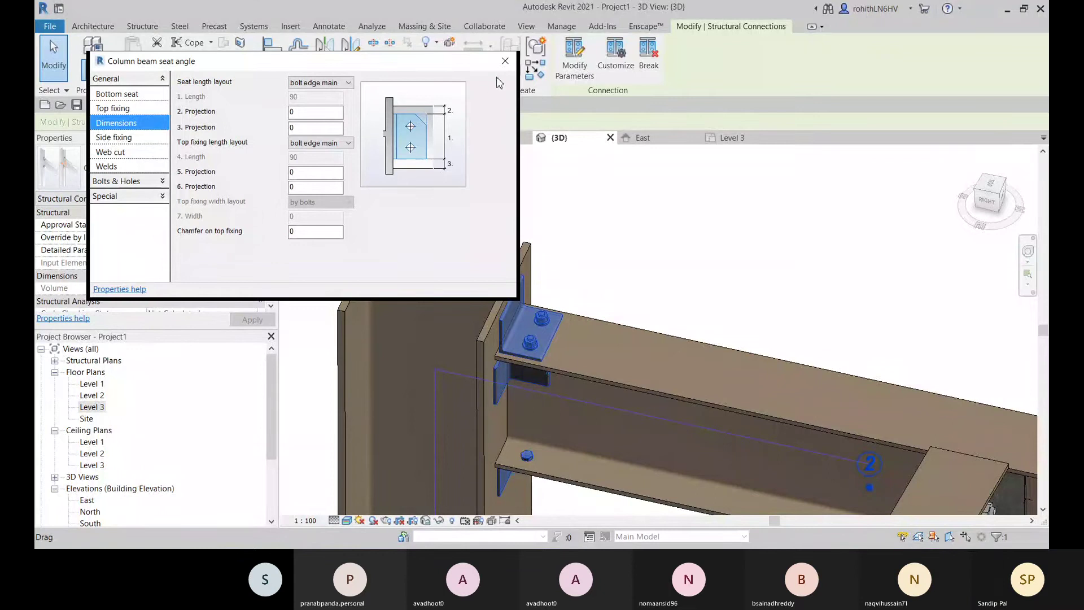
{"action": "left_click", "coordinate": [505, 60]}
Deselect the seat angle connection and examine the beam framing and its mitred corner from several sides in 3D
{"action": "scroll", "coordinate": [662, 322], "scroll_direction": "down", "scroll_amount": 2}
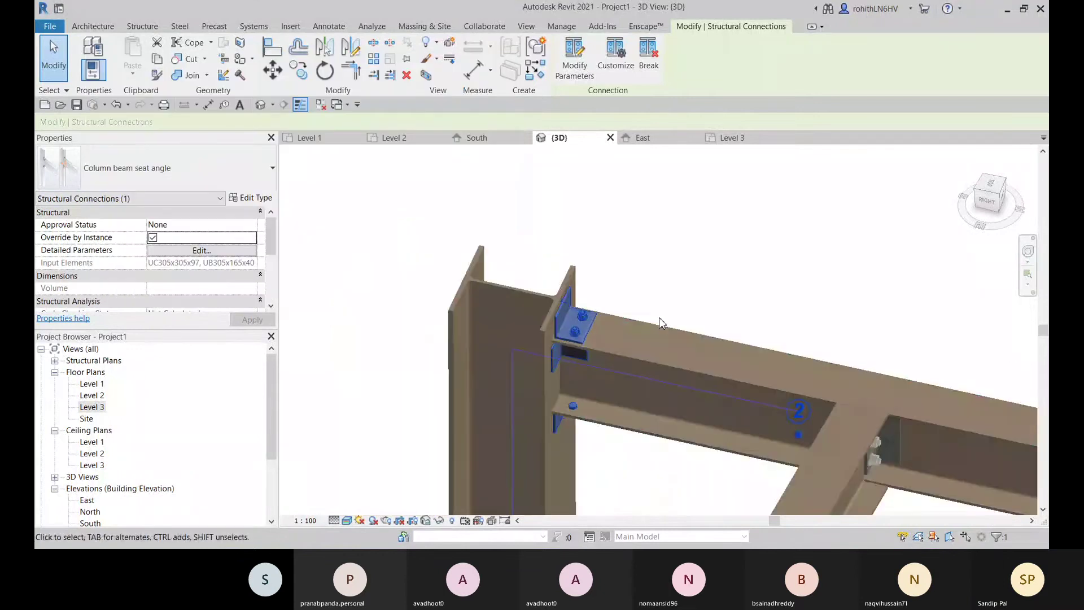
{"action": "middle_click_drag", "start_coordinate": [662, 322], "coordinate": [467, 465], "text": "shift"}
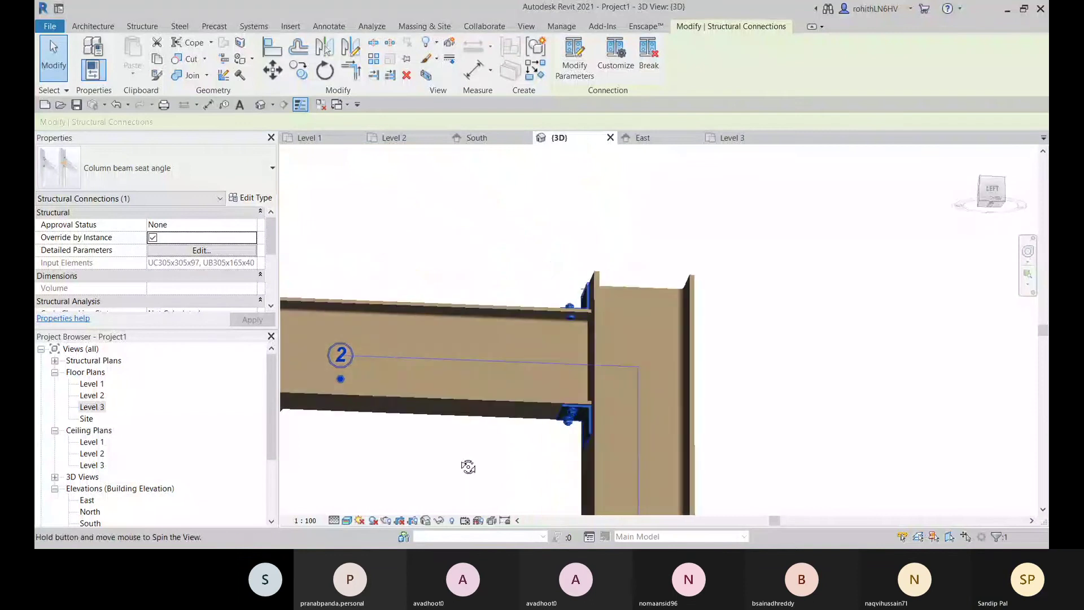
{"action": "middle_click_drag", "start_coordinate": [620, 407], "coordinate": [527, 316], "text": "shift"}
{"action": "left_click", "coordinate": [527, 314]}
{"action": "left_click", "coordinate": [728, 357]}
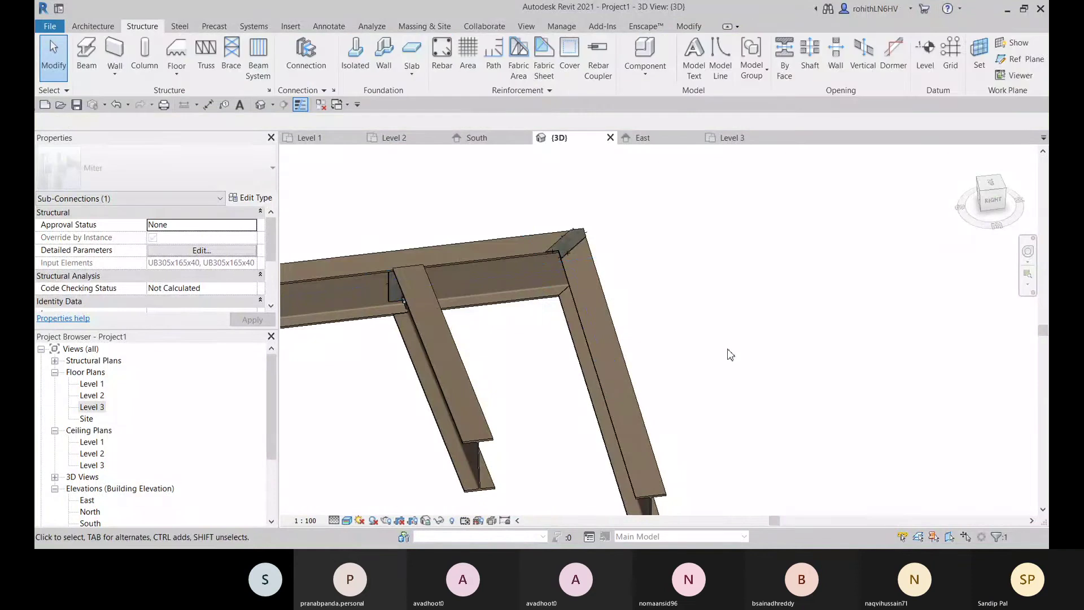
{"action": "middle_click_drag", "start_coordinate": [728, 355], "coordinate": [435, 394], "text": "shift"}
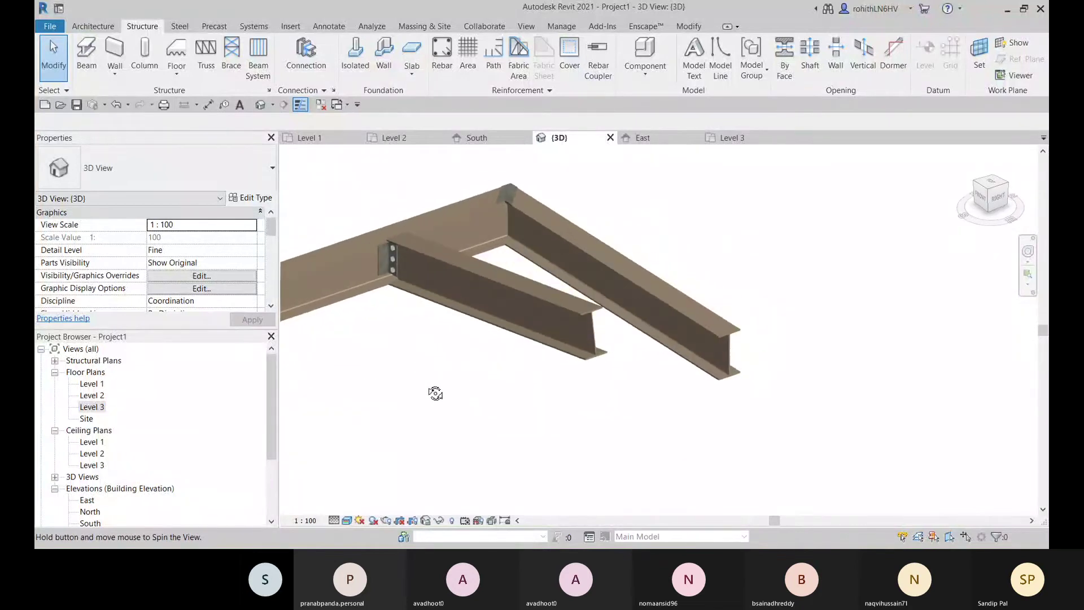
{"action": "scroll", "coordinate": [464, 236], "scroll_direction": "up", "scroll_amount": 5}
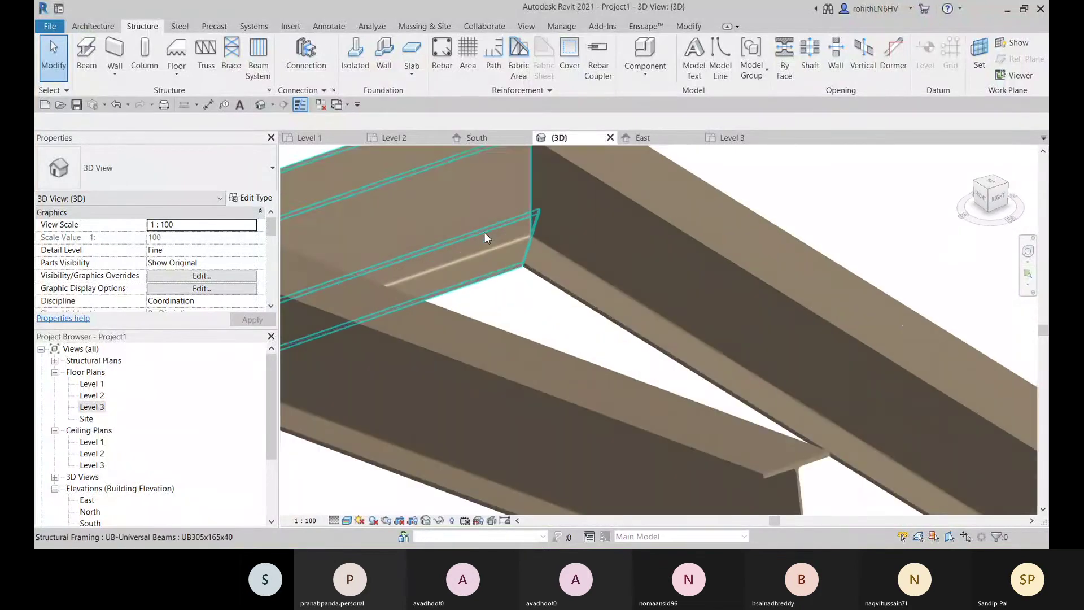
{"action": "middle_click_drag", "start_coordinate": [484, 232], "coordinate": [486, 358]}
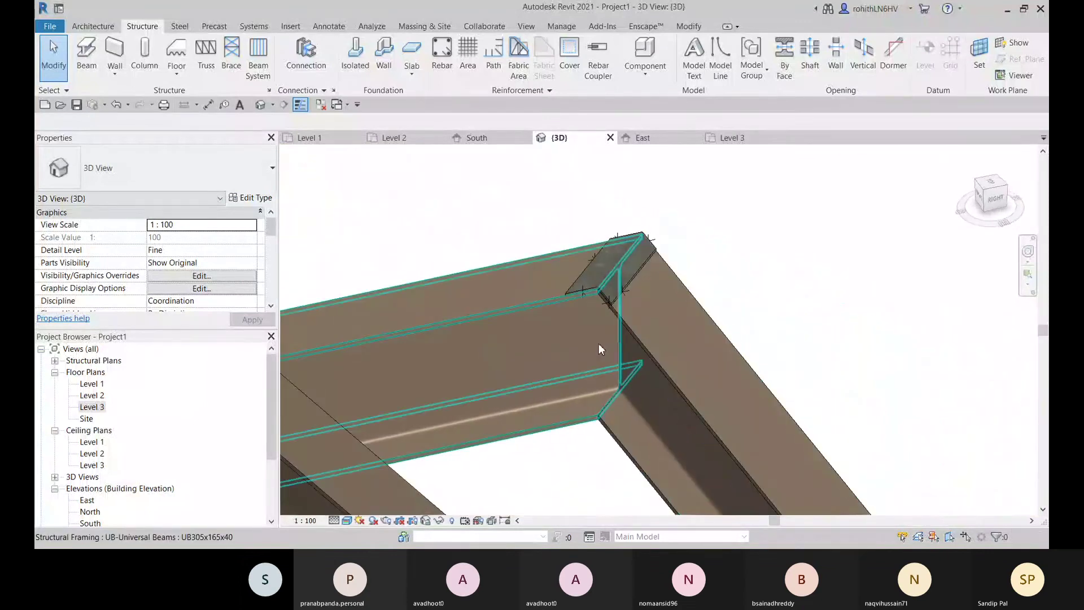
{"action": "middle_click_drag", "start_coordinate": [626, 342], "coordinate": [583, 338], "text": "shift"}
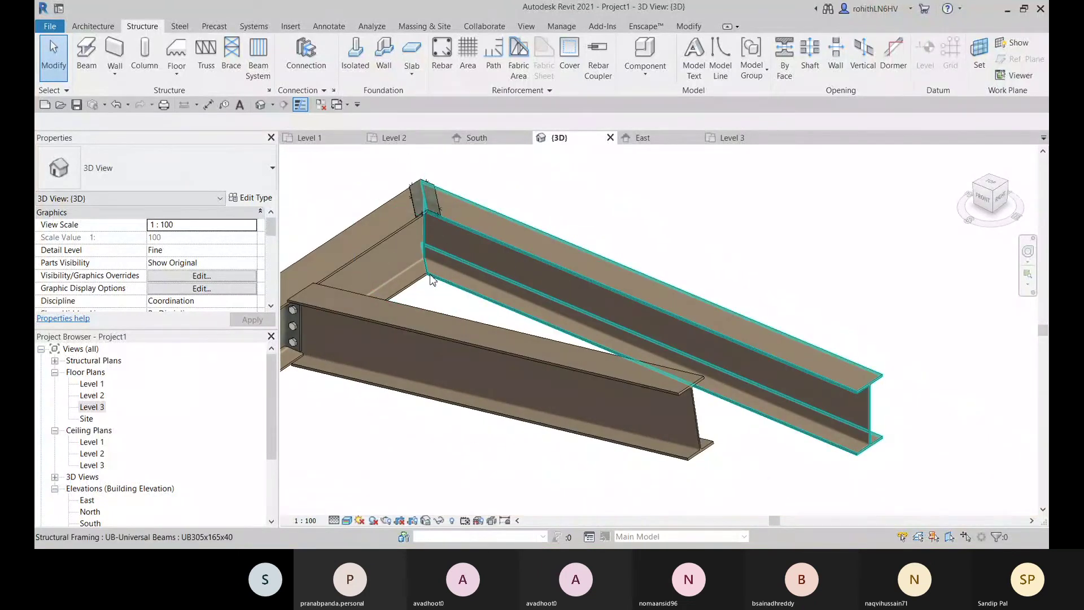
Examine the top and bottom seat angles and their bolts where the beam meets the column in 3D
{"action": "middle_click_drag", "start_coordinate": [440, 284], "coordinate": [534, 288]}
{"action": "scroll", "coordinate": [504, 329], "scroll_direction": "up", "scroll_amount": 3}
{"action": "scroll", "coordinate": [542, 253], "scroll_direction": "up", "scroll_amount": 6}
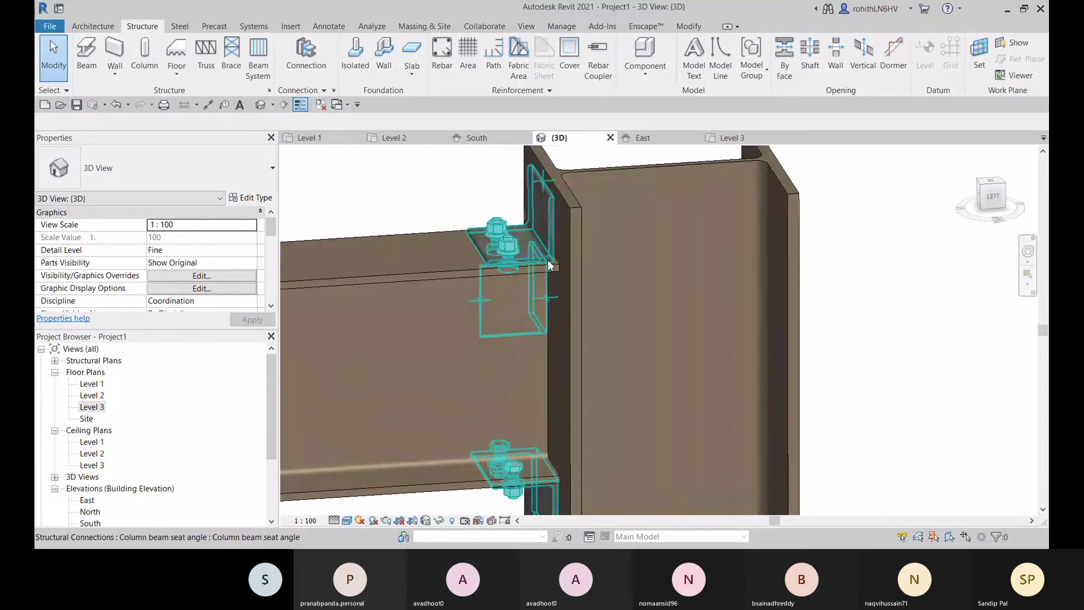
{"action": "scroll", "coordinate": [572, 256], "scroll_direction": "down", "scroll_amount": 5}
{"action": "scroll", "coordinate": [675, 287], "scroll_direction": "down", "scroll_amount": 2}
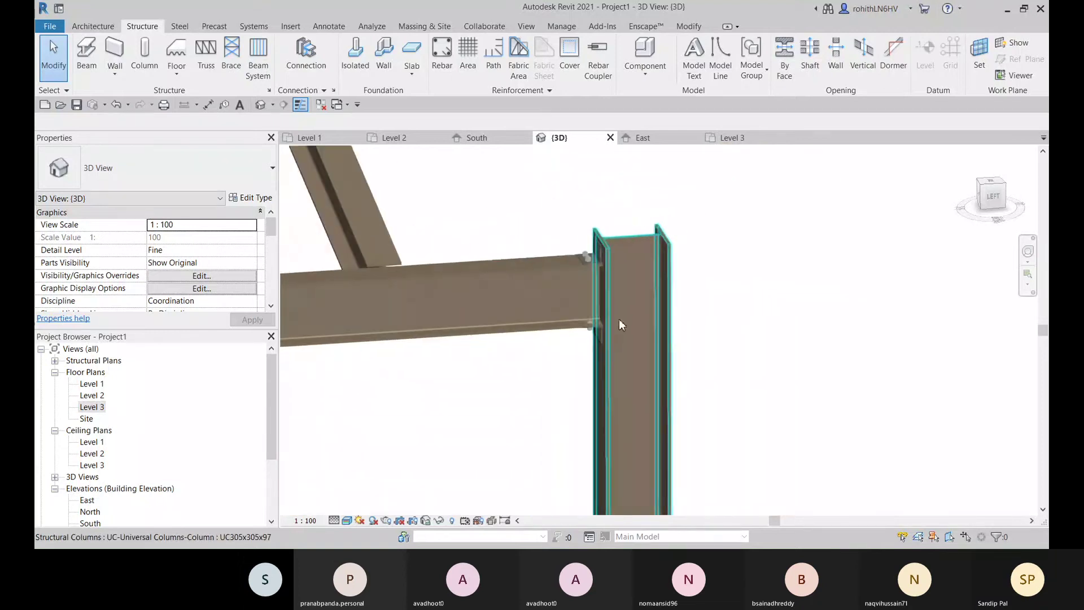
{"action": "middle_click_drag", "start_coordinate": [628, 325], "coordinate": [681, 319]}
{"action": "scroll", "coordinate": [656, 285], "scroll_direction": "up", "scroll_amount": 2}
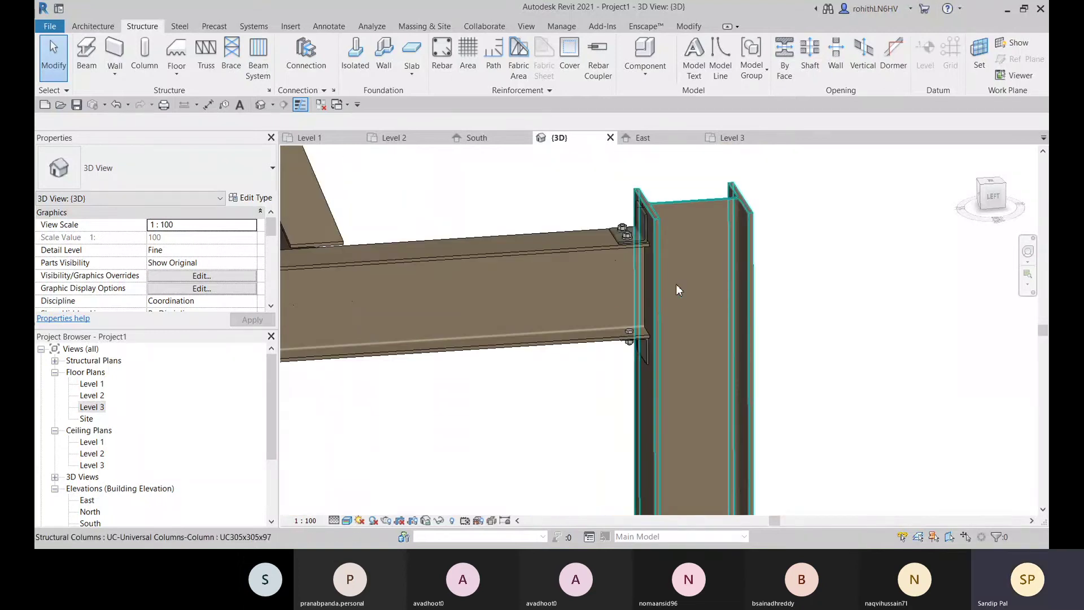
Open the East elevation and set its detail level to Fine
{"action": "left_click", "coordinate": [639, 138]}
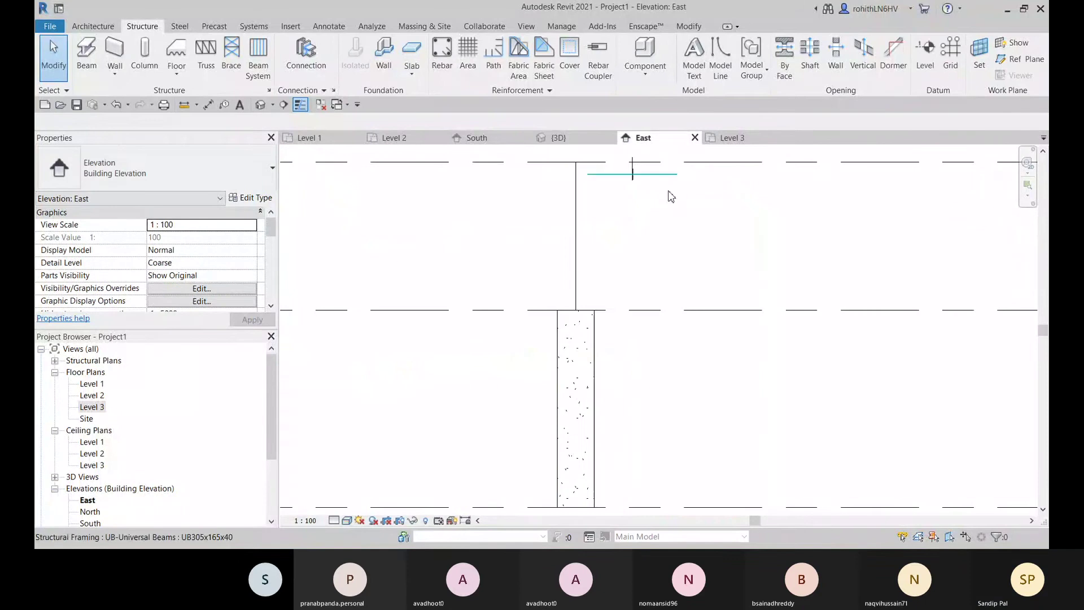
{"action": "scroll", "coordinate": [659, 299], "scroll_direction": "down", "scroll_amount": 3}
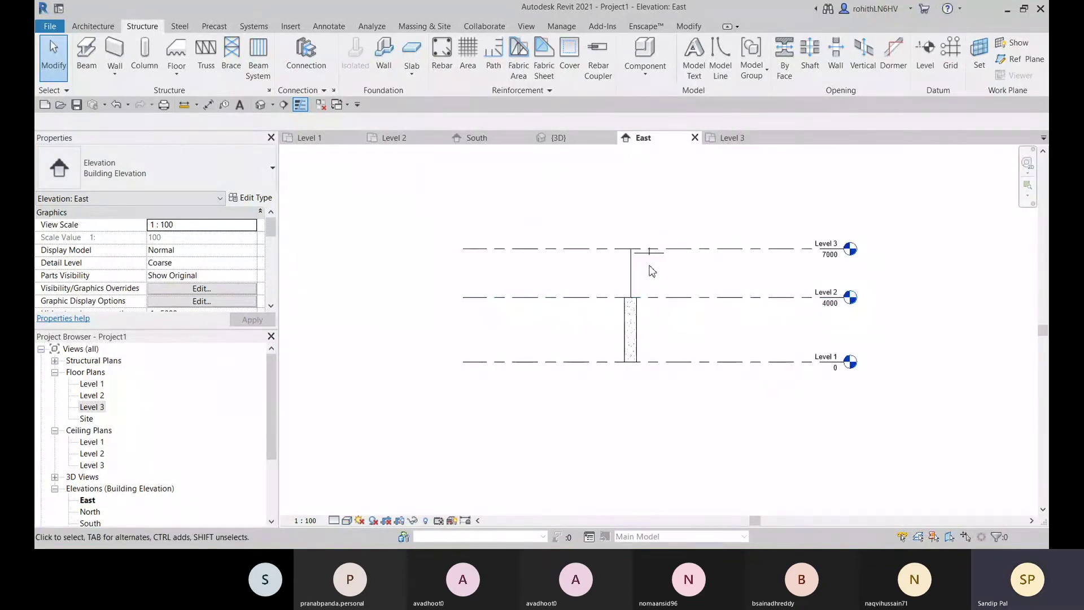
{"action": "scroll", "coordinate": [649, 267], "scroll_direction": "up", "scroll_amount": 2}
{"action": "left_click", "coordinate": [336, 521]}
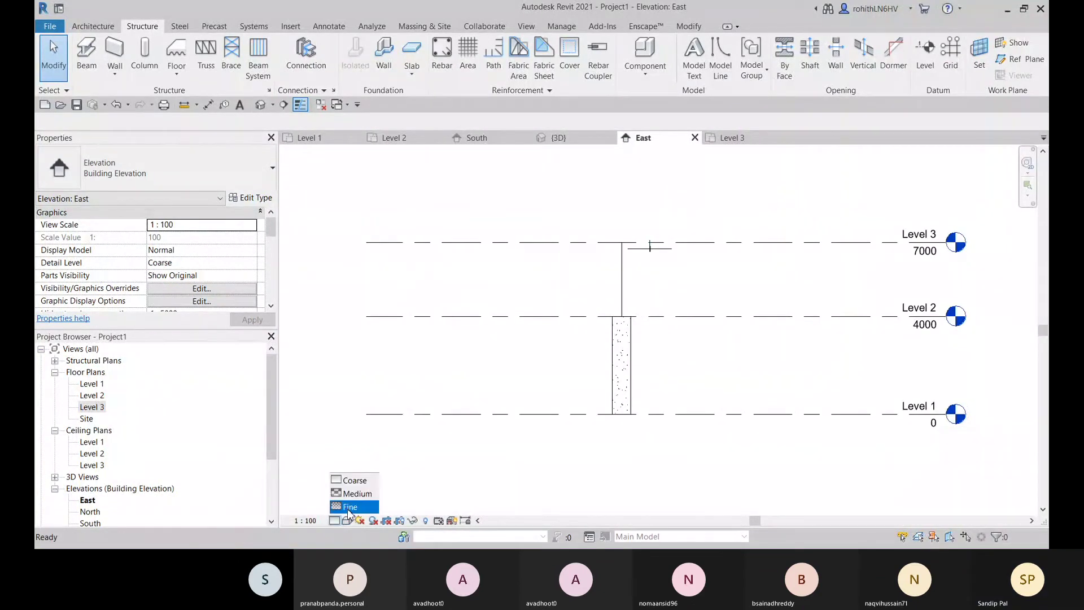
{"action": "left_click", "coordinate": [350, 508]}
{"action": "left_click", "coordinate": [628, 331]}
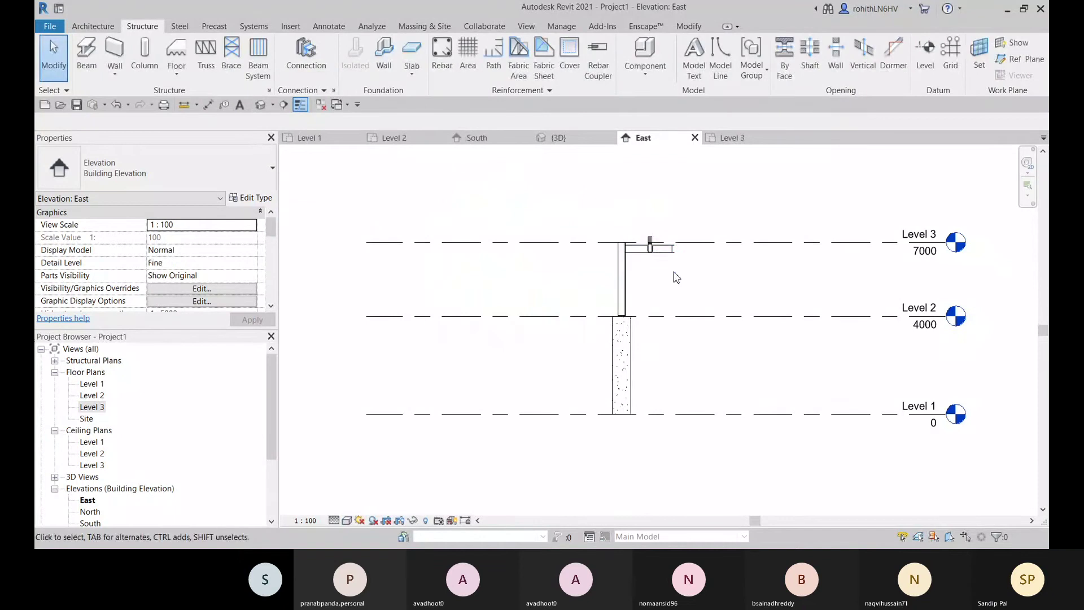
Start a steel plate at the beam-column joint, picking the column's flange as its work plane
{"action": "scroll", "coordinate": [646, 246], "scroll_direction": "up", "scroll_amount": 5}
{"action": "scroll", "coordinate": [642, 254], "scroll_direction": "up", "scroll_amount": 5}
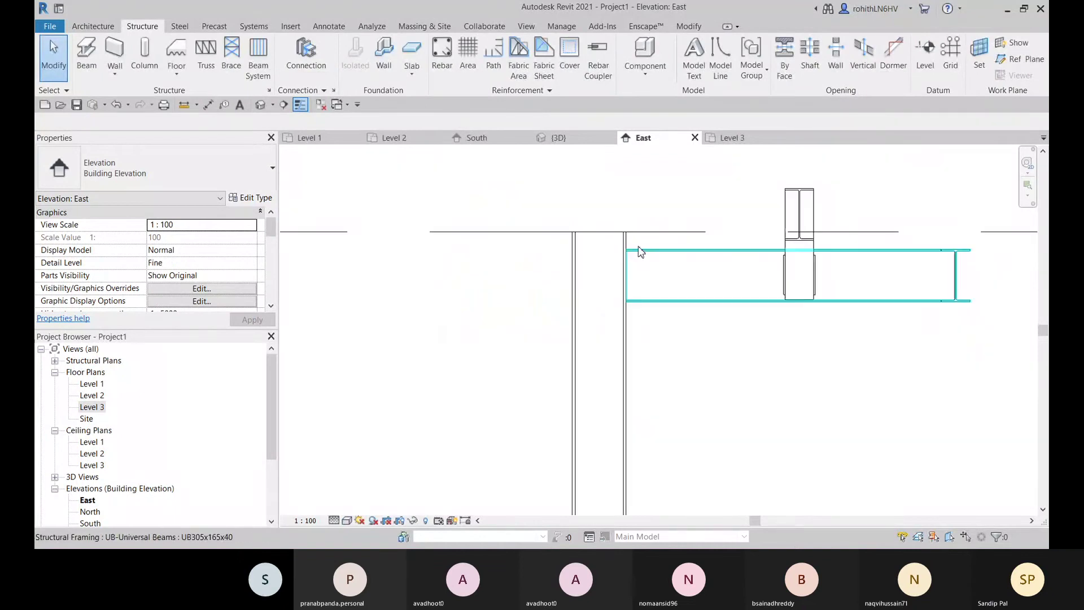
{"action": "middle_click_drag", "start_coordinate": [676, 355], "coordinate": [693, 353]}
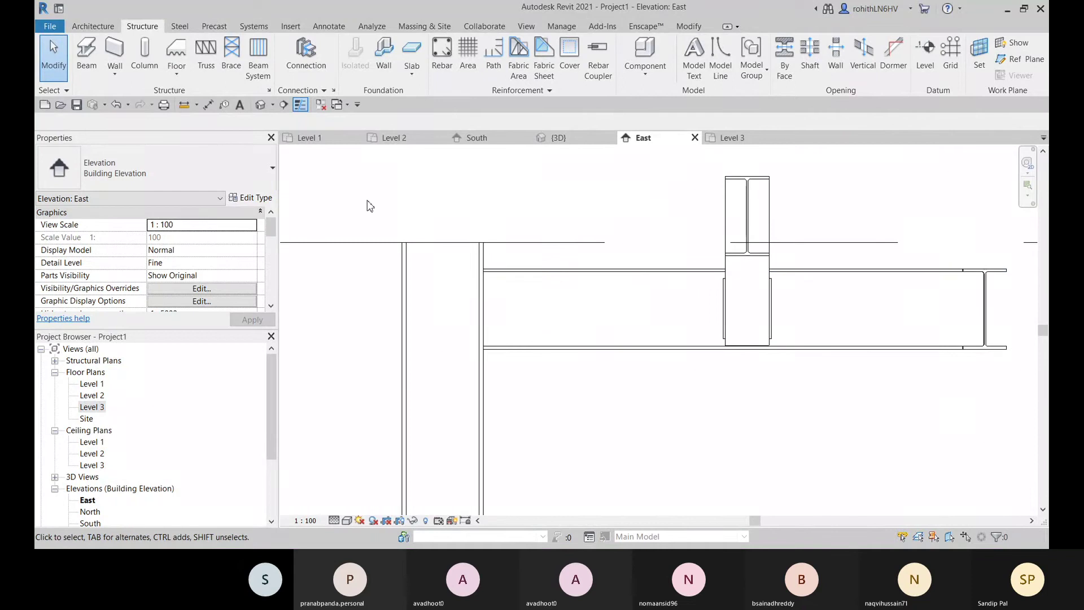
{"action": "left_click", "coordinate": [179, 26]}
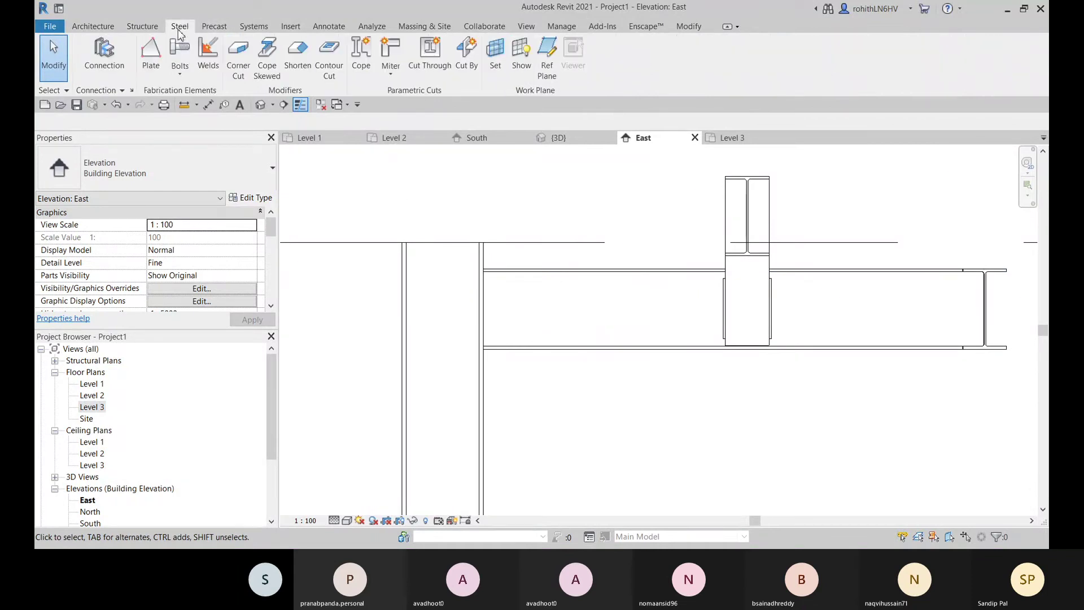
{"action": "left_click", "coordinate": [151, 56]}
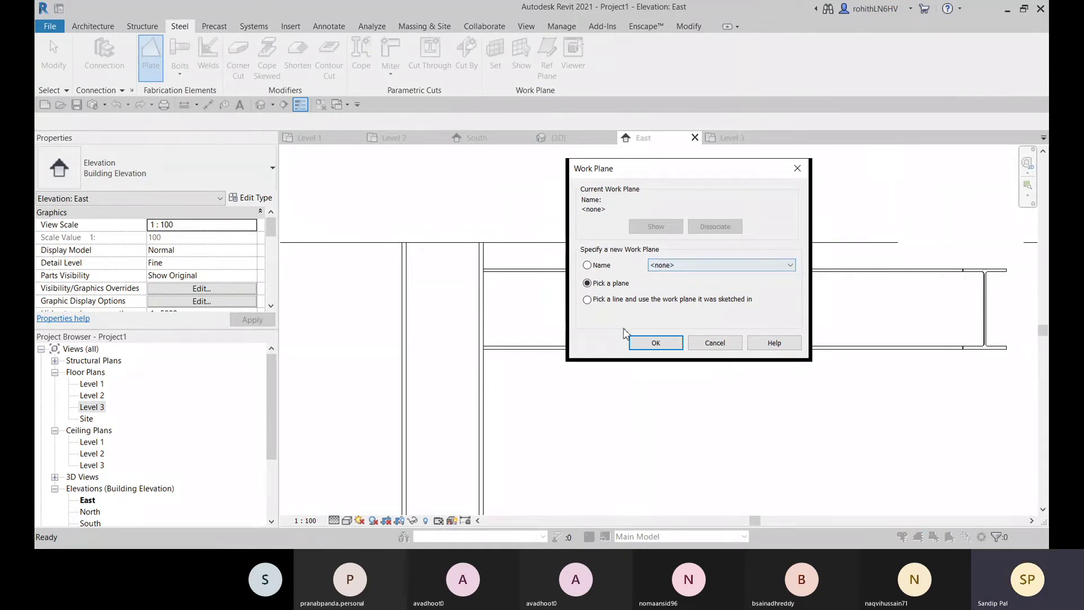
{"action": "left_click", "coordinate": [678, 269]}
{"action": "left_click", "coordinate": [678, 268]}
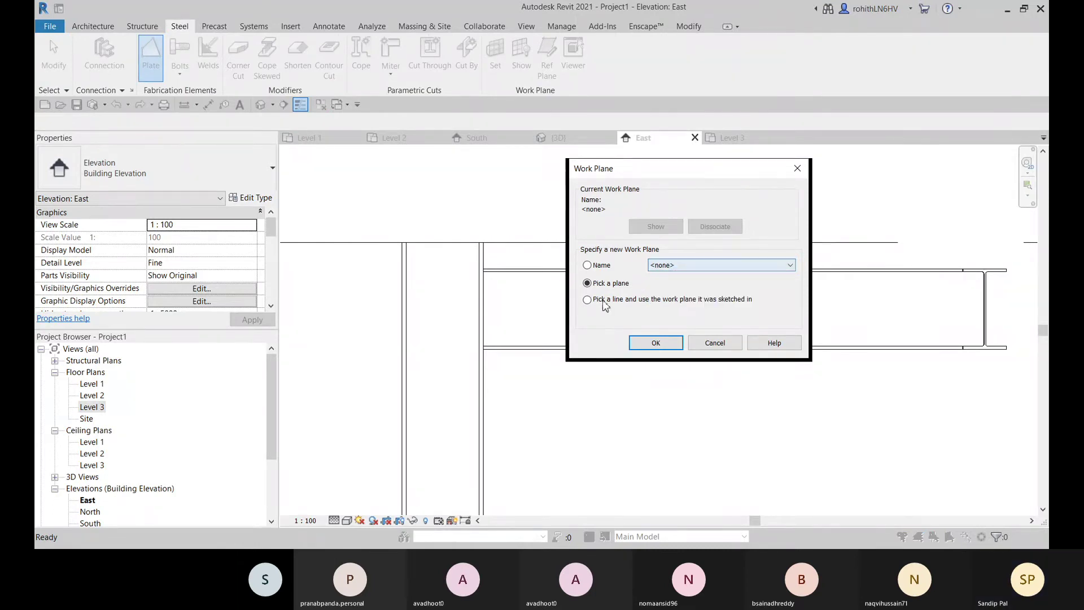
{"action": "left_click", "coordinate": [656, 343]}
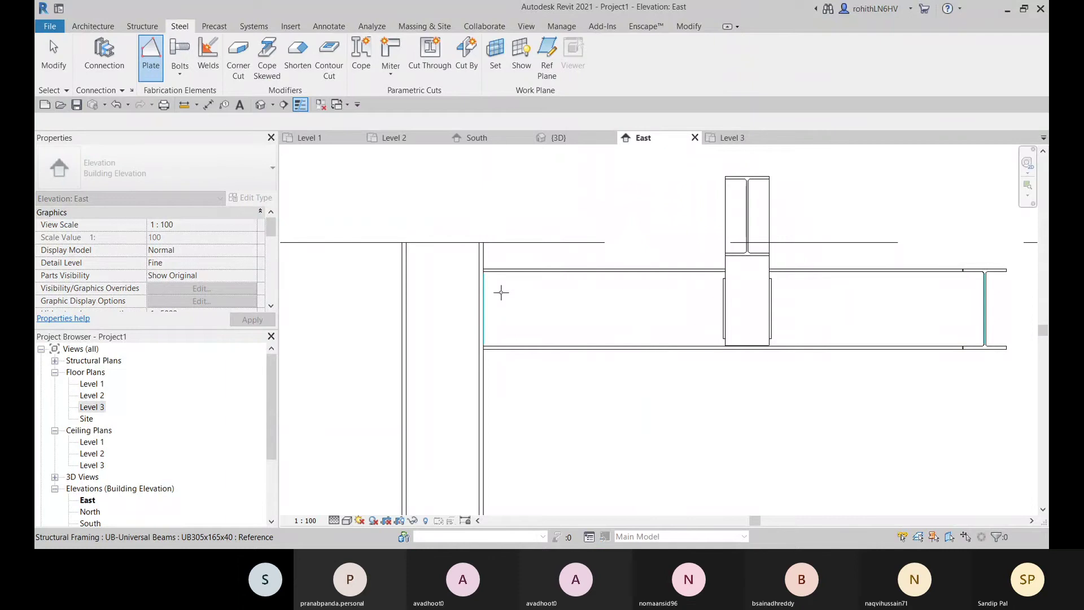
{"action": "scroll", "coordinate": [486, 254], "scroll_direction": "up", "scroll_amount": 3}
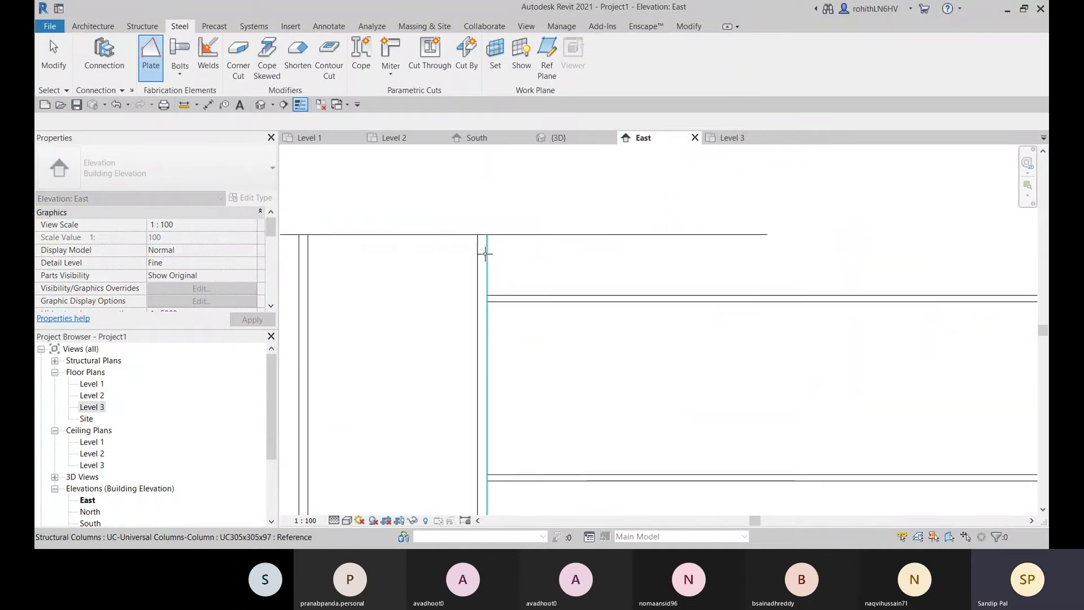
{"action": "scroll", "coordinate": [485, 250], "scroll_direction": "up", "scroll_amount": 1}
{"action": "left_click", "coordinate": [483, 246]}
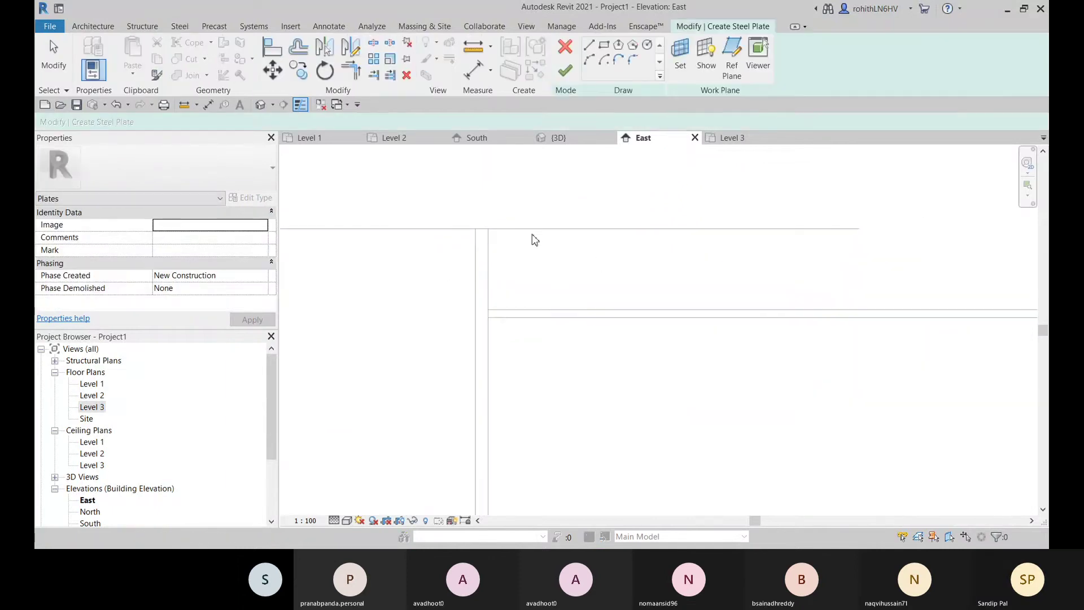
Sketch the plate outline from the column's top corner about 100 mm down the flange and about 75 mm along the beam's top
{"action": "left_click", "coordinate": [590, 45]}
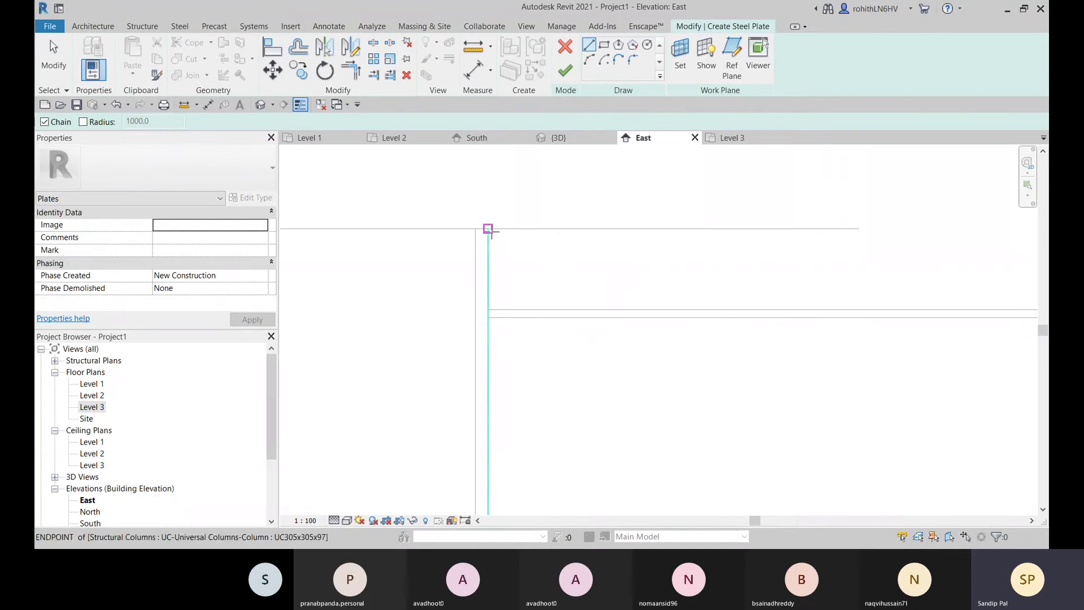
{"action": "left_click", "coordinate": [488, 229]}
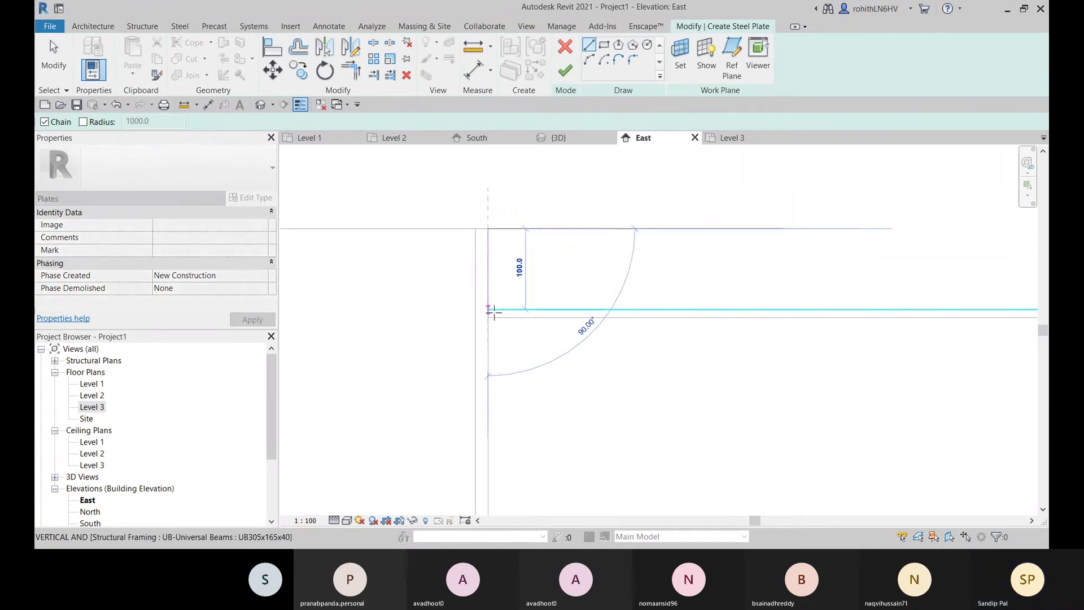
{"action": "scroll", "coordinate": [492, 310], "scroll_direction": "up", "scroll_amount": 4}
{"action": "left_click", "coordinate": [484, 307]}
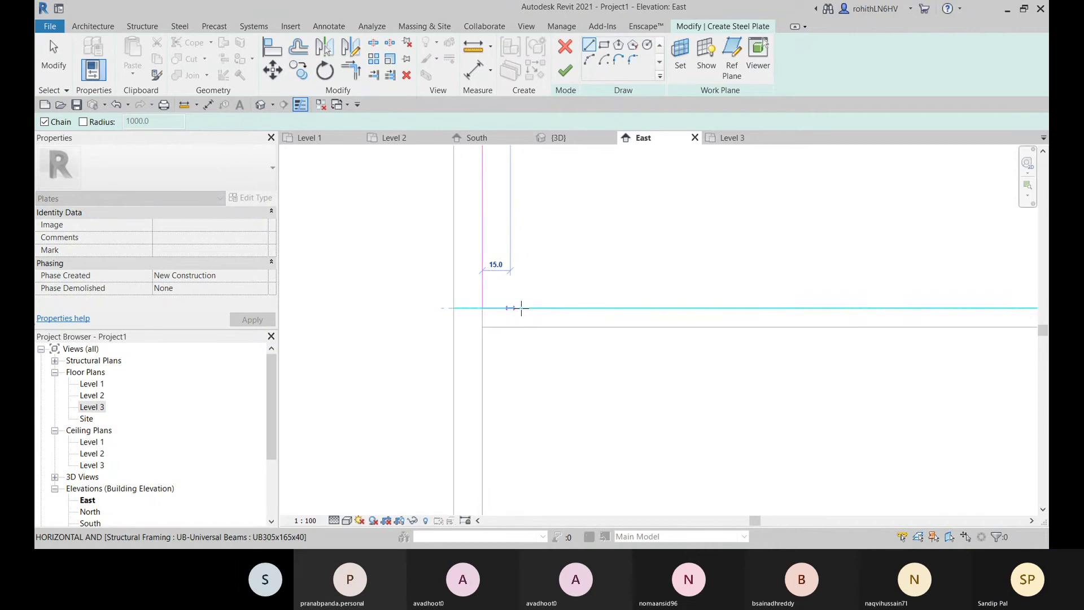
{"action": "scroll", "coordinate": [625, 310], "scroll_direction": "down", "scroll_amount": 1}
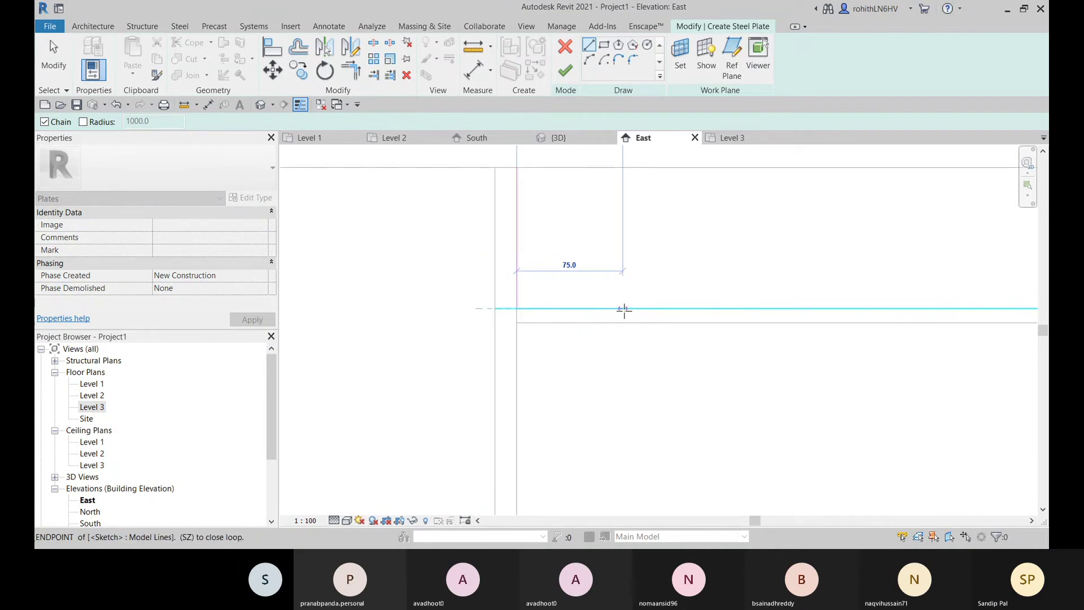
{"action": "left_click", "coordinate": [624, 308]}
Close the plate outline as an L, with a 10 mm thick horizontal leg and an upright leg about 15 mm thick and 90 mm high inside
{"action": "scroll", "coordinate": [623, 302], "scroll_direction": "up", "scroll_amount": 1}
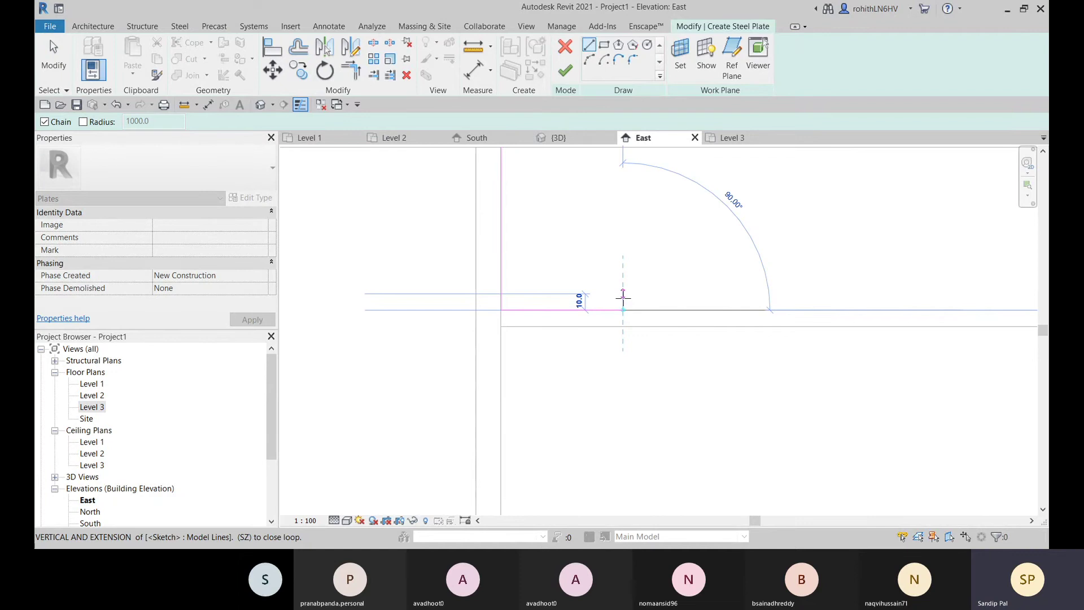
{"action": "left_click", "coordinate": [623, 294]}
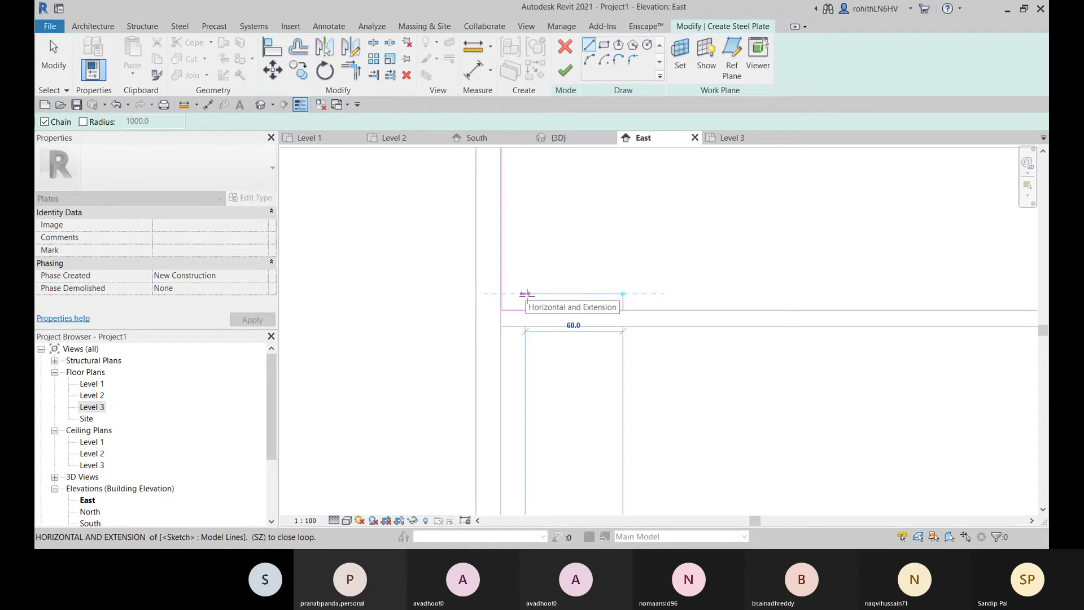
{"action": "left_click", "coordinate": [526, 294]}
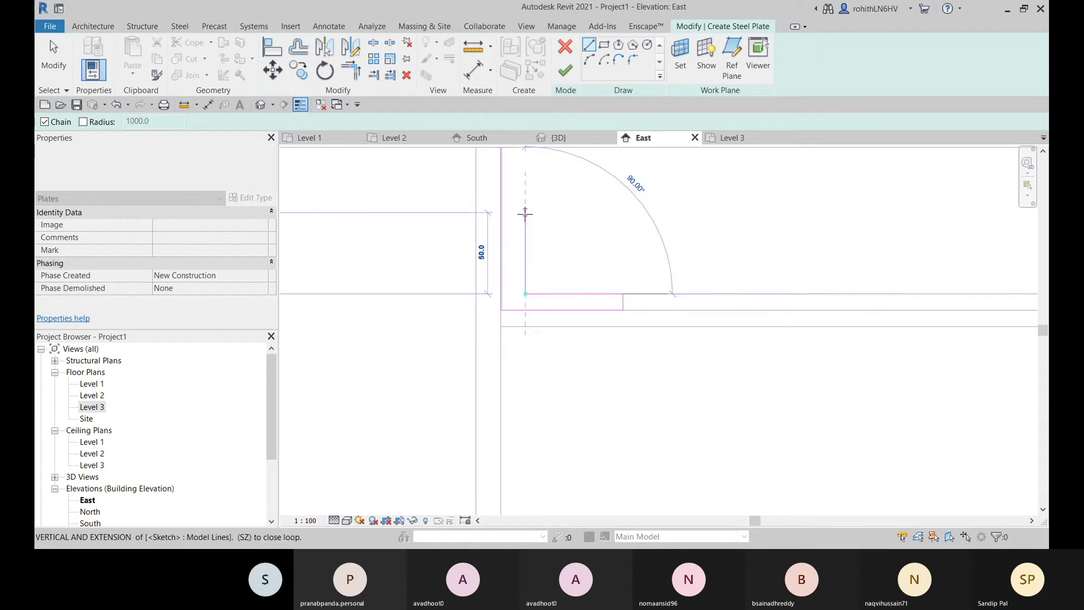
{"action": "scroll", "coordinate": [521, 226], "scroll_direction": "down", "scroll_amount": 2}
{"action": "middle_click_drag", "start_coordinate": [521, 230], "coordinate": [532, 255]}
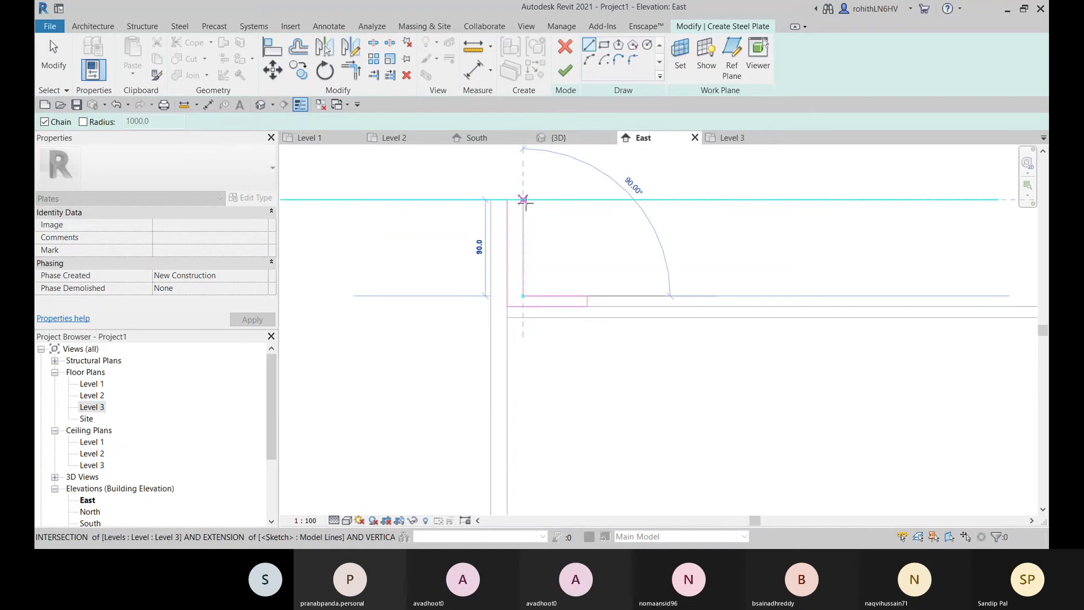
{"action": "left_click", "coordinate": [520, 201]}
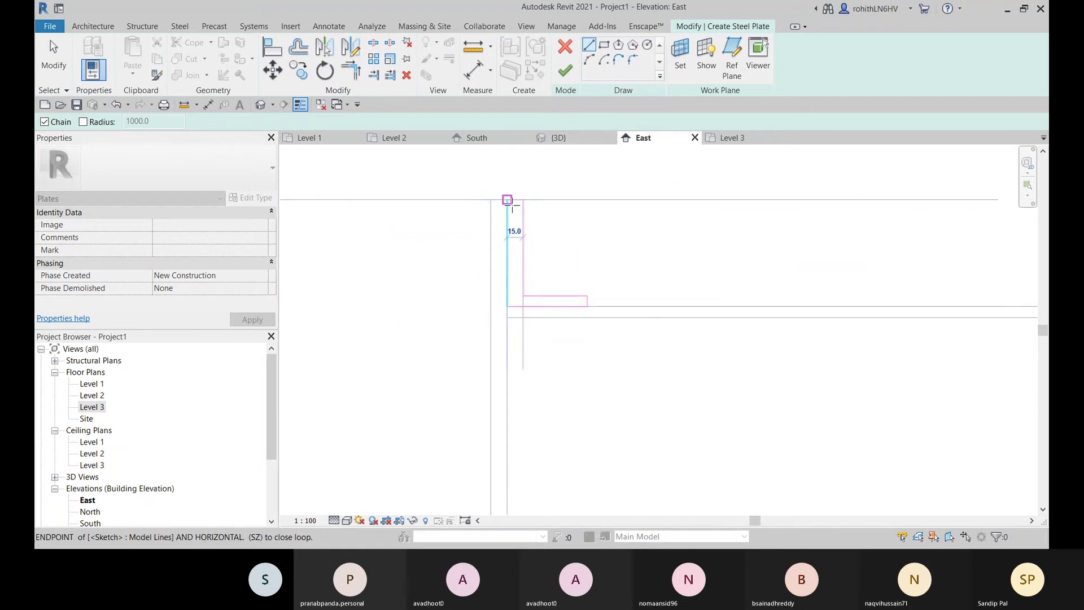
{"action": "left_click", "coordinate": [507, 200]}
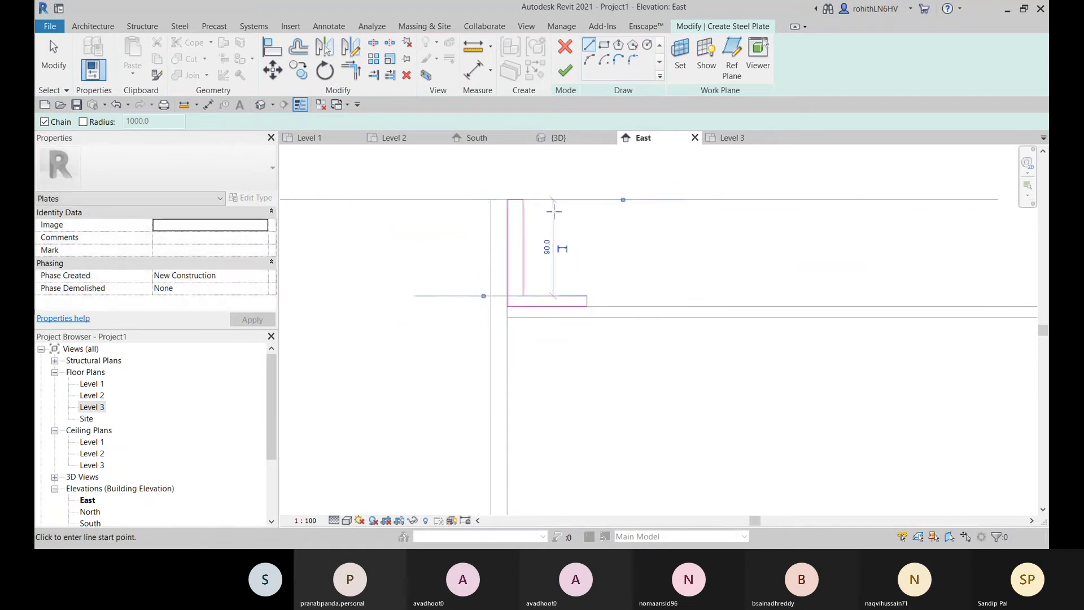
Set the upright leg's thickness in the L-shaped sketch to 10 mm
{"action": "key", "text": "Escape"}
{"action": "key", "text": "Escape"}
{"action": "left_click", "coordinate": [524, 254]}
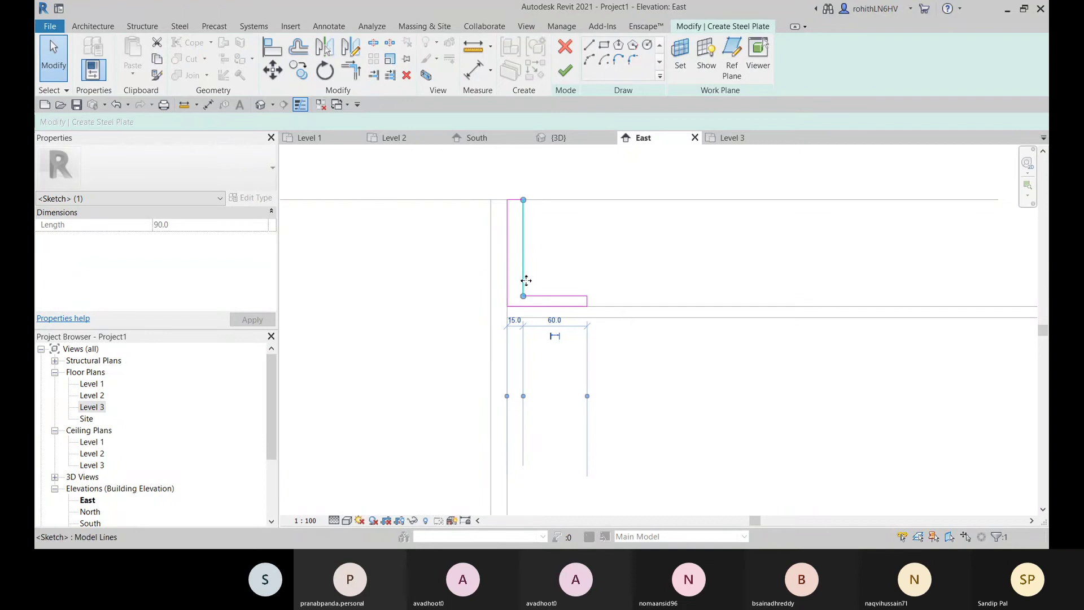
{"action": "left_click", "coordinate": [521, 321]}
{"action": "type", "text": "1"}
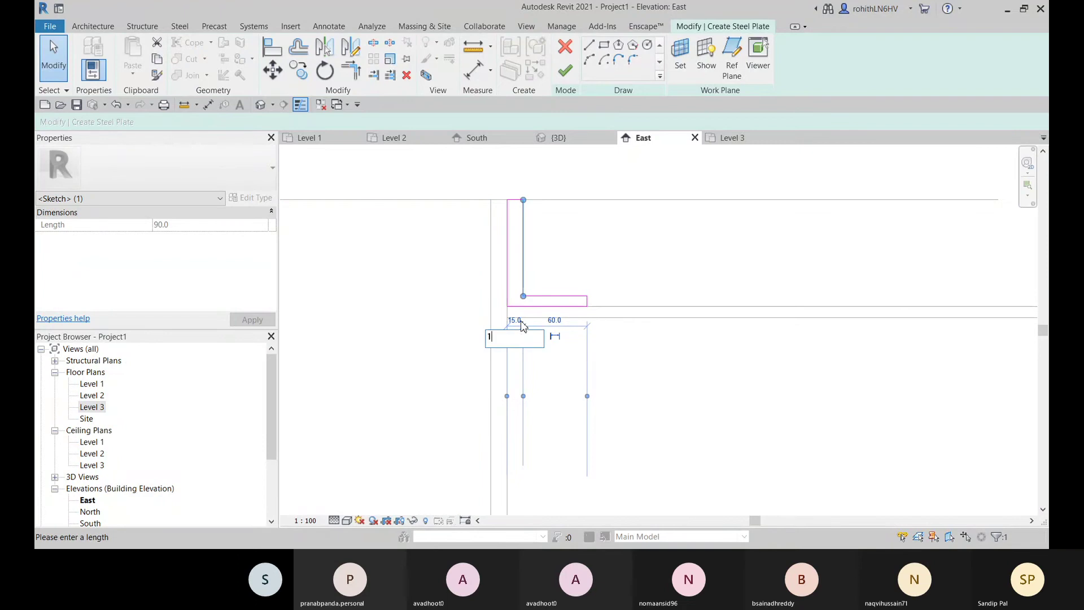
{"action": "type", "text": "0"}
{"action": "key", "text": "Return"}
{"action": "scroll", "coordinate": [569, 286], "scroll_direction": "up", "scroll_amount": 3}
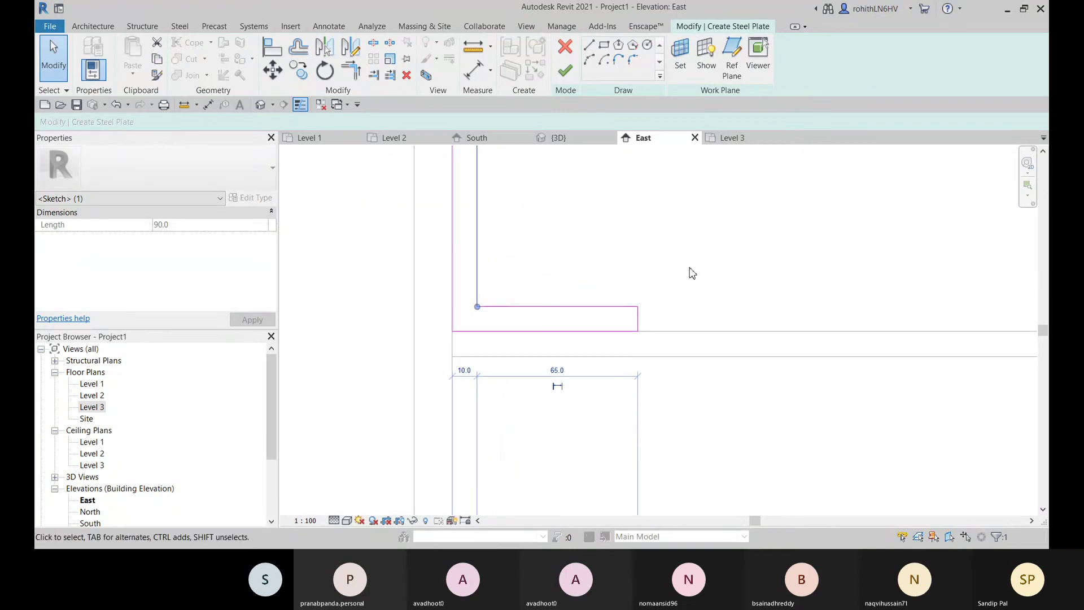
{"action": "left_click", "coordinate": [692, 273]}
Fillet the L profile's inner corner with a 2.5 mm radius and the horizontal leg's upper end corner with 5 mm
{"action": "left_click", "coordinate": [632, 60]}
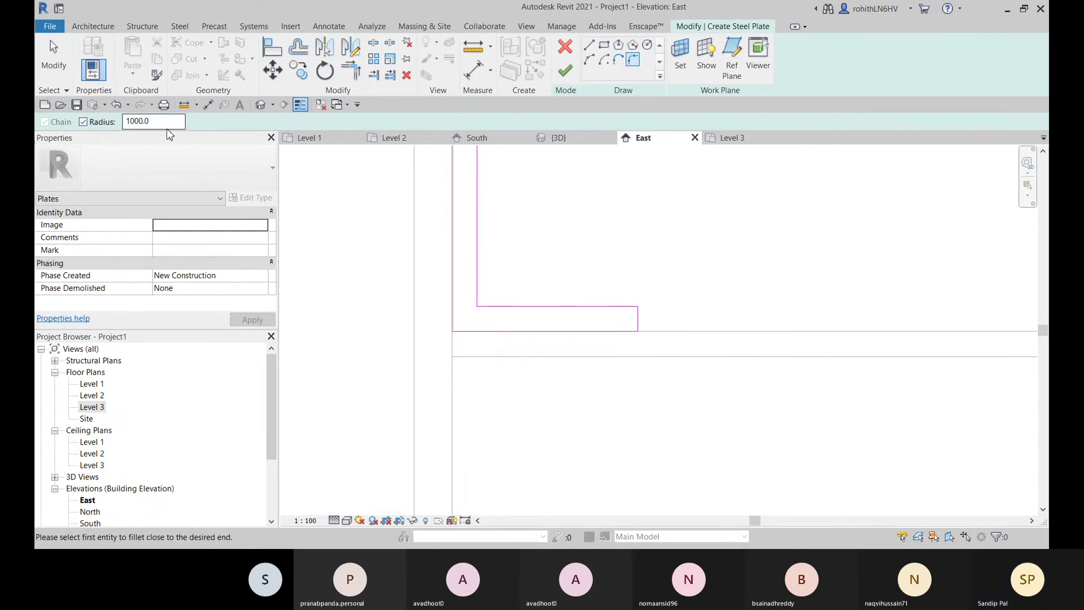
{"action": "type", "text": "2.5"}
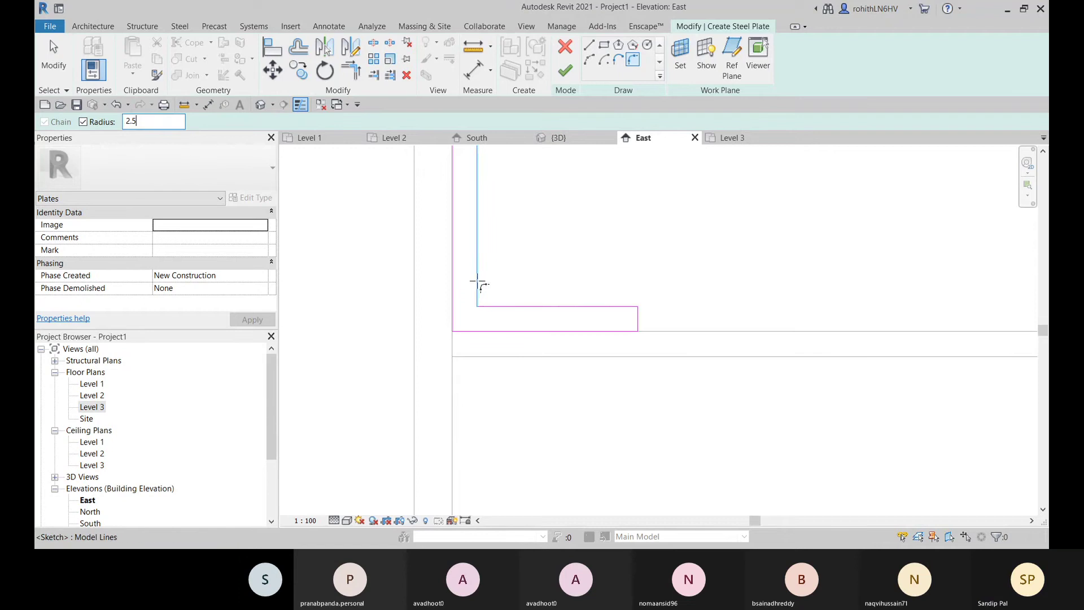
{"action": "left_click", "coordinate": [495, 306]}
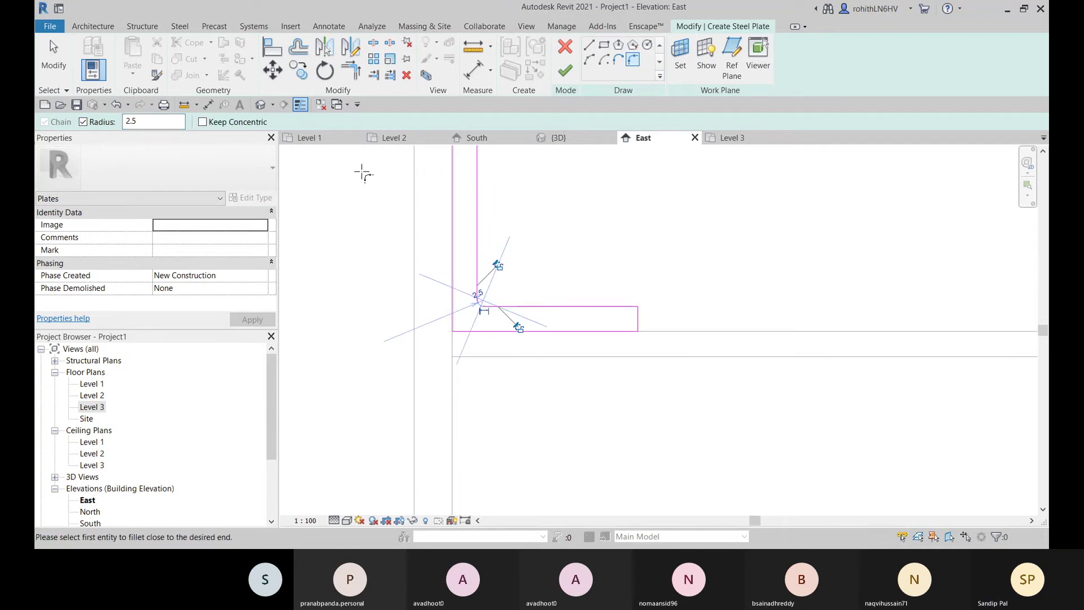
{"action": "scroll", "coordinate": [518, 232], "scroll_direction": "down", "scroll_amount": 3}
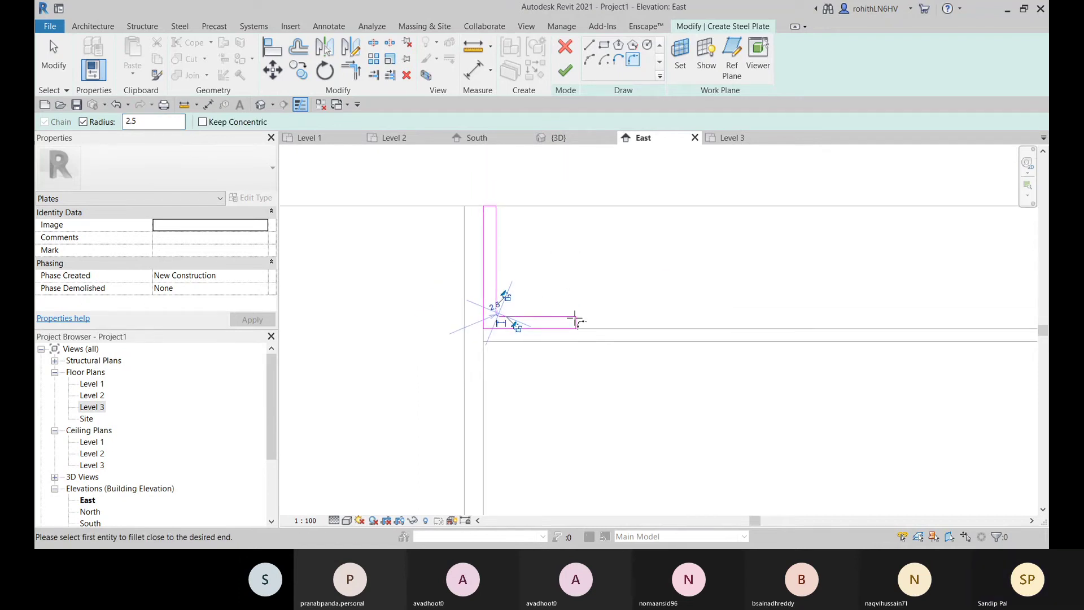
{"action": "scroll", "coordinate": [581, 333], "scroll_direction": "up", "scroll_amount": 4}
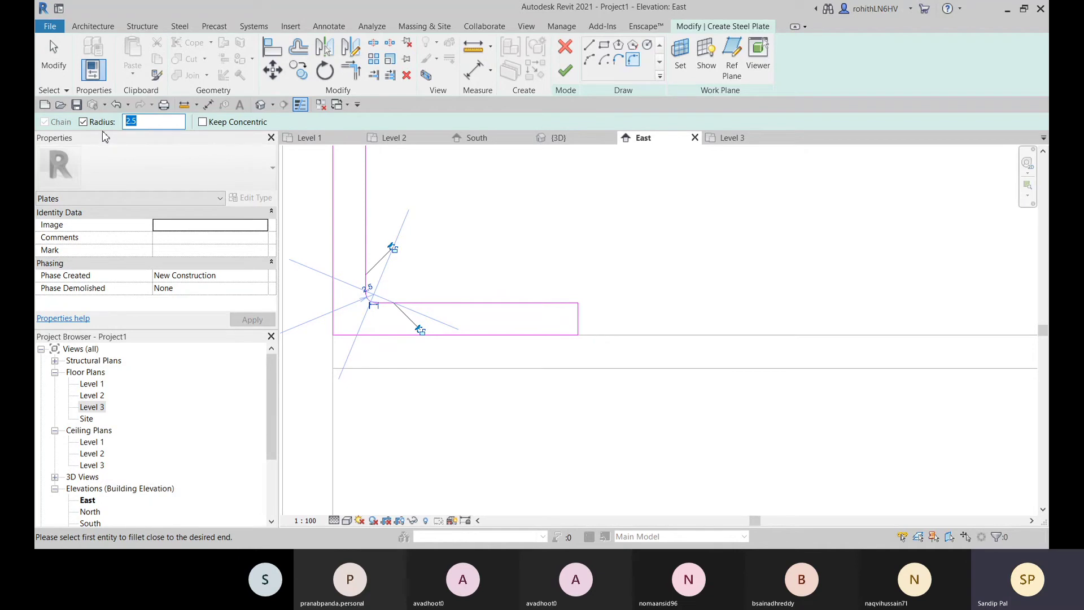
{"action": "key", "text": "Return"}
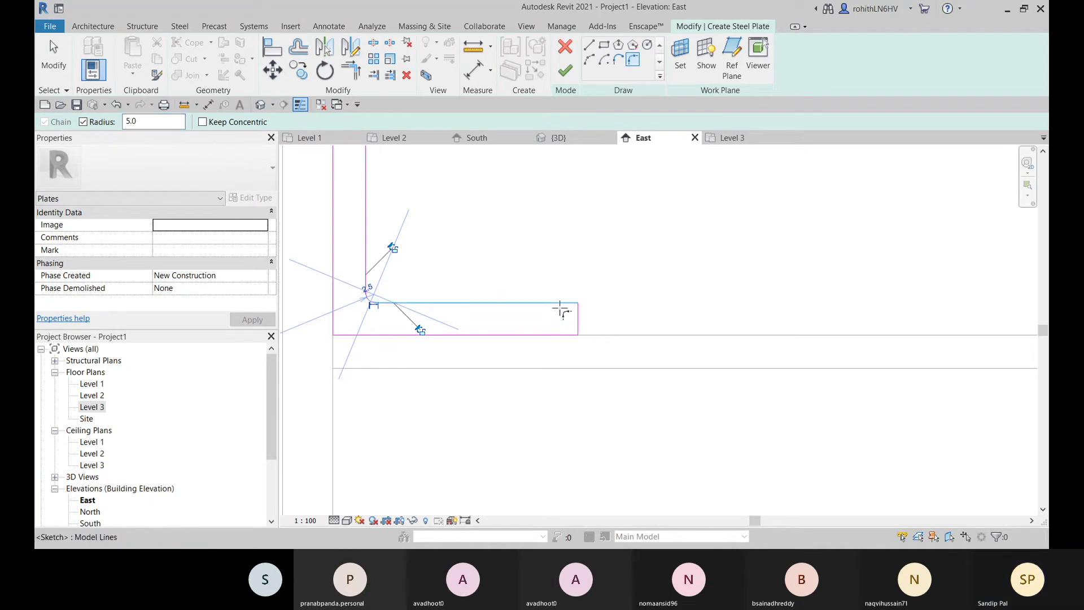
{"action": "left_click", "coordinate": [563, 310]}
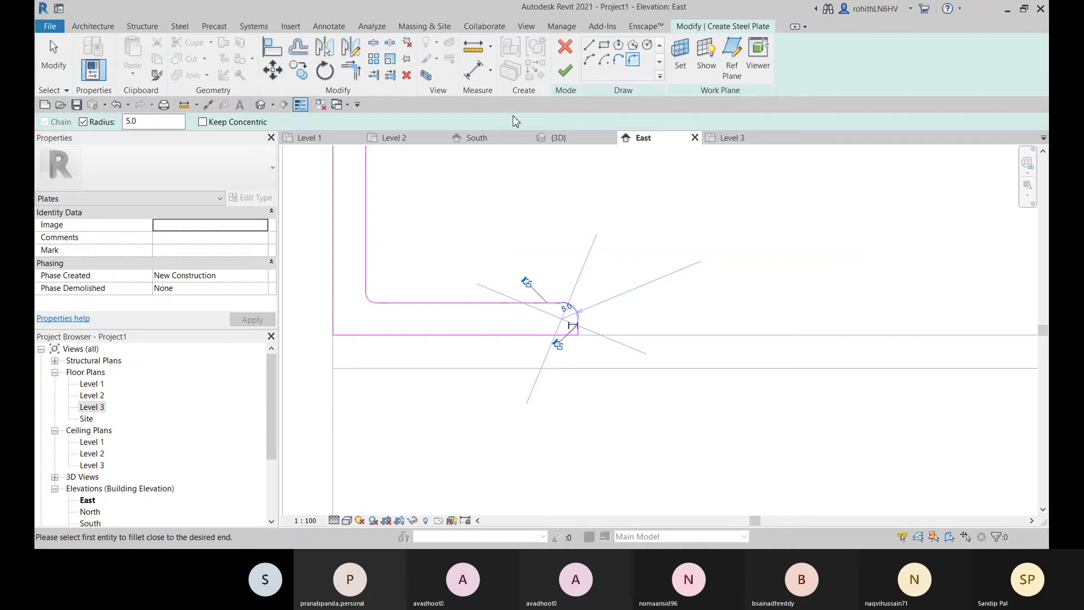
Finish the L-shaped plate sketch and set the plate's thickness to 125 mm in the 3D view
{"action": "left_click", "coordinate": [566, 70]}
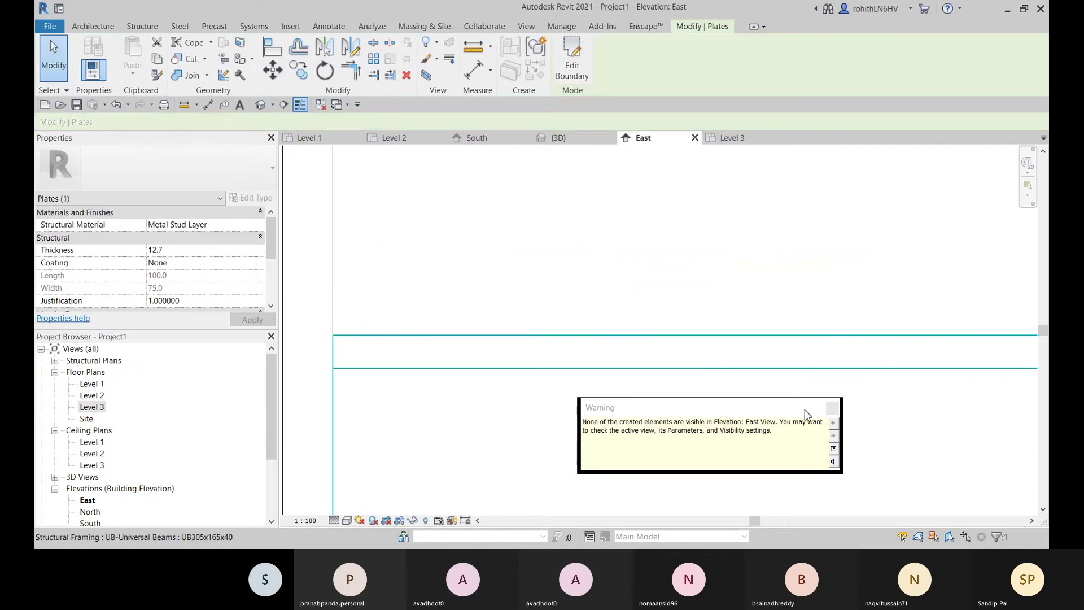
{"action": "left_click", "coordinate": [833, 408]}
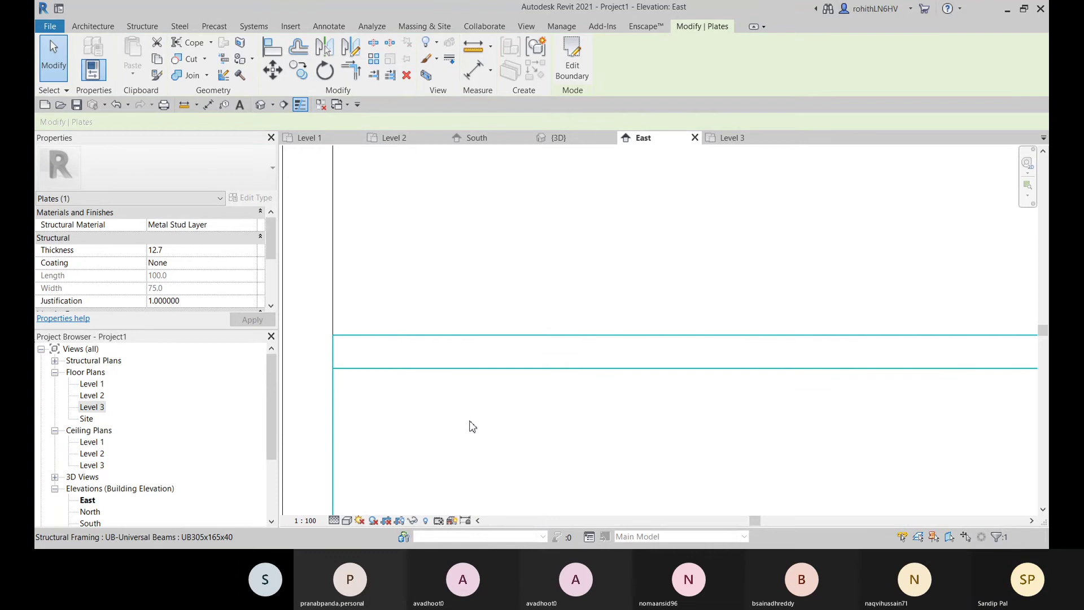
{"action": "scroll", "coordinate": [474, 435], "scroll_direction": "up", "scroll_amount": 2}
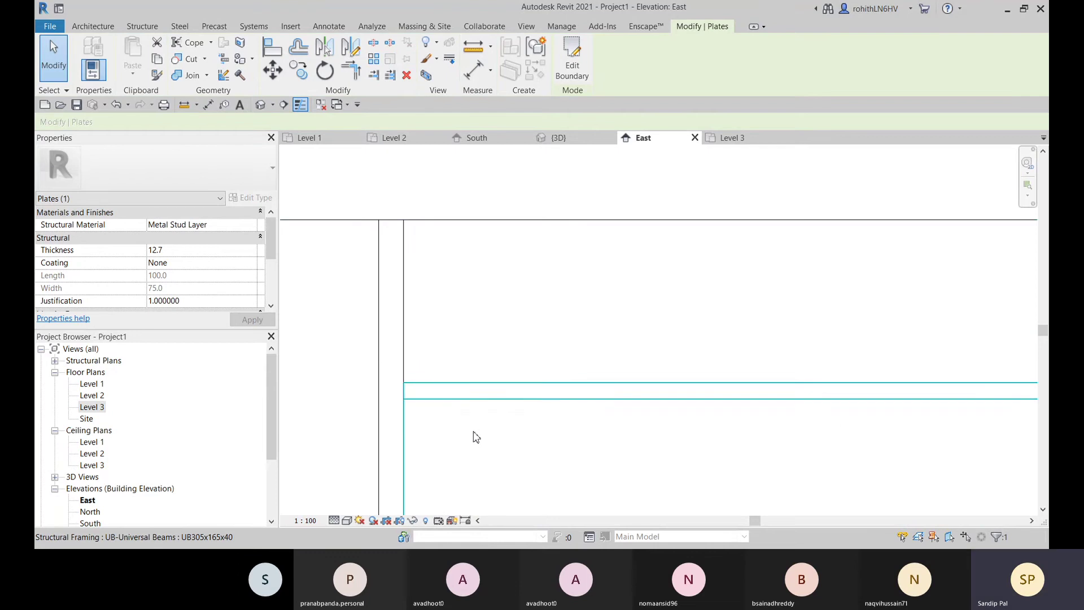
{"action": "left_click", "coordinate": [261, 104]}
{"action": "scroll", "coordinate": [639, 220], "scroll_direction": "up", "scroll_amount": 5}
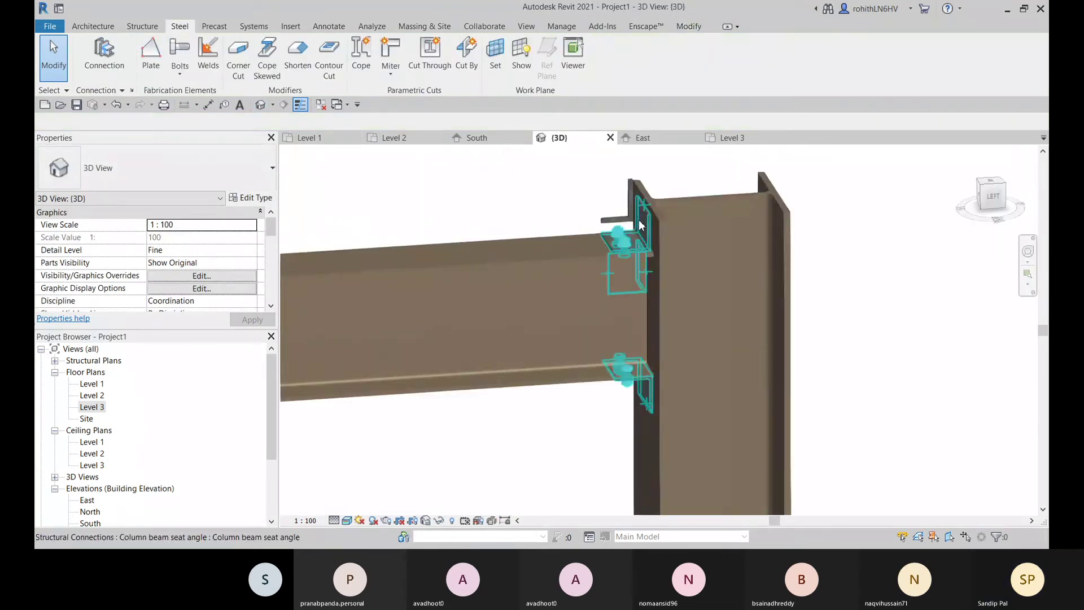
{"action": "middle_click_drag", "start_coordinate": [642, 202], "coordinate": [484, 295], "text": "shift"}
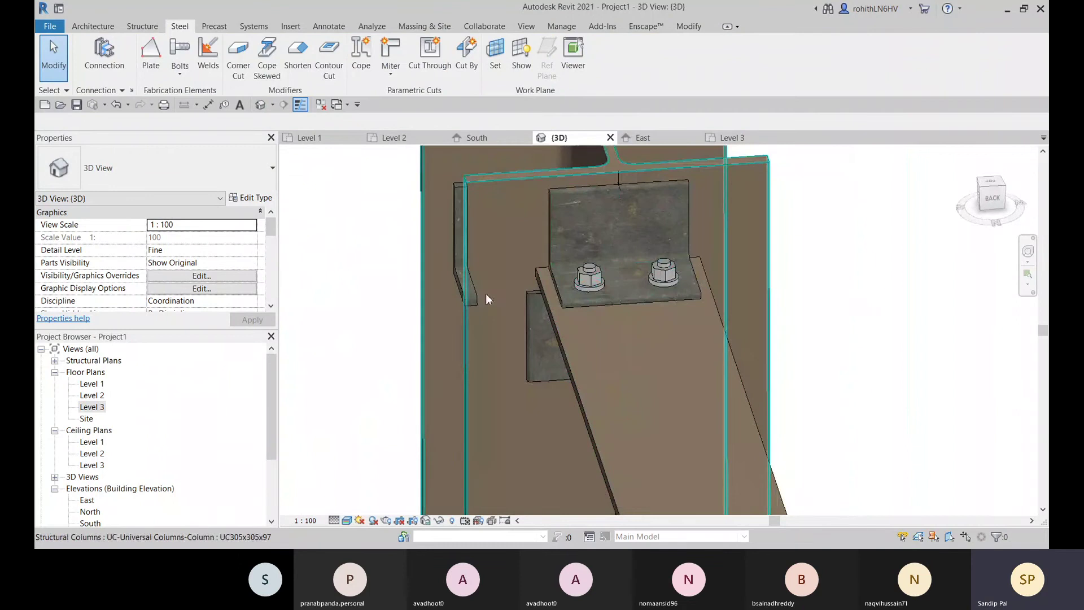
{"action": "scroll", "coordinate": [483, 296], "scroll_direction": "up", "scroll_amount": 3}
{"action": "left_click", "coordinate": [470, 300]}
{"action": "scroll", "coordinate": [470, 300], "scroll_direction": "down", "scroll_amount": 4}
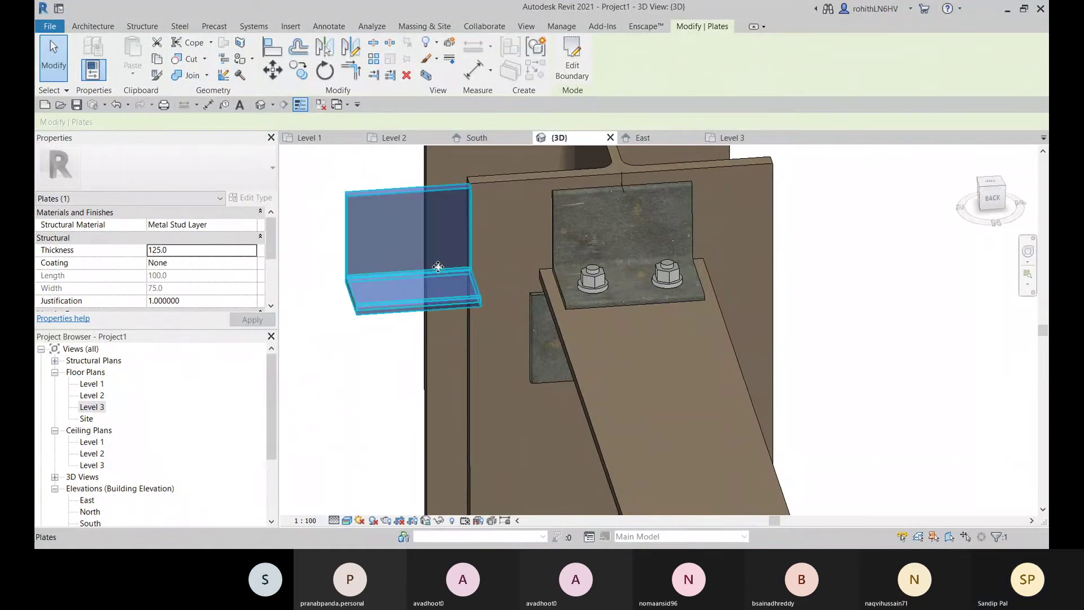
Break the column beam seat angle connection into separate elements and delete its top seat angle
{"action": "middle_click_drag", "start_coordinate": [426, 280], "coordinate": [537, 347], "text": "shift"}
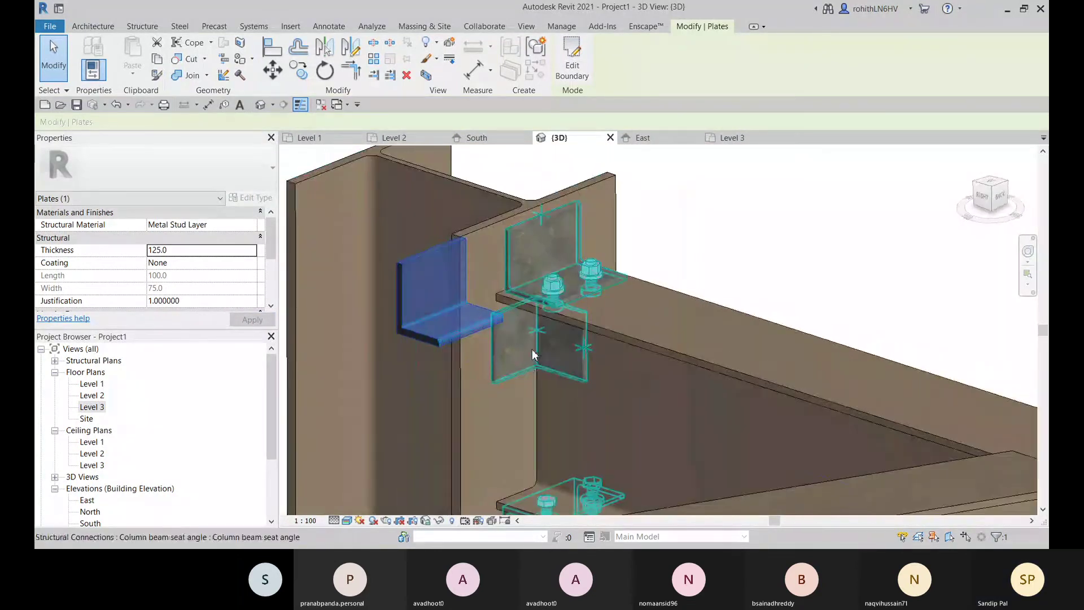
{"action": "left_click", "coordinate": [536, 347]}
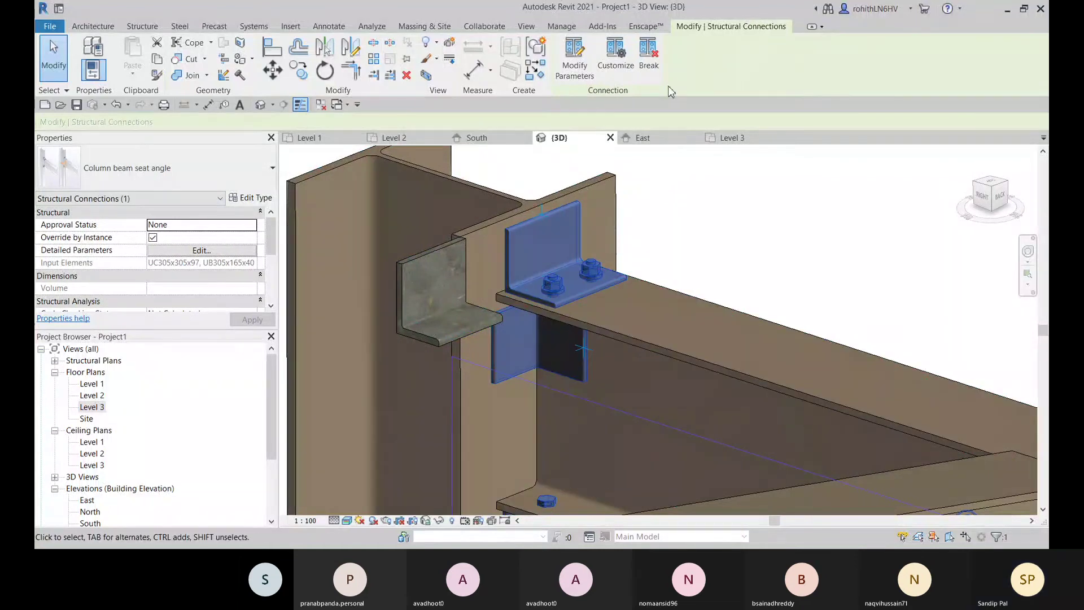
{"action": "left_click", "coordinate": [712, 249]}
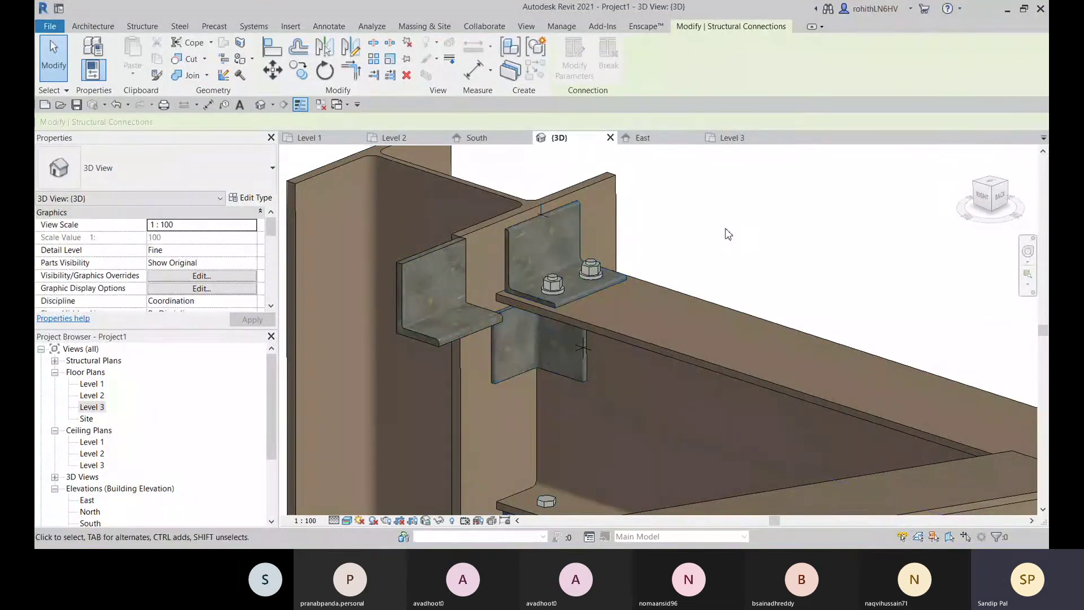
{"action": "left_click", "coordinate": [553, 235]}
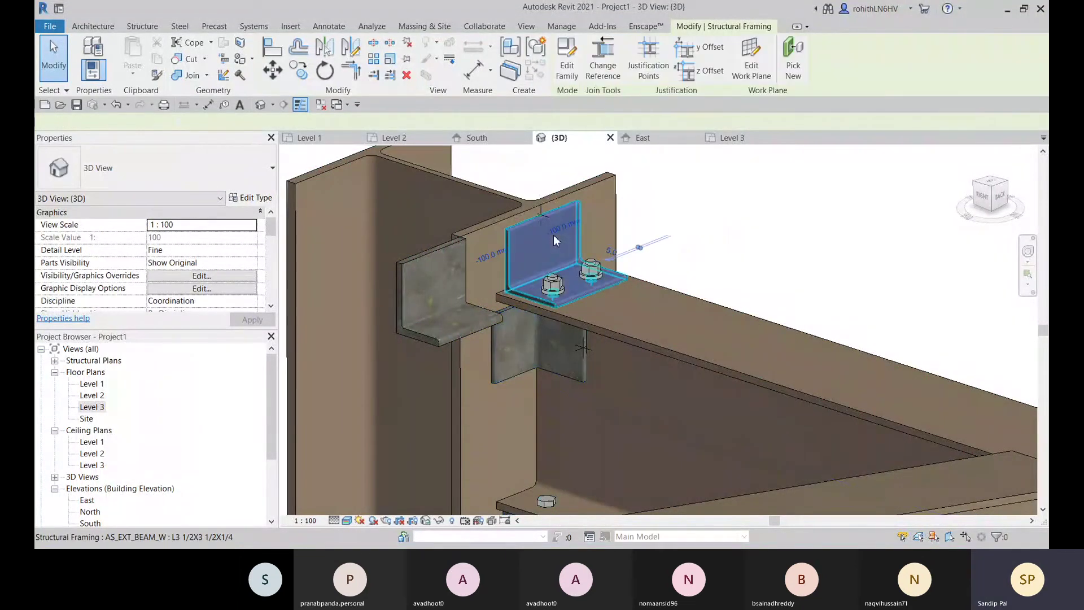
{"action": "left_click", "coordinate": [690, 249]}
{"action": "middle_click_drag", "start_coordinate": [590, 298], "coordinate": [627, 293], "text": "shift"}
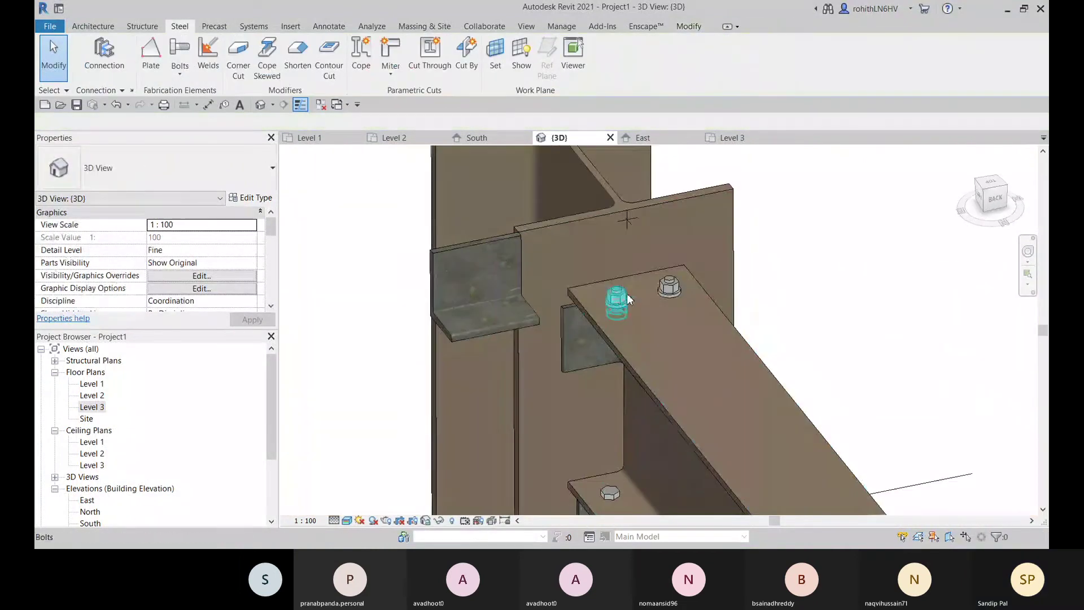
Delete the two bolts on the beam's top flange and the leftover weld of the removed top angle
{"action": "left_click", "coordinate": [623, 293]}
{"action": "key", "text": "Delete"}
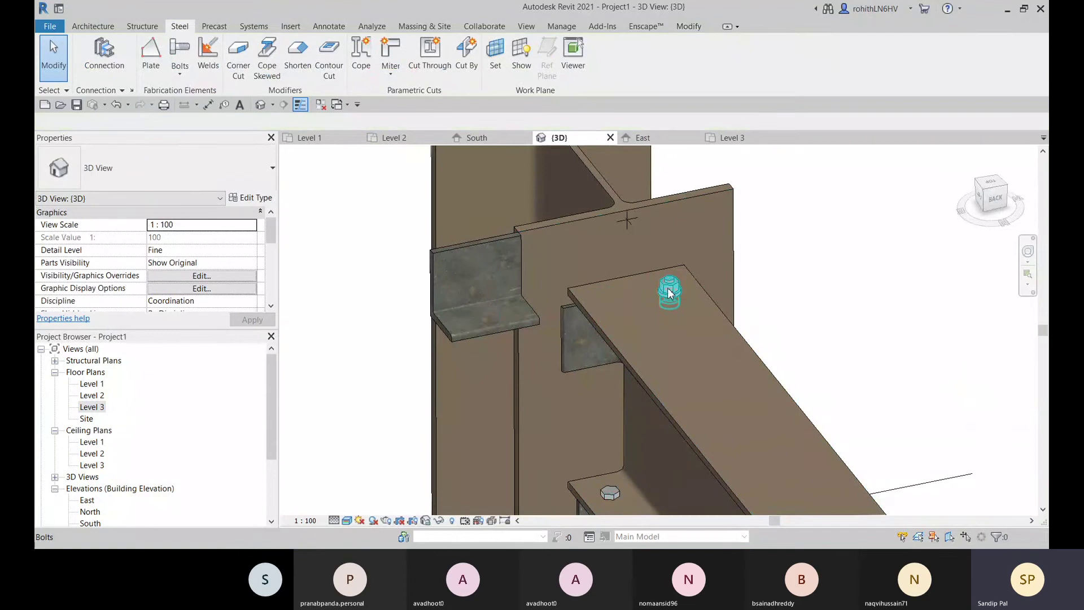
{"action": "left_click", "coordinate": [672, 284]}
{"action": "key", "text": "Delete"}
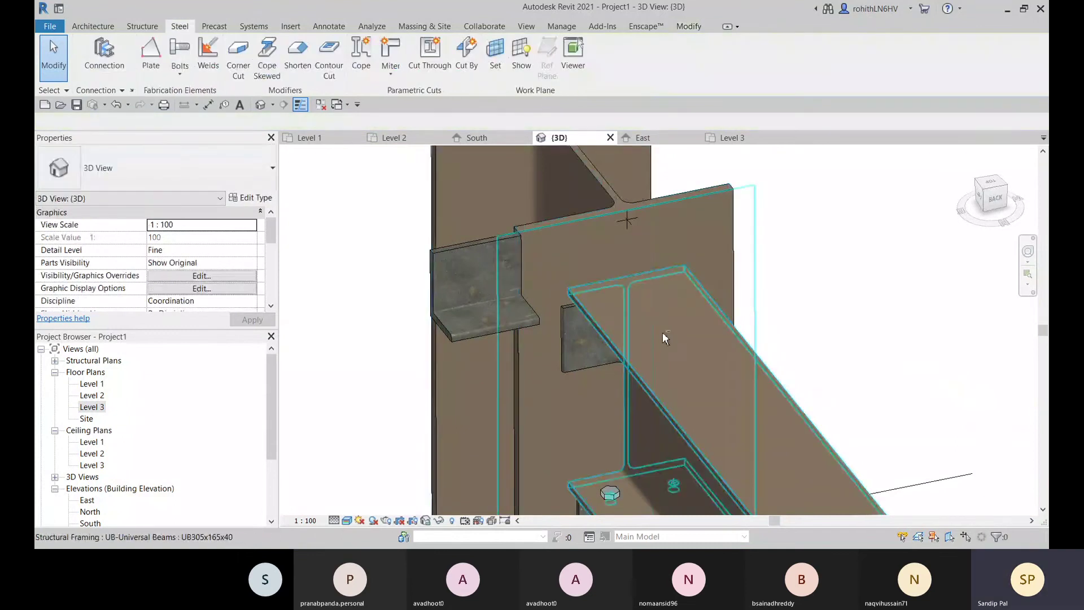
{"action": "middle_click_drag", "start_coordinate": [662, 332], "coordinate": [591, 213], "text": "shift"}
{"action": "left_click", "coordinate": [593, 205]}
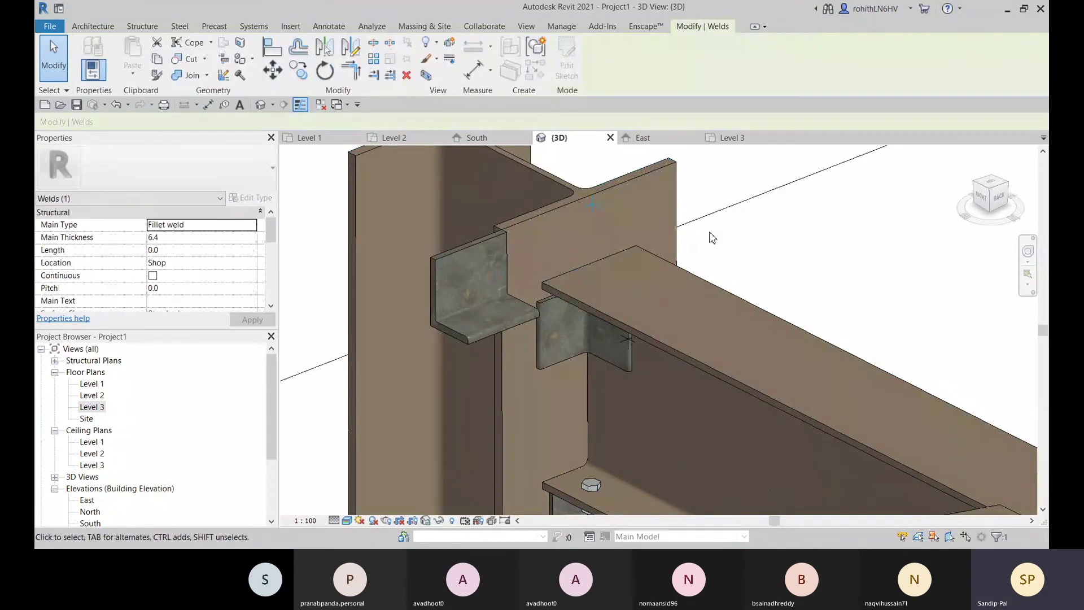
{"action": "key", "text": "Delete"}
Align the side of the custom L-shaped plate with the bottom seat angle's side, placing it over the beam's top flange
{"action": "middle_click_drag", "start_coordinate": [568, 292], "coordinate": [495, 240], "text": "shift"}
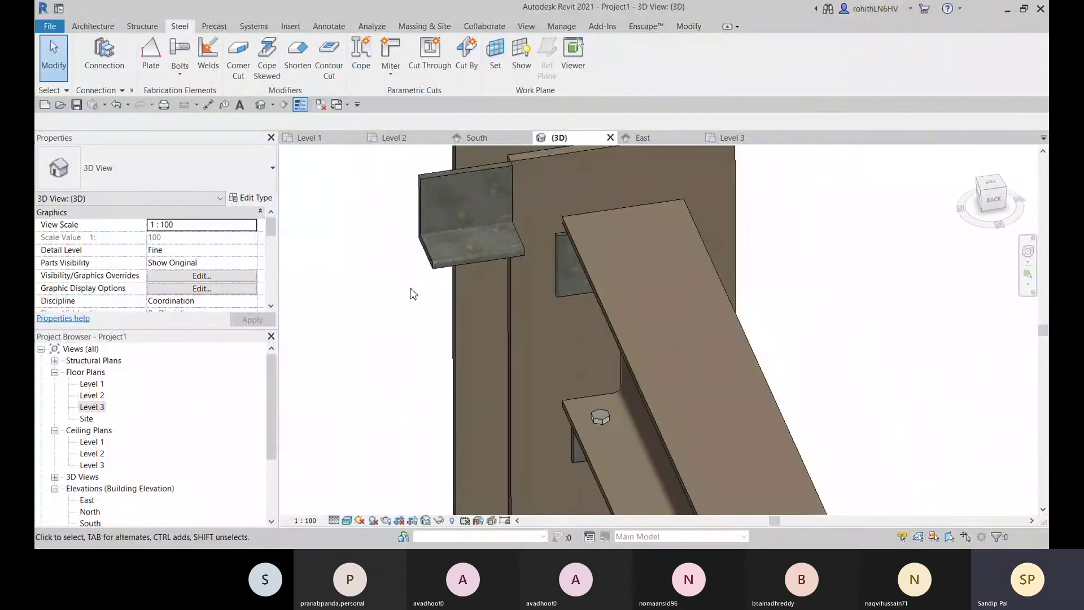
{"action": "key", "text": "l"}
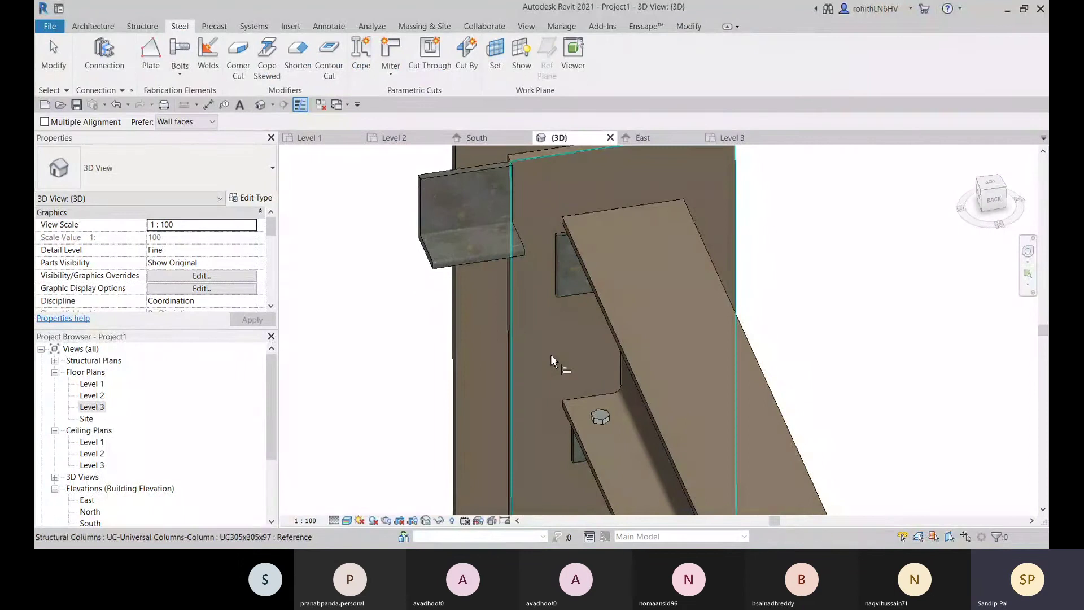
{"action": "middle_click_drag", "start_coordinate": [562, 363], "coordinate": [457, 277], "text": "shift"}
{"action": "left_click", "coordinate": [576, 340]}
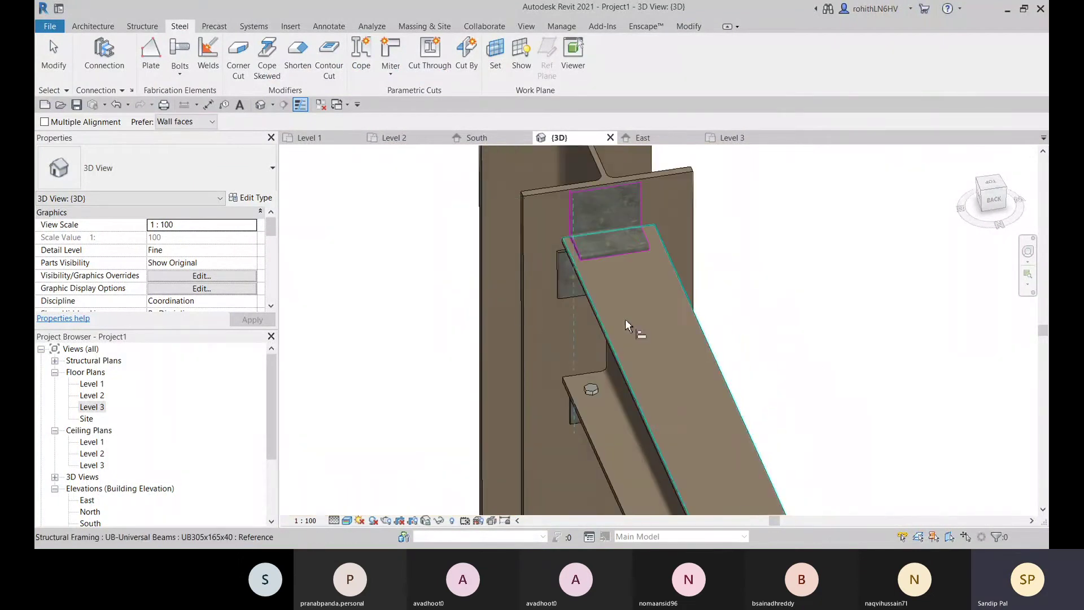
{"action": "middle_click_drag", "start_coordinate": [627, 327], "coordinate": [588, 391], "text": "shift"}
{"action": "middle_click_drag", "start_coordinate": [572, 486], "coordinate": [536, 547], "text": "shift"}
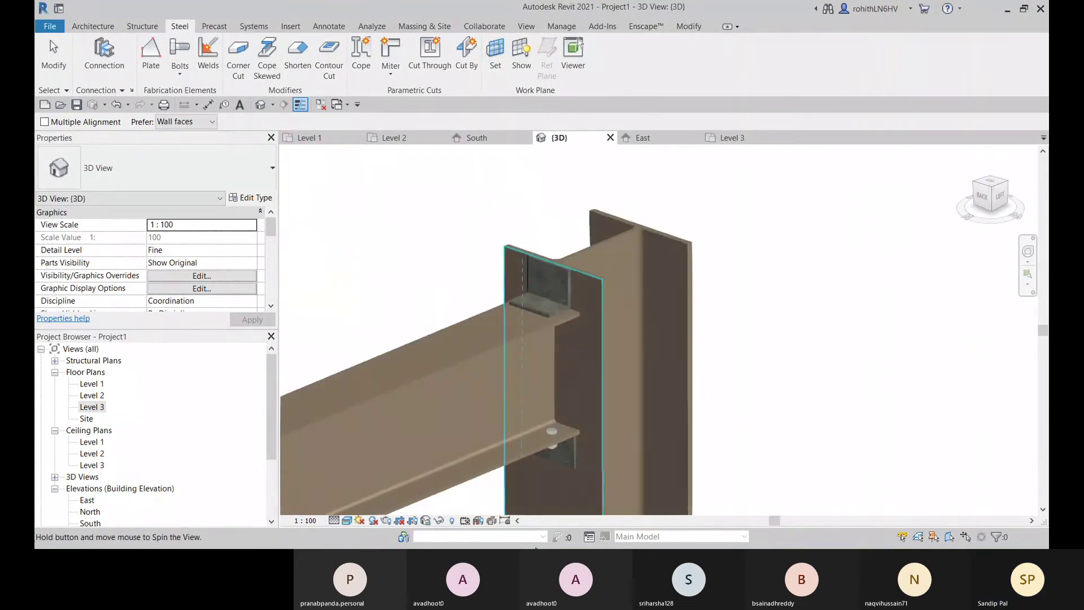
{"action": "middle_click_drag", "start_coordinate": [547, 292], "coordinate": [579, 448], "text": "shift"}
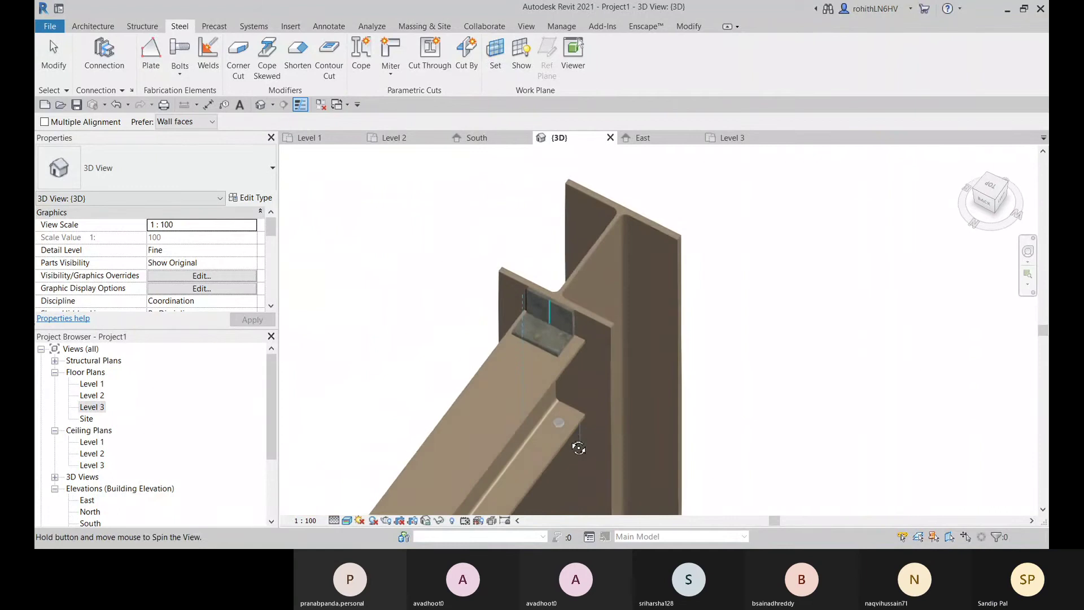
Align the custom L-shaped plate's centre with the beam's centreline so it sits centrally on the top flange
{"action": "scroll", "coordinate": [541, 304], "scroll_direction": "up", "scroll_amount": 2}
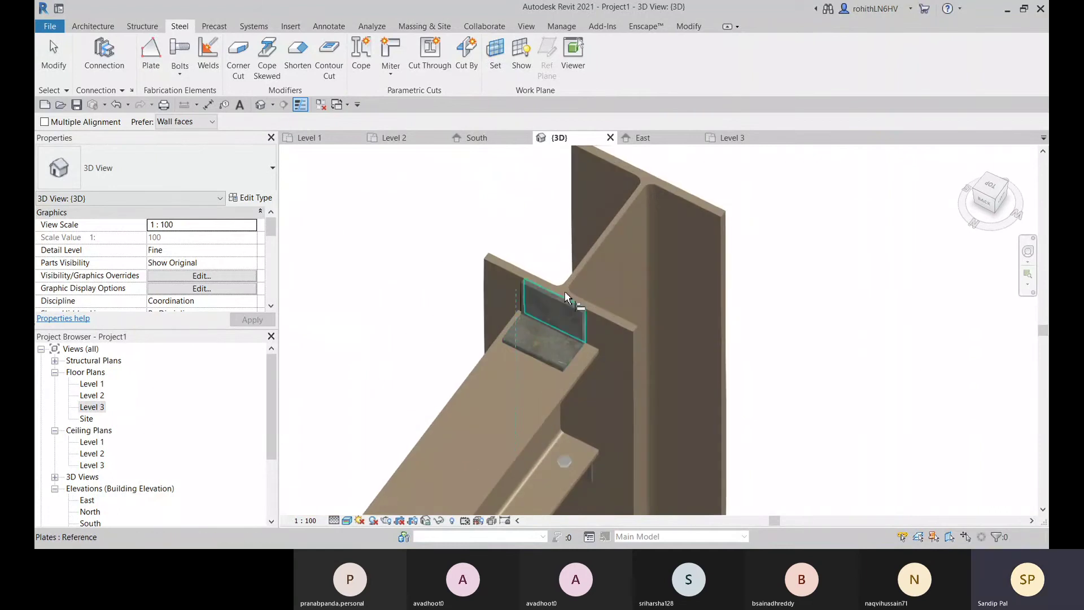
{"action": "scroll", "coordinate": [565, 296], "scroll_direction": "up", "scroll_amount": 3}
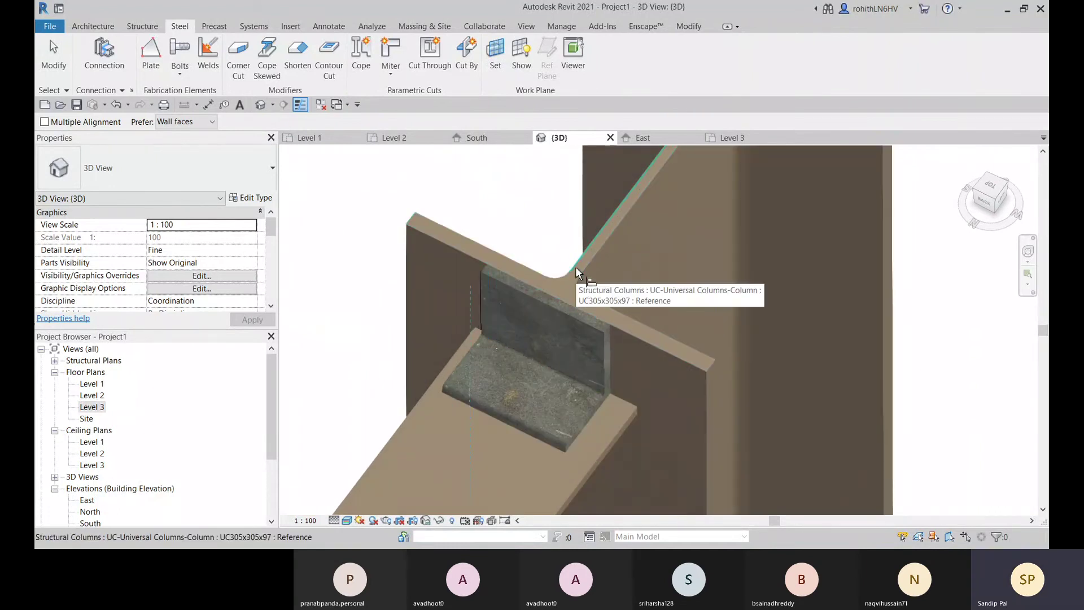
{"action": "scroll", "coordinate": [577, 268], "scroll_direction": "down", "scroll_amount": 2}
{"action": "scroll", "coordinate": [564, 306], "scroll_direction": "down", "scroll_amount": 3}
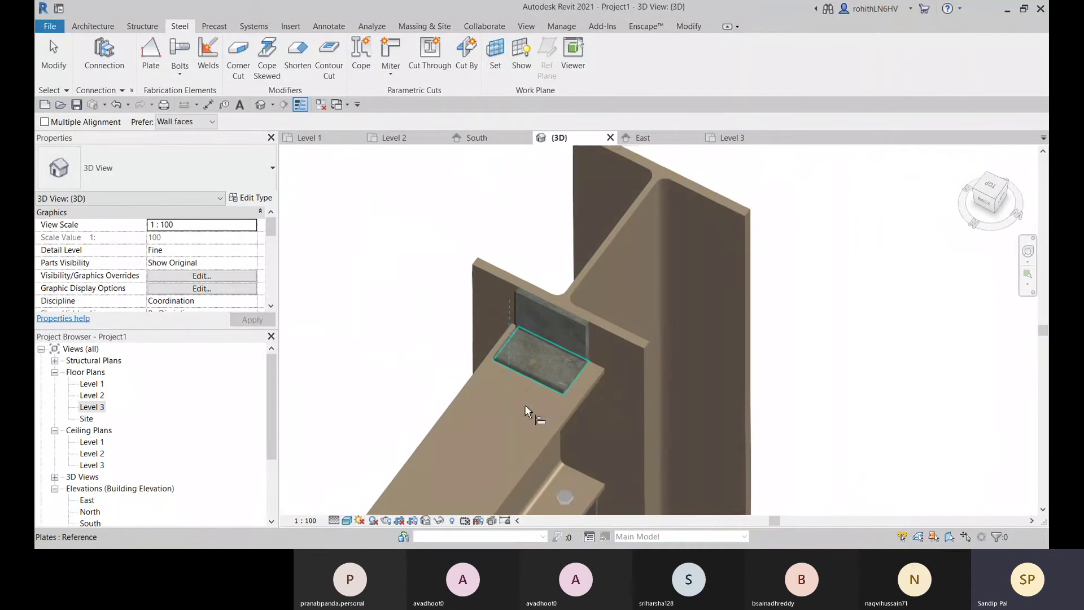
{"action": "middle_click_drag", "start_coordinate": [556, 413], "coordinate": [566, 318]}
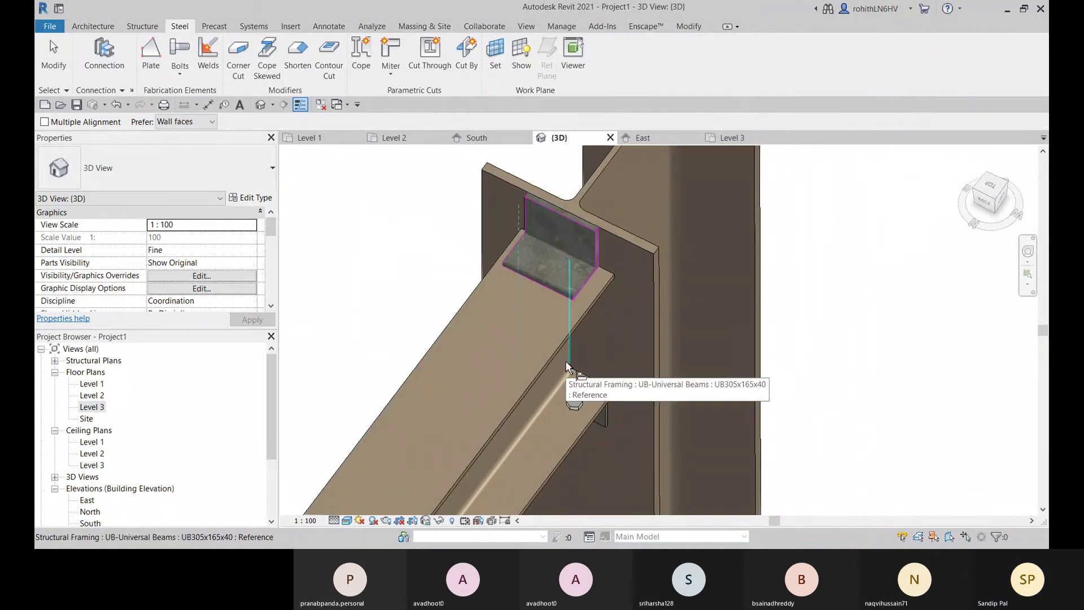
{"action": "left_click", "coordinate": [567, 363]}
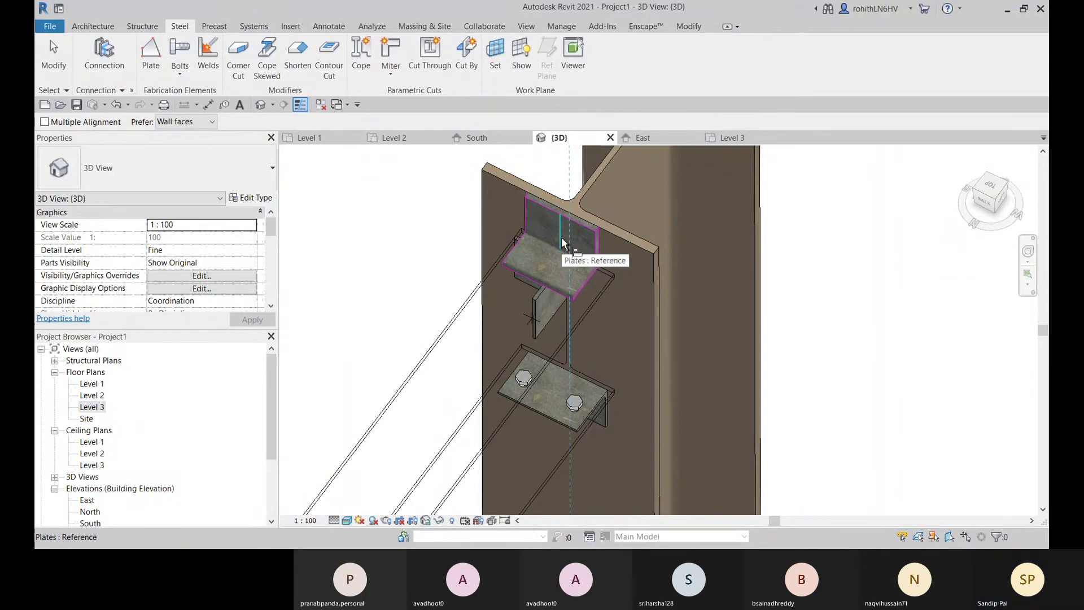
{"action": "middle_click_drag", "start_coordinate": [563, 244], "coordinate": [618, 213], "text": "shift"}
Align the back of the L-shaped plate's upright leg with the column flange face, and finish aligning
{"action": "scroll", "coordinate": [528, 212], "scroll_direction": "down", "scroll_amount": 5}
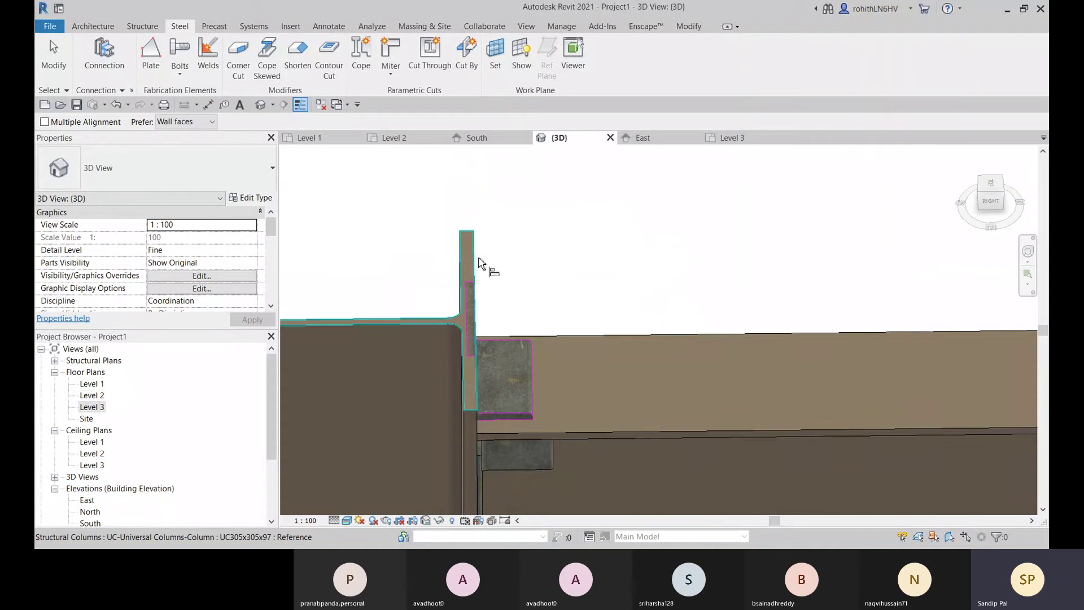
{"action": "middle_click_drag", "start_coordinate": [479, 264], "coordinate": [382, 269], "text": "shift"}
{"action": "left_click", "coordinate": [602, 303]}
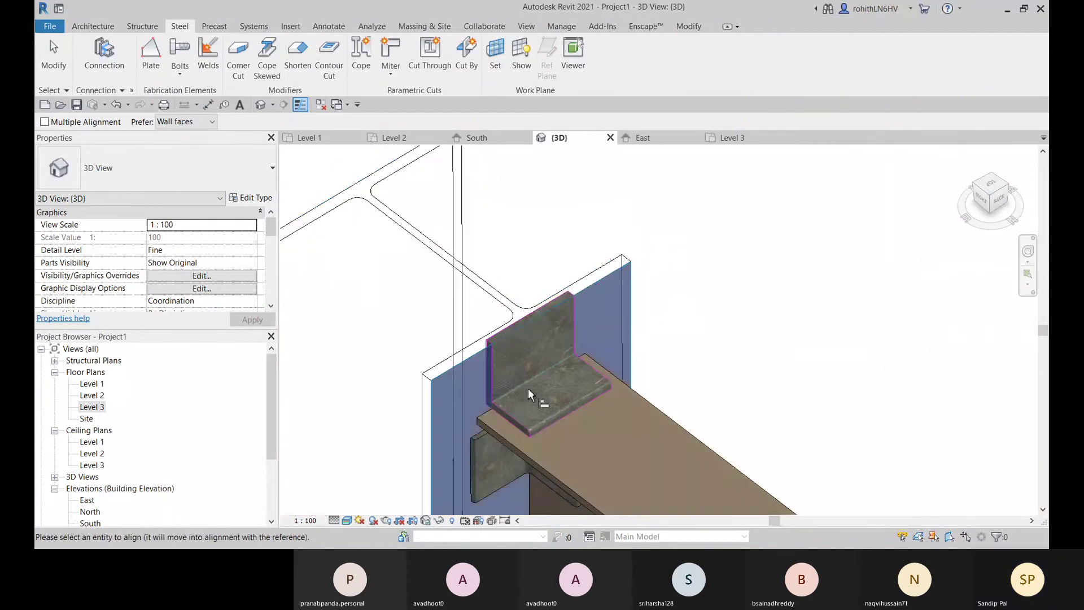
{"action": "middle_click_drag", "start_coordinate": [528, 388], "coordinate": [430, 356], "text": "shift"}
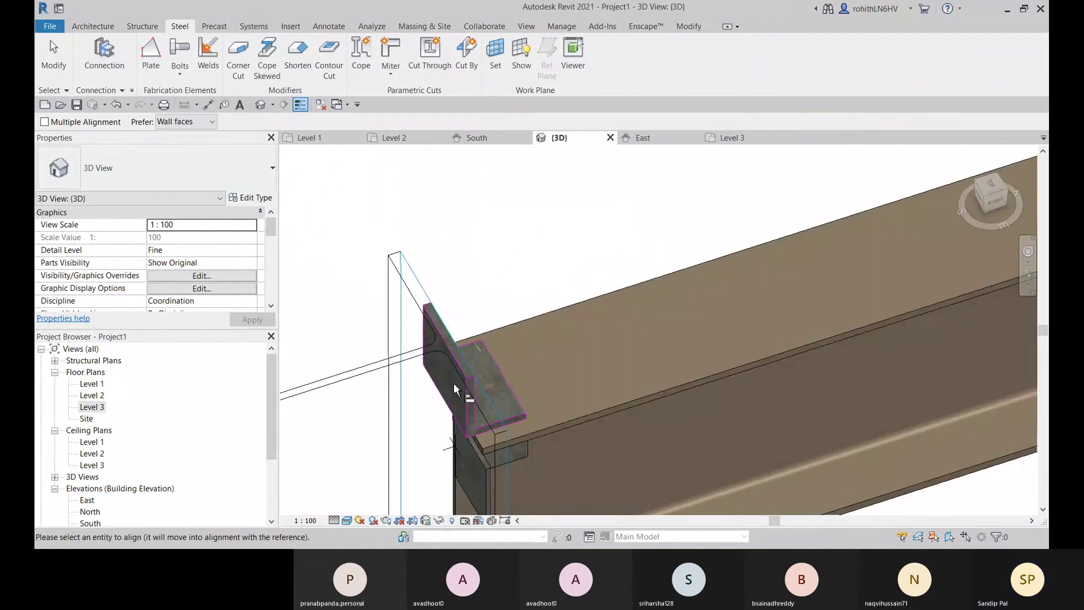
{"action": "middle_click_drag", "start_coordinate": [468, 438], "coordinate": [540, 373], "text": "shift"}
{"action": "middle_click_drag", "start_coordinate": [533, 327], "coordinate": [605, 405], "text": "shift"}
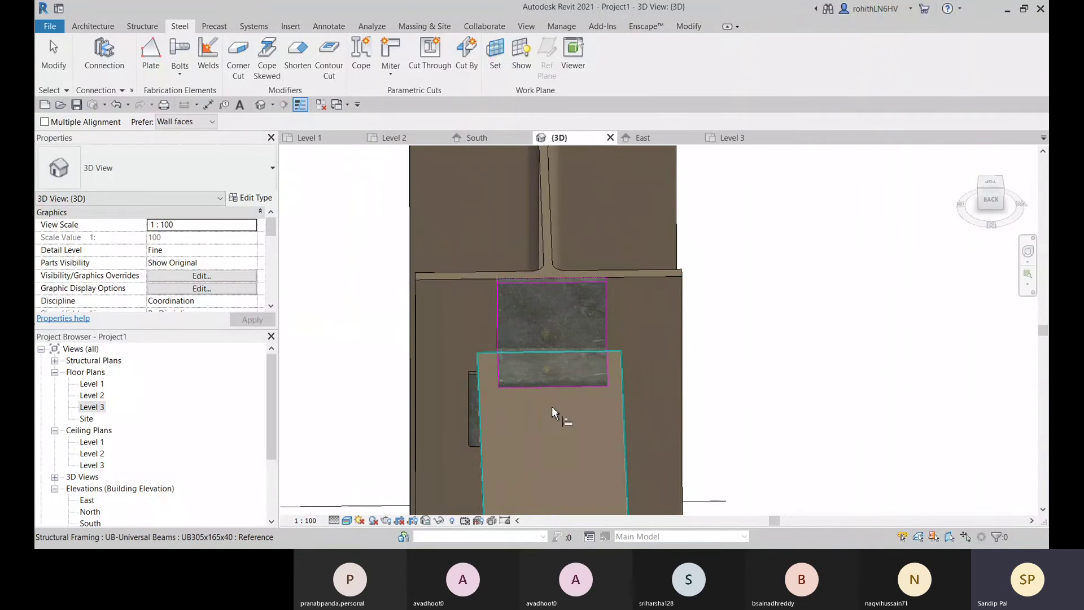
{"action": "key", "text": "Escape"}
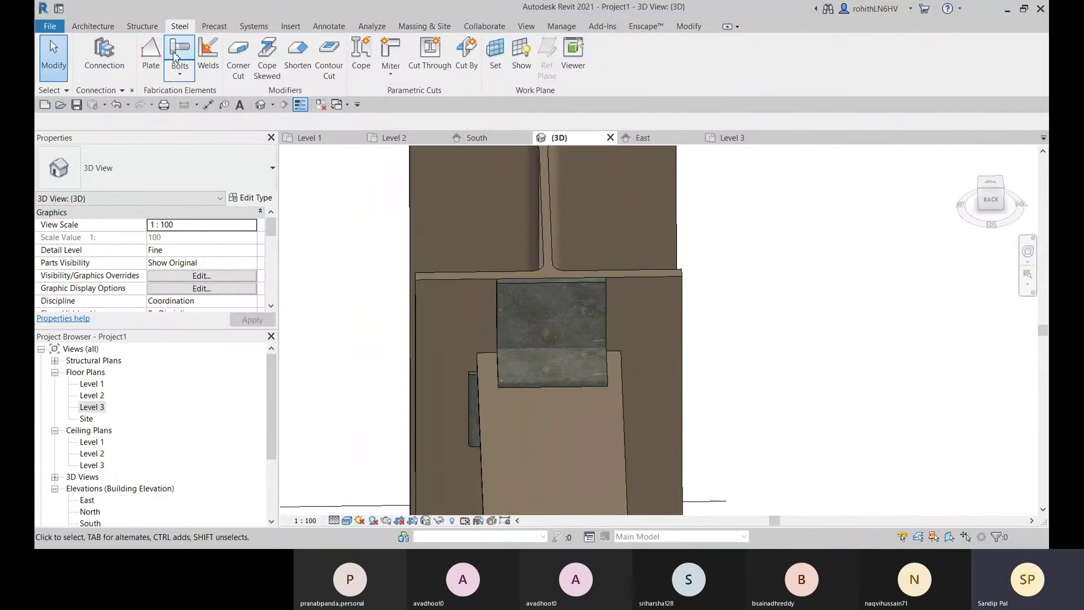
Try to bolt the custom L-shaped plate to the column by picking both as the elements to connect
{"action": "left_click", "coordinate": [570, 371]}
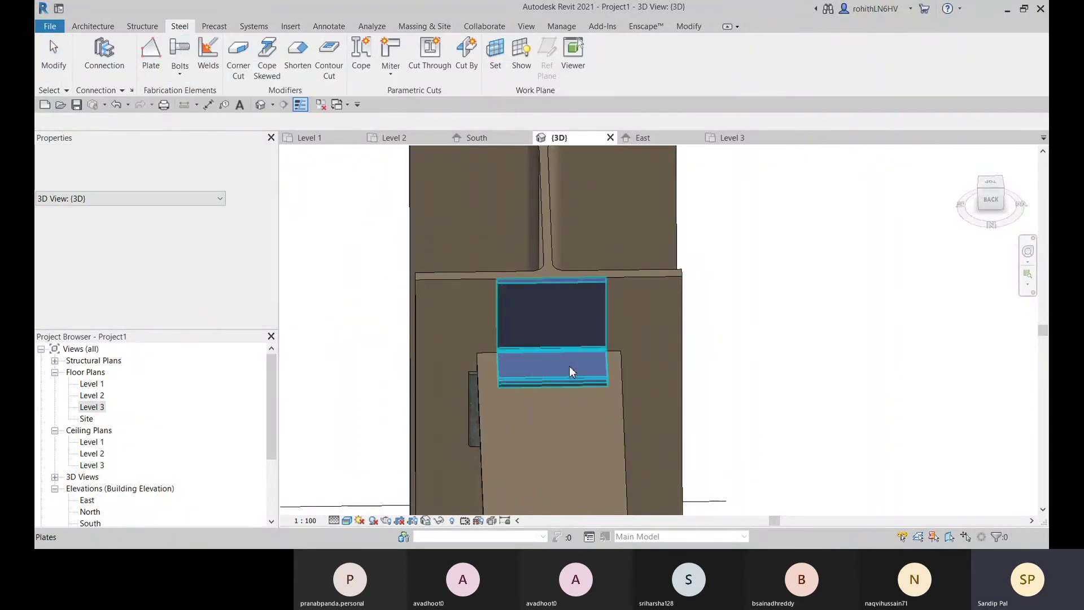
{"action": "middle_click_drag", "start_coordinate": [651, 427], "coordinate": [680, 440], "text": "shift"}
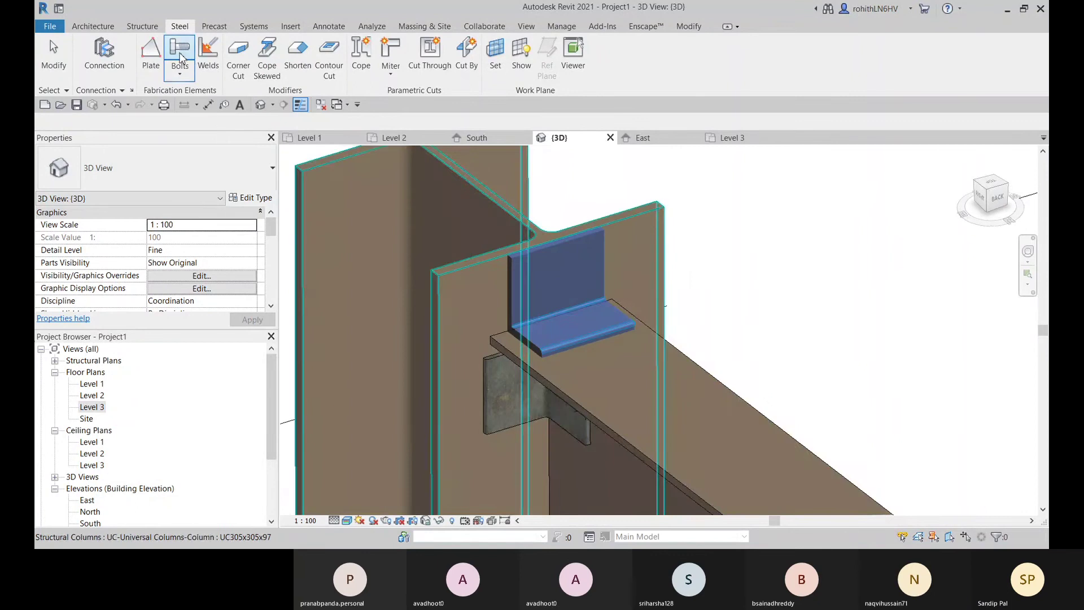
{"action": "left_click", "coordinate": [634, 247]}
{"action": "left_click", "coordinate": [574, 337], "text": "ctrl"}
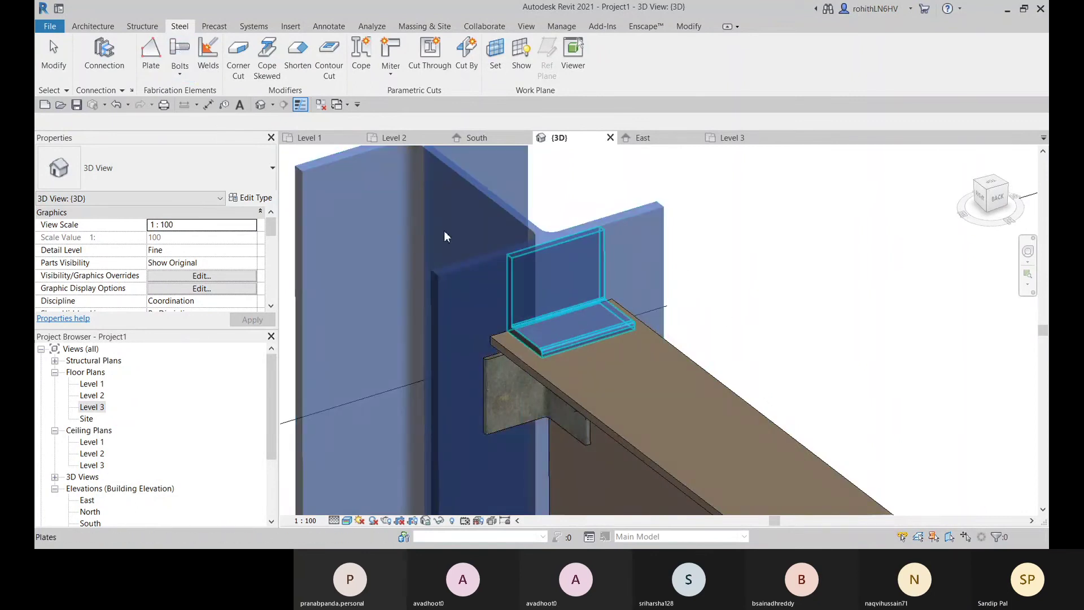
{"action": "left_click", "coordinate": [179, 51]}
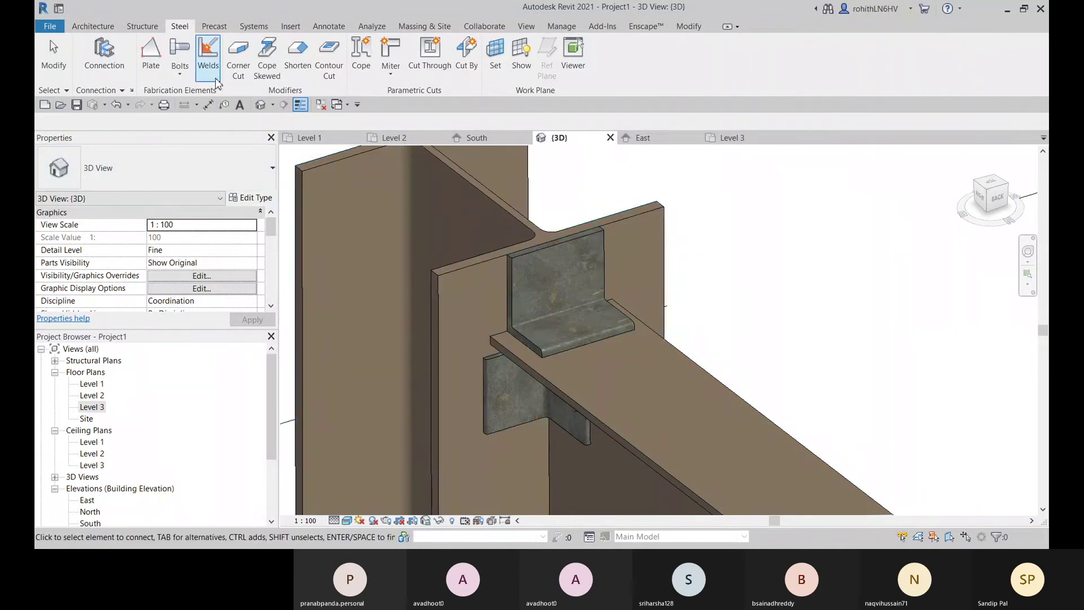
{"action": "left_click", "coordinate": [183, 82]}
{"action": "key", "text": "Escape"}
{"action": "key", "text": "Escape"}
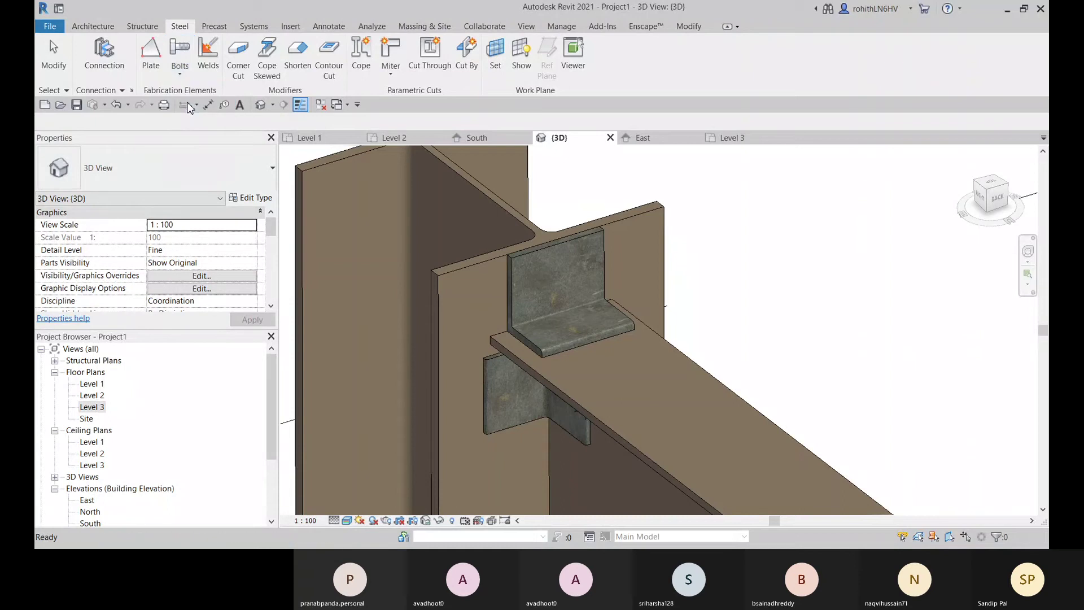
{"action": "left_click", "coordinate": [181, 73]}
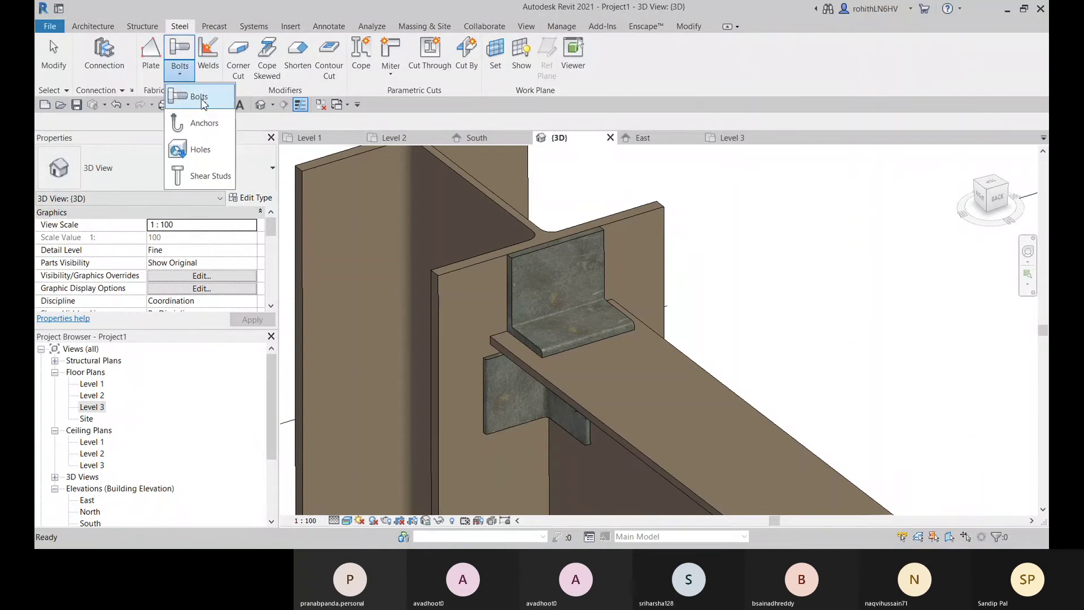
{"action": "left_click", "coordinate": [201, 102]}
{"action": "left_click", "coordinate": [183, 83]}
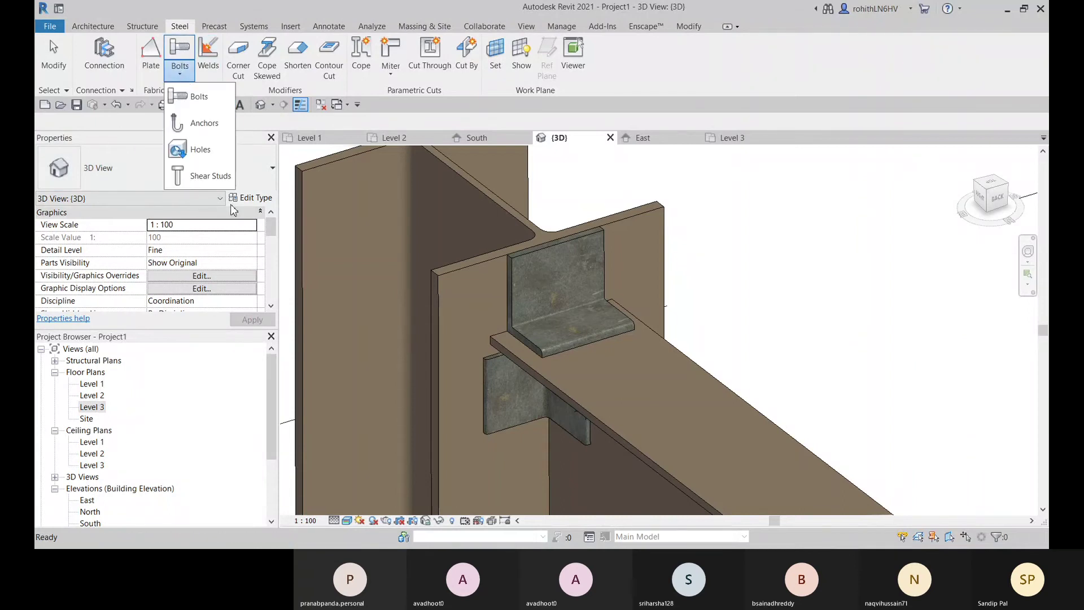
{"action": "left_click", "coordinate": [208, 177]}
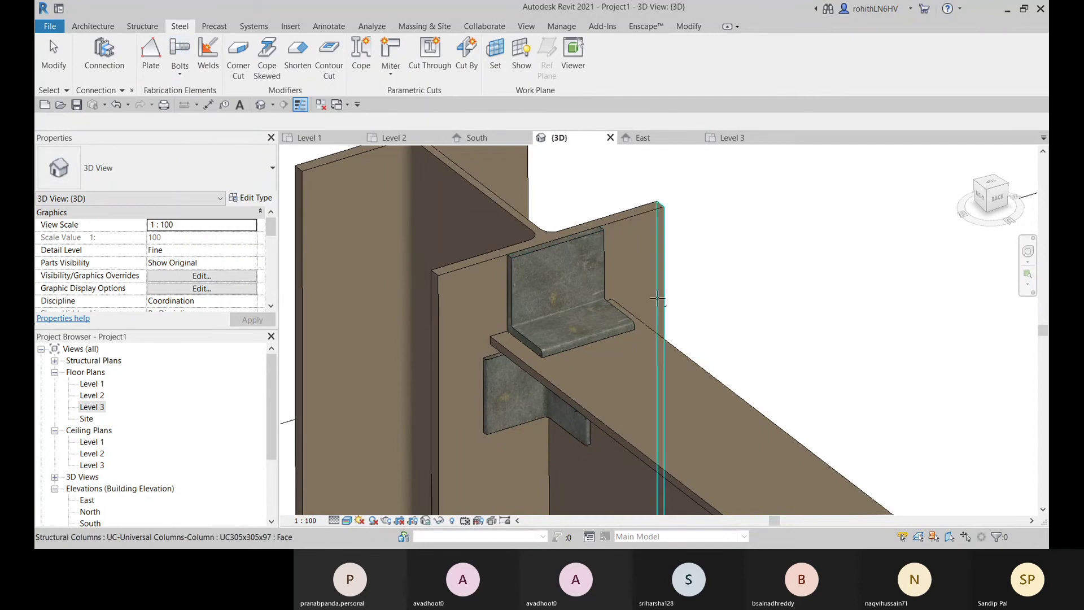
{"action": "key", "text": "Escape"}
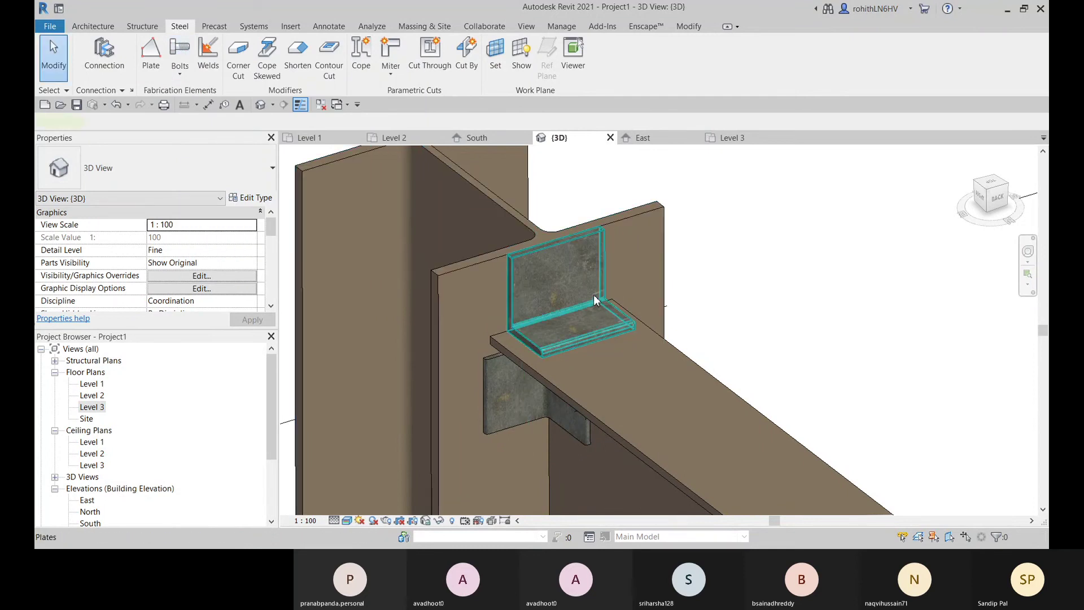
Restart the Bolts command and try picking the custom L-shaped plate again as the element to connect
{"action": "left_click", "coordinate": [594, 300]}
{"action": "mouse_move", "coordinate": [594, 299]}
{"action": "middle_mouse_down", "text": "shift"}
{"action": "mouse_move", "coordinate": [628, 310]}
{"action": "mouse_move", "coordinate": [475, 313]}
{"action": "mouse_move", "coordinate": [351, 290]}
{"action": "mouse_move", "coordinate": [529, 320]}
{"action": "mouse_move", "coordinate": [615, 296]}
{"action": "middle_mouse_up", "text": "shift"}
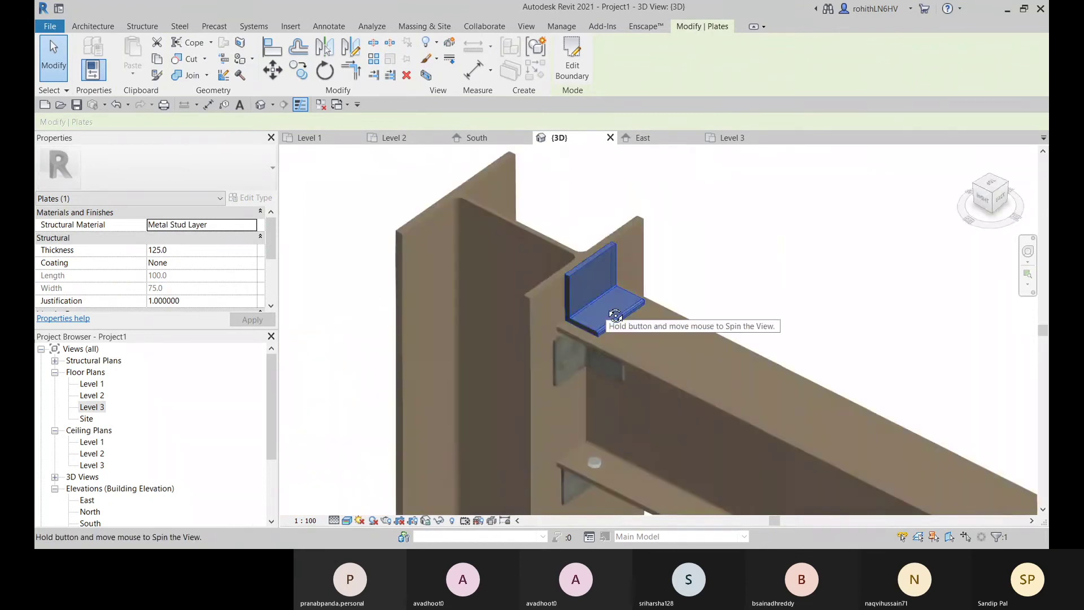
{"action": "left_click", "coordinate": [180, 27]}
{"action": "left_click", "coordinate": [180, 57]}
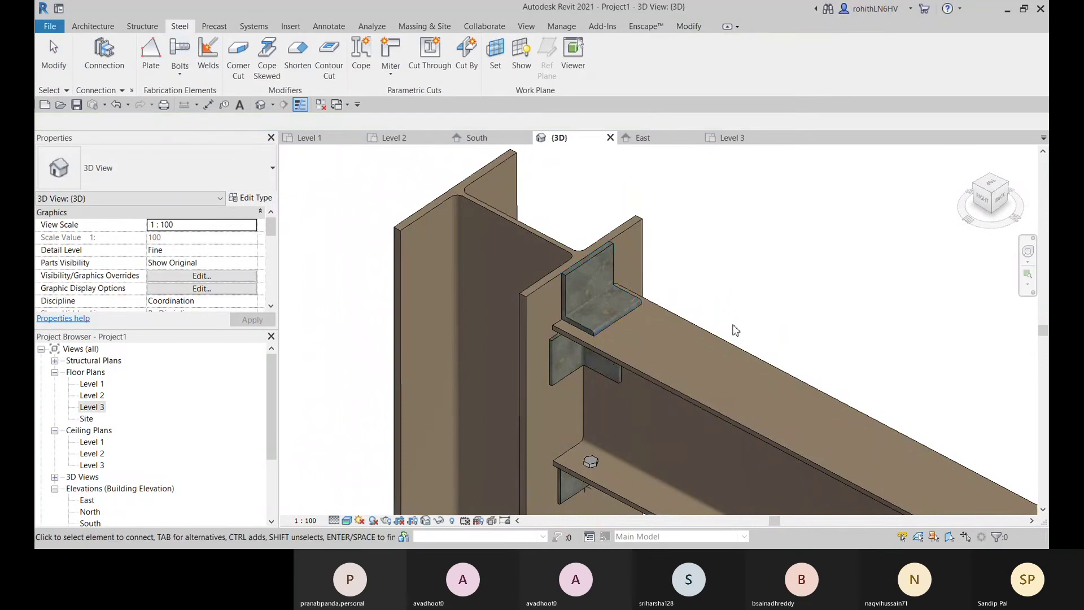
{"action": "left_click", "coordinate": [600, 285]}
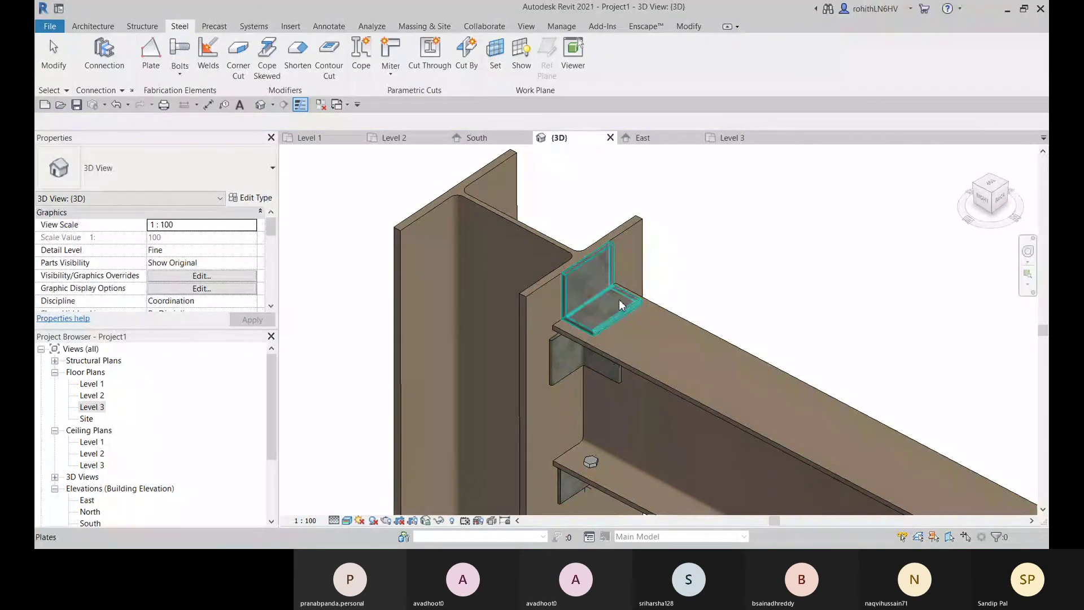
{"action": "middle_click_drag", "start_coordinate": [689, 315], "coordinate": [625, 316], "text": "shift"}
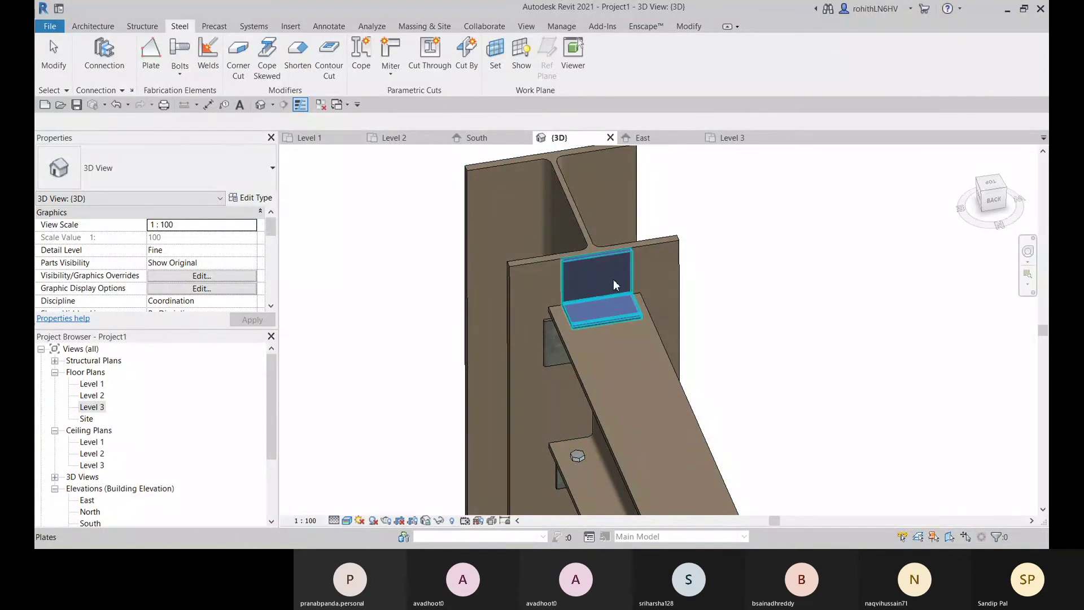
{"action": "left_click", "coordinate": [686, 30]}
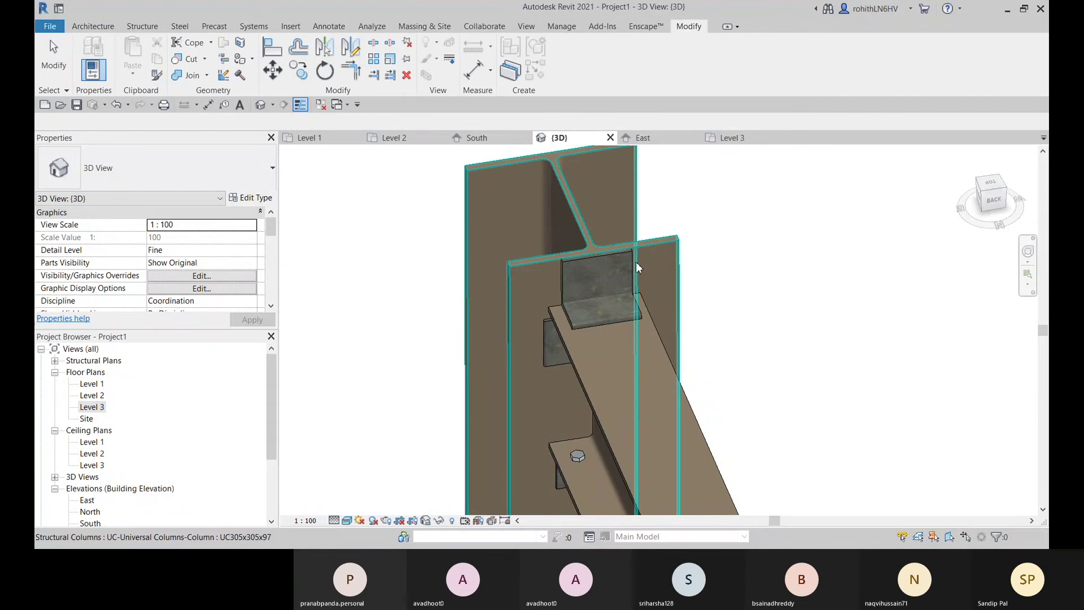
{"action": "left_click", "coordinate": [615, 269]}
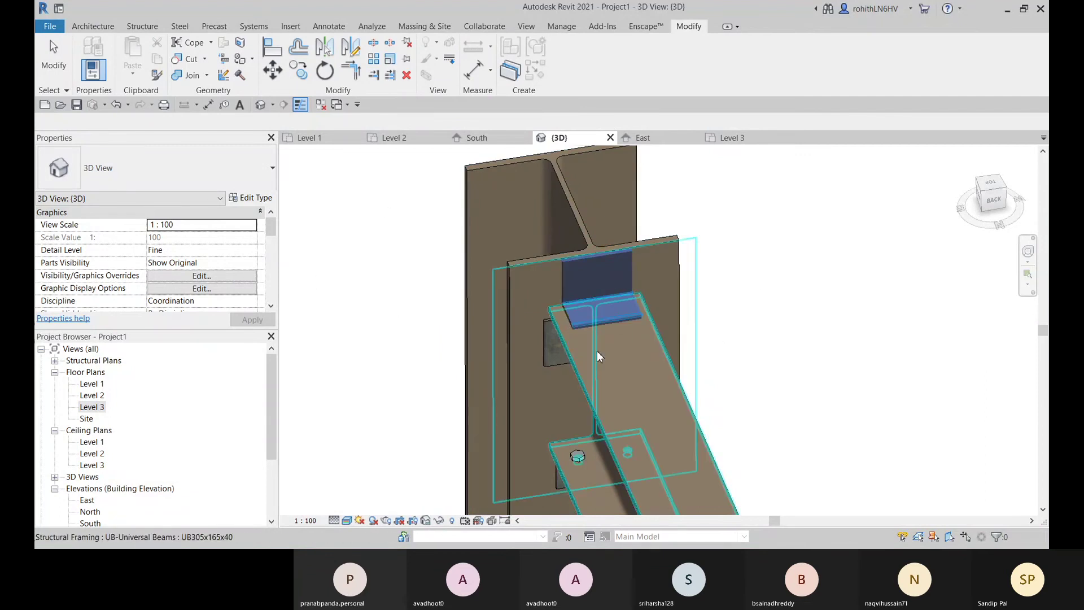
{"action": "middle_click_drag", "start_coordinate": [629, 389], "coordinate": [658, 327], "text": "shift"}
Try to use the flat plate at the mitred beam corner as the element for the bolts
{"action": "scroll", "coordinate": [677, 334], "scroll_direction": "down", "scroll_amount": 5}
{"action": "scroll", "coordinate": [414, 263], "scroll_direction": "up", "scroll_amount": 10}
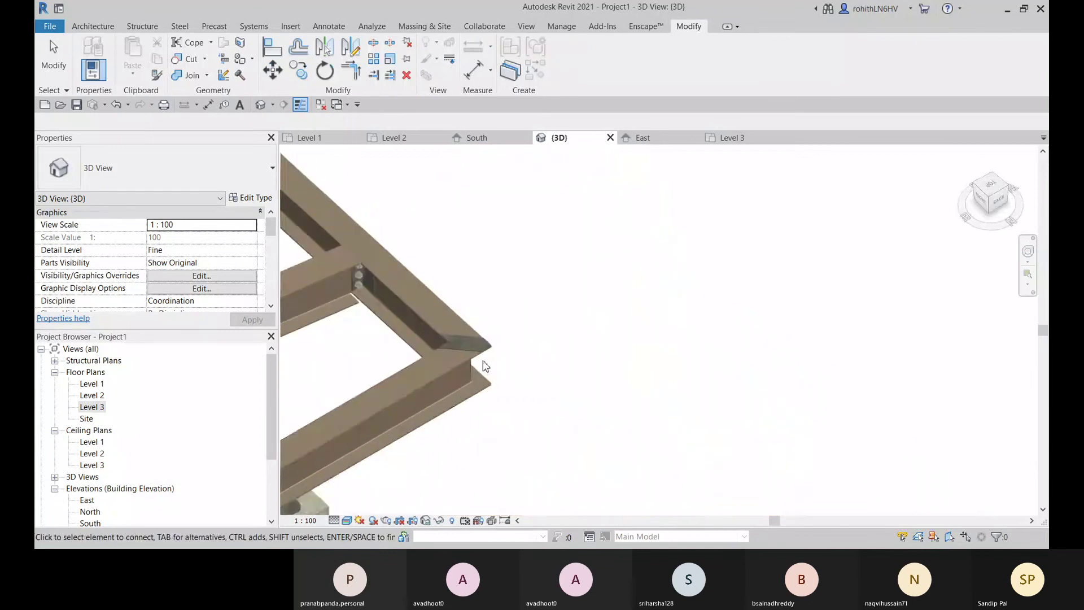
{"action": "scroll", "coordinate": [456, 347], "scroll_direction": "up", "scroll_amount": 2}
{"action": "left_click", "coordinate": [480, 300]}
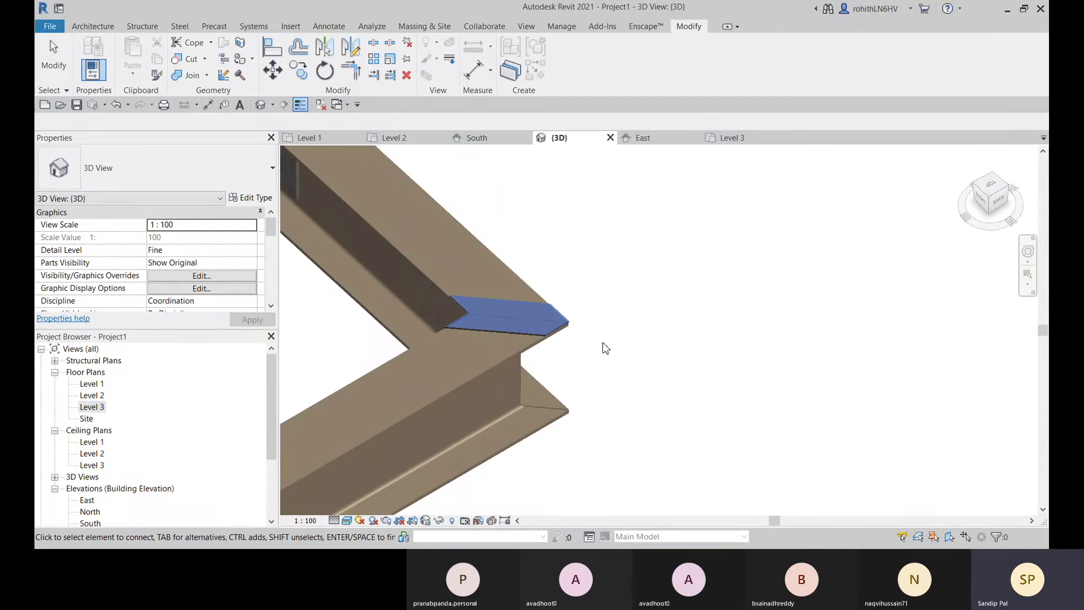
{"action": "scroll", "coordinate": [605, 346], "scroll_direction": "down", "scroll_amount": 2}
{"action": "key", "text": "Return"}
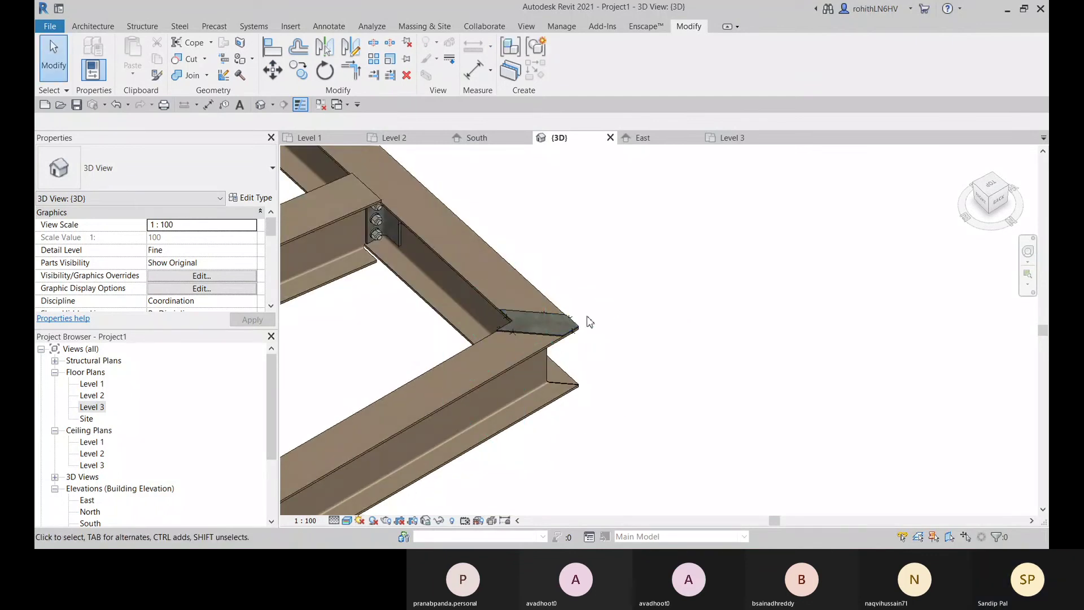
{"action": "left_click", "coordinate": [532, 331]}
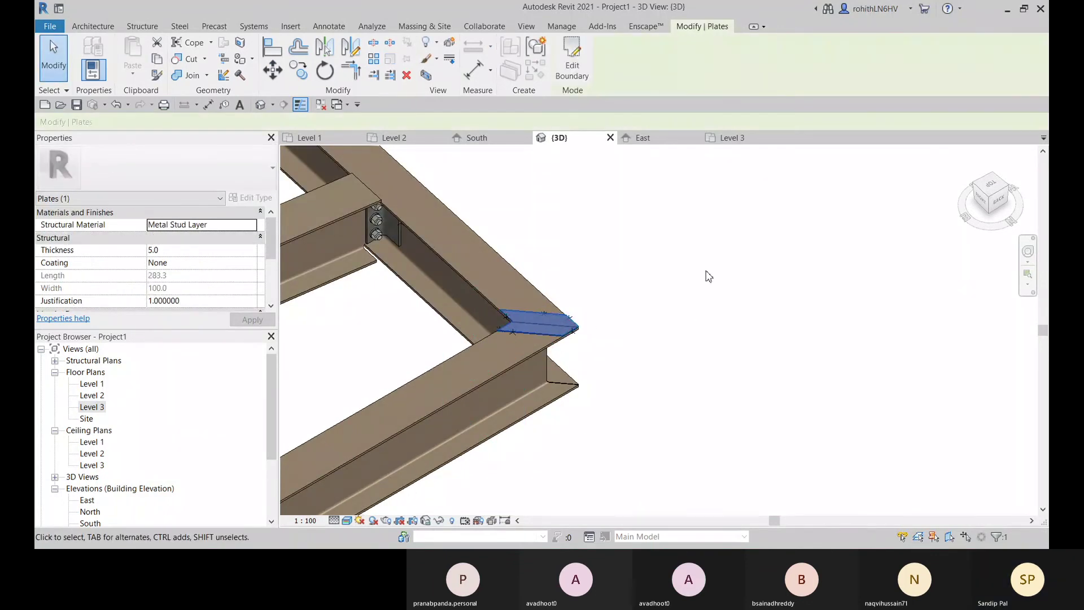
{"action": "left_click", "coordinate": [584, 79]}
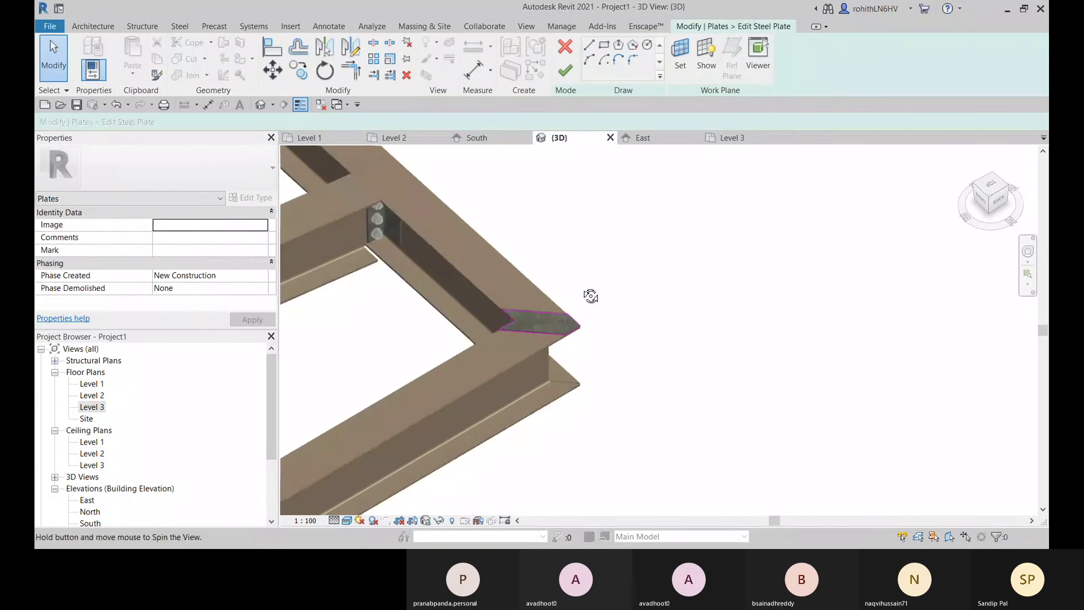
{"action": "scroll", "coordinate": [490, 287], "scroll_direction": "up", "scroll_amount": 5}
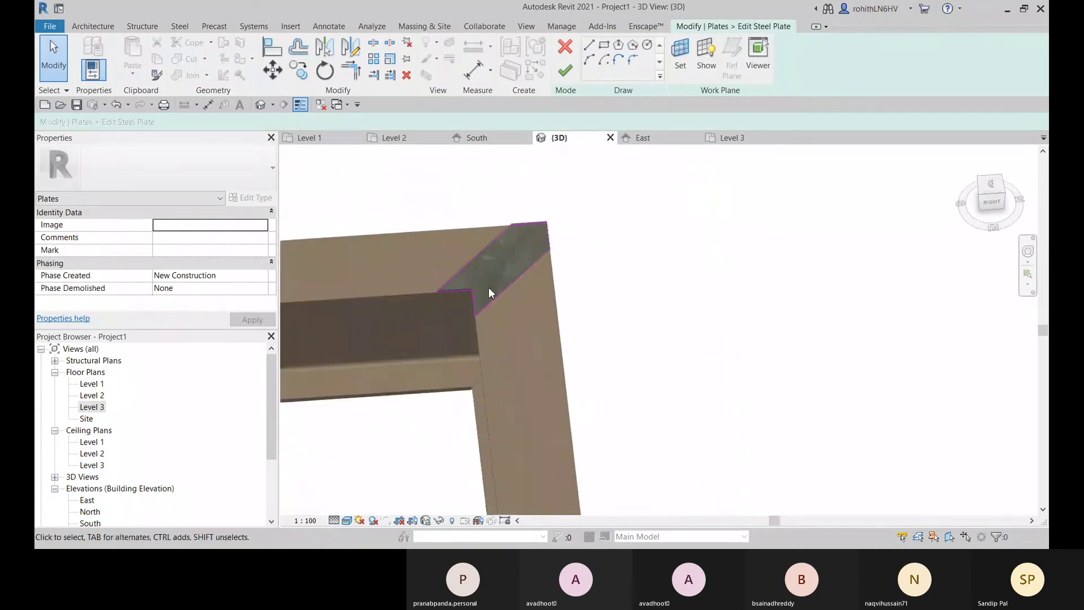
{"action": "scroll", "coordinate": [475, 296], "scroll_direction": "down", "scroll_amount": 2}
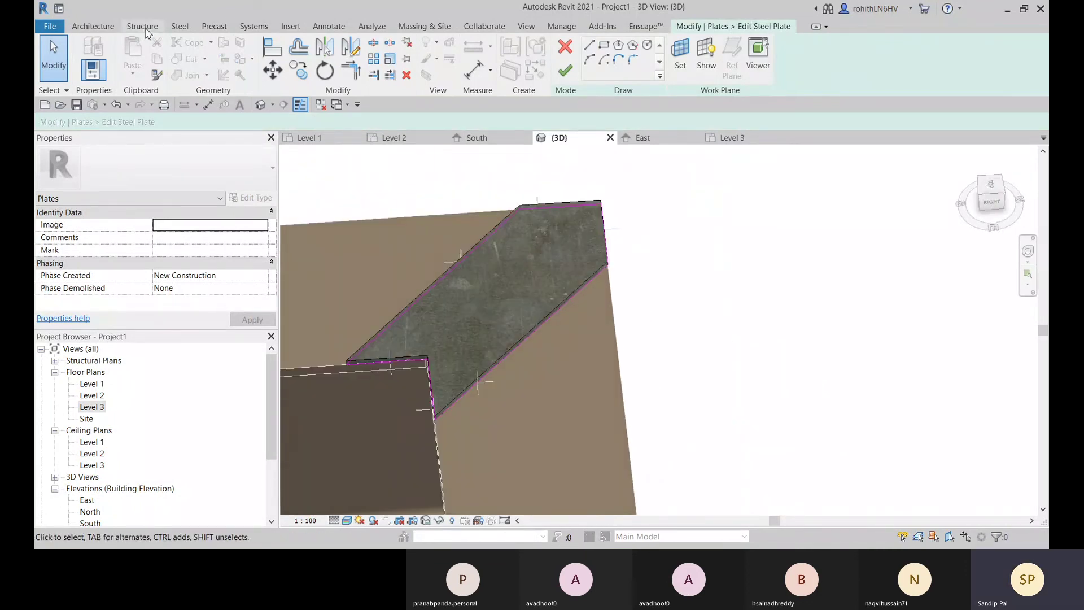
{"action": "left_click", "coordinate": [180, 26]}
{"action": "scroll", "coordinate": [568, 287], "scroll_direction": "down", "scroll_amount": 2}
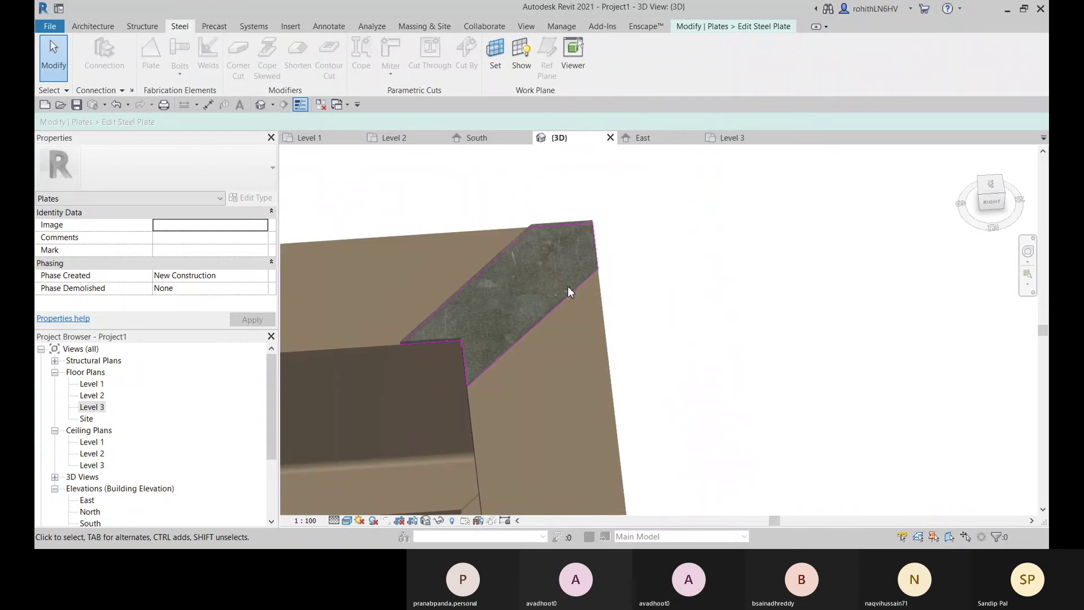
{"action": "middle_click_drag", "start_coordinate": [568, 287], "coordinate": [558, 244], "text": "shift"}
{"action": "scroll", "coordinate": [540, 188], "scroll_direction": "down", "scroll_amount": 1}
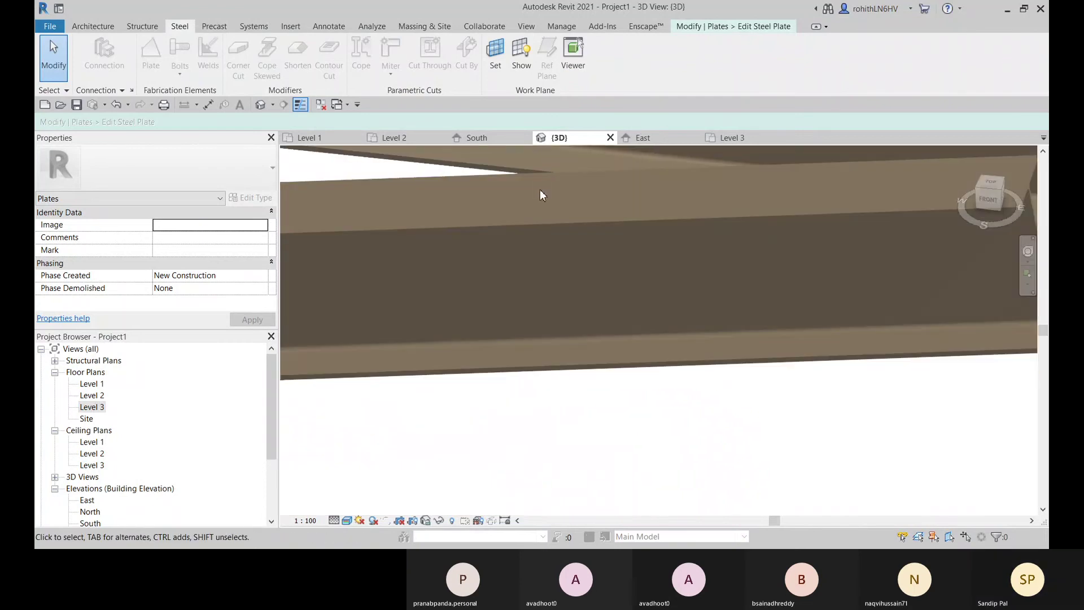
{"action": "right_click", "coordinate": [592, 423]}
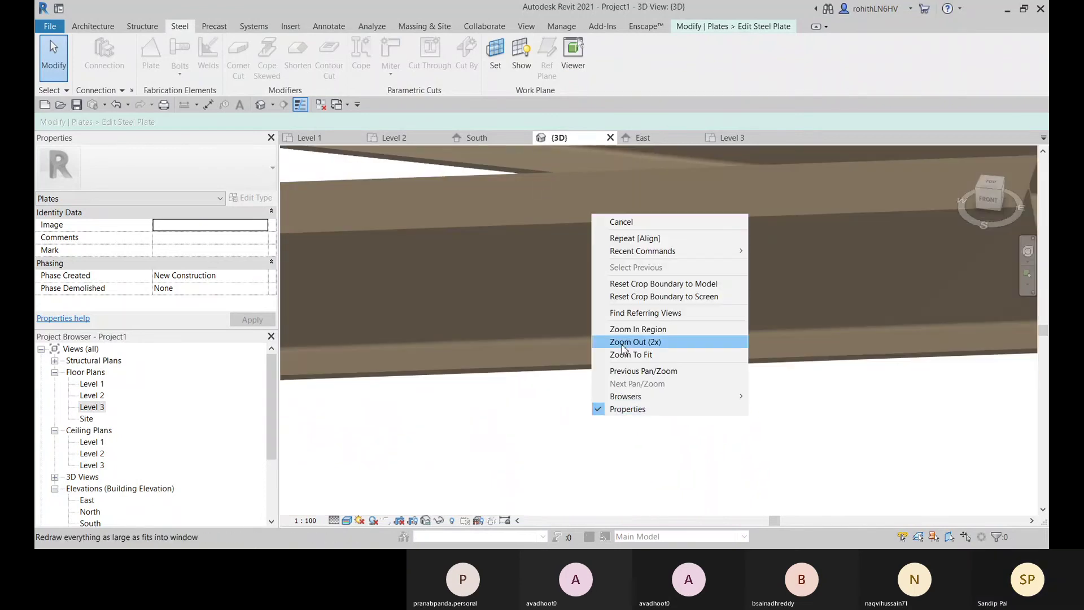
{"action": "left_click", "coordinate": [634, 222]}
{"action": "scroll", "coordinate": [552, 448], "scroll_direction": "down", "scroll_amount": 5}
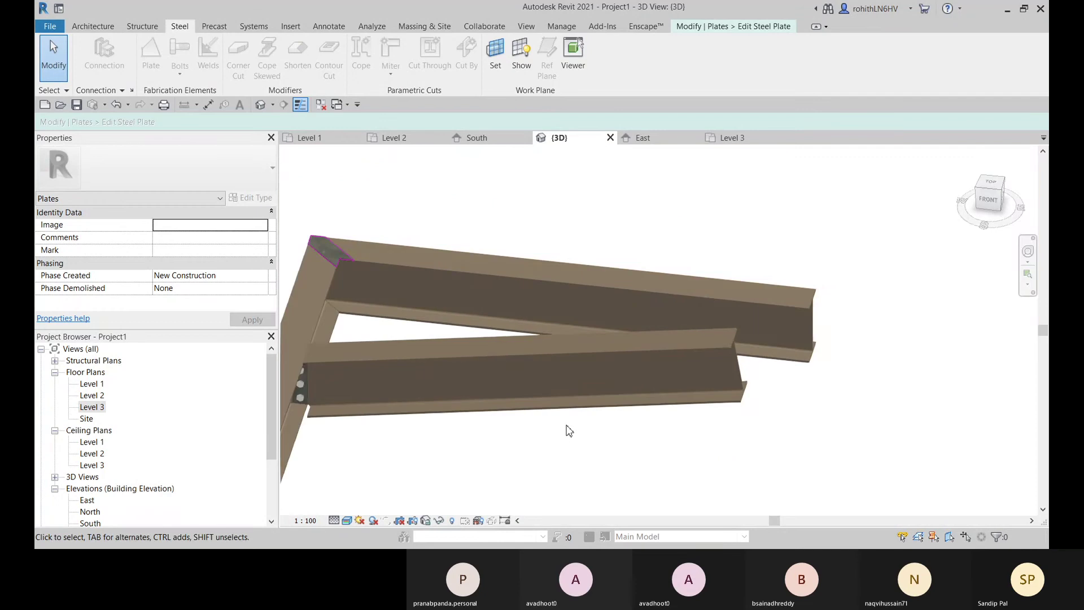
{"action": "right_click", "coordinate": [560, 258]}
{"action": "left_click", "coordinate": [565, 260]}
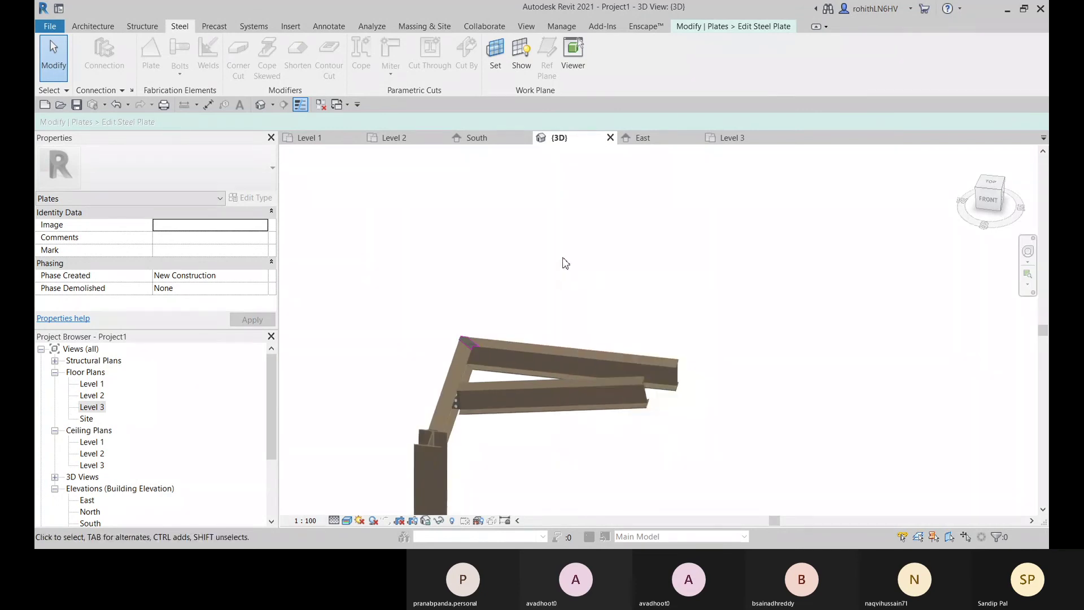
{"action": "right_click", "coordinate": [564, 261]}
{"action": "left_click", "coordinate": [637, 219]}
{"action": "left_click", "coordinate": [704, 28]}
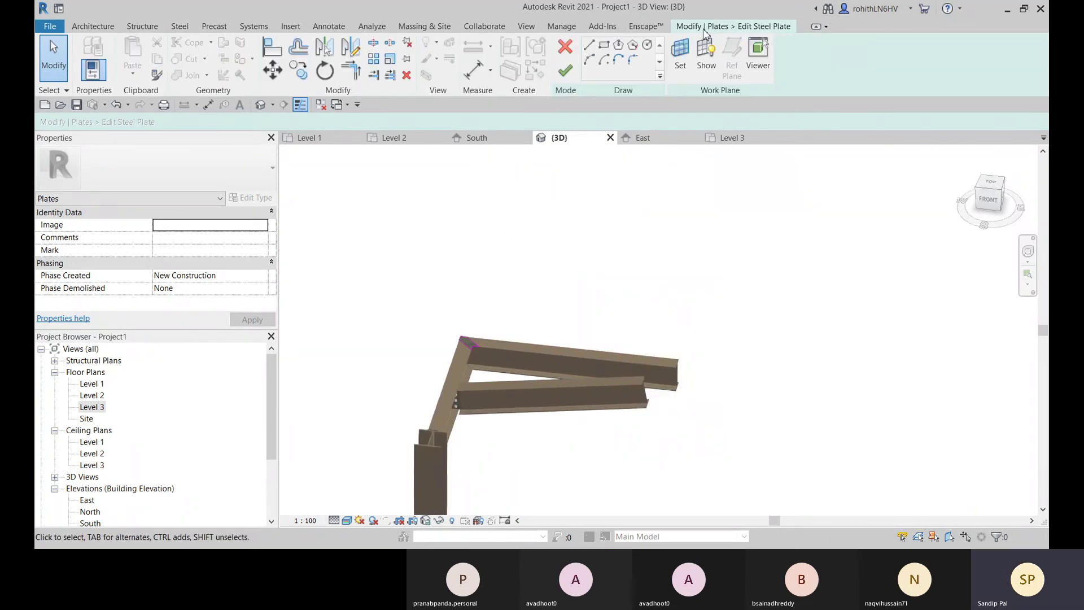
{"action": "left_click", "coordinate": [566, 71]}
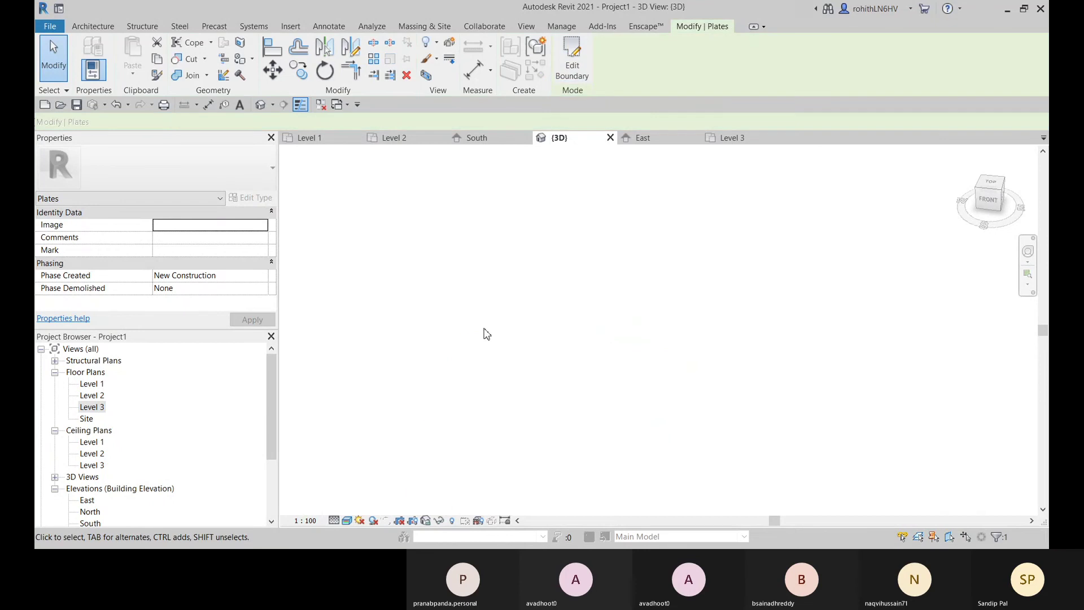
{"action": "scroll", "coordinate": [506, 293], "scroll_direction": "down", "scroll_amount": 6}
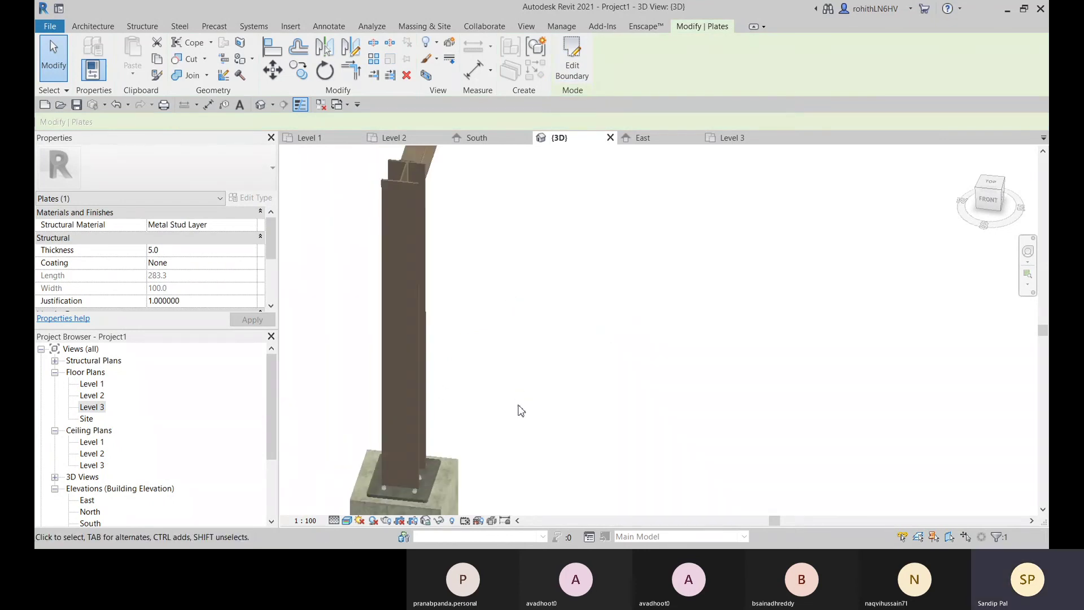
{"action": "mouse_move", "coordinate": [547, 361]}
{"action": "middle_mouse_down", "text": "shift"}
{"action": "mouse_move", "coordinate": [480, 395]}
{"action": "mouse_move", "coordinate": [560, 360]}
{"action": "middle_mouse_up", "text": "shift"}
{"action": "left_click", "coordinate": [559, 361]}
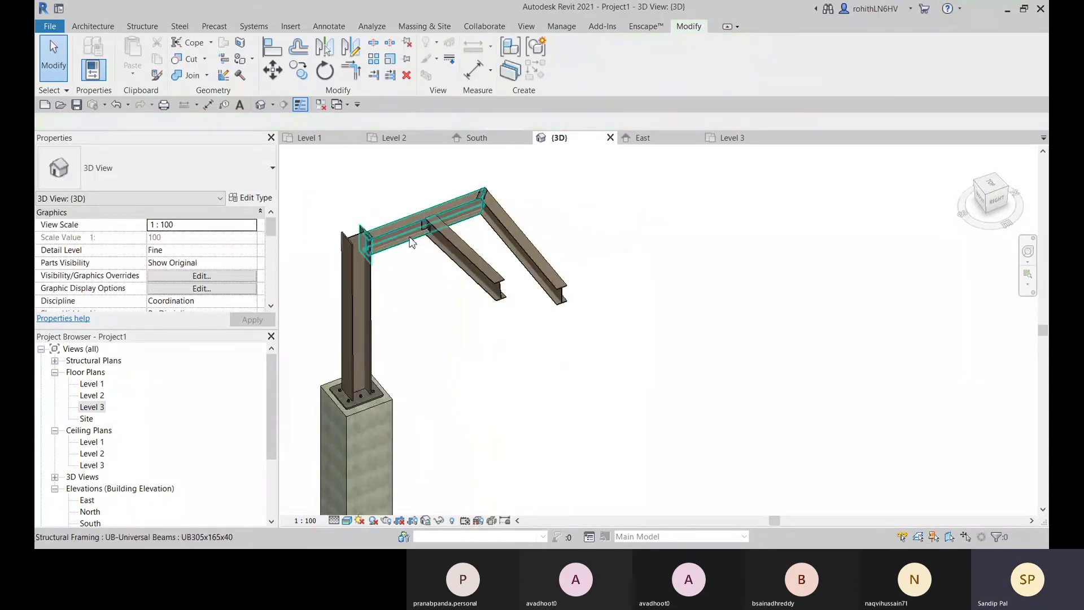
Try selecting the column together with the beam at the L-shaped plate connection, and clear the selection
{"action": "scroll", "coordinate": [386, 269], "scroll_direction": "up", "scroll_amount": 3}
{"action": "scroll", "coordinate": [386, 270], "scroll_direction": "up", "scroll_amount": 2}
{"action": "middle_click_drag", "start_coordinate": [398, 242], "coordinate": [322, 254], "text": "shift"}
{"action": "middle_click_drag", "start_coordinate": [322, 254], "coordinate": [728, 503]}
{"action": "scroll", "coordinate": [592, 270], "scroll_direction": "up", "scroll_amount": 4}
{"action": "left_click", "coordinate": [592, 251]}
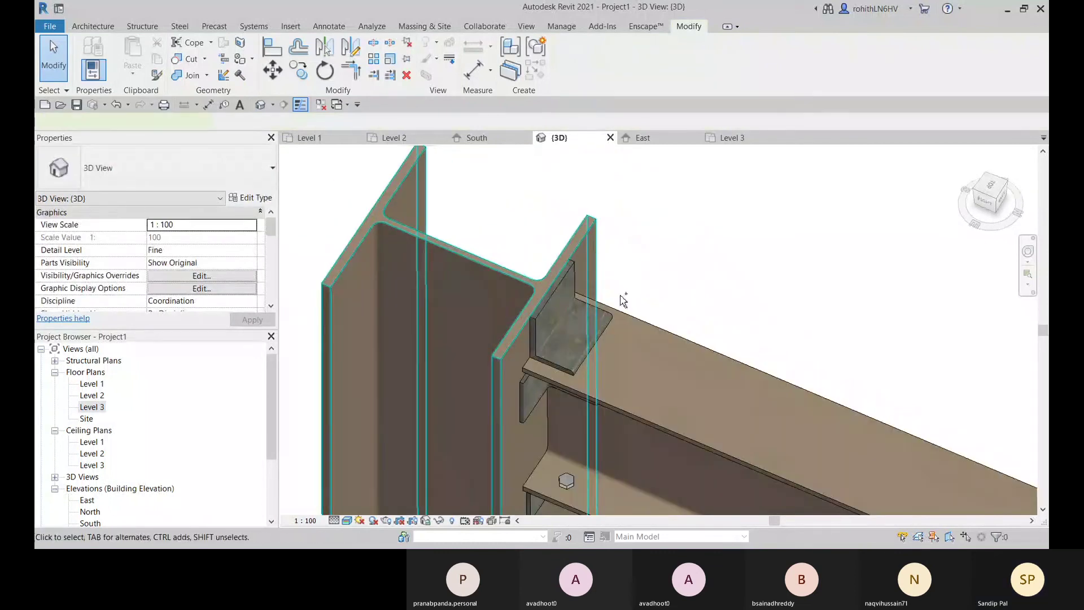
{"action": "left_click", "coordinate": [653, 331], "text": "ctrl"}
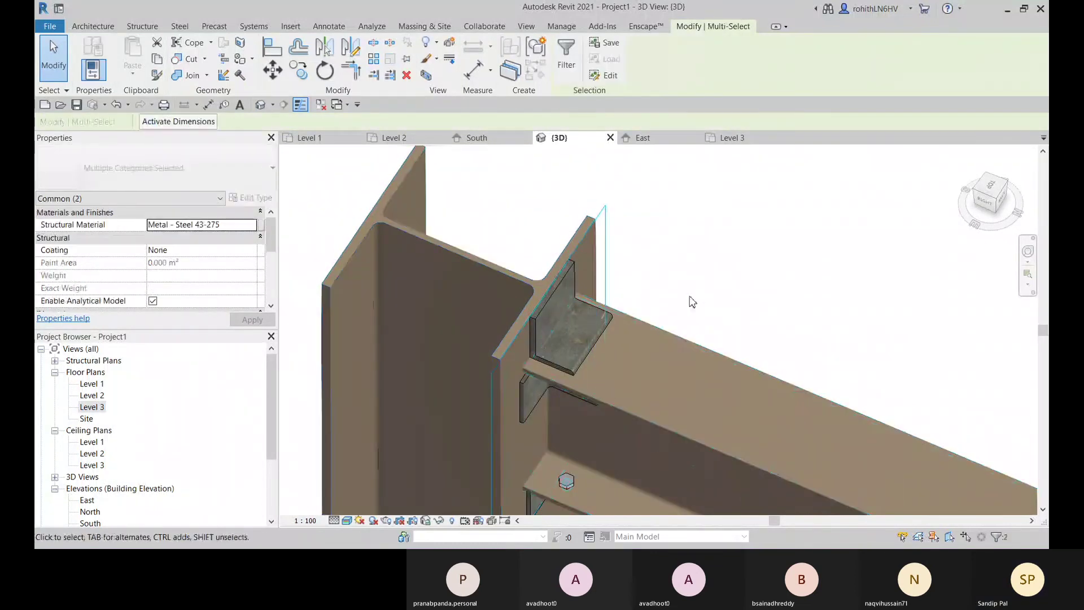
{"action": "left_click", "coordinate": [586, 223]}
{"action": "left_click", "coordinate": [732, 262]}
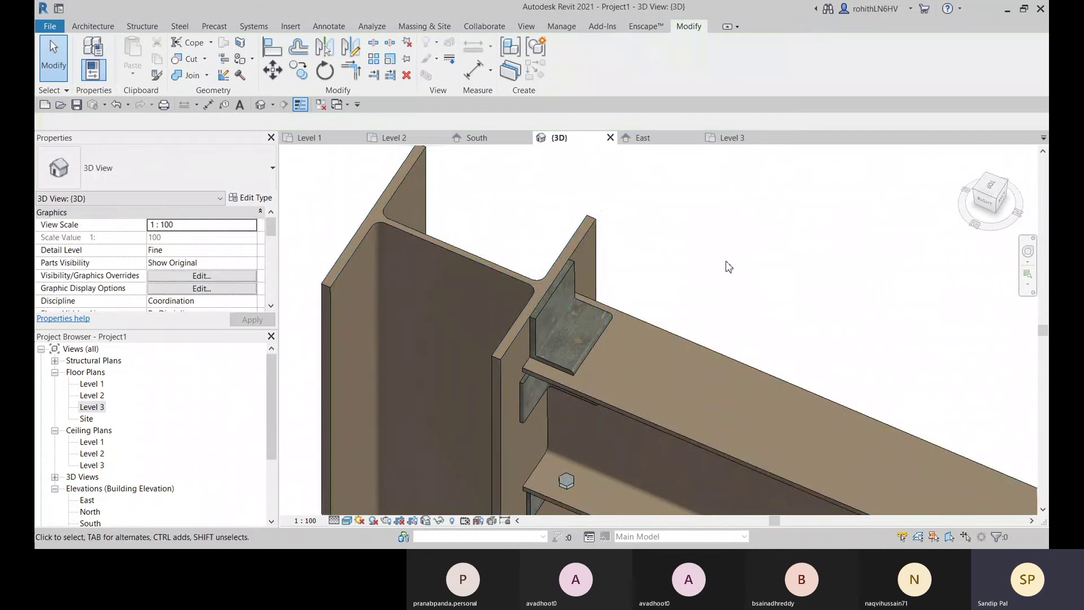
Try preselecting the column, the custom L-shaped plate and the beam together for a steel fastening, and clear the selection
{"action": "left_click", "coordinate": [500, 377]}
{"action": "left_click", "coordinate": [590, 347], "text": "ctrl"}
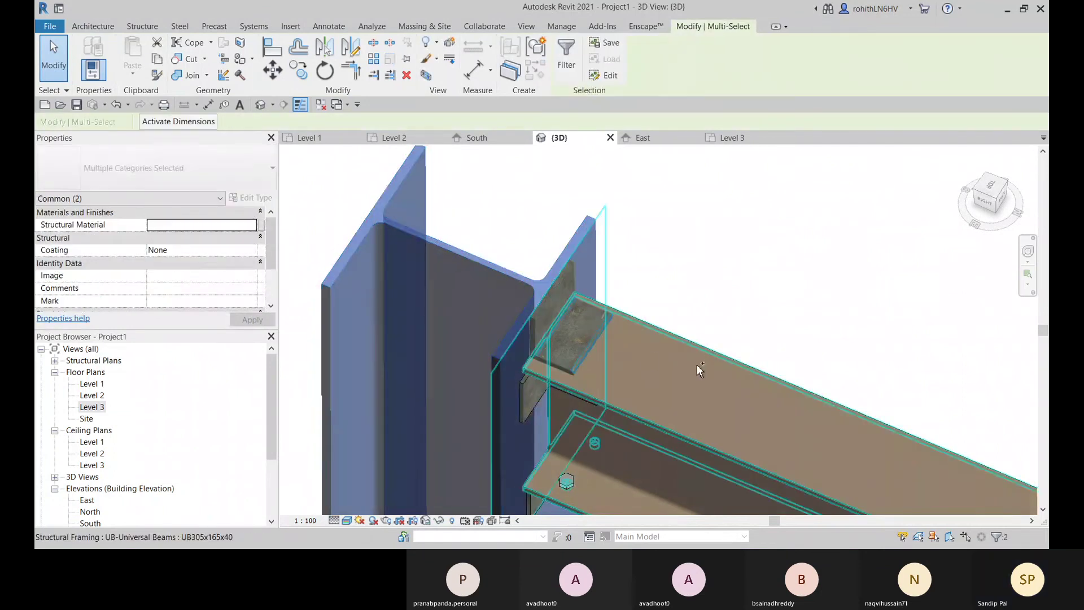
{"action": "left_click", "coordinate": [705, 349], "text": "ctrl"}
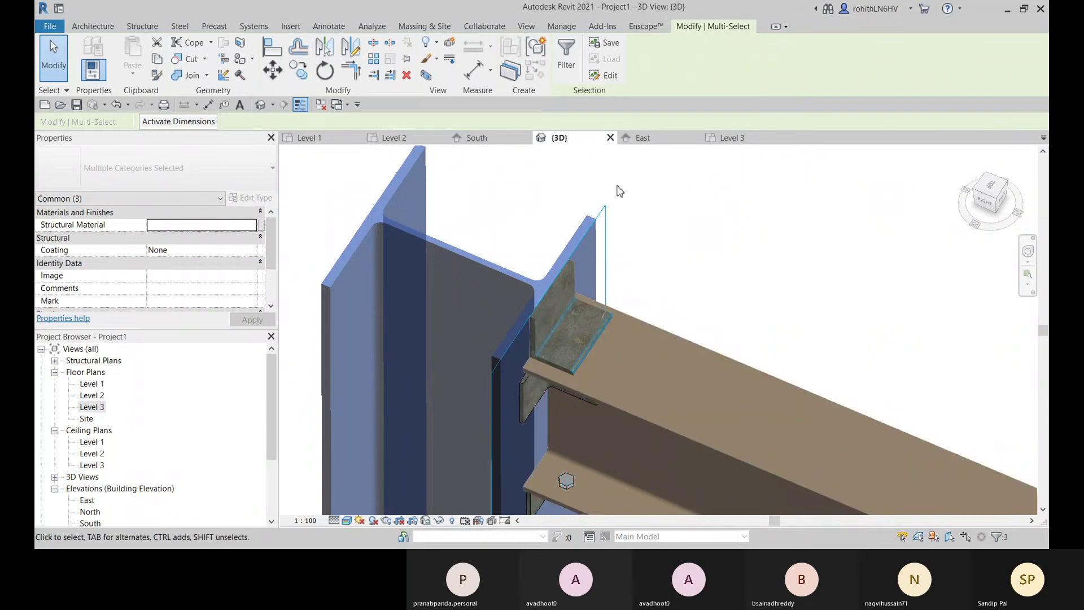
{"action": "left_click", "coordinate": [179, 27]}
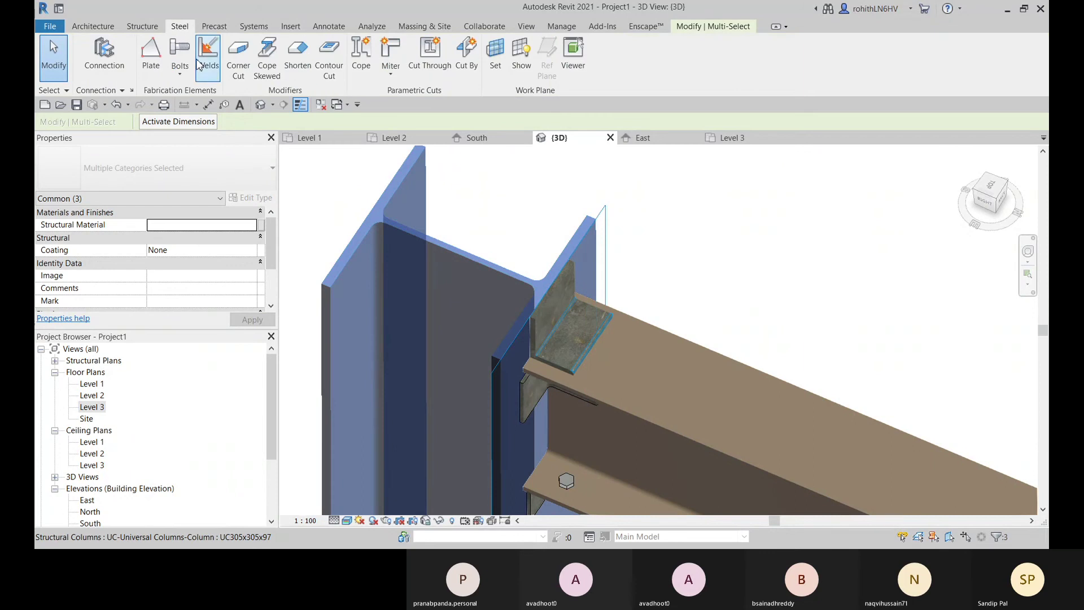
{"action": "key", "text": "Escape"}
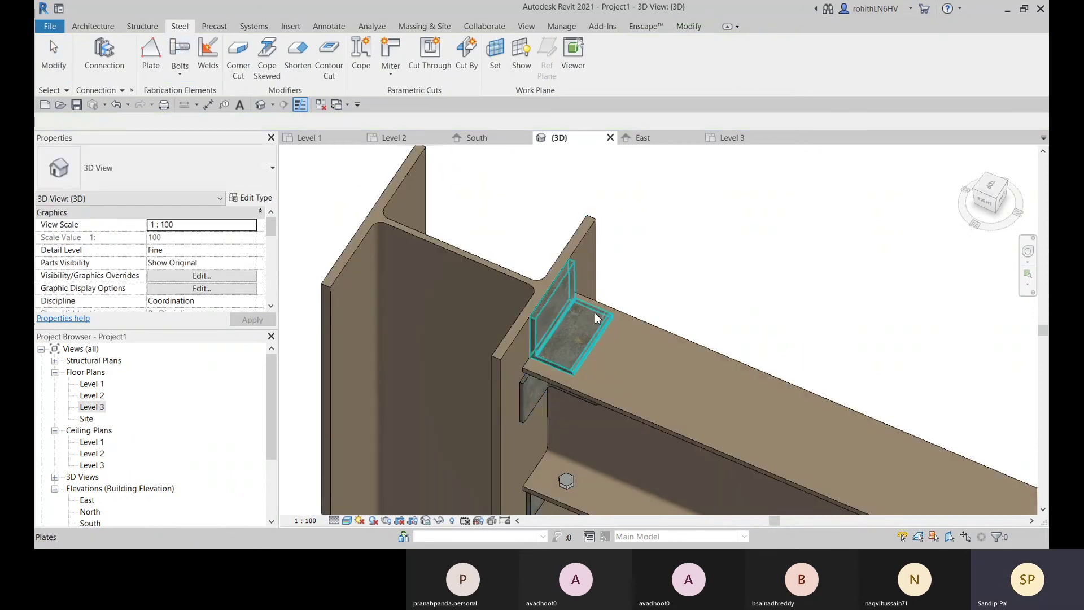
Try to start Bolts with the custom L-shaped plate on the beam's top flange as the element to connect
{"action": "middle_click_drag", "start_coordinate": [709, 307], "coordinate": [667, 287], "text": "shift"}
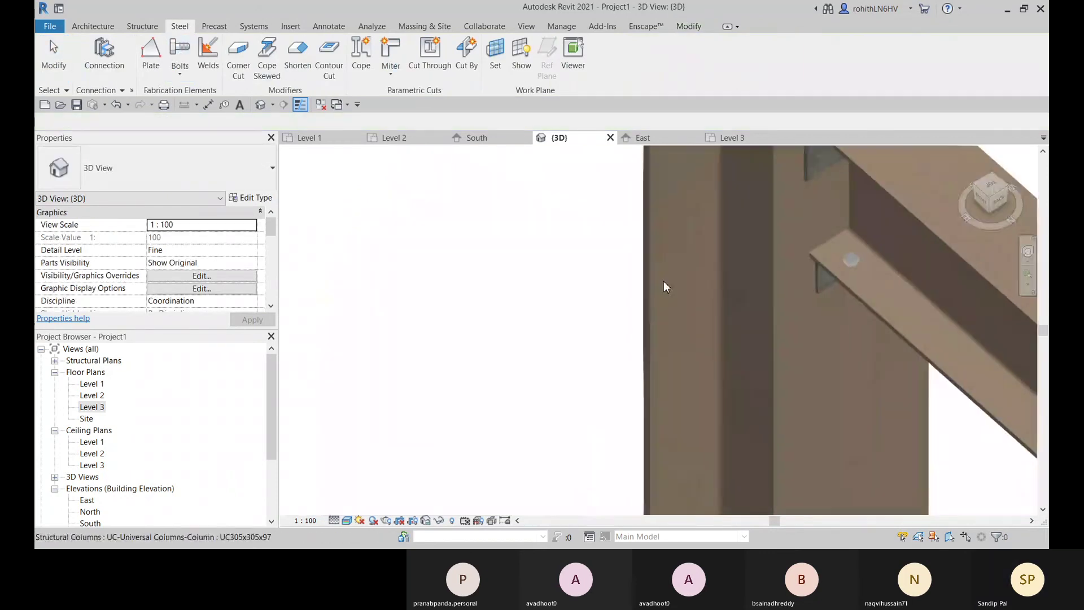
{"action": "scroll", "coordinate": [666, 287], "scroll_direction": "down", "scroll_amount": 5}
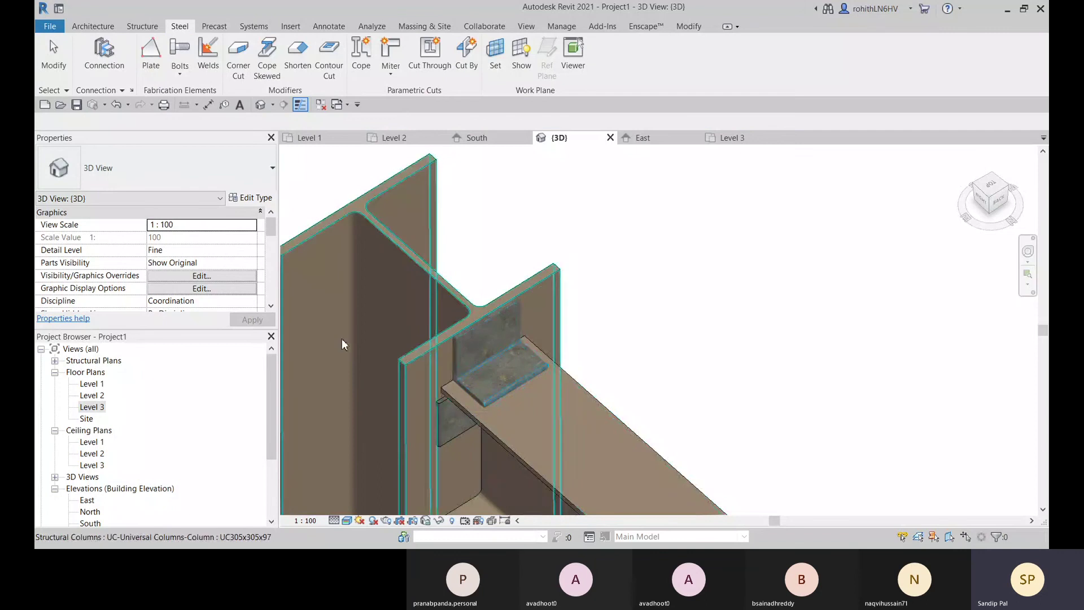
{"action": "left_click", "coordinate": [518, 376]}
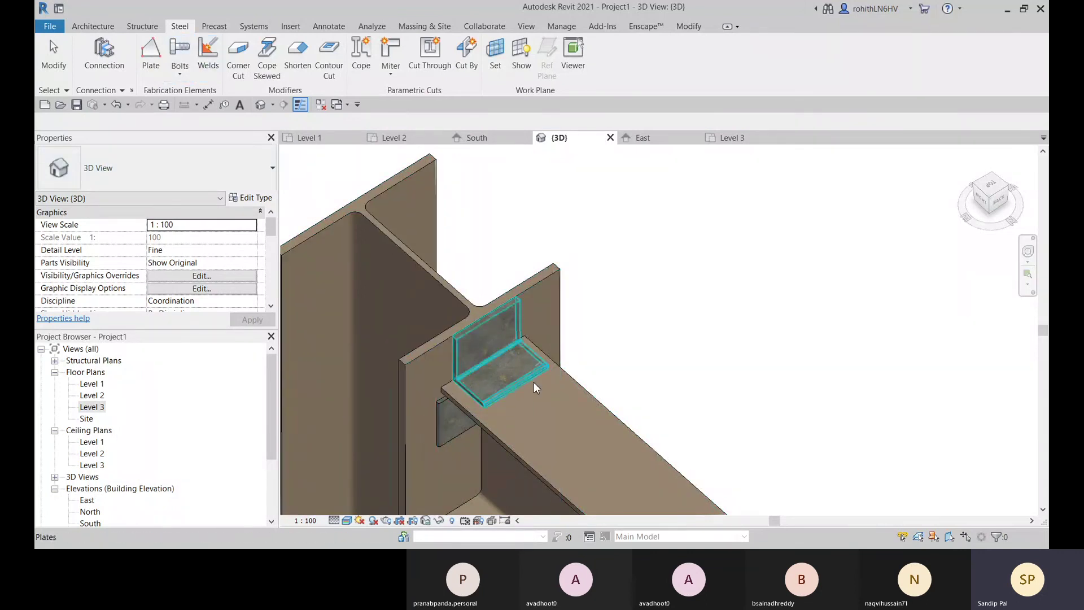
{"action": "middle_click_drag", "start_coordinate": [658, 397], "coordinate": [654, 329]}
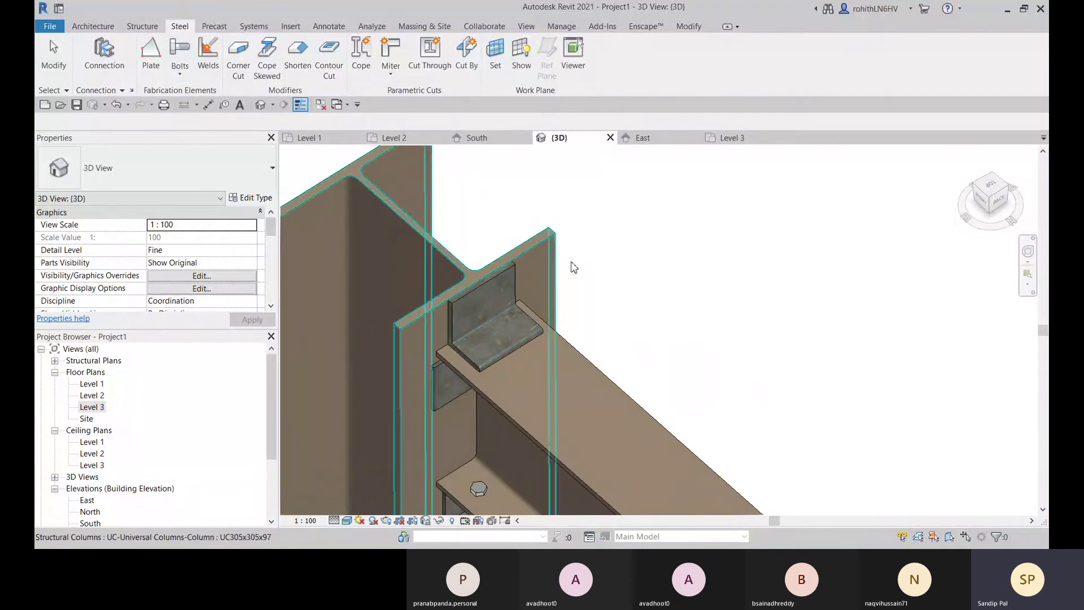
{"action": "middle_click_drag", "start_coordinate": [505, 329], "coordinate": [571, 322], "text": "shift"}
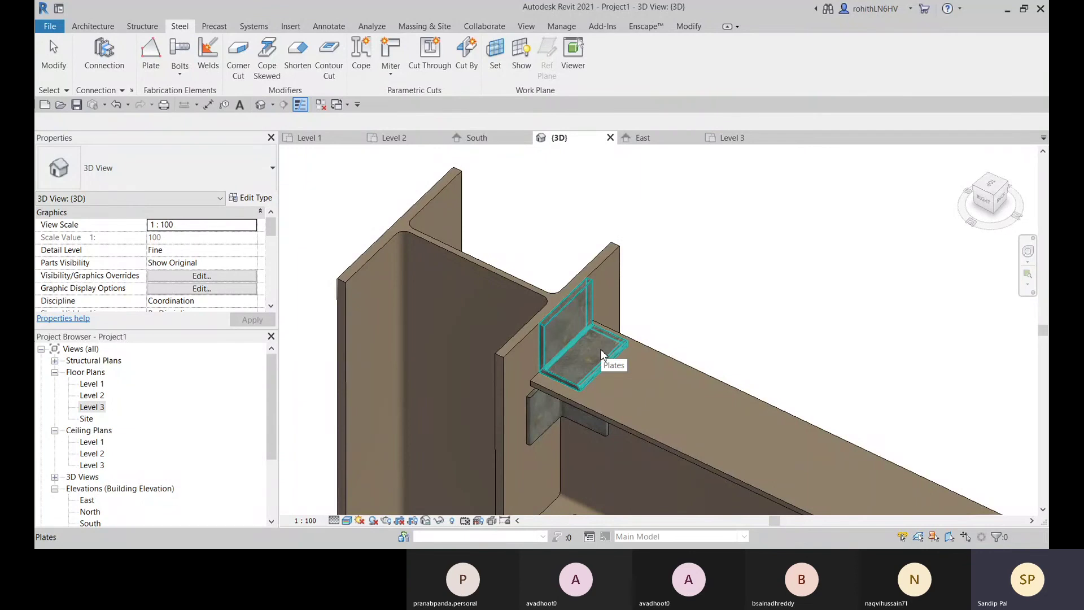
{"action": "left_click", "coordinate": [178, 82]}
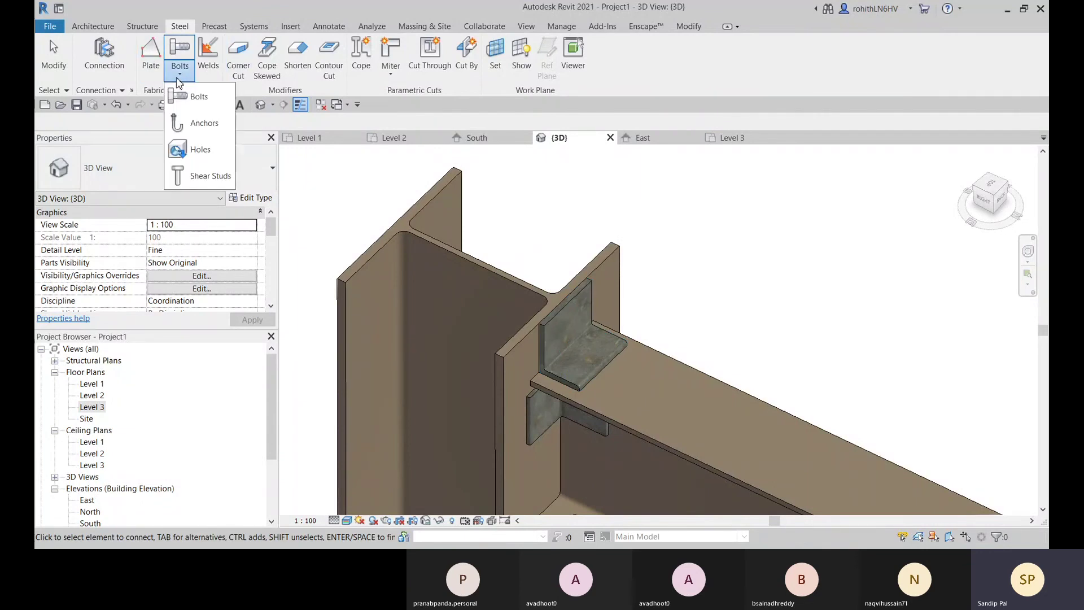
{"action": "left_click", "coordinate": [195, 96]}
{"action": "left_click", "coordinate": [600, 347]}
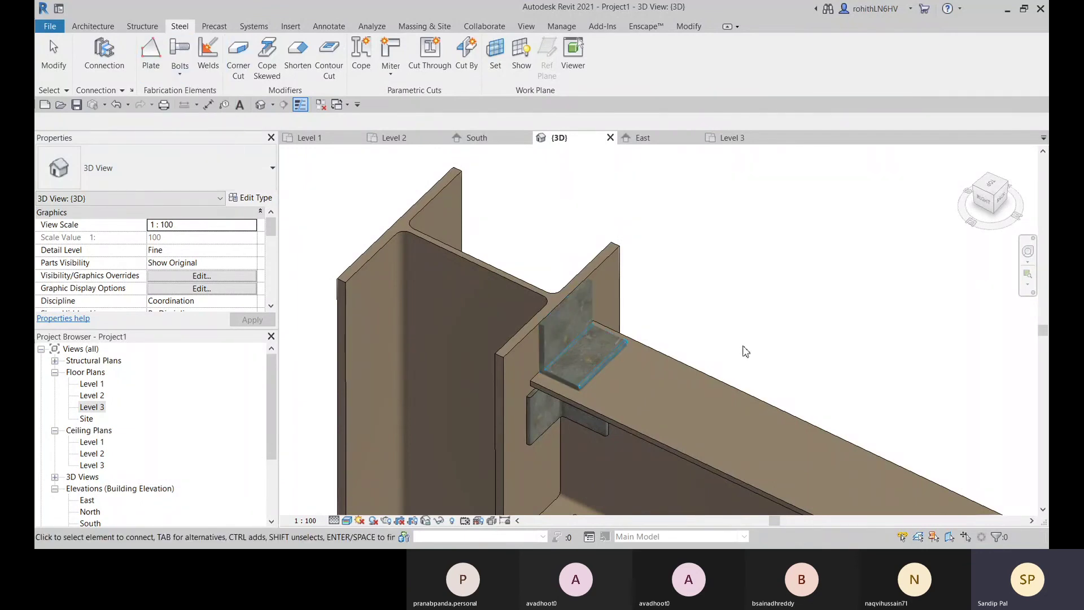
Look through the available connections in the structural connection settings for one suited to the L-shaped plate, and leave without loading any
{"action": "left_click", "coordinate": [118, 60]}
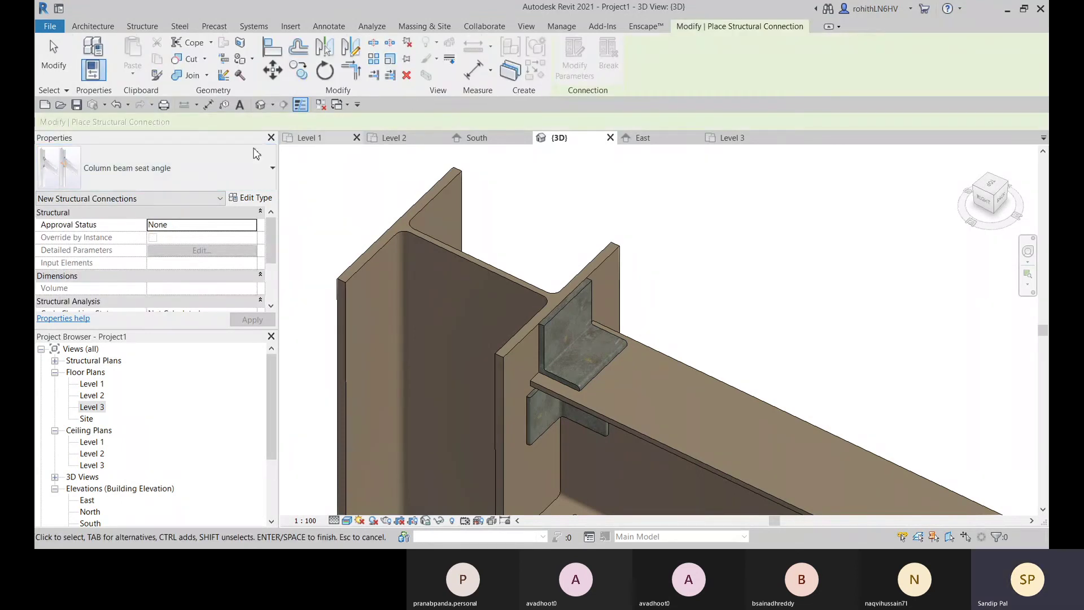
{"action": "key", "text": "Escape"}
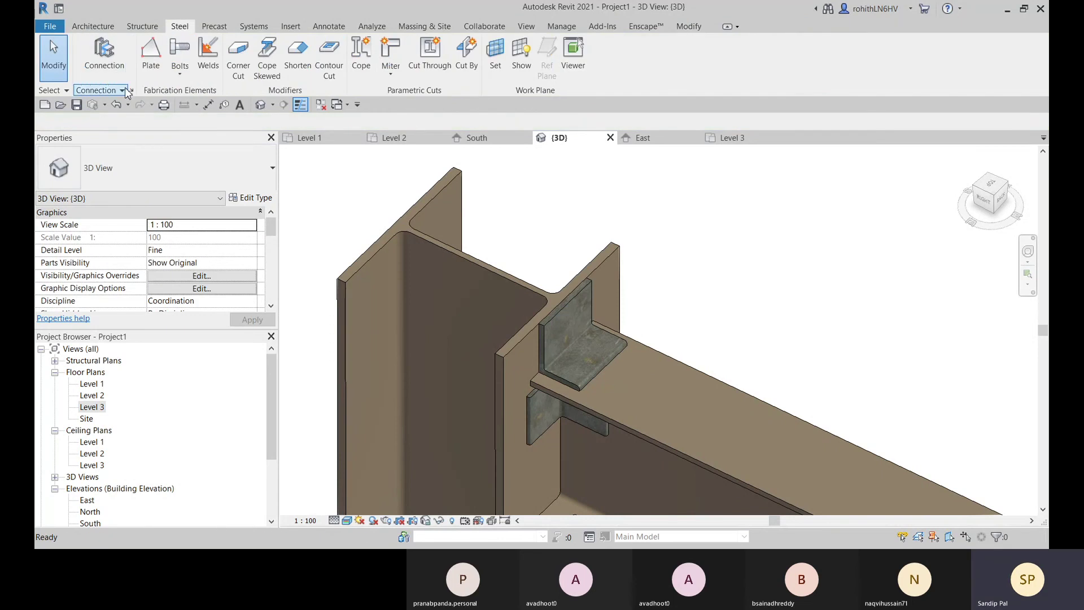
{"action": "left_click", "coordinate": [131, 91]}
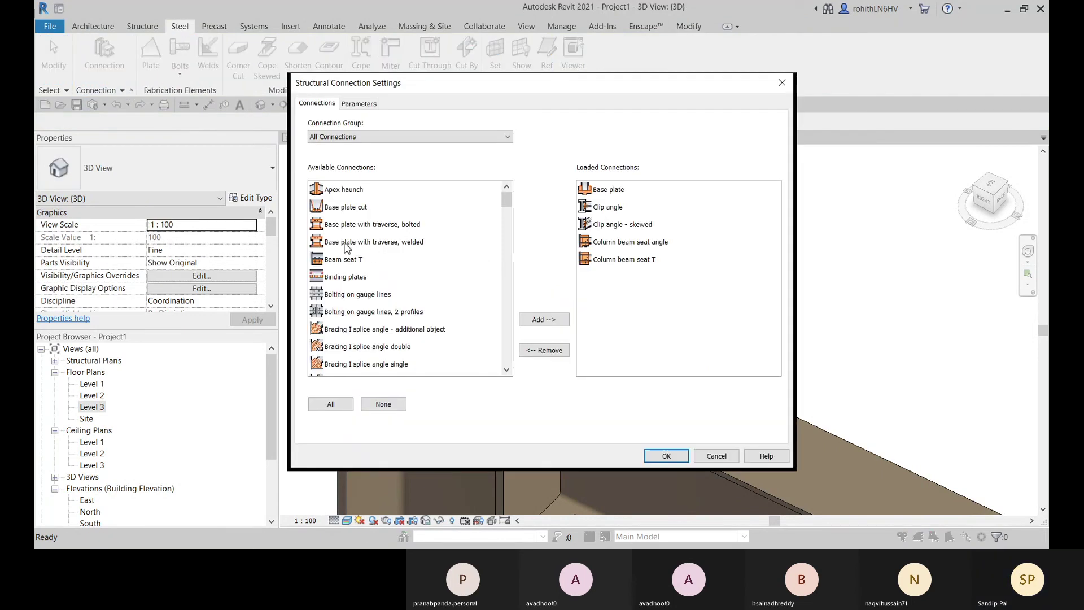
{"action": "scroll", "coordinate": [355, 283], "scroll_direction": "down", "scroll_amount": 1}
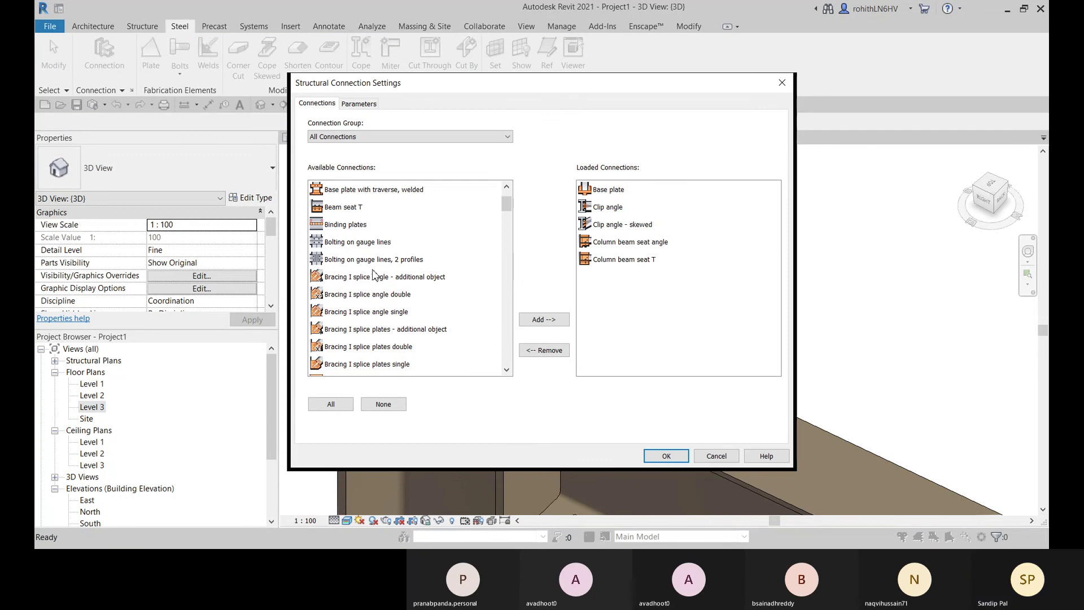
{"action": "scroll", "coordinate": [373, 276], "scroll_direction": "down", "scroll_amount": 10}
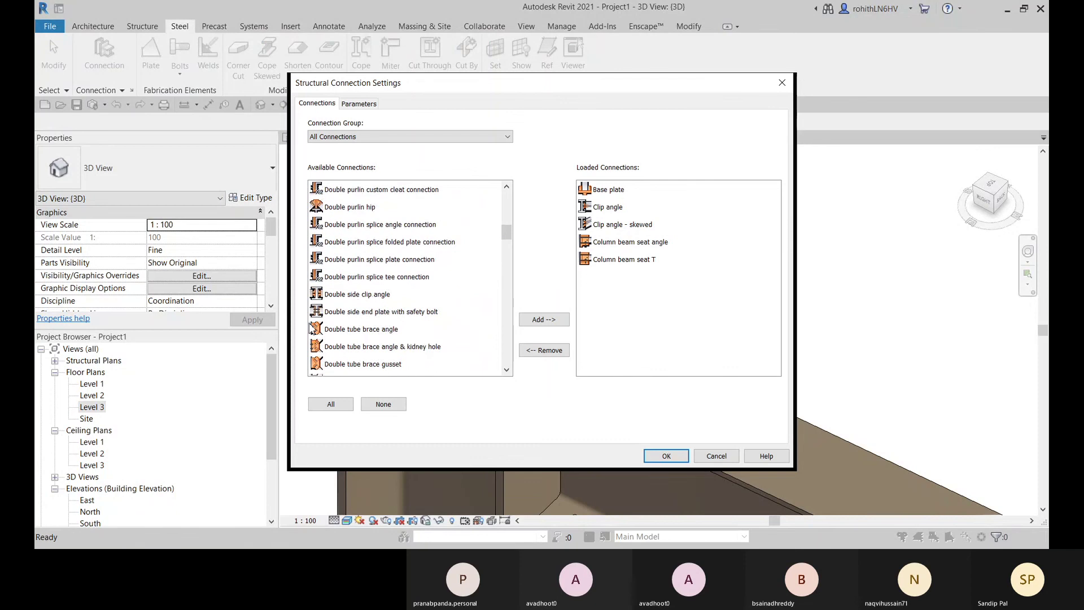
{"action": "scroll", "coordinate": [388, 334], "scroll_direction": "up", "scroll_amount": 3}
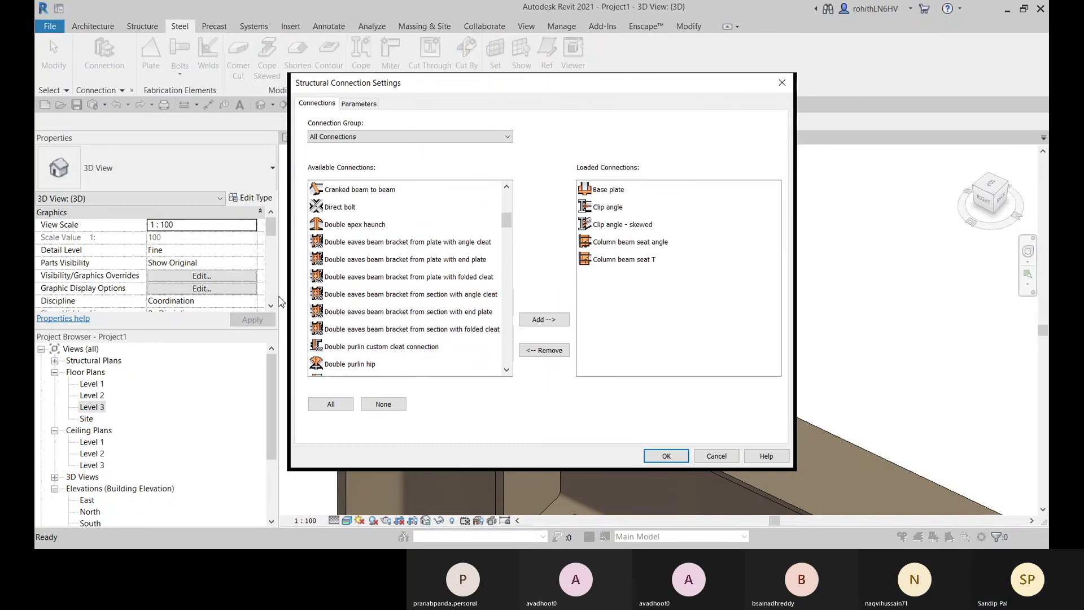
{"action": "scroll", "coordinate": [395, 316], "scroll_direction": "down", "scroll_amount": 7}
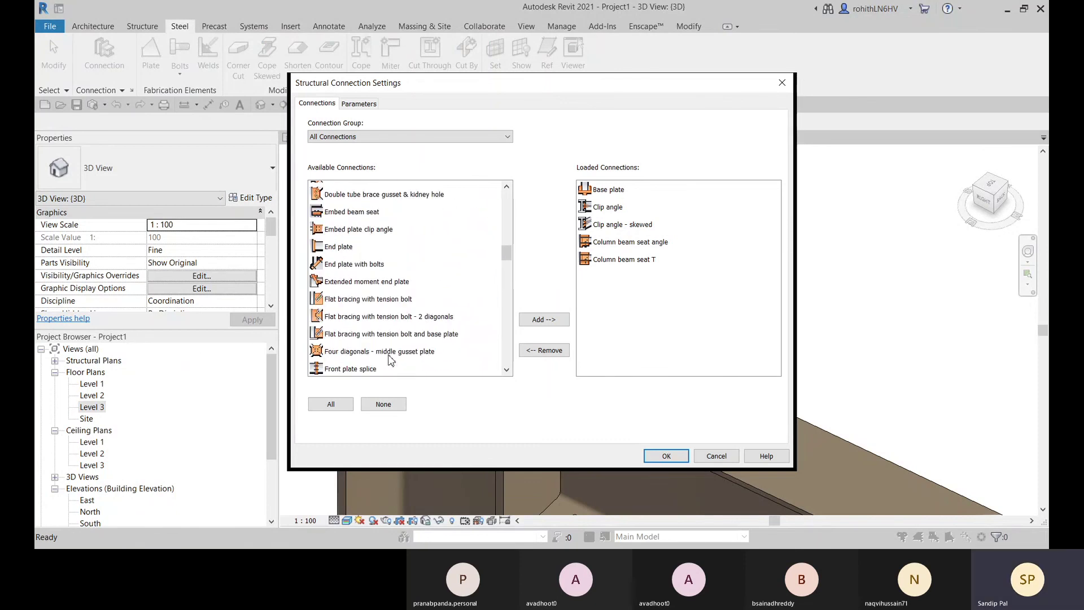
{"action": "scroll", "coordinate": [390, 360], "scroll_direction": "down", "scroll_amount": 6}
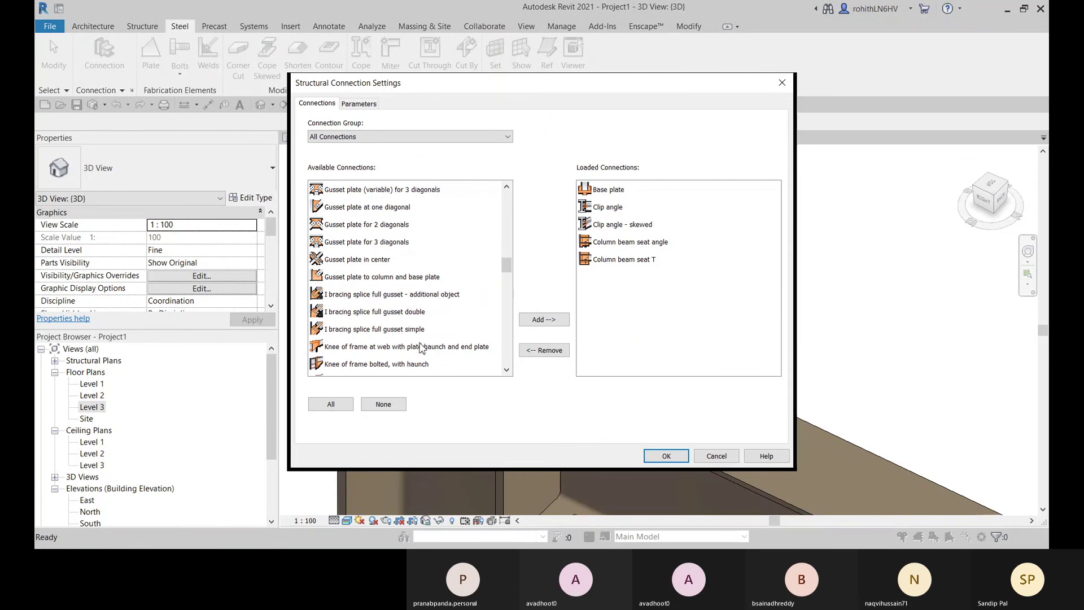
{"action": "scroll", "coordinate": [420, 348], "scroll_direction": "up", "scroll_amount": 15}
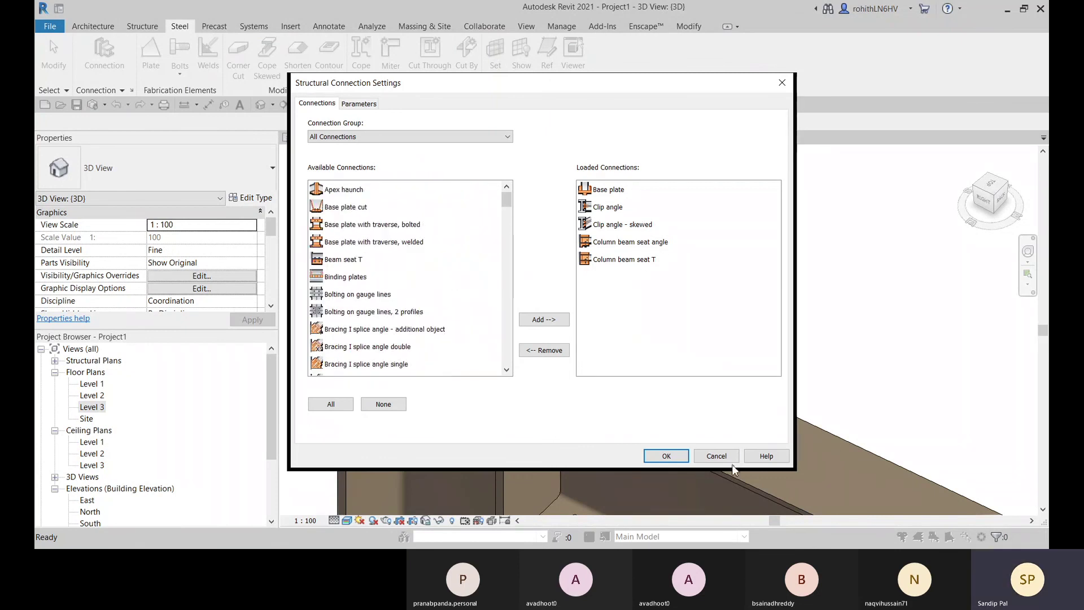
{"action": "left_click", "coordinate": [716, 455]}
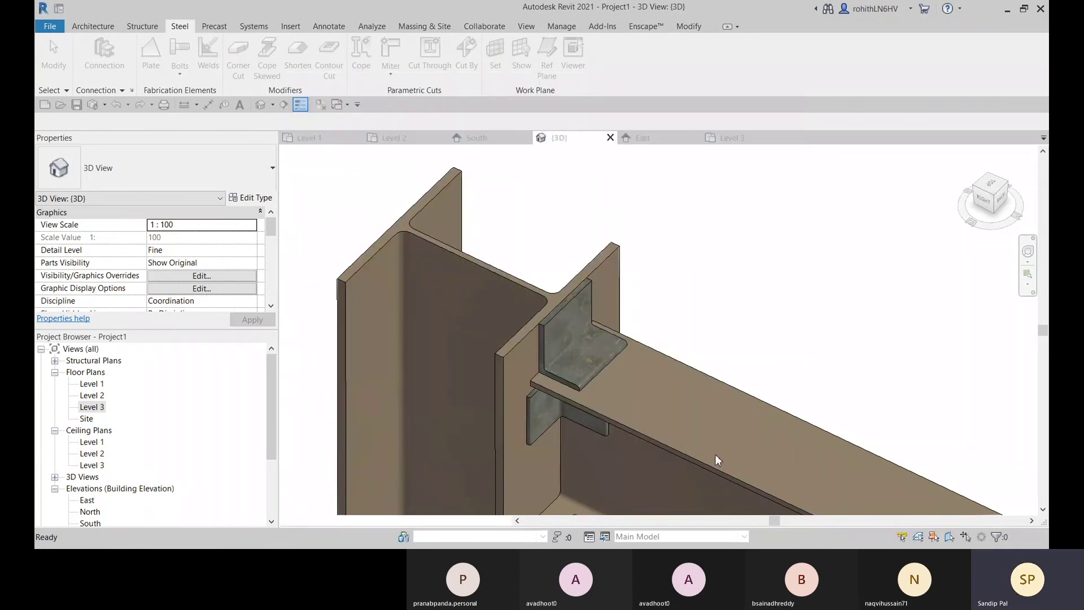
Weld the beam, the custom L-shaped plate and the column together, placing the weld on the plate's bottom edge along the beam's top flange
{"action": "left_click", "coordinate": [615, 353]}
{"action": "left_click", "coordinate": [757, 341]}
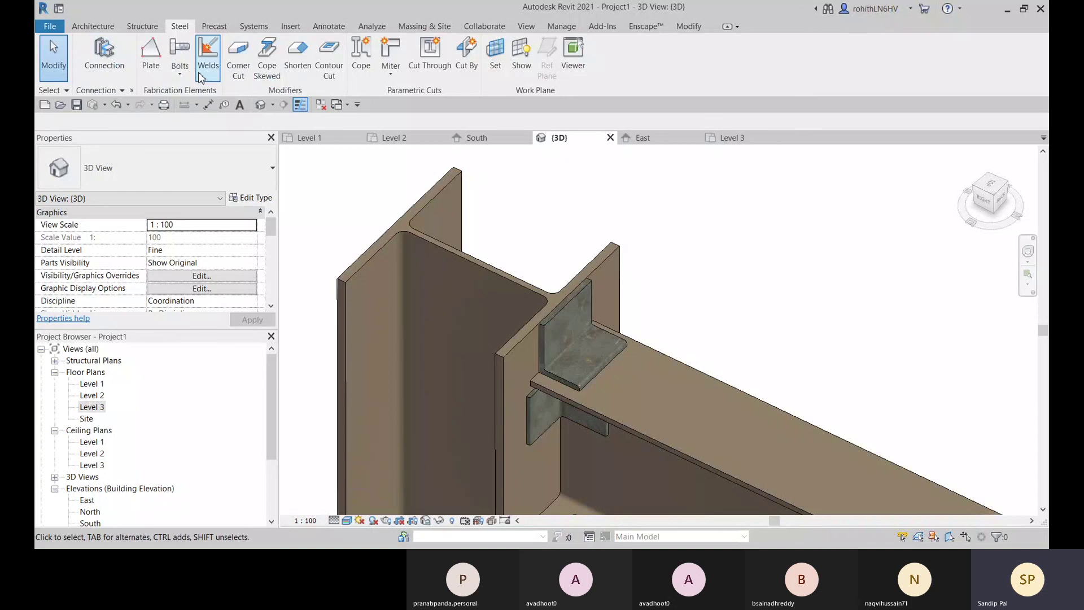
{"action": "scroll", "coordinate": [601, 392], "scroll_direction": "down", "scroll_amount": 5}
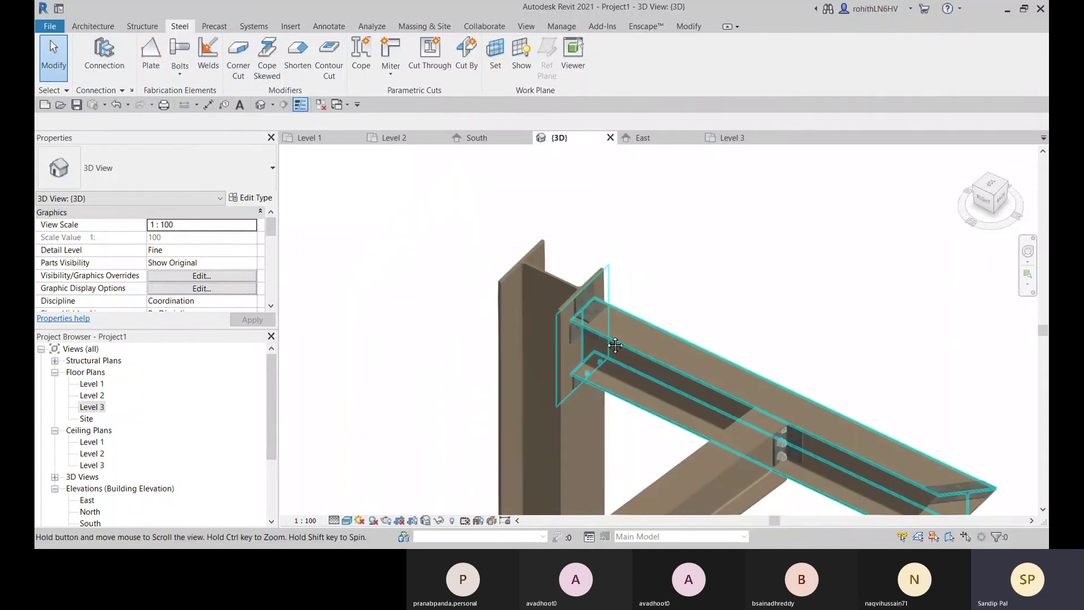
{"action": "scroll", "coordinate": [625, 373], "scroll_direction": "up", "scroll_amount": 6}
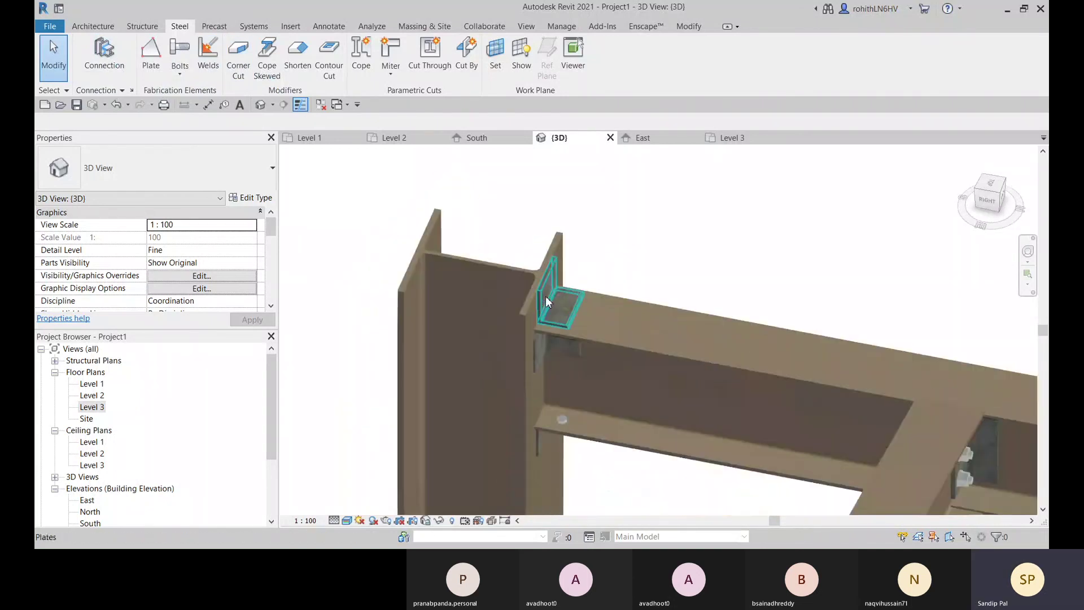
{"action": "scroll", "coordinate": [552, 315], "scroll_direction": "up", "scroll_amount": 2}
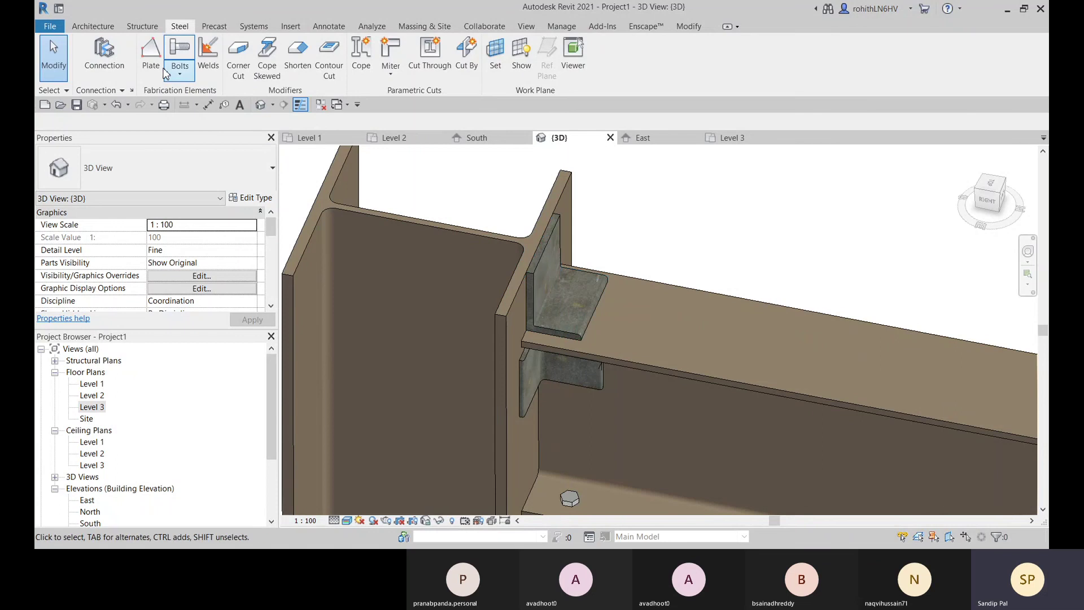
{"action": "left_click", "coordinate": [213, 79]}
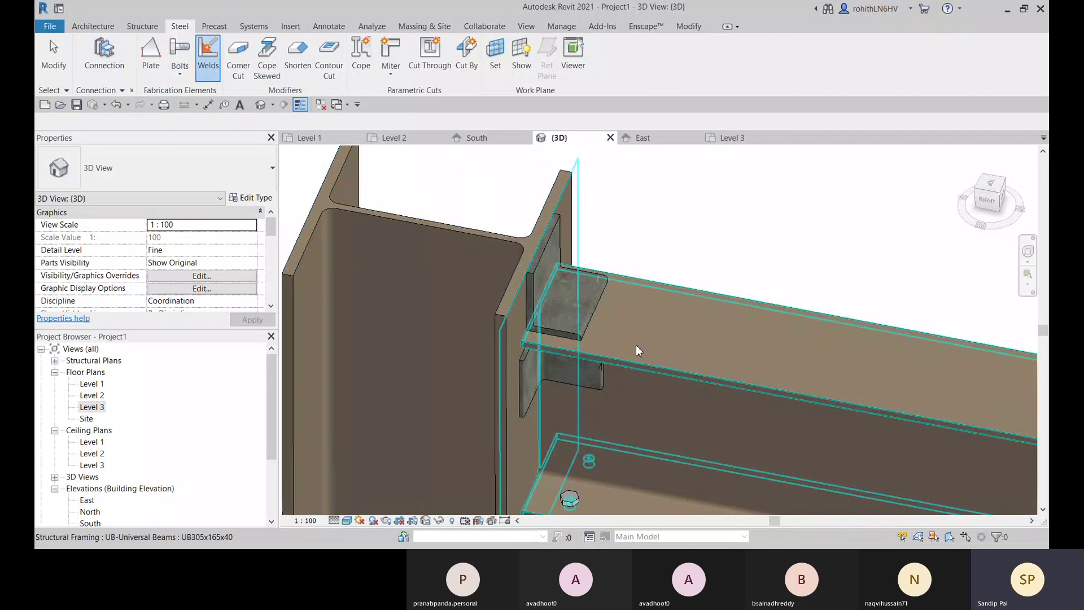
{"action": "left_click", "coordinate": [699, 344]}
{"action": "left_click", "coordinate": [598, 292]}
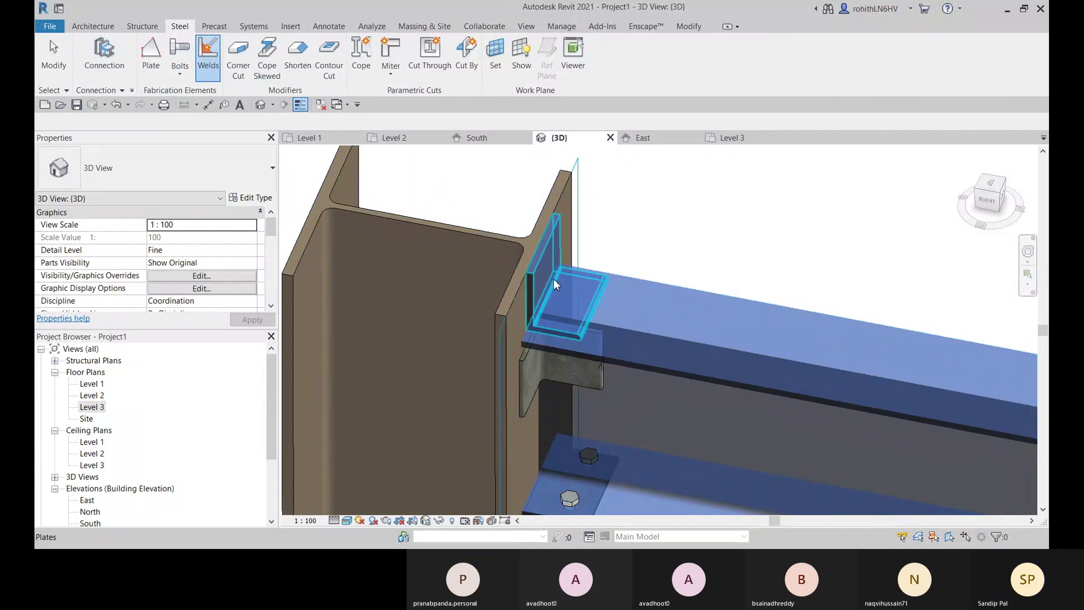
{"action": "left_click", "coordinate": [505, 297]}
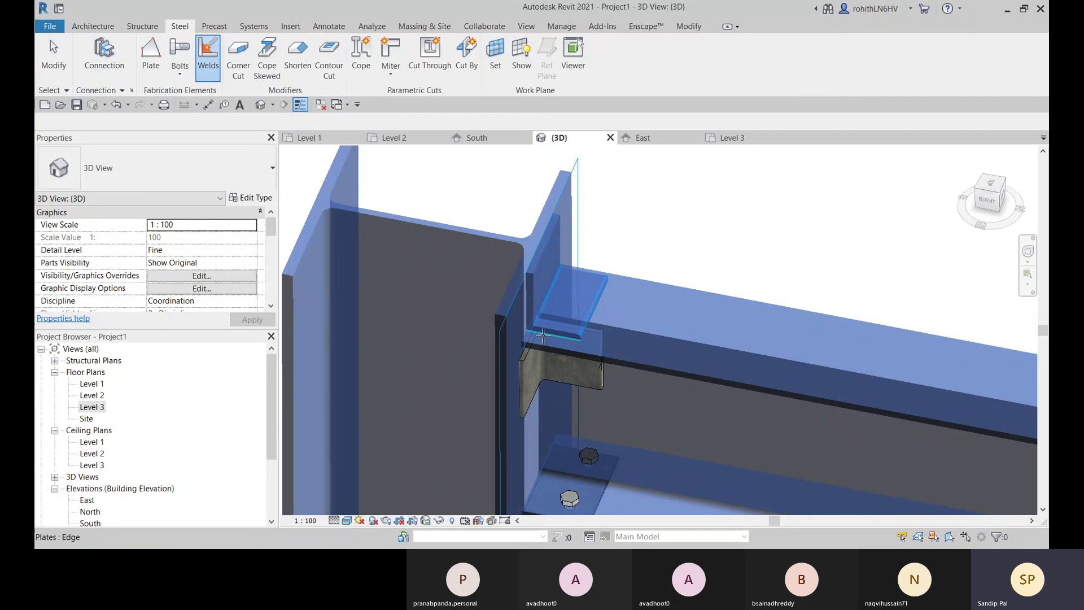
{"action": "left_click", "coordinate": [542, 340]}
{"action": "scroll", "coordinate": [553, 332], "scroll_direction": "up", "scroll_amount": 4}
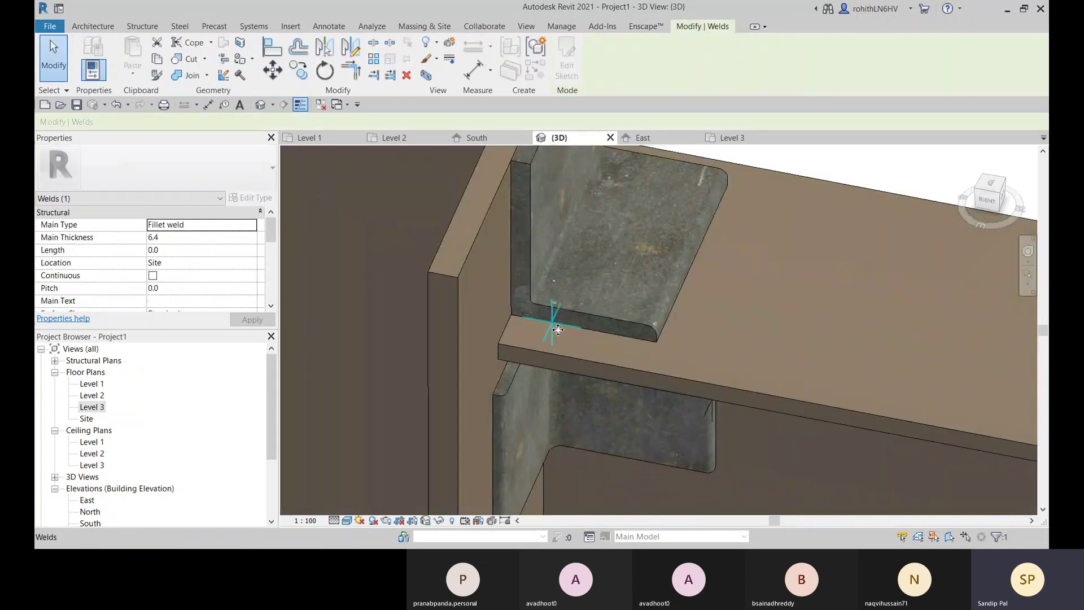
{"action": "scroll", "coordinate": [562, 324], "scroll_direction": "up", "scroll_amount": 2}
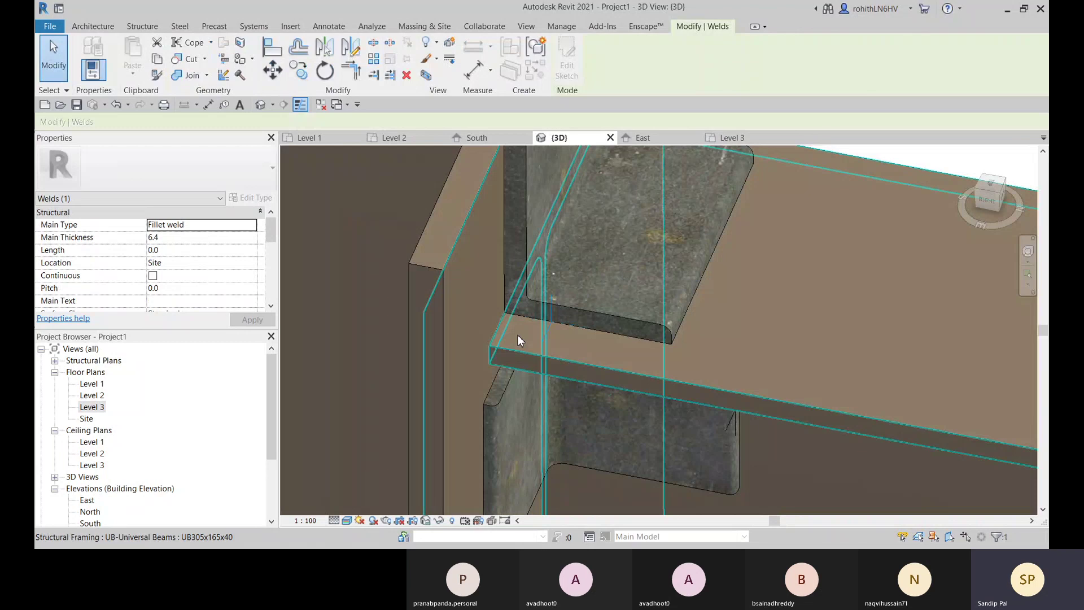
{"action": "scroll", "coordinate": [518, 340], "scroll_direction": "down", "scroll_amount": 4}
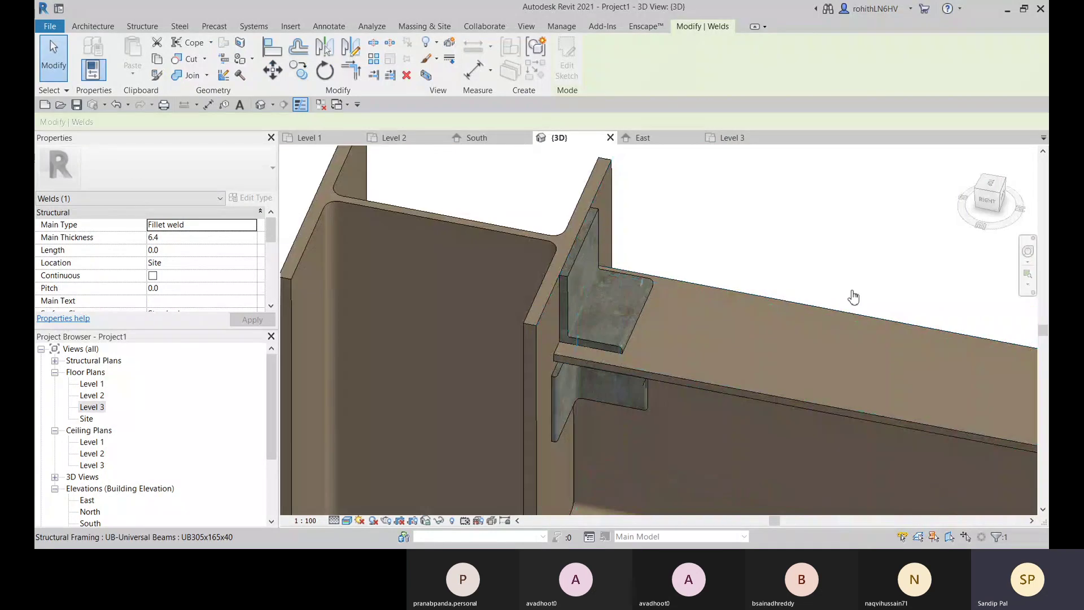